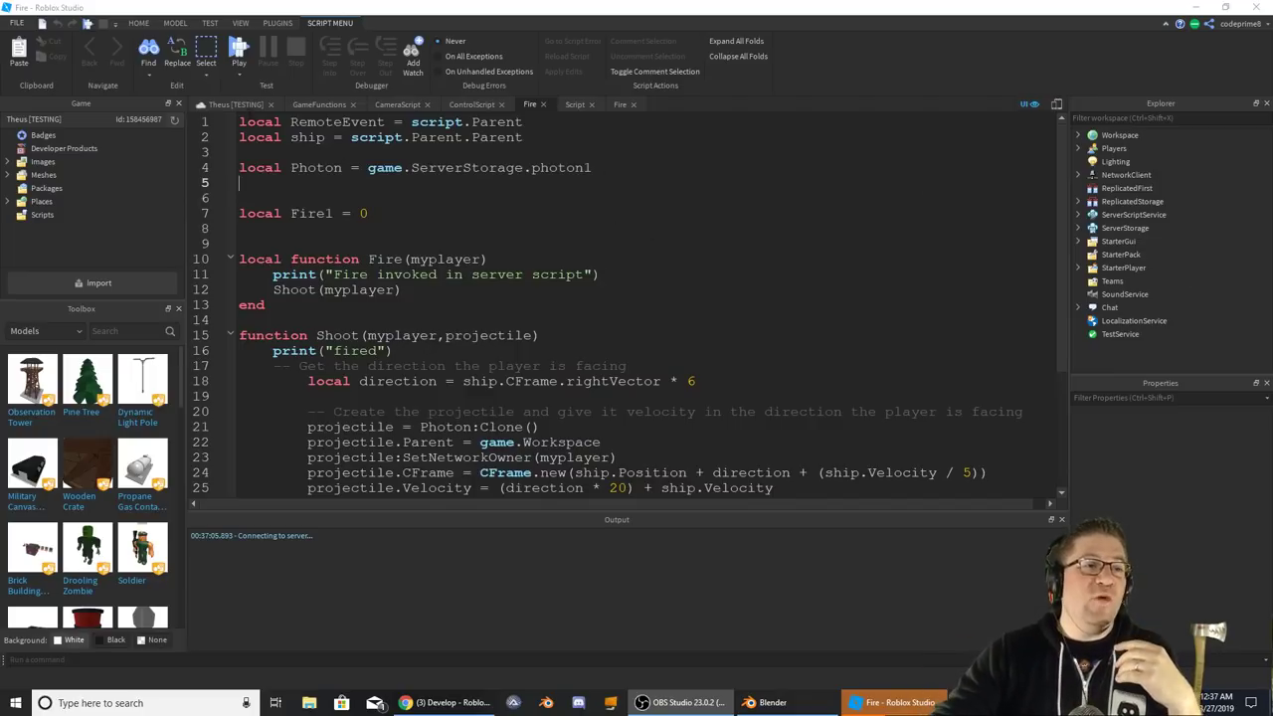
- Start a play test of the Theus place with the first ship
click(235, 103)
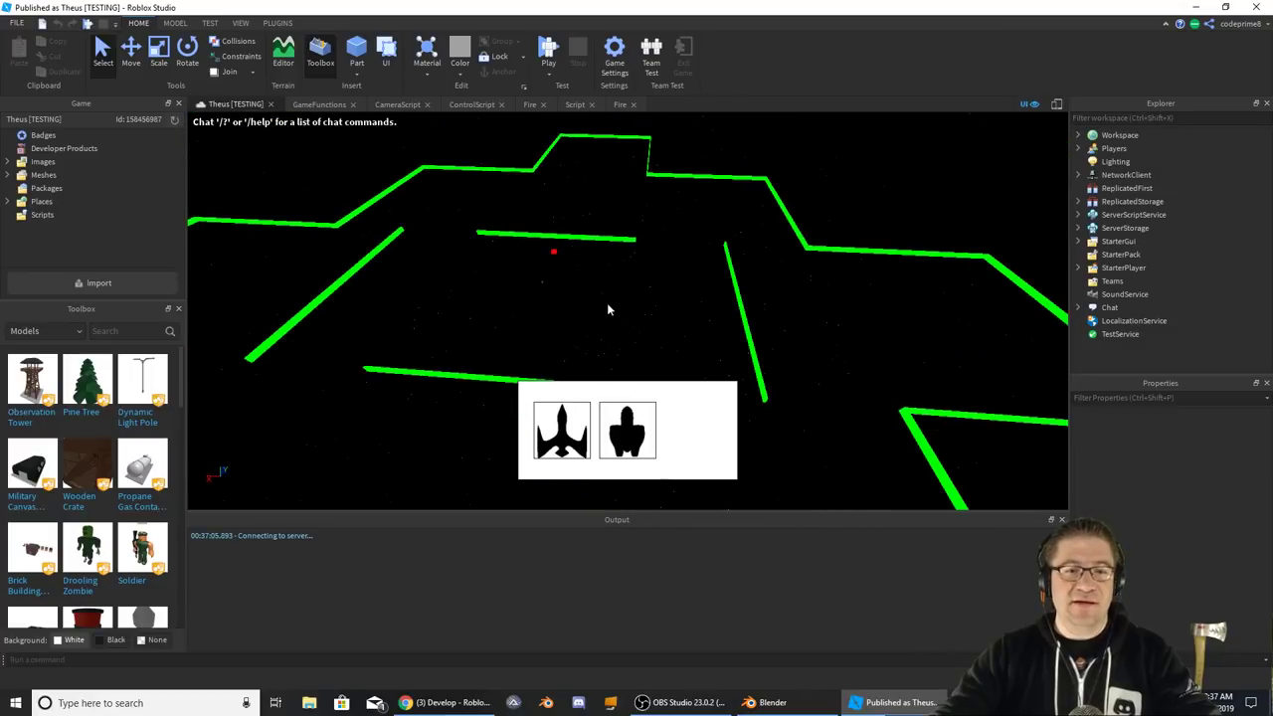
key(F5)
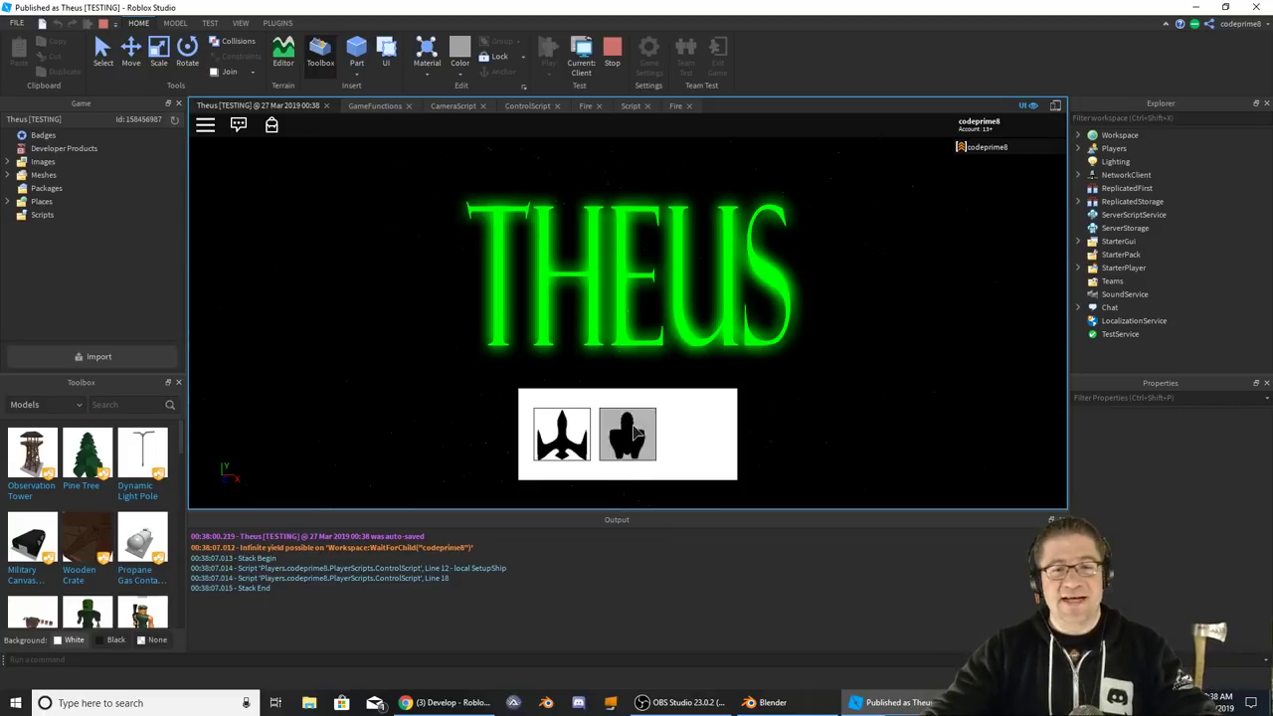
click(573, 448)
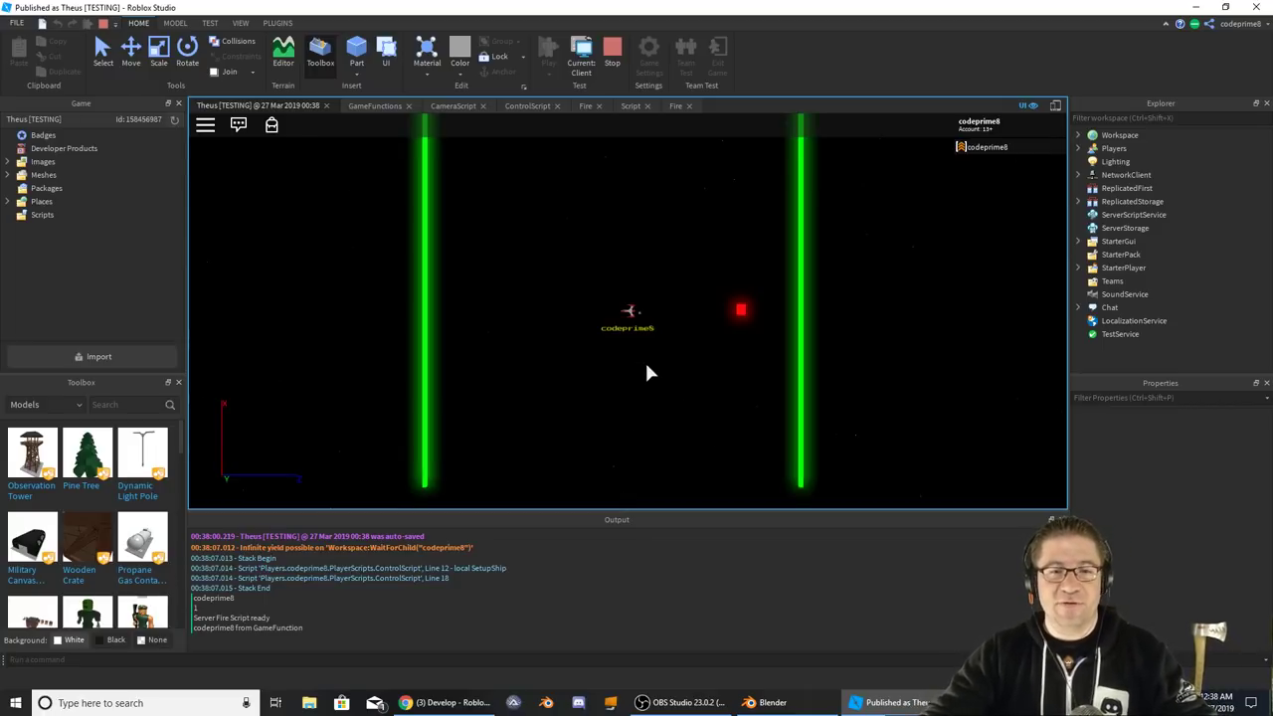
- Fly the first ship around the green neon walls while firing photon shots
key(w)
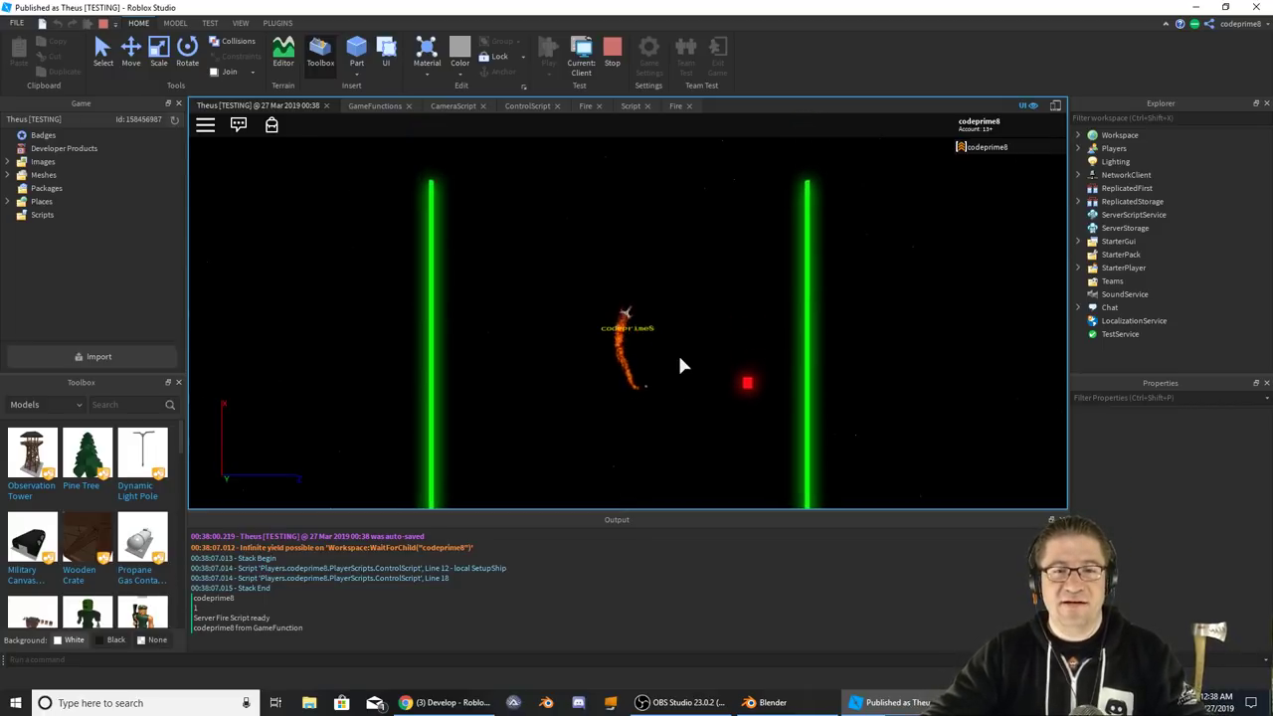
key(d)
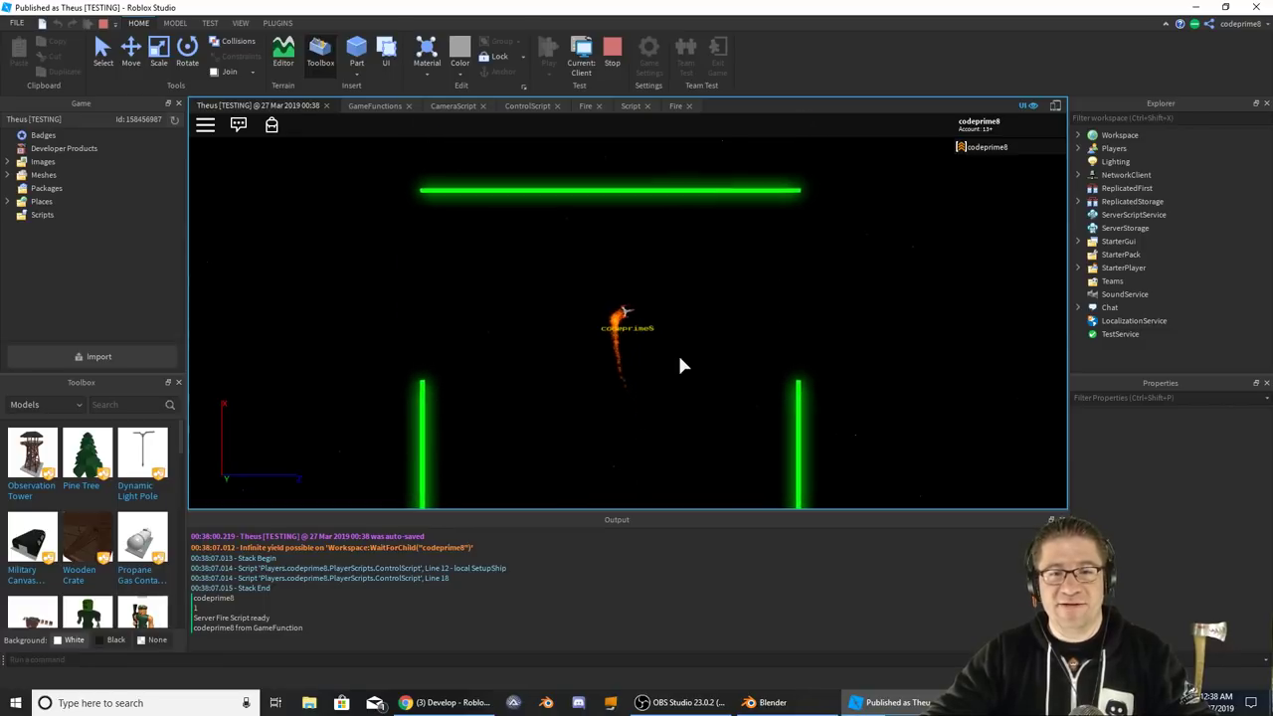
key(d)
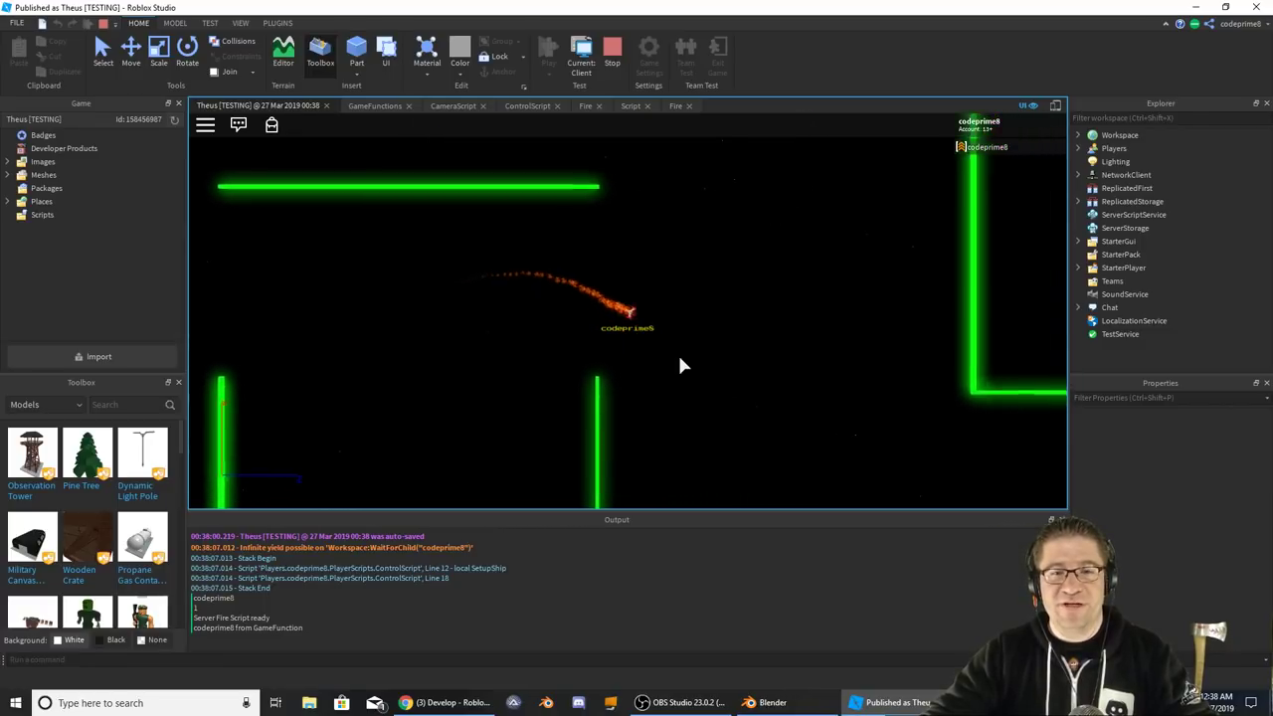
key(d)
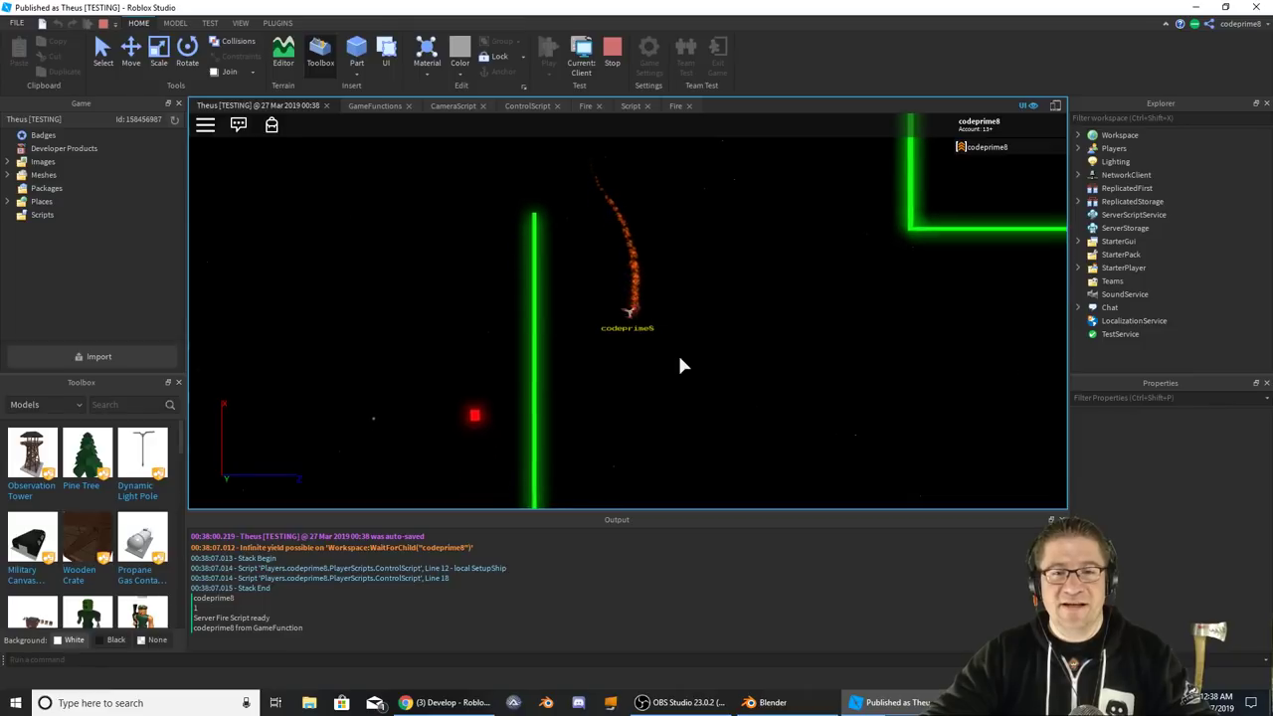
click(681, 366)
key(a)
click(680, 366)
click(681, 366)
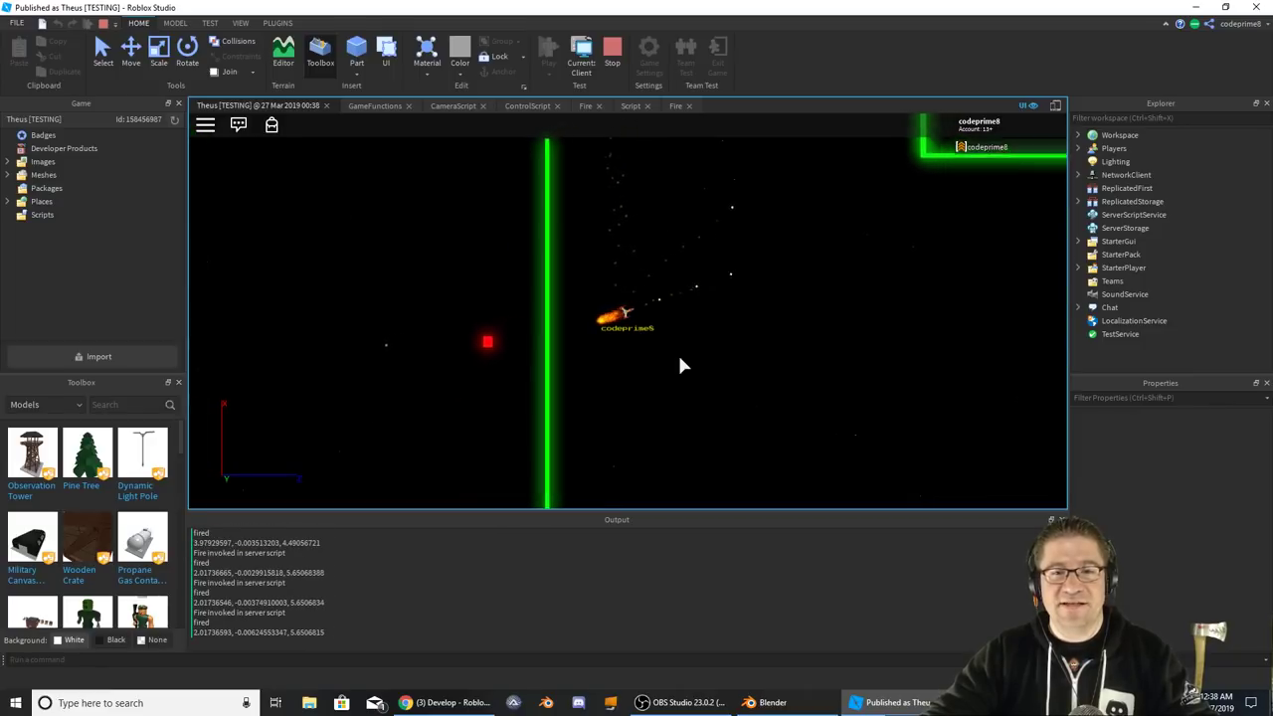
click(680, 366)
key(a)
click(680, 366)
click(680, 366)
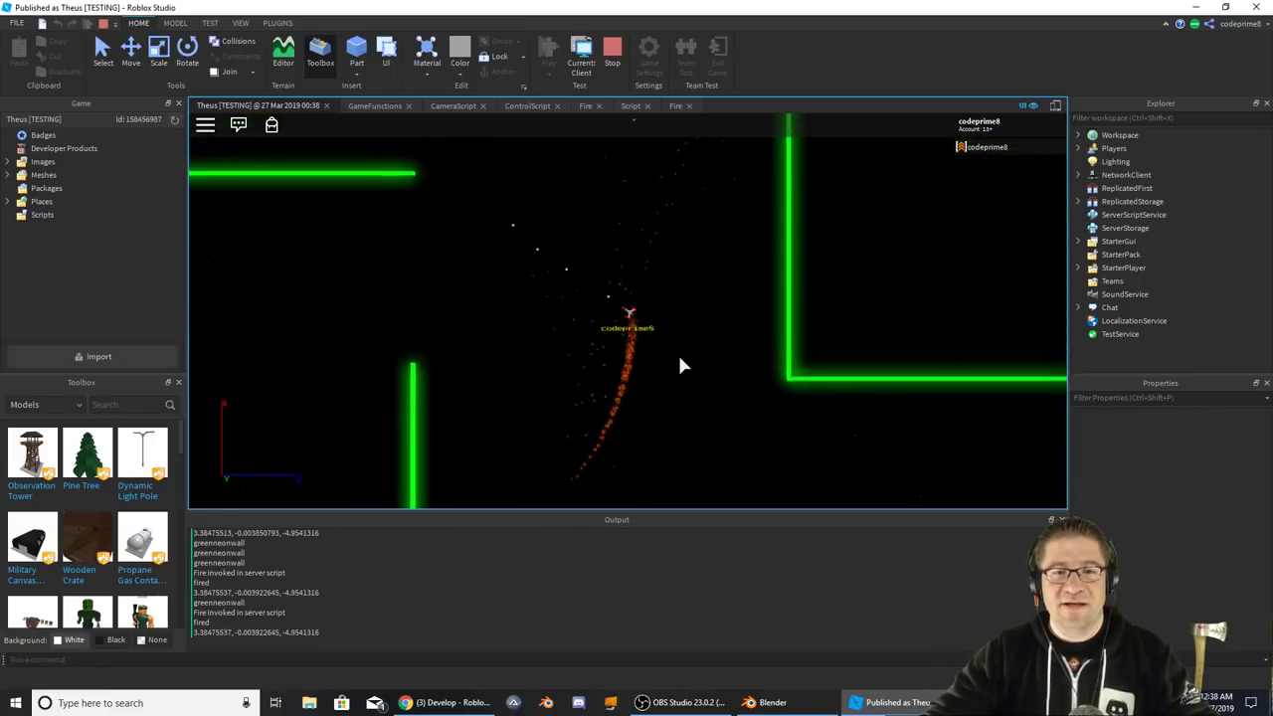
key(a)
click(680, 366)
click(681, 366)
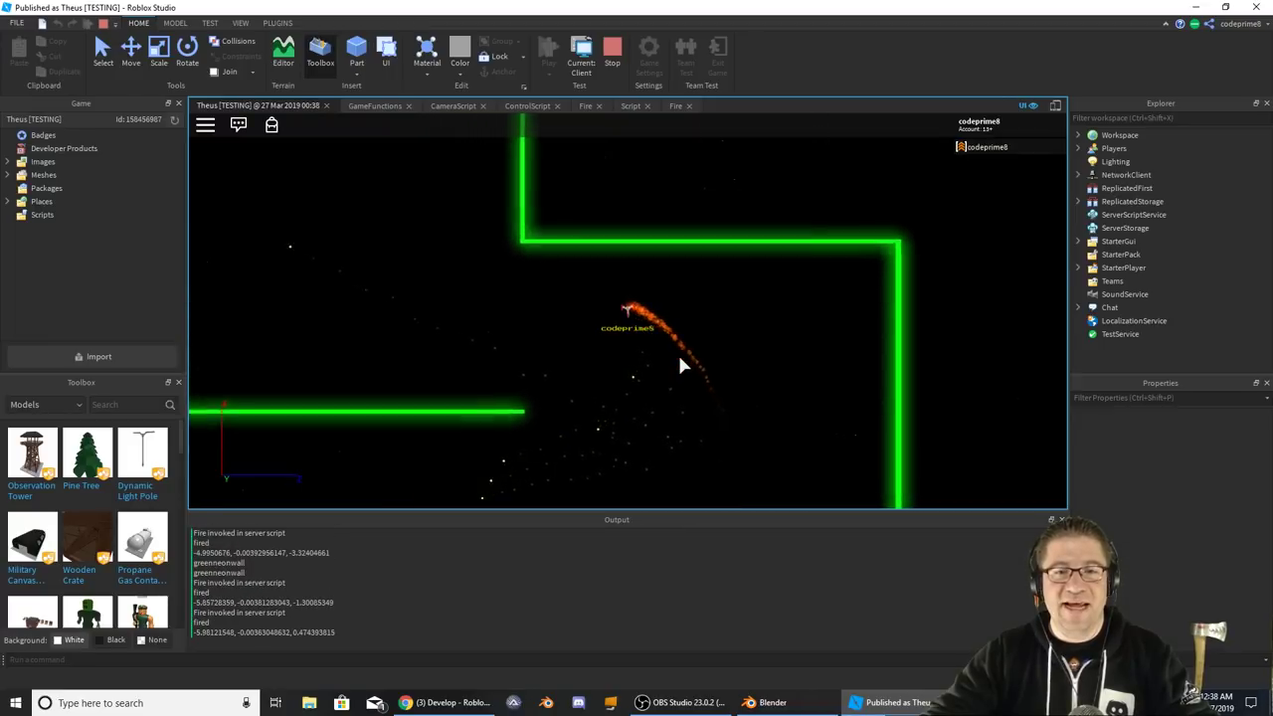
click(680, 366)
key(d)
click(680, 366)
click(681, 366)
click(685, 361)
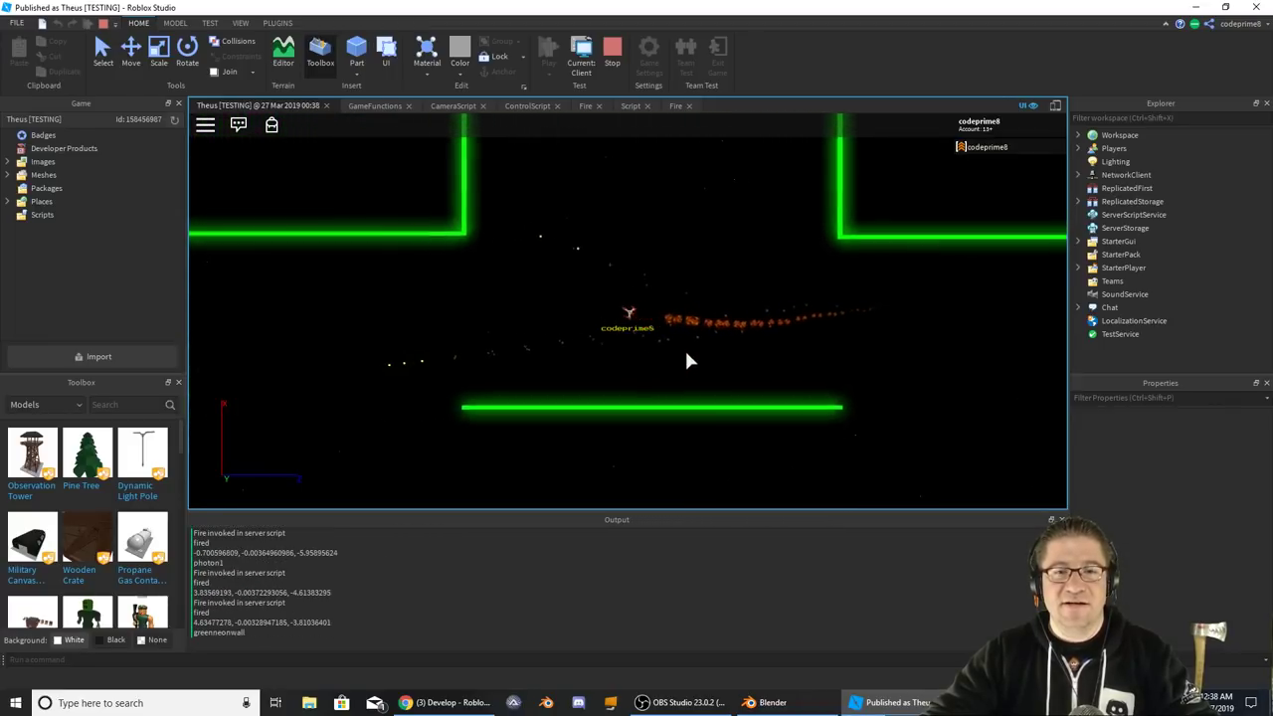
key(a)
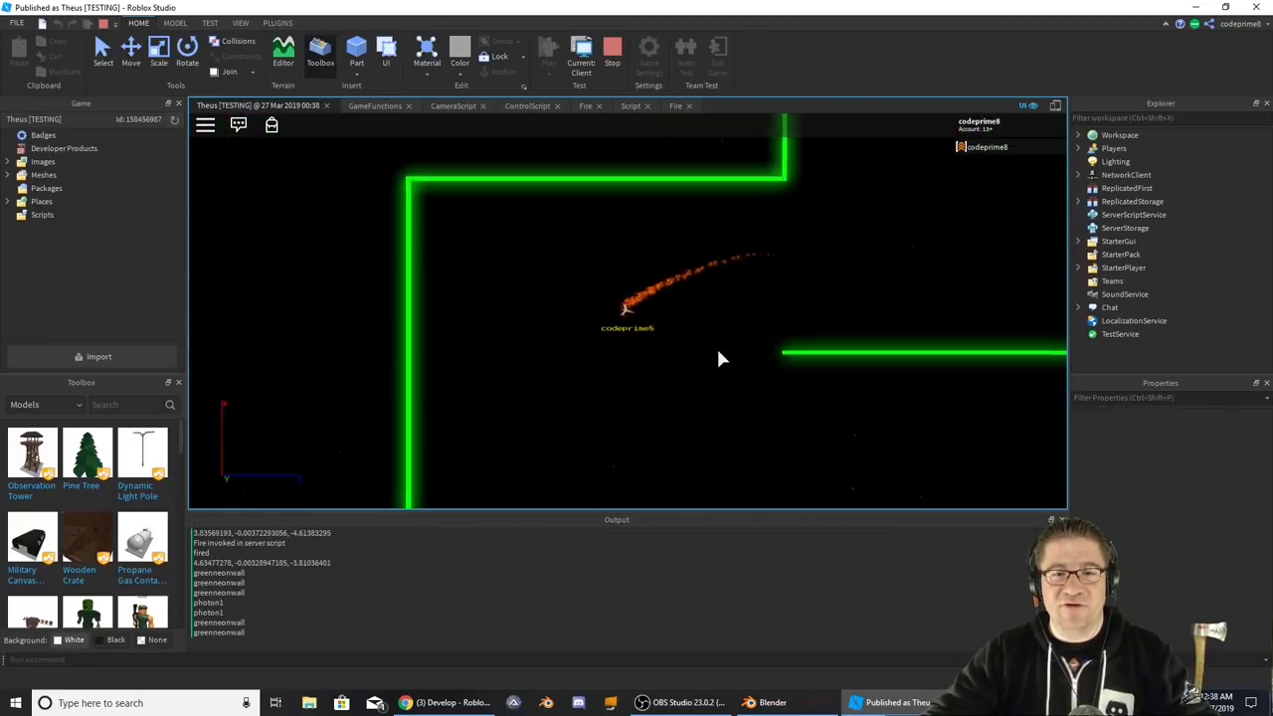
key(a)
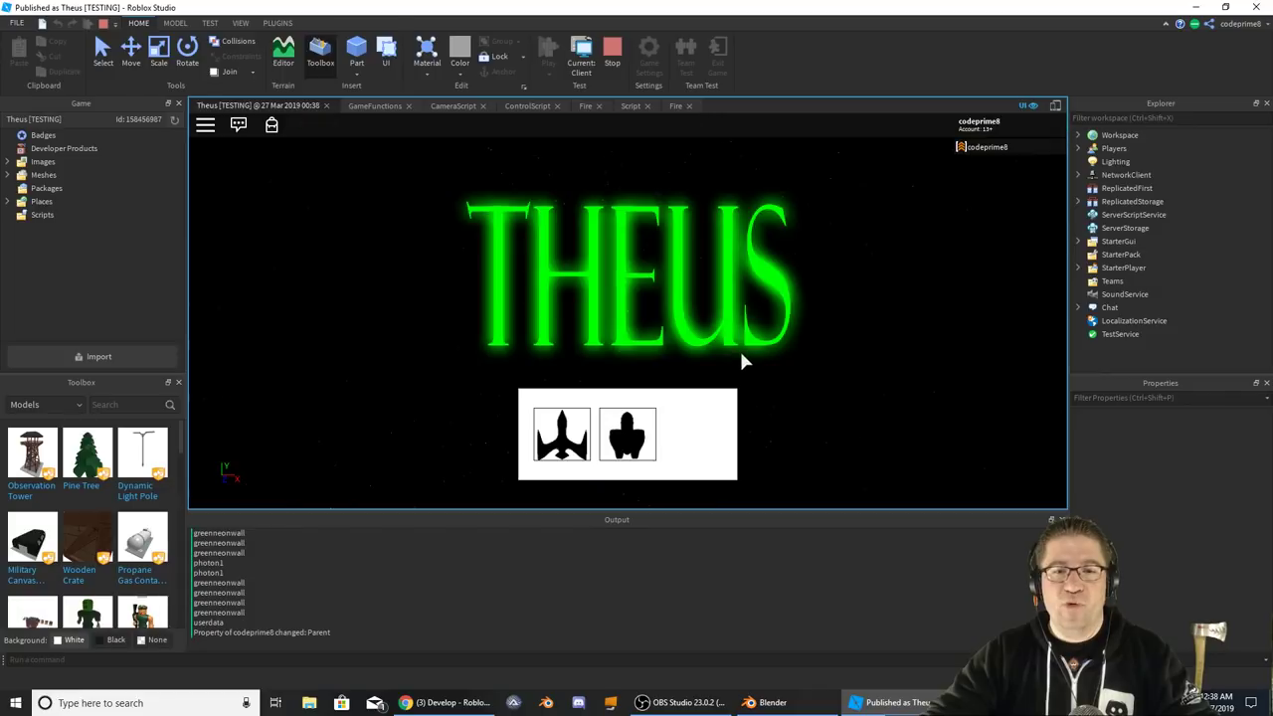
- Test the second ship by flying it between the walls and firing its weapon, and stop the play test
click(628, 430)
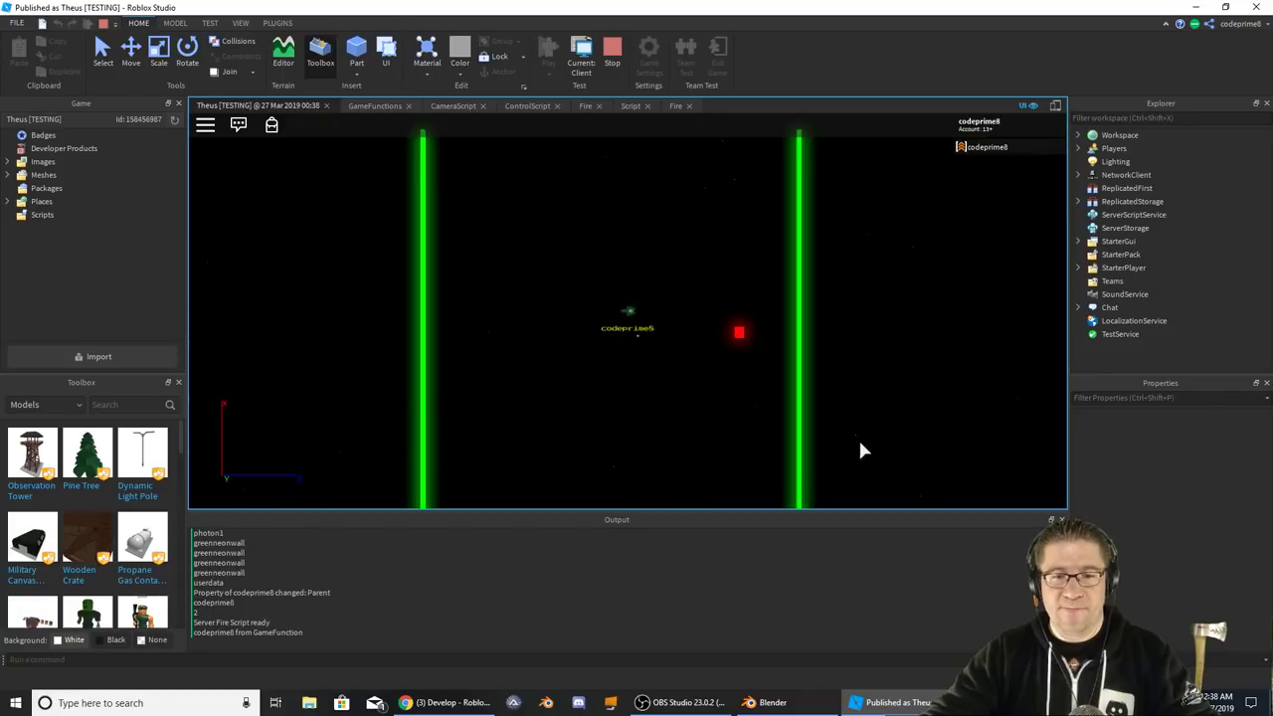
click(779, 354)
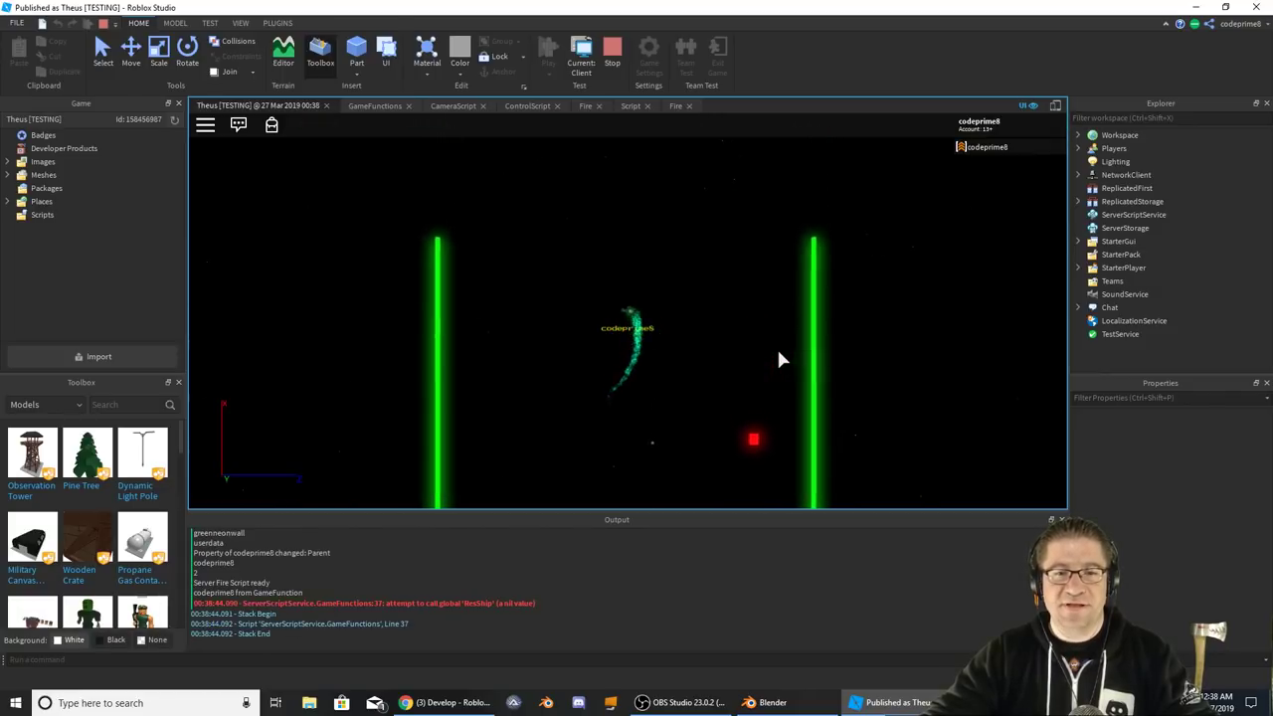
click(779, 354)
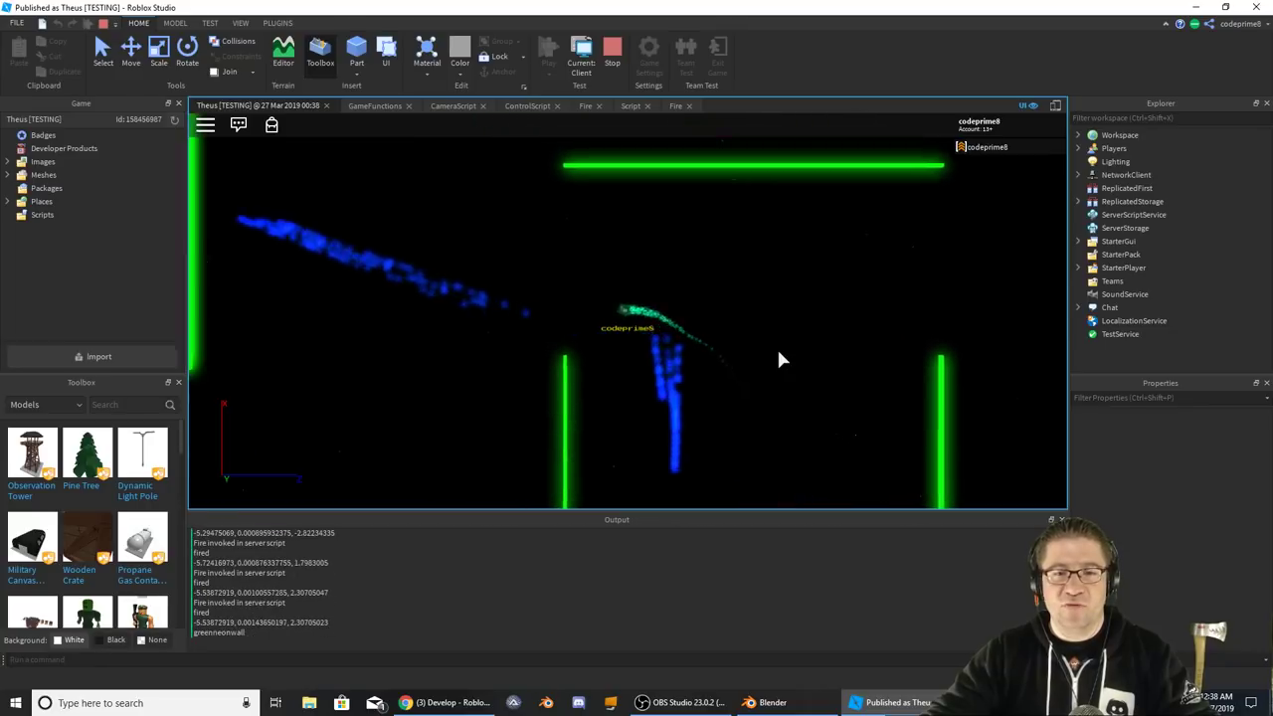
click(780, 360)
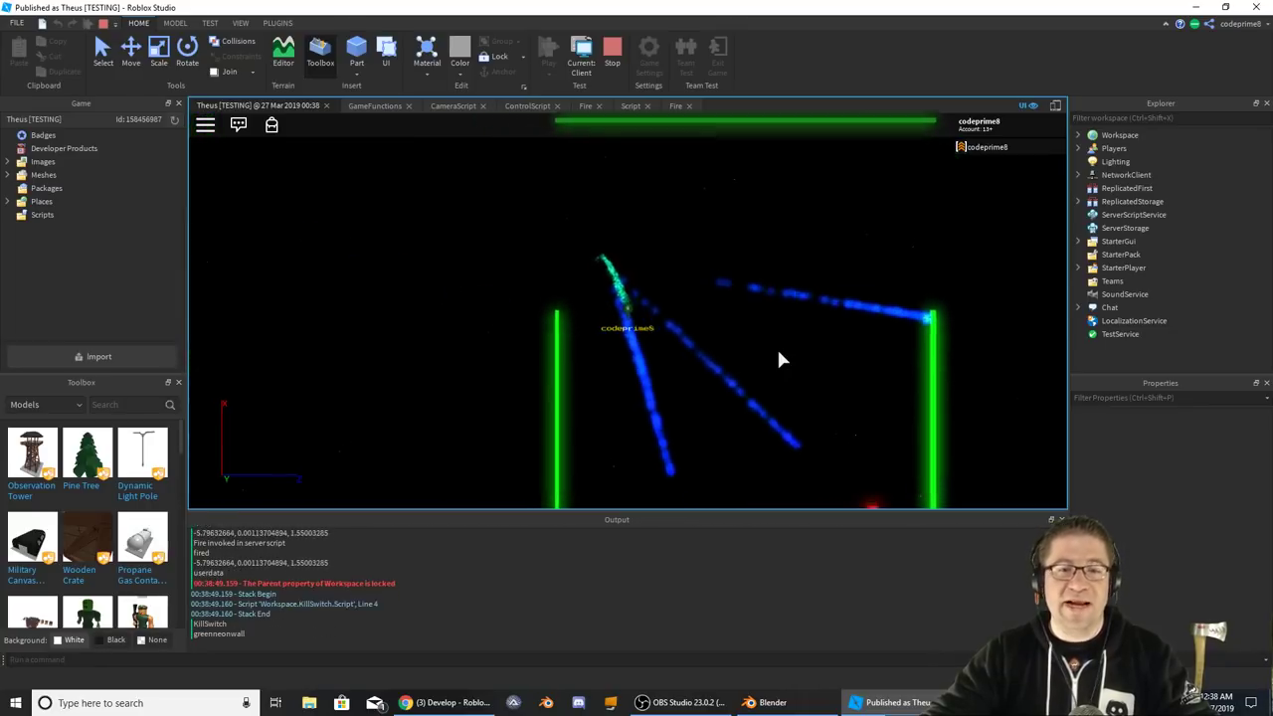
click(780, 360)
click(780, 360)
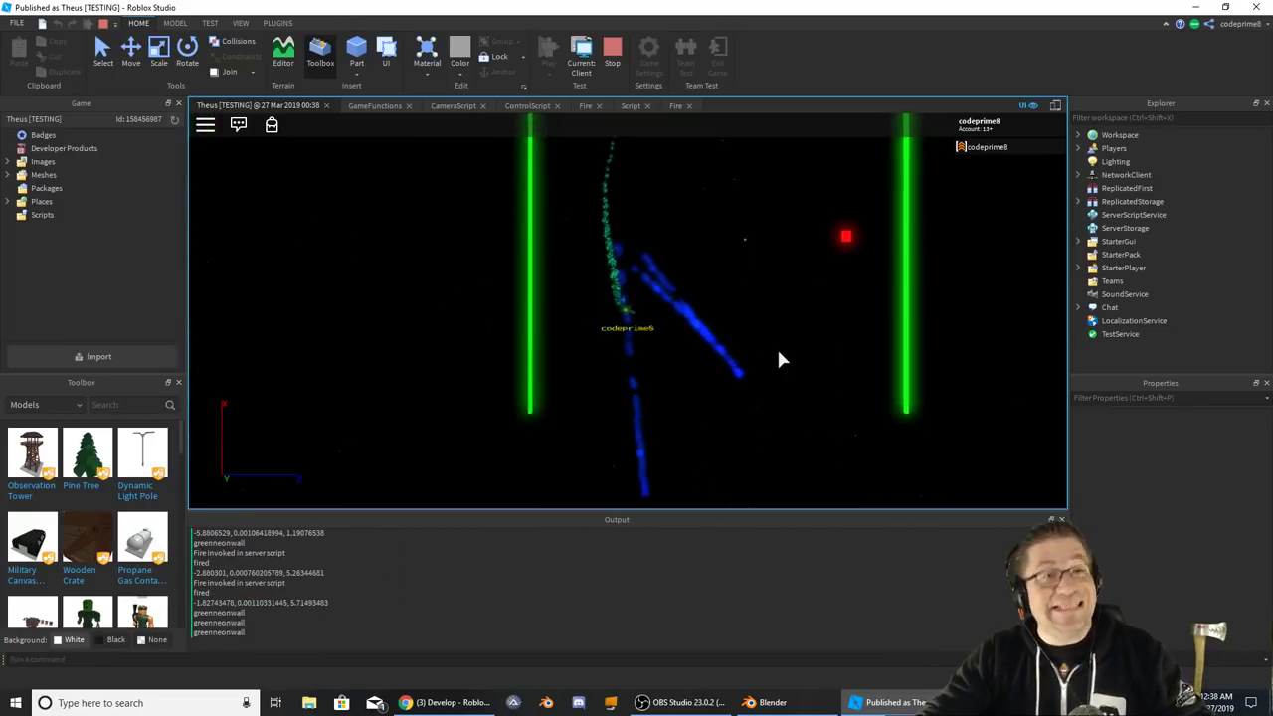
click(780, 360)
click(779, 360)
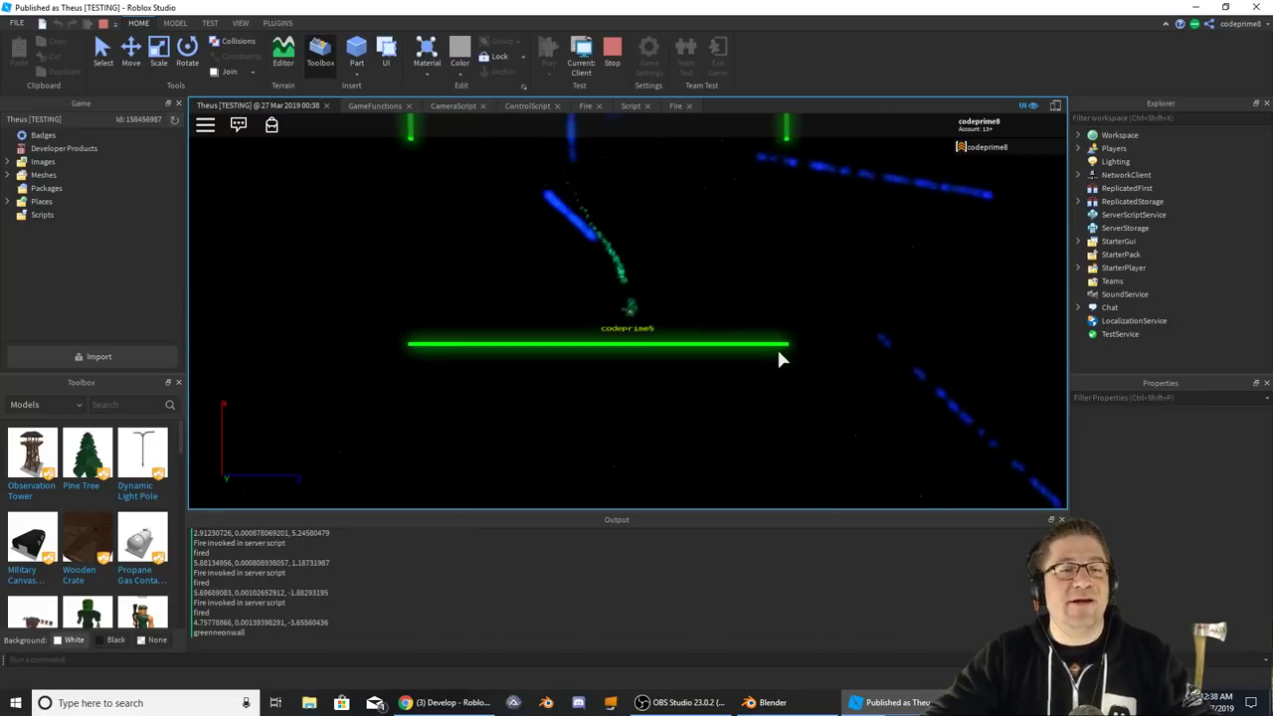
click(780, 360)
click(779, 351)
click(779, 352)
click(777, 346)
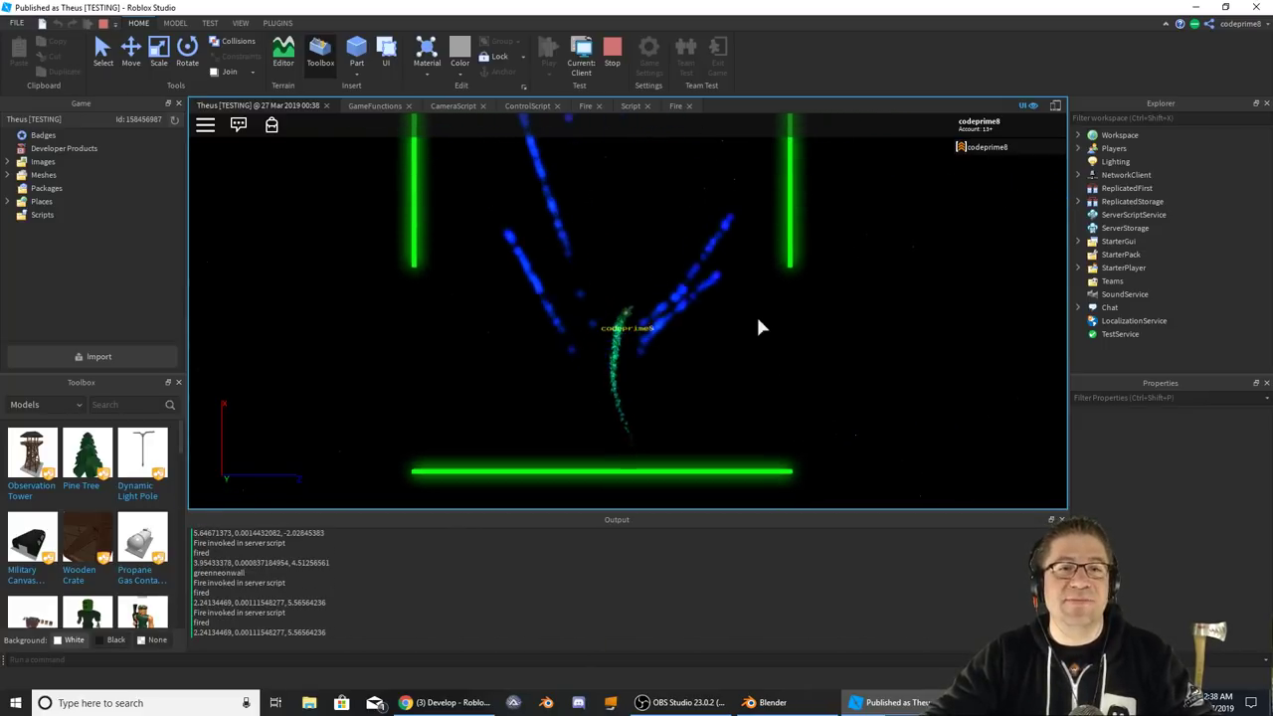
key(alt+m)
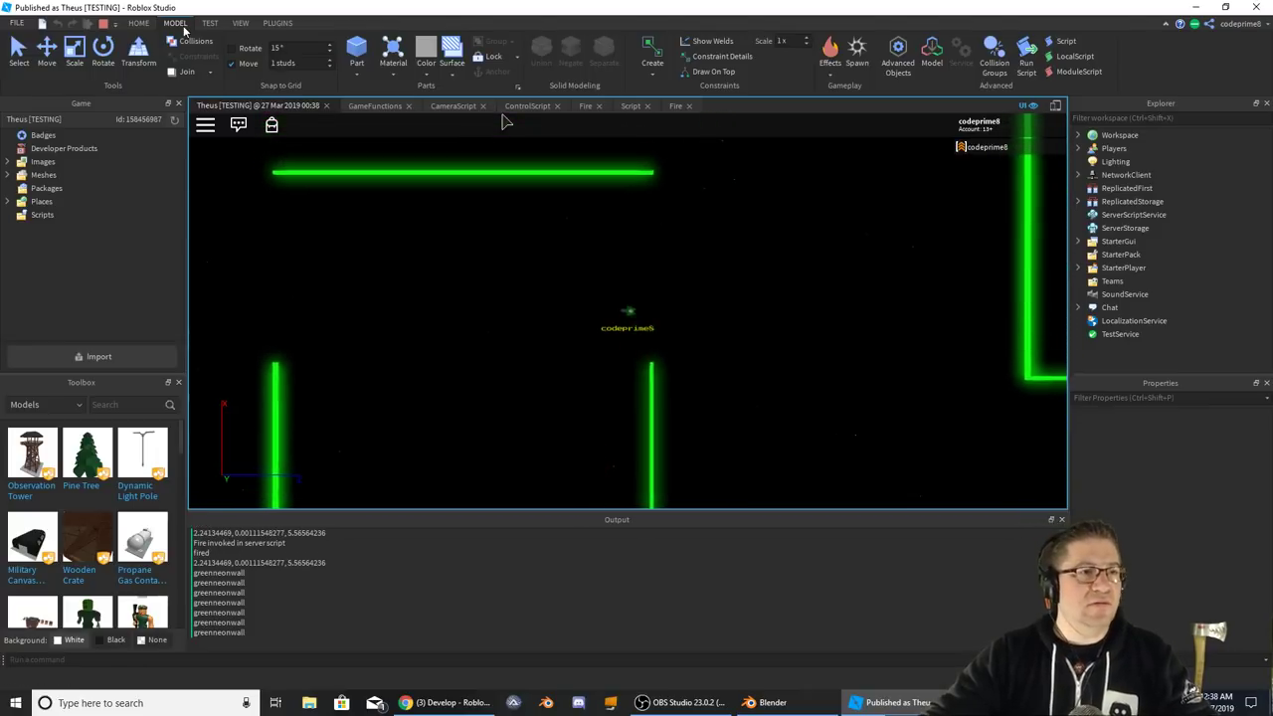
click(103, 23)
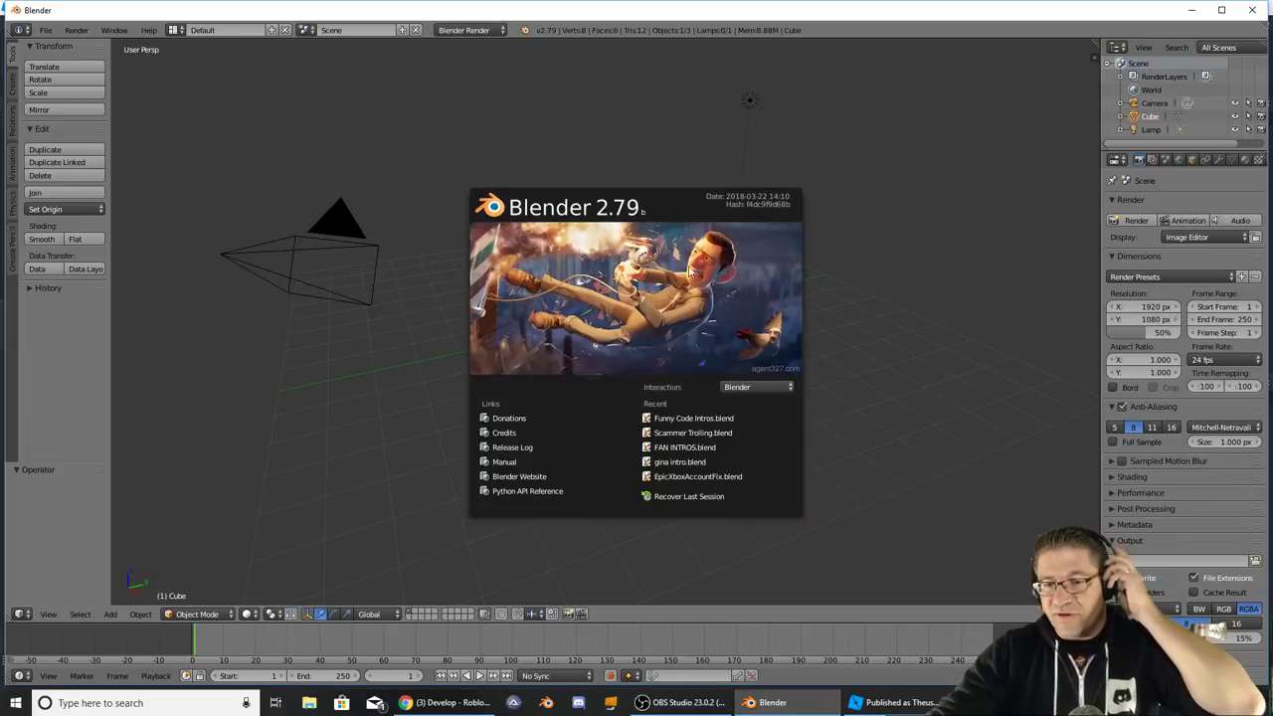
- In Blender, dismiss the splash screen and show the default cube in front orthographic view
click(703, 138)
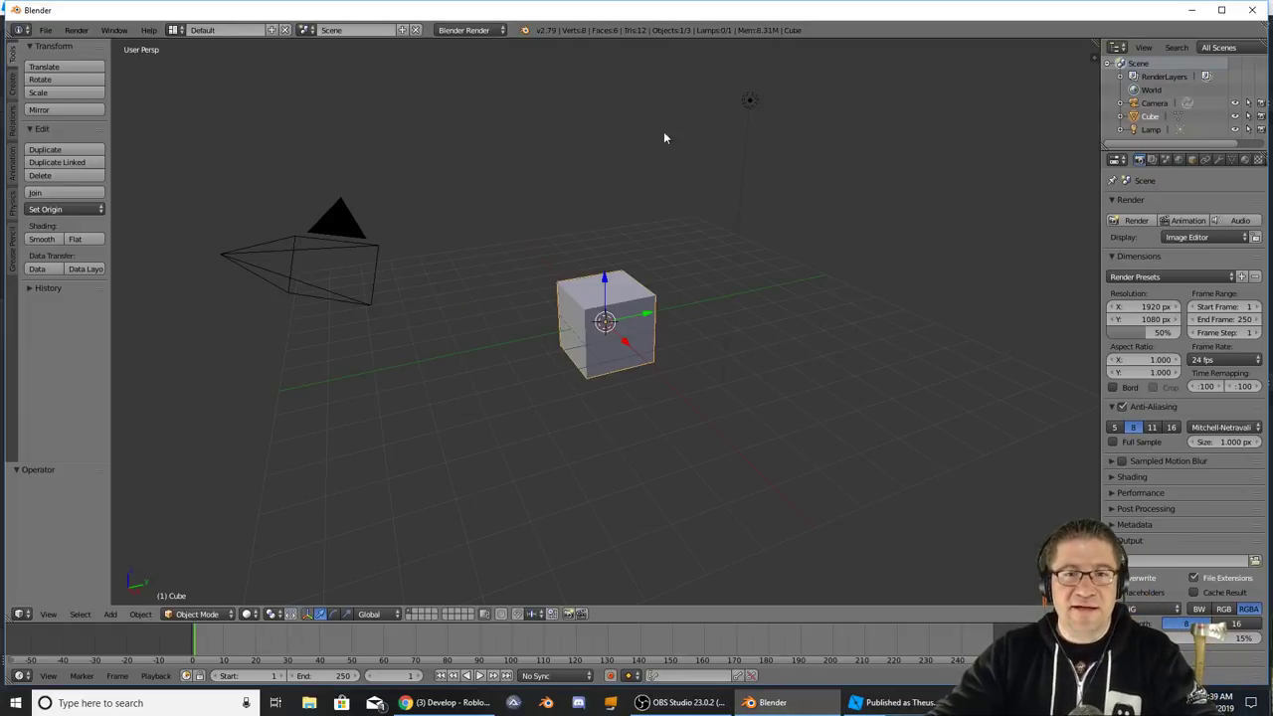
key(KP_1)
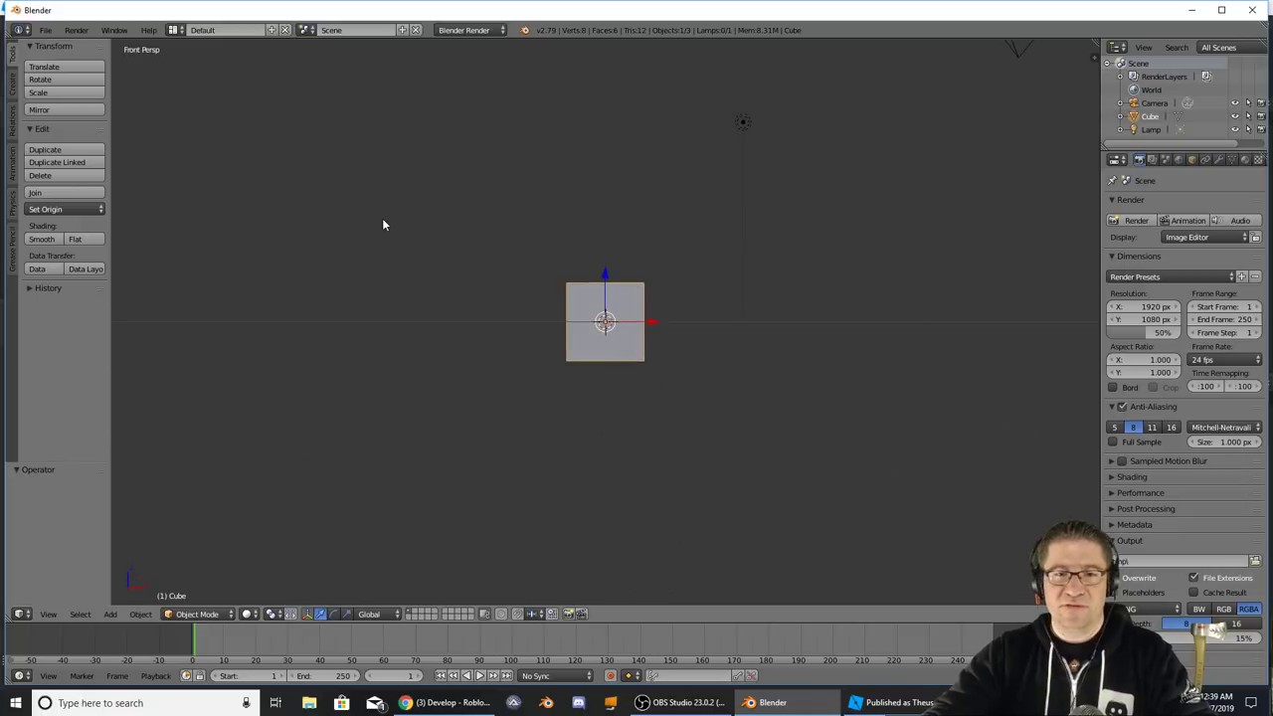
middle_drag(571, 180, 580, 150)
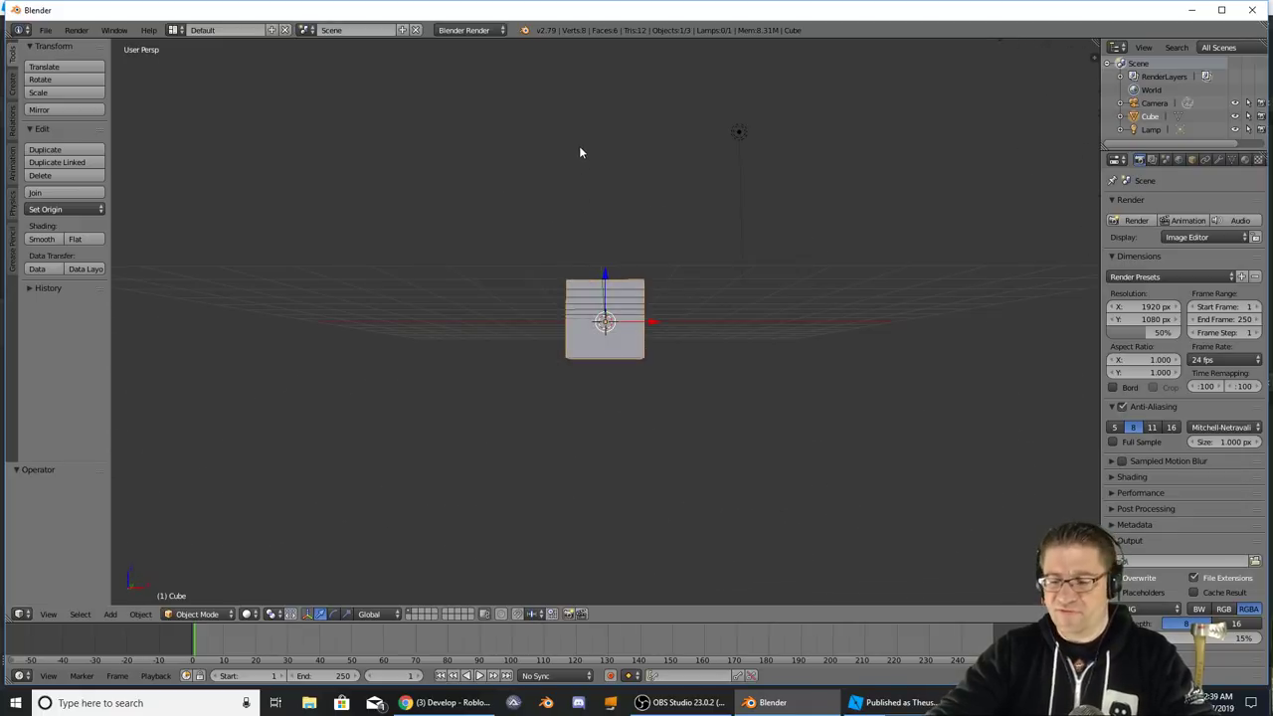
key(KP_1)
key(KP_5)
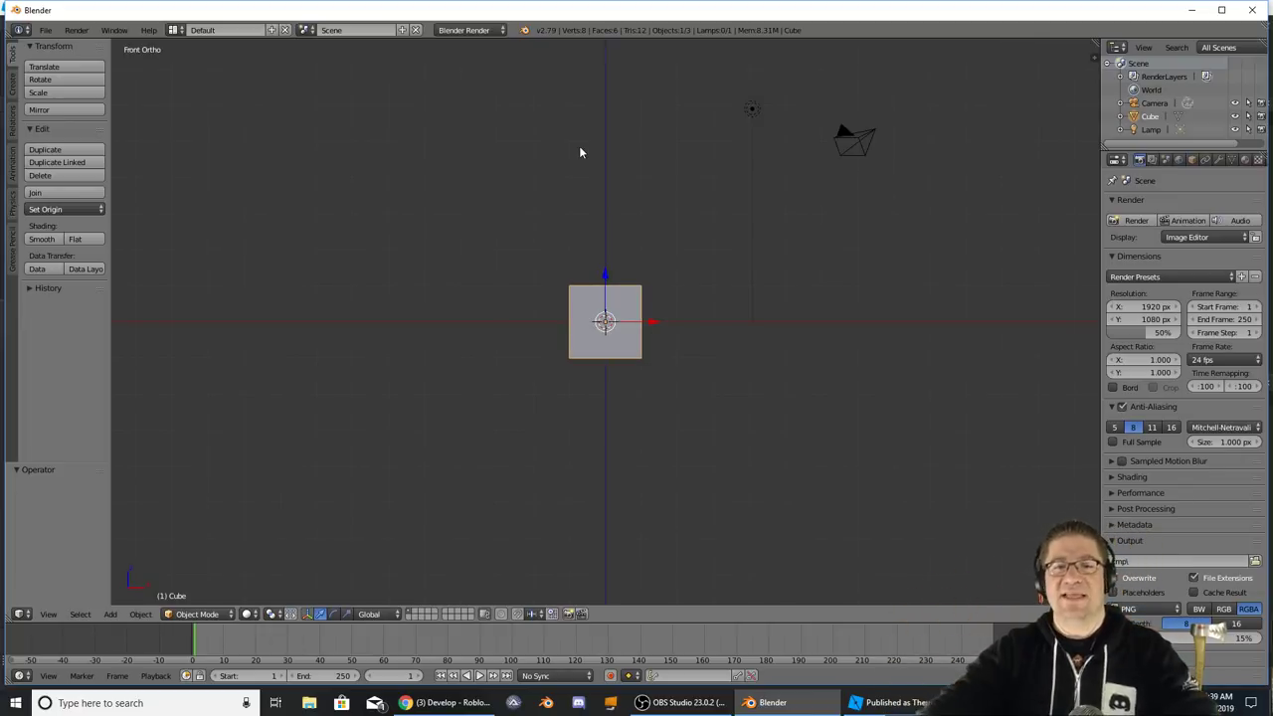
middle_drag(639, 142, 644, 172)
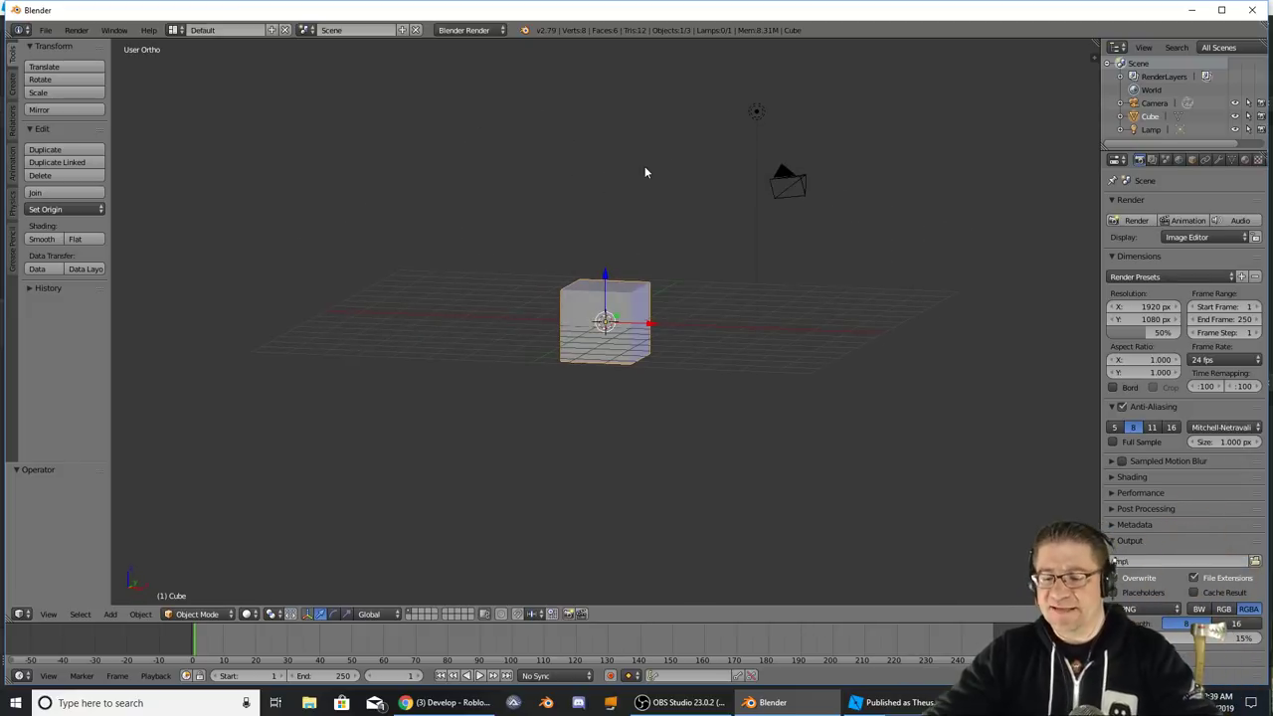
key(KP_1)
scroll(652, 230, up, 3)
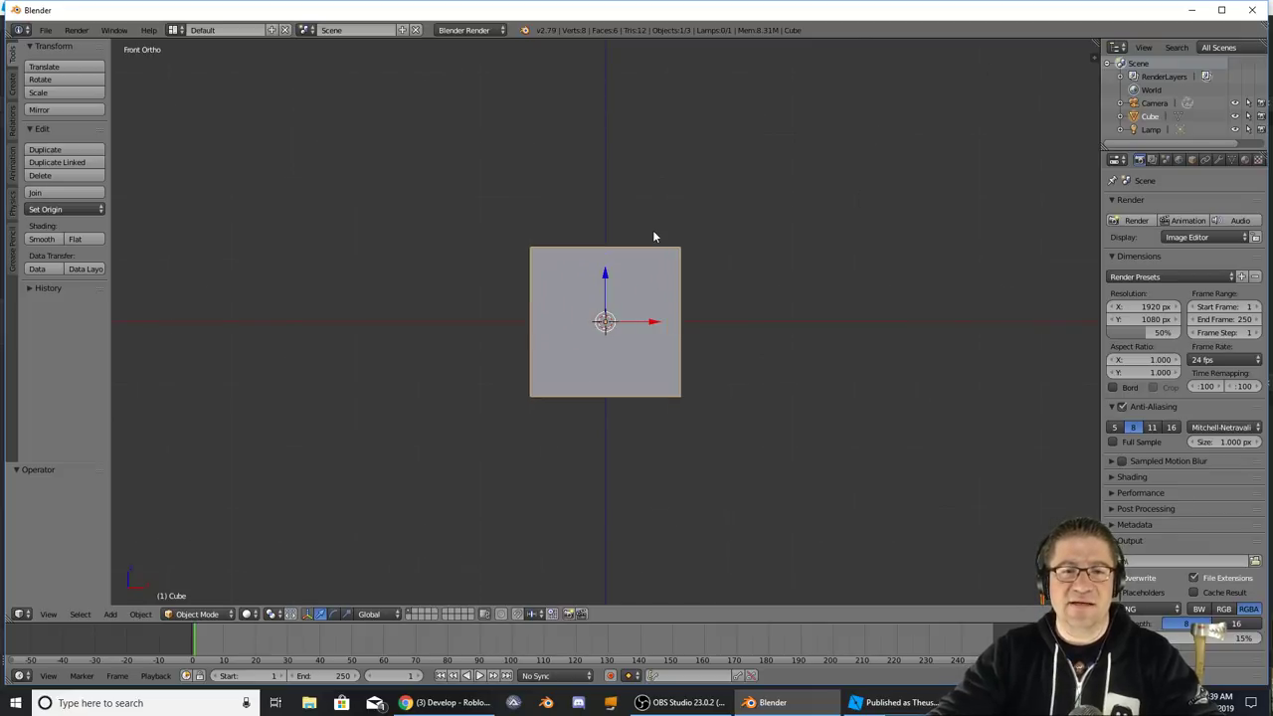
scroll(654, 235, up, 1)
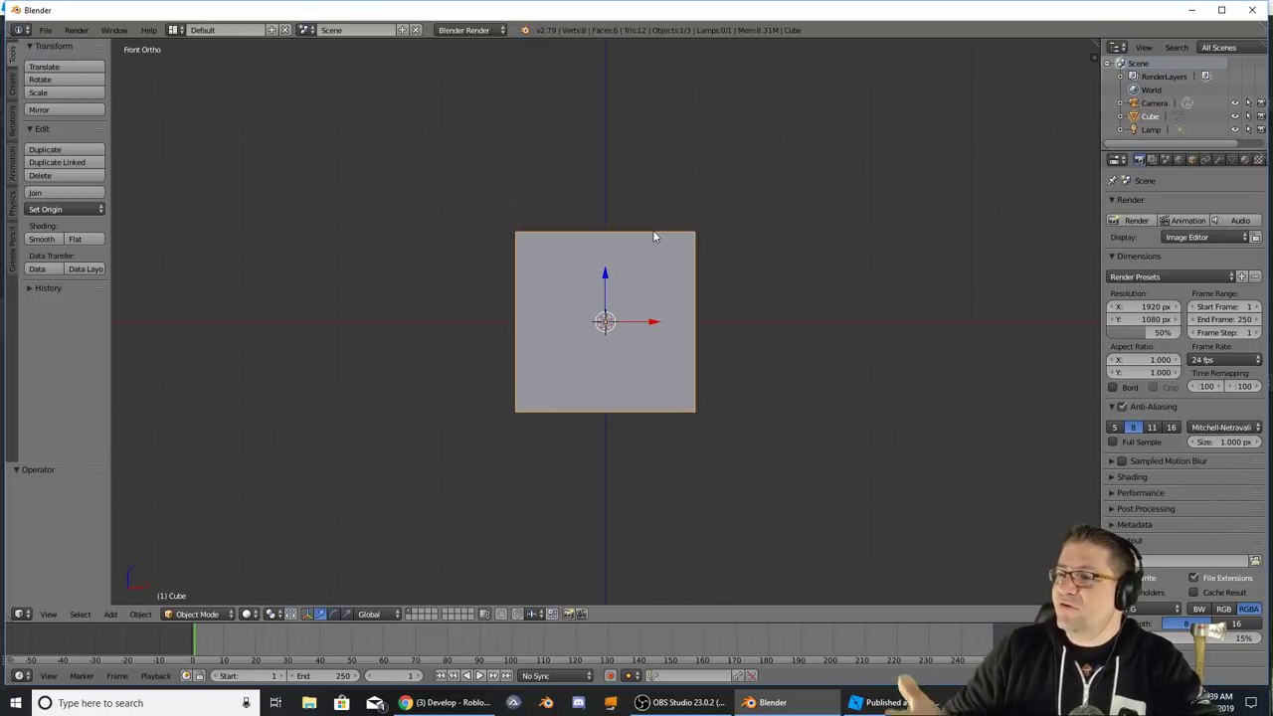
- Subdivide the default cube once in Edit Mode and deselect all its geometry
key(Tab)
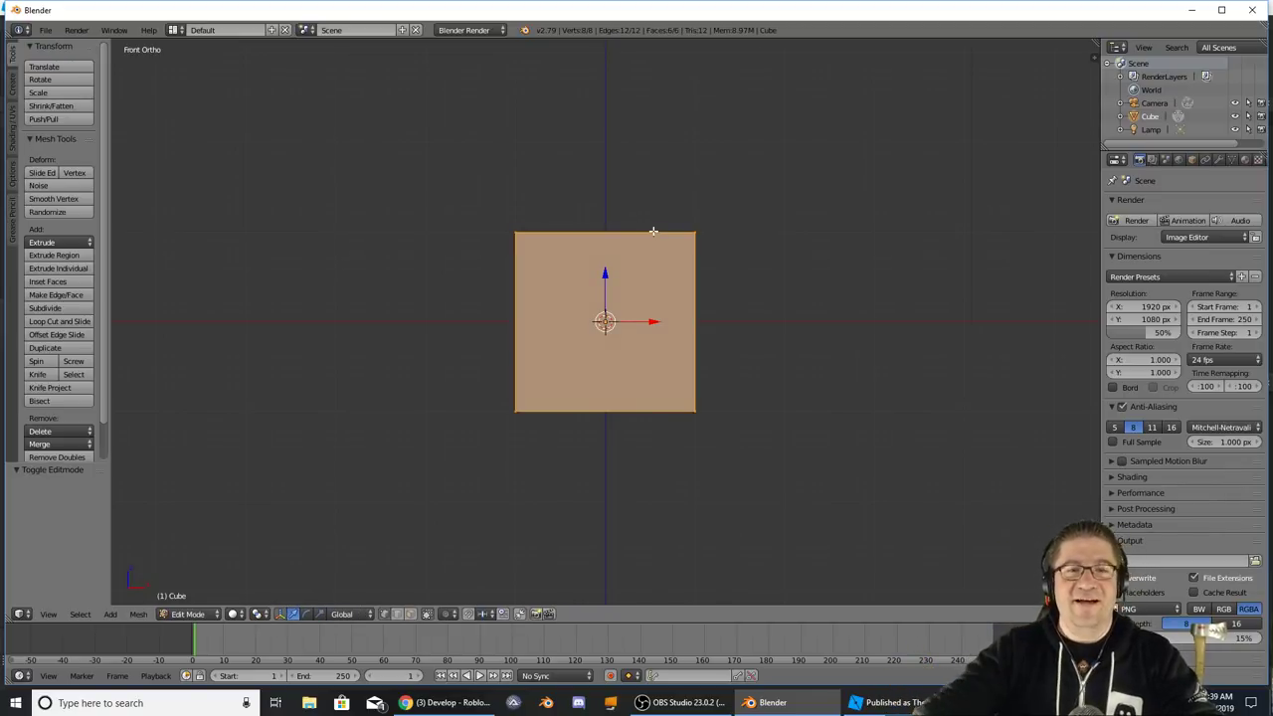
key(Tab)
key(Tab)
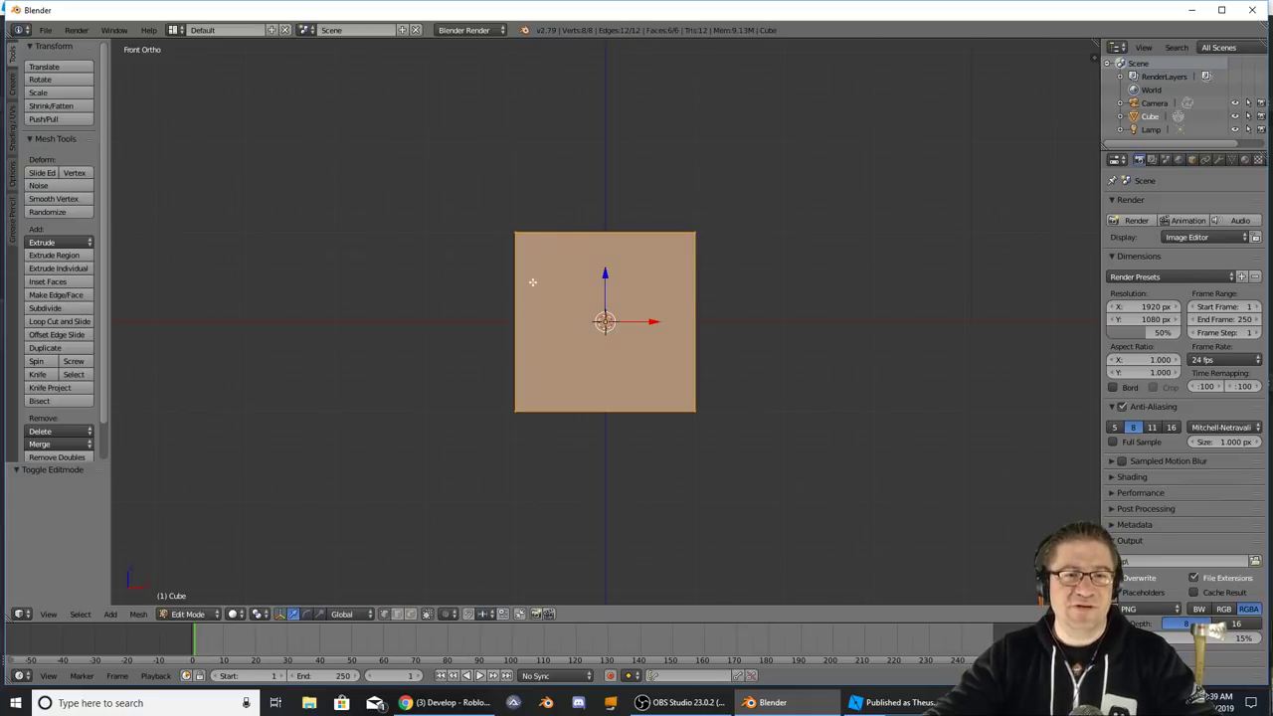
click(45, 308)
key(a)
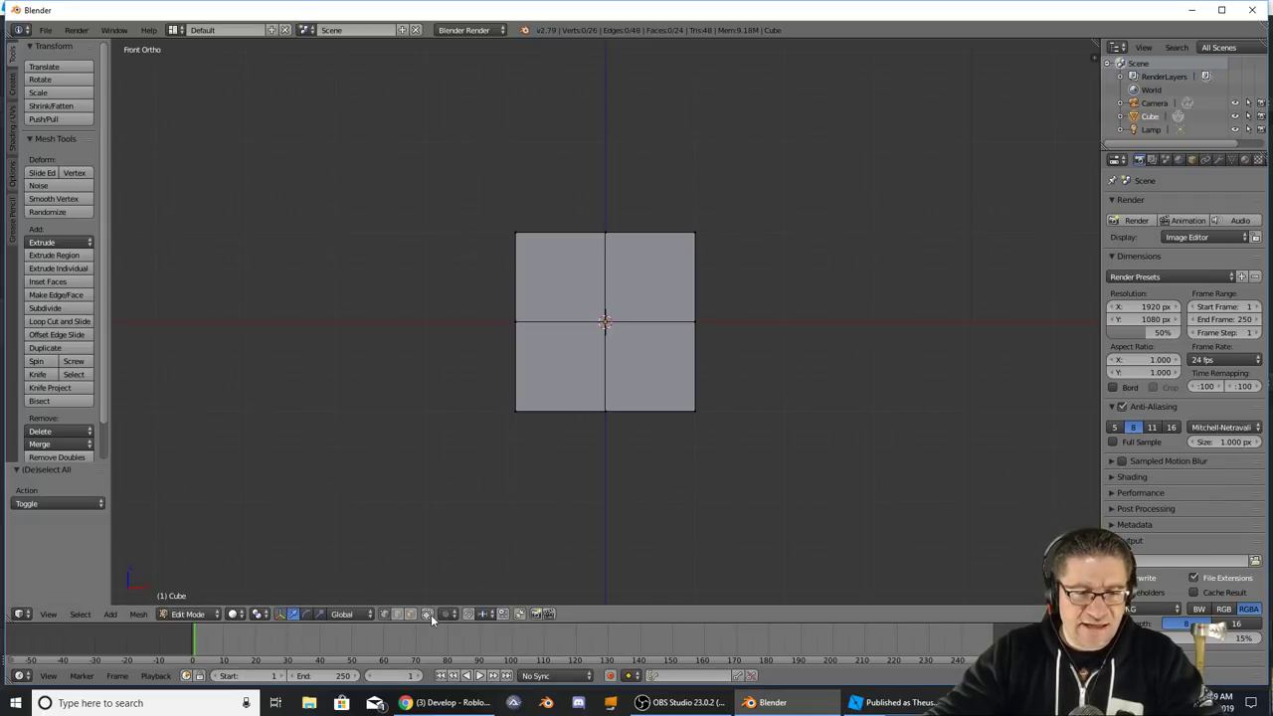
- Box-select all the vertices on the cube's left side in front view and delete them, leaving only the right half
mouse_move(480, 242)
middle_down()
mouse_move(530, 270)
mouse_move(484, 246)
middle_up()
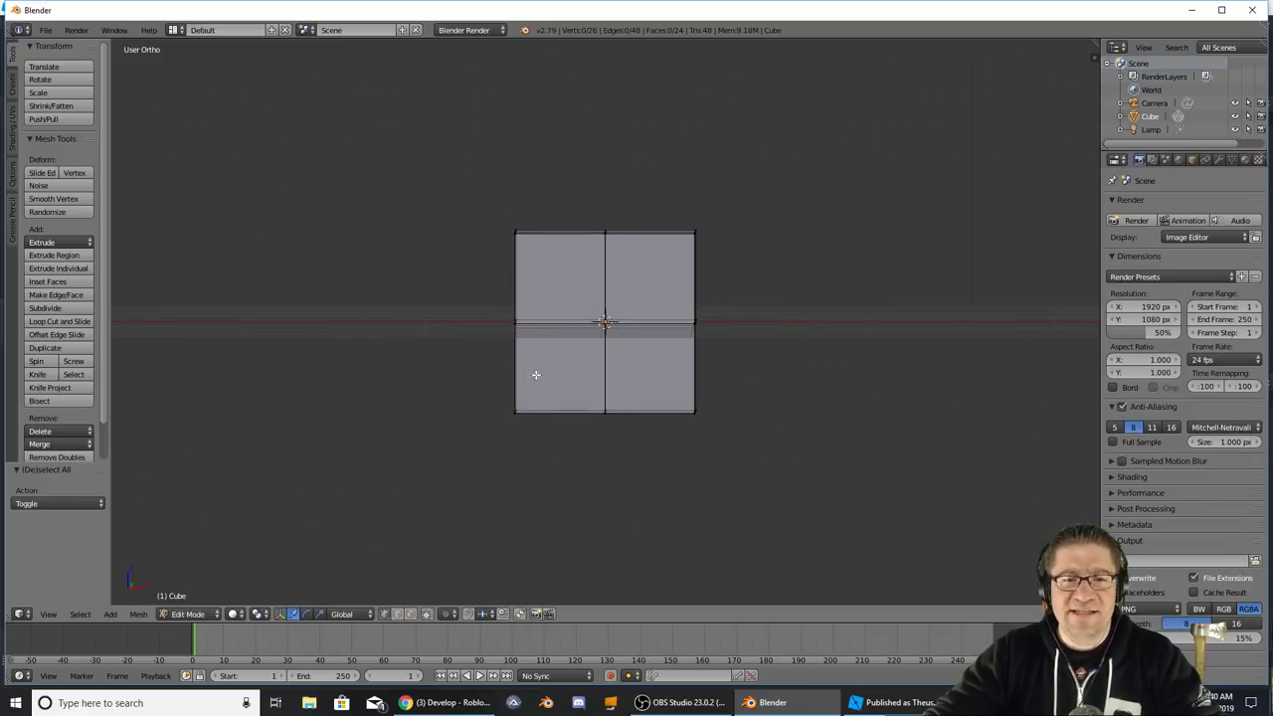
key(b)
drag(422, 173, 568, 441)
mouse_move(415, 339)
middle_down()
mouse_move(467, 322)
mouse_move(468, 361)
mouse_move(416, 329)
middle_up()
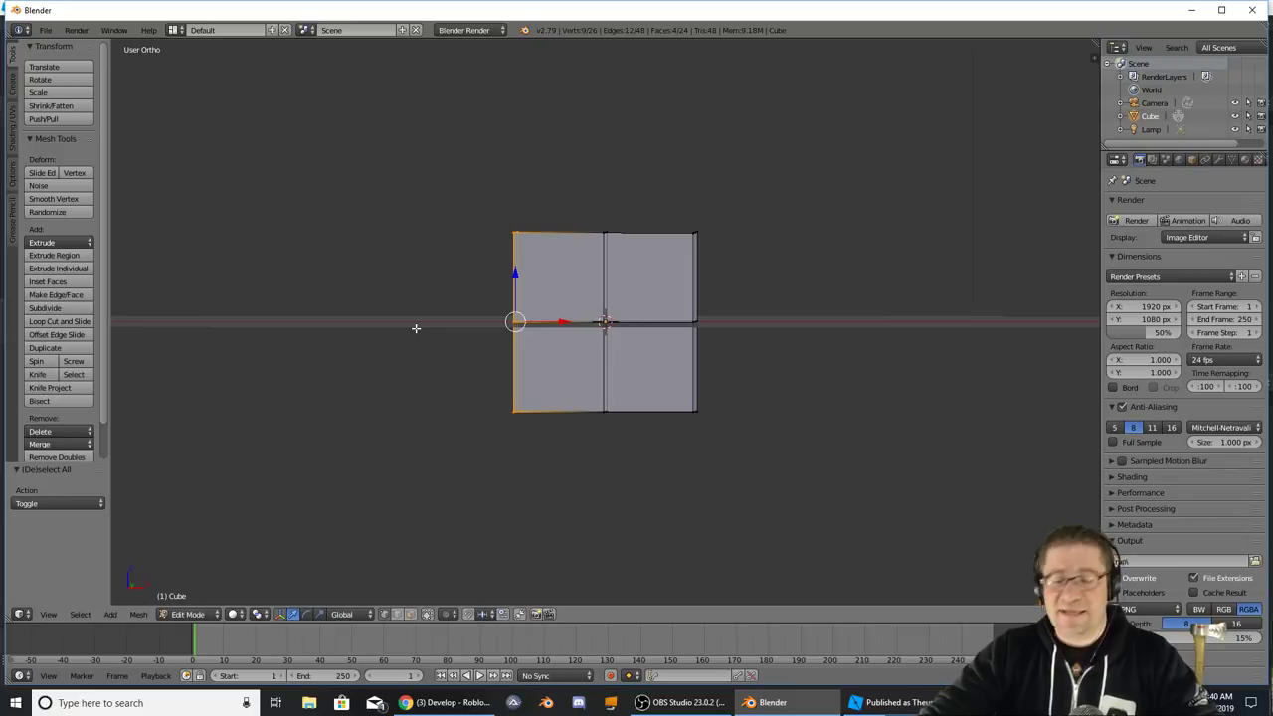
key(KP_1)
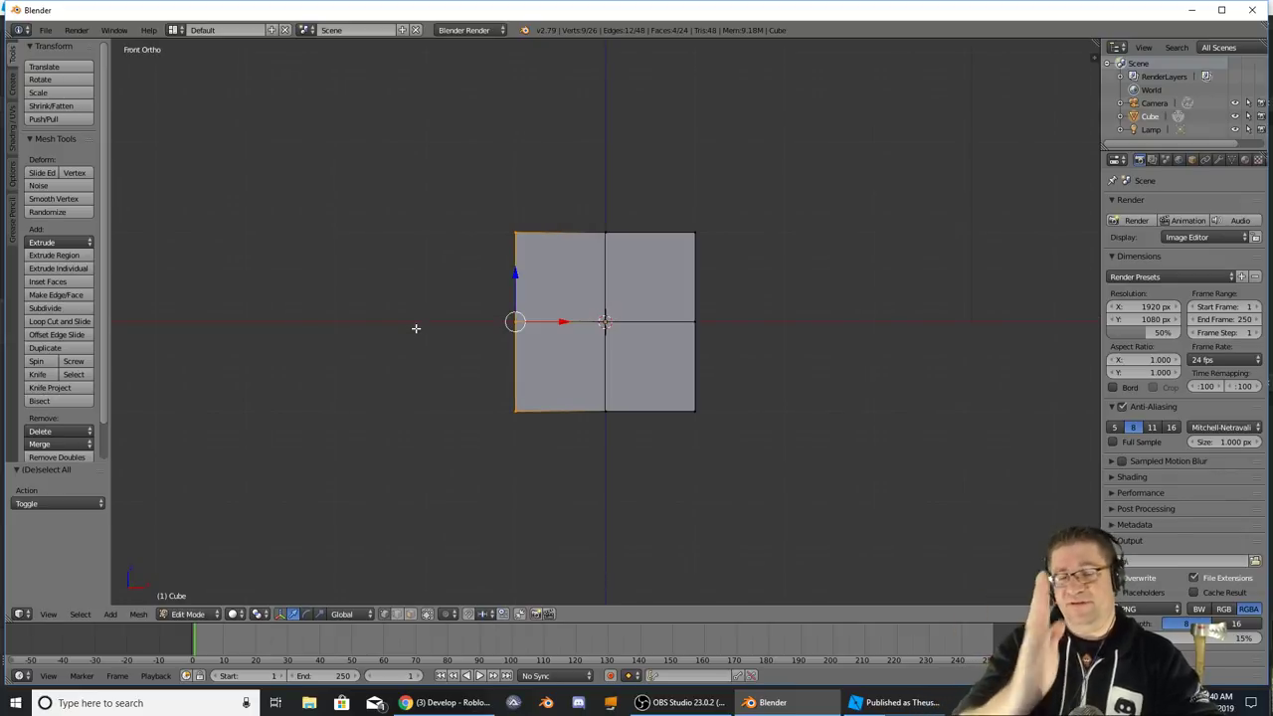
key(x)
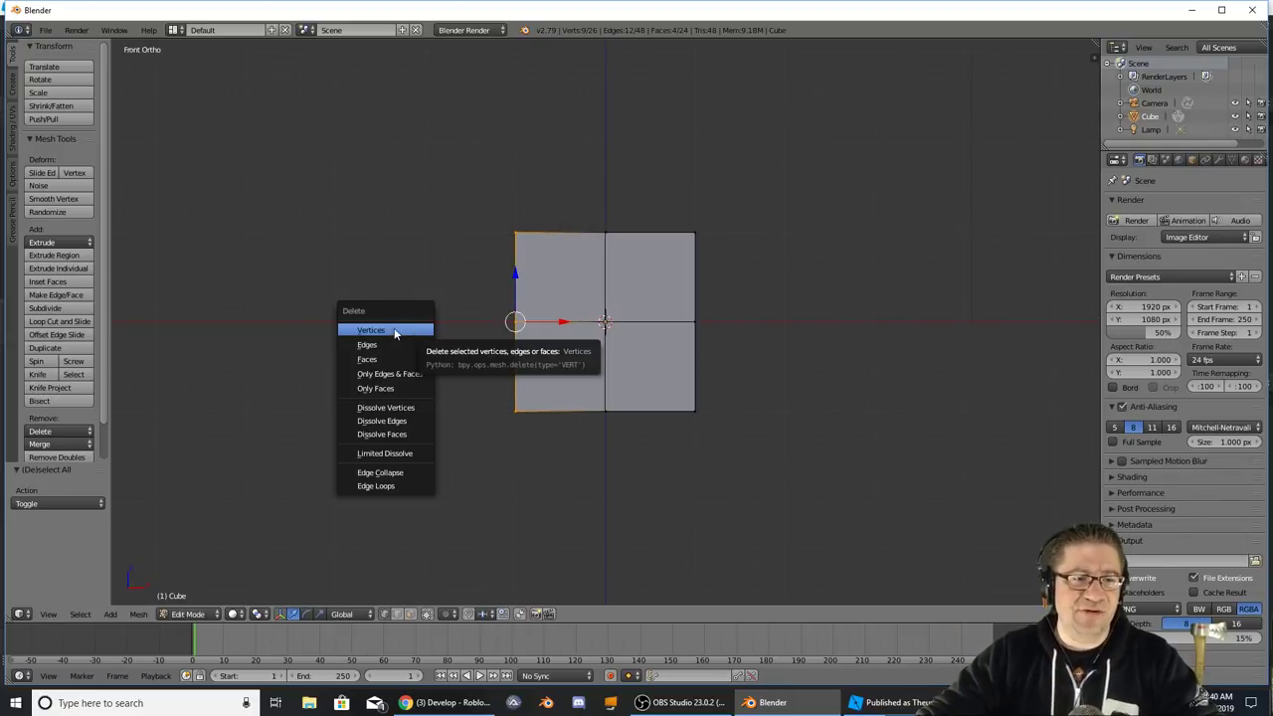
click(395, 332)
- Add a Mirror modifier to the remaining half of the cube and switch the view to perspective
middle_drag(441, 335, 473, 298)
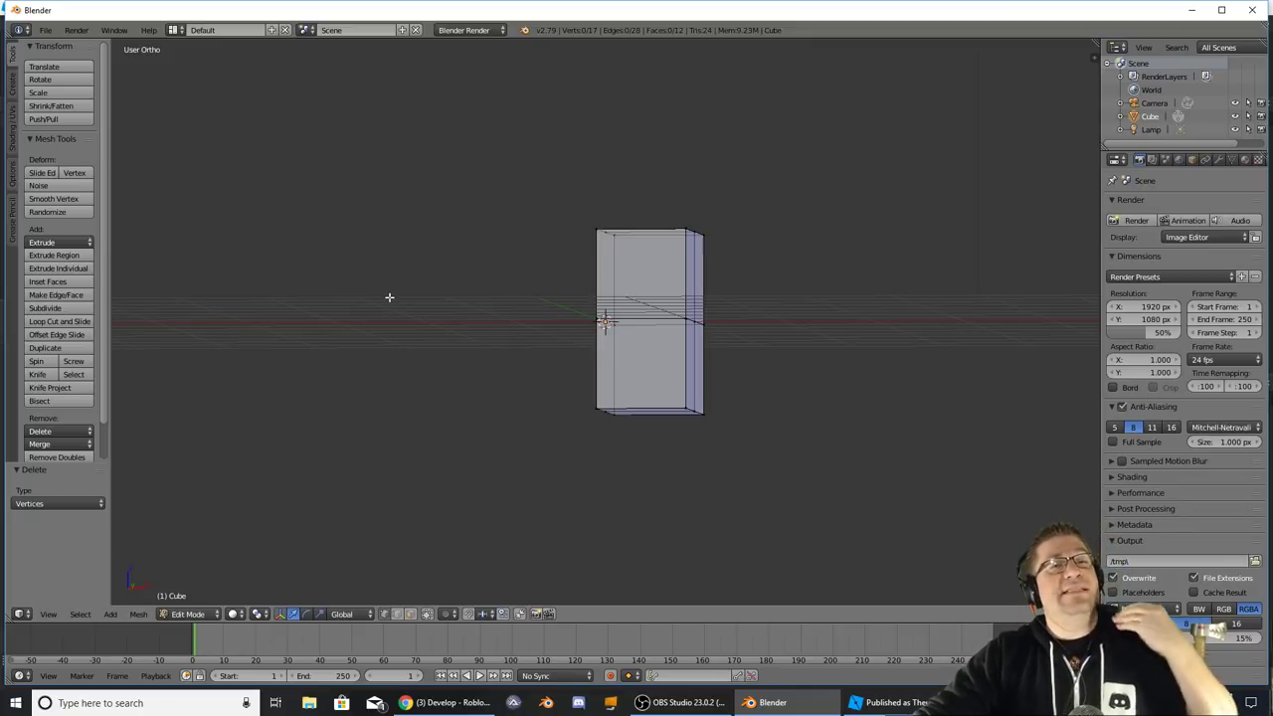
middle_drag(389, 297, 400, 306)
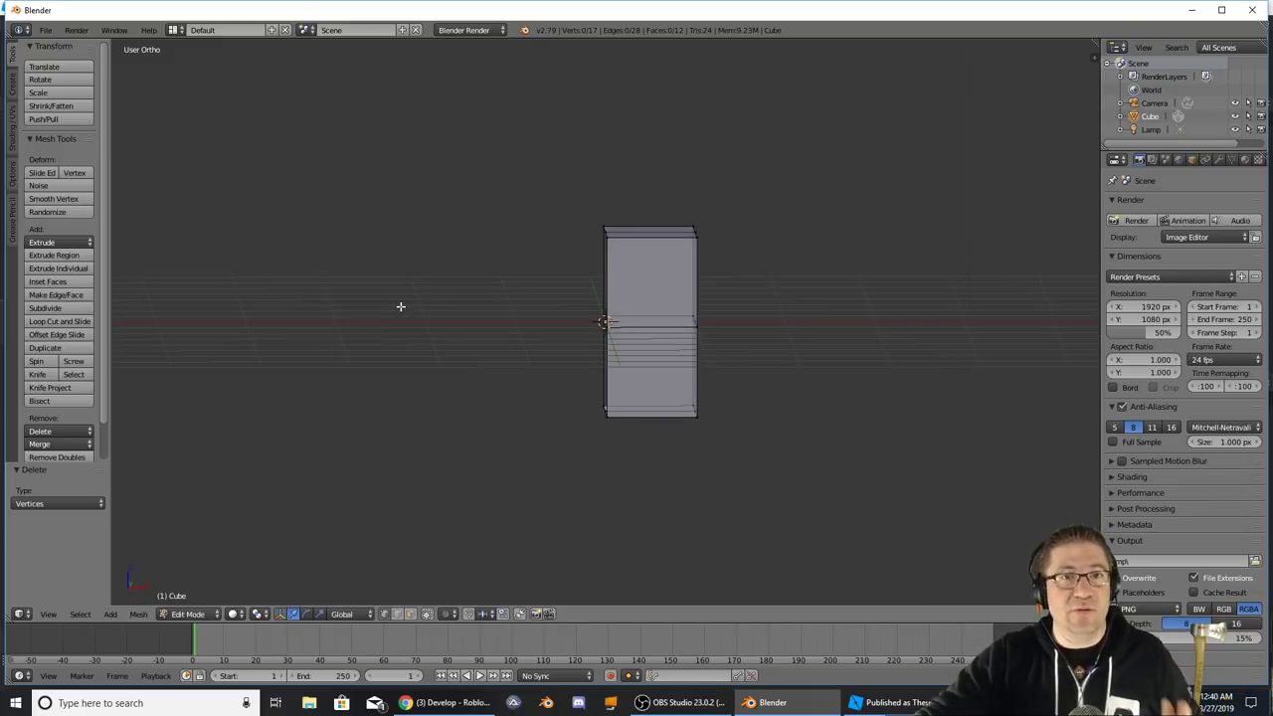
middle_drag(429, 288, 448, 278)
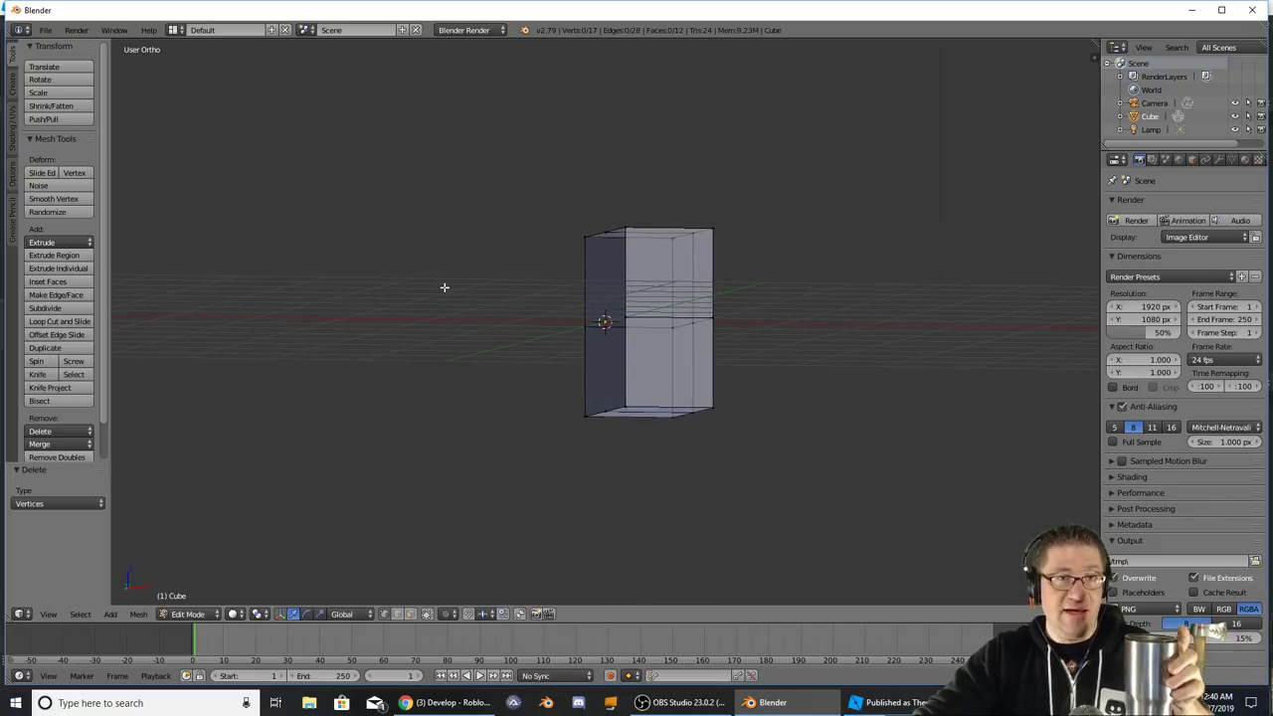
mouse_move(443, 284)
middle_down()
mouse_move(404, 315)
mouse_move(474, 304)
mouse_move(433, 305)
middle_up()
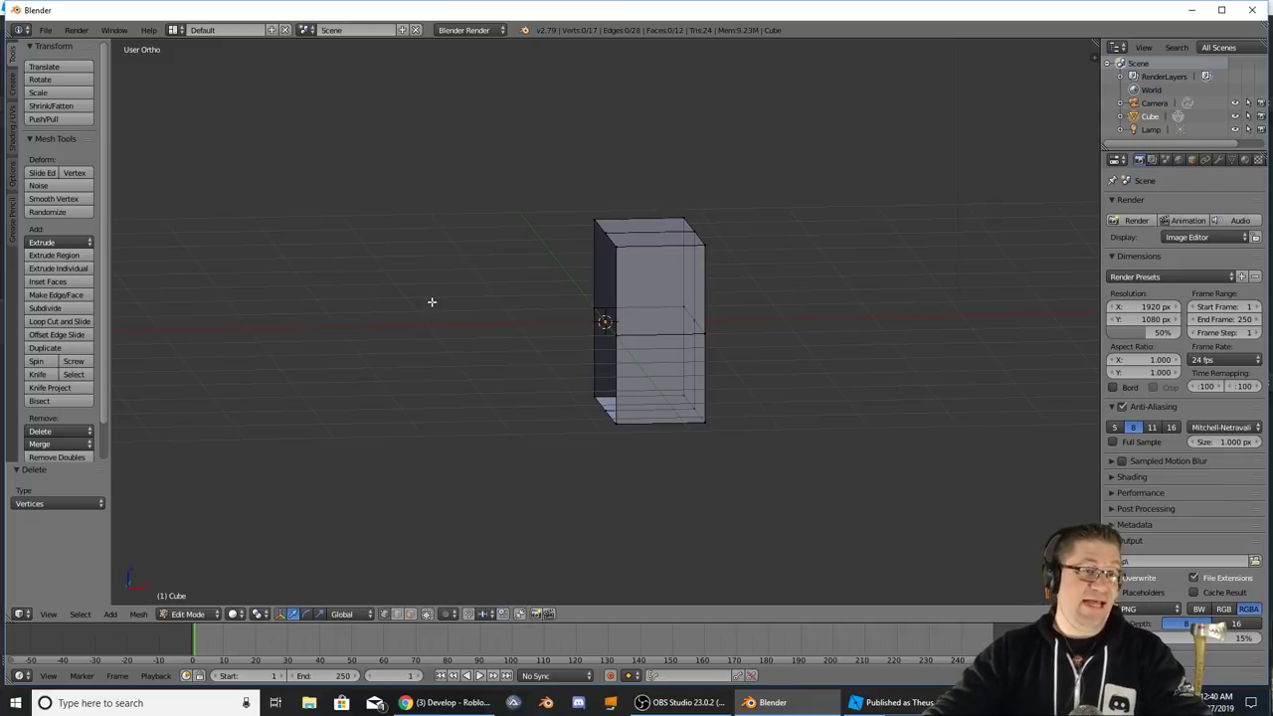
middle_drag(560, 253, 517, 218)
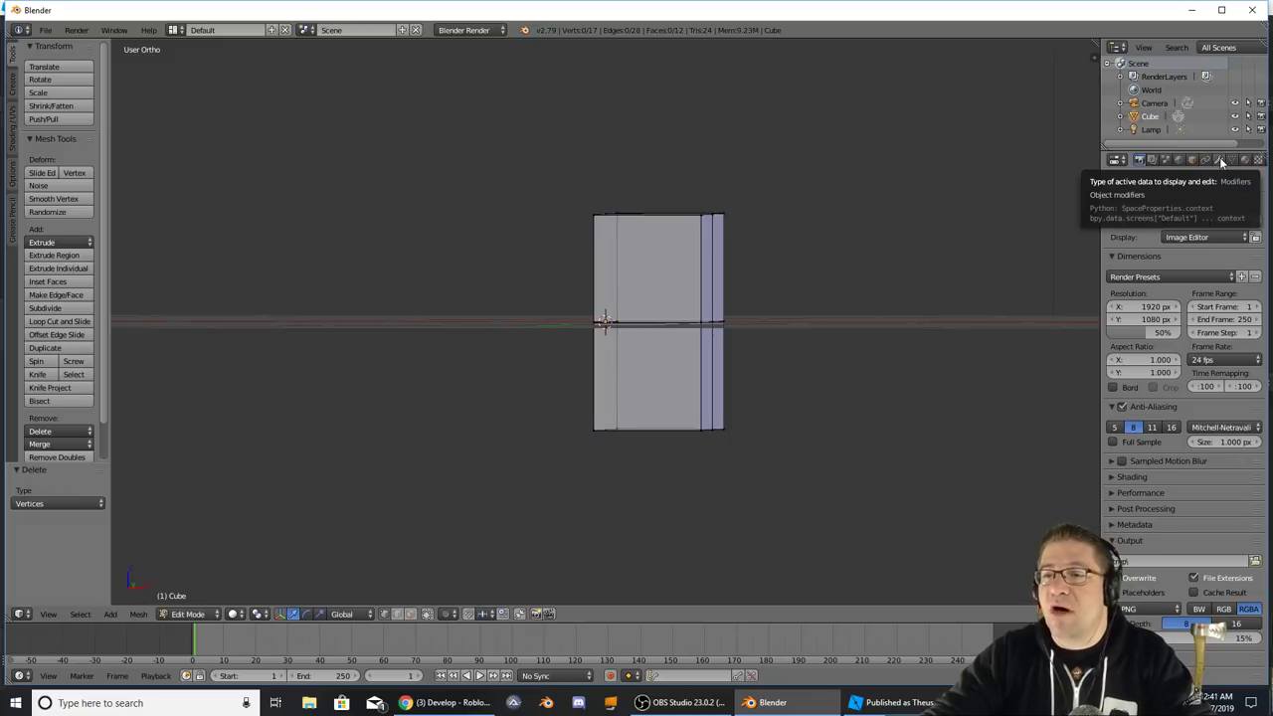
click(1220, 160)
click(1156, 204)
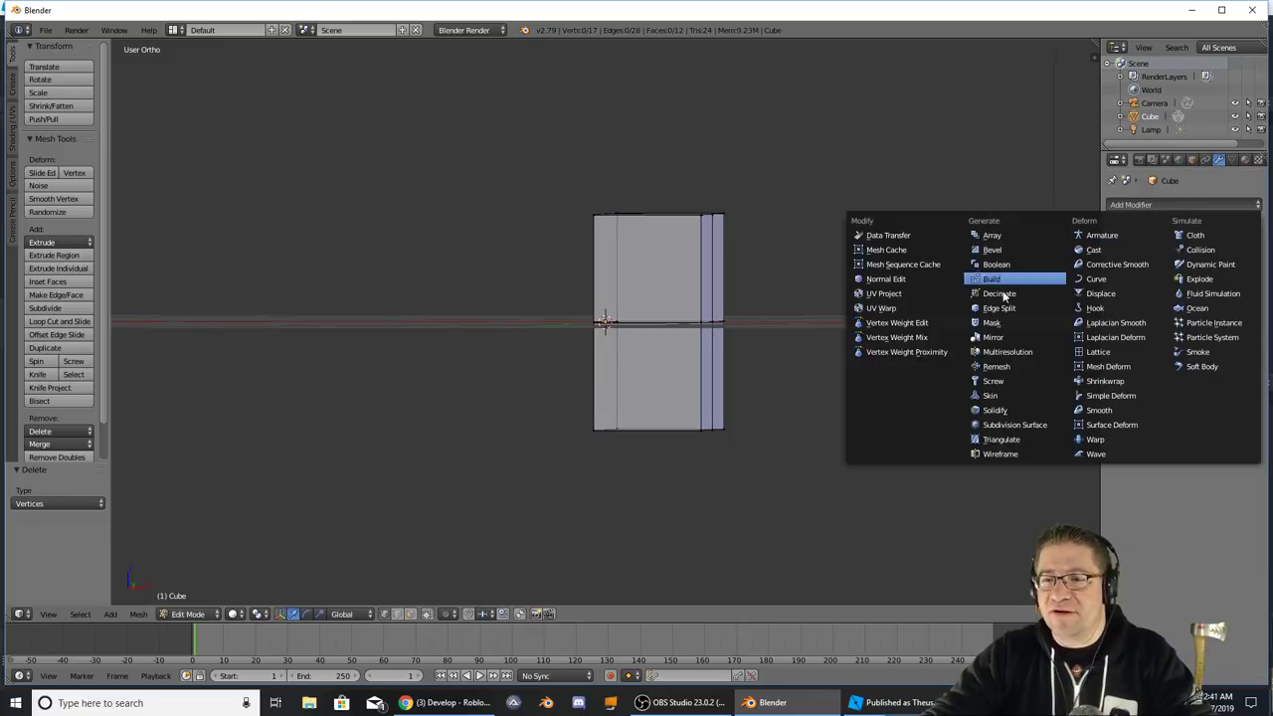
click(998, 340)
middle_drag(995, 336, 842, 281)
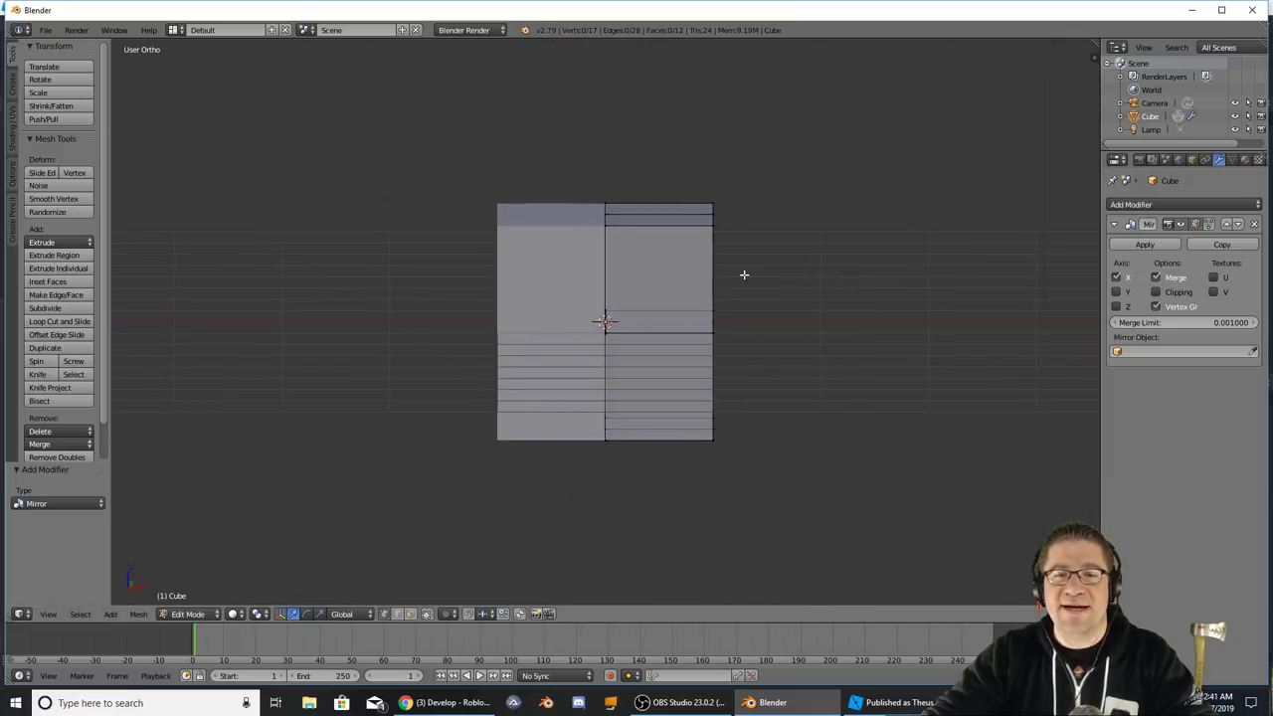
middle_drag(744, 275, 797, 285)
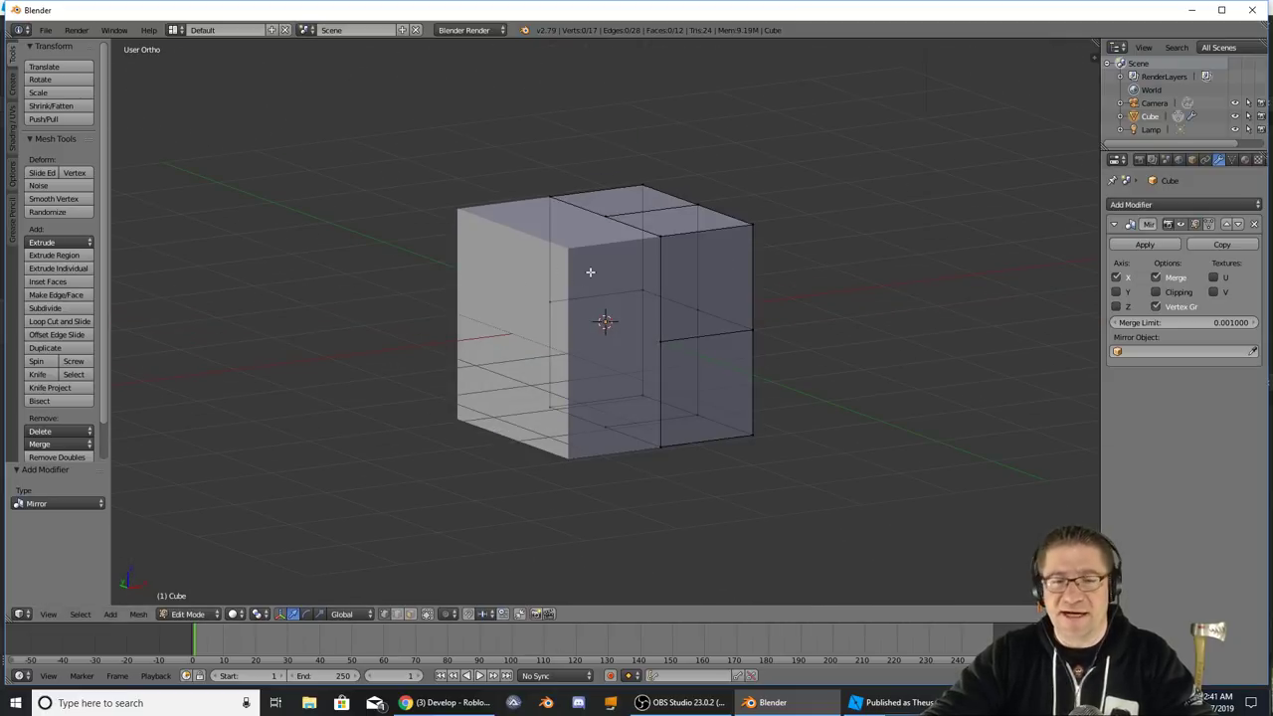
key(KP_5)
- Test the mirroring by moving the centre vertex of the cube's outer side outward about 1.66 along X, and undo the move
middle_drag(590, 272, 636, 232)
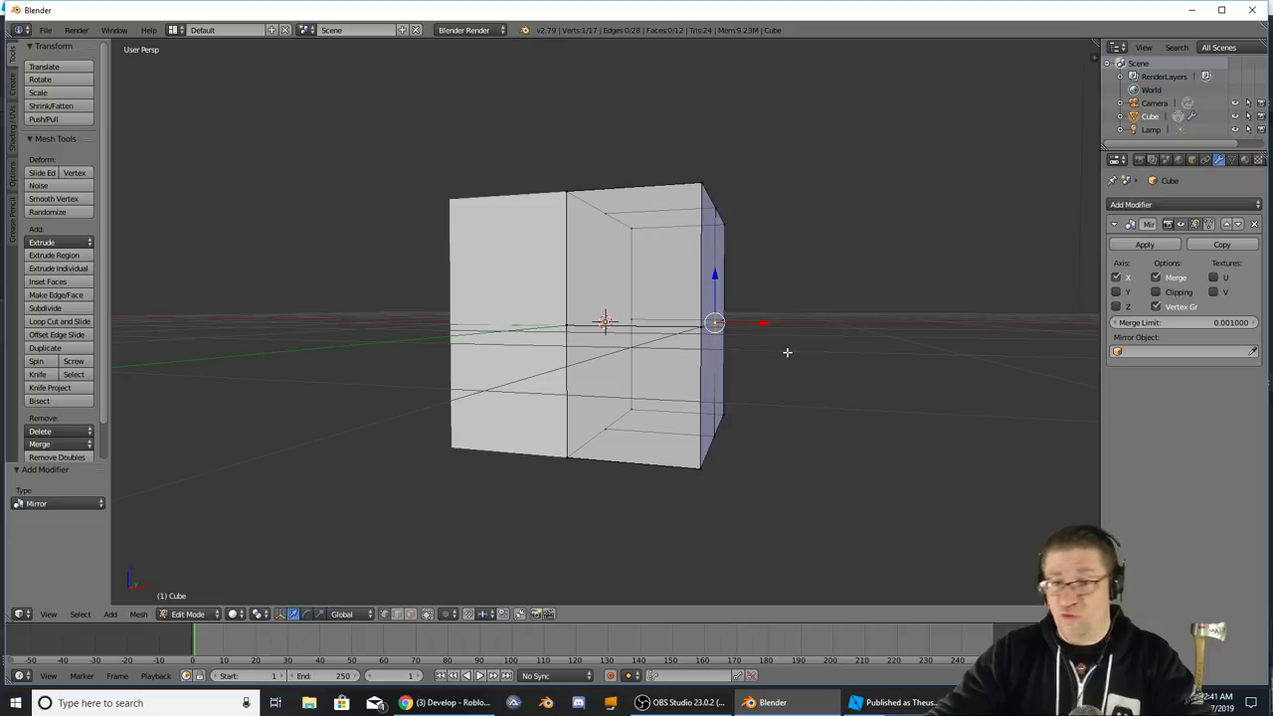
key(g)
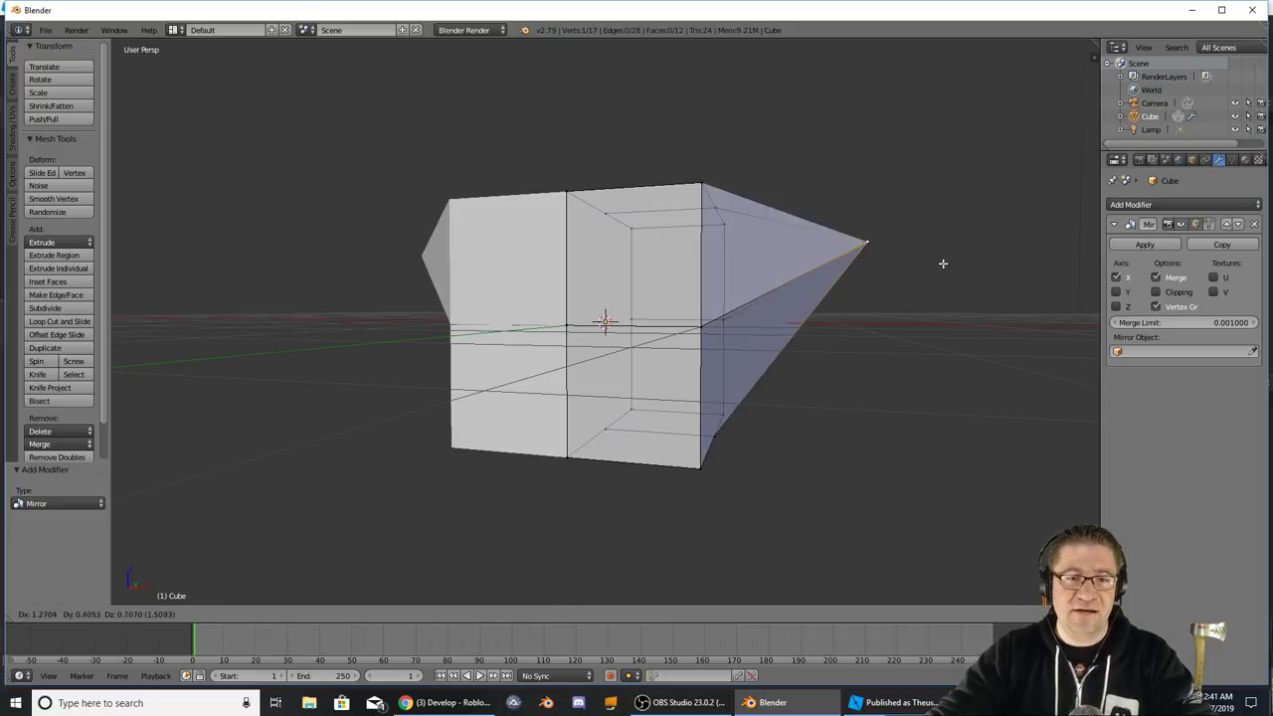
click(985, 336)
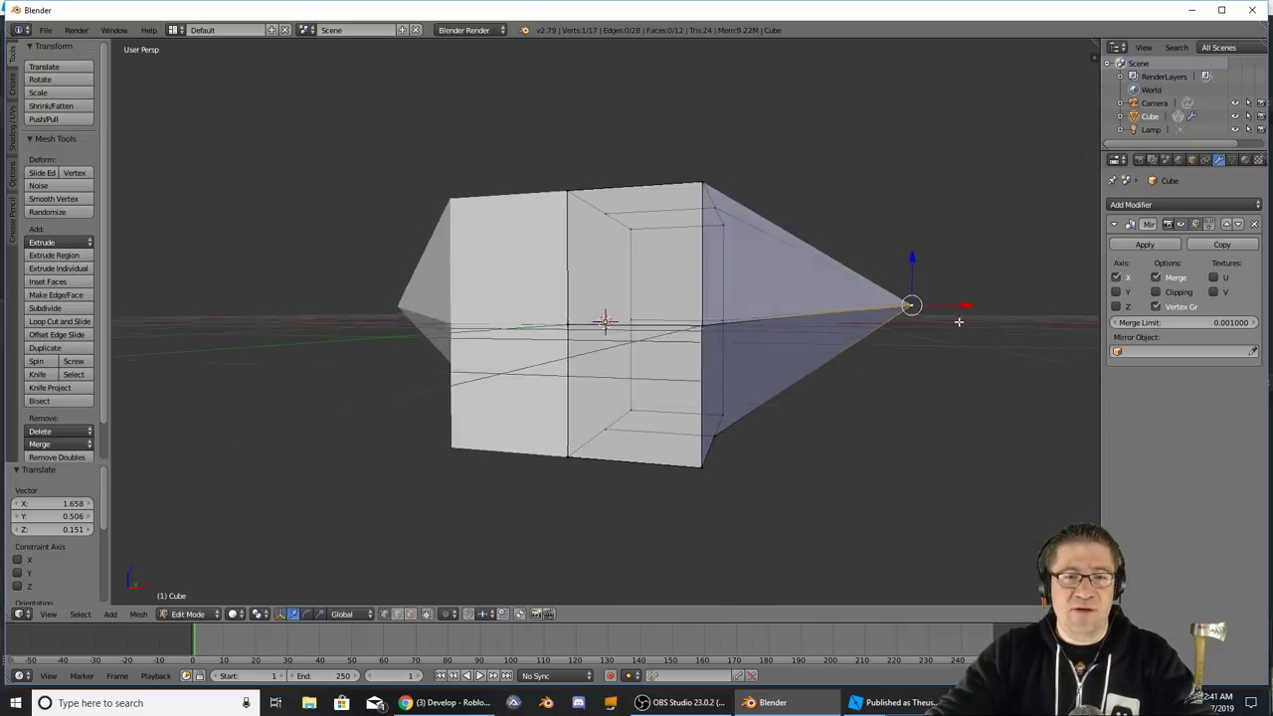
mouse_move(958, 321)
middle_down()
mouse_move(1009, 327)
mouse_move(918, 319)
mouse_move(963, 352)
mouse_move(974, 331)
middle_up()
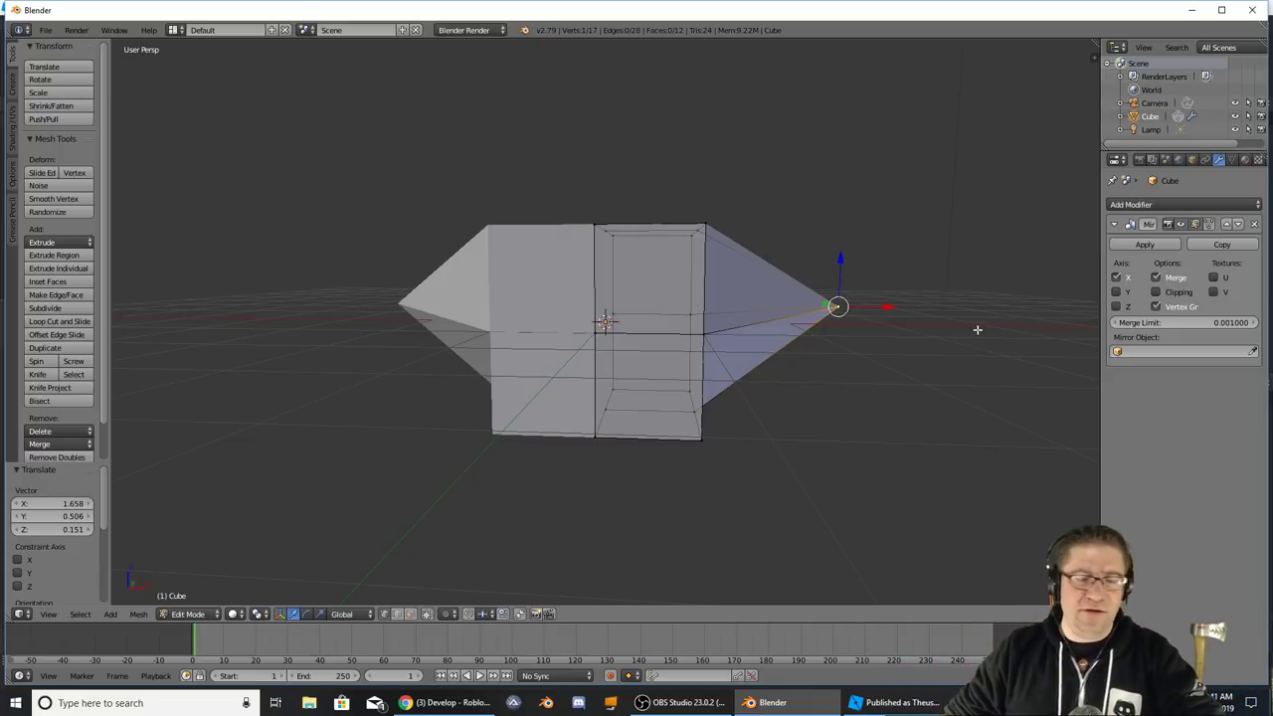
key(ctrl+z)
middle_drag(978, 329, 923, 310)
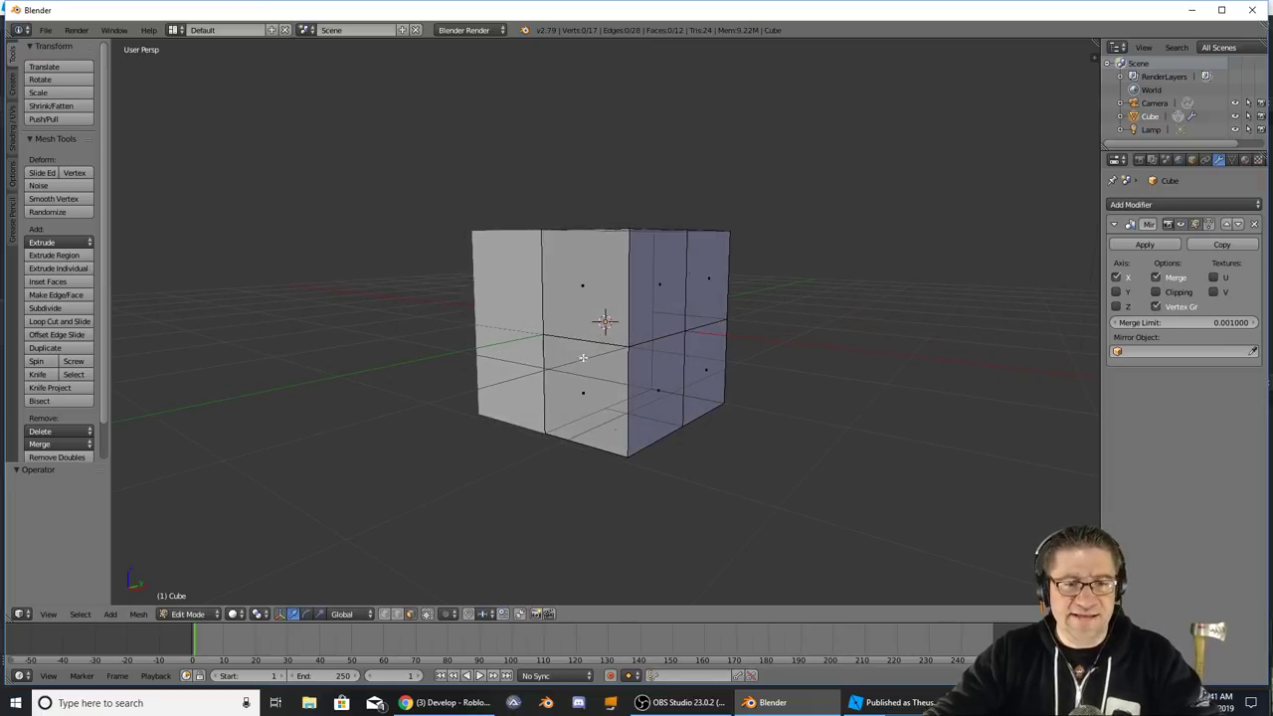
- In face select mode, select the upper and lower front faces of the unmirrored half
right_click(585, 278)
shift+right_click(580, 403)
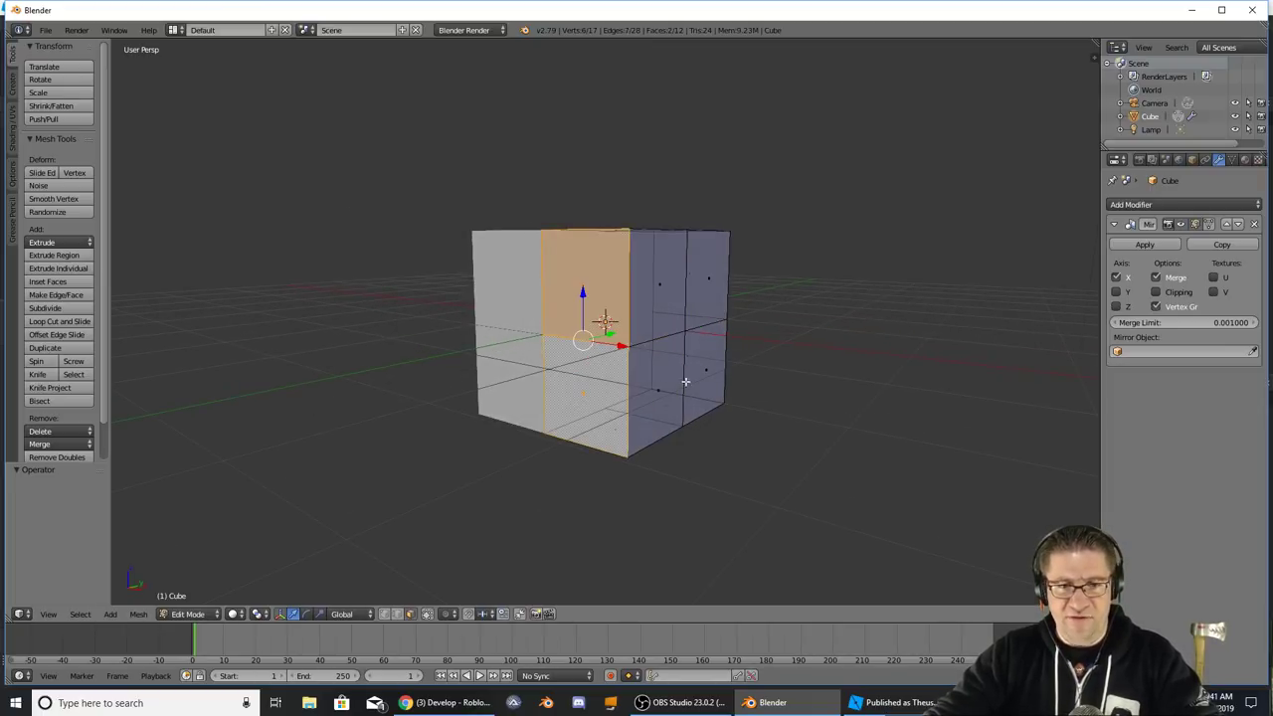
middle_drag(769, 395, 747, 387)
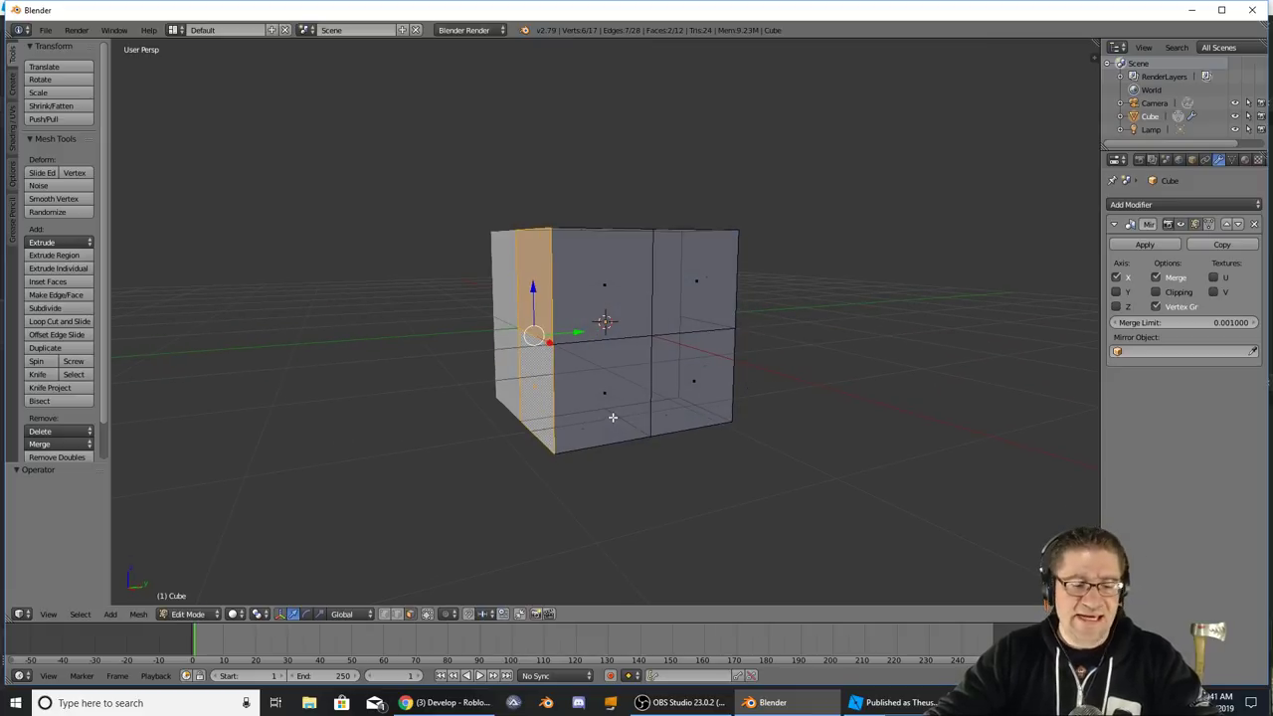
- Extrude the two front faces about 1.62 units and try shifting the extruded end sideways by 1 unit
key(e)
click(428, 392)
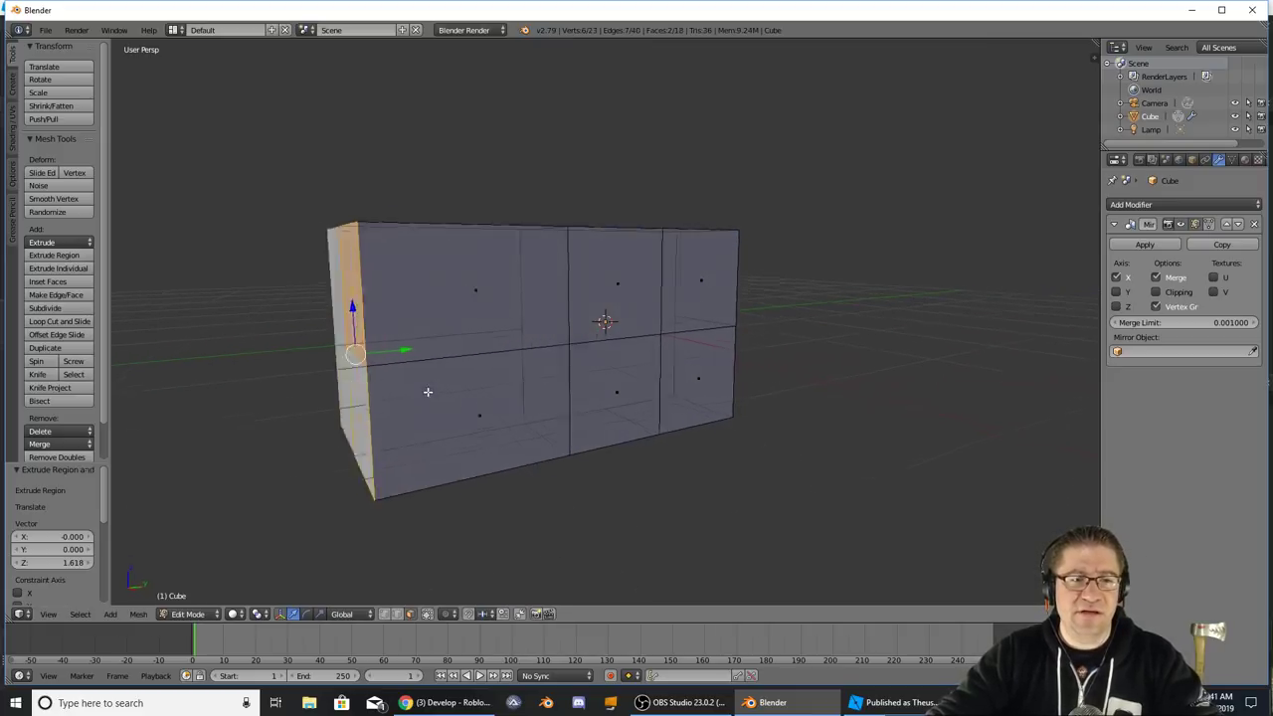
middle_drag(428, 392, 494, 391)
key(g)
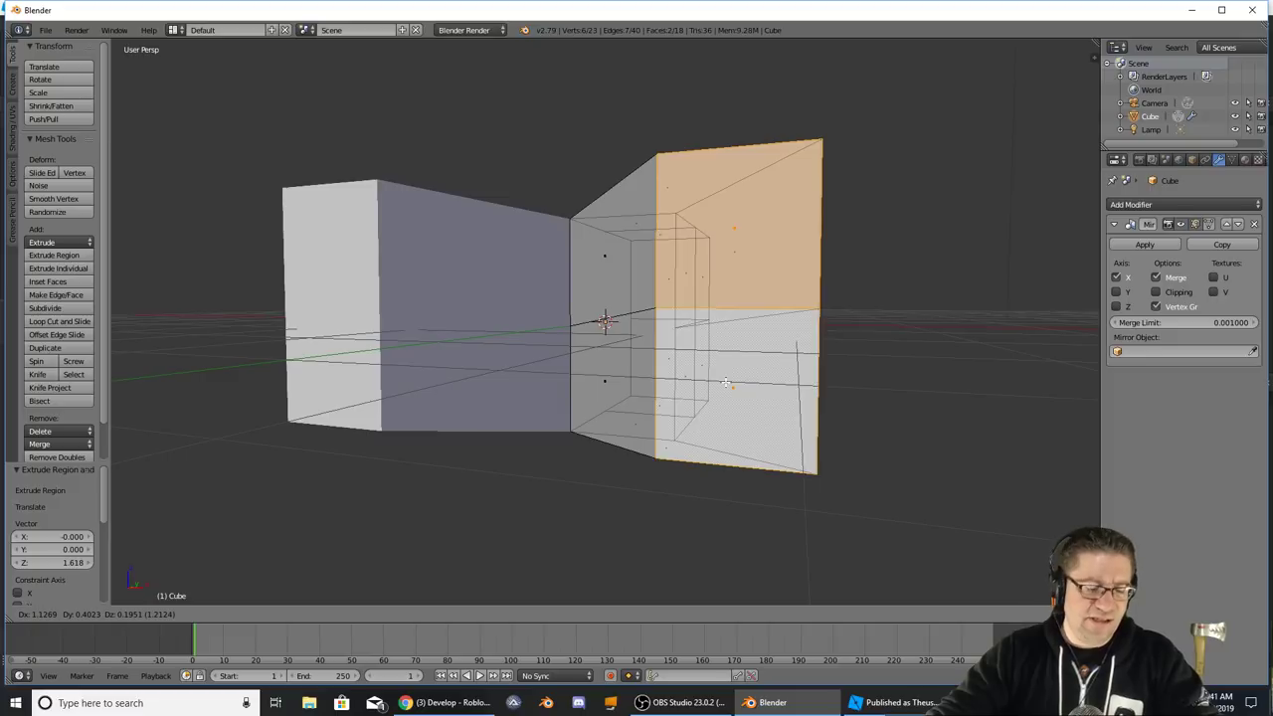
key(z)
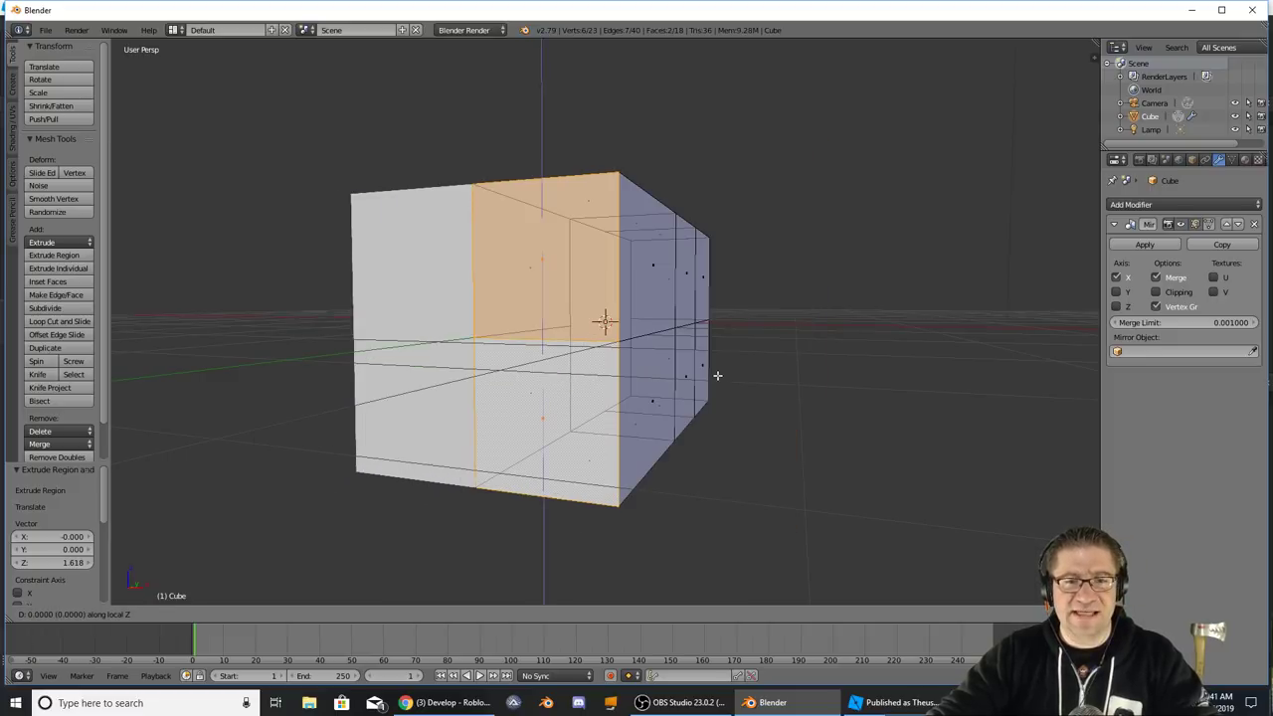
key(z)
key(1)
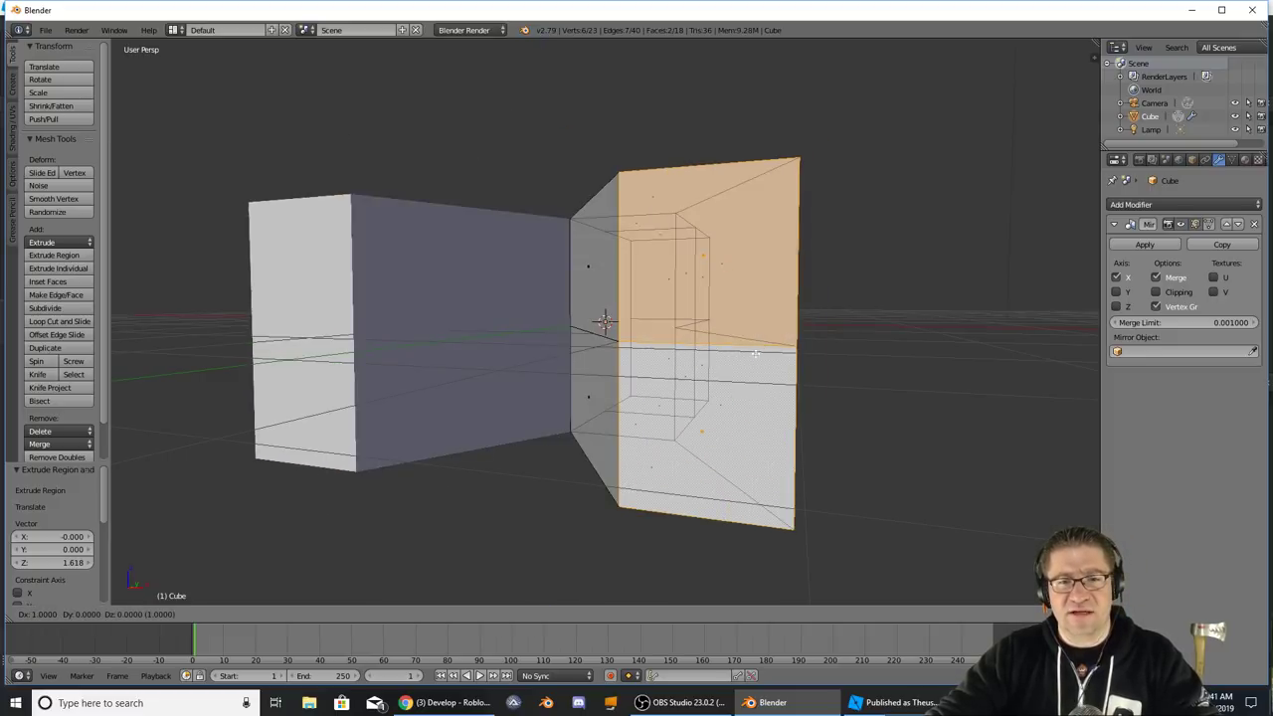
key(Escape)
- Try raising the extruded front faces about 0.33 along Z, and undo both the move and the extrusion
key(g)
key(z)
click(749, 381)
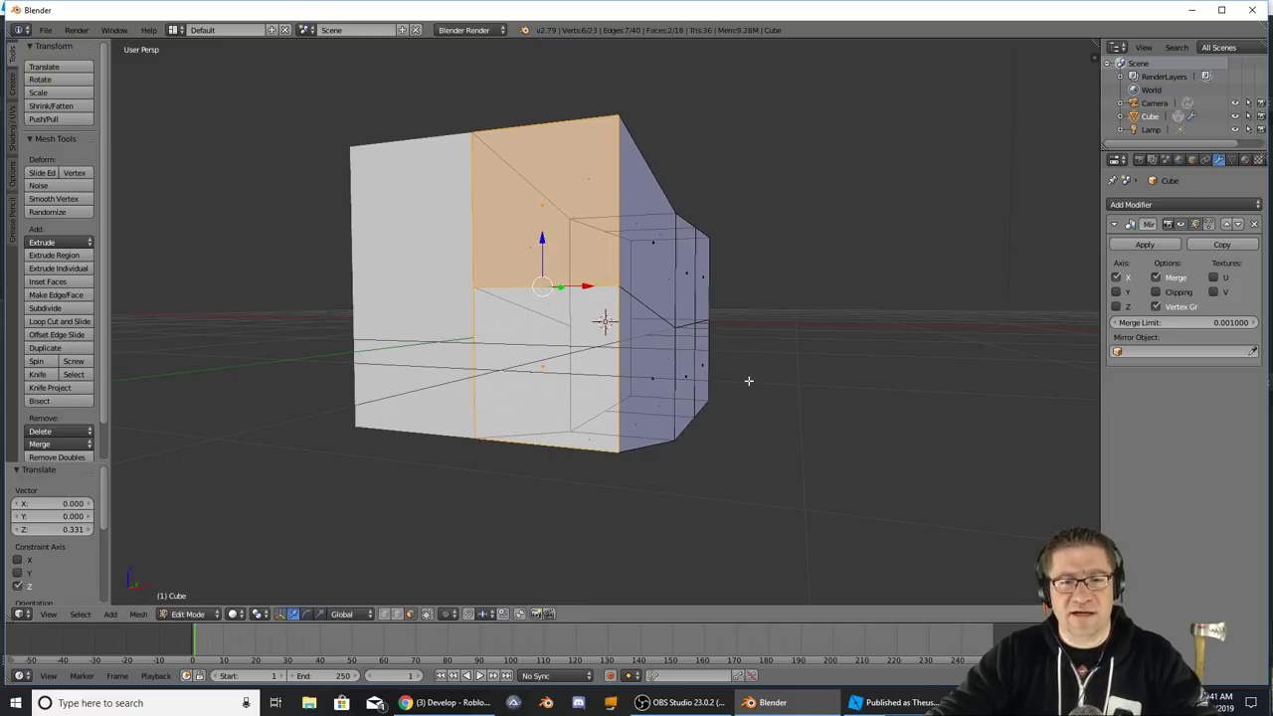
key(ctrl+z)
key(ctrl+z)
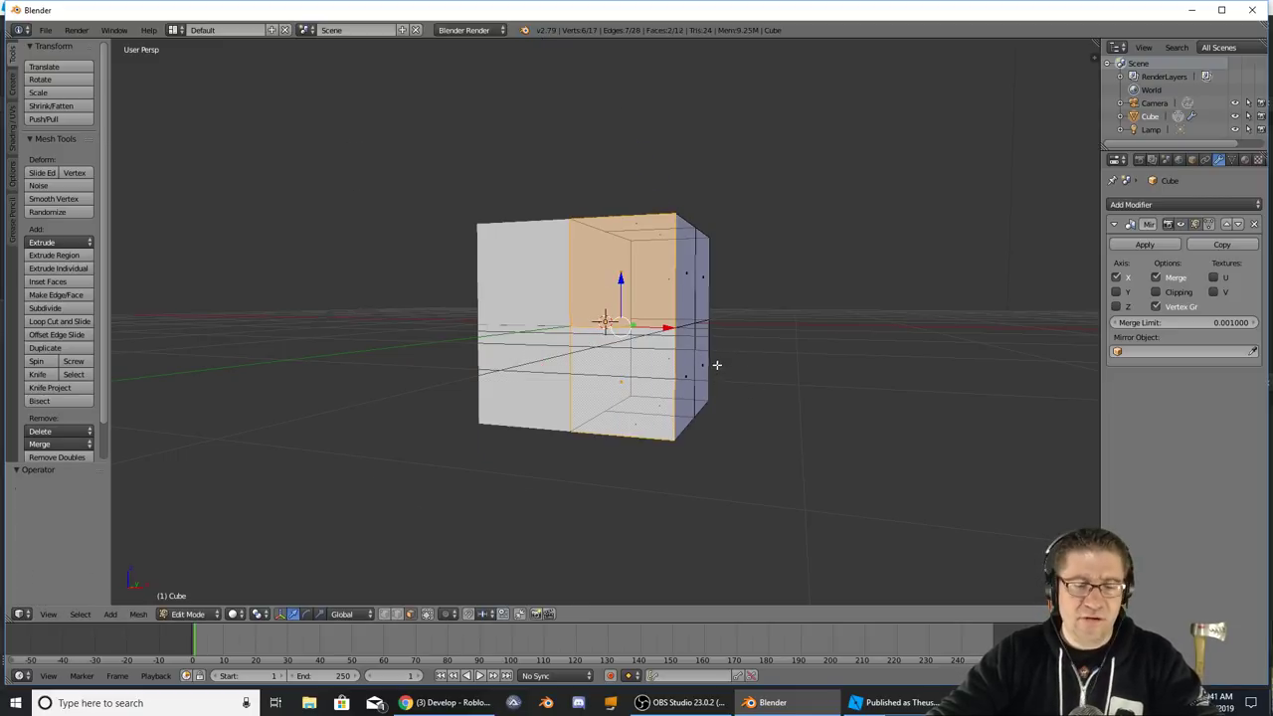
- Enable Clipping on the Mirror modifier, testing the front faces' movement with and without it and cancelling each move
key(g)
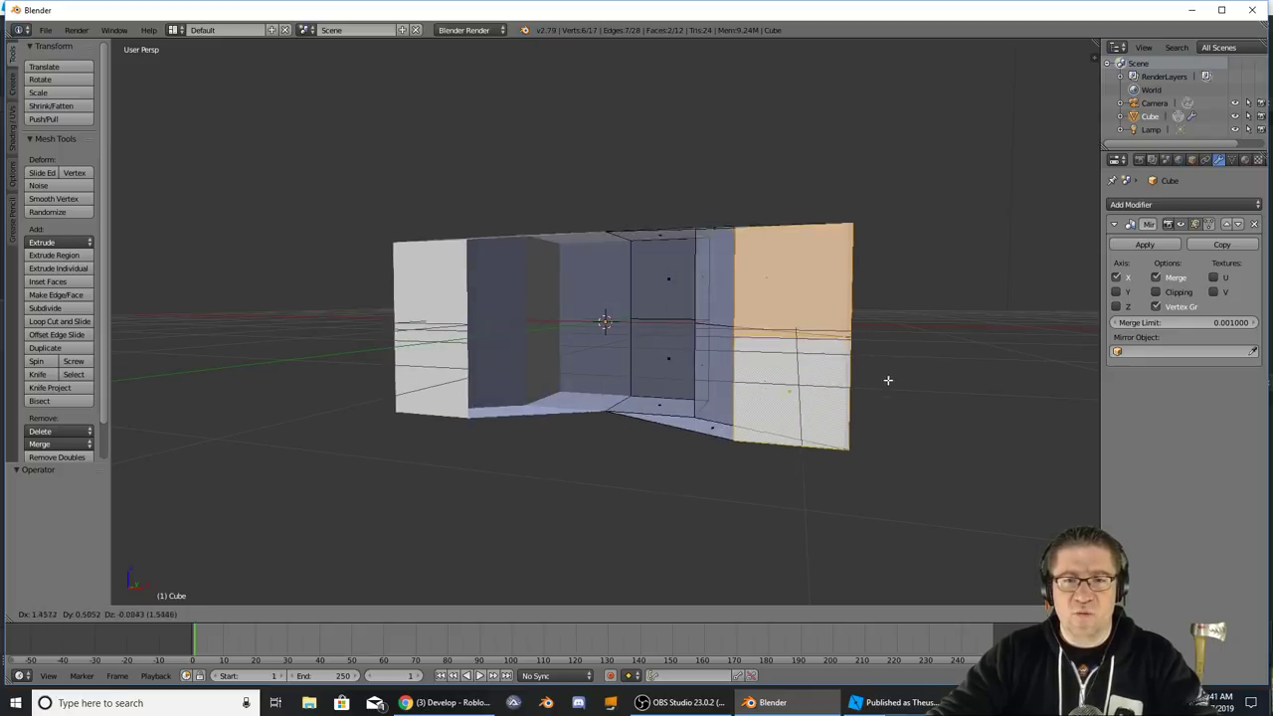
key(Escape)
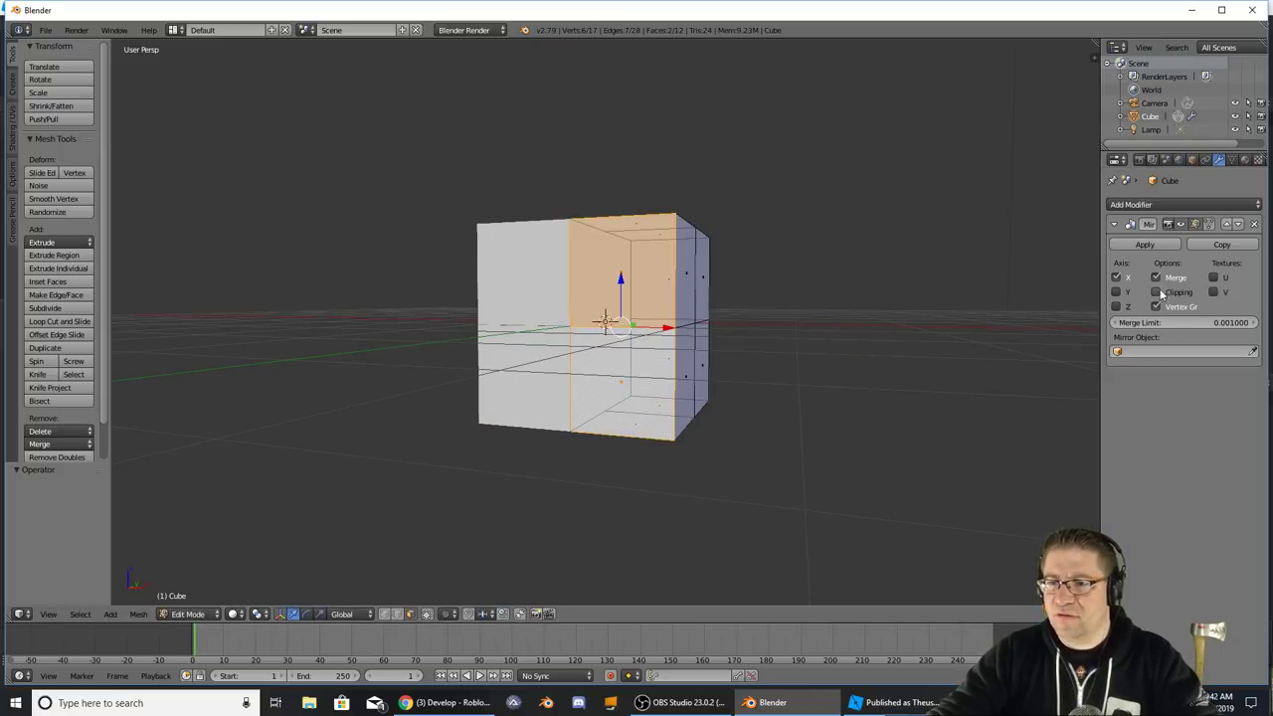
key(g)
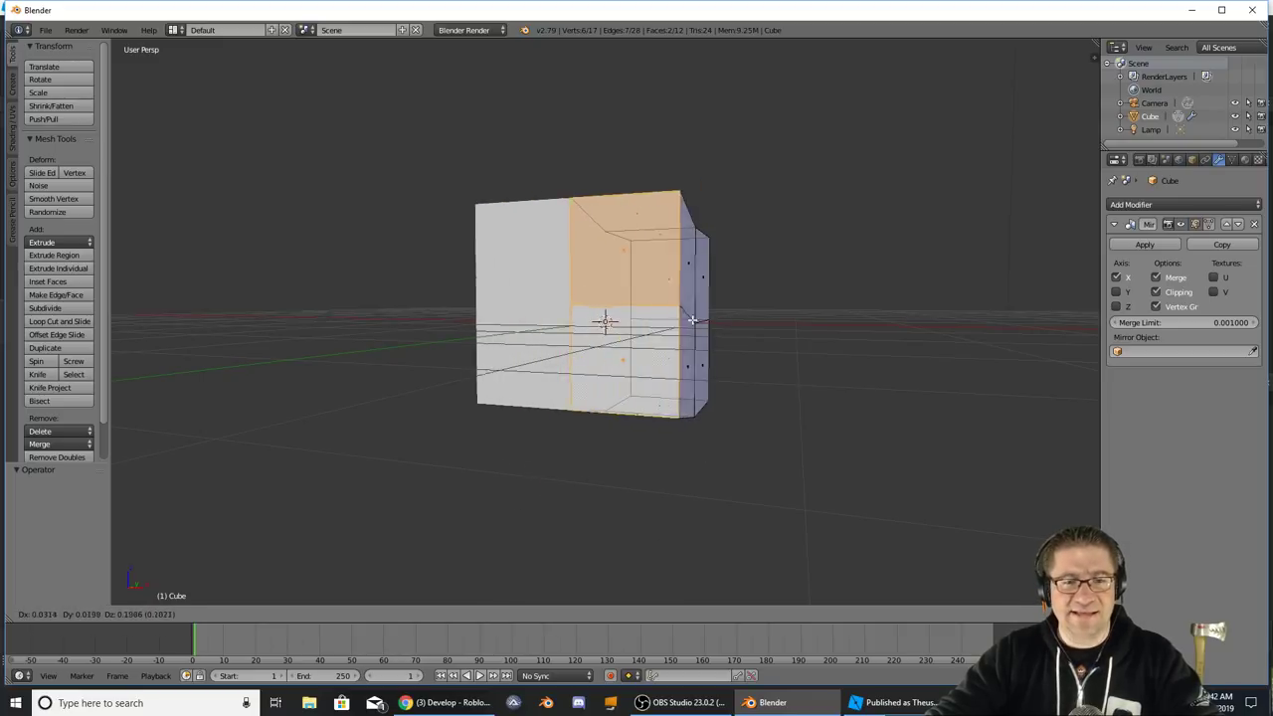
key(Escape)
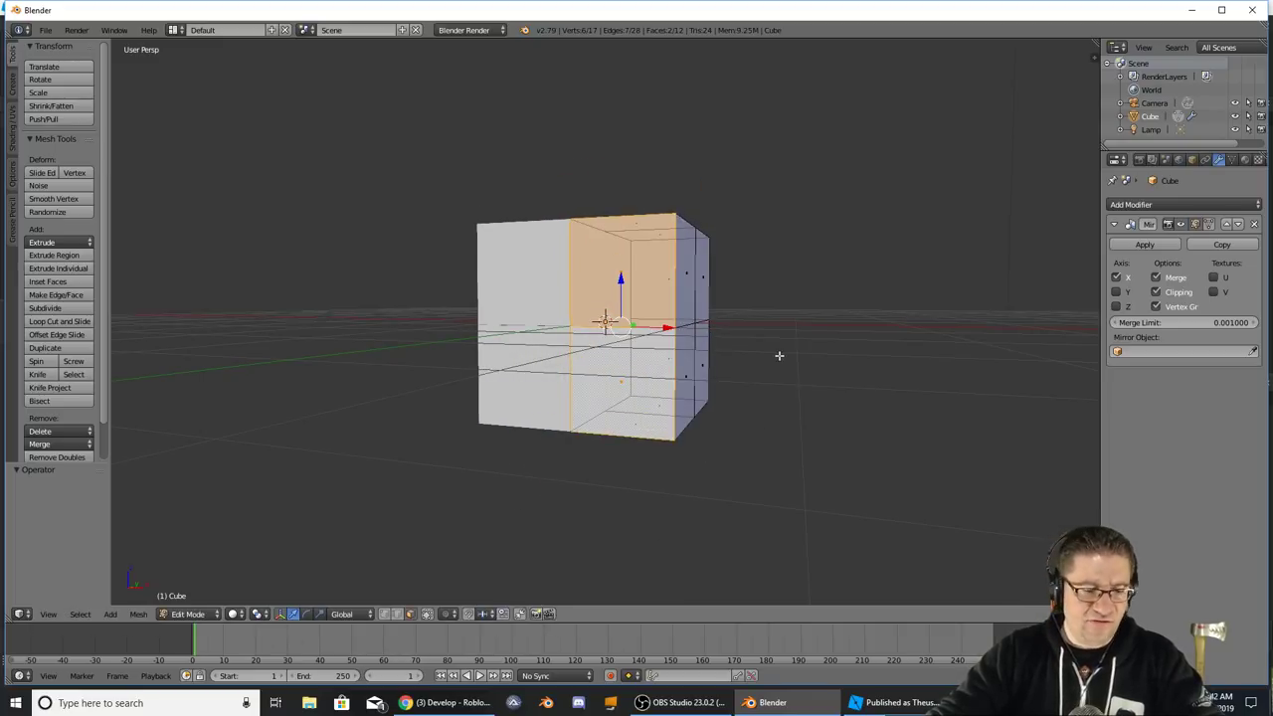
- Extrude the two selected front faces forward about 1.31 units
key(e)
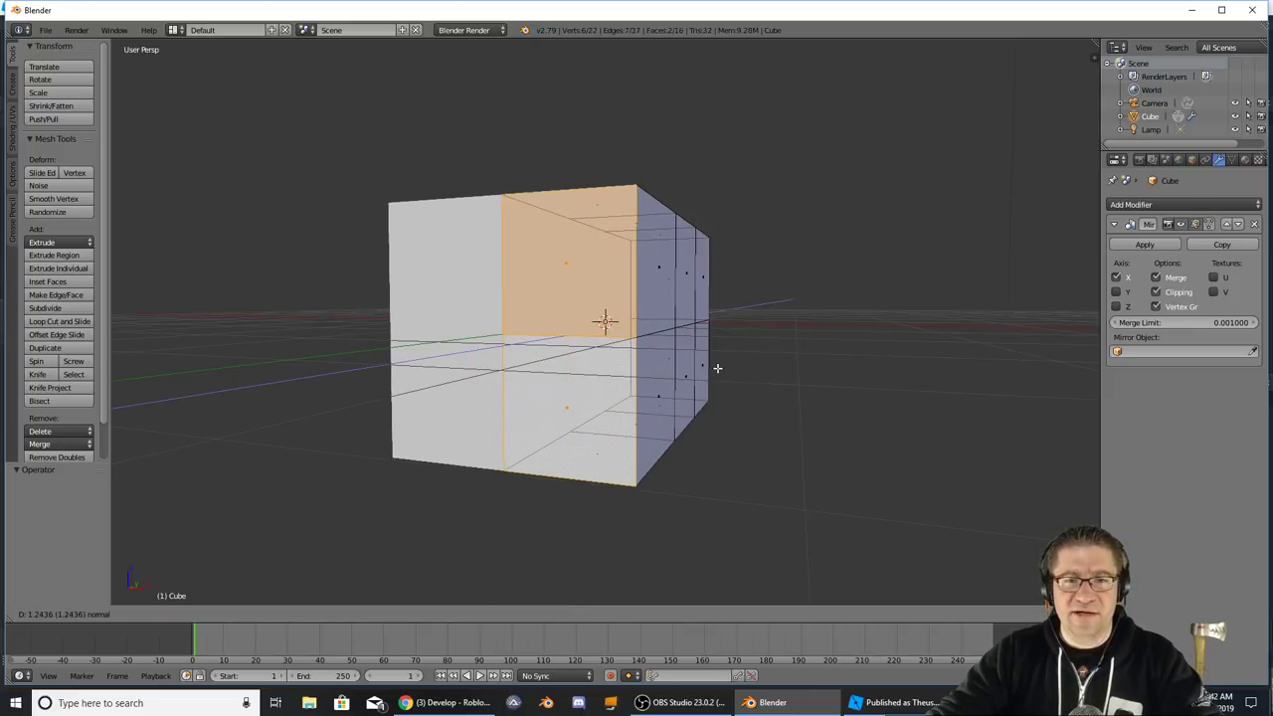
click(717, 368)
mouse_move(710, 367)
middle_down()
mouse_move(676, 381)
mouse_move(725, 375)
mouse_move(681, 369)
mouse_move(727, 368)
middle_up()
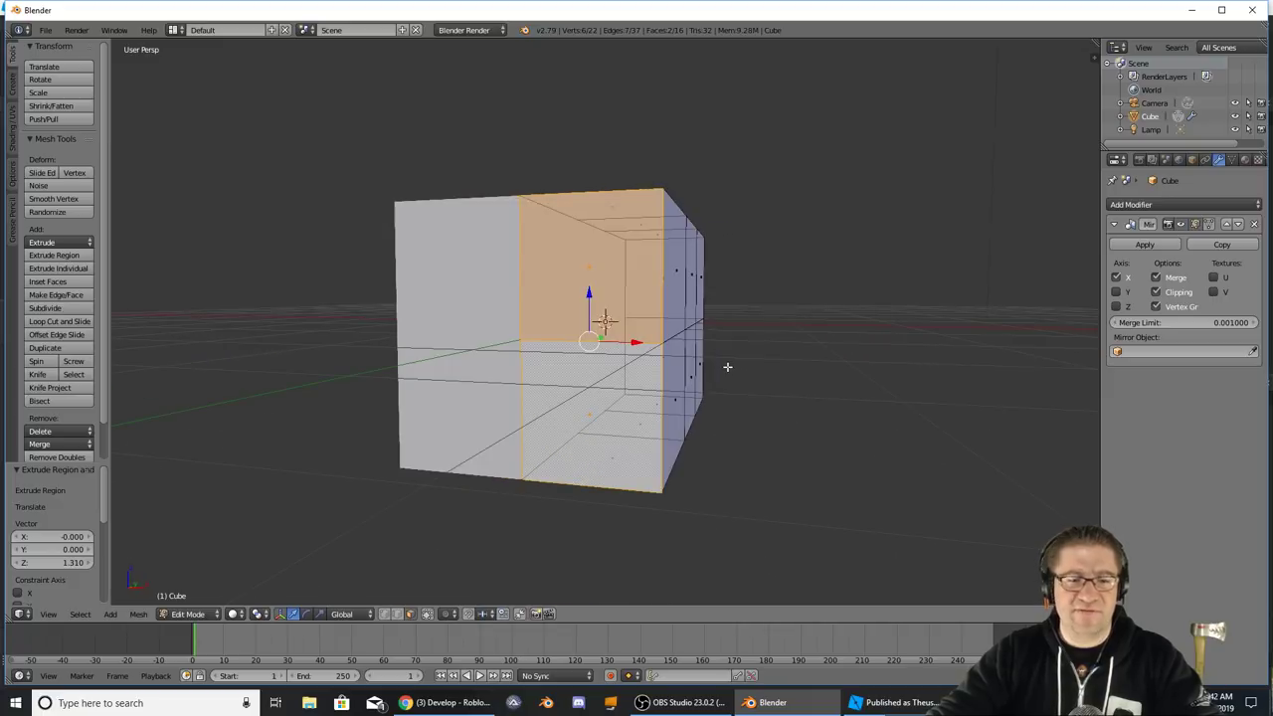
- In vertex select mode, box-select the mid-height vertices along the outer side and move them outward about 0.61 along X
key(a)
key(a)
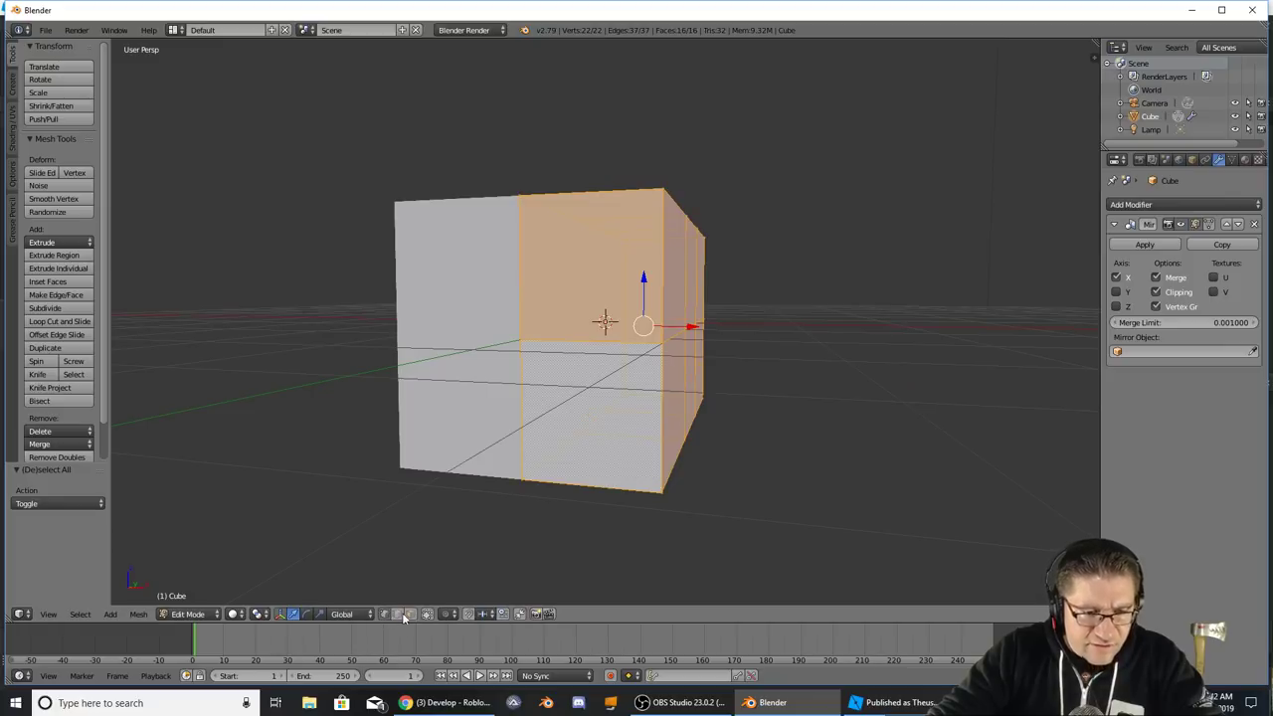
key(a)
key(b)
drag(756, 299, 656, 359)
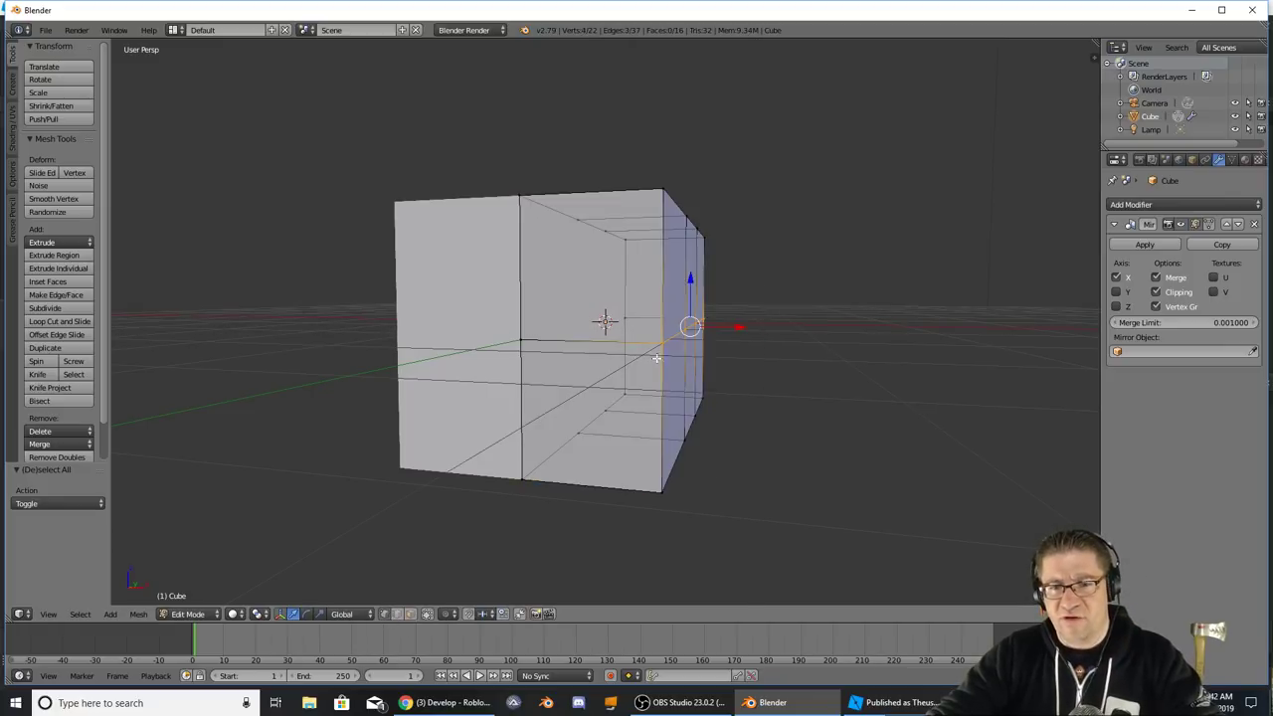
key(g)
key(x)
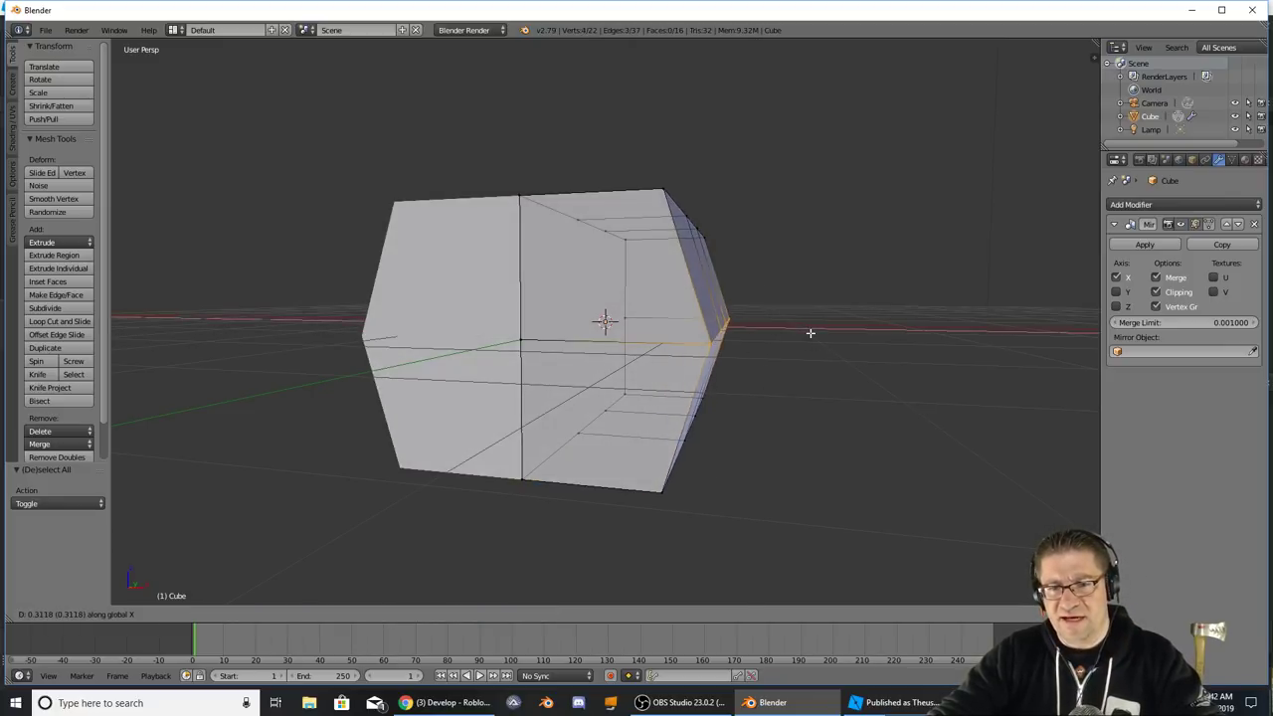
click(841, 335)
middle_drag(842, 335, 804, 339)
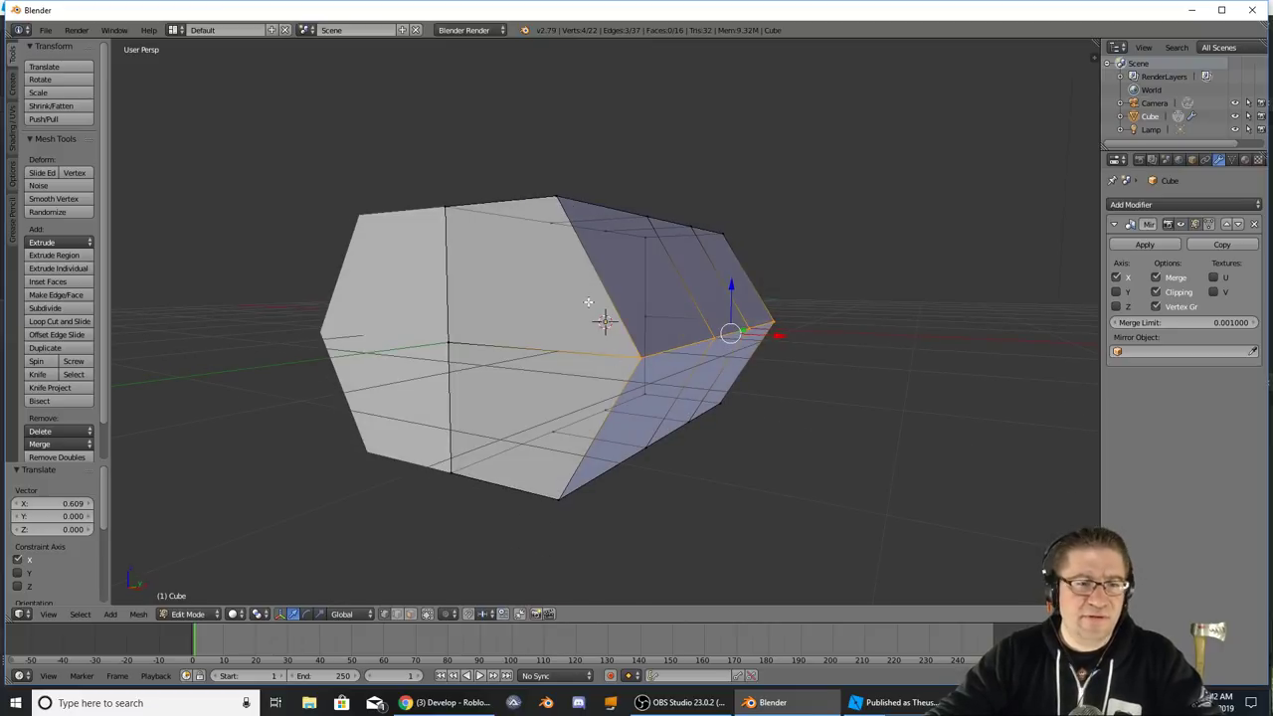
- Select the two front faces of the mesh half and scale them uniformly to about 0.719
key(a)
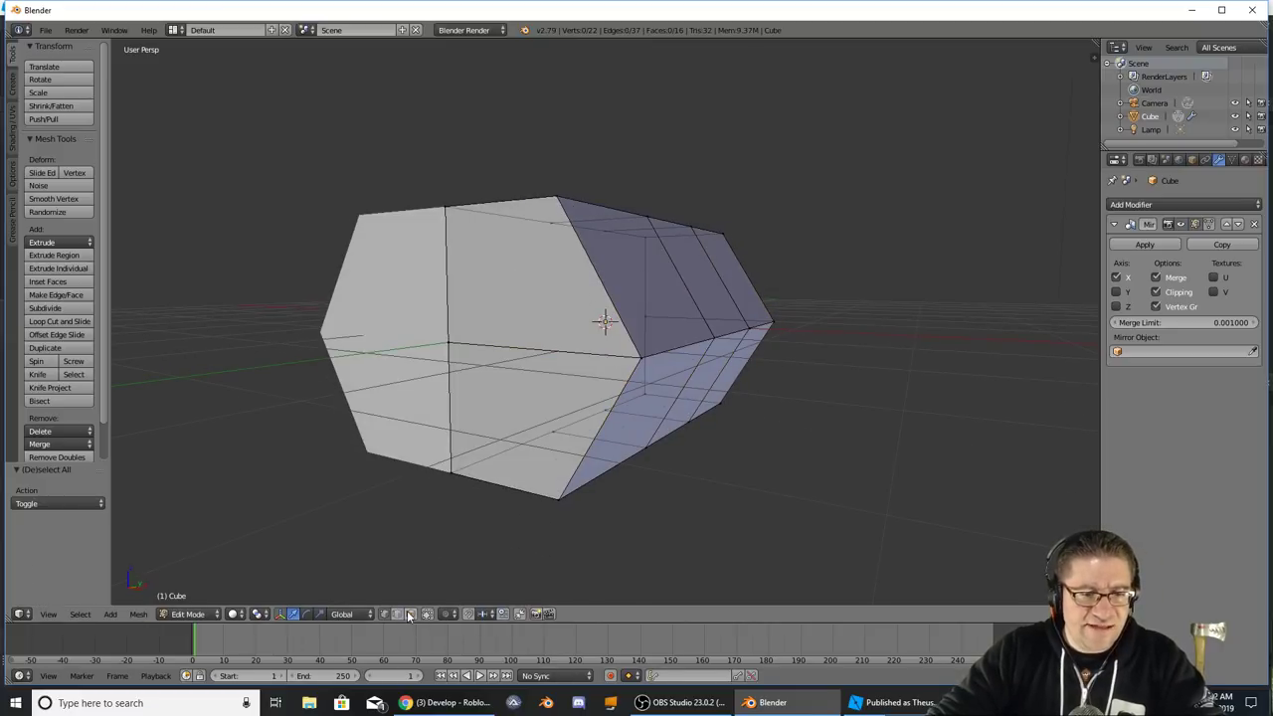
right_click(552, 282)
shift+right_click(527, 430)
key(s)
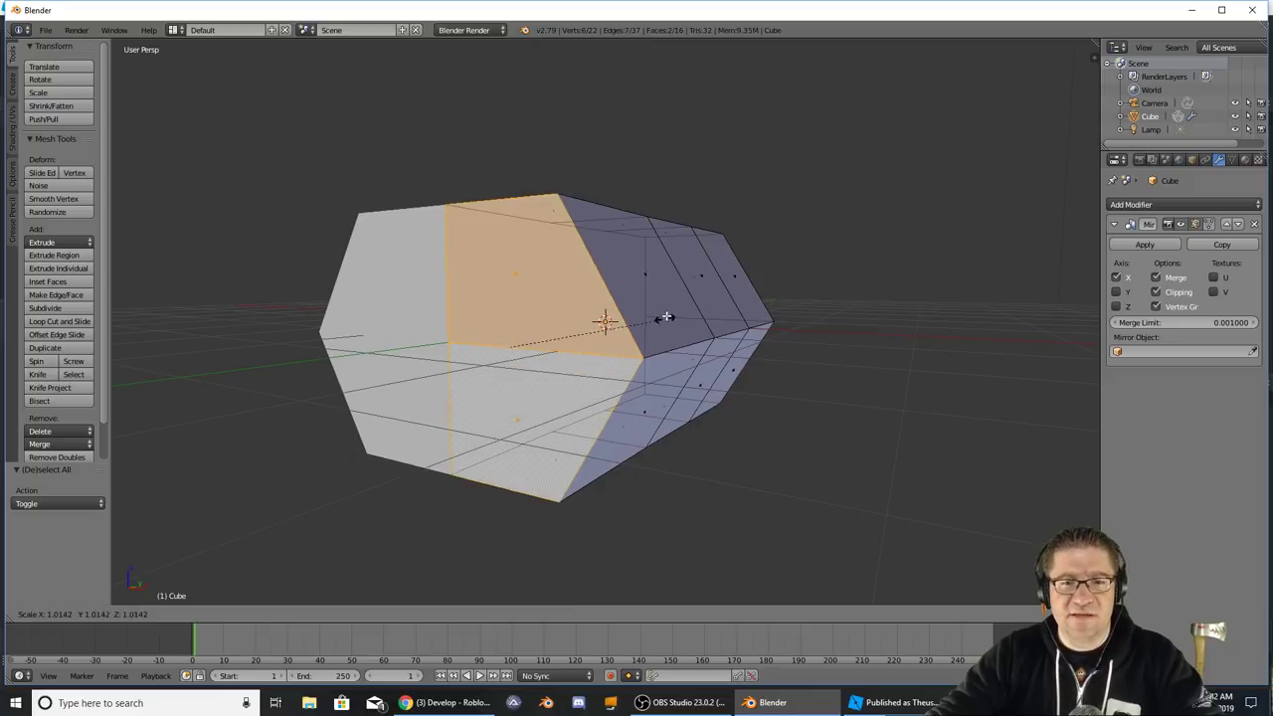
click(606, 317)
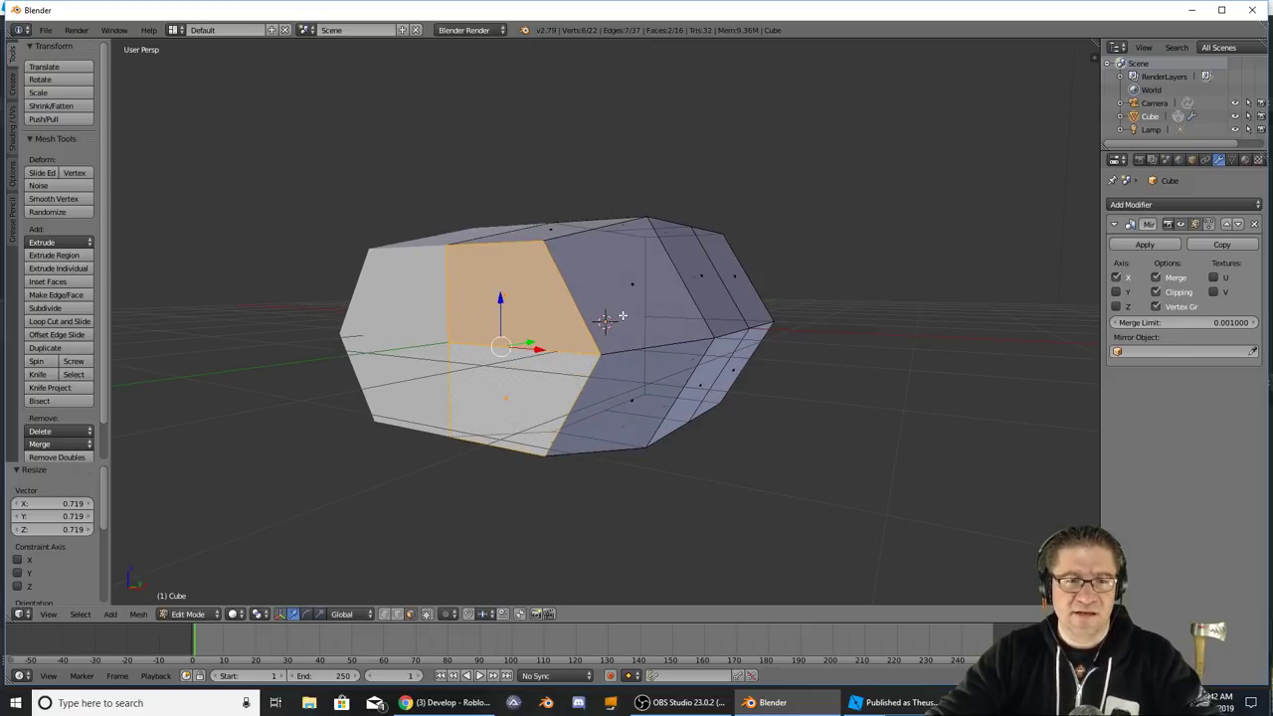
- Extrude the two scaled front faces forward to add another hull section, and clear the selection
key(e)
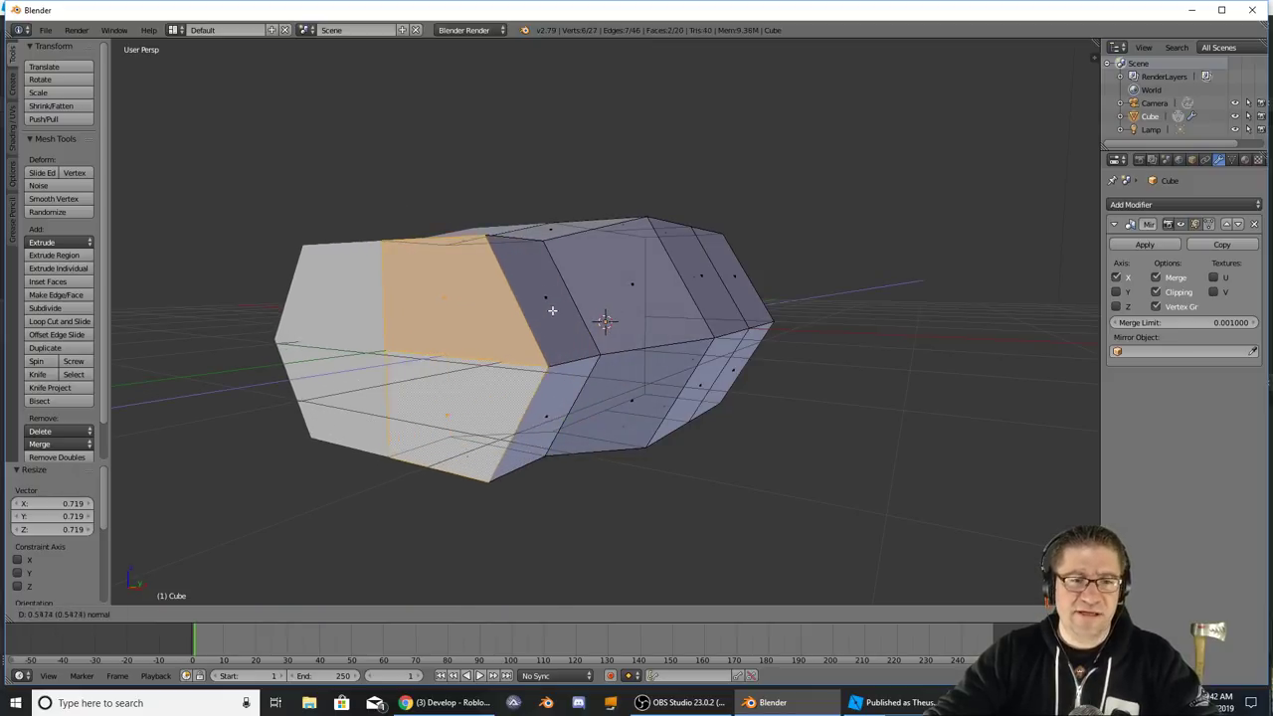
click(517, 309)
key(a)
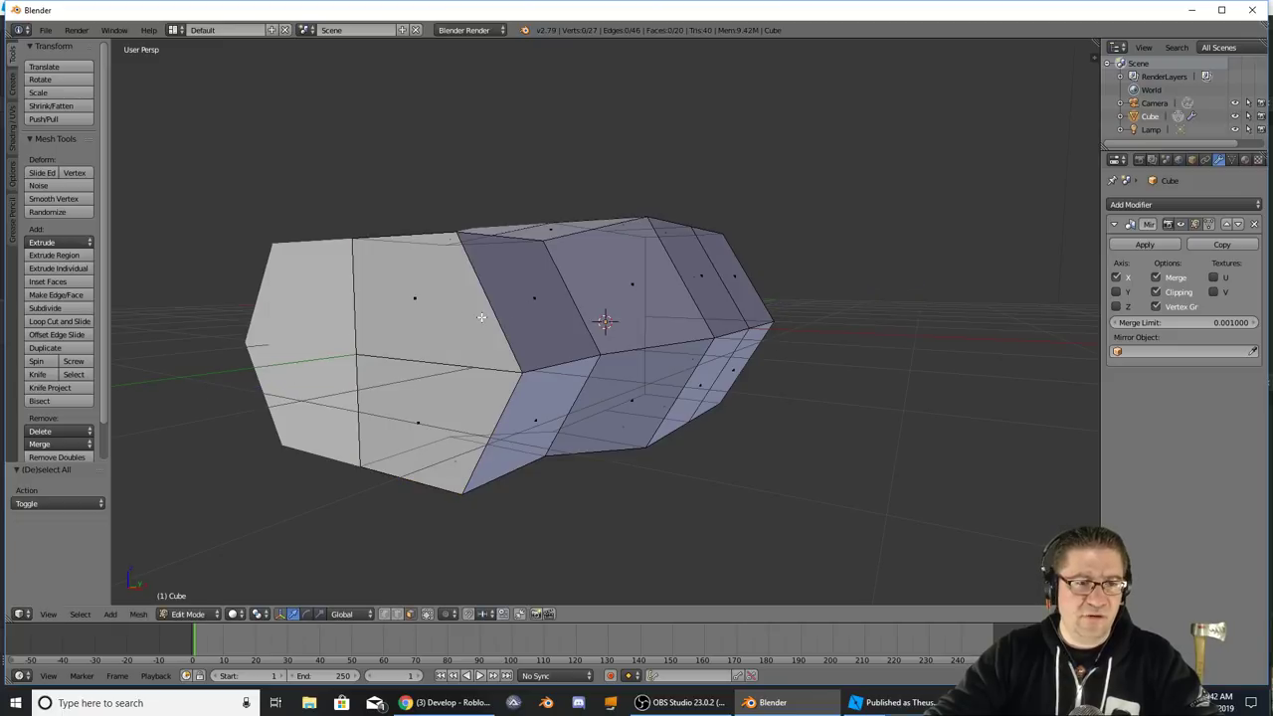
- Select the two foremost faces of the new section and scale them uniformly to about 0.709
right_click(413, 304)
shift+right_click(431, 406)
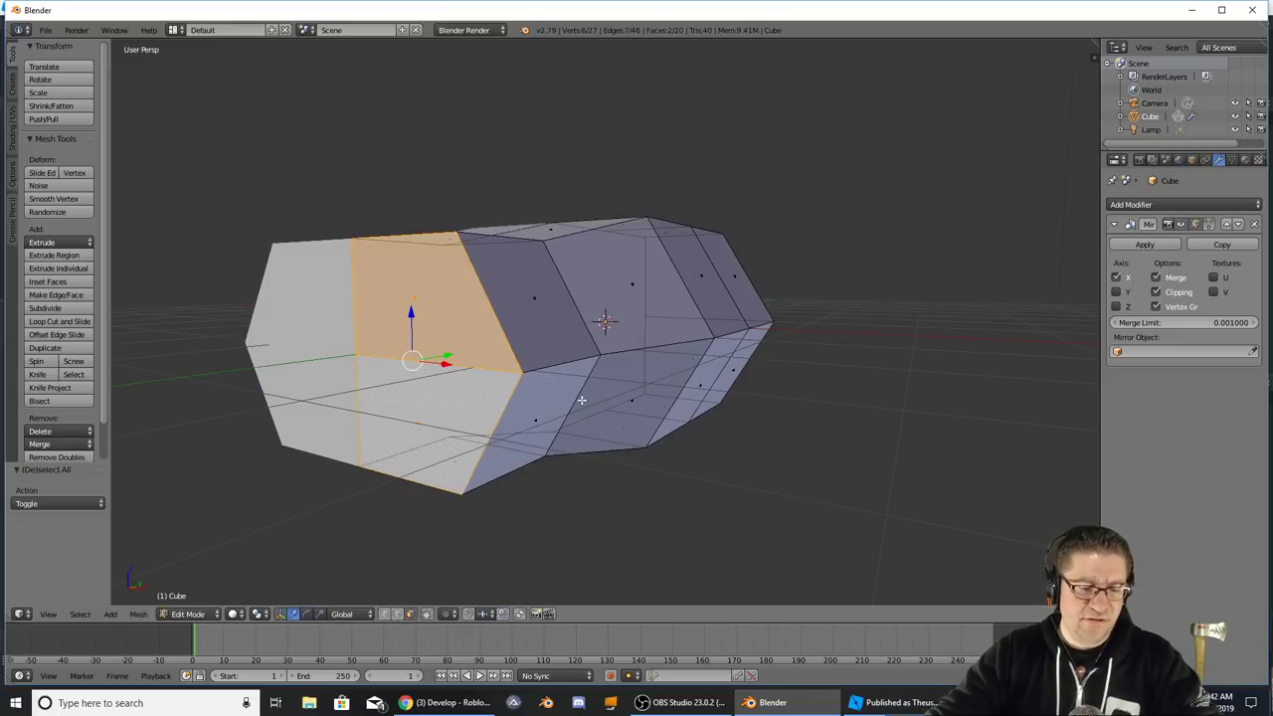
key(s)
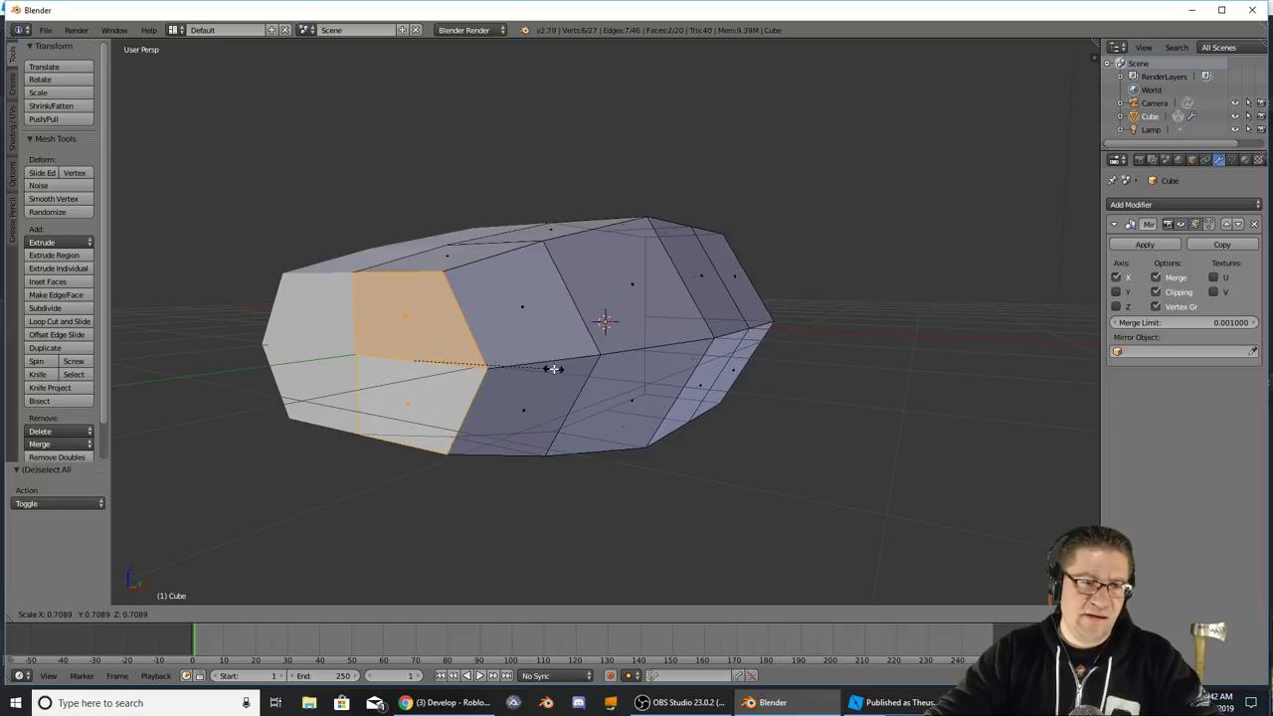
click(504, 369)
- Narrow the two front faces to about 0.601 along X and flatten them to about 0.585 along Z
key(s)
key(x)
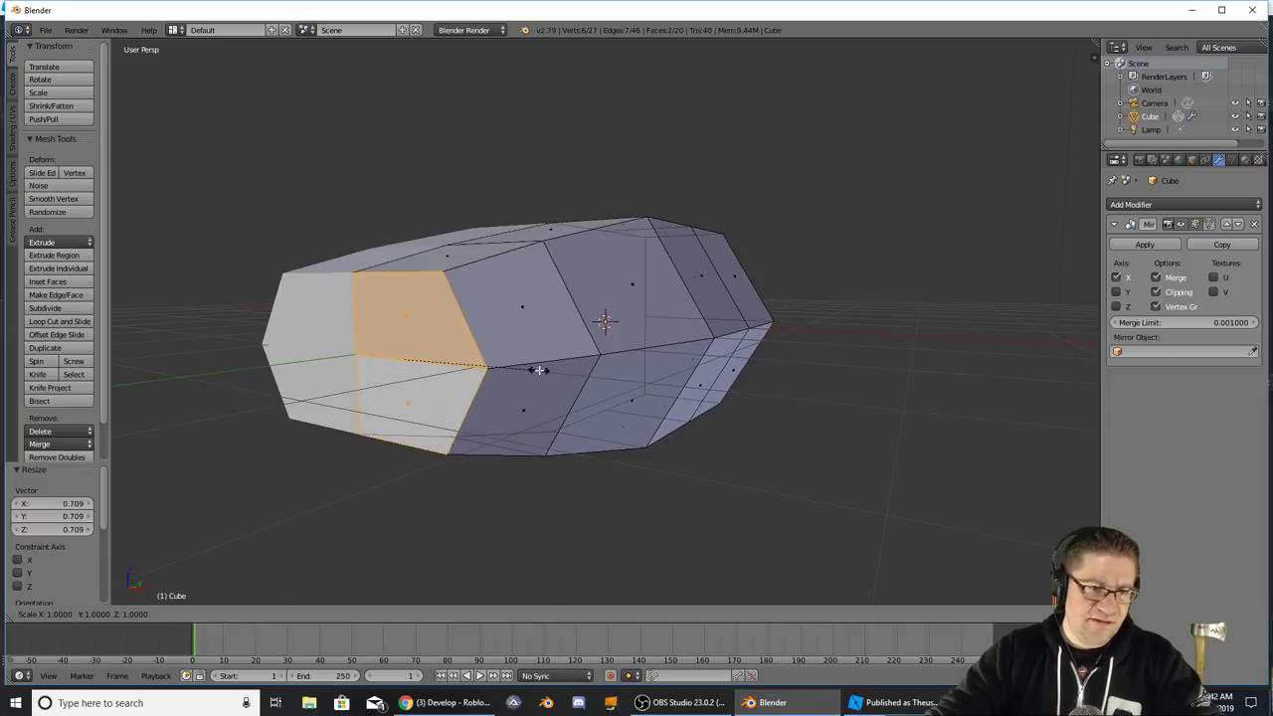
click(484, 362)
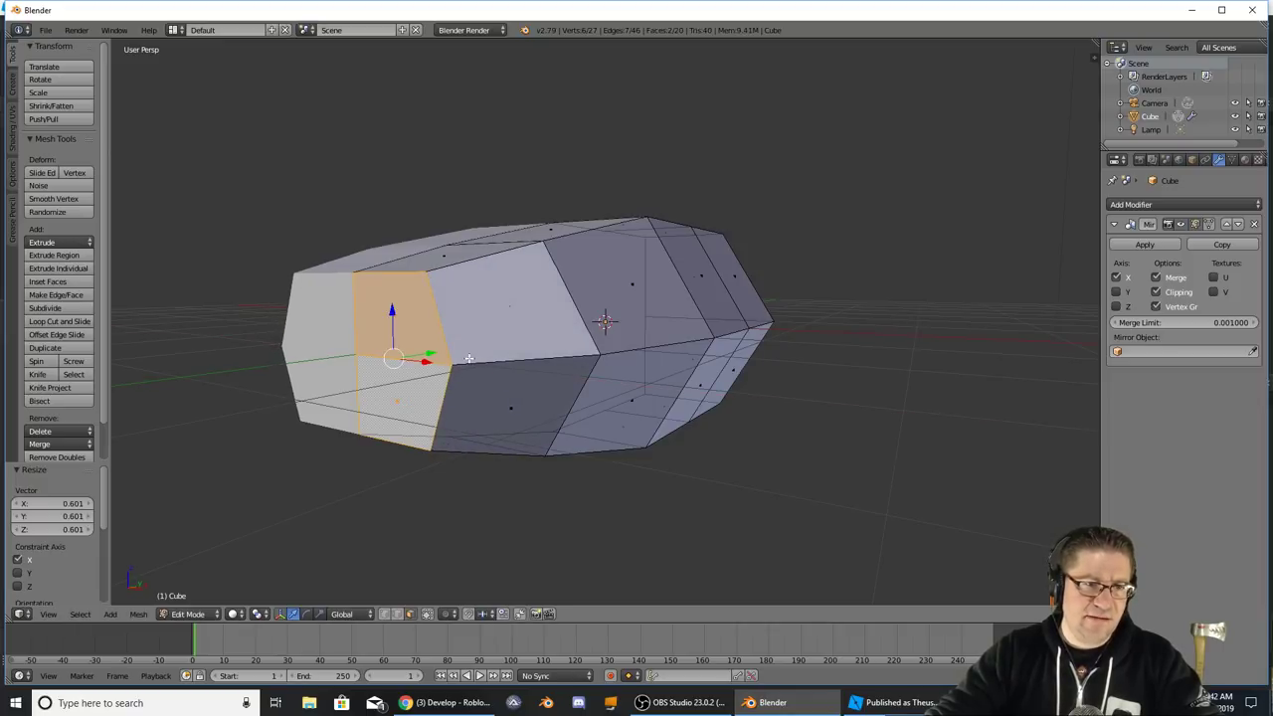
key(s)
key(z)
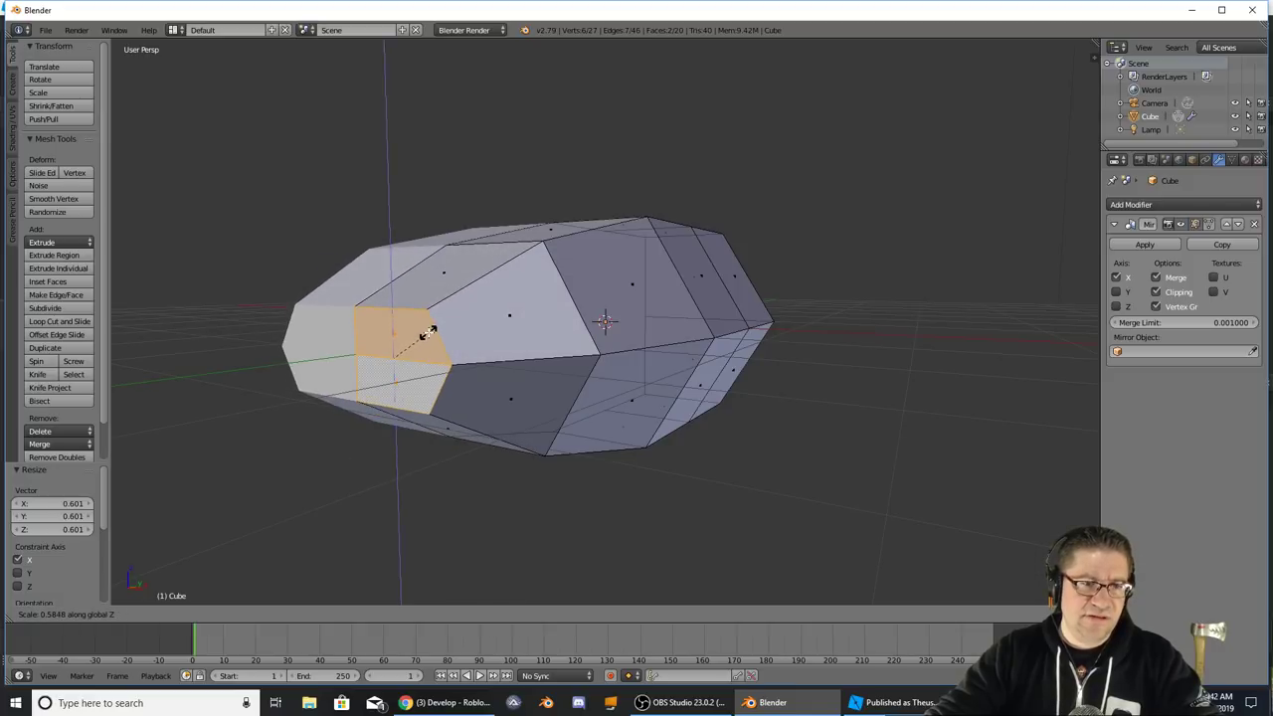
click(427, 333)
- Extrude the front faces forward about 0.467 and lower them about 0.164 along Z
key(e)
click(397, 363)
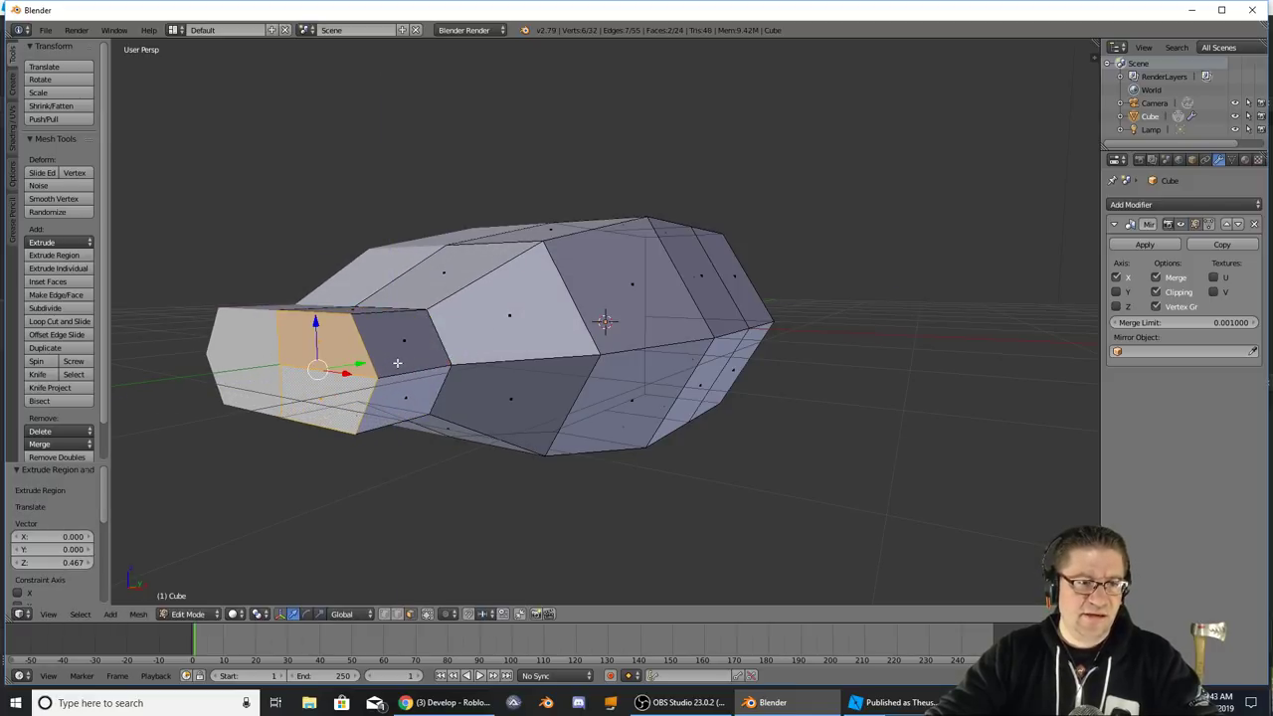
key(g)
key(z)
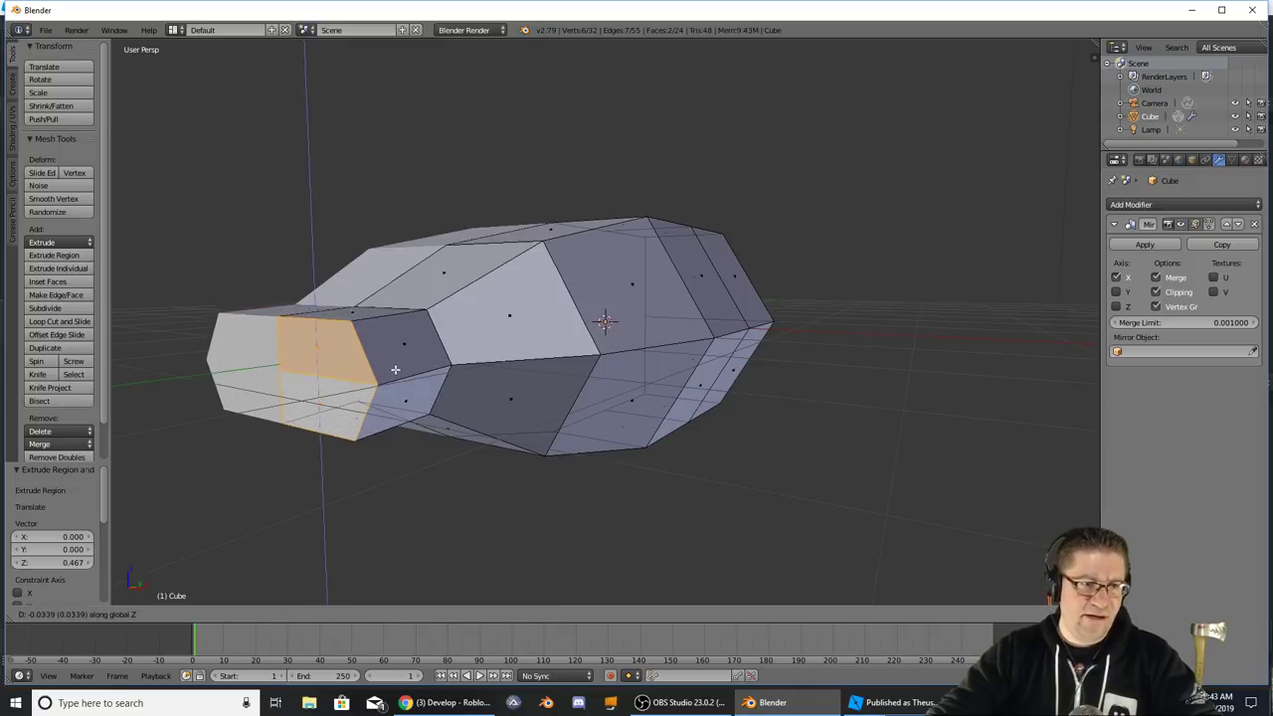
click(437, 393)
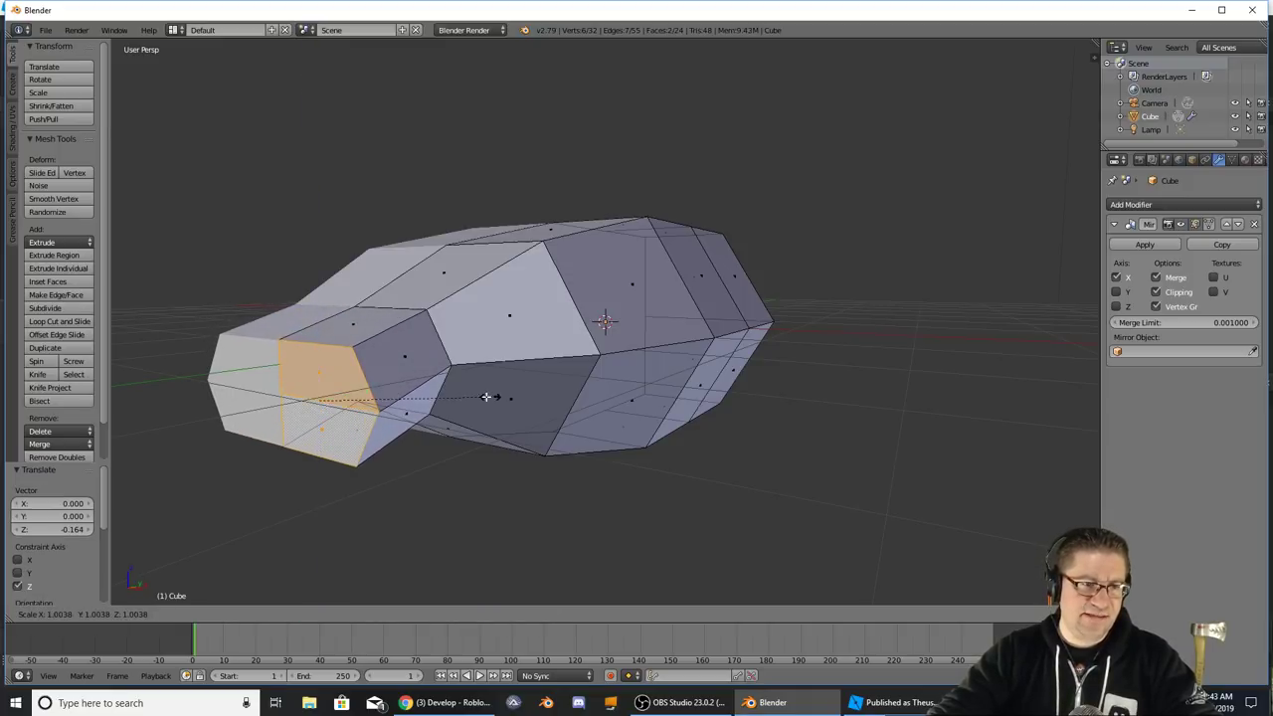
- Scale the lowered nose faces uniformly to about 0.658
key(s)
click(429, 390)
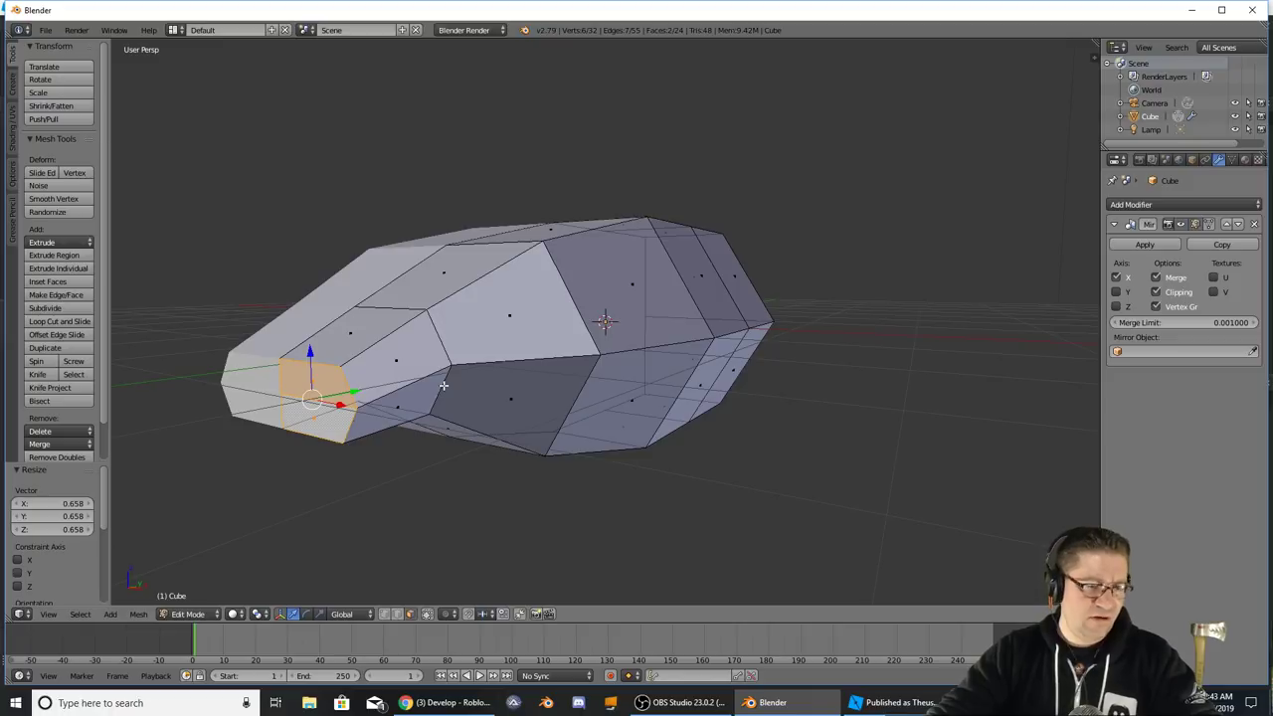
key(g)
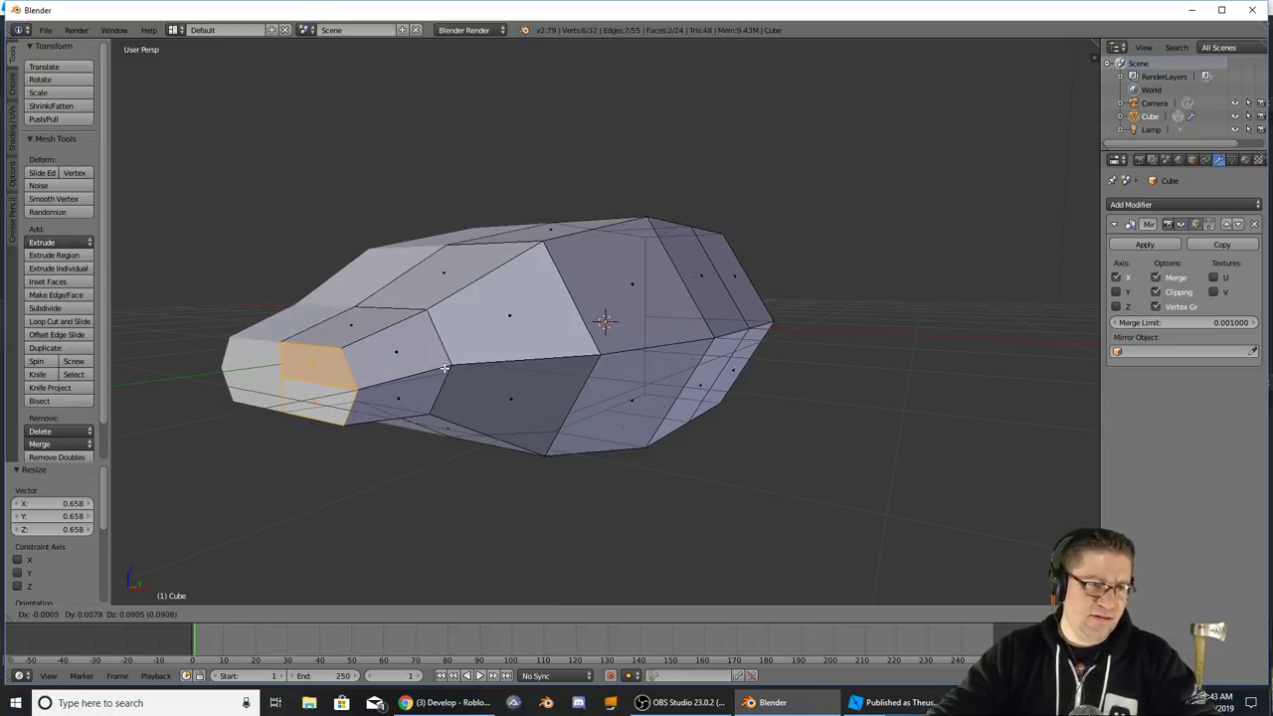
key(Escape)
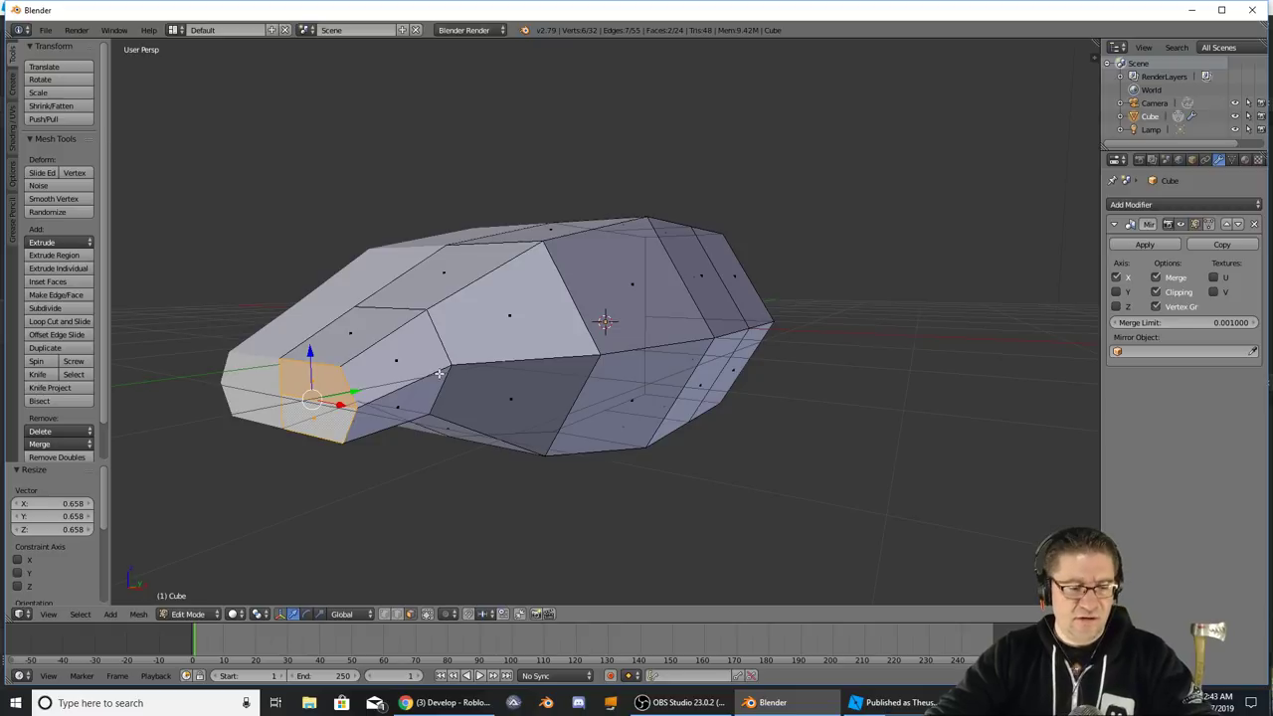
- Extrude the nose faces forward about 0.361 and scale them uniformly to about 0.153 to form the tip
key(e)
click(437, 383)
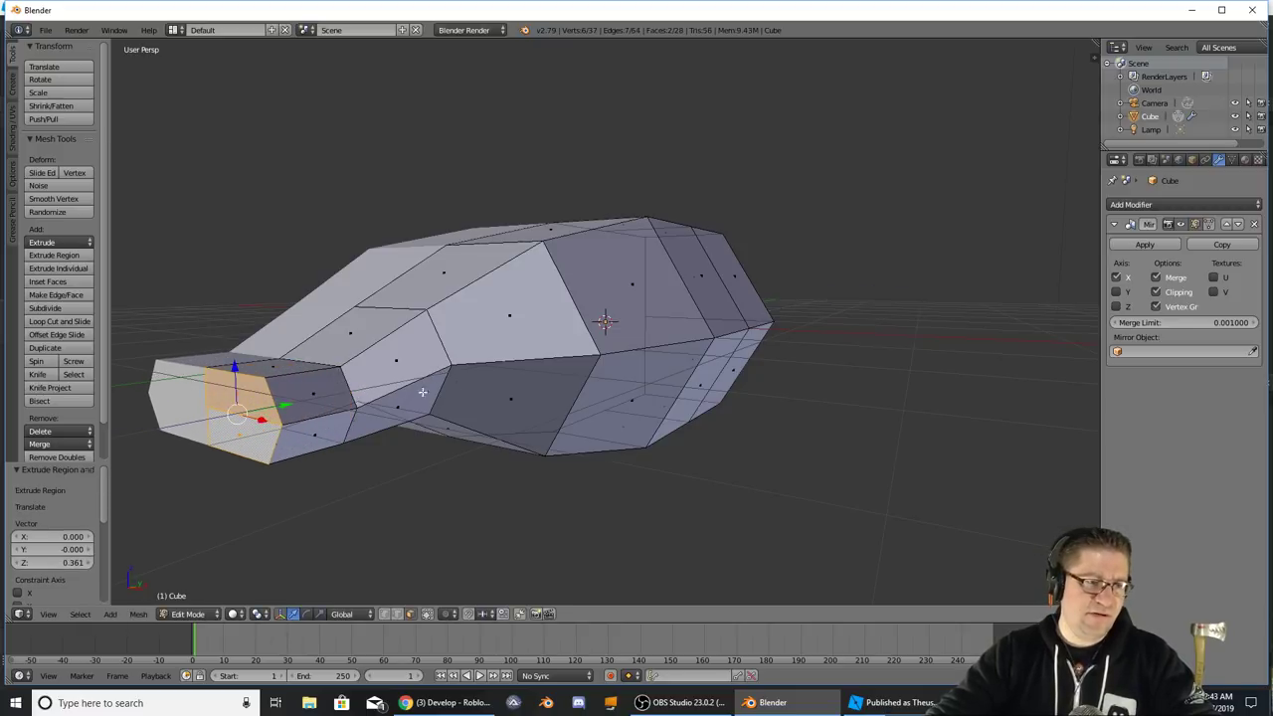
key(s)
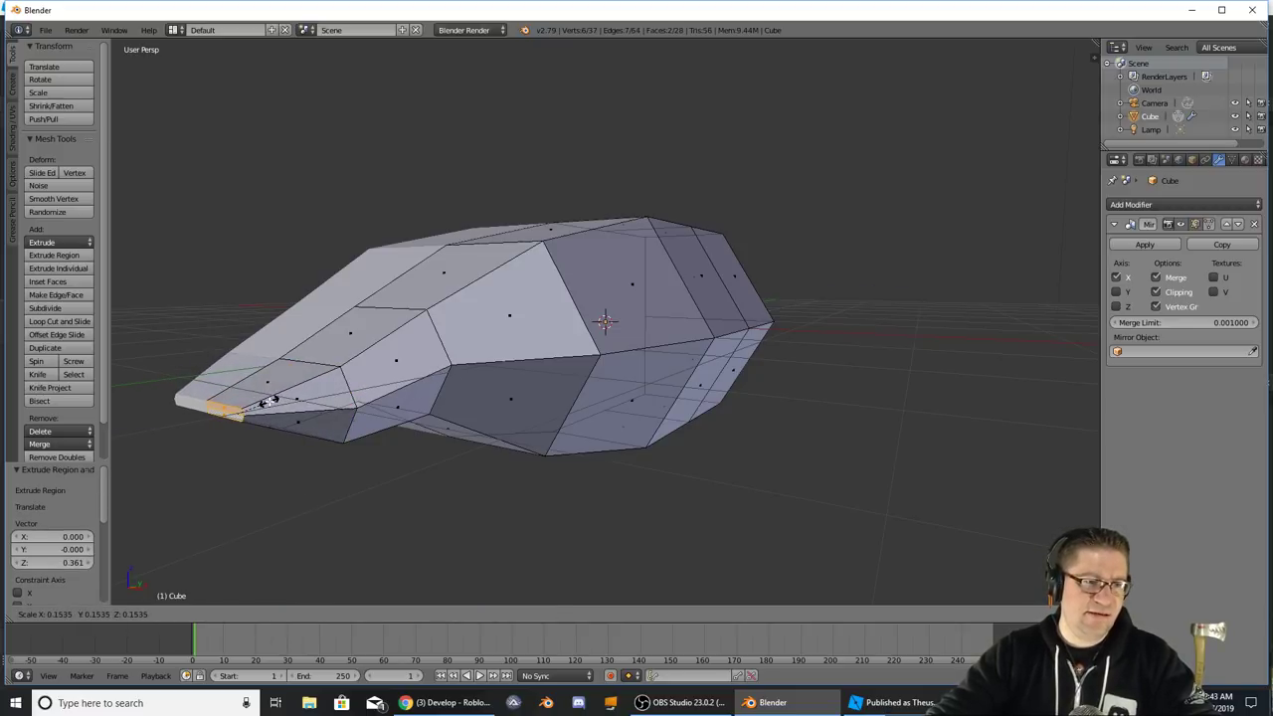
click(269, 401)
- Scale the nose tip faces along X by about -0.036 to draw them into a narrow point
middle_drag(333, 412, 437, 422)
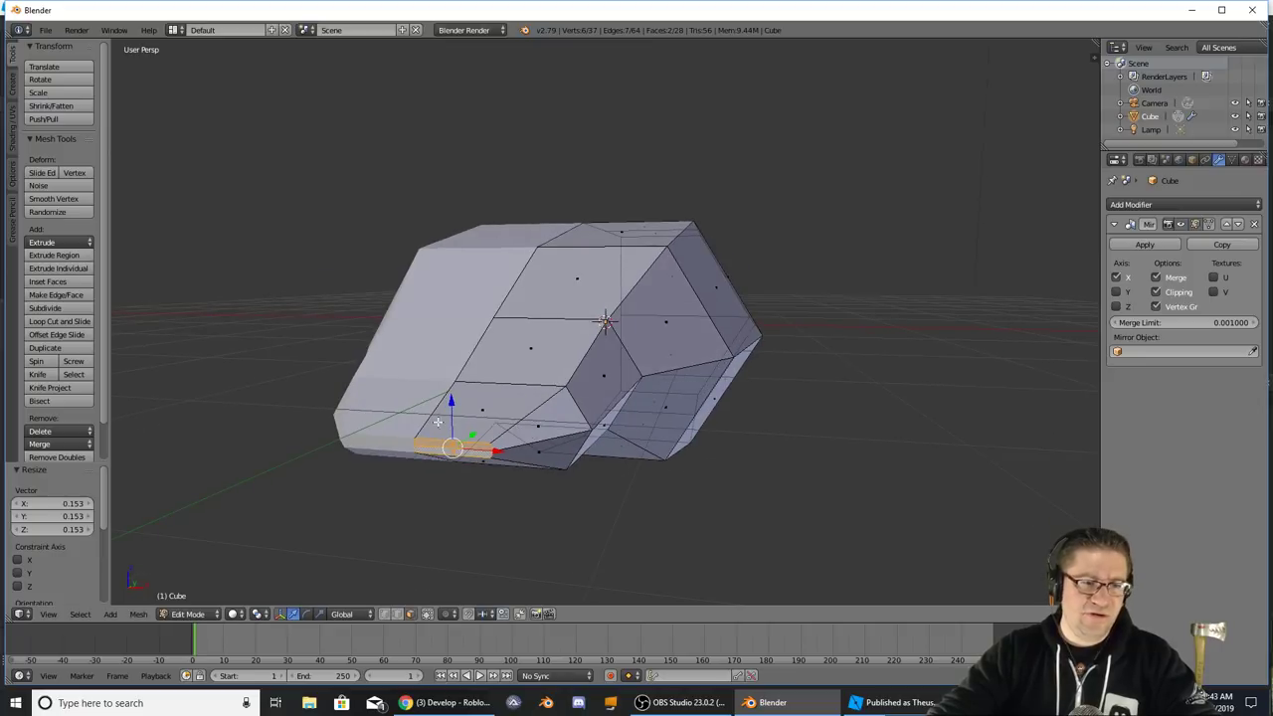
key(s)
key(x)
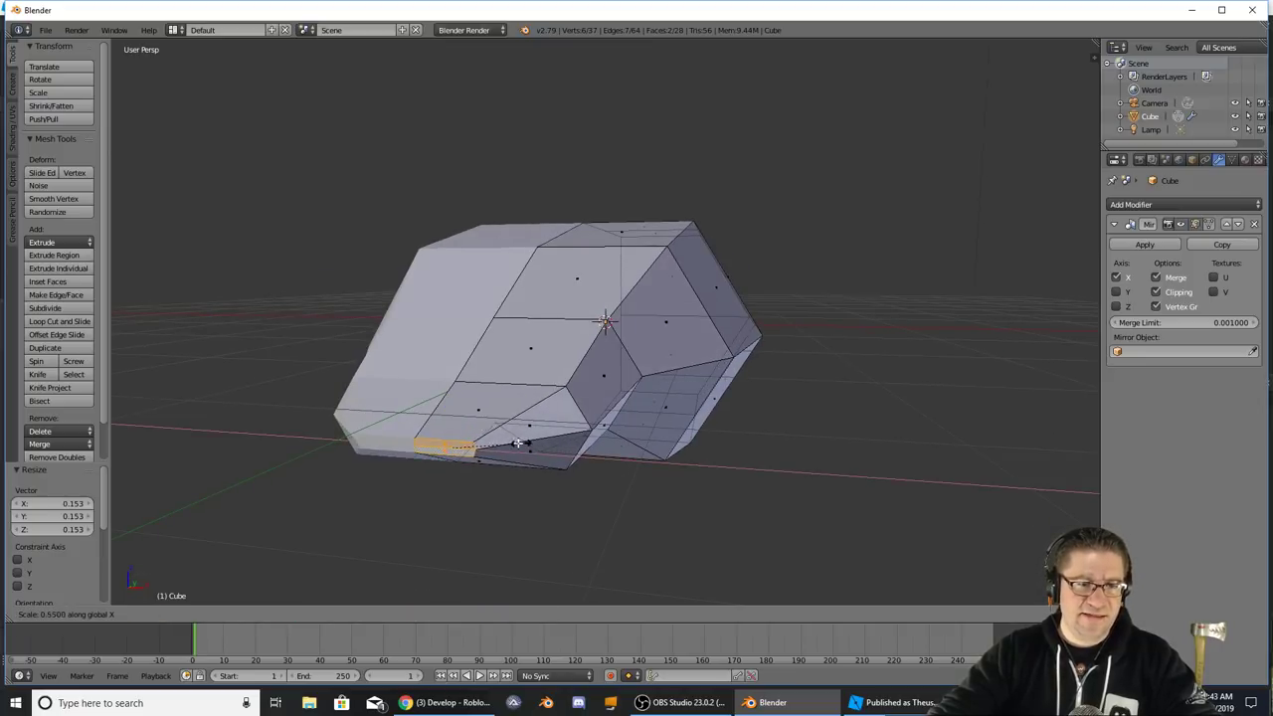
click(487, 443)
- Select the four faces along the hull's underside and scale them to about 0.576 along Z
middle_drag(487, 443, 560, 365)
right_click(676, 411)
shift+right_click(534, 358)
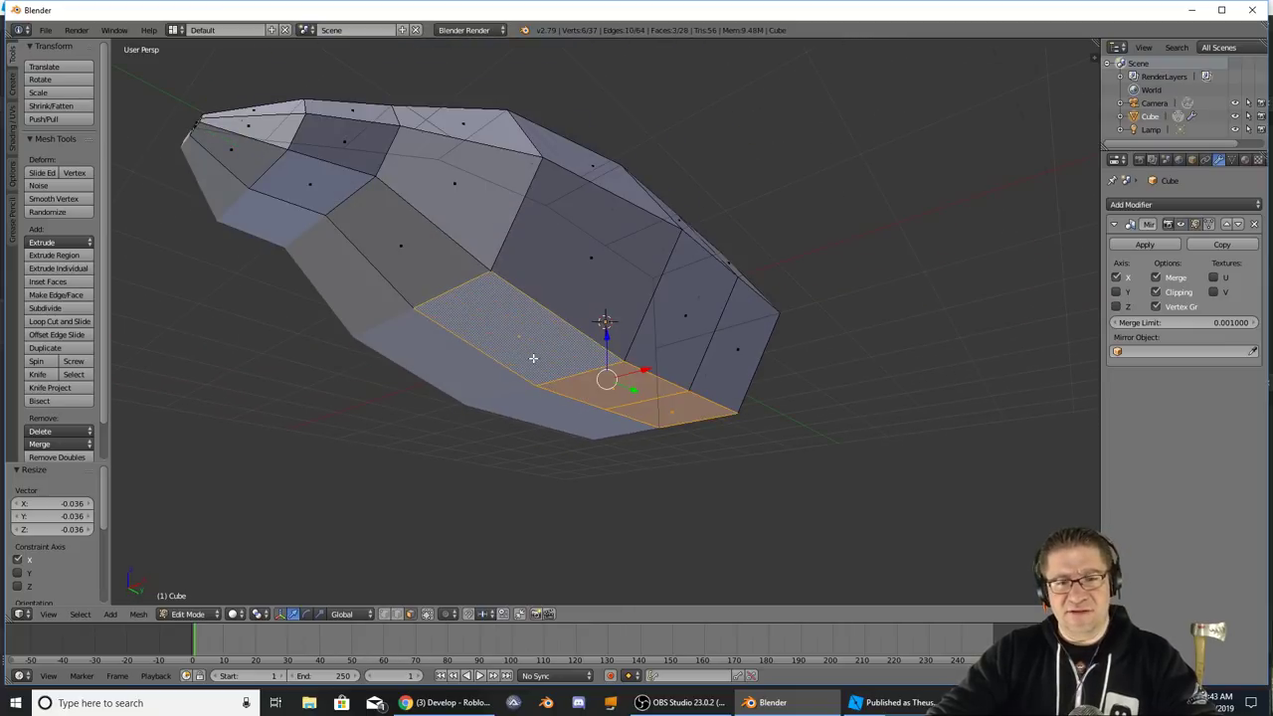
middle_drag(628, 399, 377, 355)
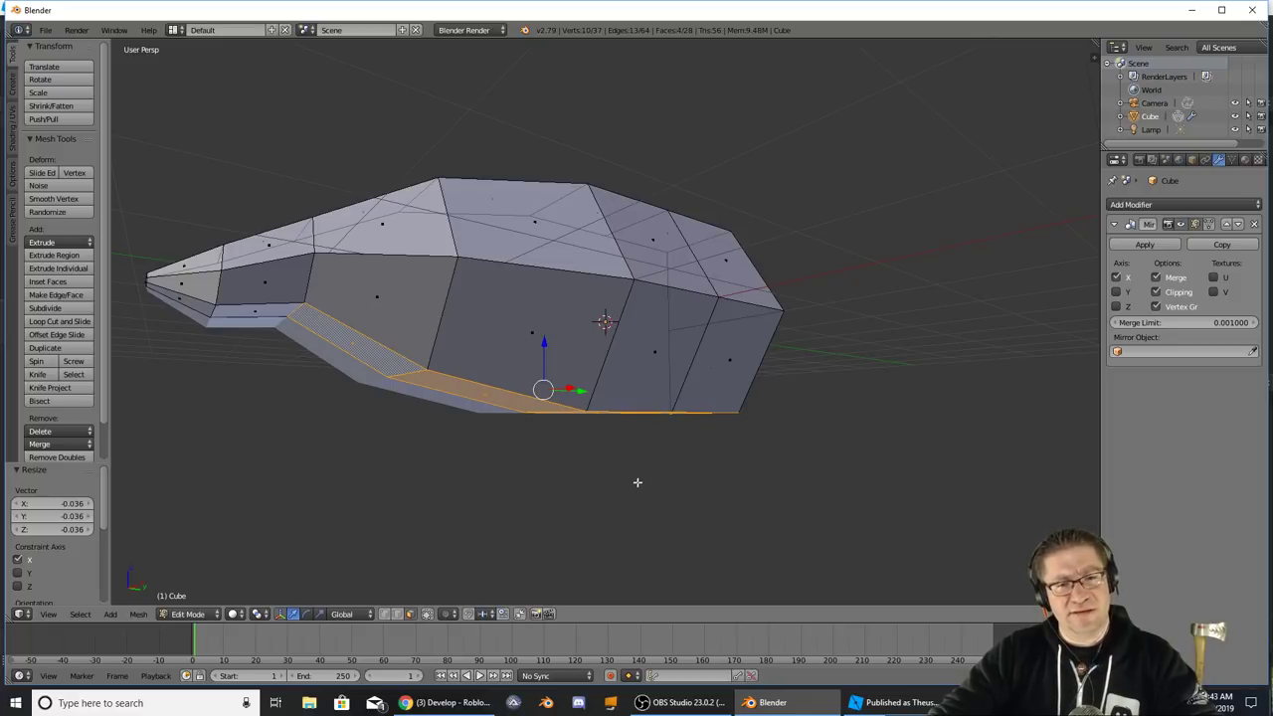
key(s)
key(x)
key(z)
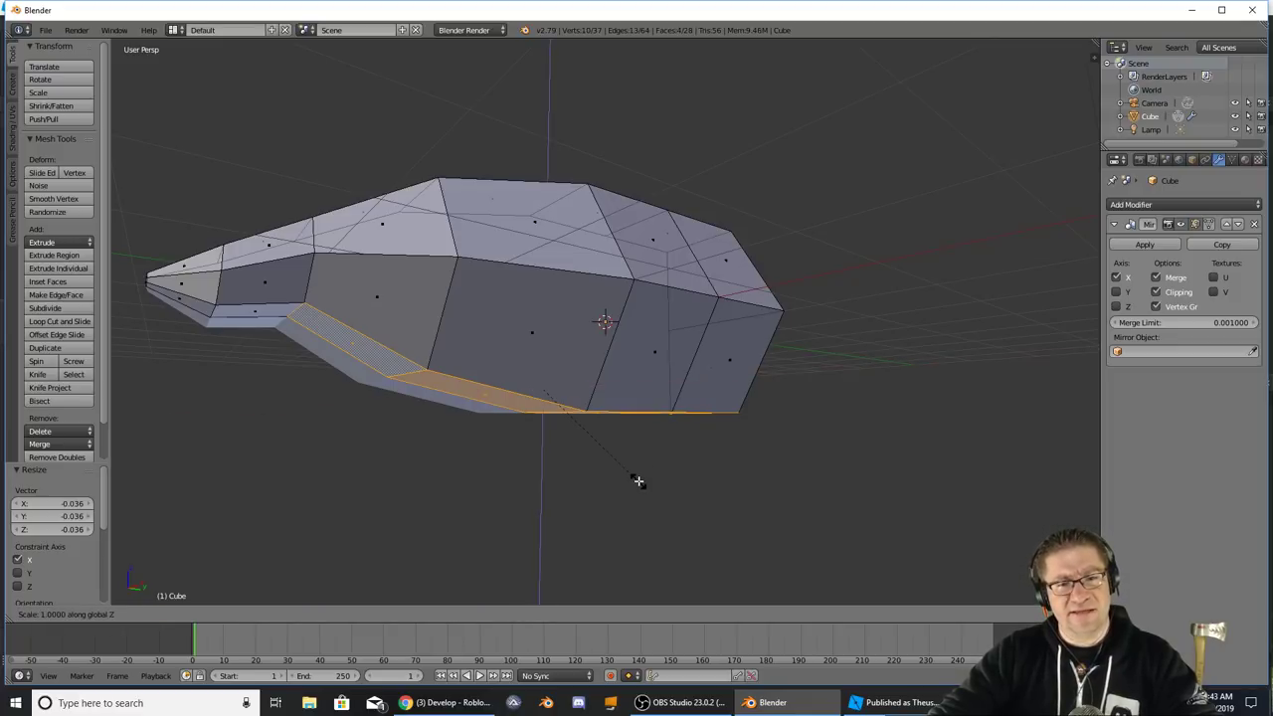
click(617, 408)
- Raise the underside faces about 0.294 along Z and flatten them to about 0.472 along Z
key(g)
key(z)
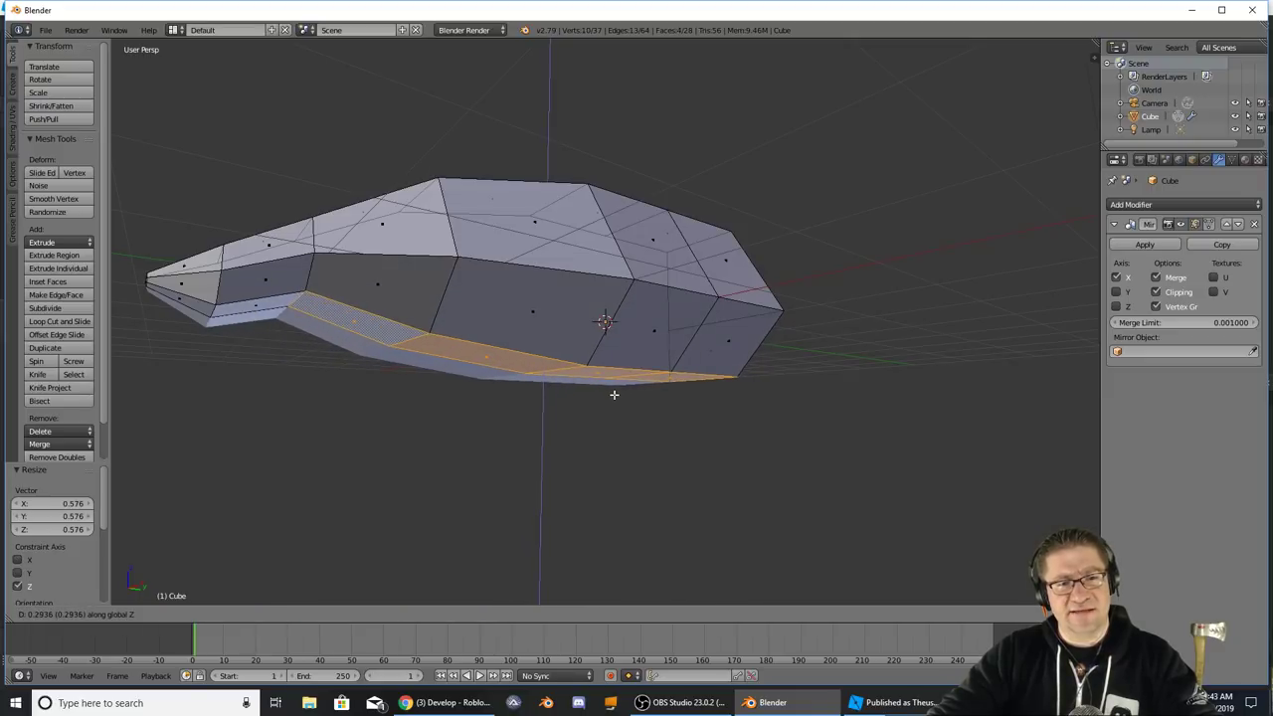
click(616, 394)
key(s)
key(z)
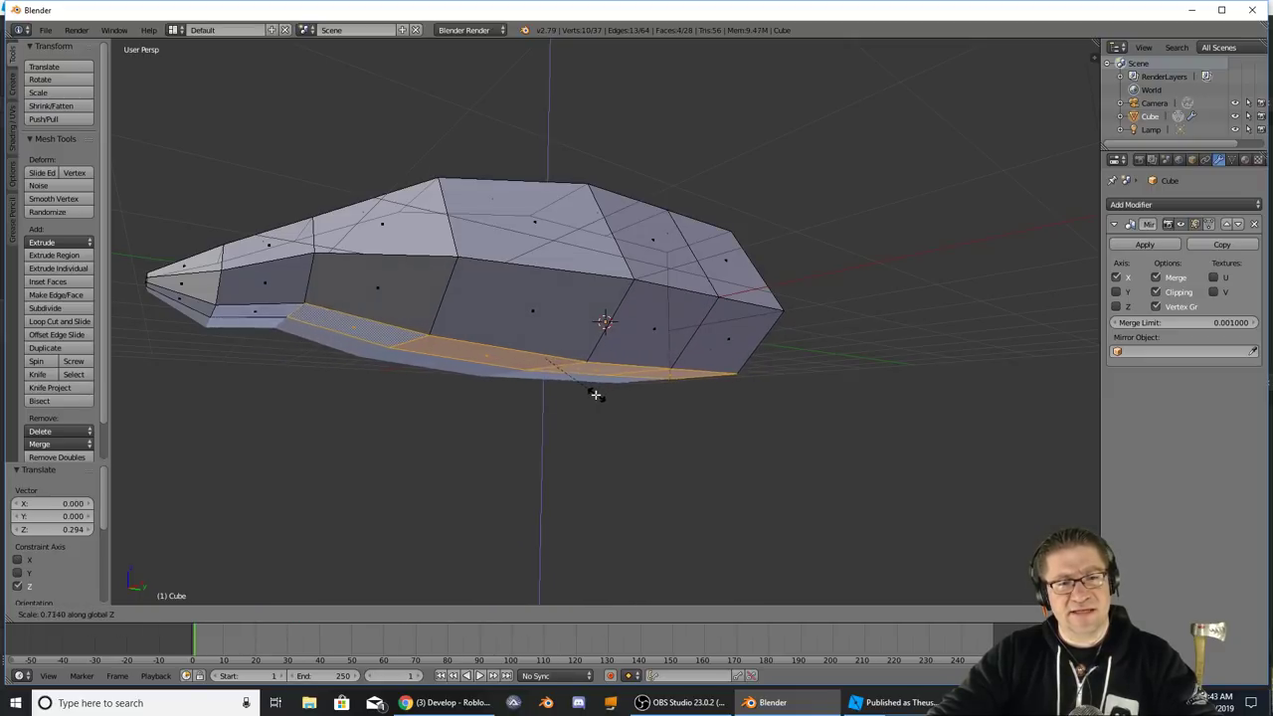
click(573, 389)
- Add a Subdivision Surface modifier to the ship mesh
middle_drag(573, 389, 418, 425)
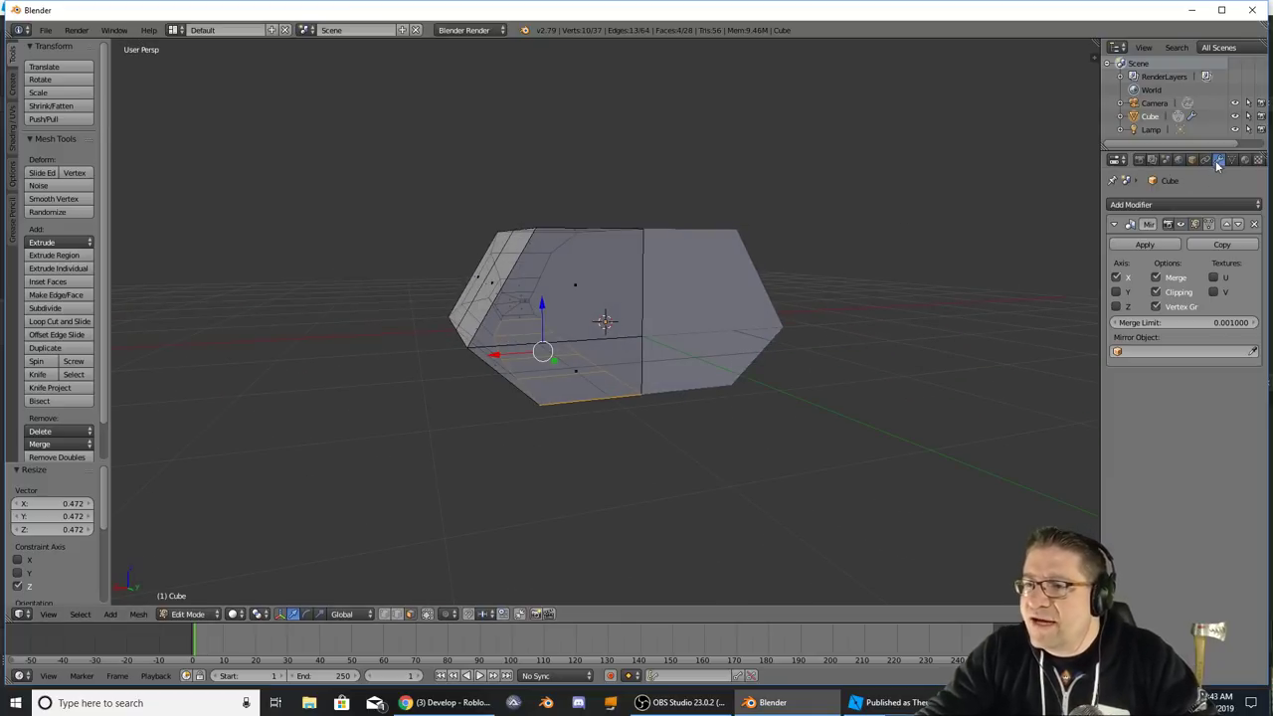
click(1199, 204)
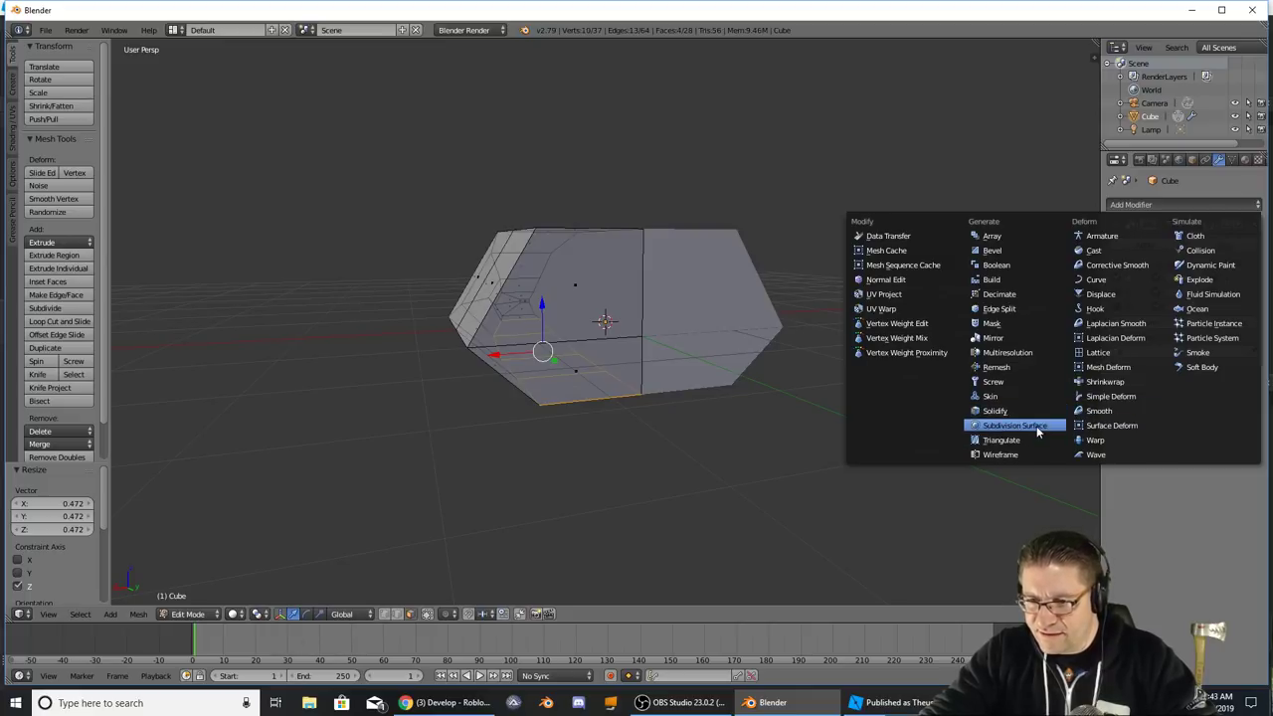
click(1005, 427)
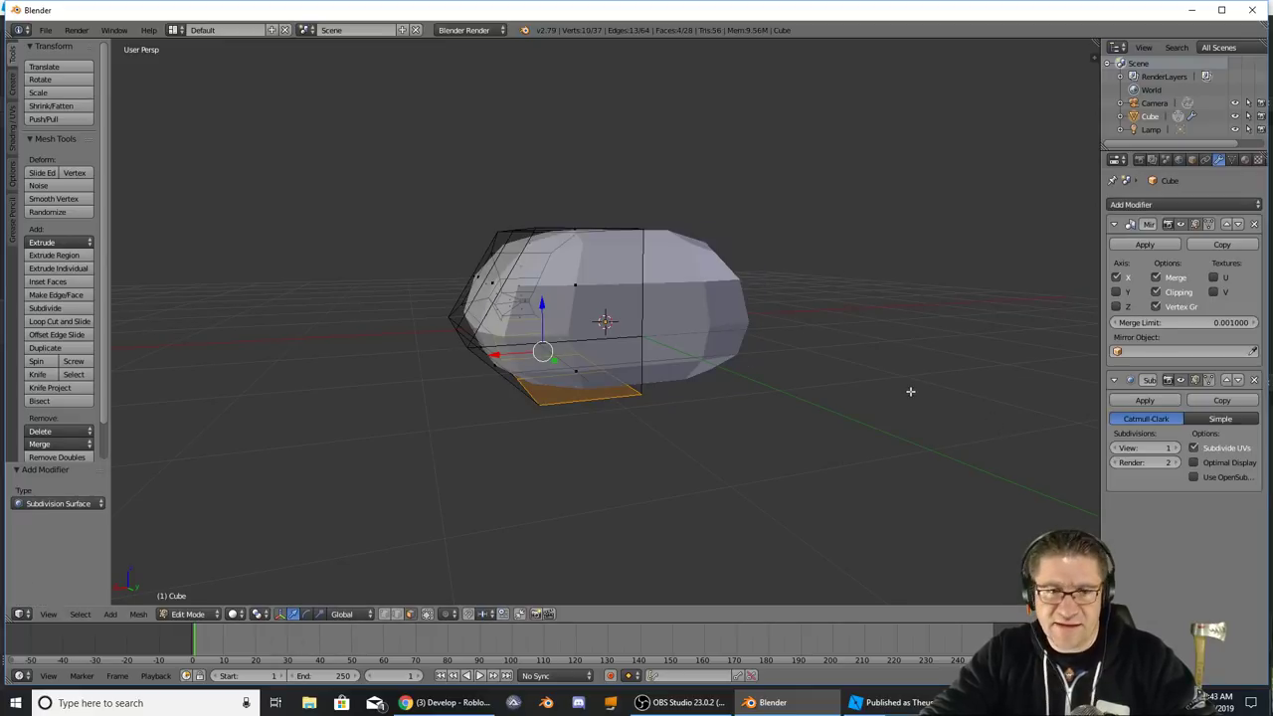
mouse_move(909, 389)
middle_down()
mouse_move(835, 352)
mouse_move(1000, 368)
mouse_move(912, 376)
middle_up()
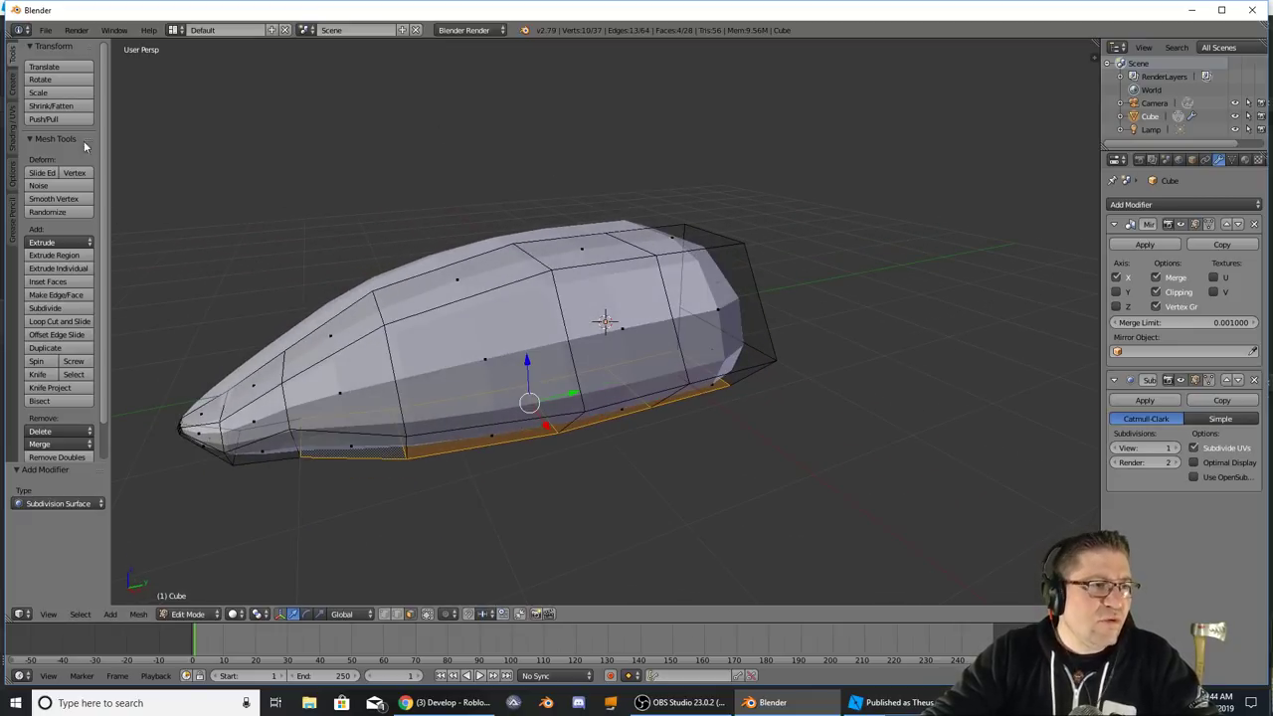
- Switch to Object Mode and apply smooth shading to the ship
key(Tab)
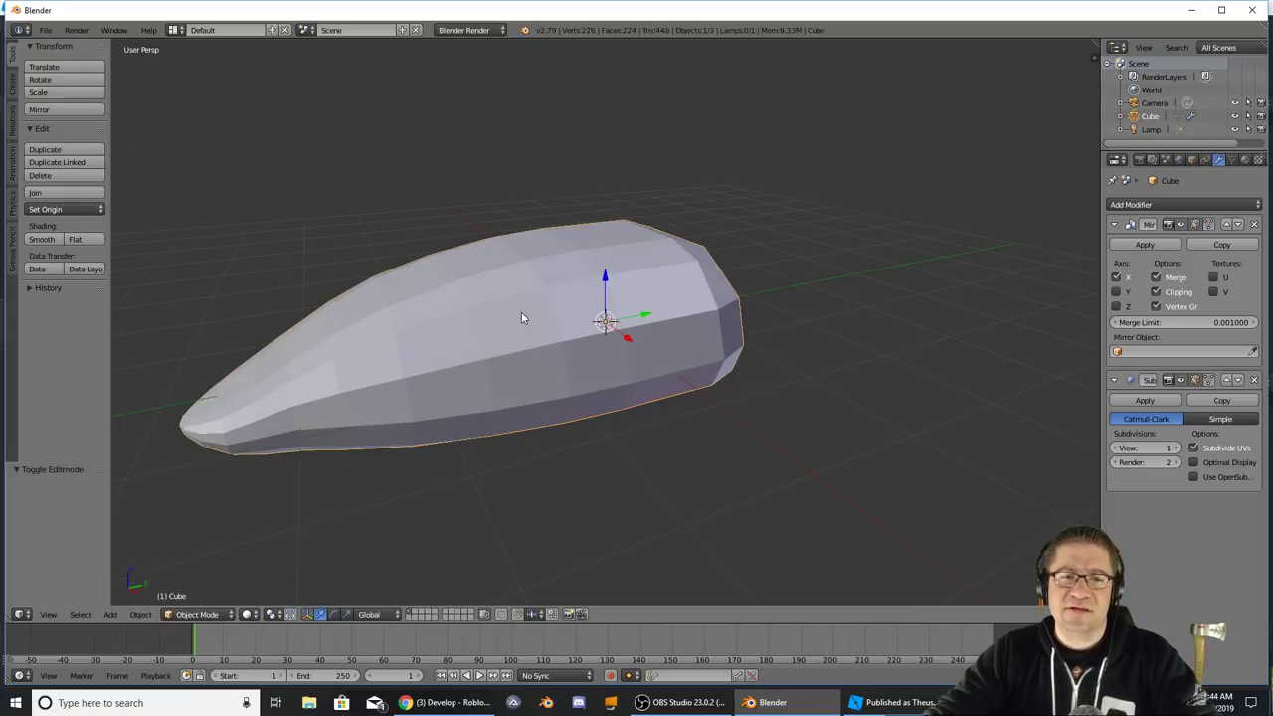
click(42, 240)
mouse_move(335, 314)
middle_down()
mouse_move(432, 332)
mouse_move(467, 296)
mouse_move(284, 290)
middle_up()
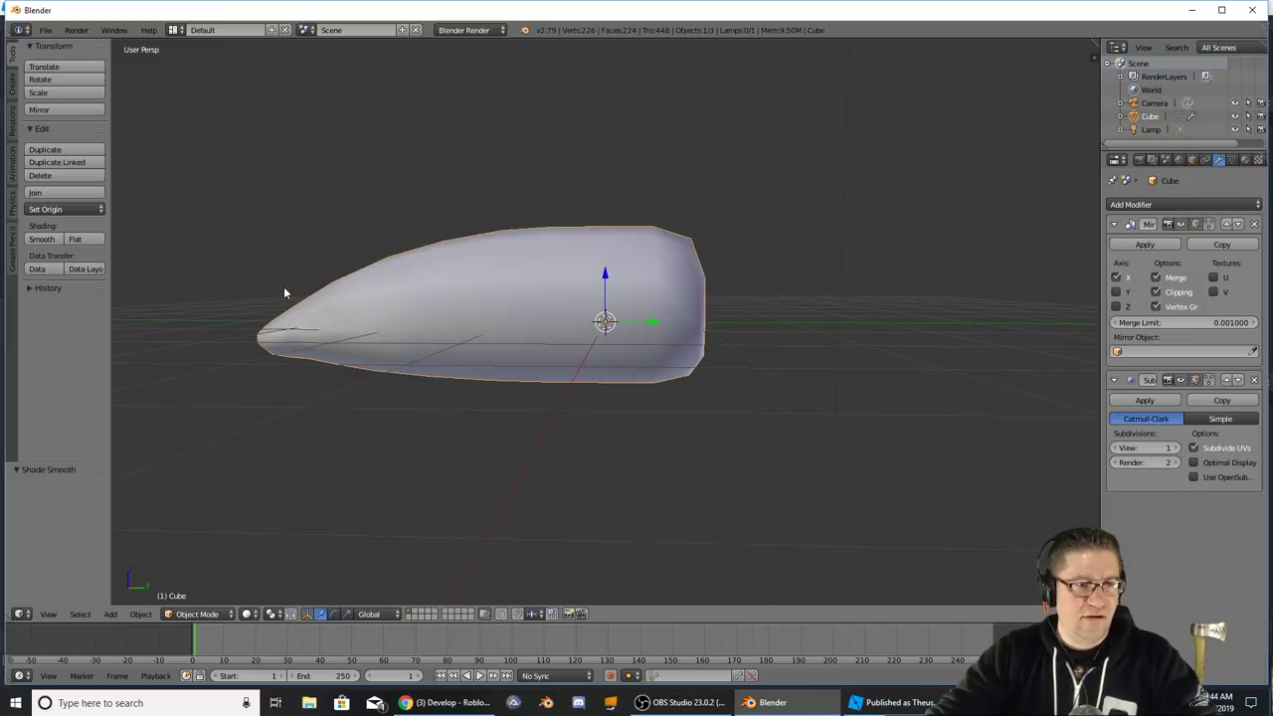
- Return to Edit Mode, select the two rear end faces and extrude them backward
key(Tab)
middle_drag(630, 301, 489, 311)
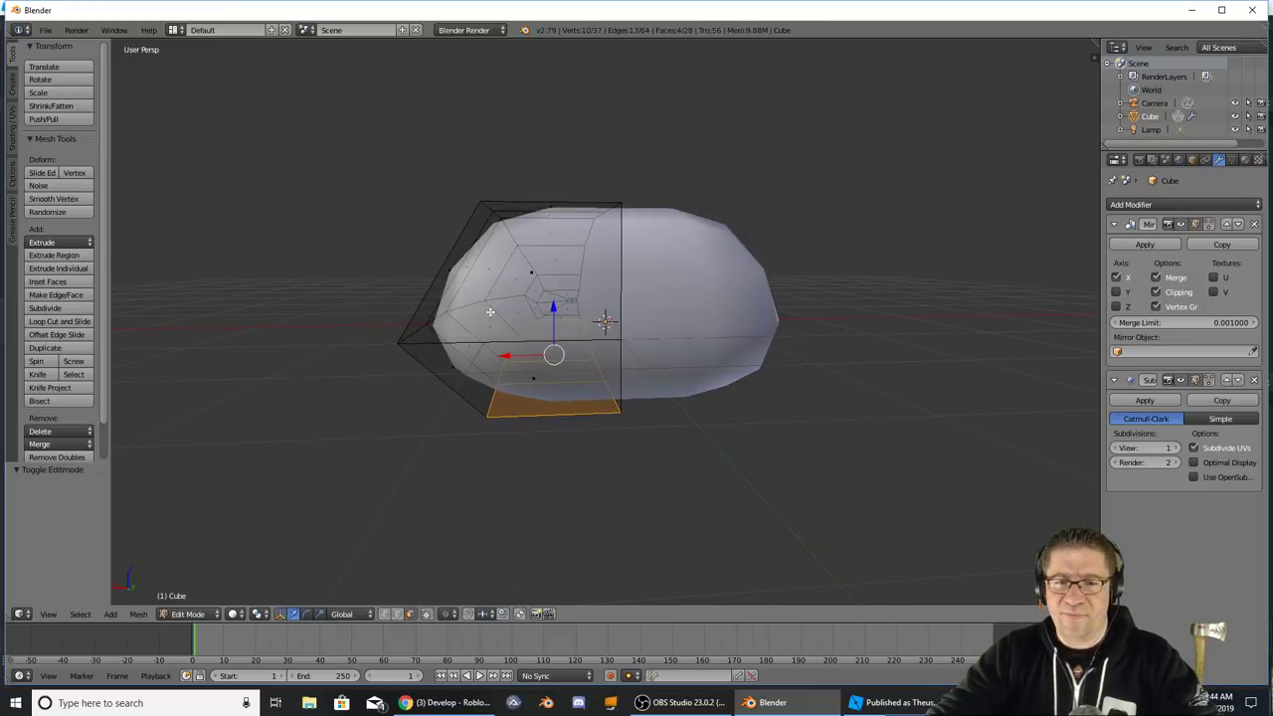
right_click(540, 302)
middle_drag(531, 360, 722, 369)
key(e)
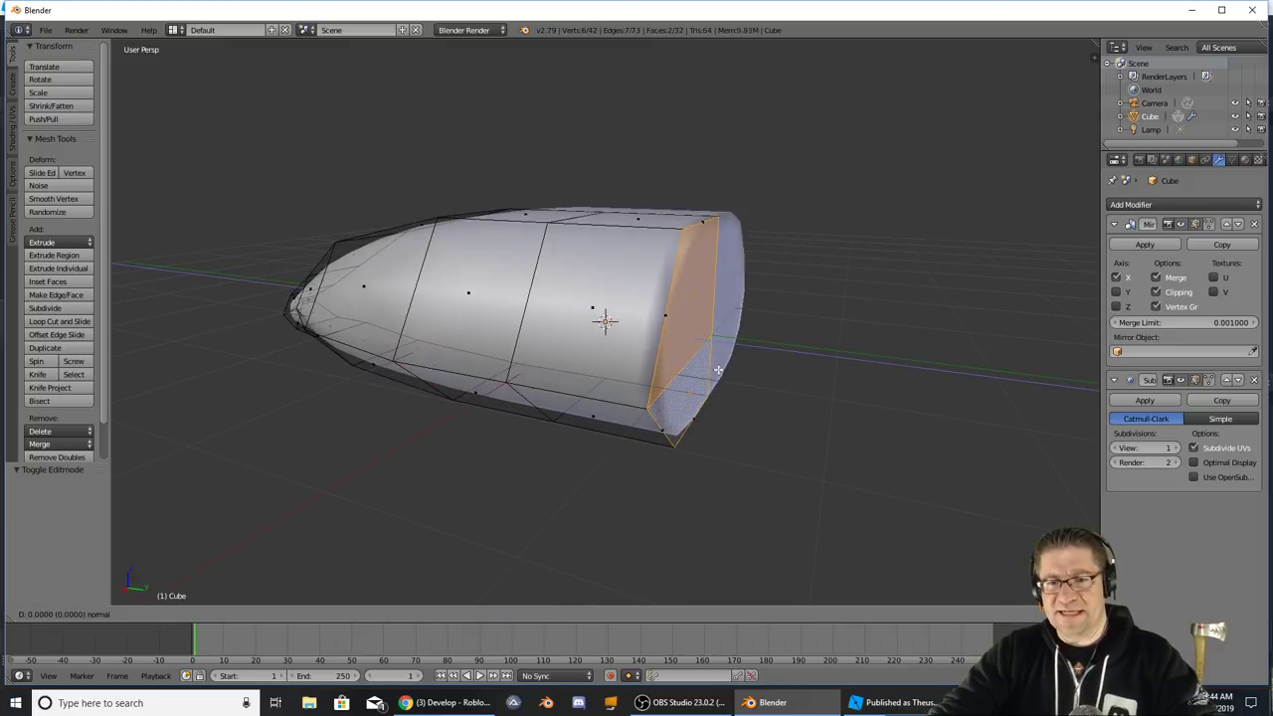
click(801, 368)
- Scale the extruded rear faces uniformly to about 1.177
middle_drag(801, 368, 771, 353)
key(s)
click(853, 361)
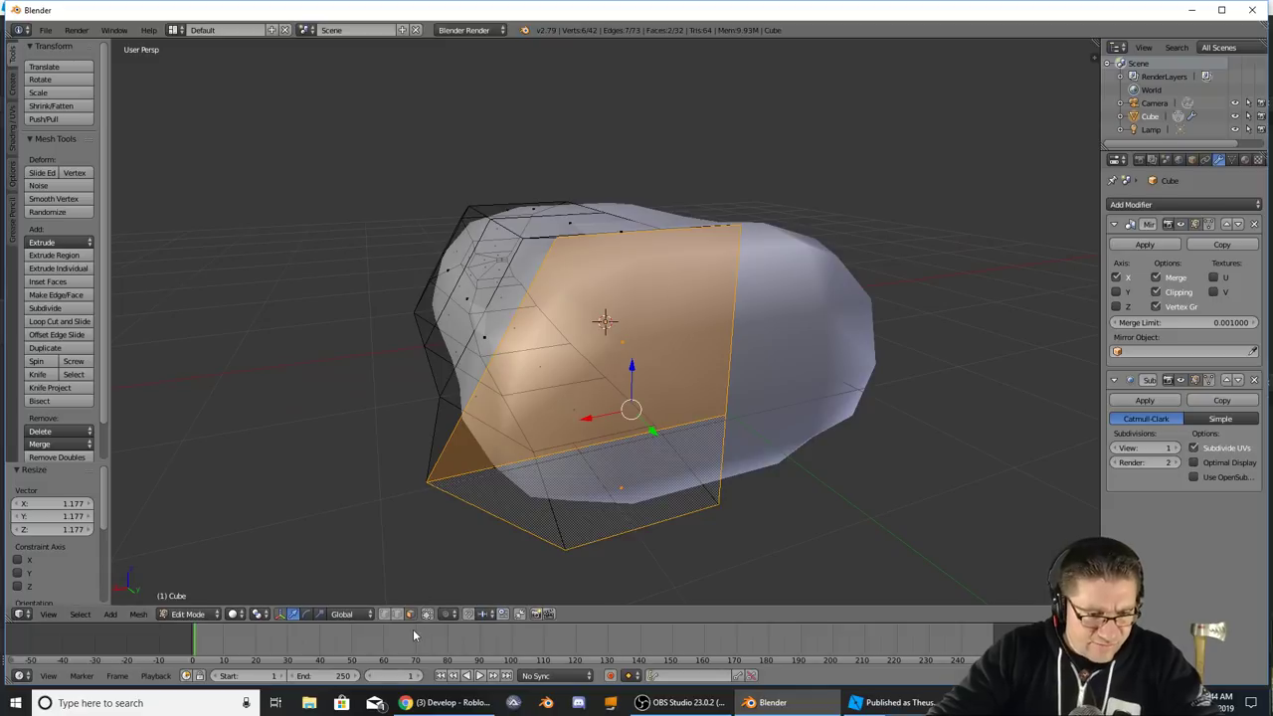
- Pull the outer, upper and lower corner vertices of the ship's rear end inward to round off its outline
right_click(428, 483)
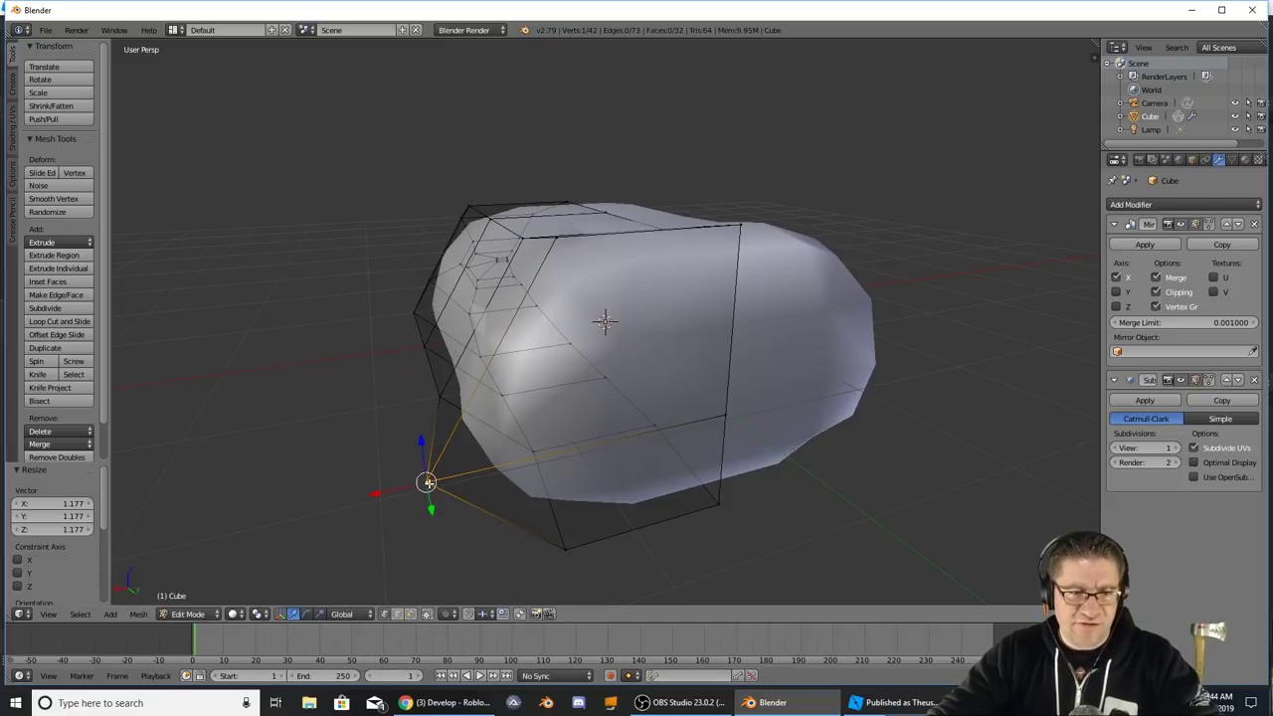
drag(426, 483, 542, 458)
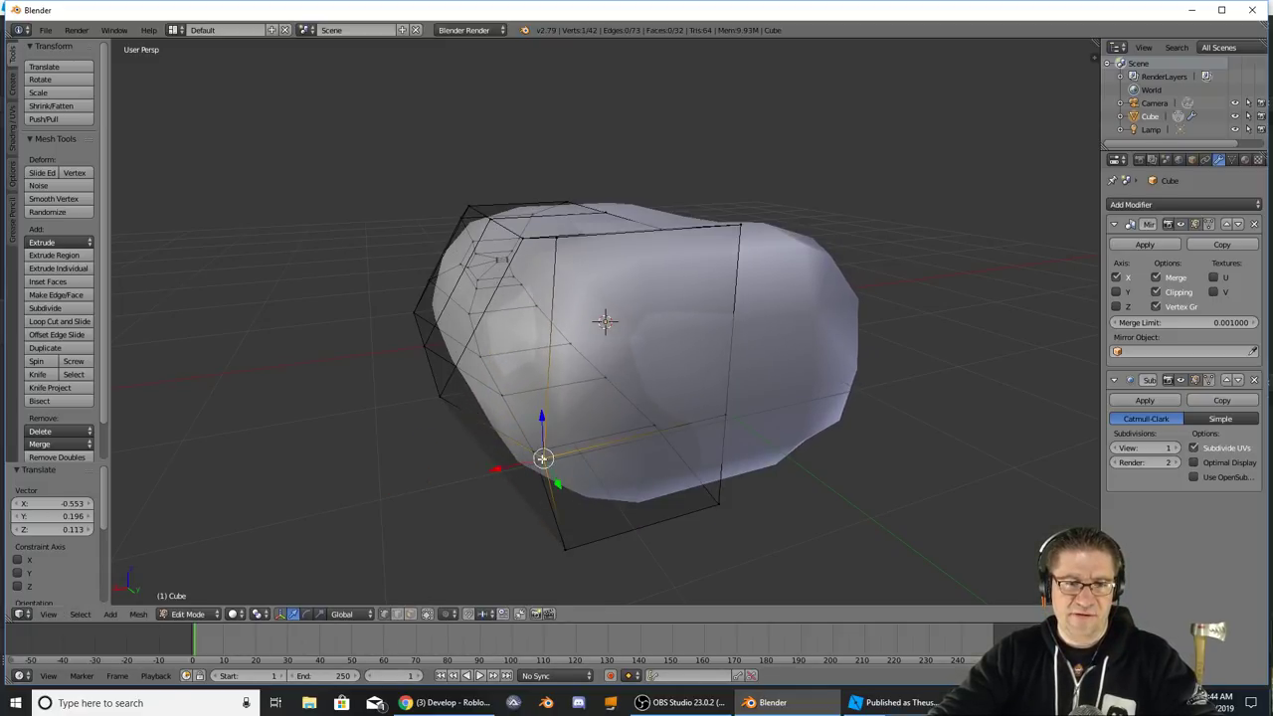
right_click(555, 237)
drag(555, 237, 603, 297)
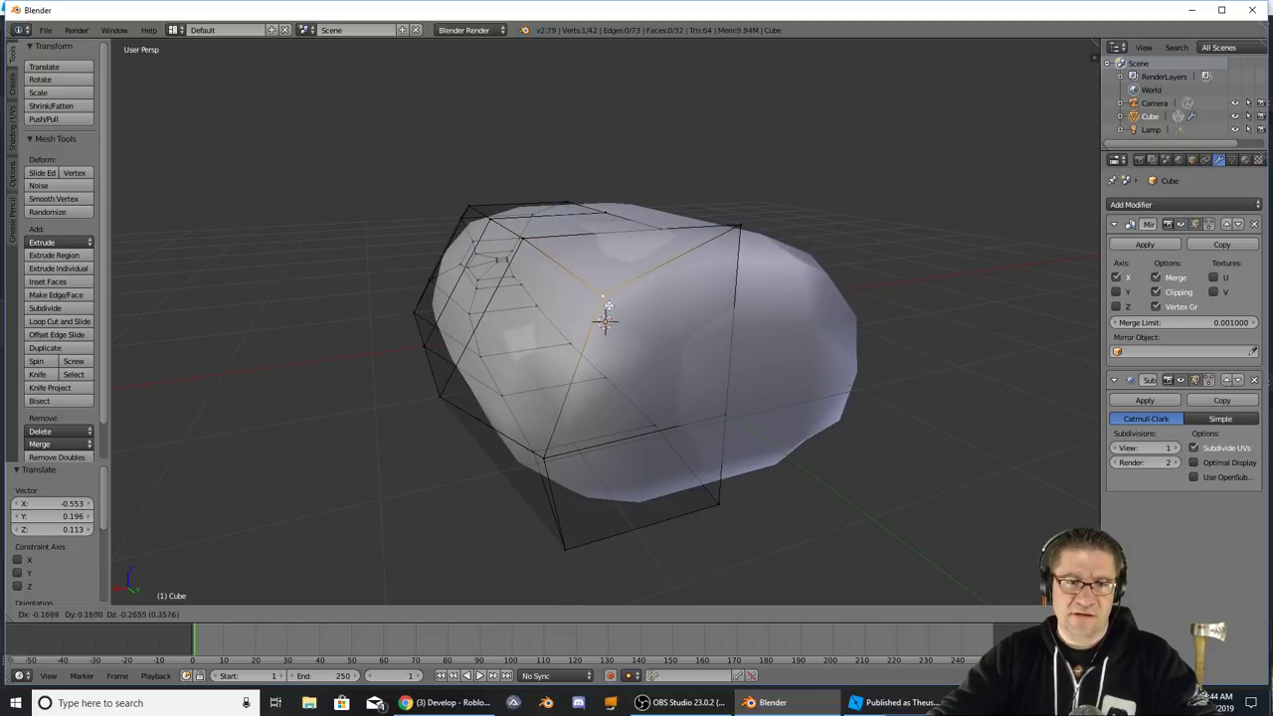
middle_drag(611, 590, 587, 537)
right_click(602, 511)
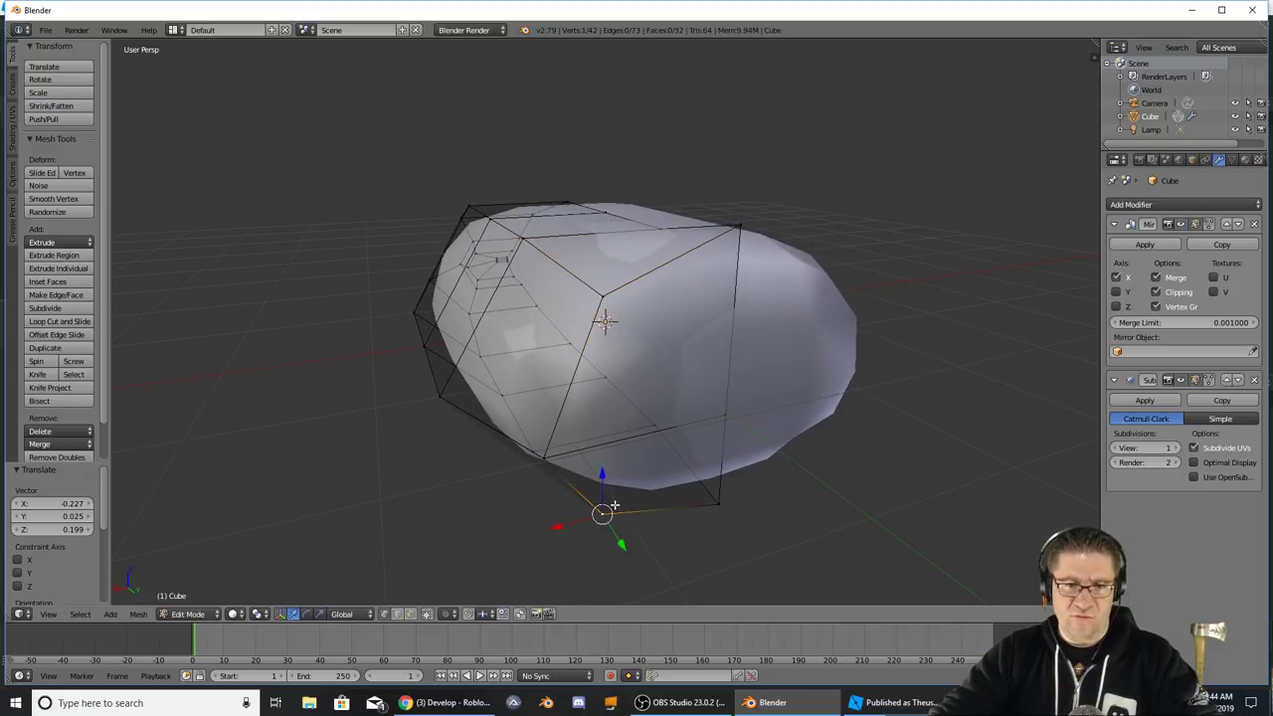
drag(603, 511, 699, 447)
middle_drag(699, 448, 725, 480)
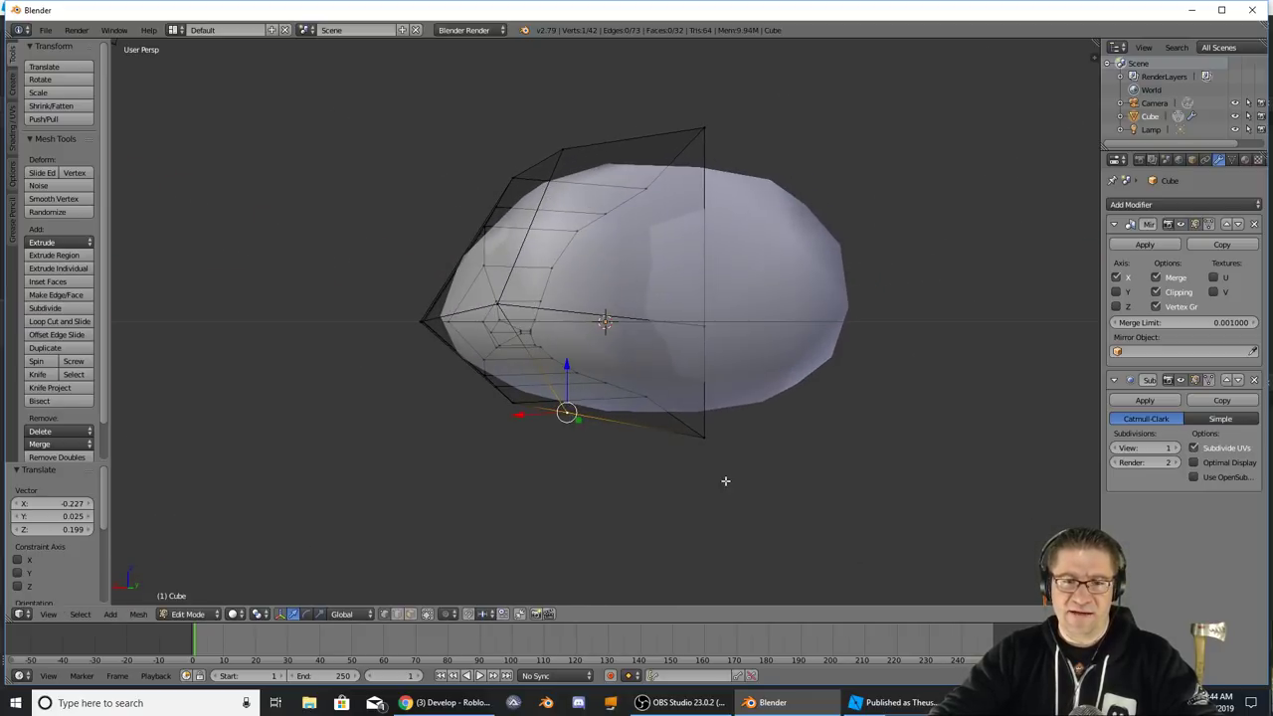
- Raise the rear end's bottom centre vertex by about 0.138 and lower its top centre vertex by about 0.204
right_click(702, 440)
drag(702, 439, 699, 419)
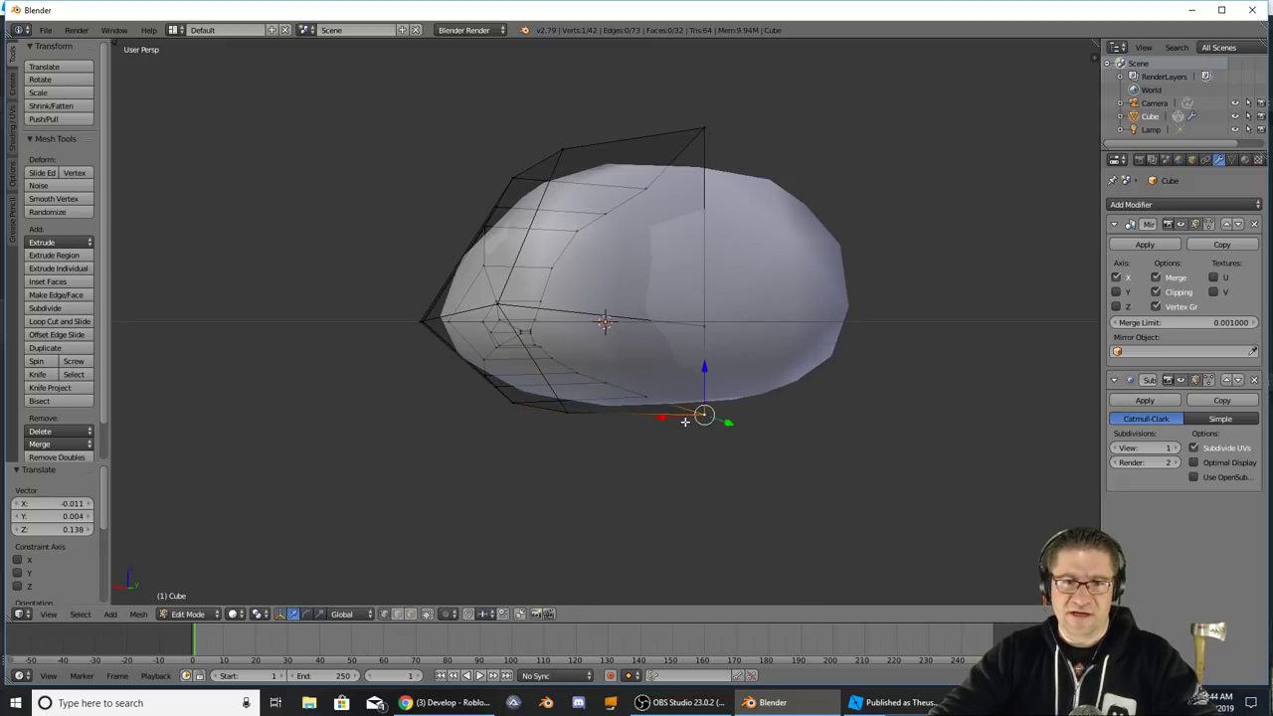
middle_drag(699, 419, 677, 457)
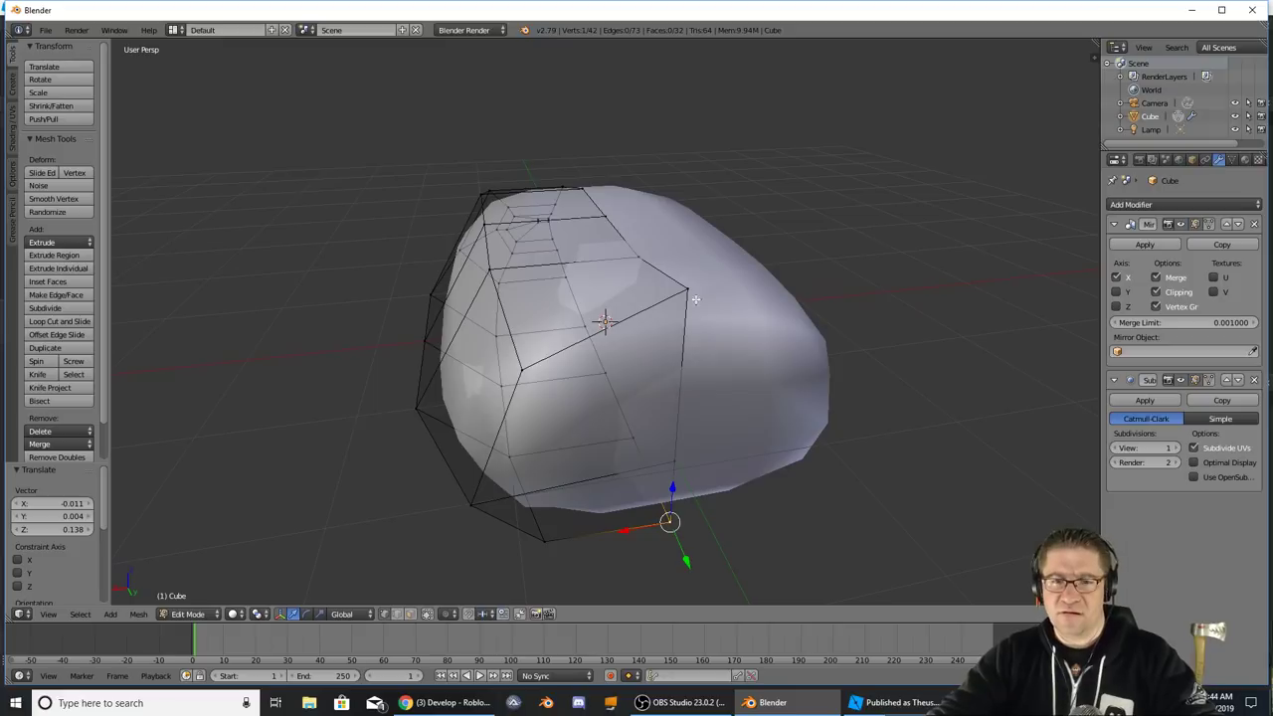
drag(693, 290, 687, 333)
middle_drag(688, 332, 570, 400)
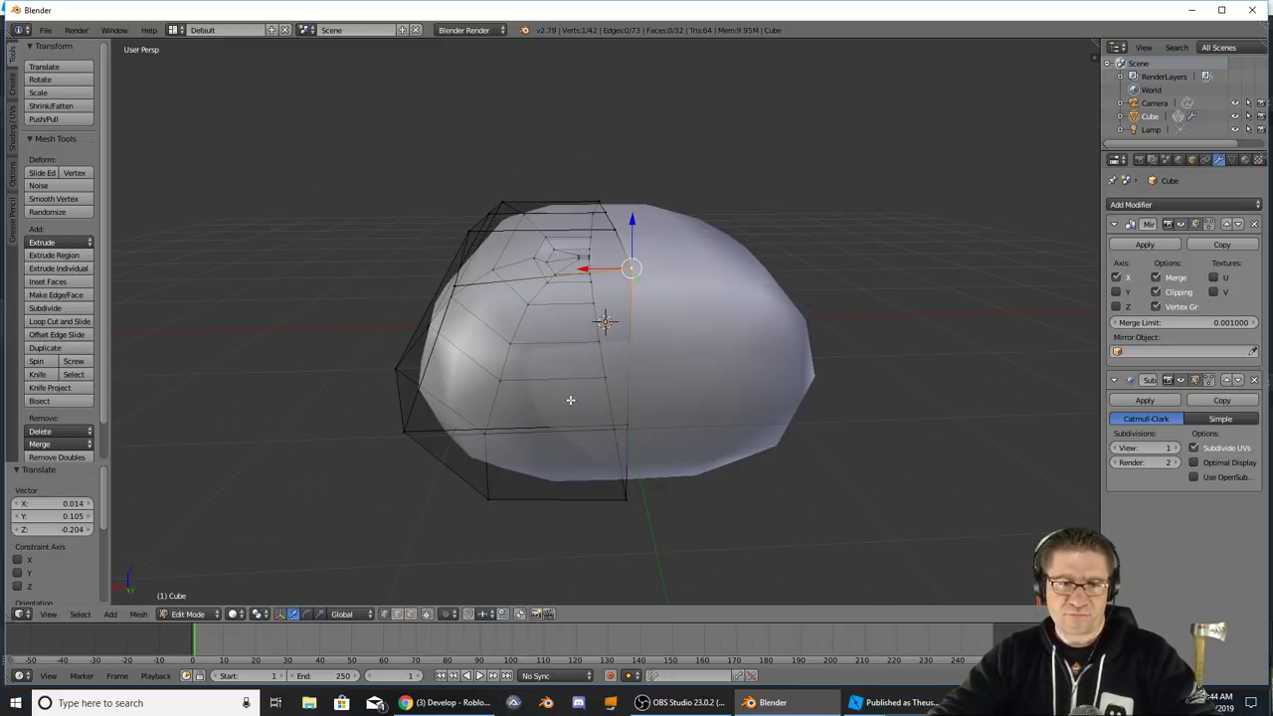
- Select the two rear end faces, extrude them backward about 0.496 and scale them uniformly to about 0.478
ctrl+shift+right_click(433, 411)
ctrl+shift+right_click(629, 439)
ctrl+shift+right_click(616, 496)
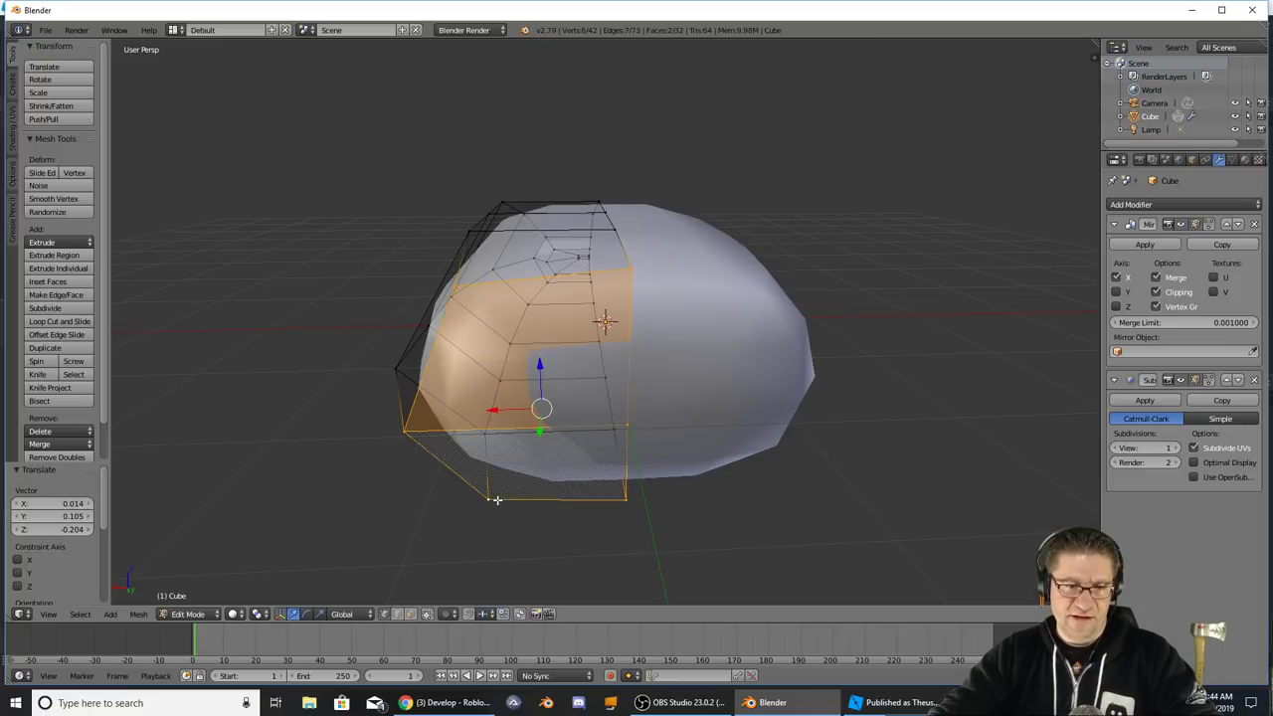
middle_drag(617, 496, 597, 474)
key(e)
click(986, 454)
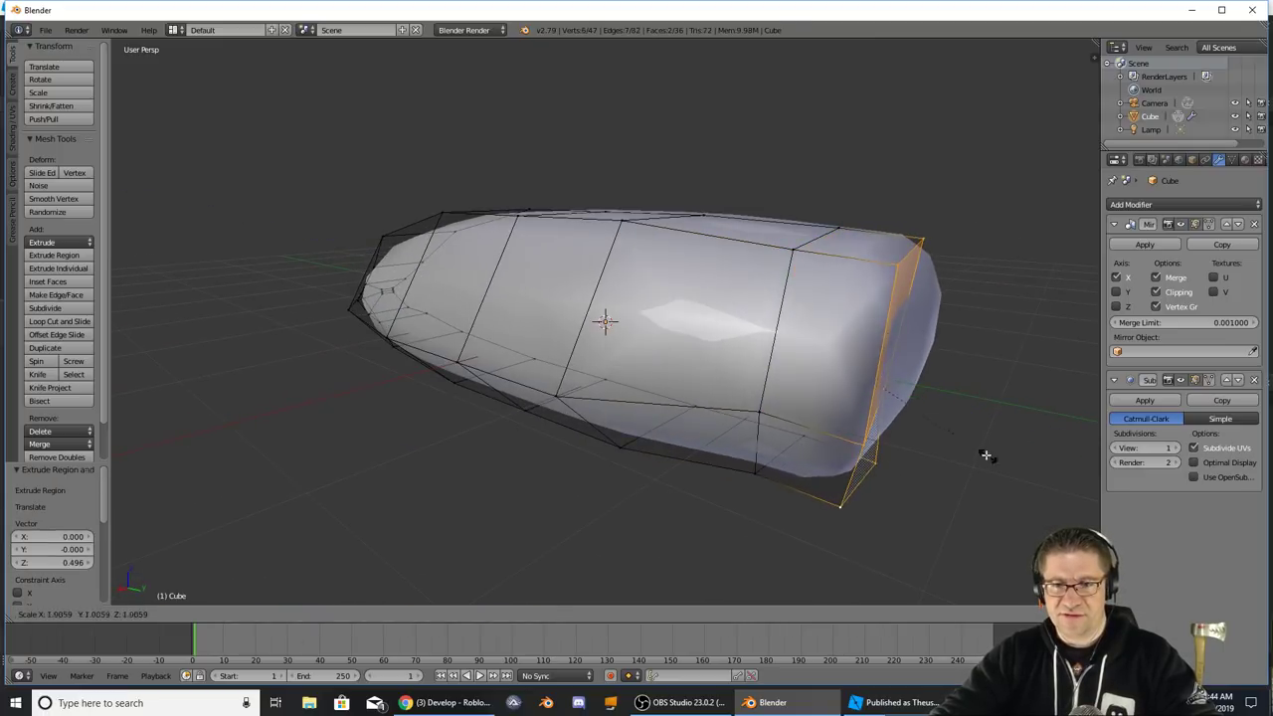
key(s)
click(918, 431)
- Select the edge loop running along the ship's side and scale it along X to about 0.66
middle_drag(918, 432, 772, 346)
alt+shift+right_click(626, 375)
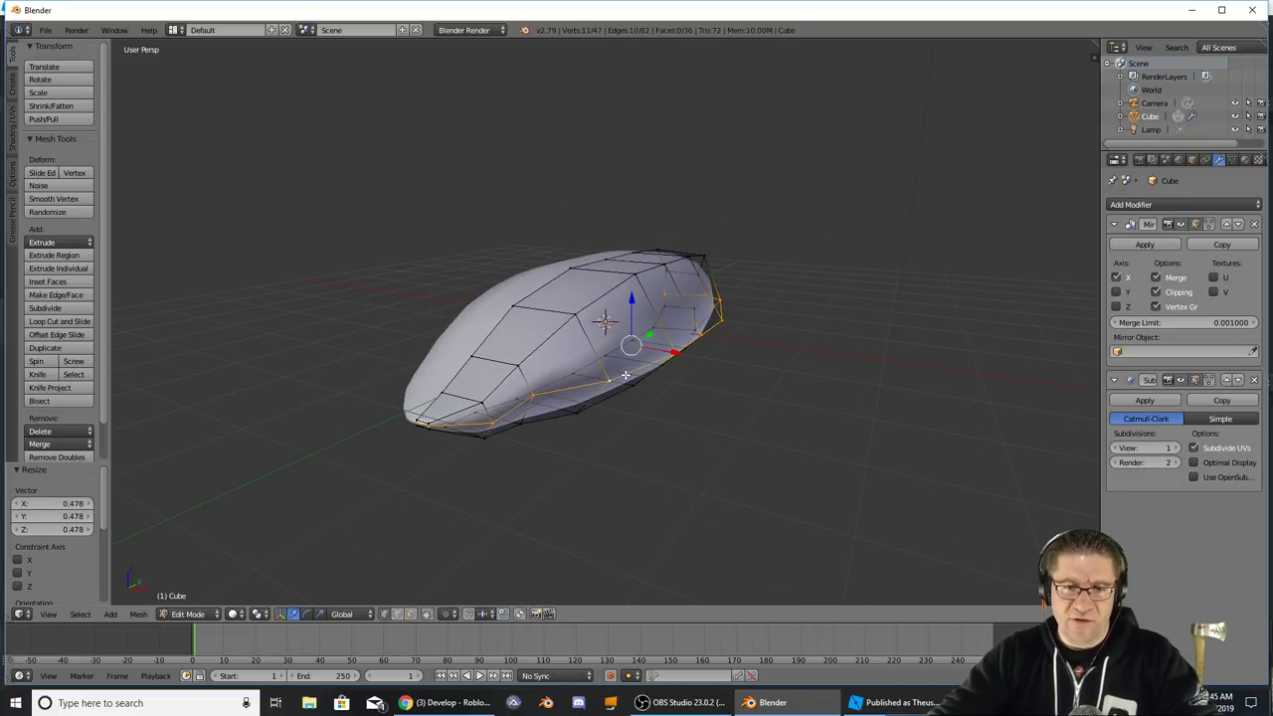
key(s)
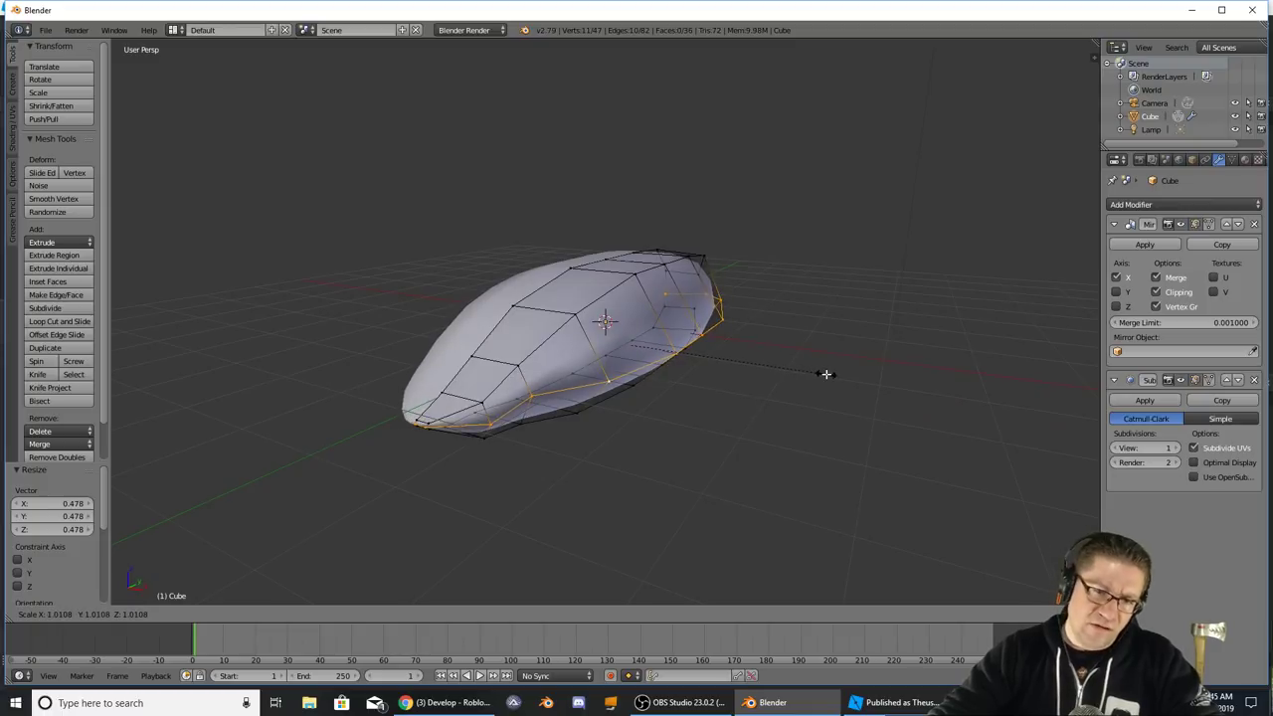
key(x)
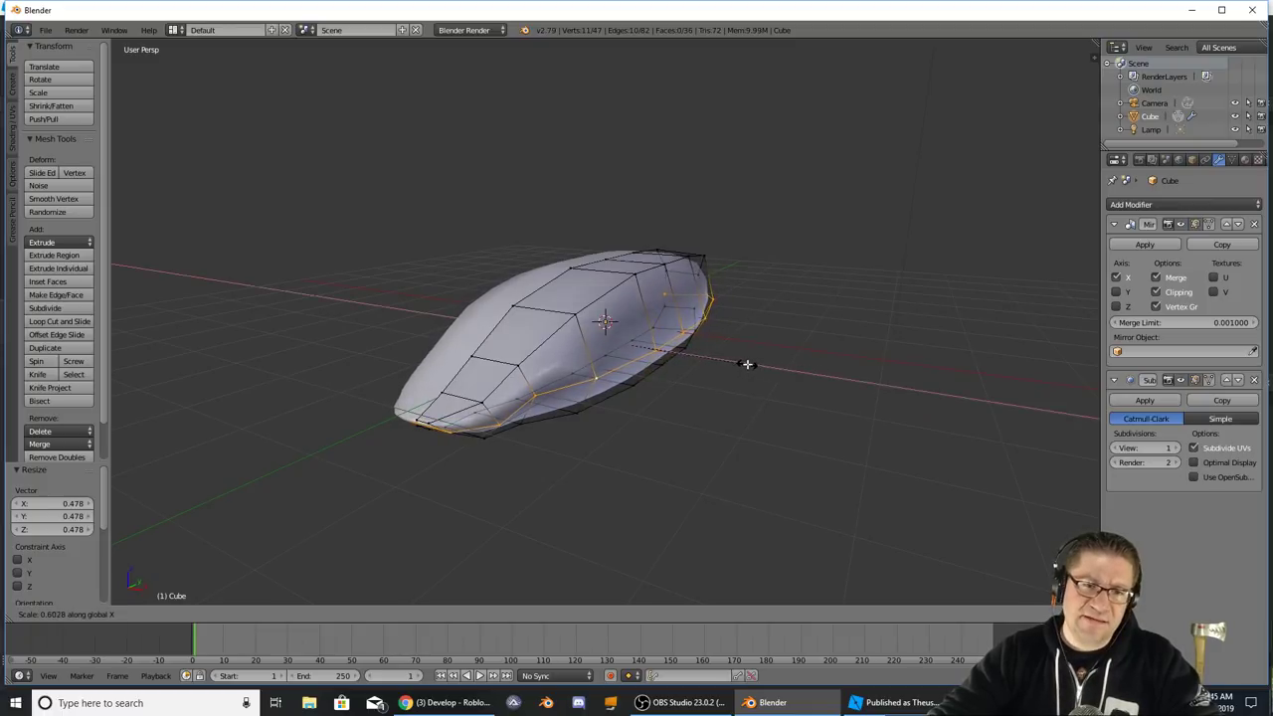
click(757, 364)
- Select the upper edge loop beside the ship's centre line and move it inward about 0.129 along X
middle_drag(759, 364, 646, 312)
alt+right_click(640, 321)
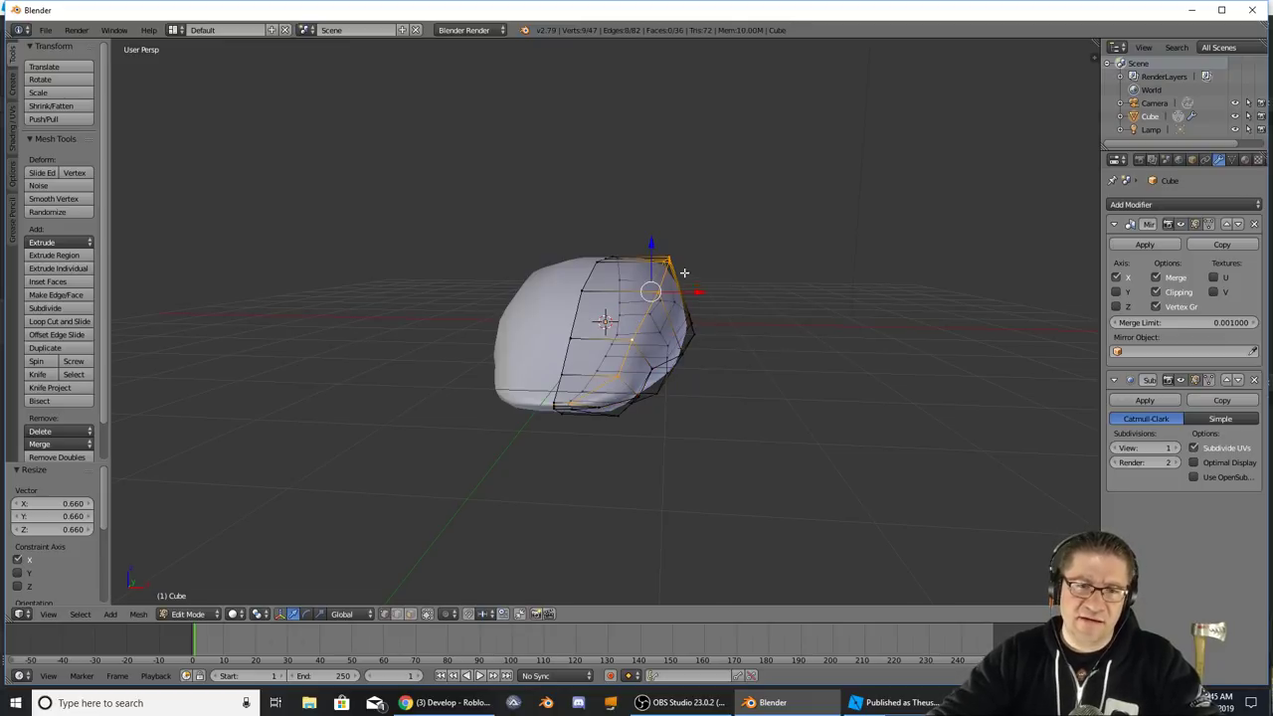
key(g)
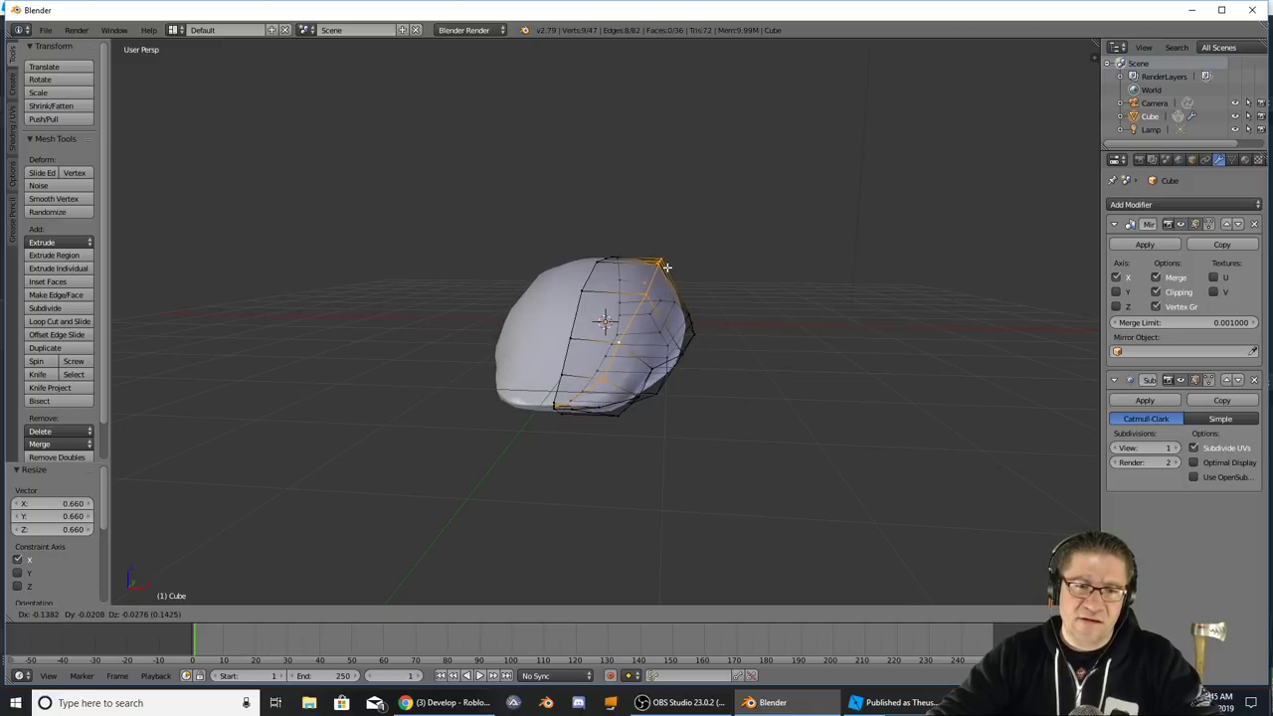
click(667, 267)
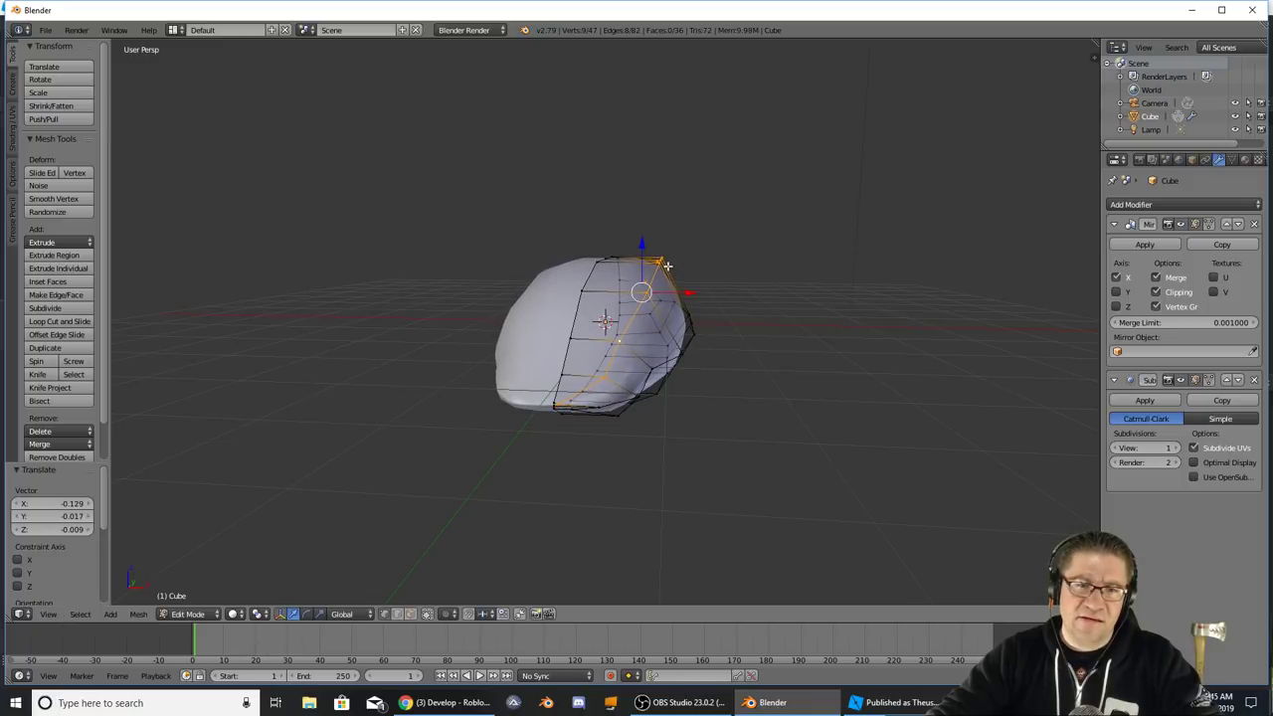
- Try to scale the upper edge loop uniformly to about 0.766
key(s)
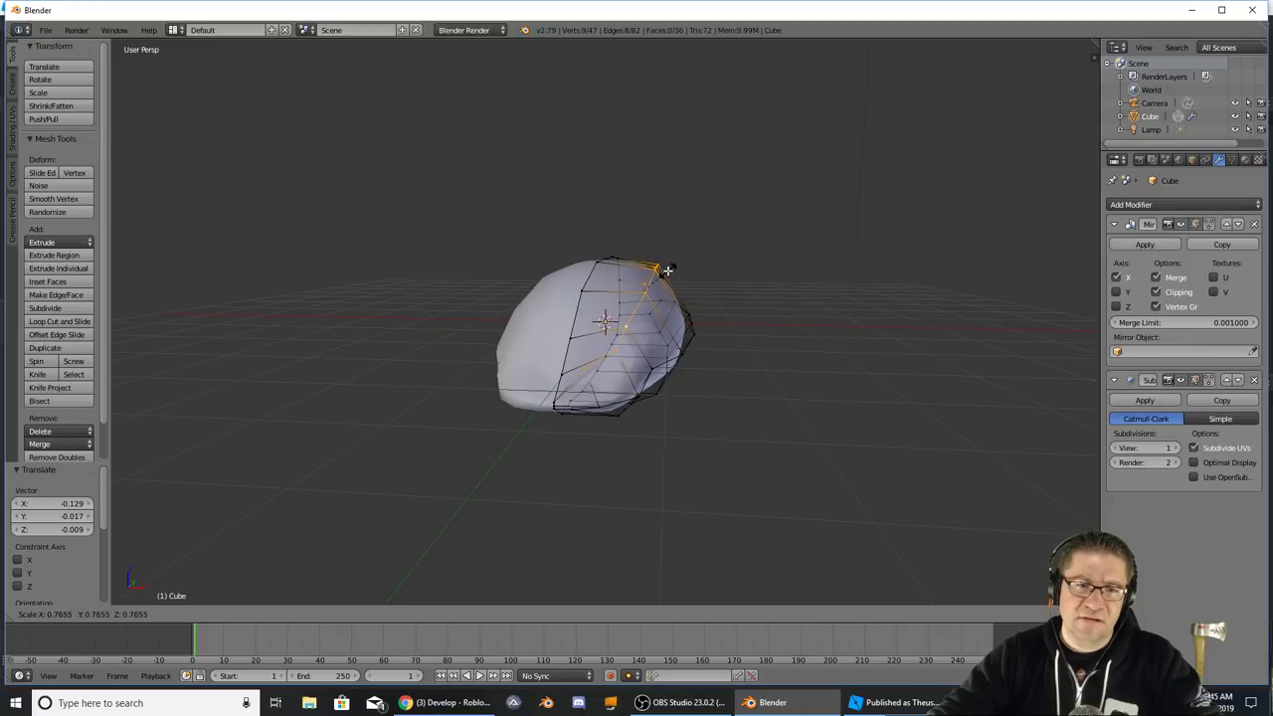
click(667, 269)
middle_drag(668, 269, 580, 317)
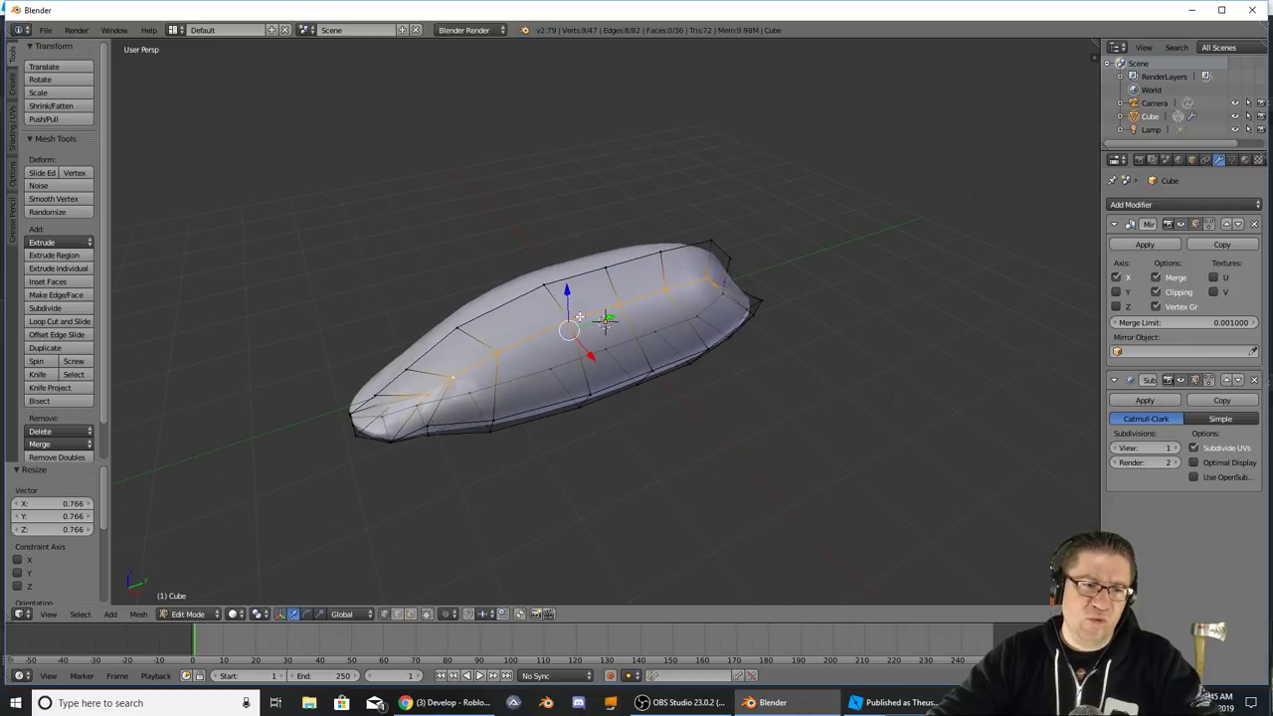
alt+right_click(575, 321)
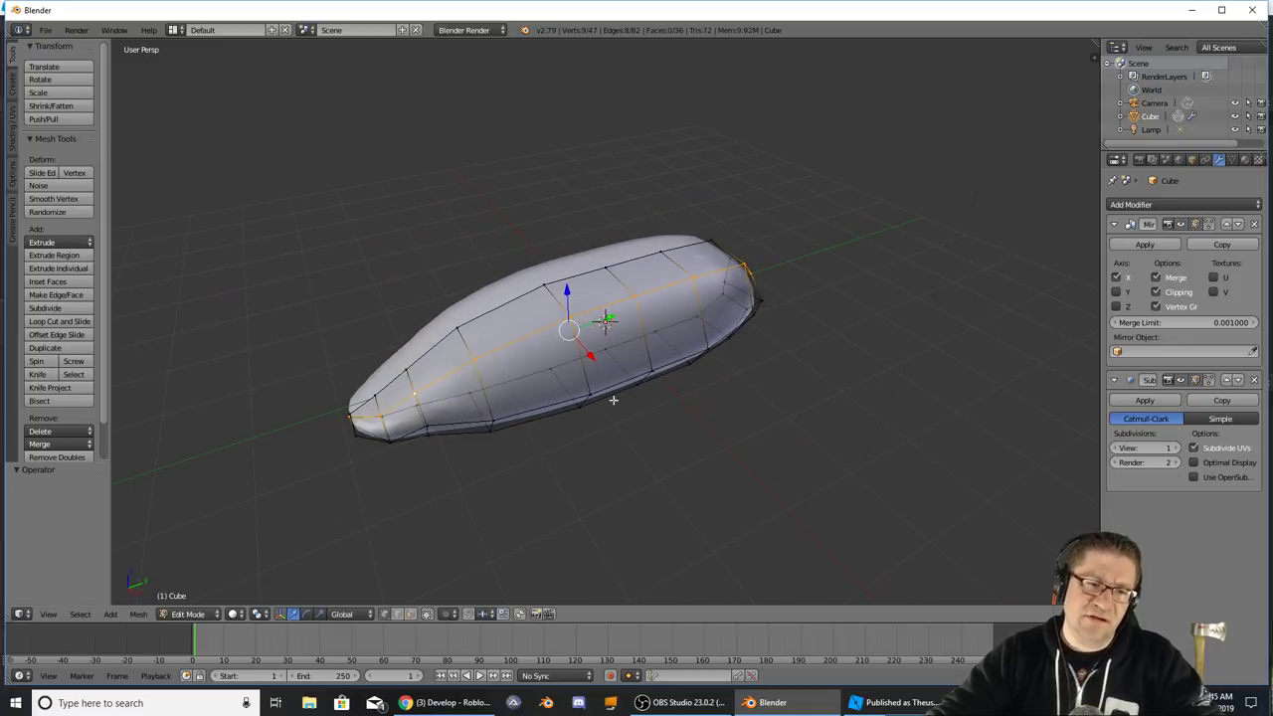
- Try moving the upper edge loop far outward and backward into a wing shape, and undo the move
key(g)
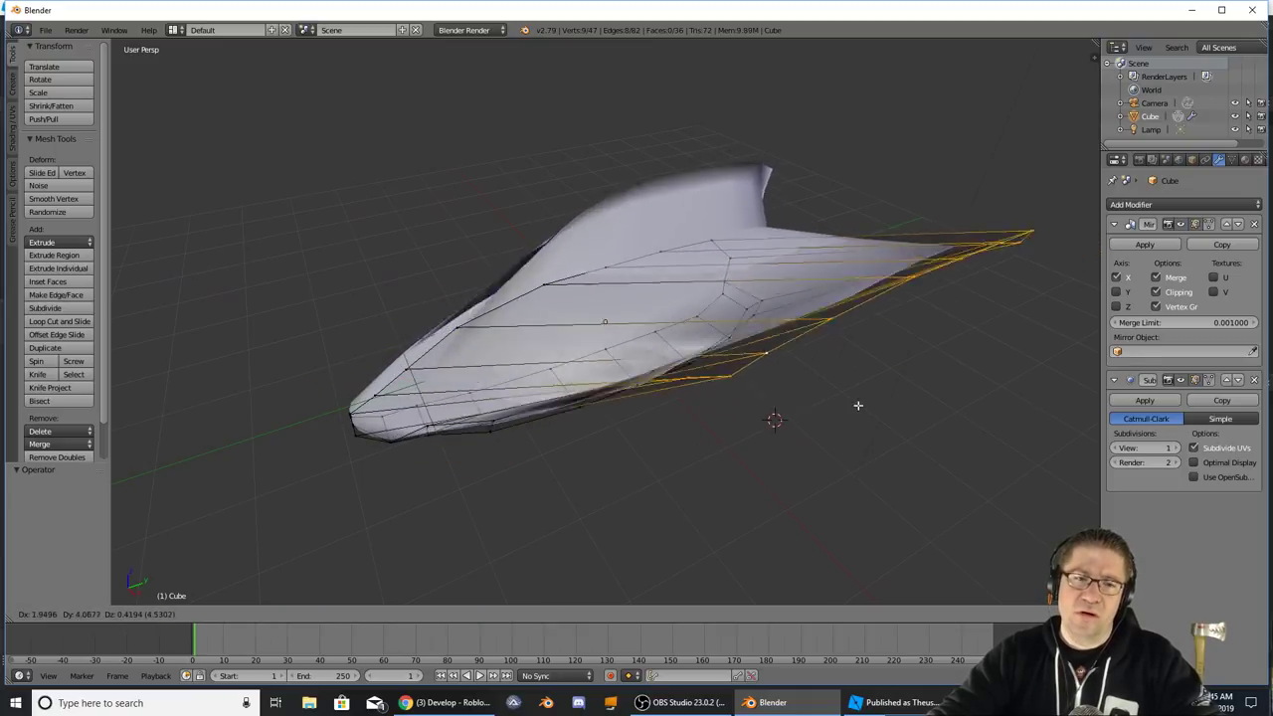
click(946, 406)
middle_drag(946, 406, 532, 431)
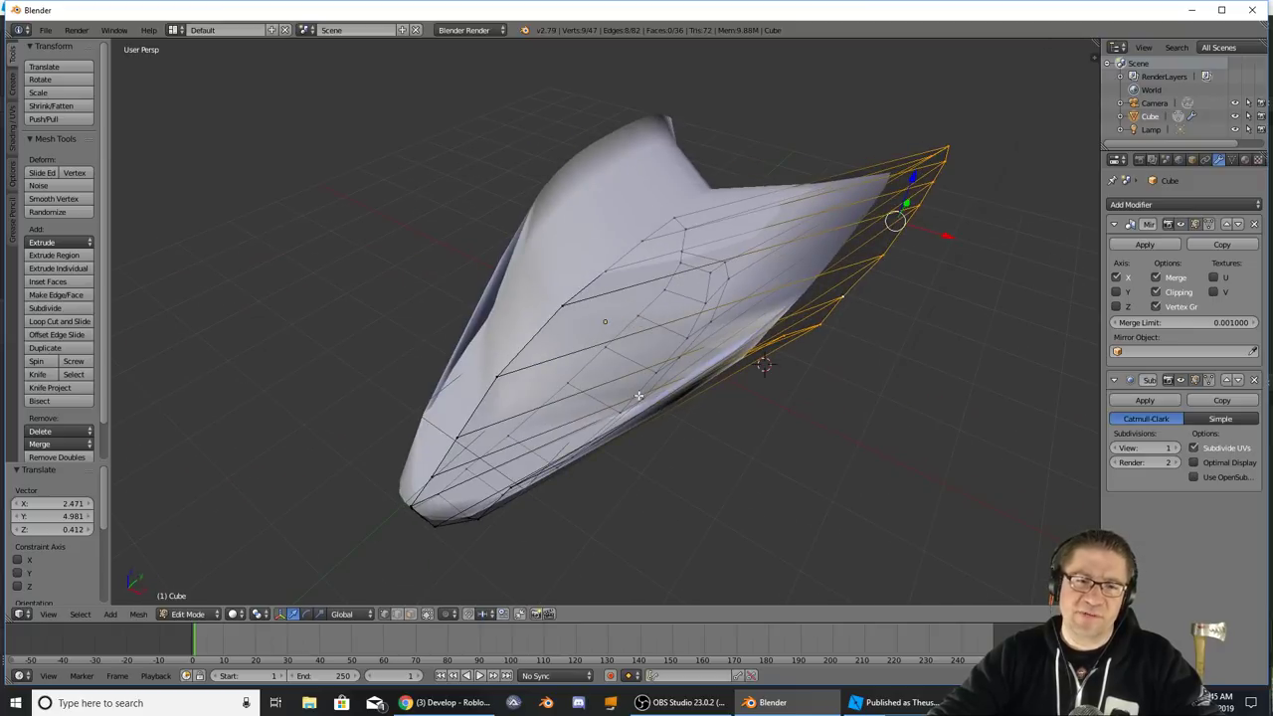
key(ctrl+z)
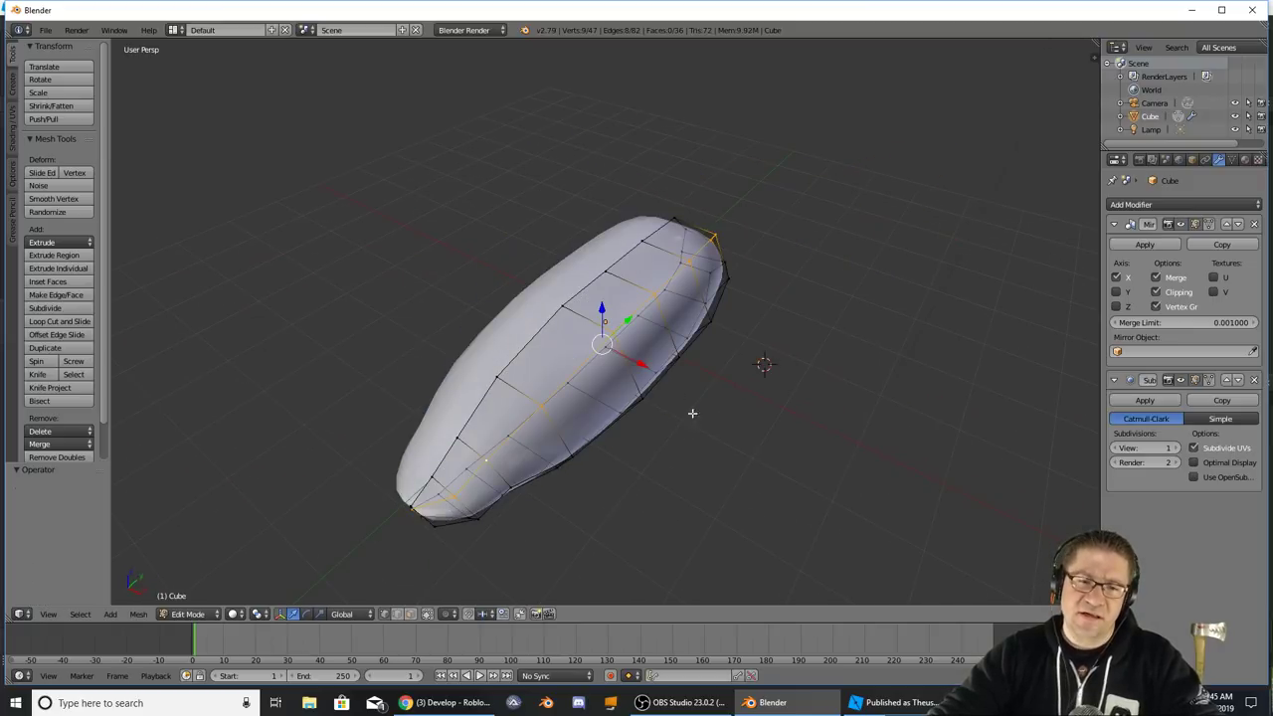
- Reposition single vertices of the upper edge loop, shifting the middle one inward about 0.259 and the one near the nose outward about 0.171
middle_drag(767, 441, 693, 380)
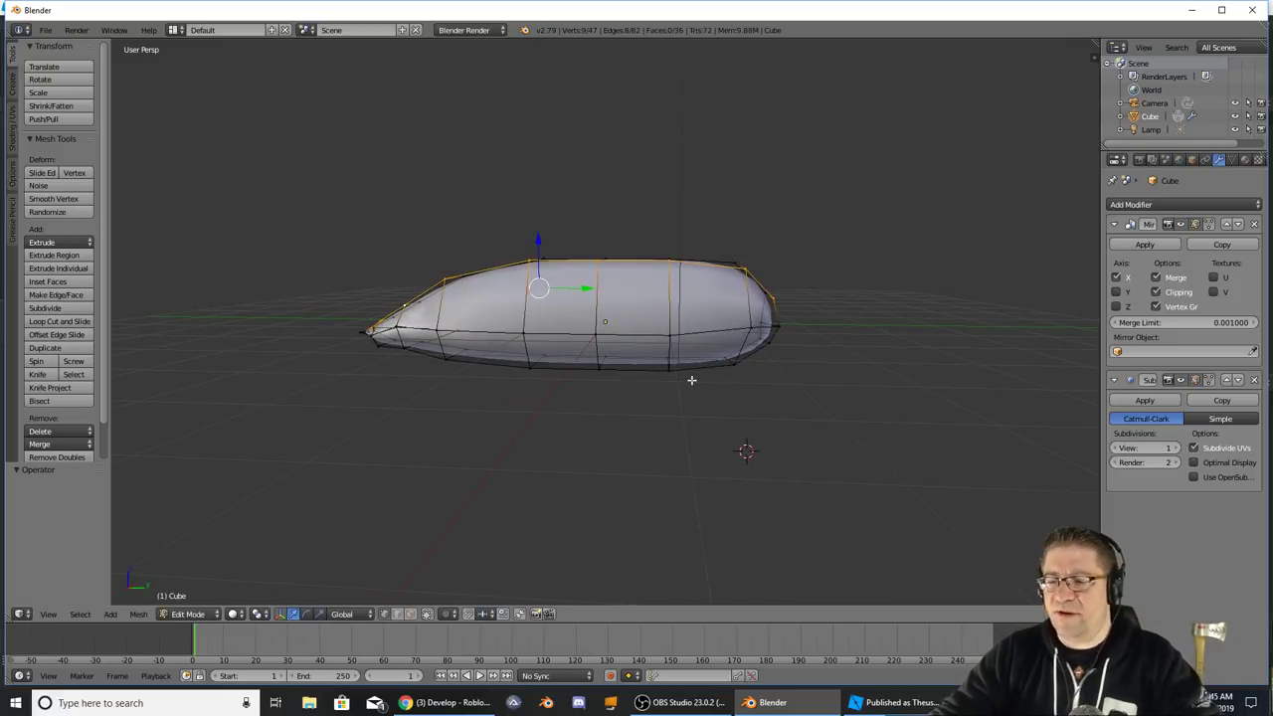
middle_drag(688, 325, 779, 348)
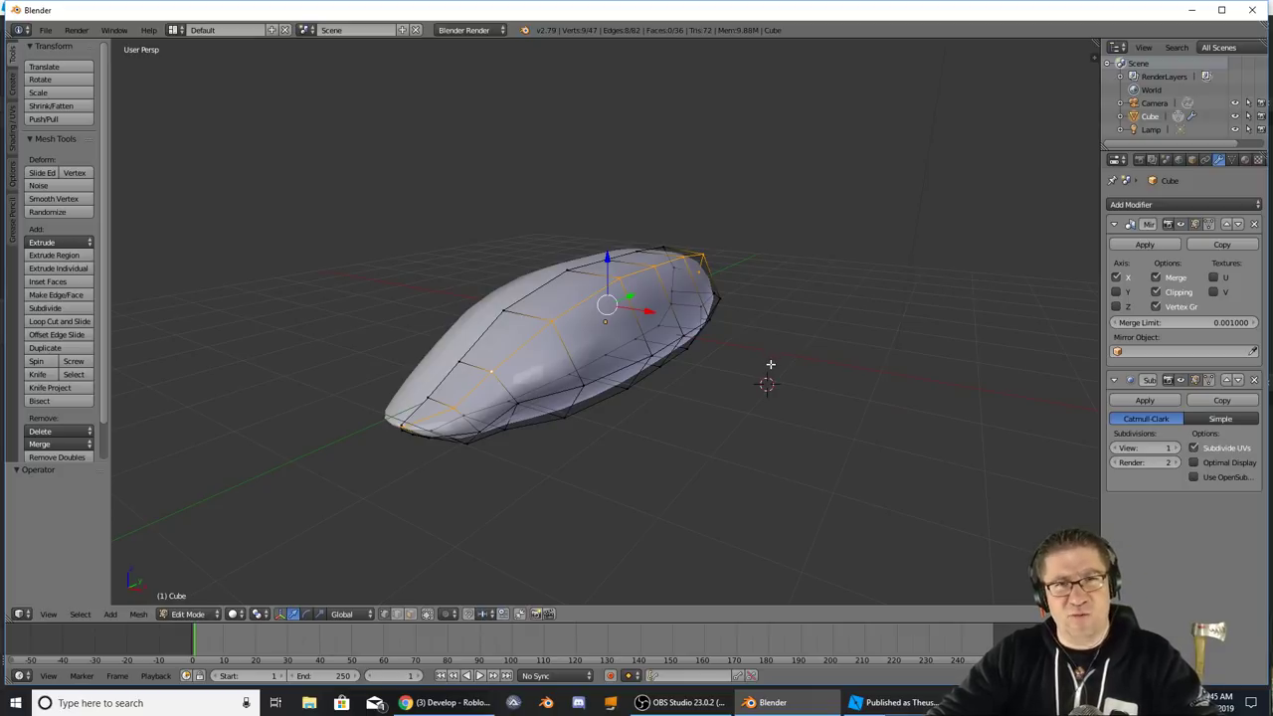
middle_drag(770, 364, 767, 244)
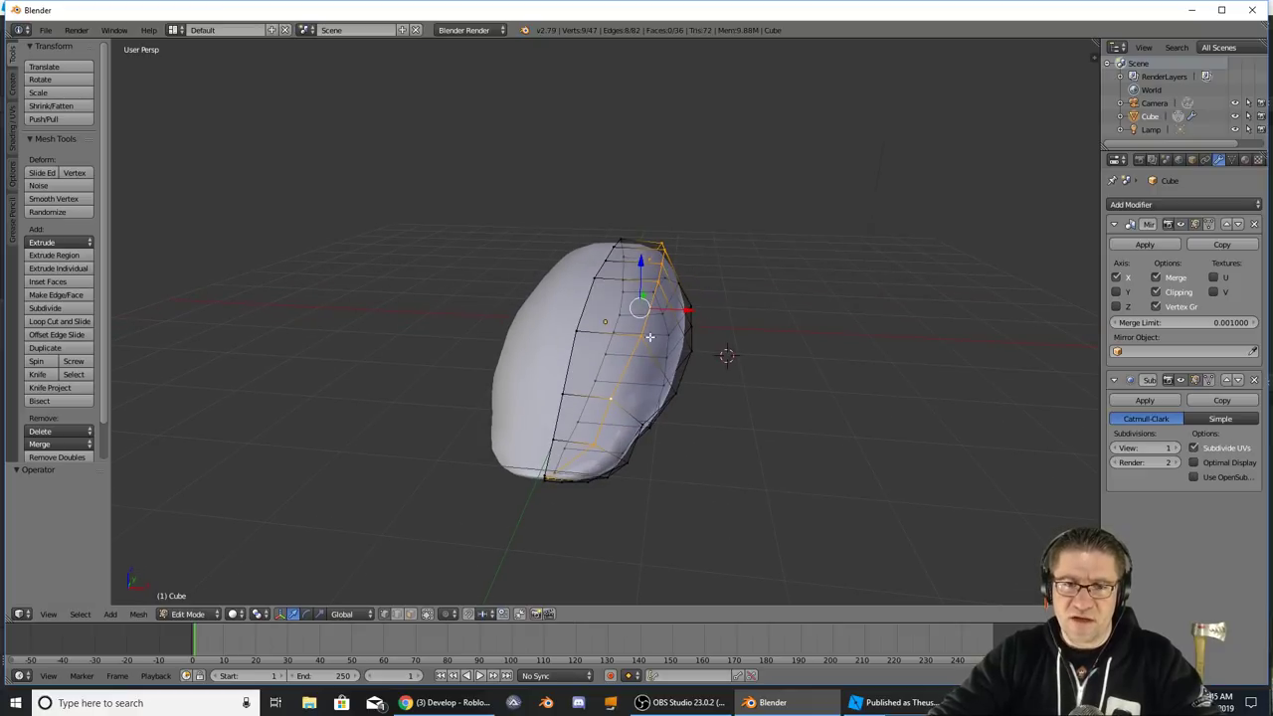
right_click(640, 335)
key(g)
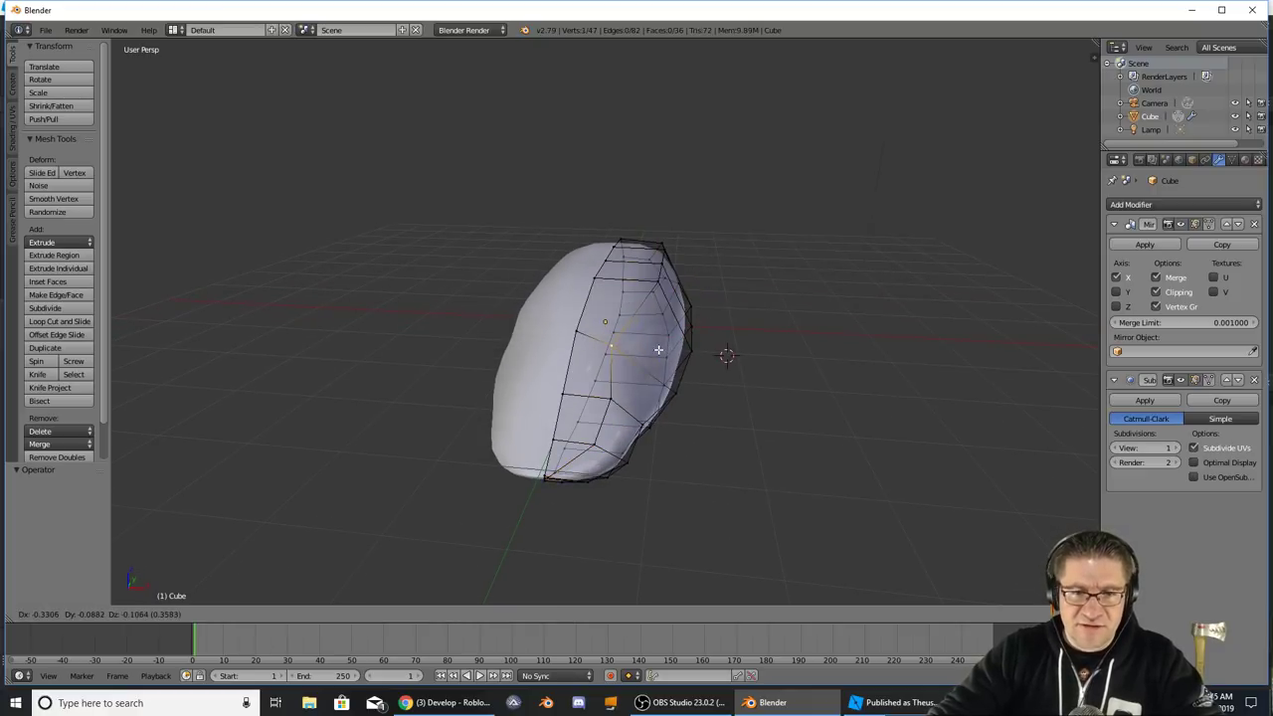
click(664, 345)
key(g)
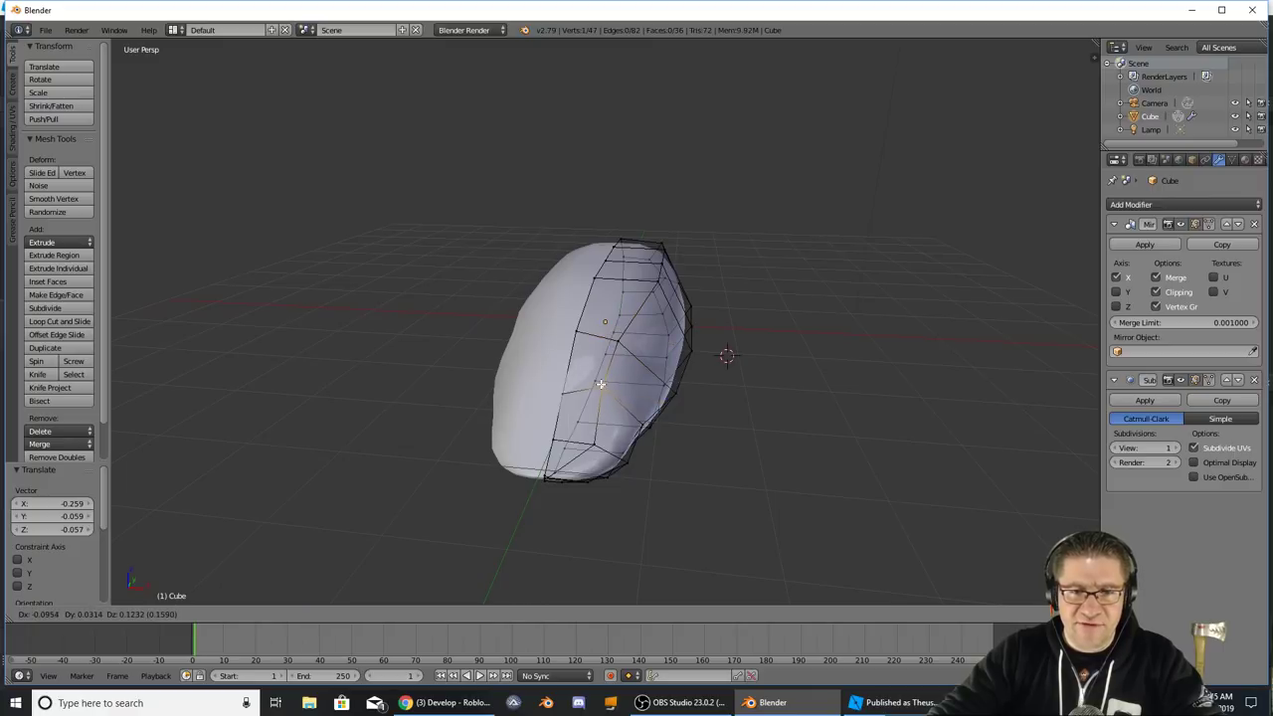
click(602, 382)
middle_drag(603, 378, 488, 347)
key(g)
click(628, 358)
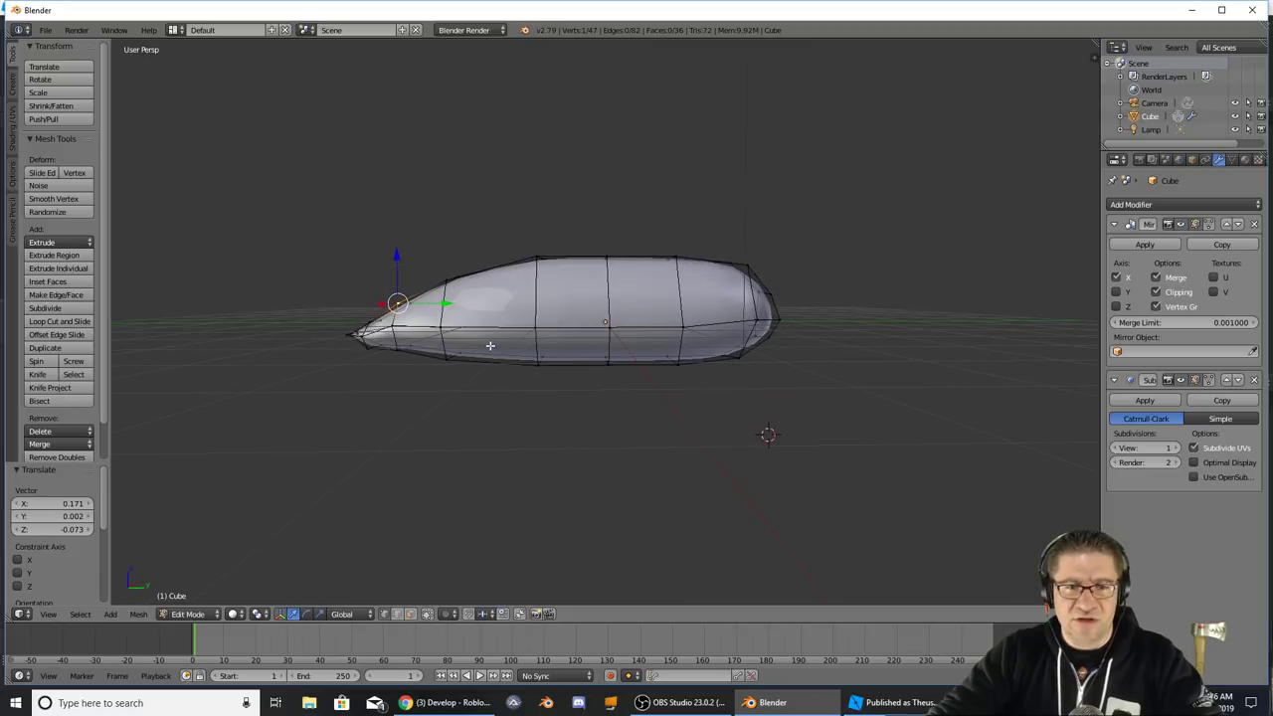
- Extrude three lower side faces toward the rear outward about 0.48 and rotate them -22° around the Y axis
click(411, 614)
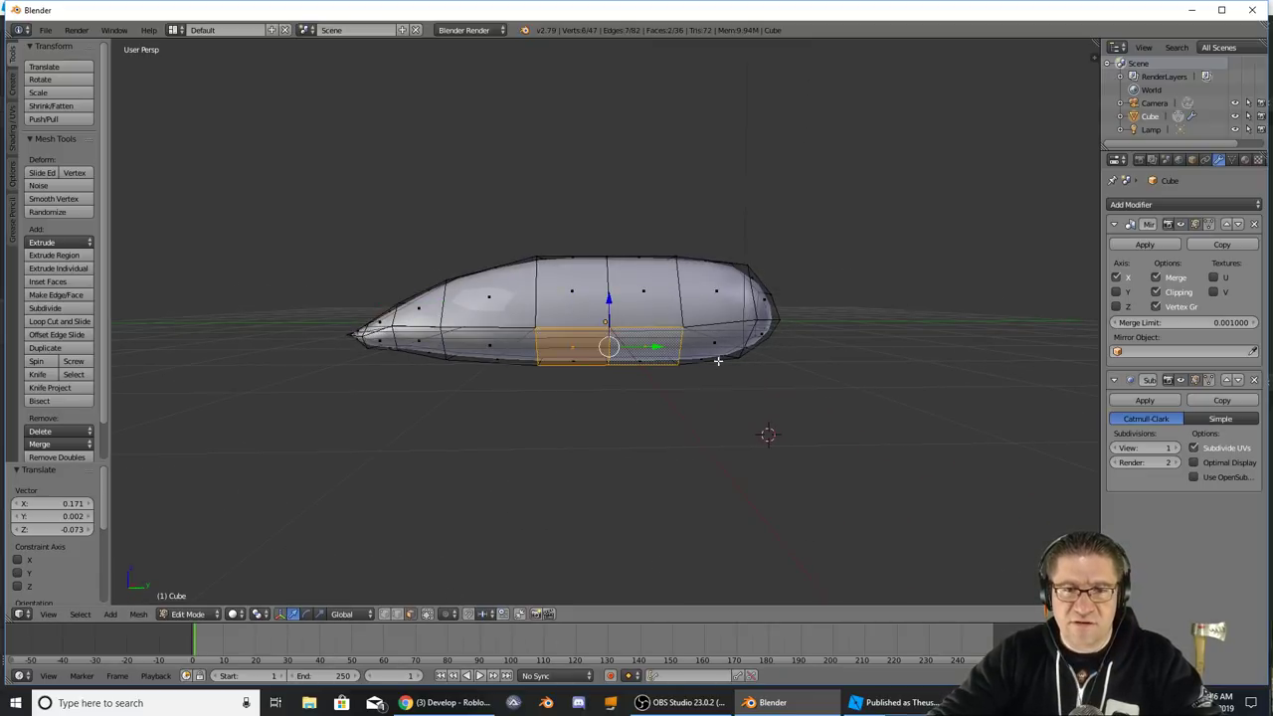
middle_drag(702, 394, 797, 393)
key(e)
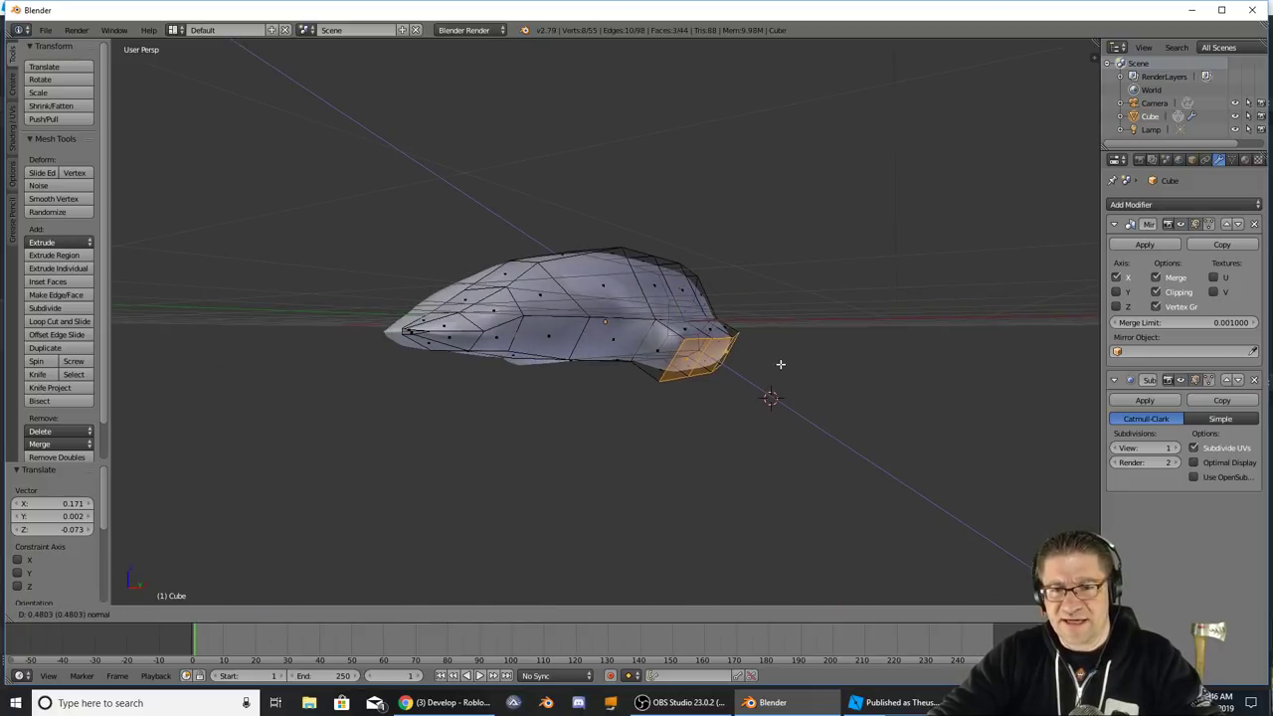
click(780, 364)
key(r)
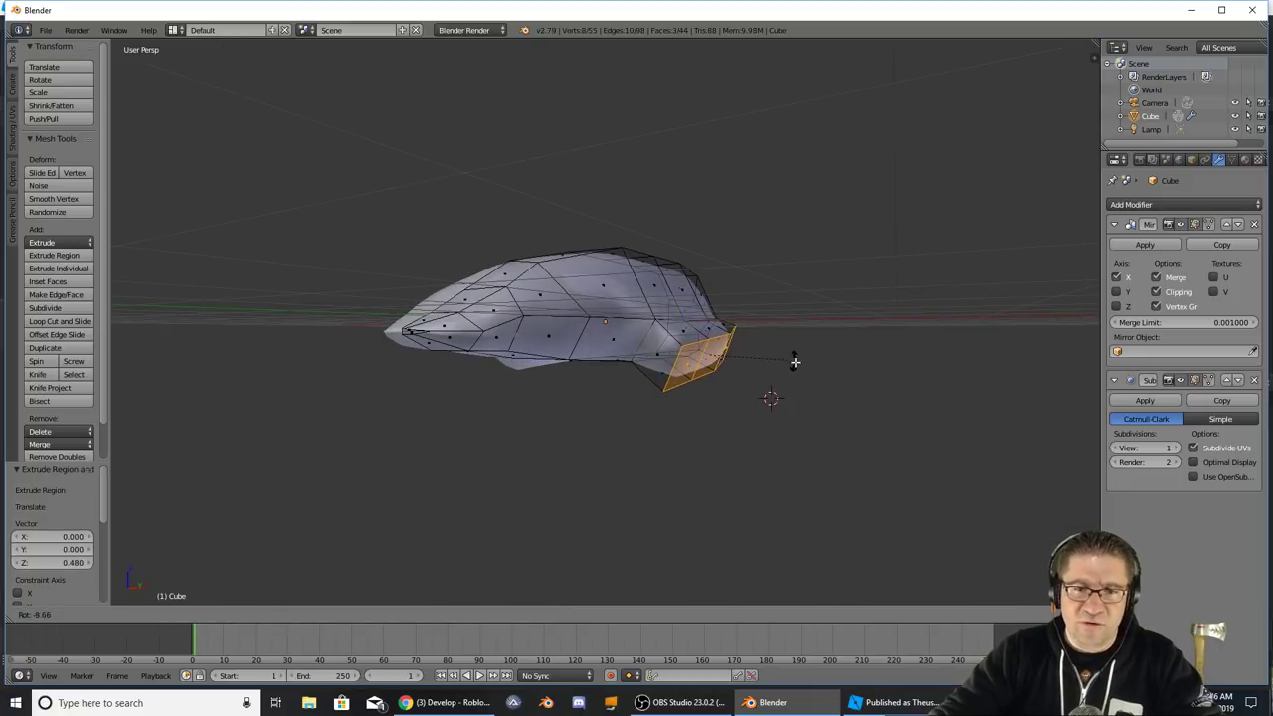
key(x)
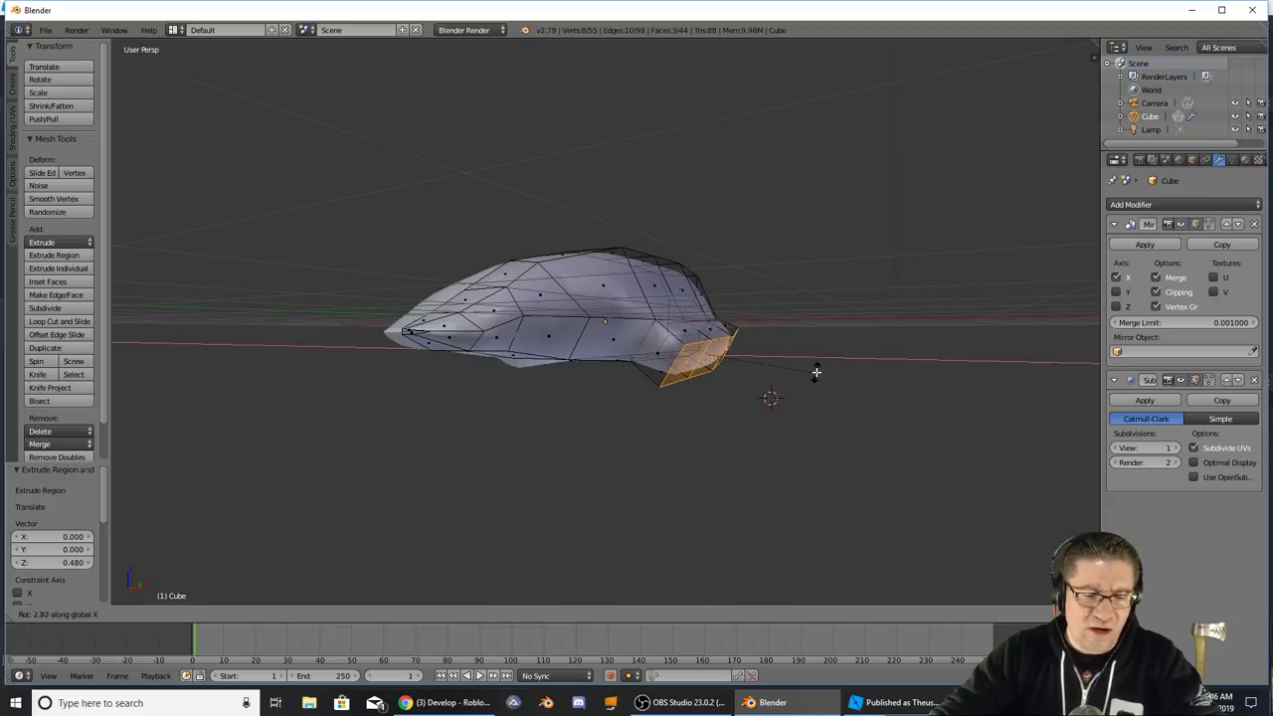
key(y)
click(799, 338)
- Extrude the rotated side faces outward again and scale them uniformly to about 0.831
key(e)
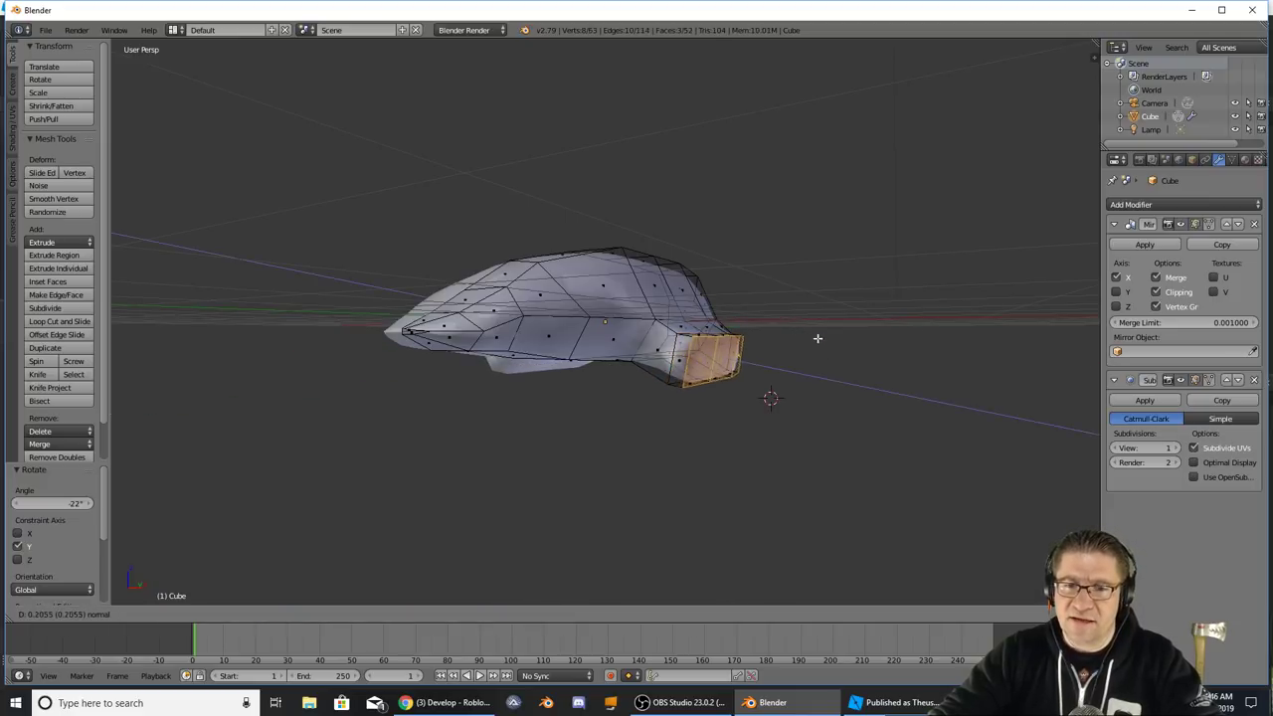
key(s)
click(826, 344)
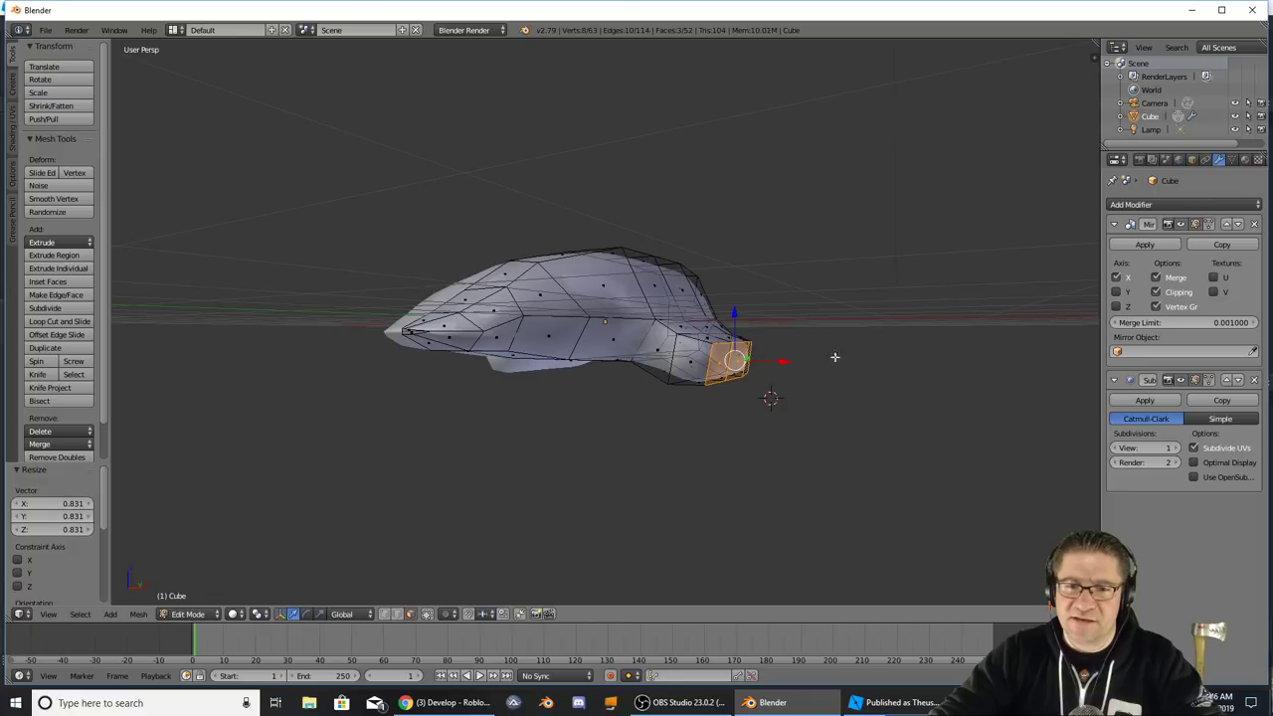
- Rotate the wing's end faces about -19.9° around the Y axis and extrude them outward about 0.684
key(r)
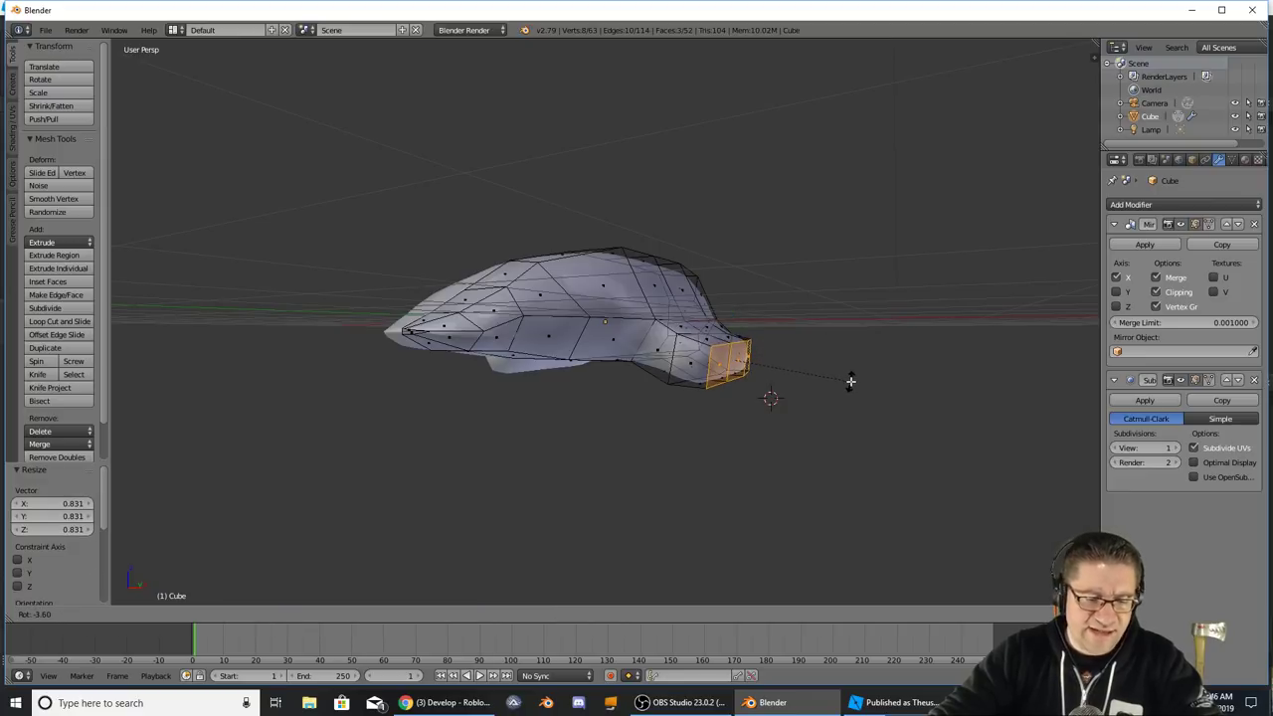
key(y)
click(836, 350)
key(g)
key(z)
key(z)
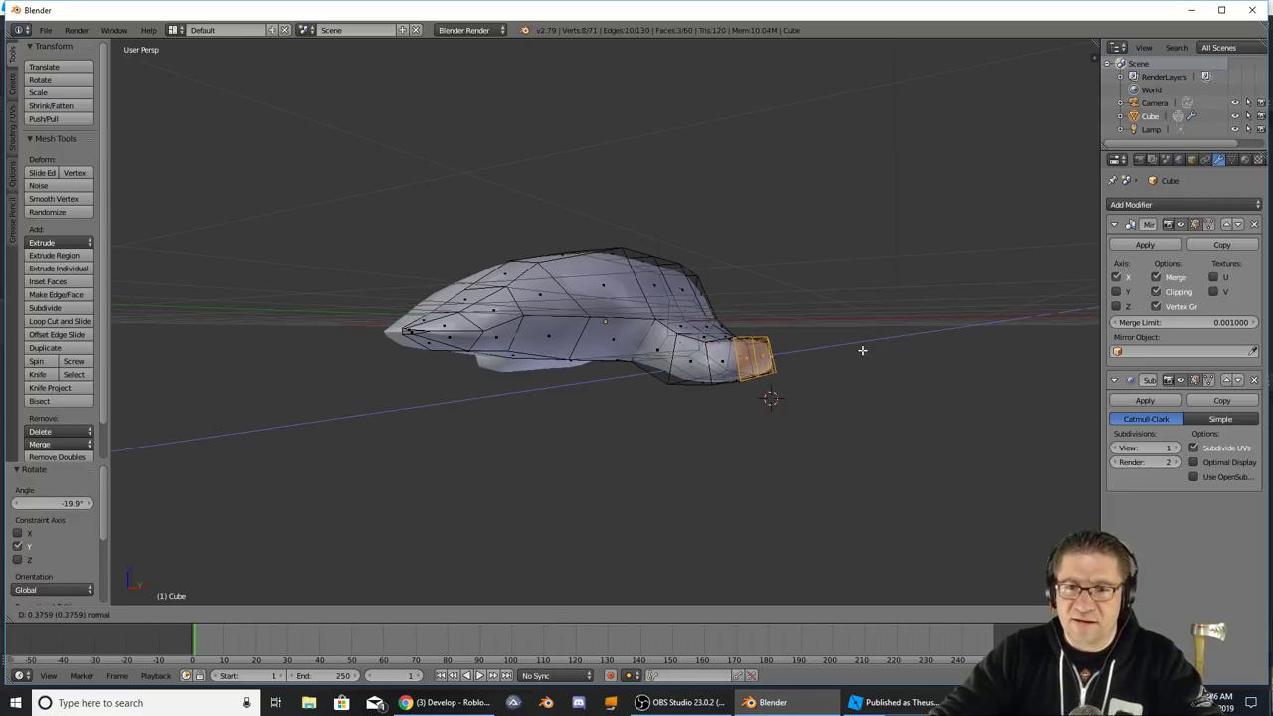
click(880, 346)
- Shift the wing's end faces about 0.286 toward the nose and extrude them outward again about 0.504
middle_drag(886, 344, 783, 395)
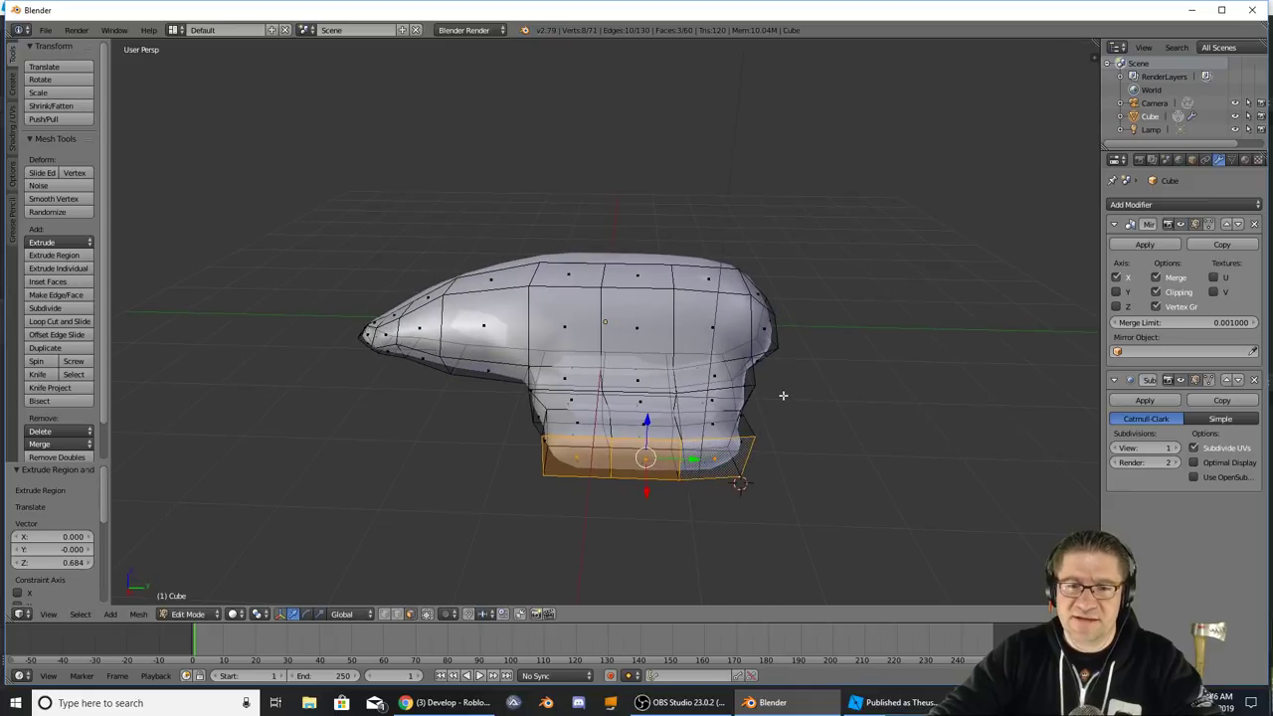
key(g)
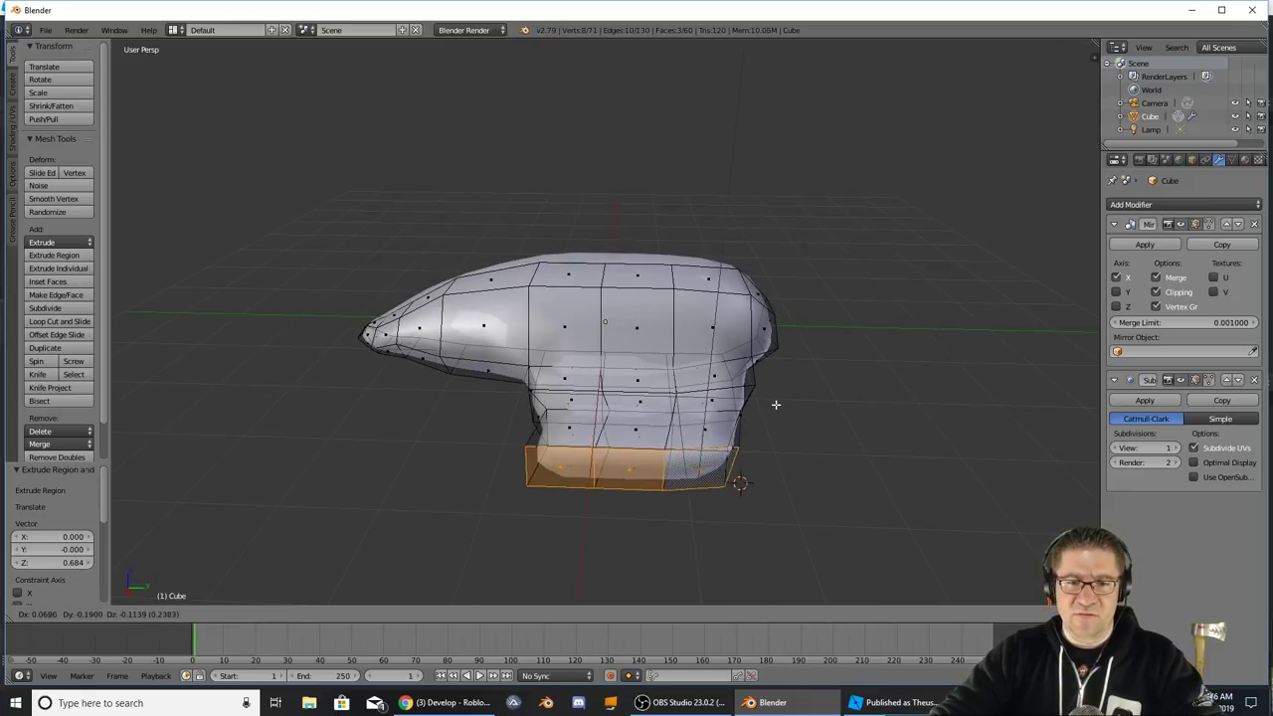
click(769, 401)
middle_drag(770, 398, 774, 433)
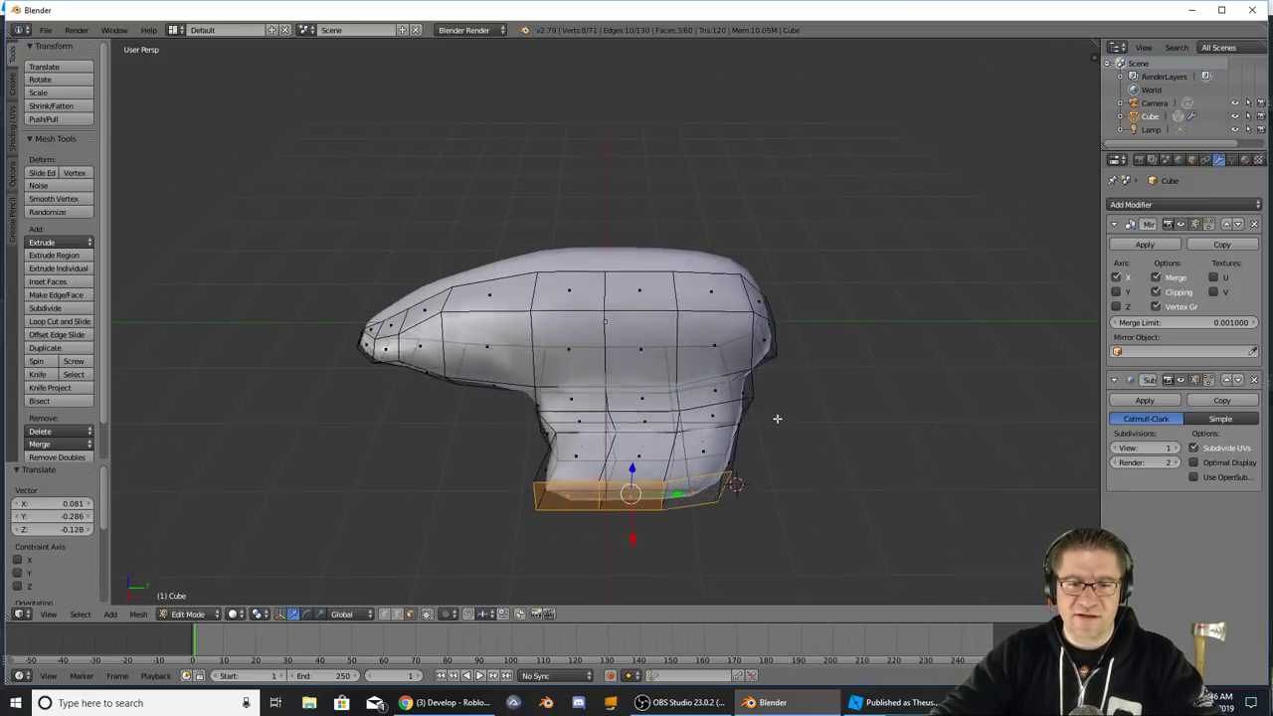
key(e)
click(774, 451)
- Sweep the newly extruded wing tip faces farther toward the nose and scale them uniformly to about 0.839
key(g)
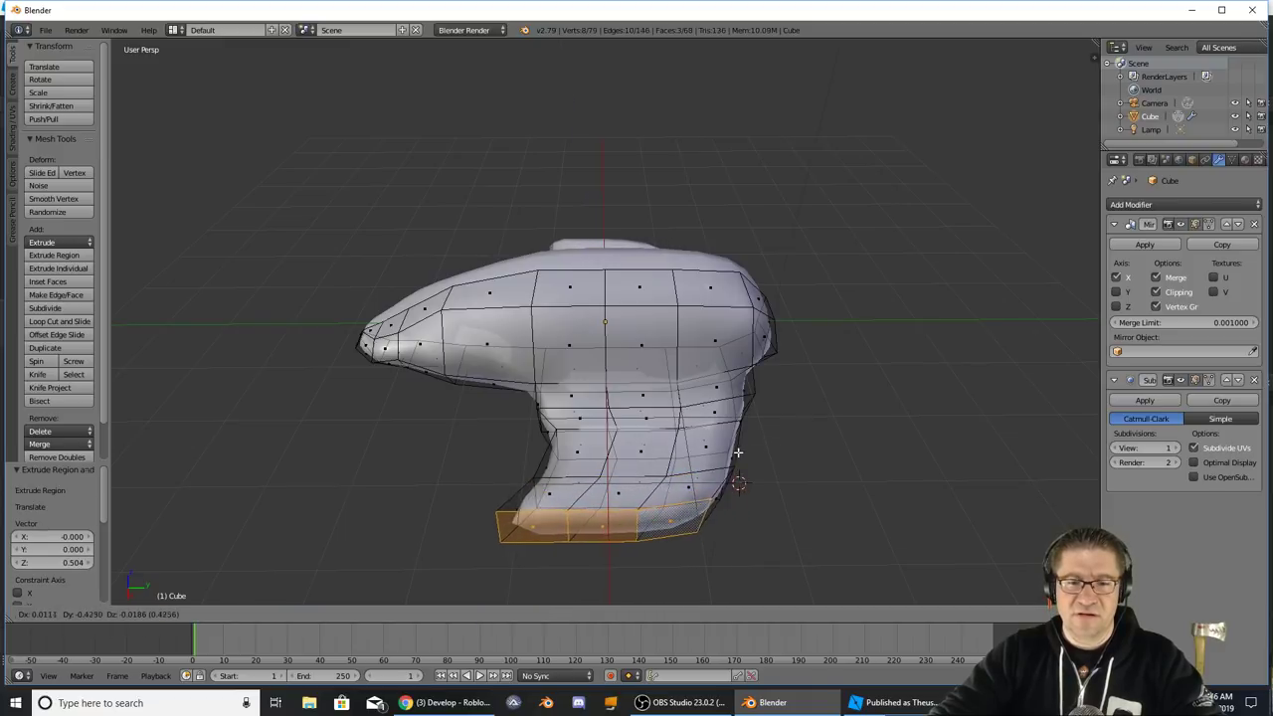
click(753, 454)
key(s)
click(727, 460)
- Select the top and upper side faces of the hull behind the nose and move them about -0.321 in X and -0.207 in Z
middle_drag(727, 459, 731, 419)
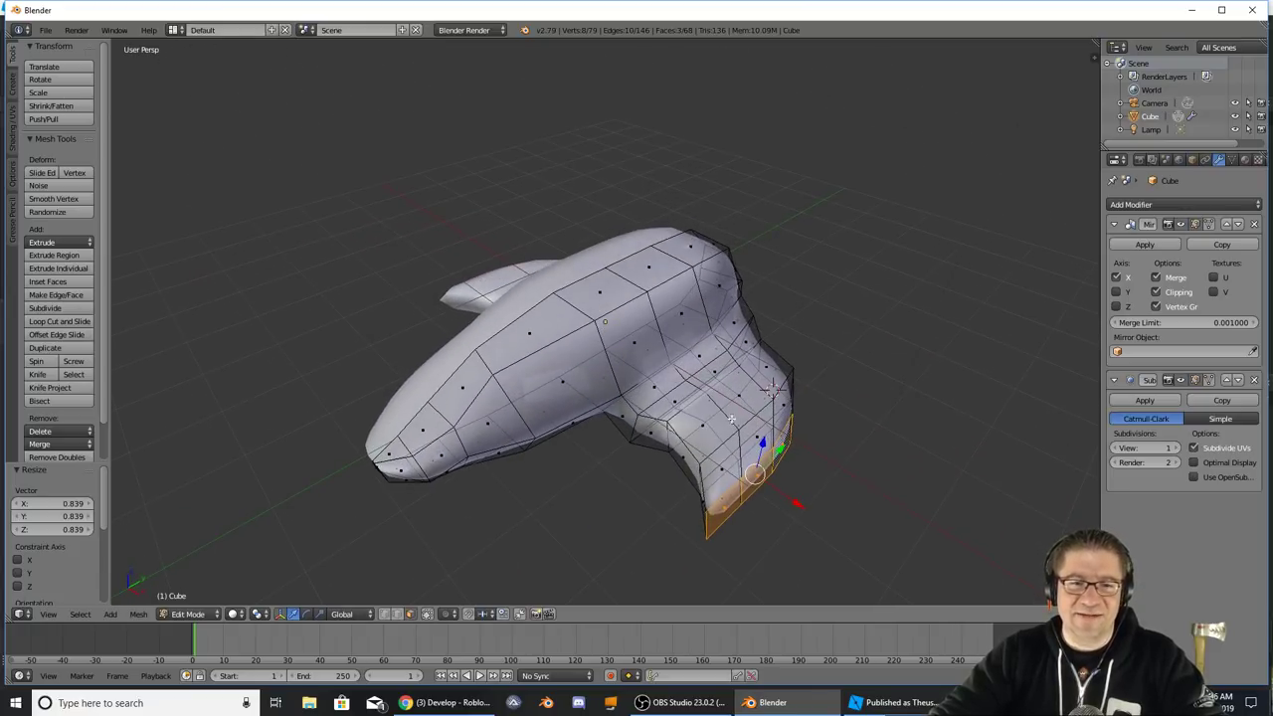
right_click(562, 380)
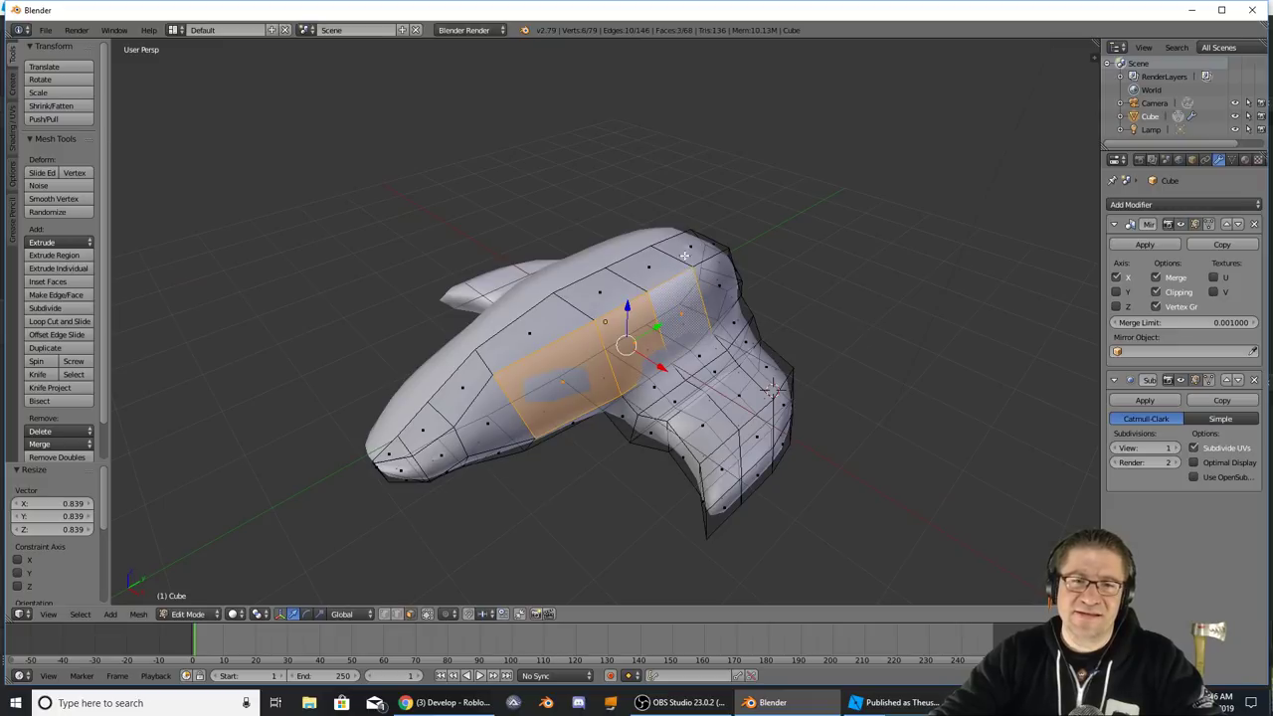
shift+right_click(564, 299)
shift+right_click(587, 328)
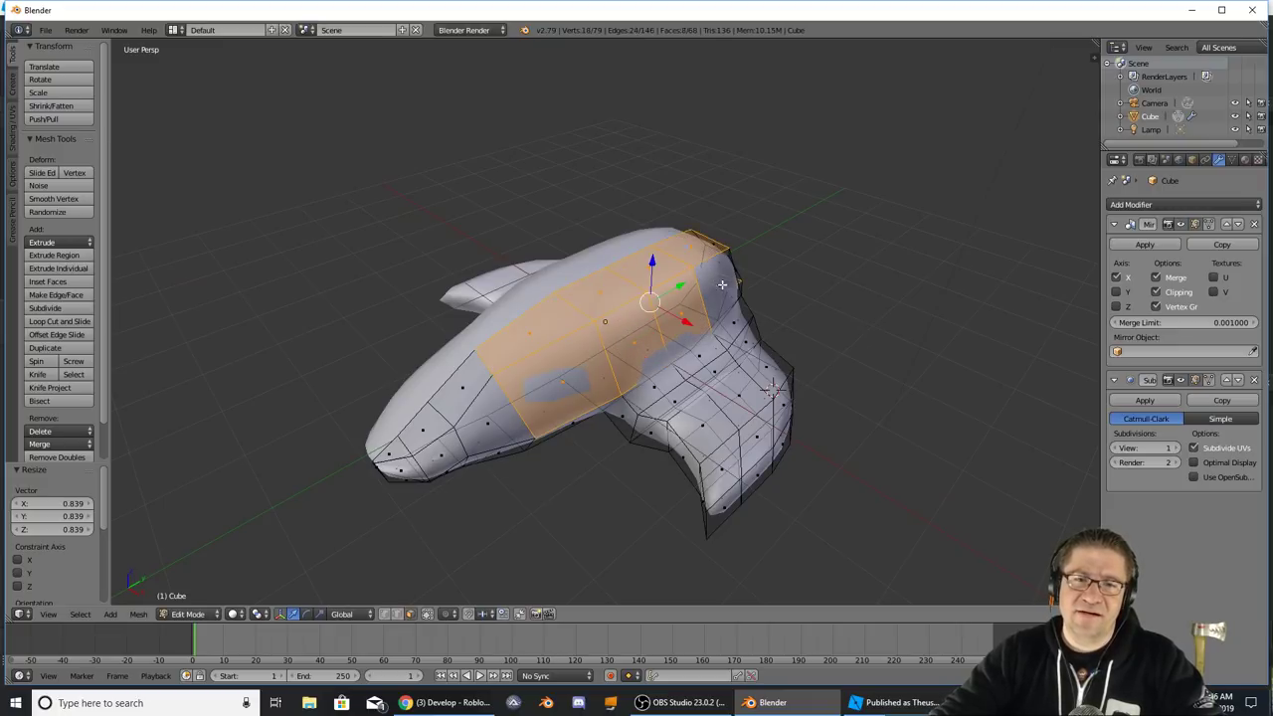
middle_drag(597, 323, 694, 380)
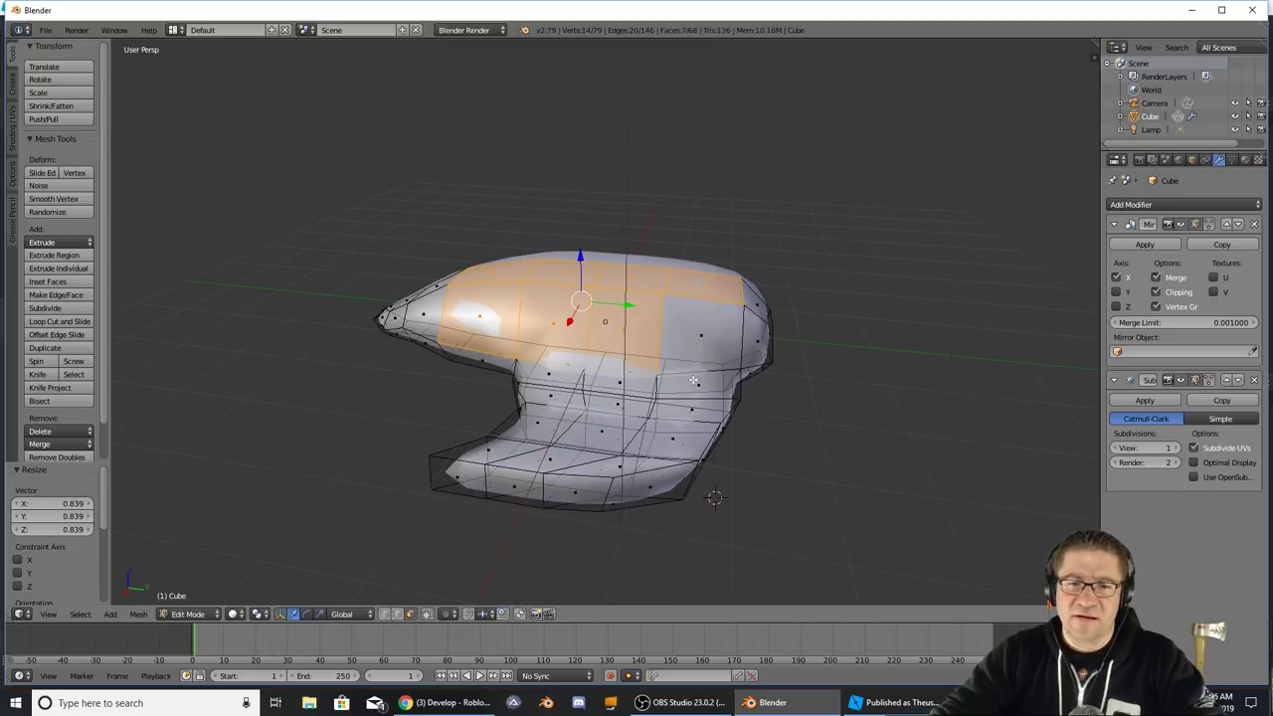
middle_drag(699, 331, 796, 294)
key(g)
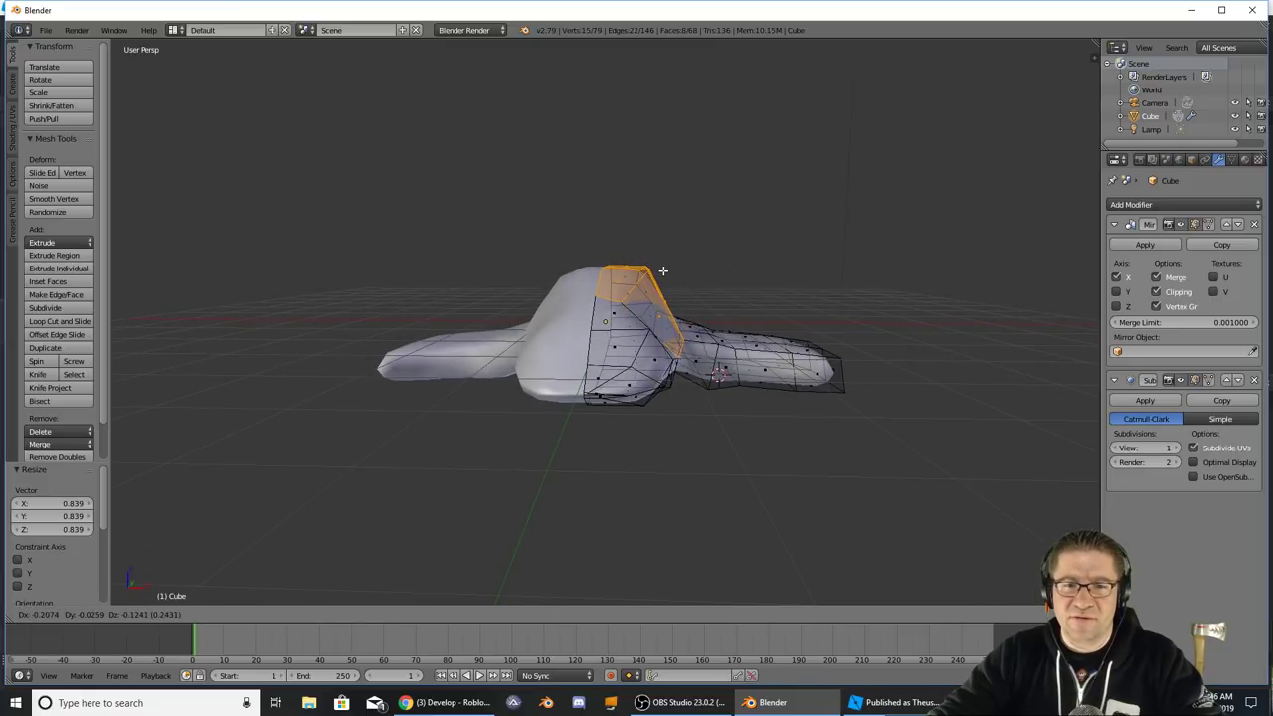
click(656, 275)
- Shift the selected upper hull faces slightly outward and up, about 0.184 in X, 0.092 in Y and 0.063 in Z
middle_drag(659, 275, 637, 298)
key(g)
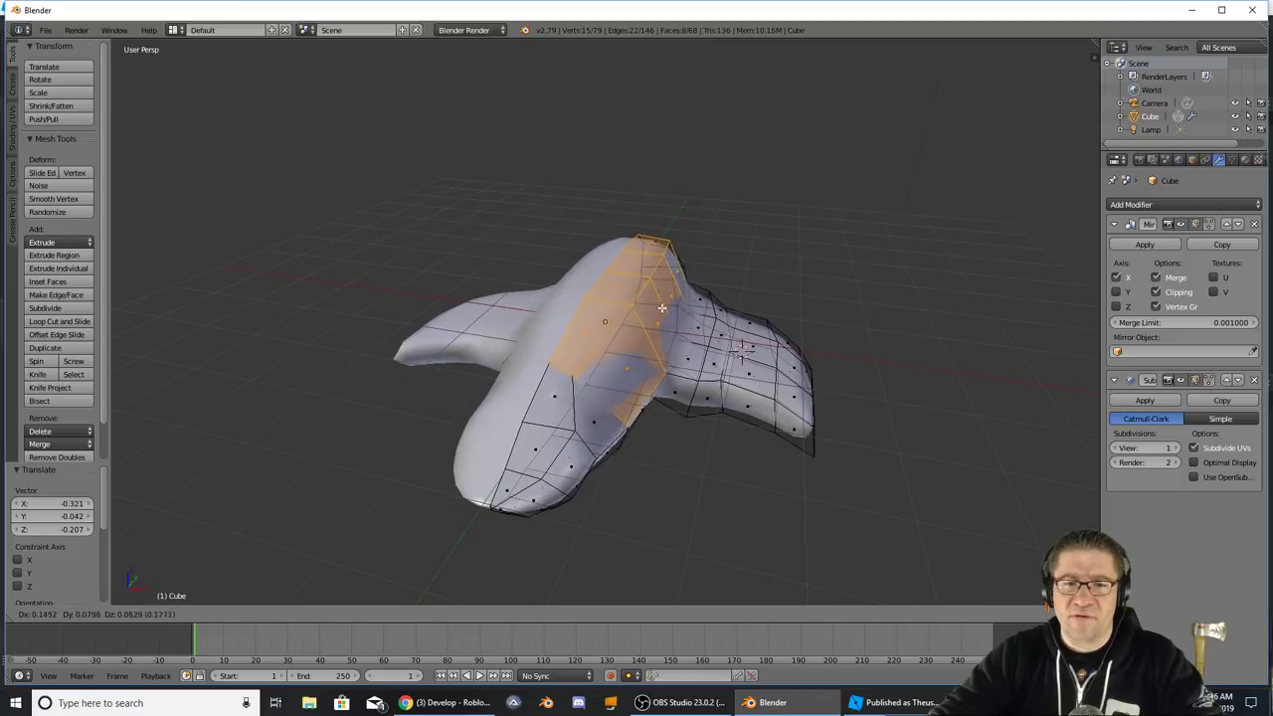
click(662, 308)
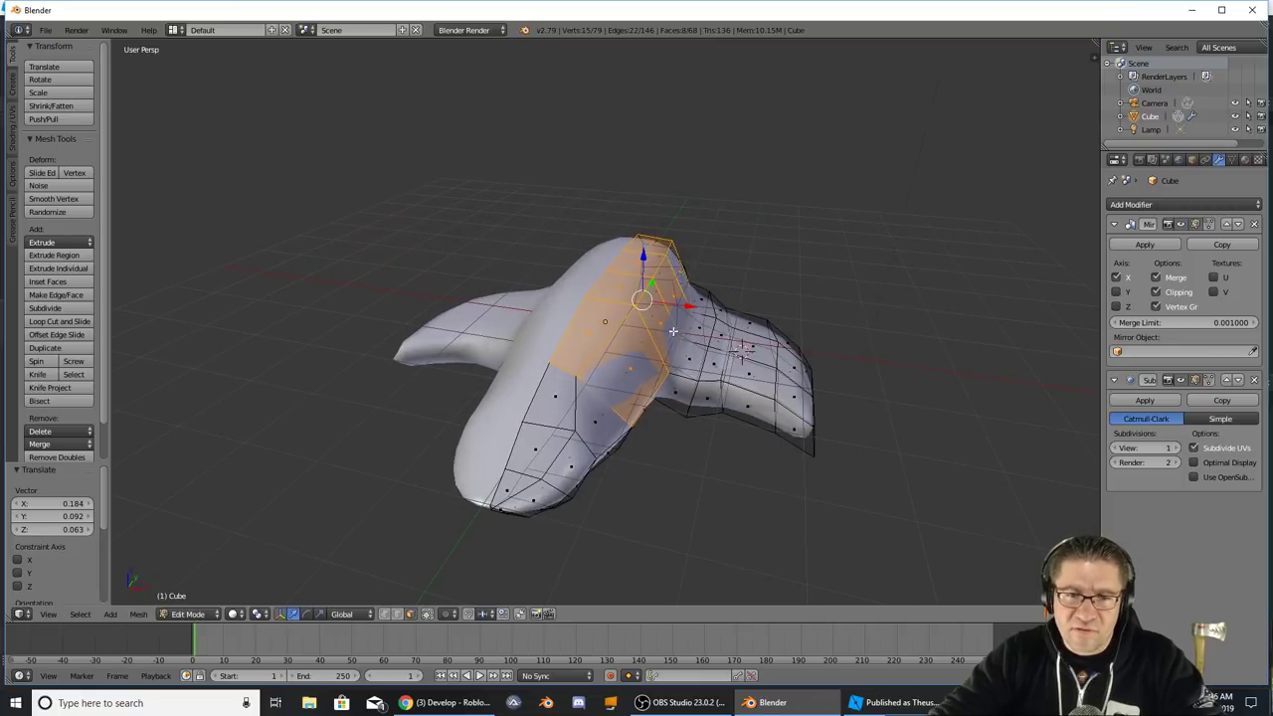
- Scale the selected upper hull faces to about 0.715 along X and about 0.629 along Z
key(s)
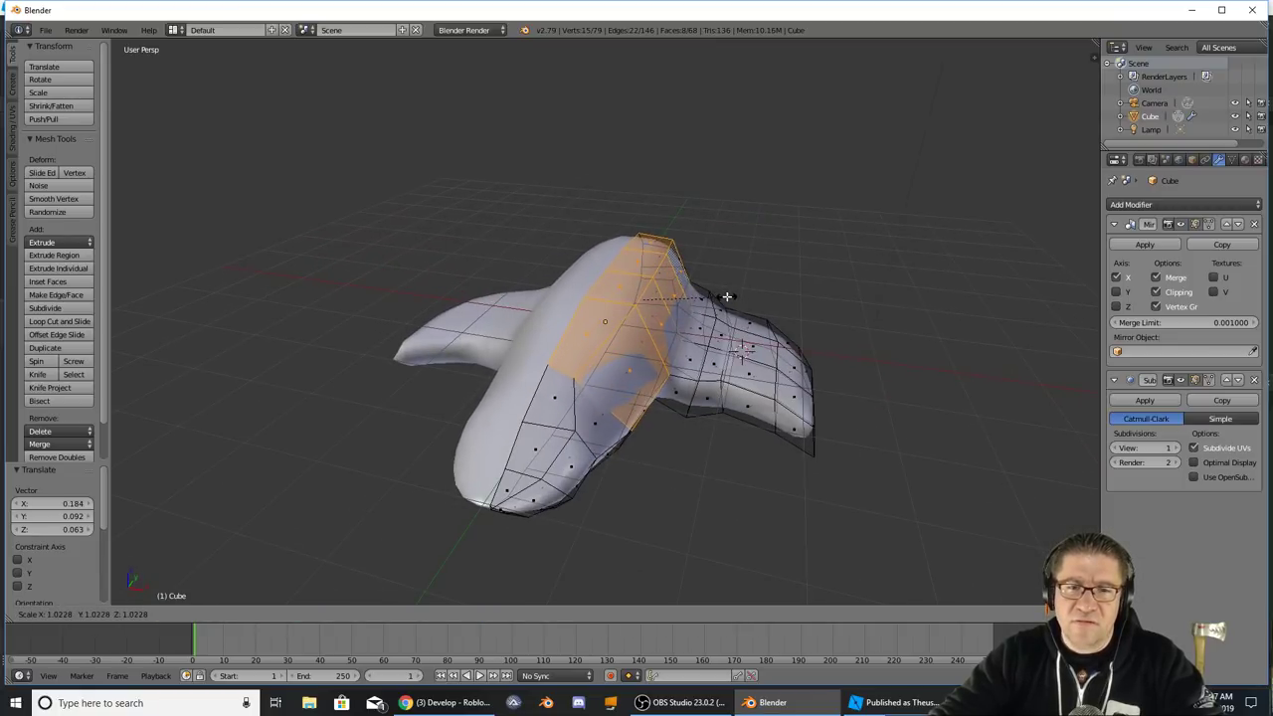
key(x)
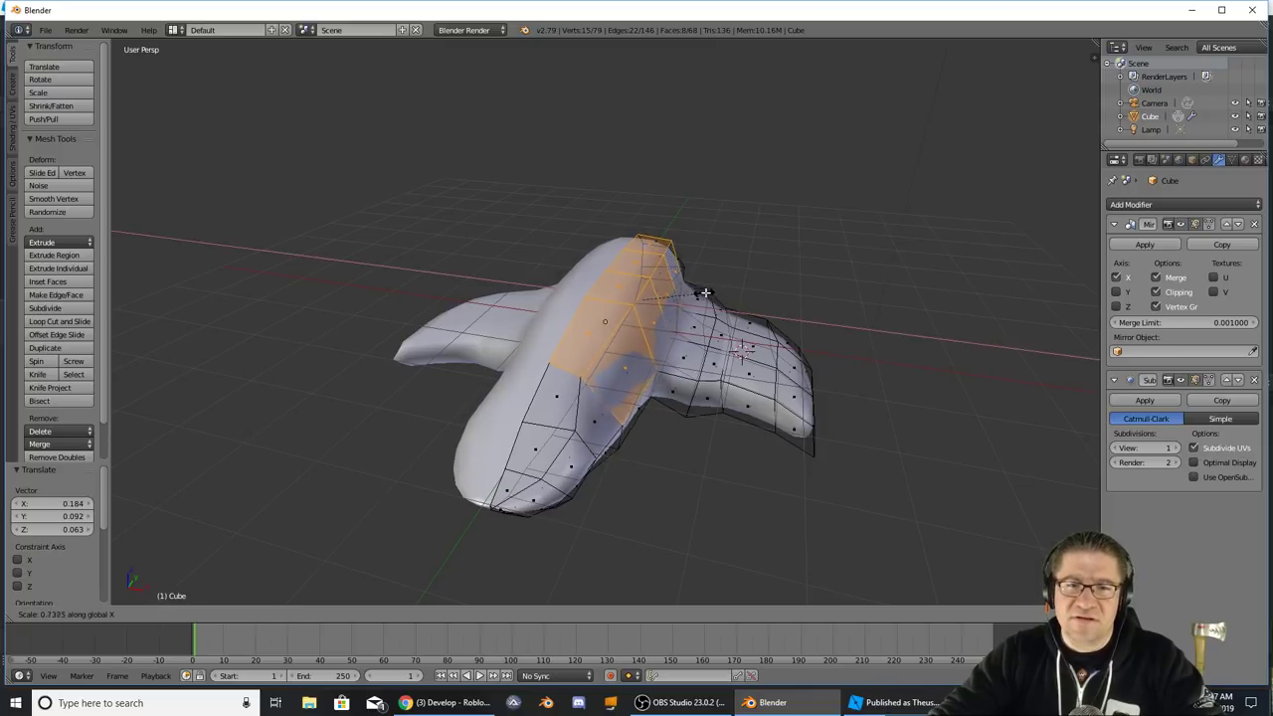
click(701, 293)
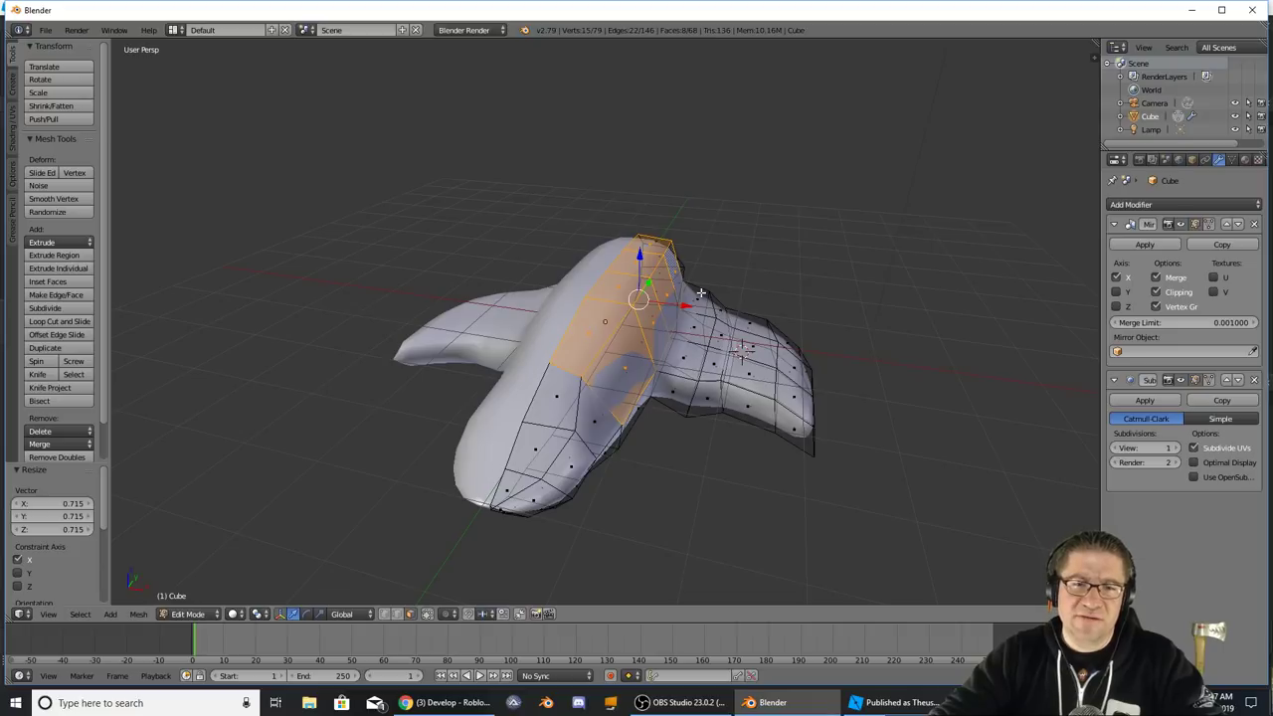
key(x)
key(Escape)
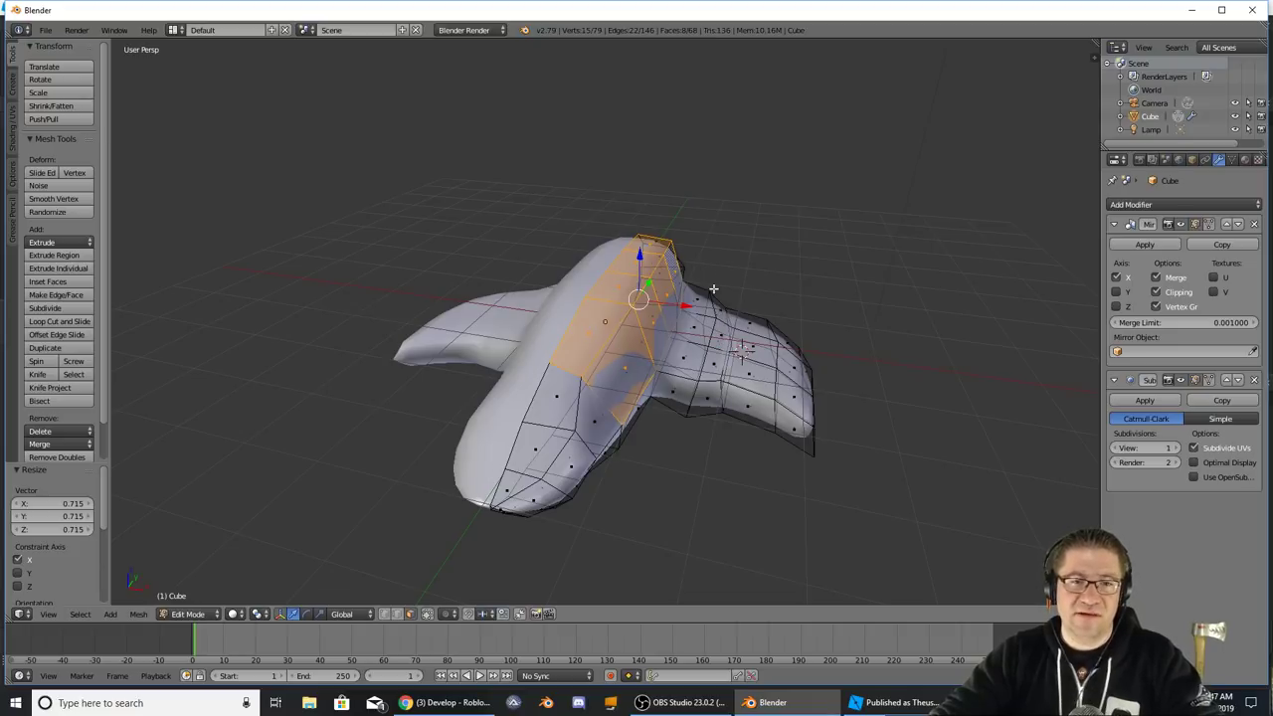
key(s)
key(z)
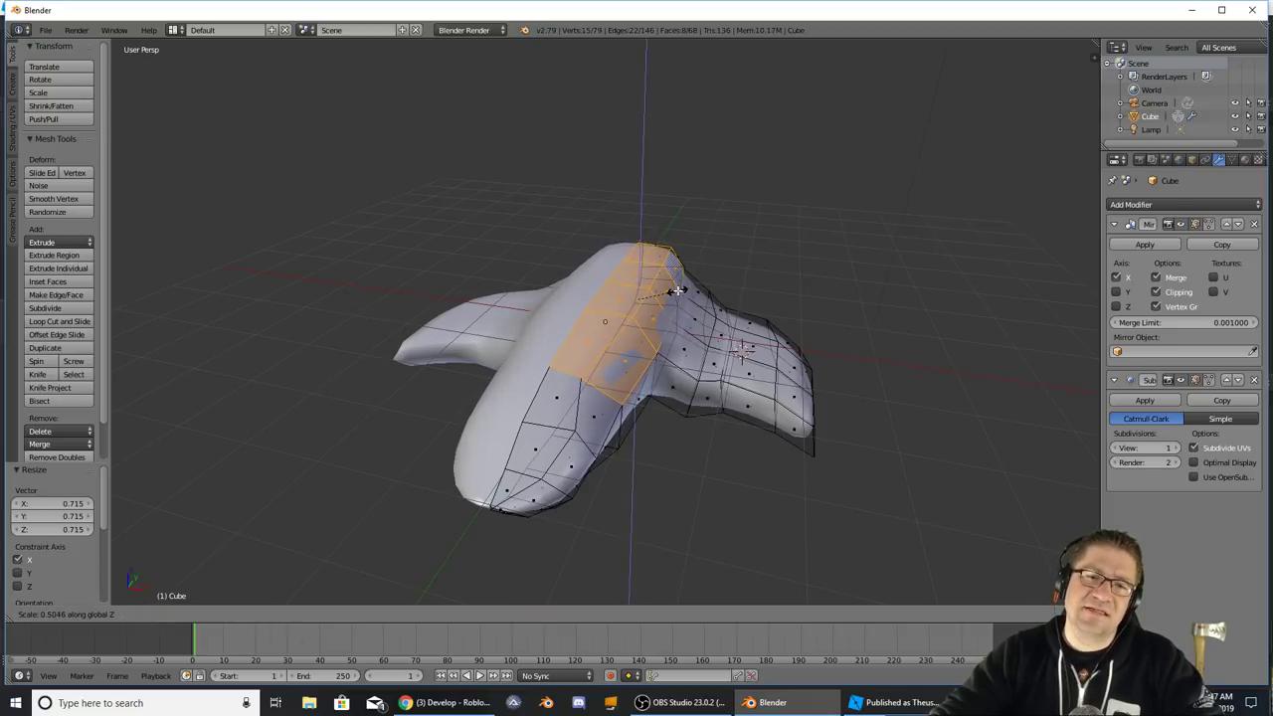
click(685, 289)
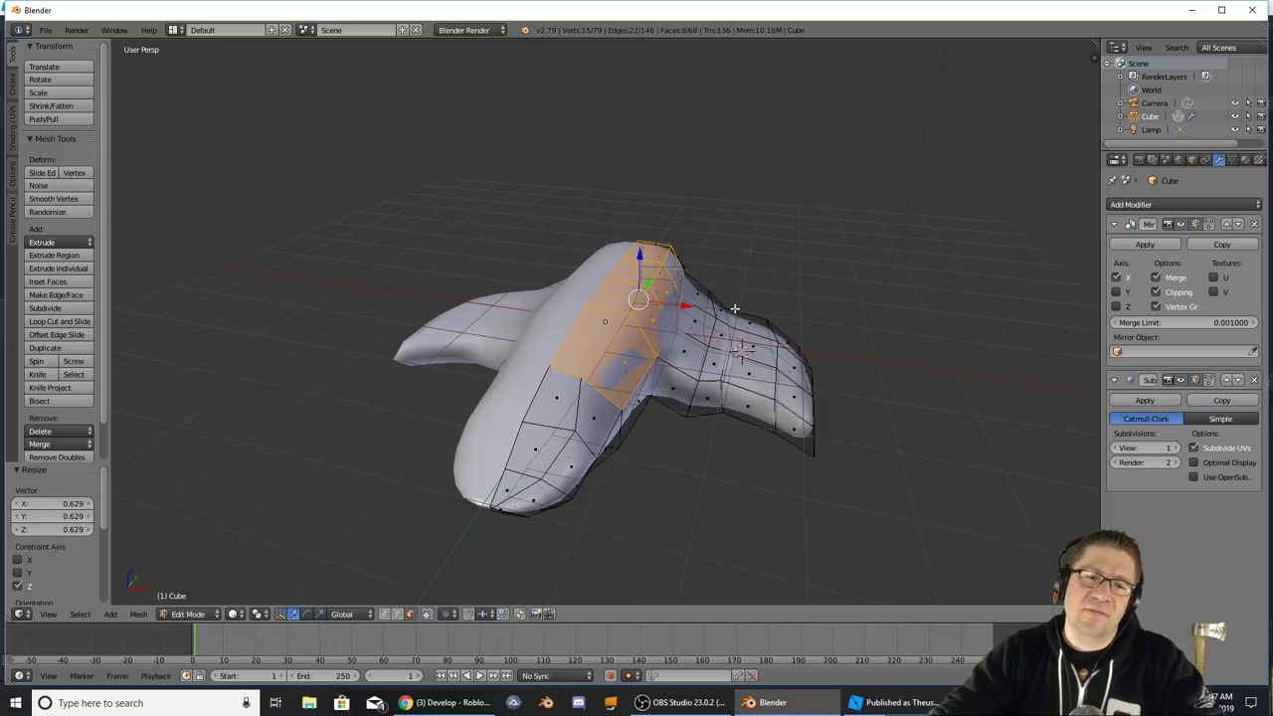
- Move vertices along the side of the nose inward to narrow it, by about 0.190 and 0.151 along X
middle_drag(734, 310, 760, 372)
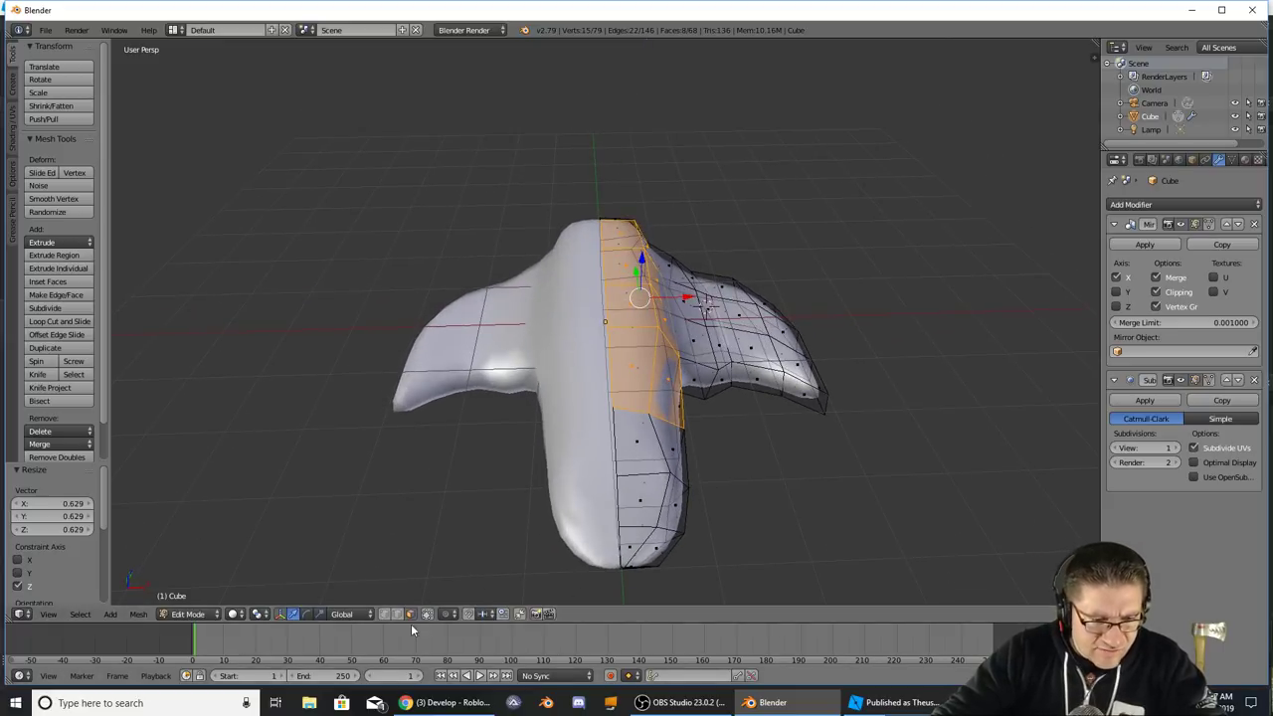
right_click(684, 535)
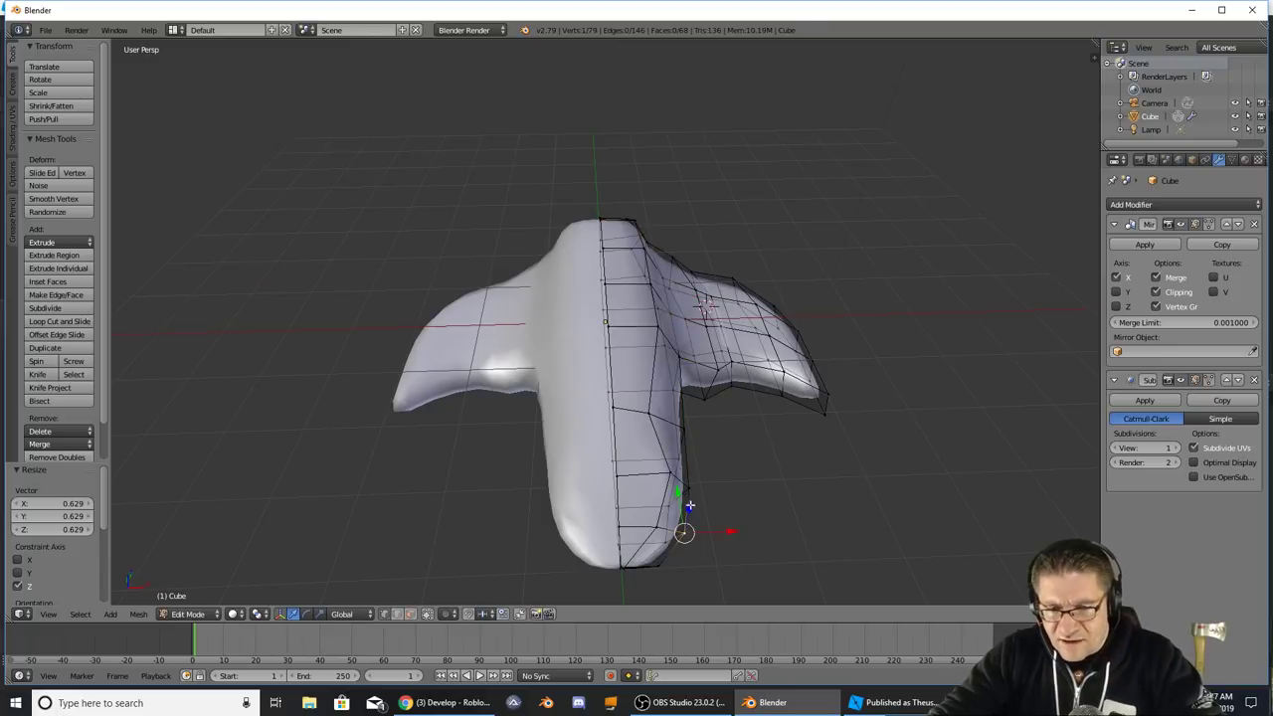
key(g)
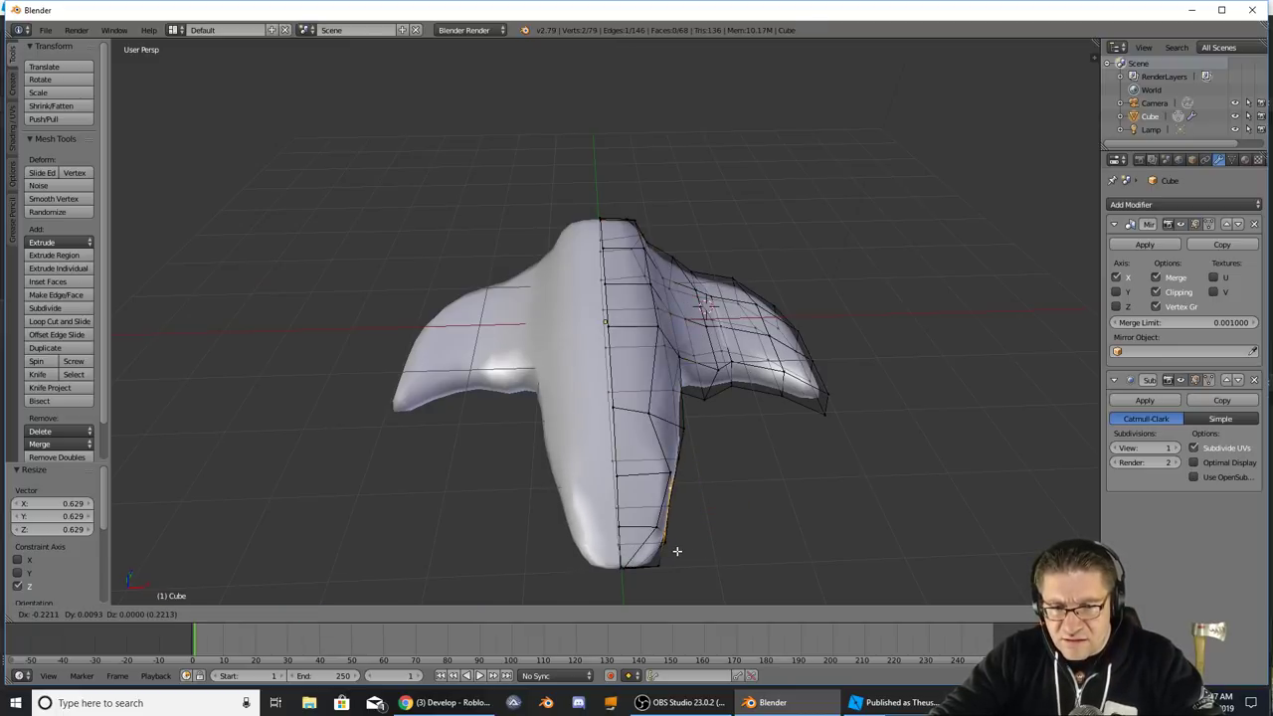
click(678, 548)
middle_drag(679, 548, 661, 506)
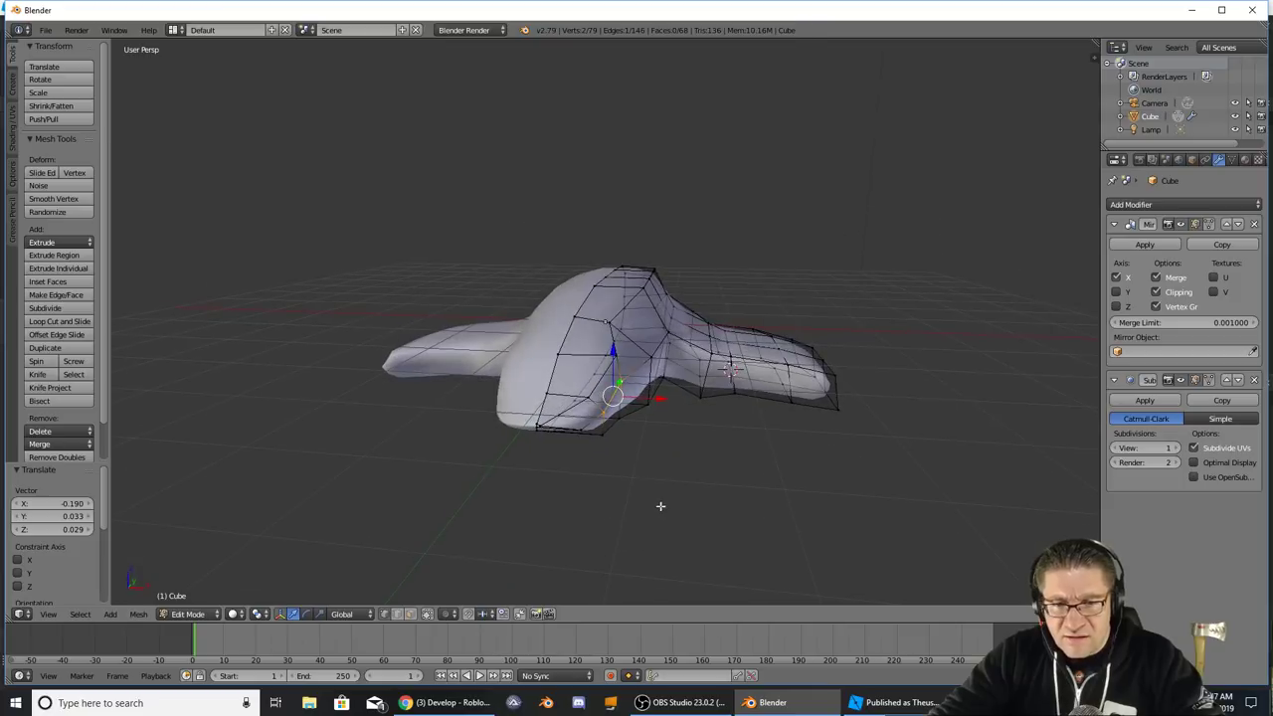
middle_drag(605, 440, 675, 494)
key(g)
click(685, 505)
drag(629, 397, 616, 398)
middle_drag(614, 438, 564, 419)
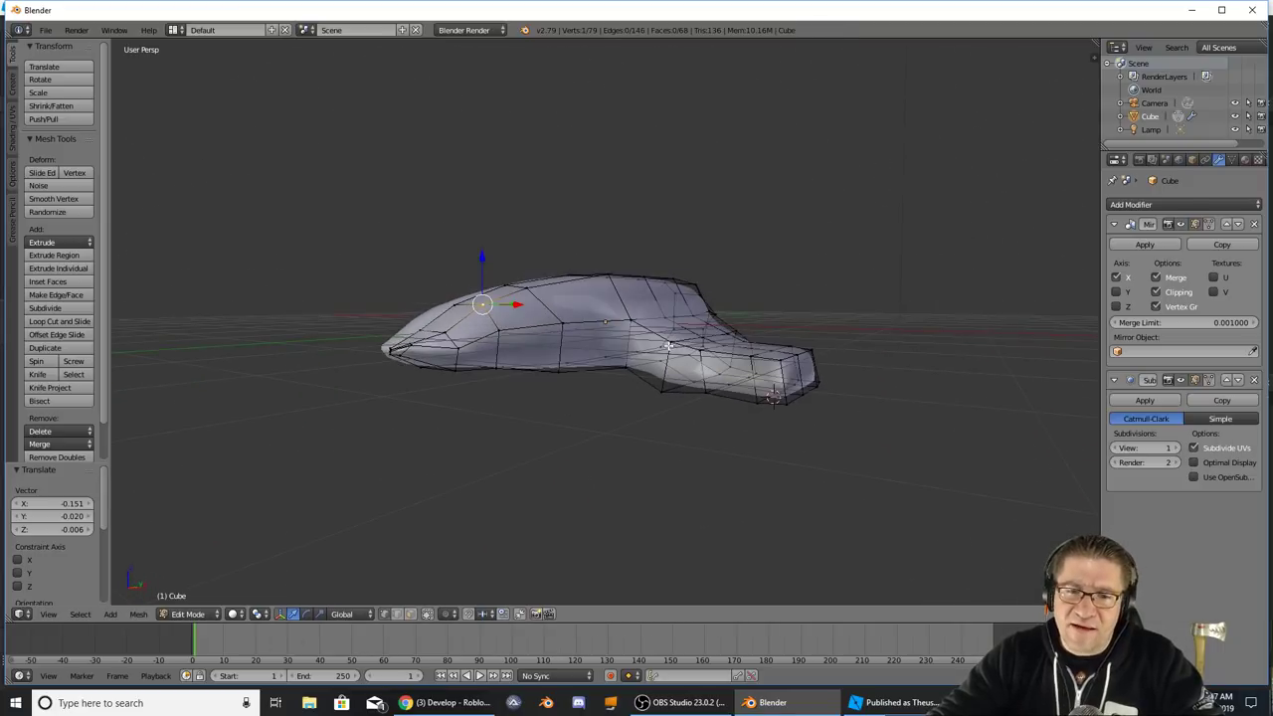
- Move short vertical edges of the wing toward the rear, by about 0.387 and 0.177 along Y
middle_drag(672, 394, 675, 478)
key(g)
click(618, 432)
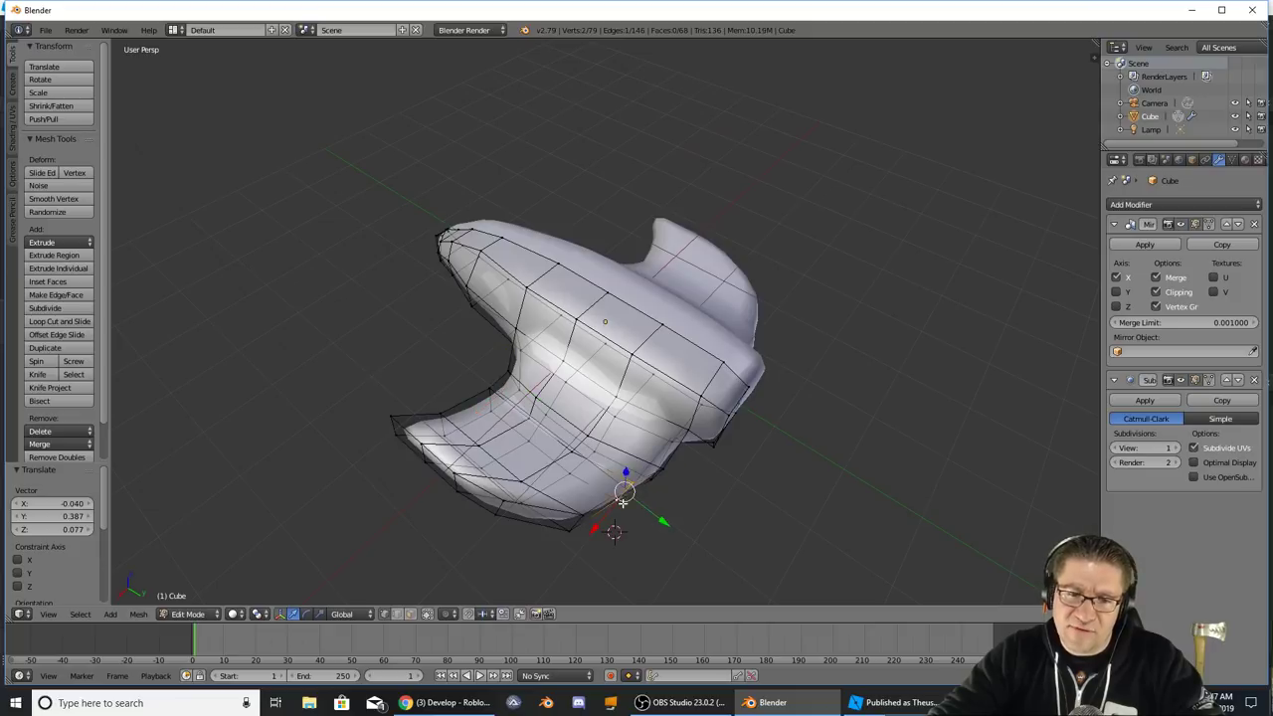
drag(623, 500, 640, 513)
- Pull two short edges on the wing's front side rearward, about 0.319 and 0.211 along Y, to thin the wing
middle_drag(640, 512, 707, 503)
drag(614, 444, 620, 441)
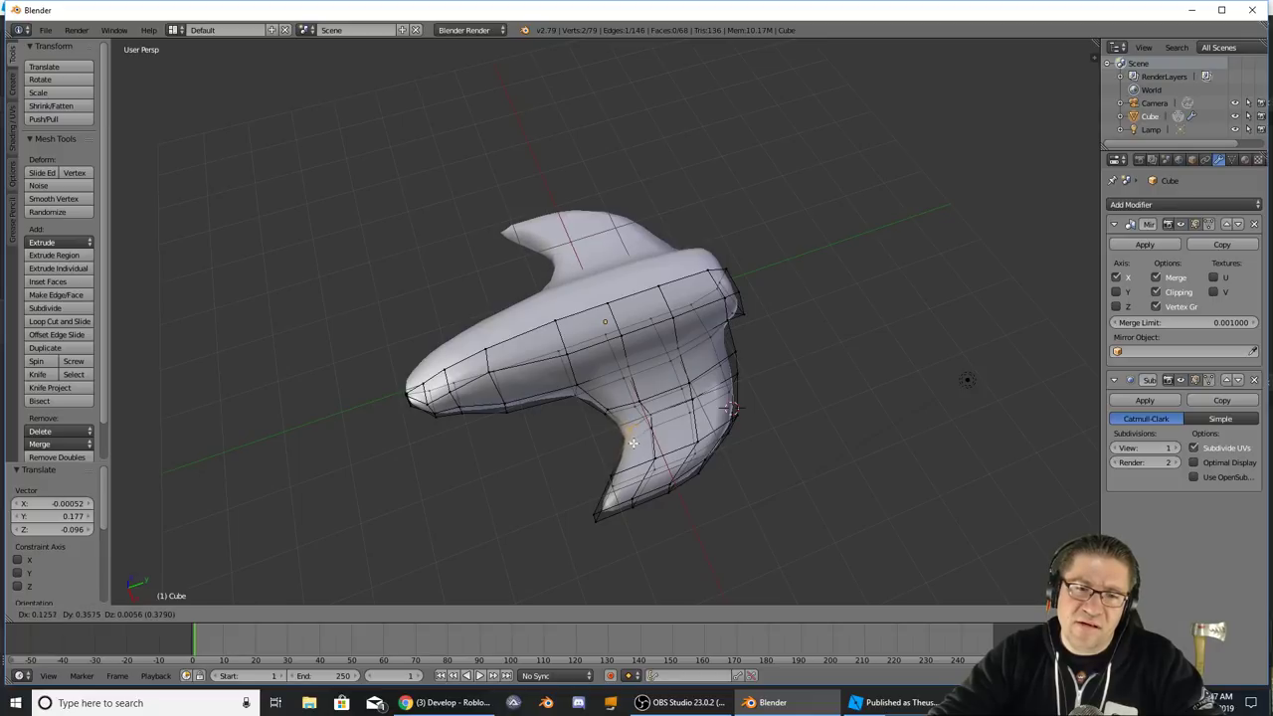
click(630, 444)
middle_drag(631, 443, 713, 439)
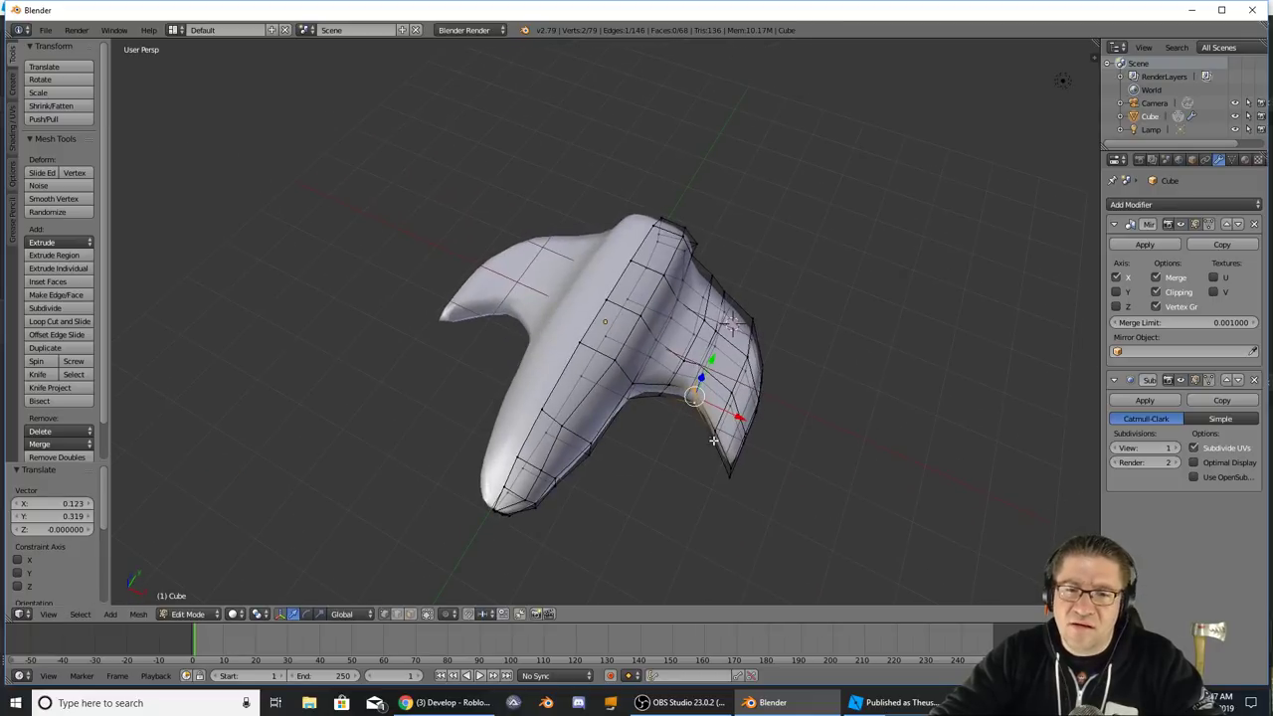
drag(714, 432, 716, 440)
right_click(713, 437)
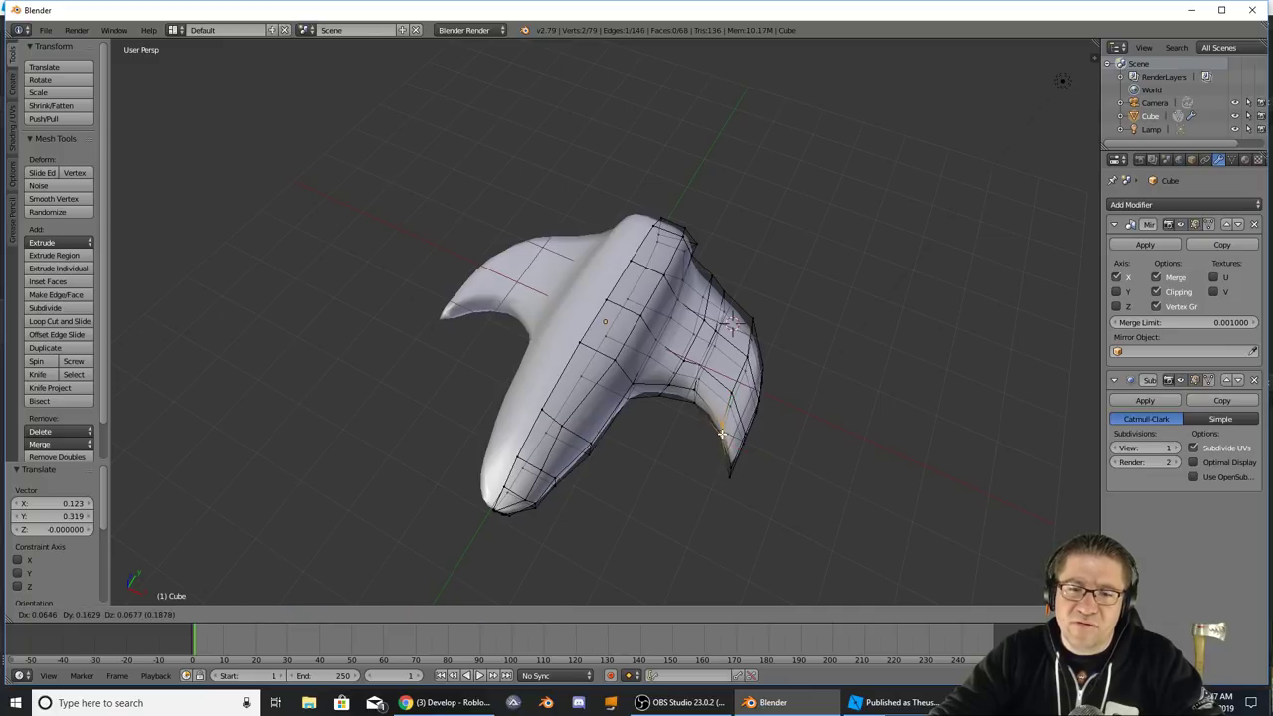
click(723, 430)
- Pull a lower rear vertex of the hull into a tail point, about -0.526 in X and 0.943 in Y
middle_drag(759, 448, 761, 381)
key(g)
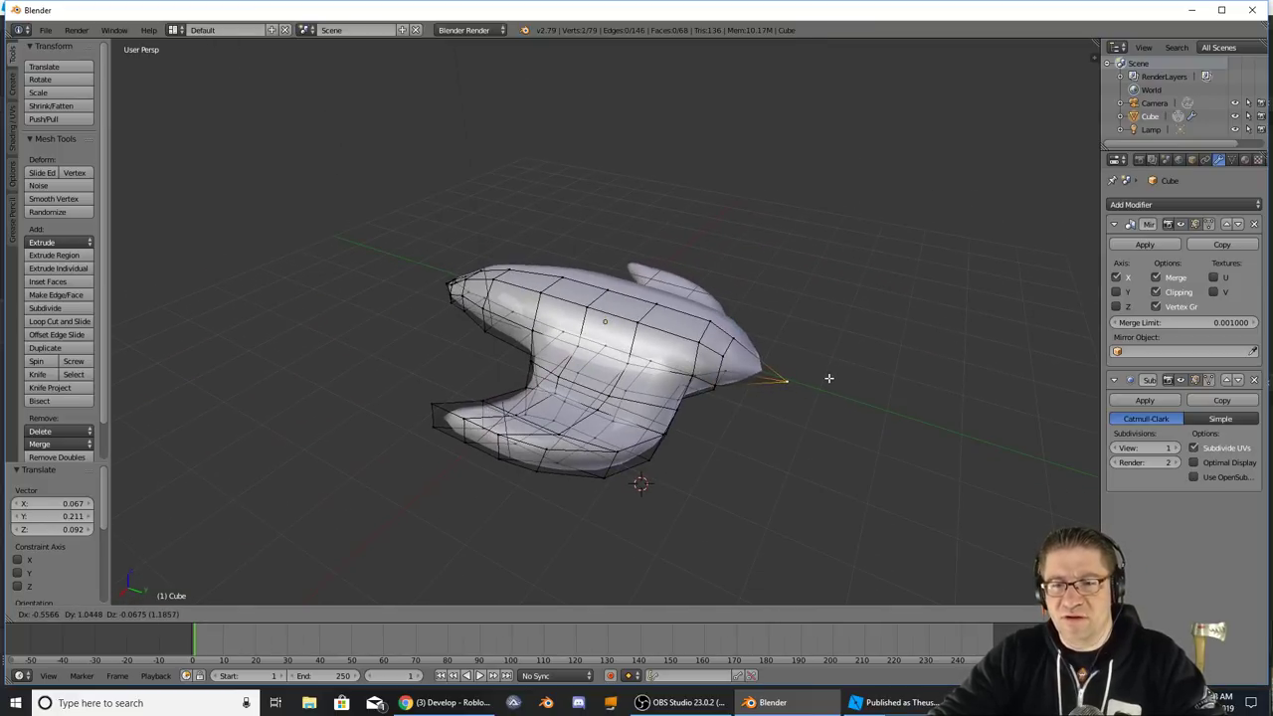
click(823, 375)
- Select the two adjoining faces at the hull's rear end and subdivide them with one cut
middle_drag(826, 377, 759, 337)
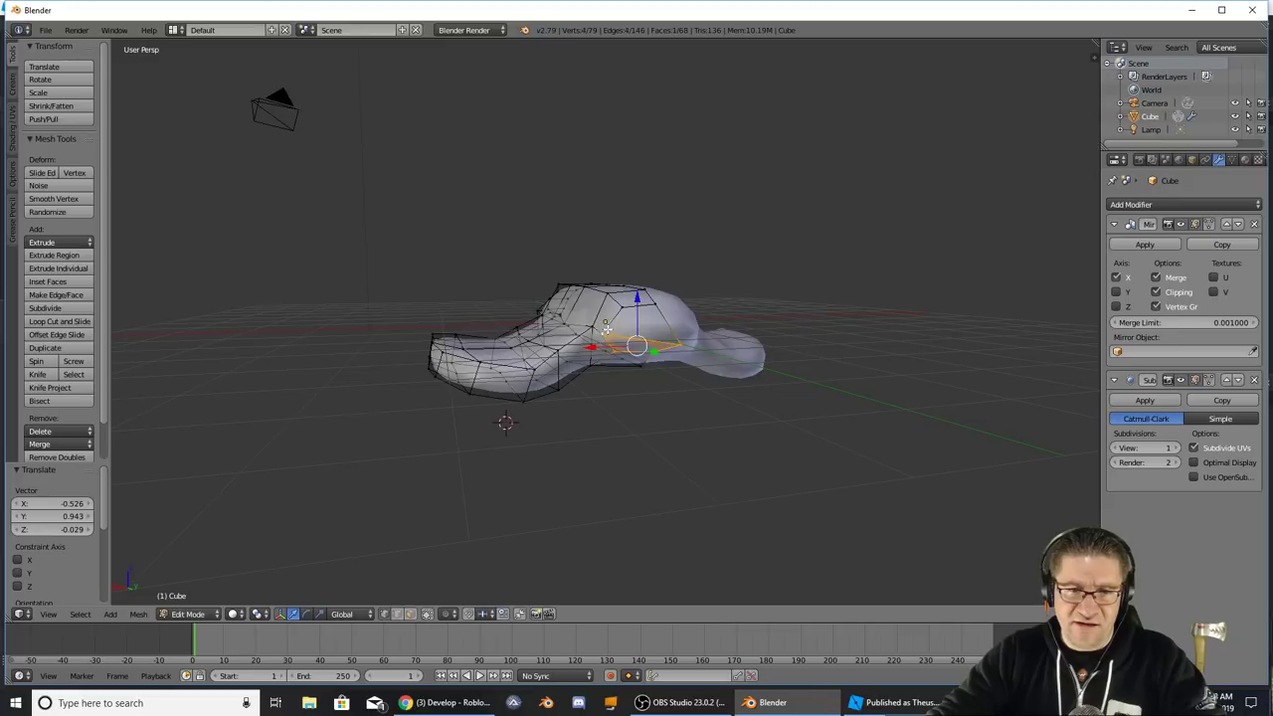
middle_drag(693, 320, 709, 268)
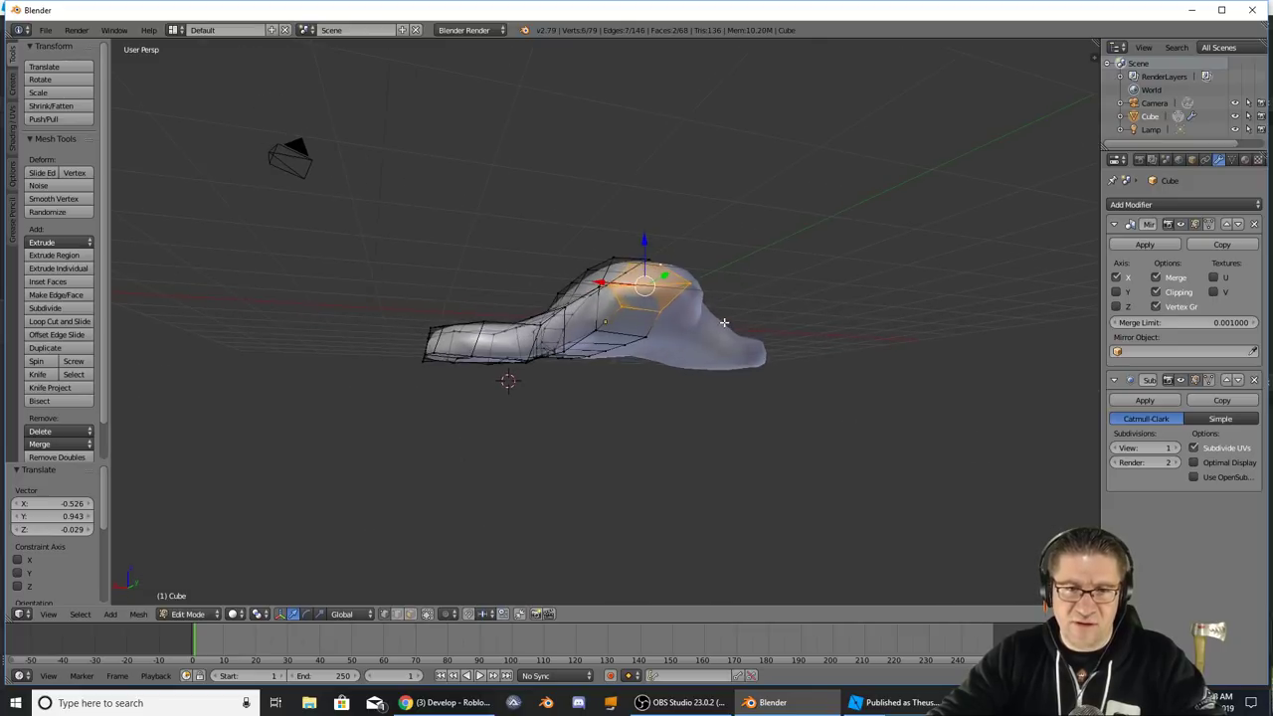
scroll(708, 264, up, 3)
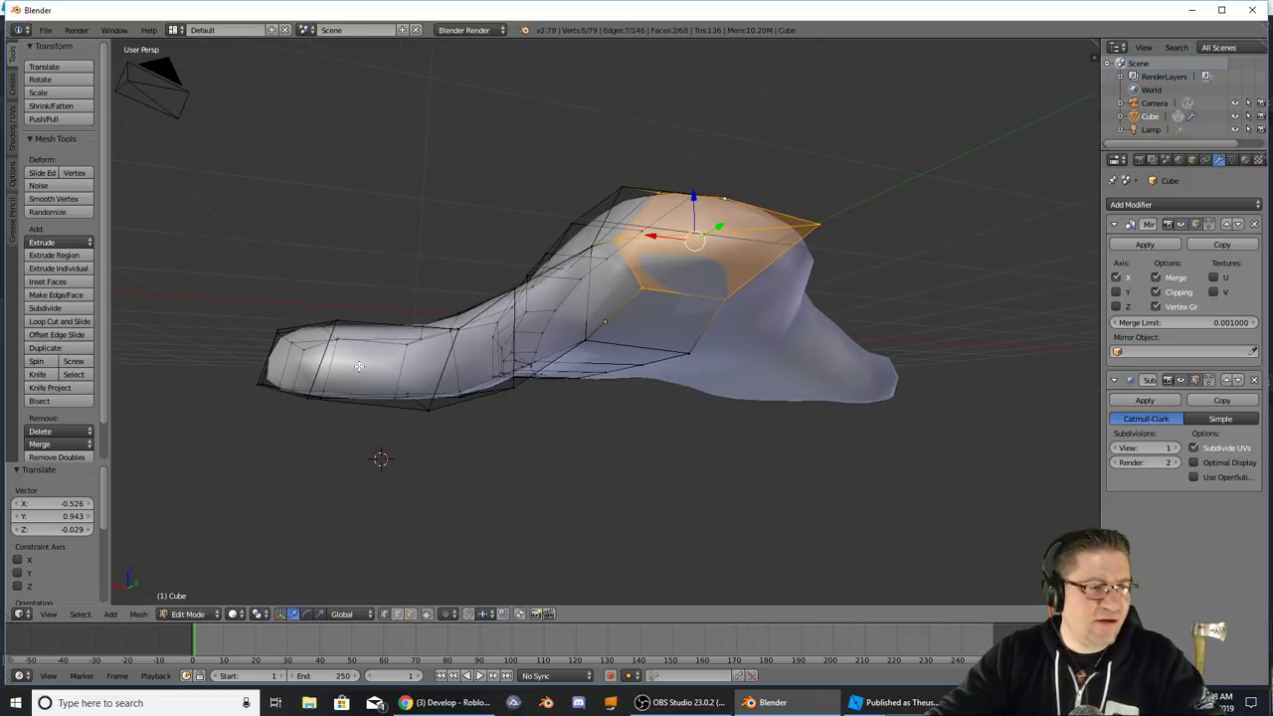
click(44, 309)
- Move the outermost rear vertex back toward the hull, about 0.430 in X, -0.310 in Y and 0.055 in Z
middle_drag(696, 397, 783, 408)
right_click(919, 422)
key(g)
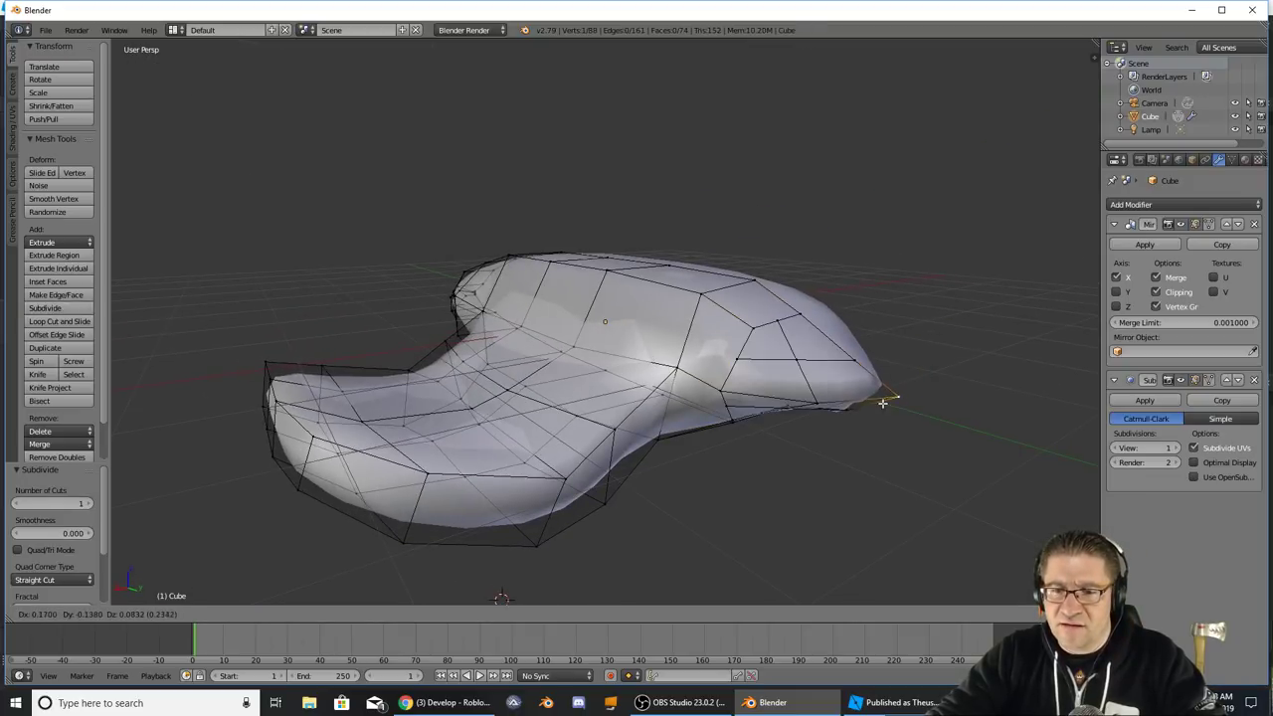
click(837, 408)
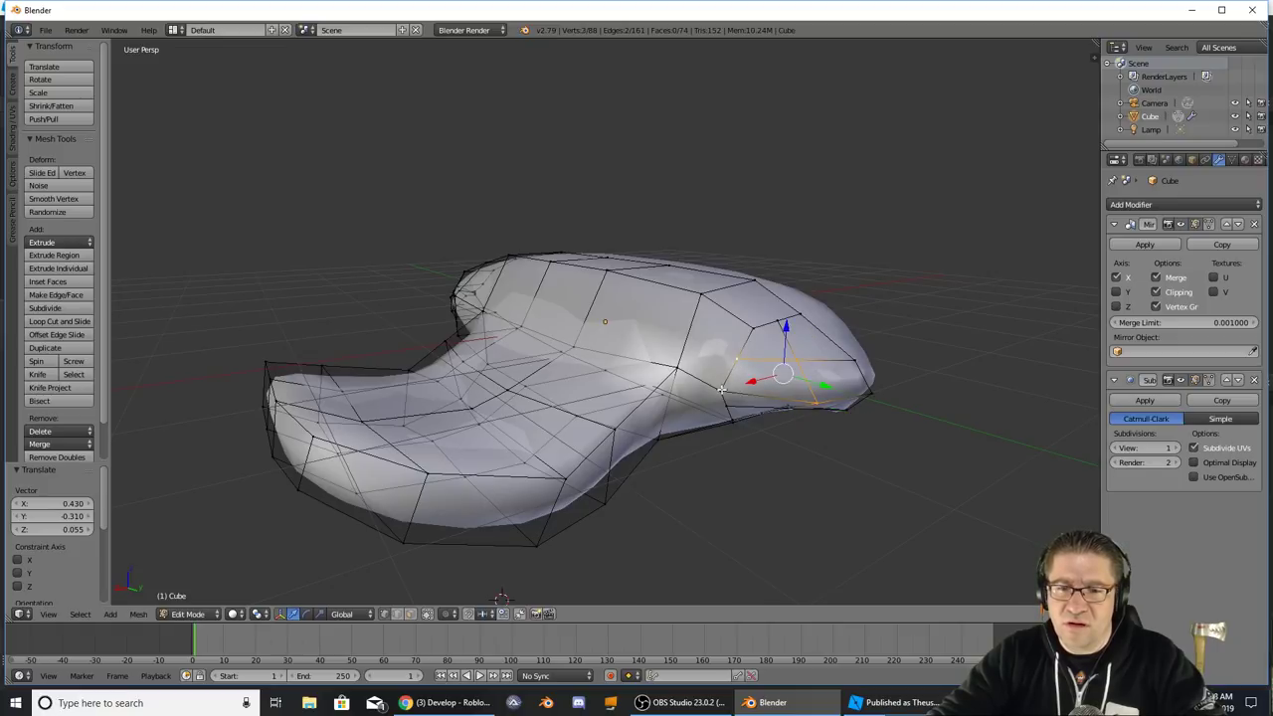
- Try extruding the hull's rear side face twice, about 0.536 and 0.514 along its normal, to form a prong
middle_drag(725, 390, 898, 418)
key(e)
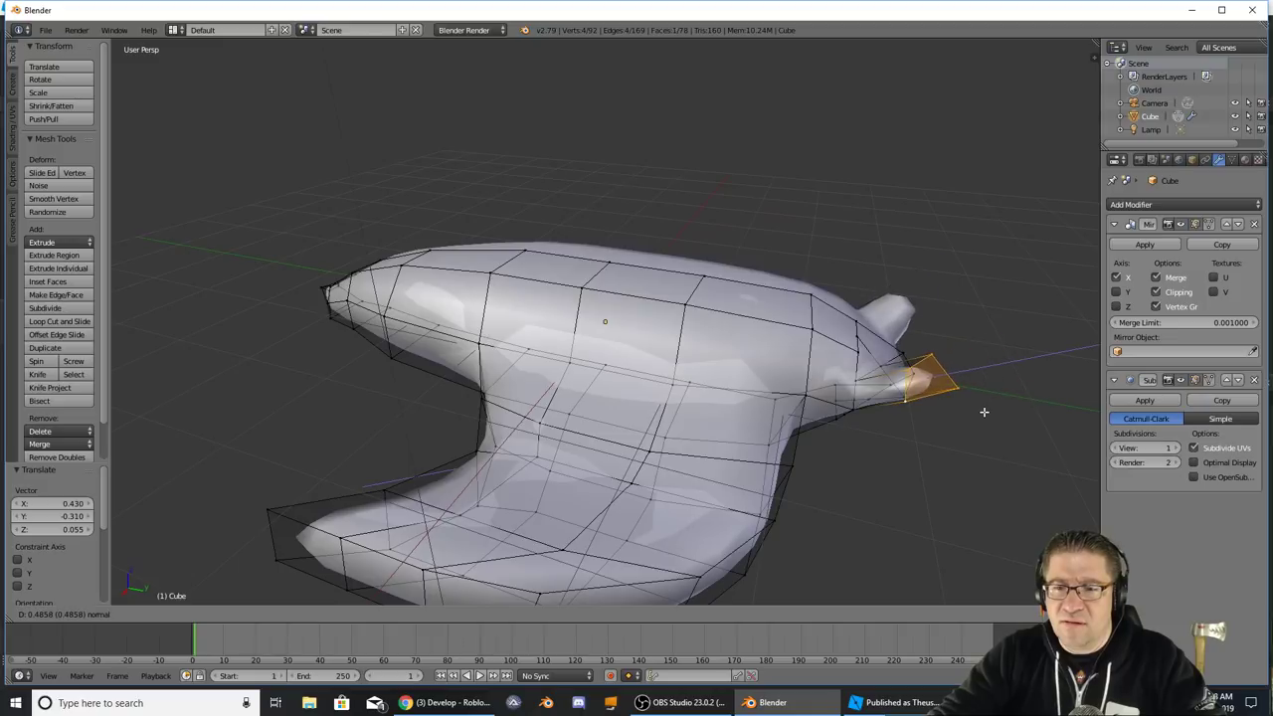
click(987, 412)
key(e)
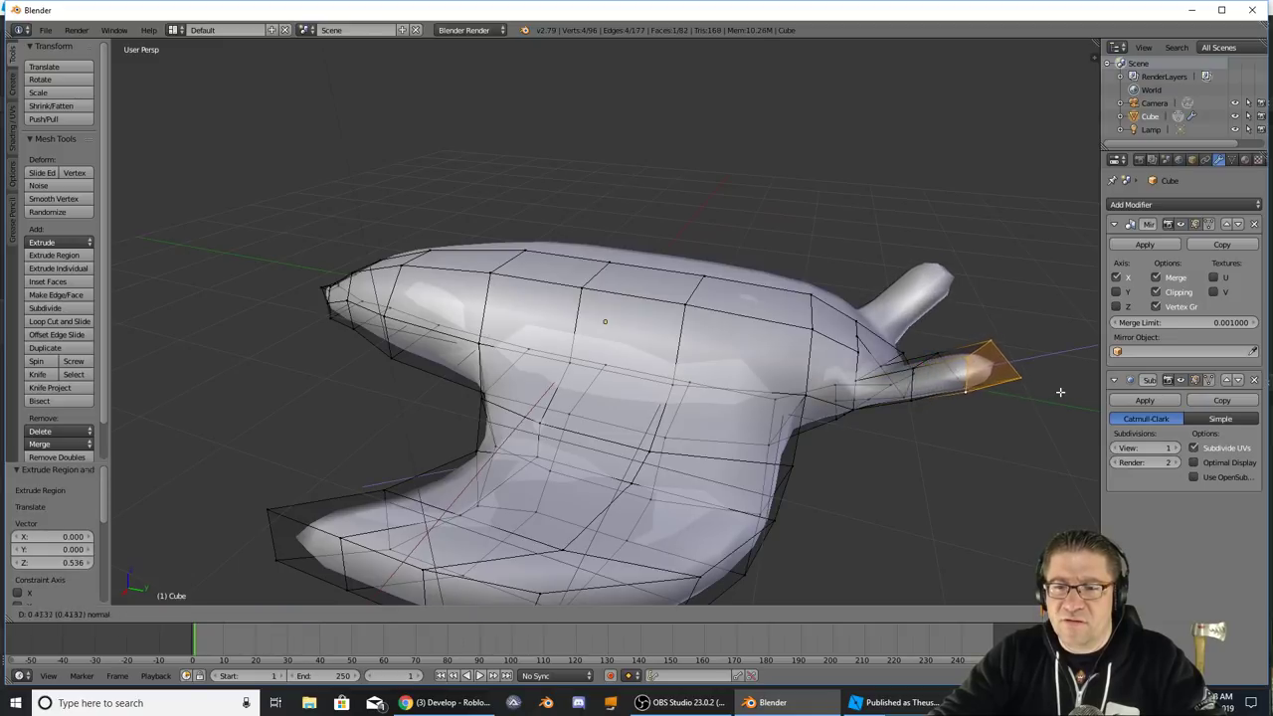
click(1073, 389)
middle_drag(1073, 389, 194, 428)
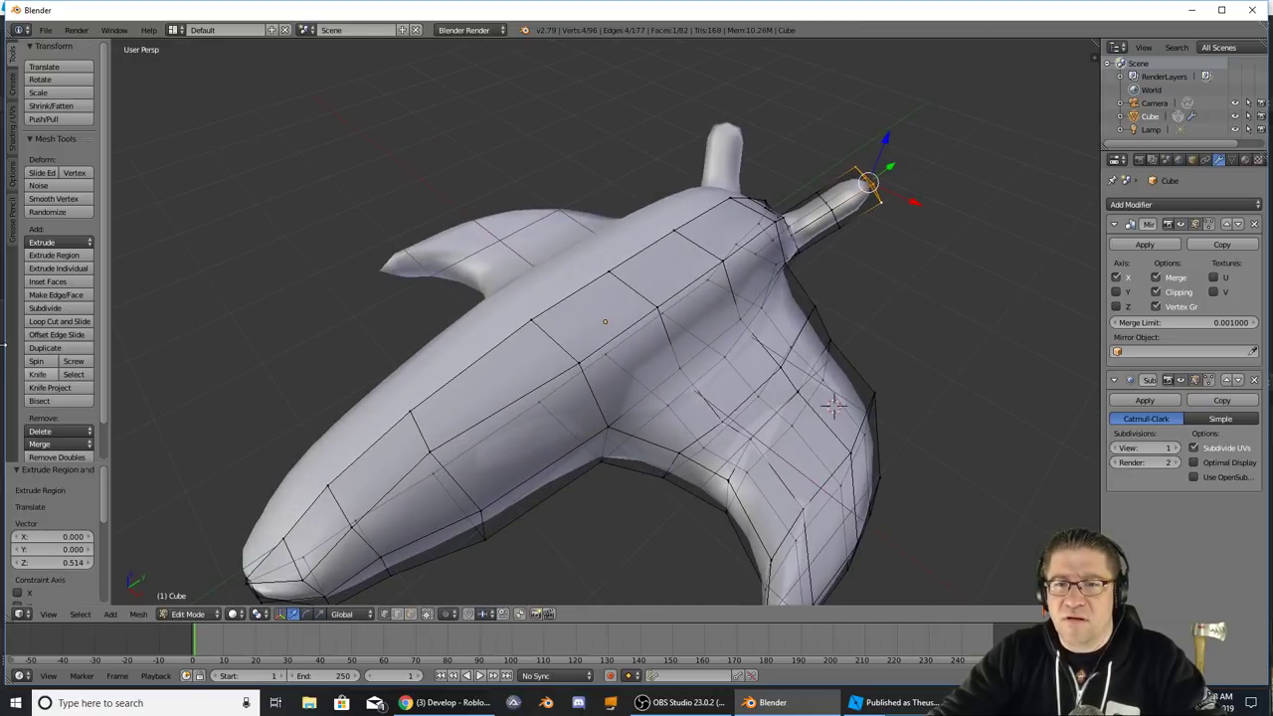
middle_drag(444, 262, 563, 230)
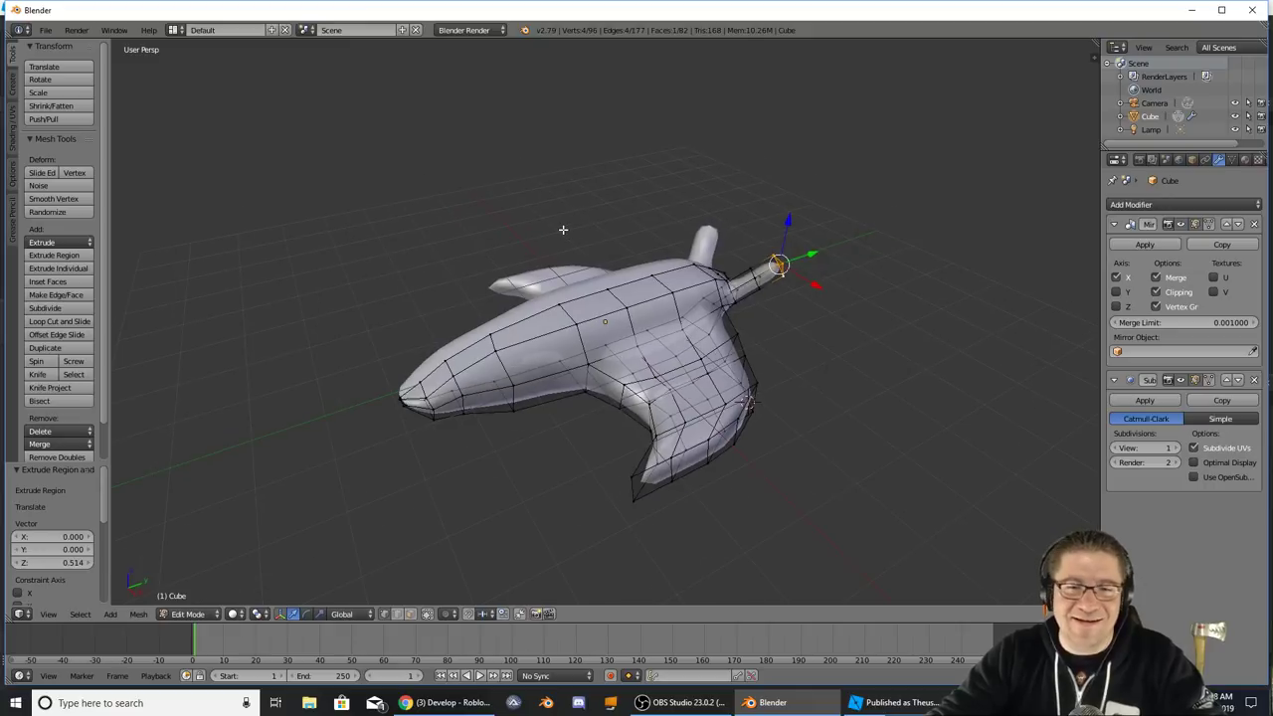
key(ctrl+z)
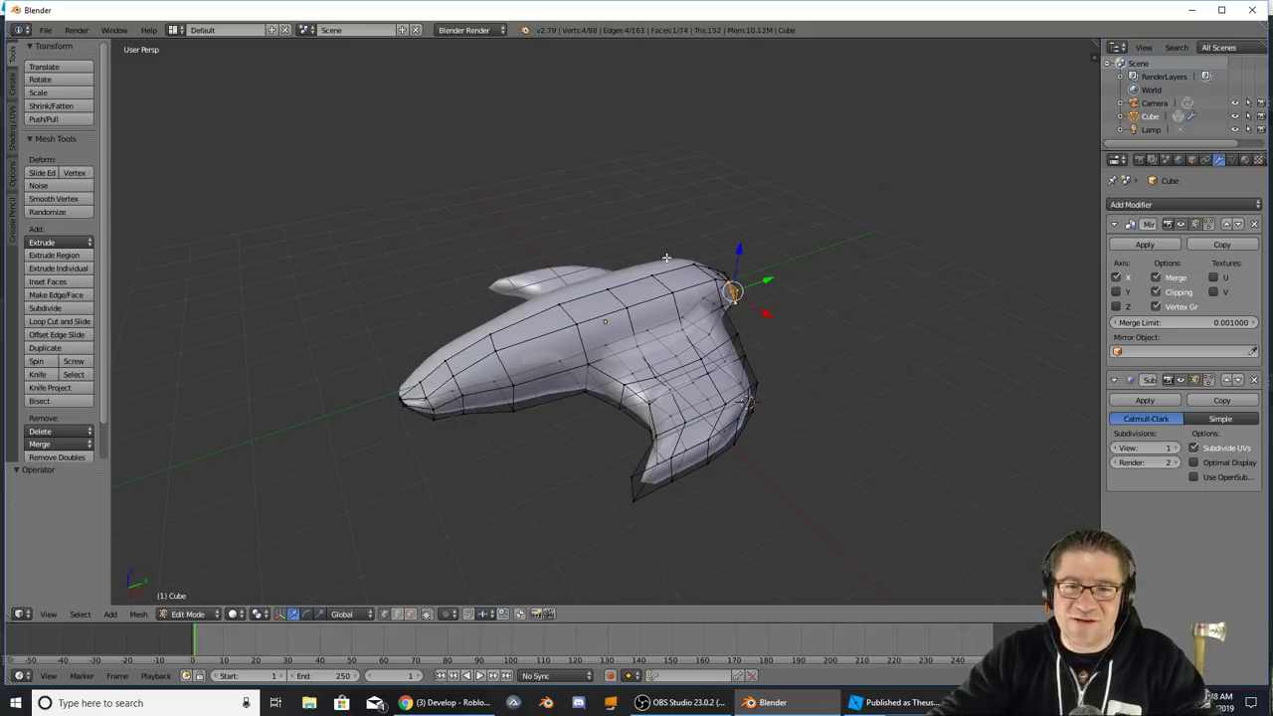
- Try reshaping the hull's rear side by shifting its vertices about -0.173, -0.005, 0.118 and -0.164, 0.074, 0.008 in X, Y, Z
middle_drag(853, 308, 665, 336)
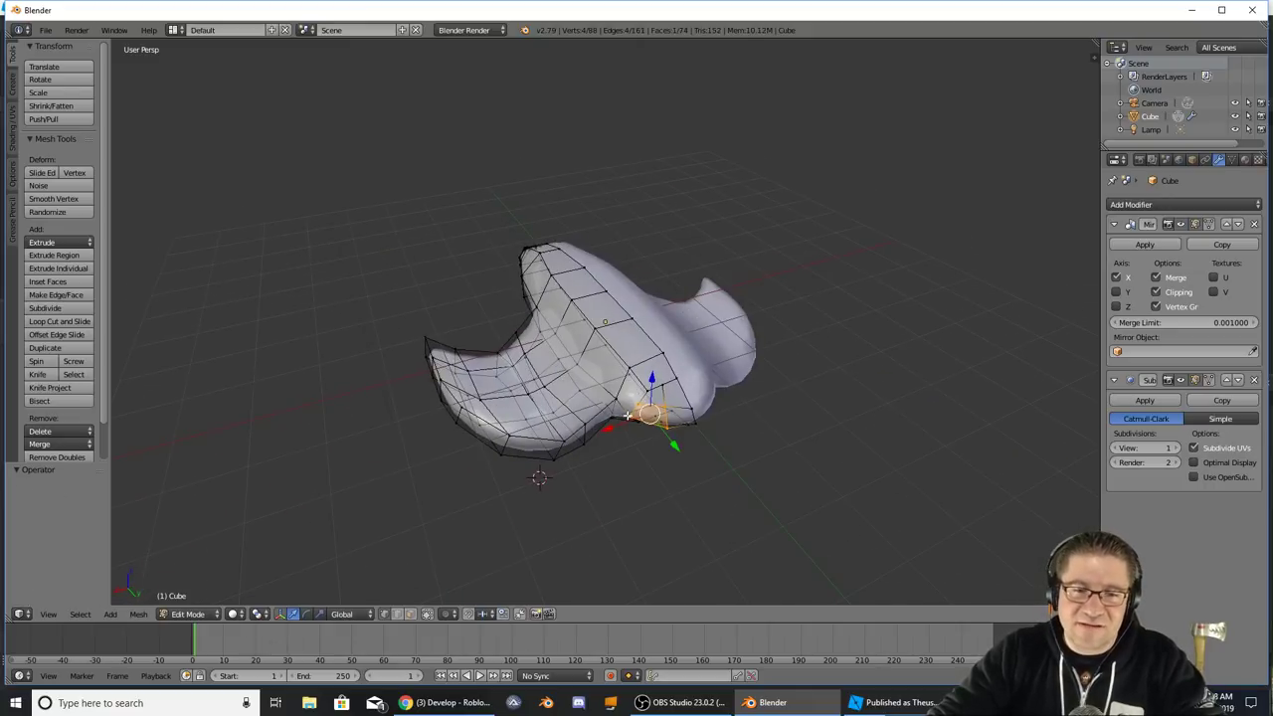
drag(632, 419, 646, 402)
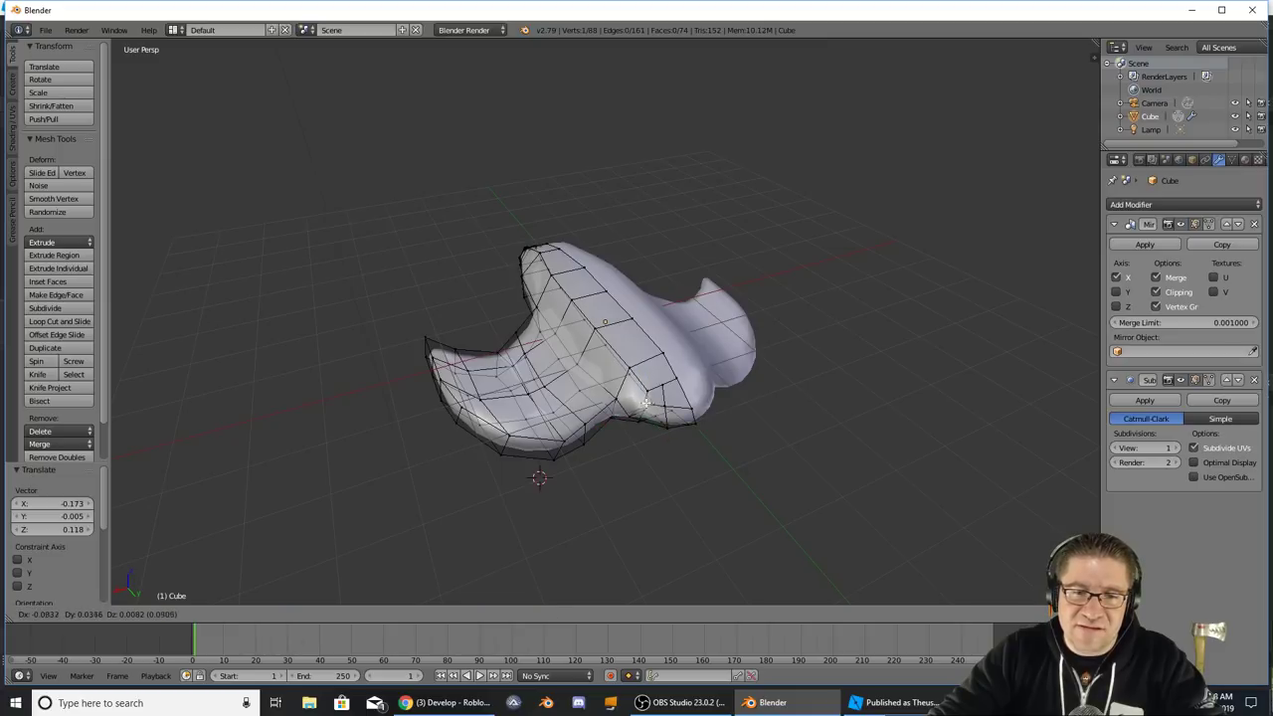
middle_drag(653, 402, 748, 368)
scroll(814, 368, up, 5)
key(g)
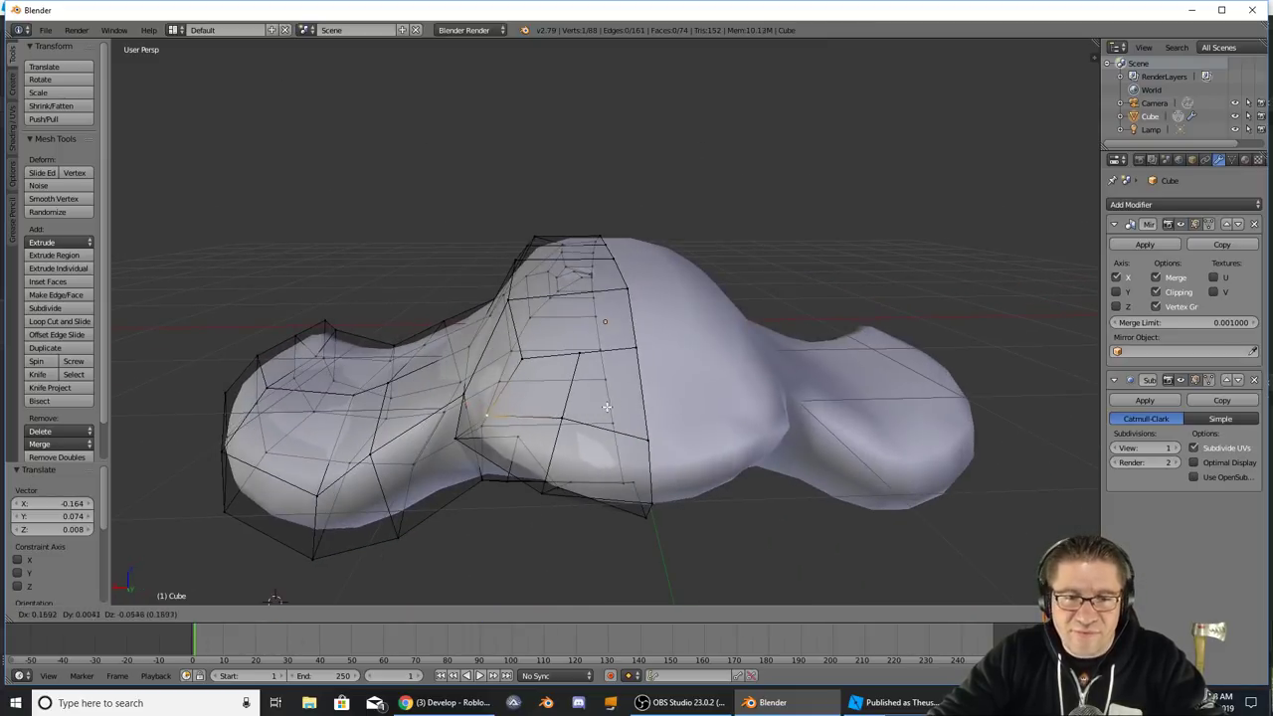
click(604, 407)
- Try shifting lower rear side vertices about -0.183, 0.059, 0.029 and -0.100, 0.018, 0.121 in X, Y, Z
drag(563, 418, 574, 430)
middle_drag(574, 430, 670, 443)
key(g)
click(665, 443)
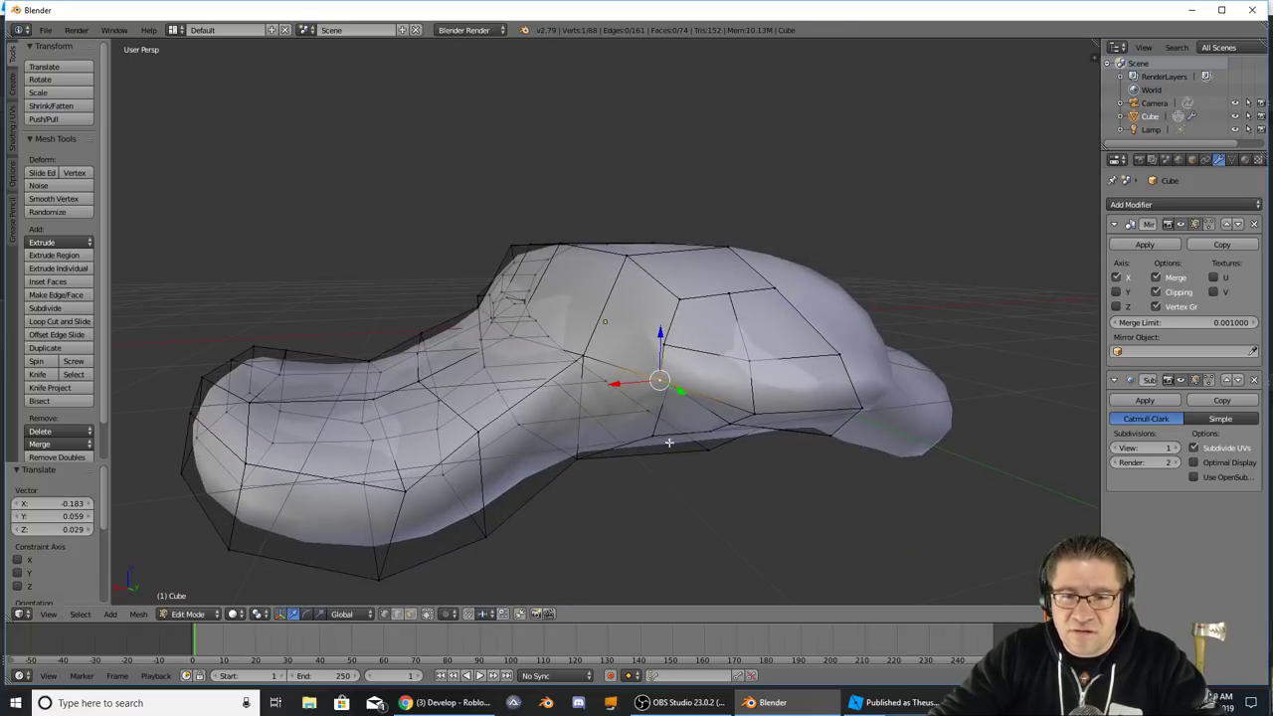
key(g)
click(672, 411)
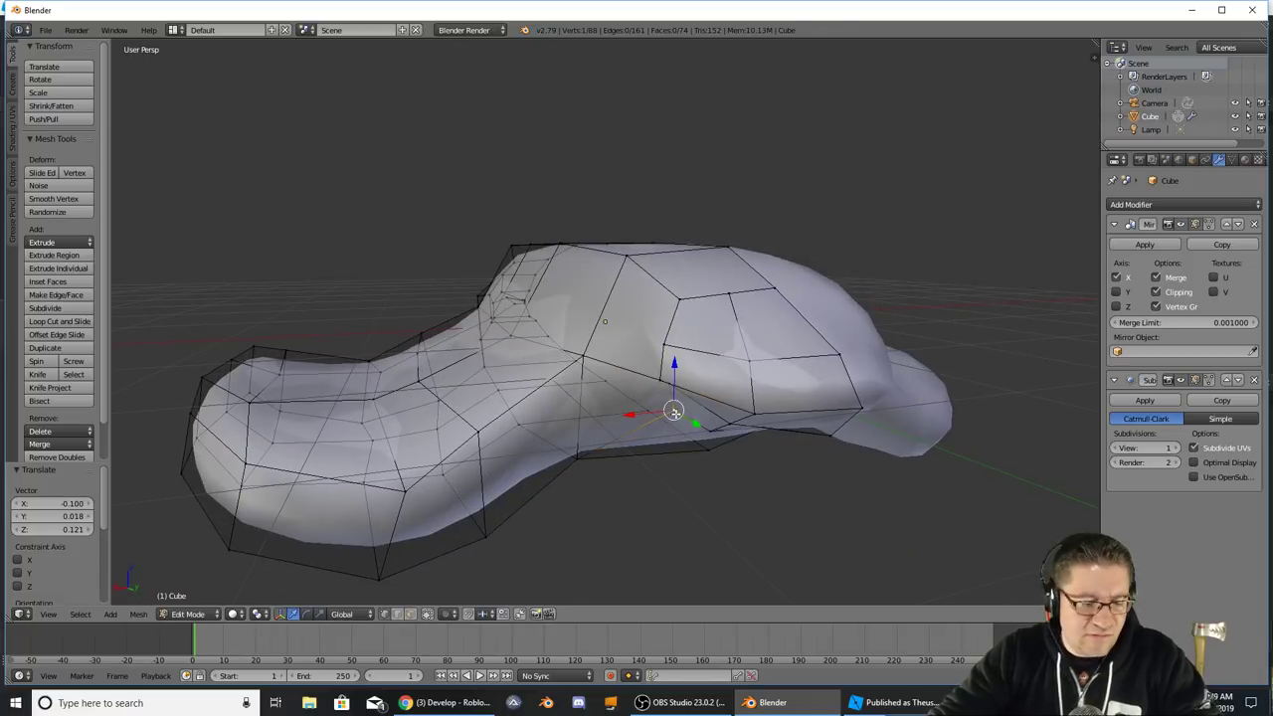
- Undo the rear-end vertex moves, the subdivision of the rear faces and the pulled tail point
key(ctrl+z)
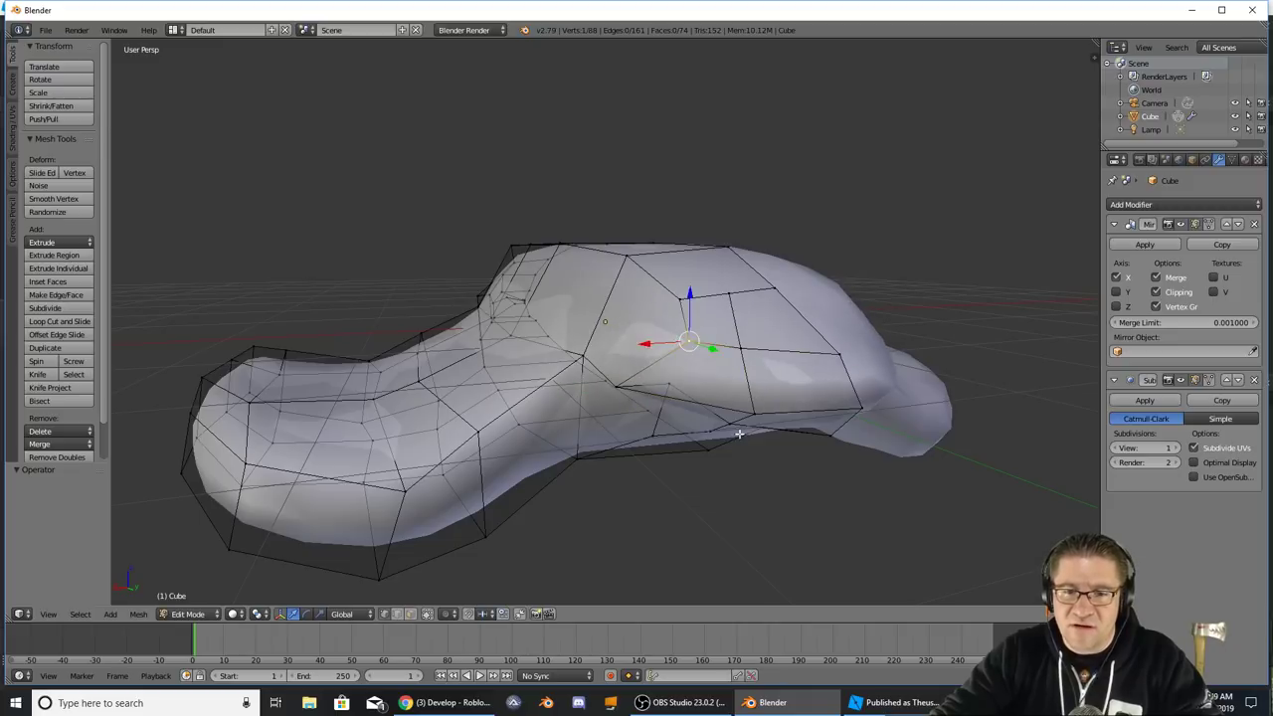
click(747, 430)
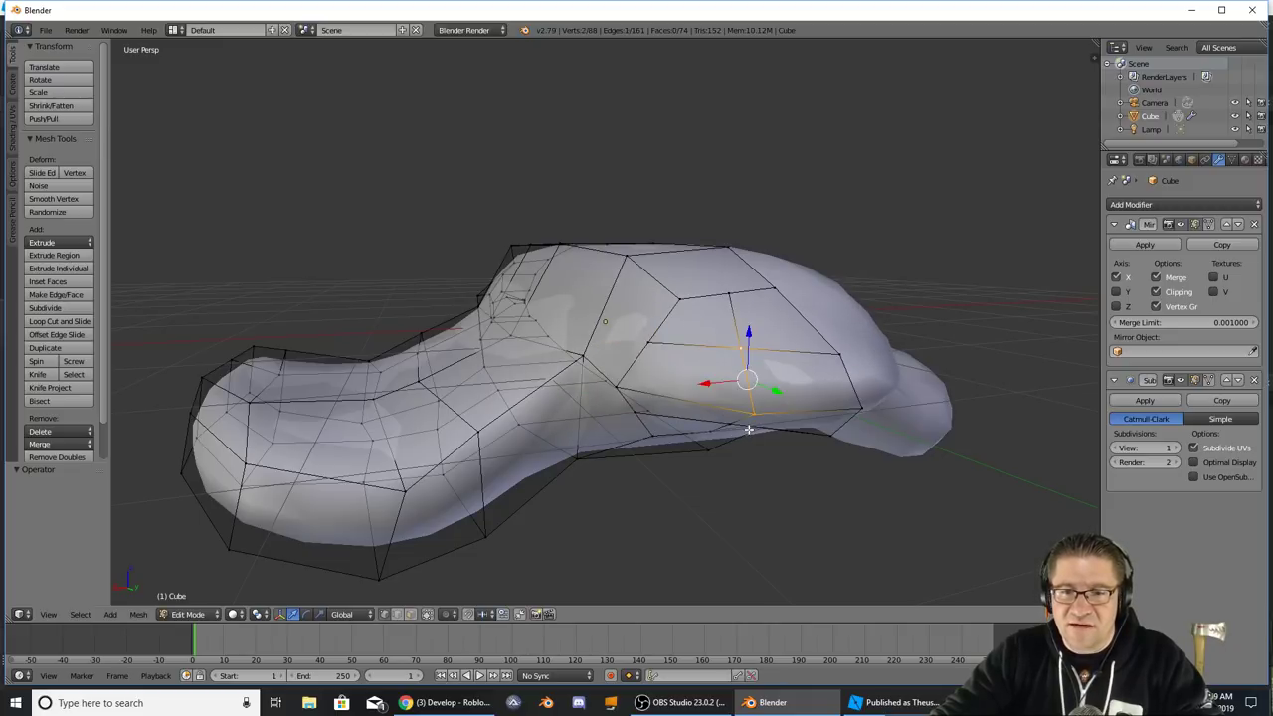
key(ctrl+z)
key(ctrl+z)
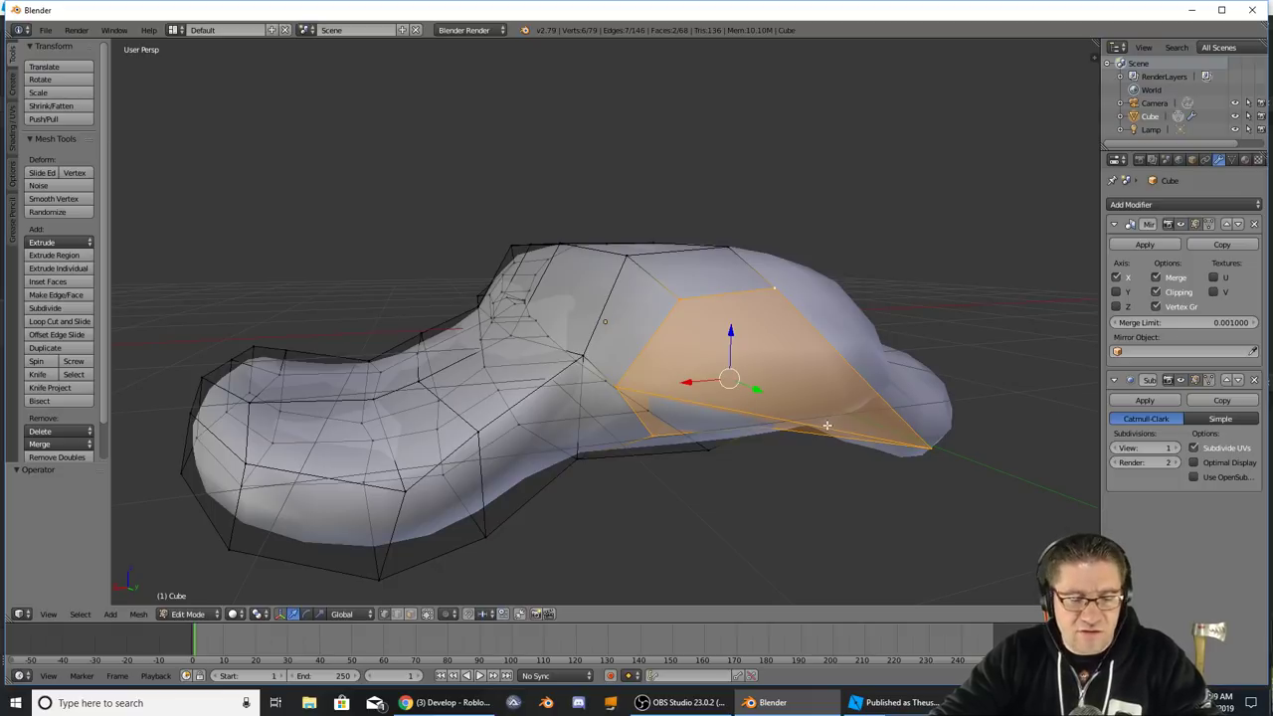
key(ctrl+z)
key(ctrl+z)
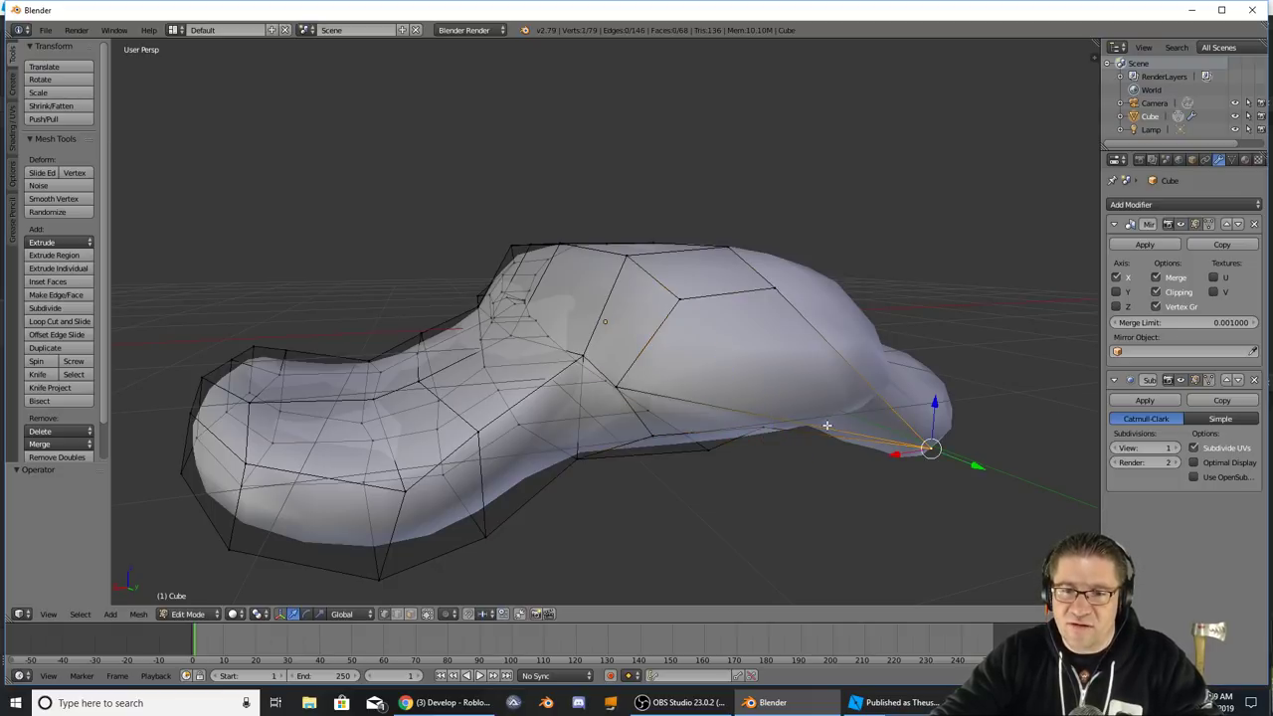
key(ctrl+z)
- Move the hull's rear side vertex about -0.158 in X, 0.050 in Y and 0.037 in Z
key(g)
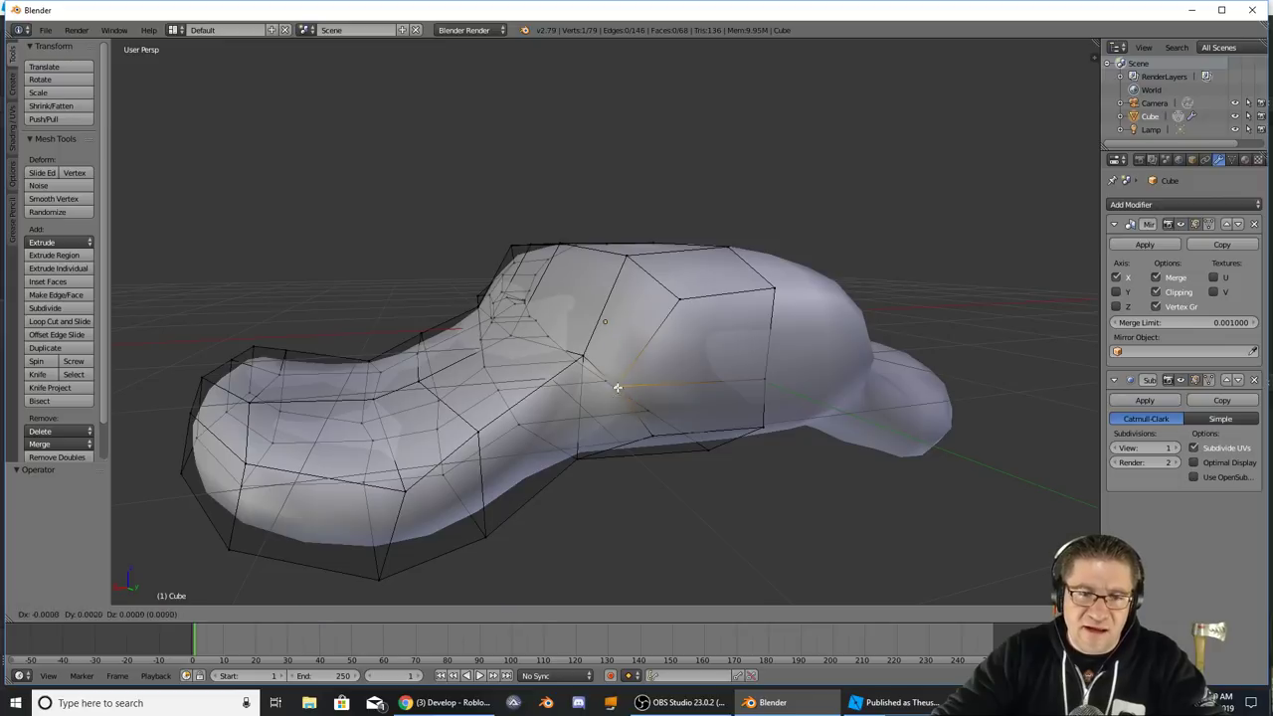
click(655, 379)
middle_drag(656, 379, 878, 281)
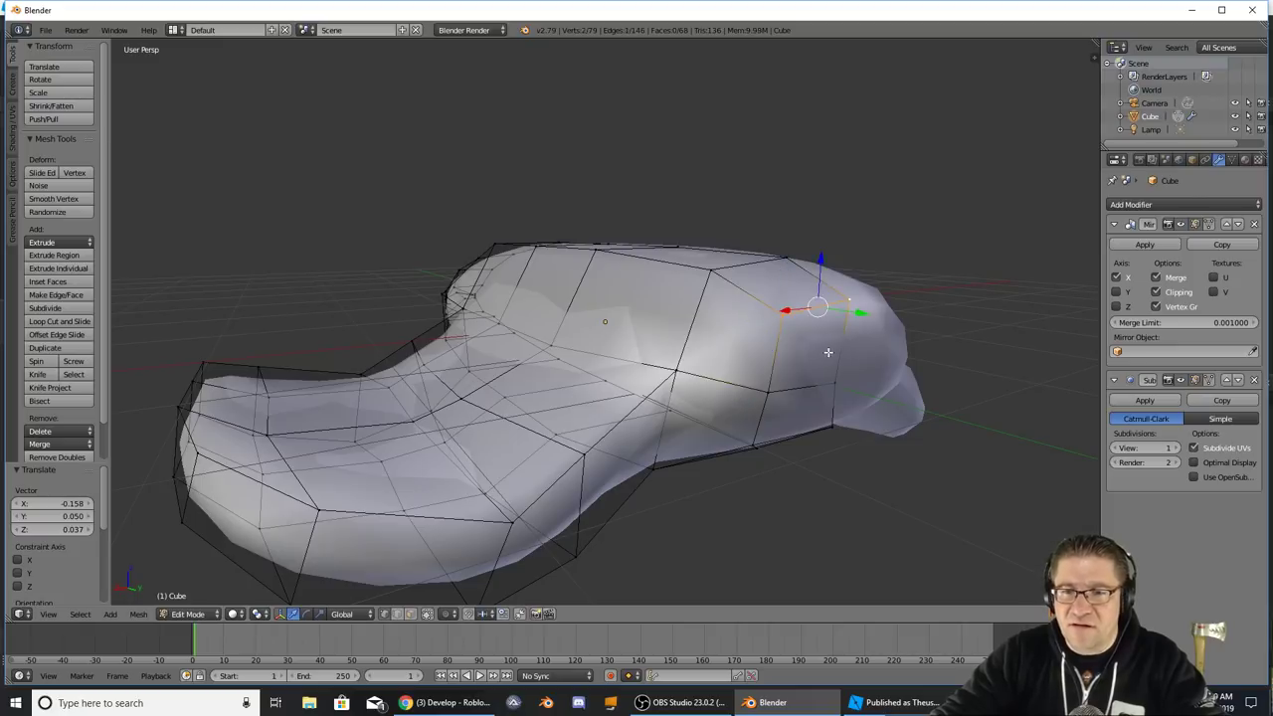
- Scale the hull's upper rear edge by about 2.867 and move it about -0.106 in X, -0.017 in Y and 0.408 in Z
key(s)
click(915, 302)
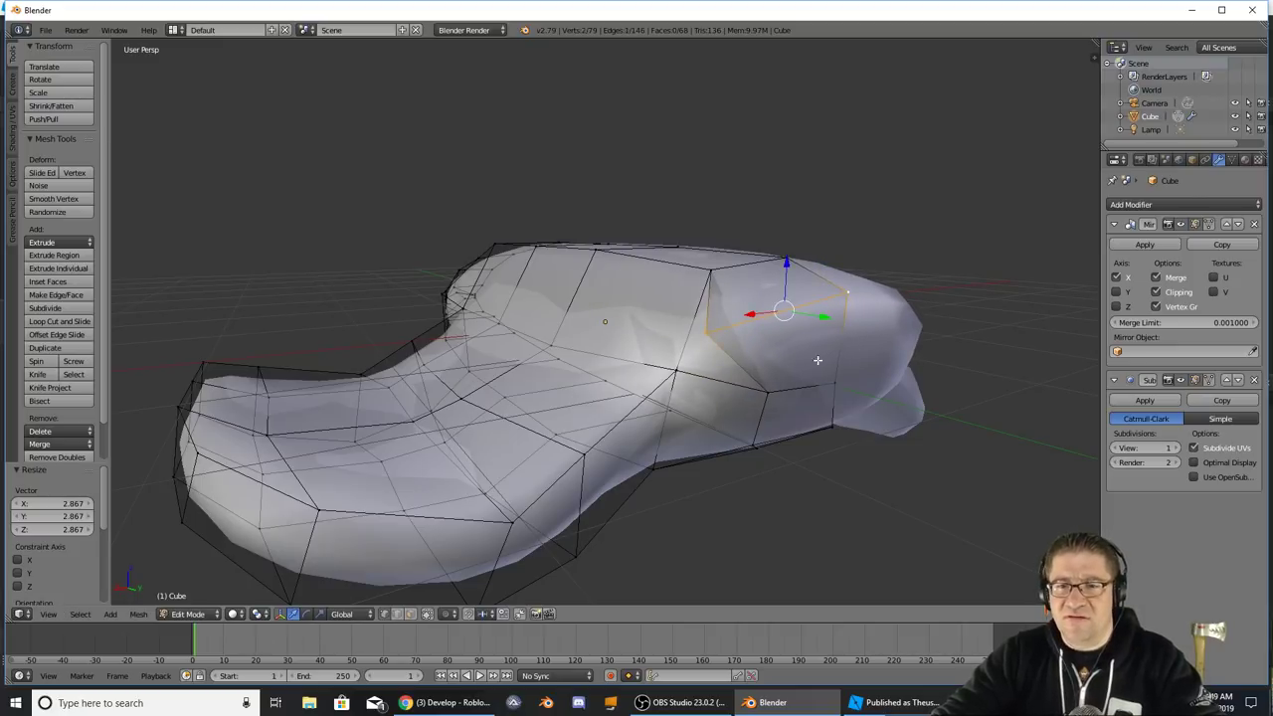
key(g)
click(835, 270)
middle_drag(835, 270, 764, 301)
- Move the vertex below that raised edge about 0.175 in X, -0.050 in Y and -0.046 in Z
right_click(646, 367)
key(g)
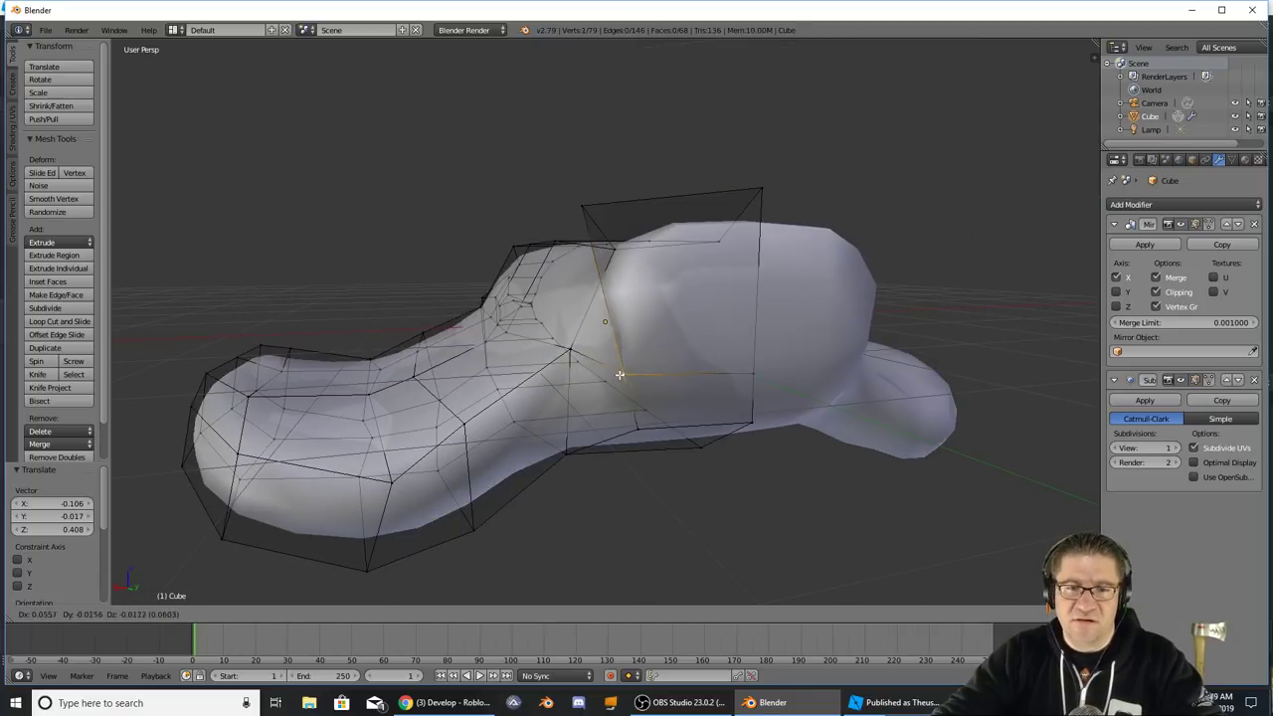
click(596, 381)
- Select the four outer faces of the wingtip and scale them to about 0.573 along Z
middle_drag(596, 381, 731, 370)
middle_drag(891, 398, 746, 400)
scroll(855, 388, down, 4)
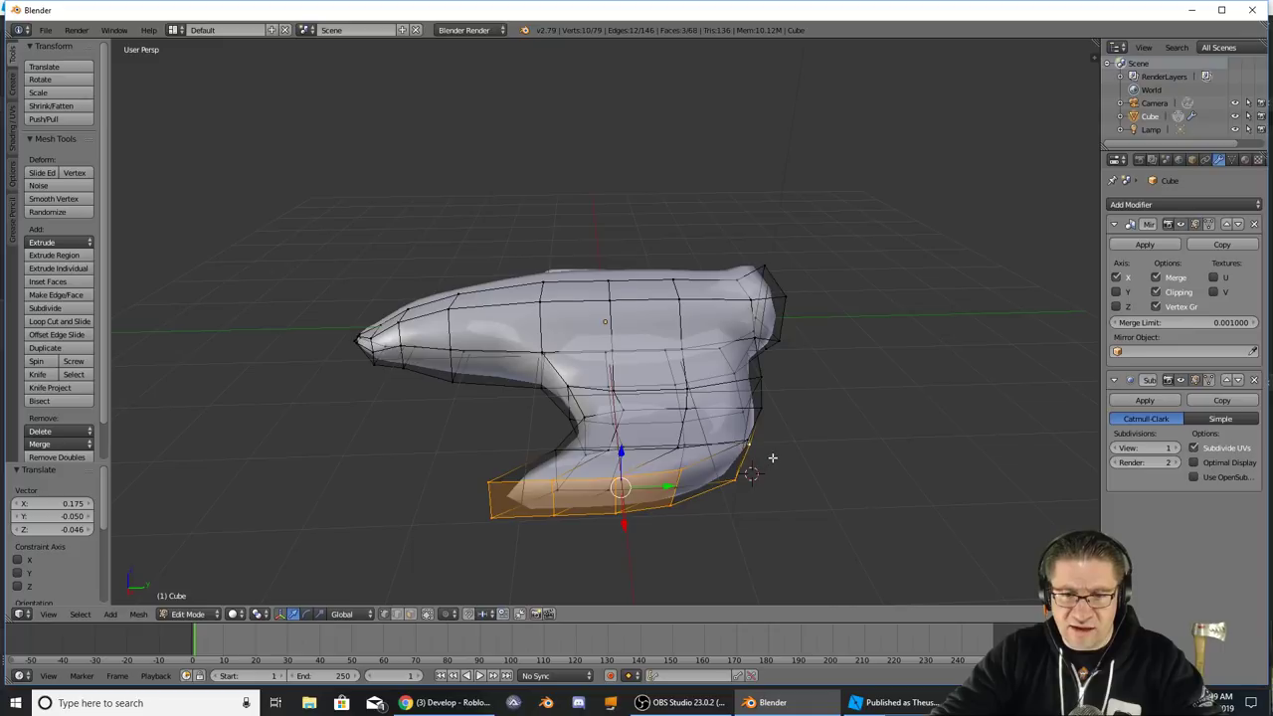
shift+middle_drag(772, 458, 565, 416)
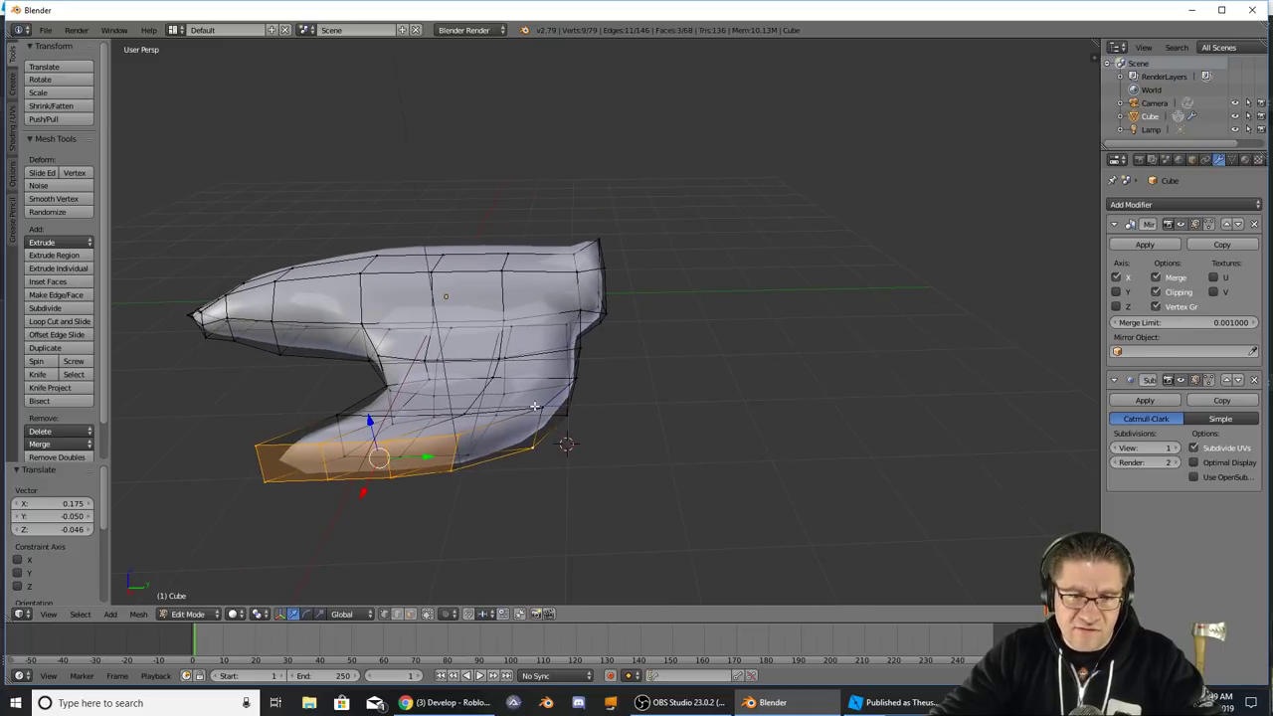
middle_drag(507, 447, 459, 401)
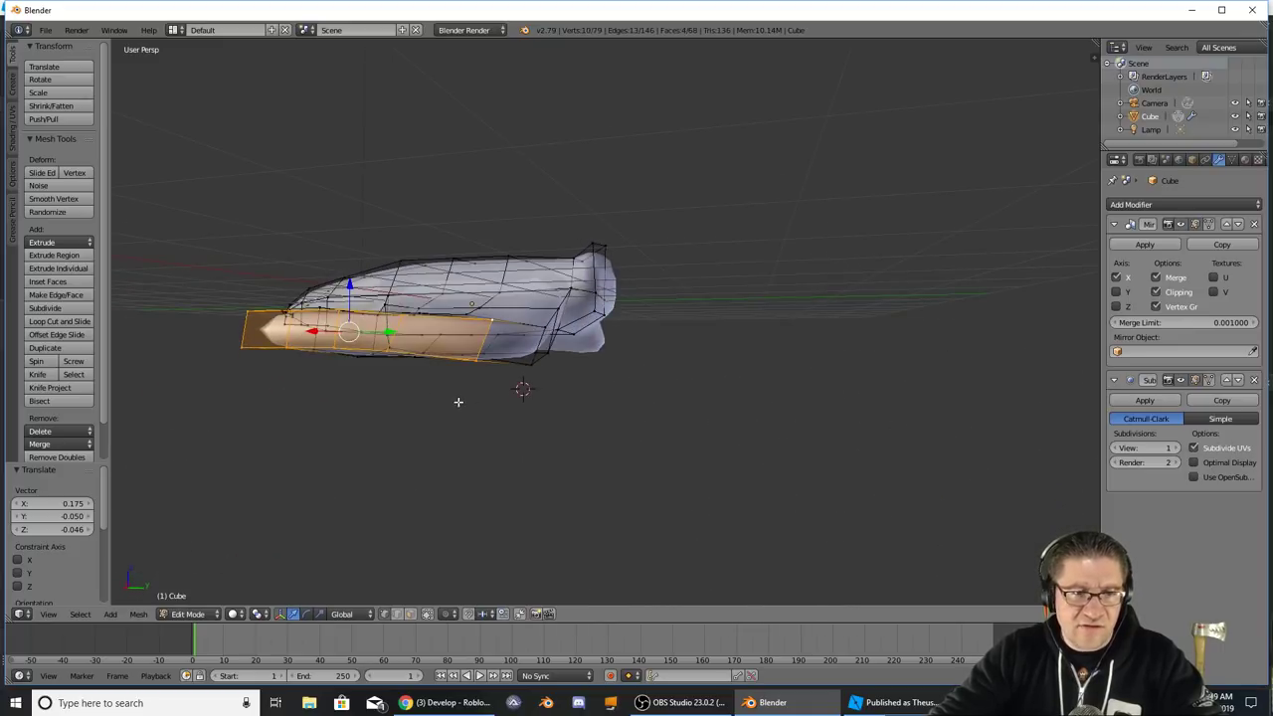
key(s)
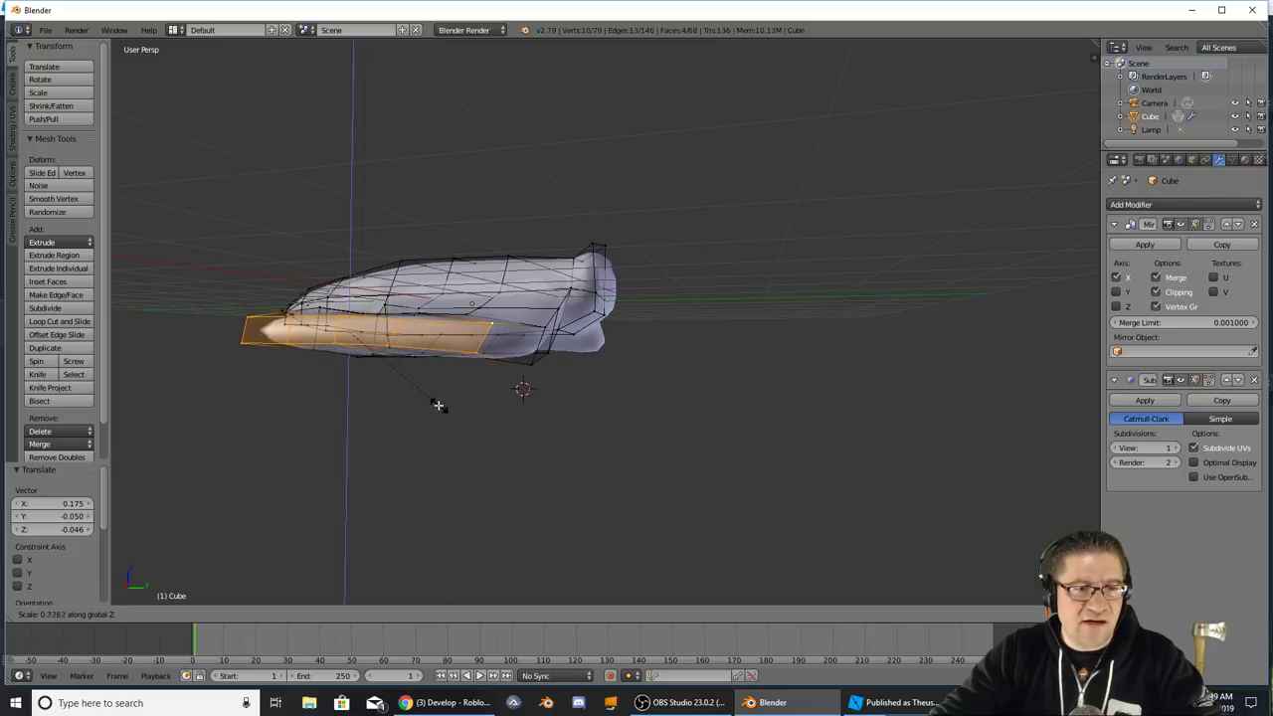
click(416, 395)
- Rotate the selected wingtip faces about -2.6 degrees in a side-on view
middle_drag(501, 398, 569, 403)
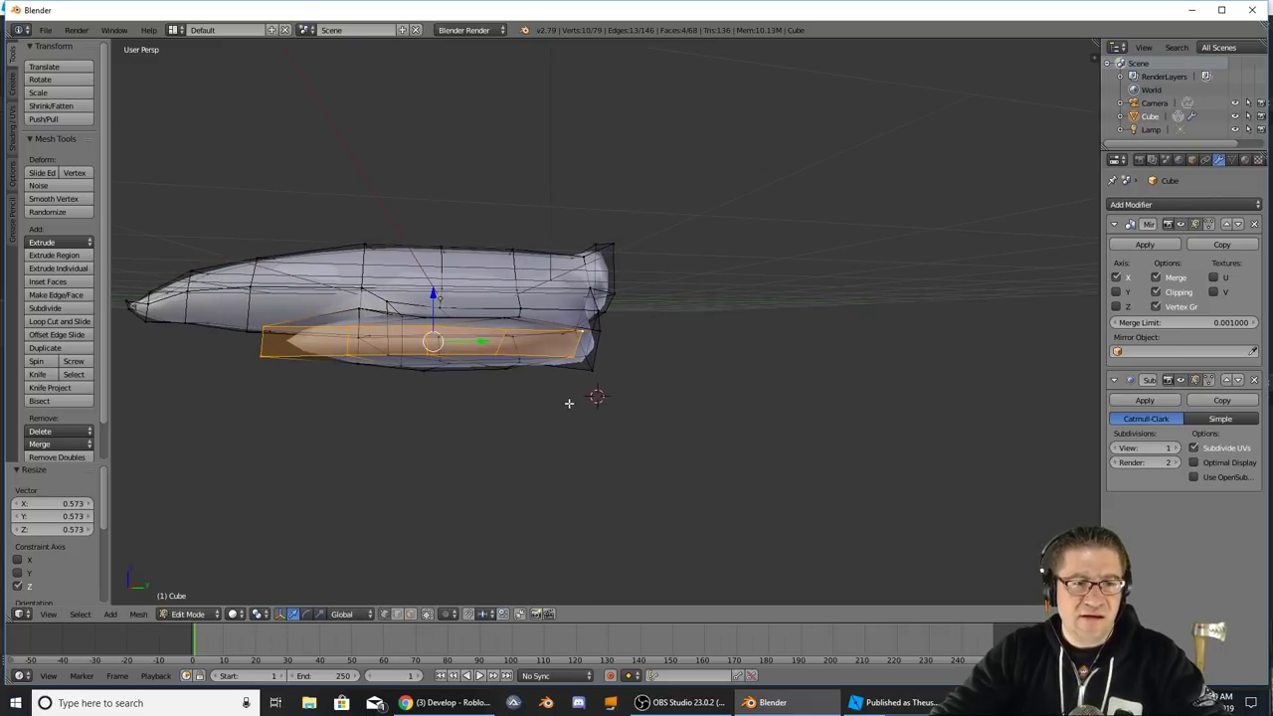
key(r)
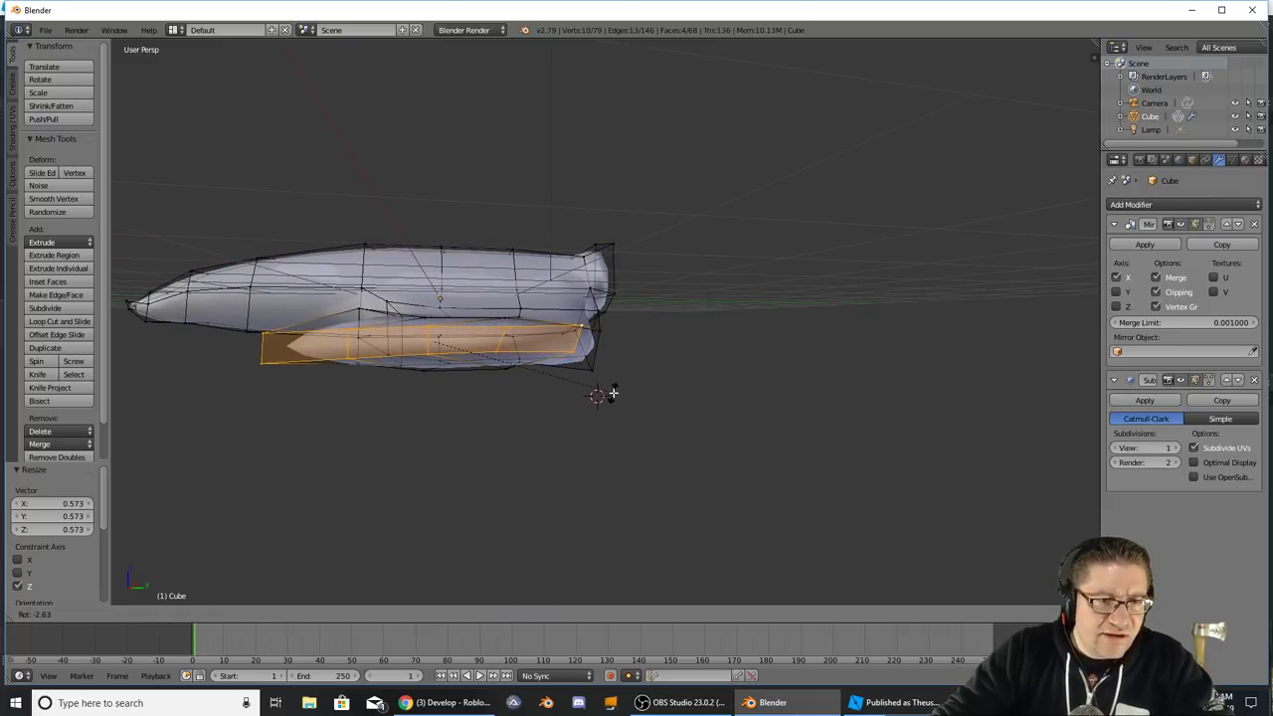
click(613, 393)
- Extrude the wingtip faces about 0.342 outward and move them about -0.100 in X, -0.512 in Y and -0.381 in Z
middle_drag(617, 385, 676, 408)
key(e)
click(762, 422)
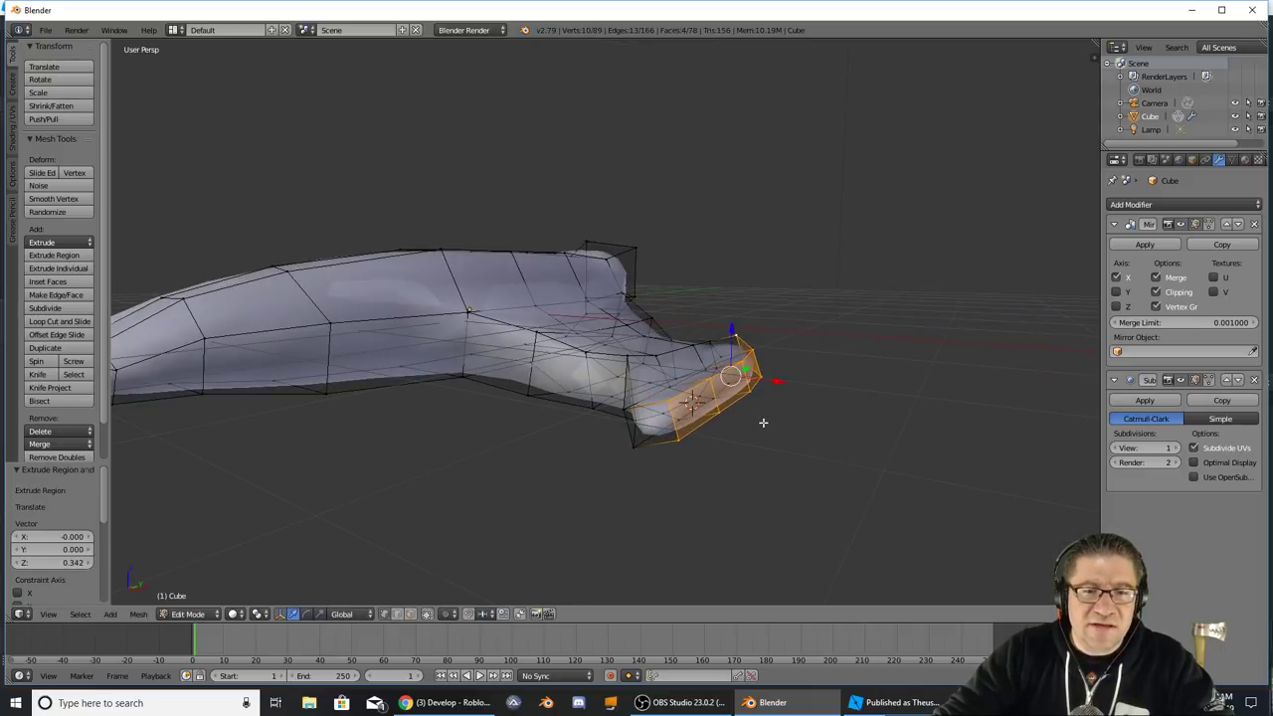
middle_drag(762, 421, 760, 457)
key(g)
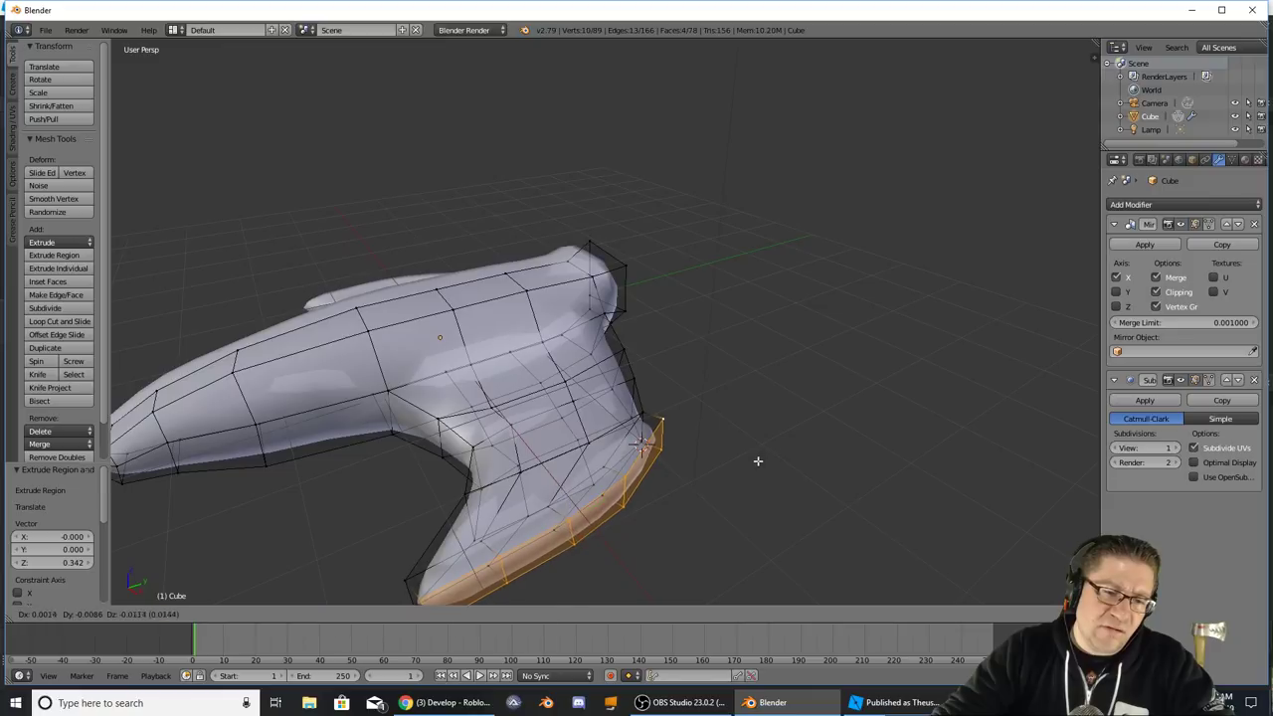
click(707, 502)
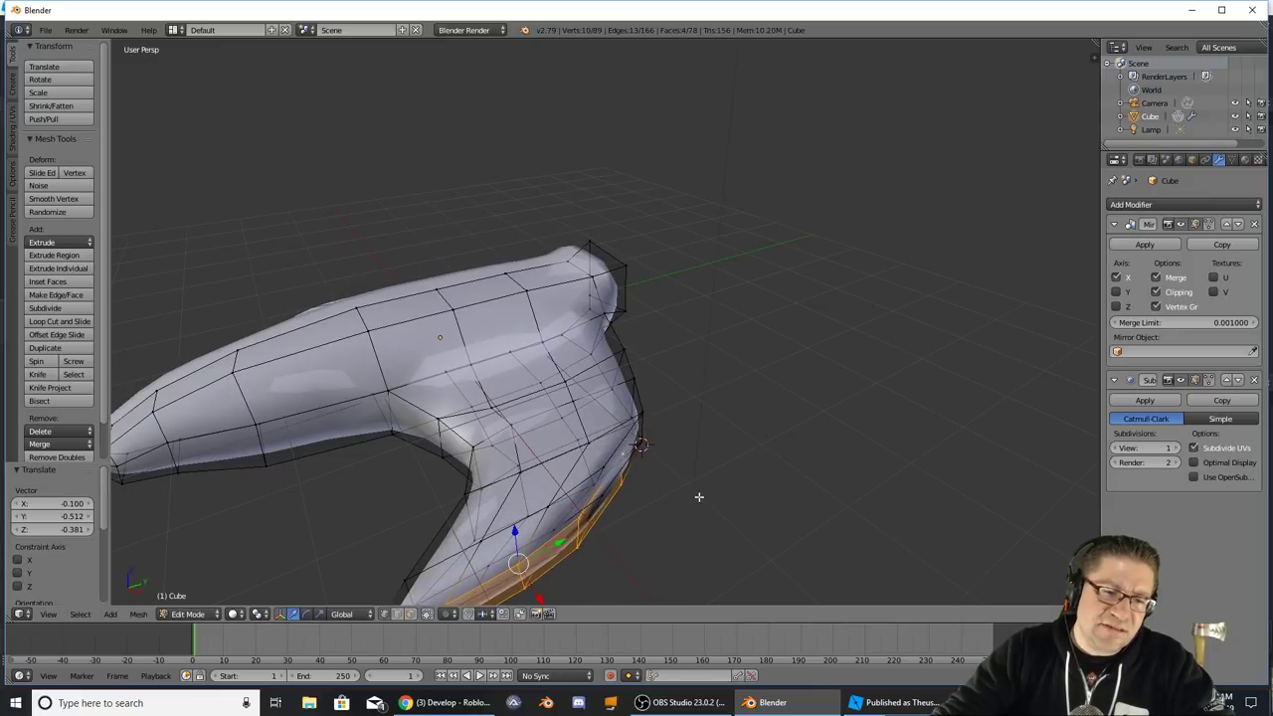
- Extend the wingtip by moving its end faces about 0.299 in X, 0.156 in Y and -0.074 in Z
middle_drag(697, 497, 750, 439)
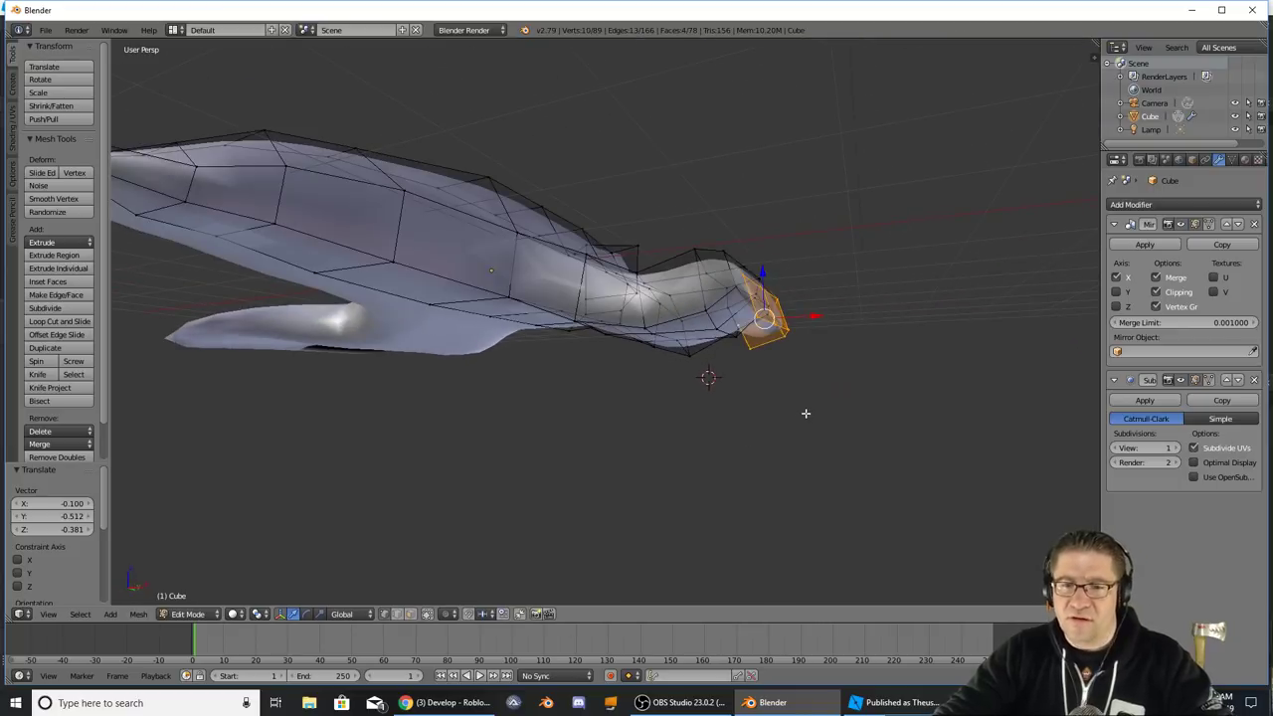
key(g)
click(846, 420)
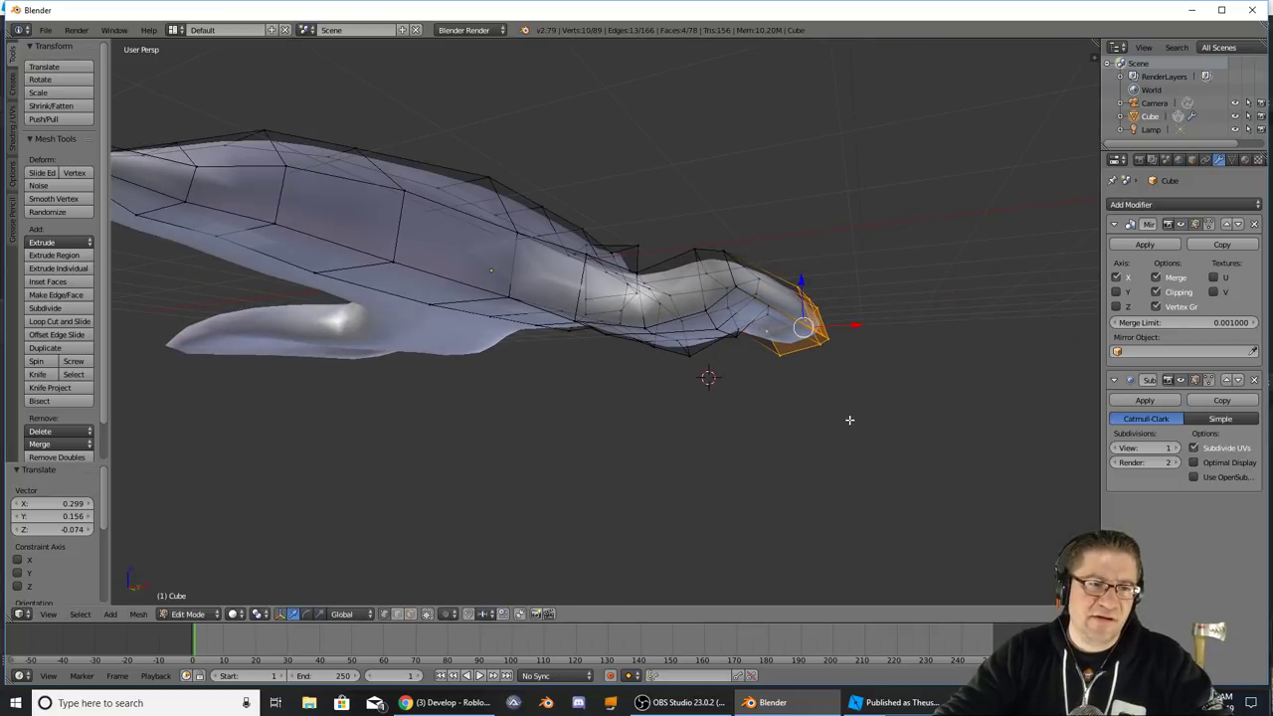
- Return to Object Mode and render the ship to examine its smoothed shape, then close the render
mouse_move(849, 421)
middle_down()
mouse_move(1080, 425)
mouse_move(162, 401)
mouse_move(173, 415)
mouse_move(899, 453)
mouse_move(739, 483)
mouse_move(706, 508)
mouse_move(825, 489)
mouse_move(975, 526)
mouse_move(845, 455)
mouse_move(805, 414)
mouse_move(860, 437)
mouse_move(776, 474)
mouse_move(762, 464)
mouse_move(912, 427)
mouse_move(894, 392)
mouse_move(915, 361)
mouse_move(896, 332)
mouse_move(826, 418)
mouse_move(851, 443)
middle_up()
key(Tab)
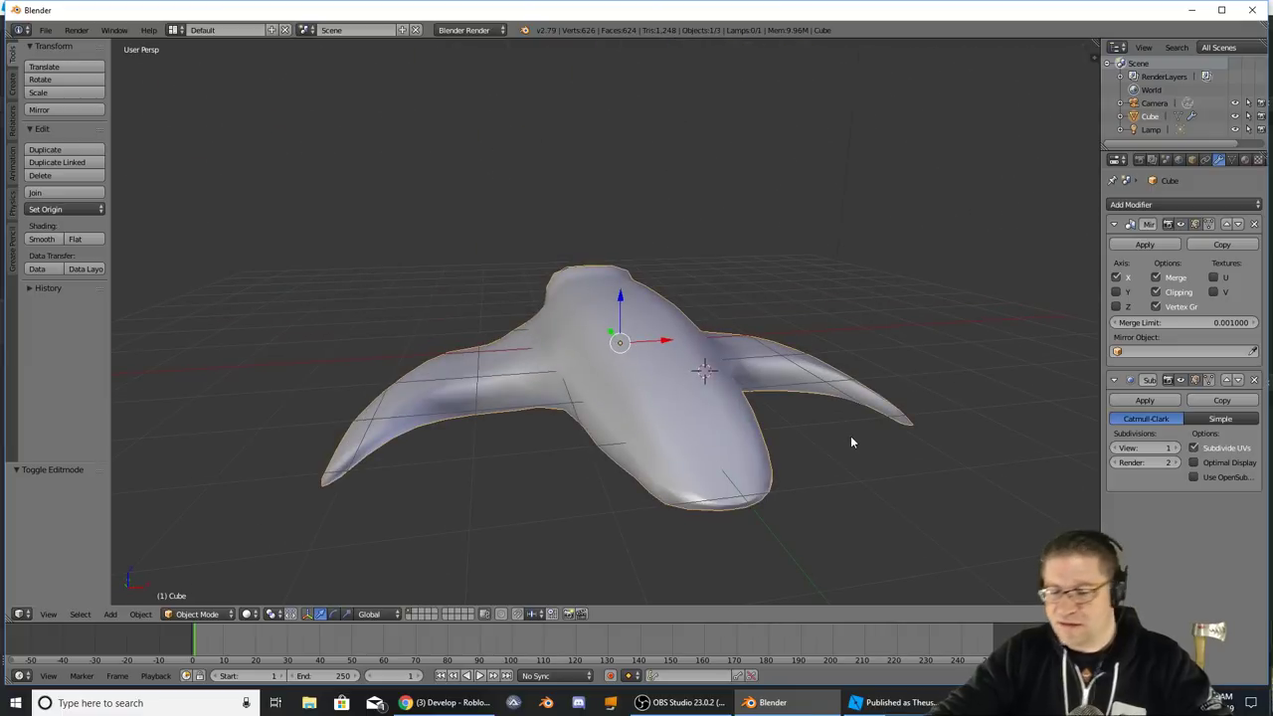
key(F12)
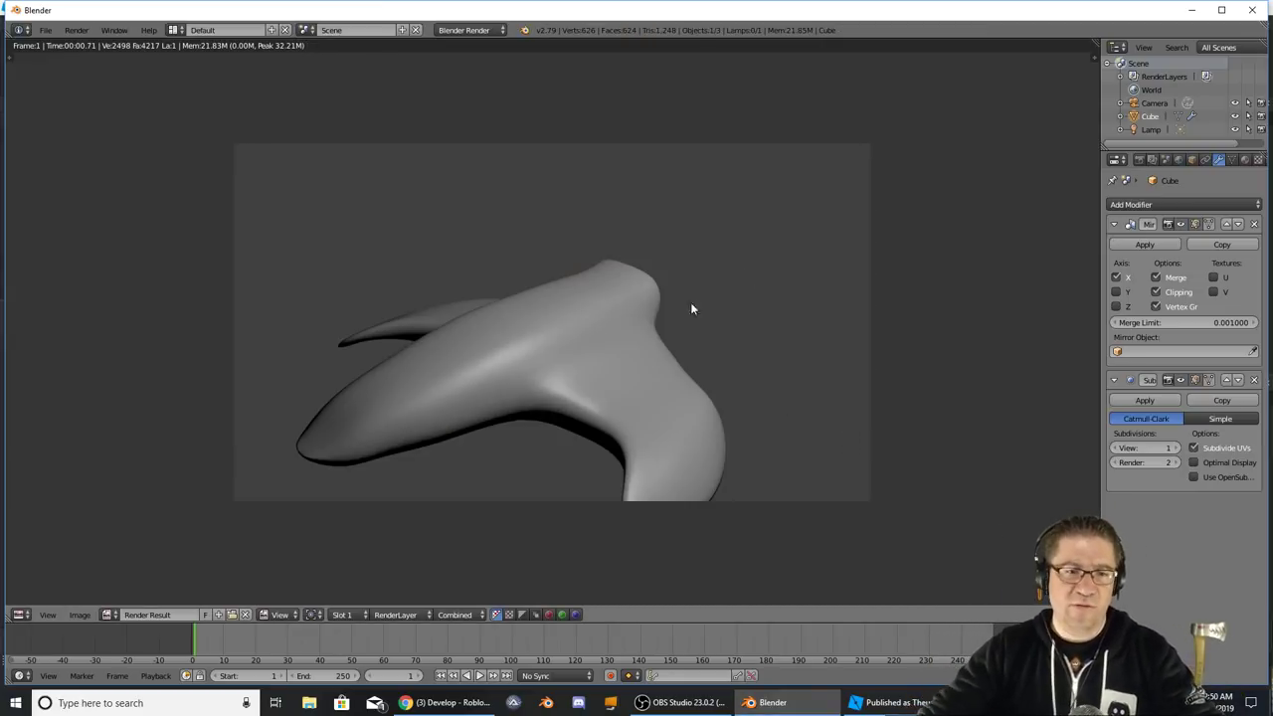
key(Escape)
middle_drag(726, 264, 756, 290)
click(601, 346)
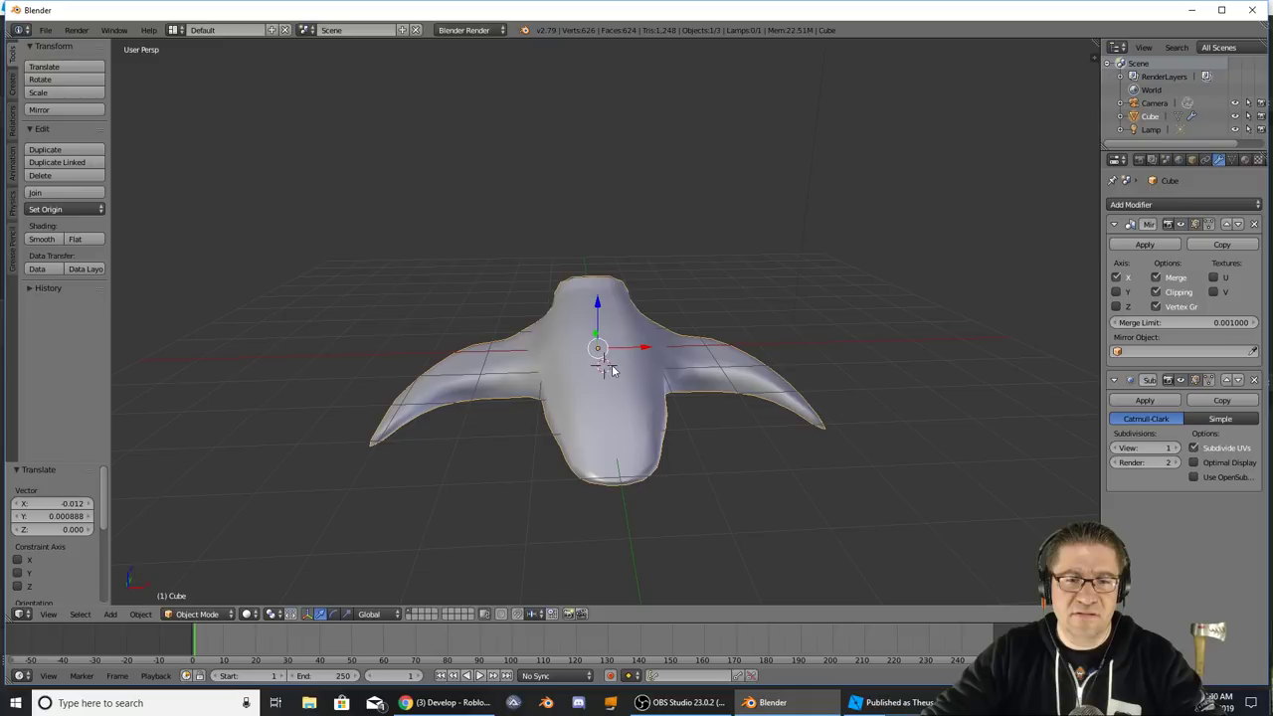
middle_drag(612, 370, 793, 293)
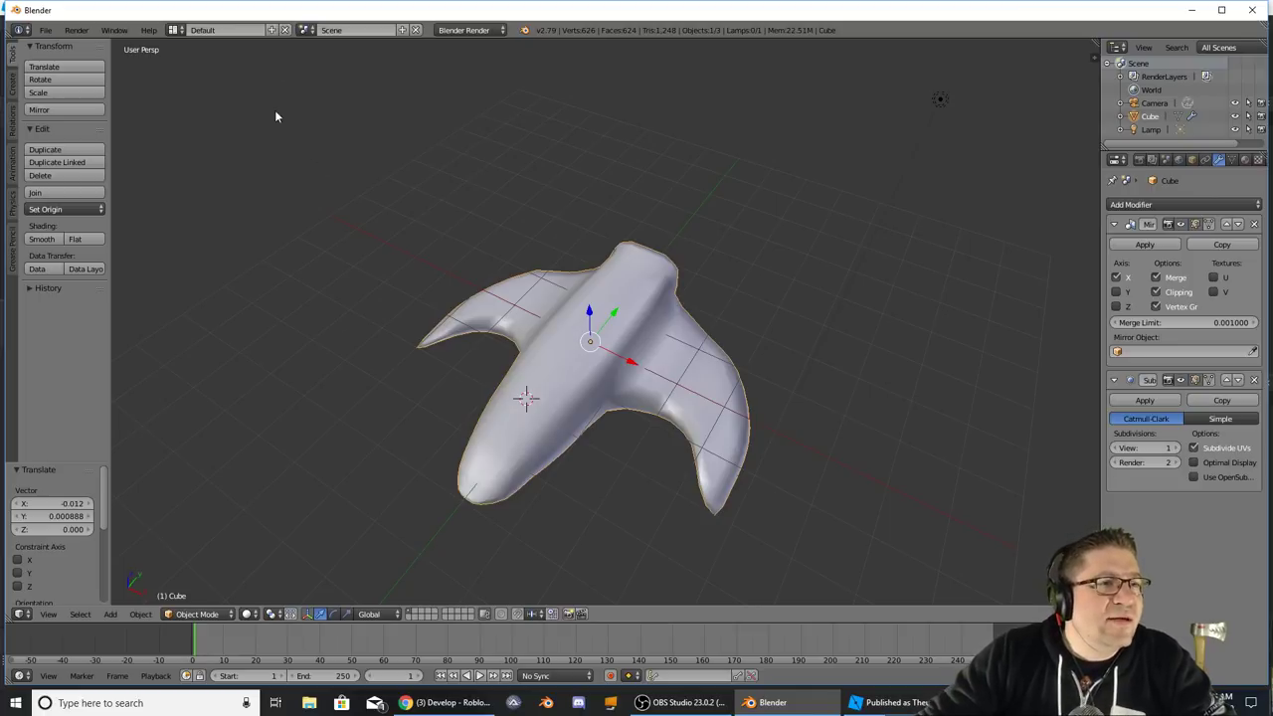
- Save the ship as ship3.blend in the Blender Files folder
click(46, 31)
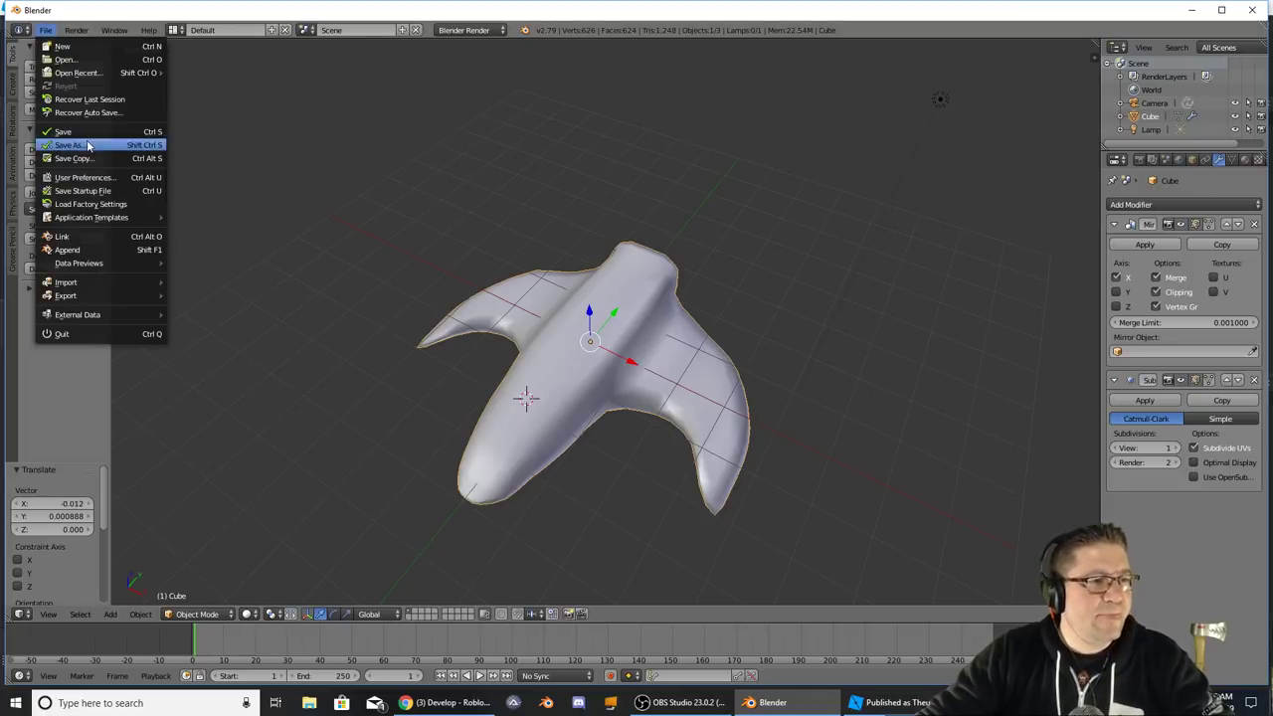
click(74, 142)
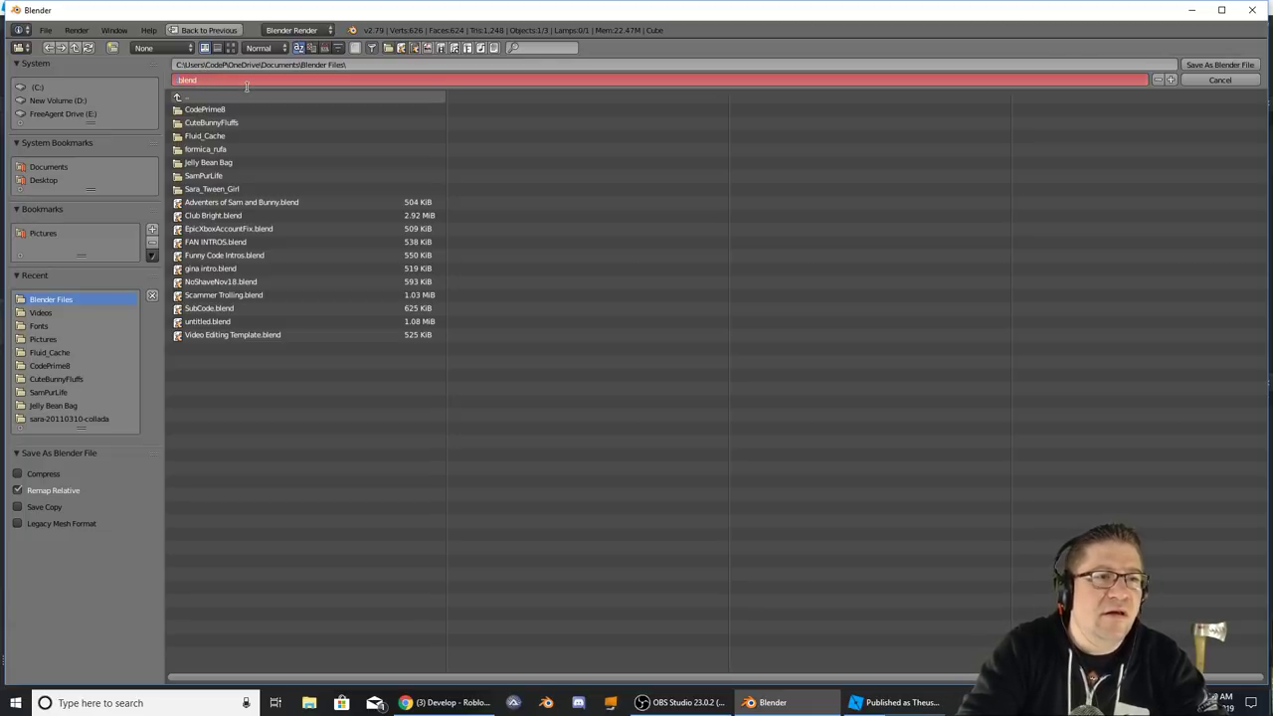
text(3)
key(Return)
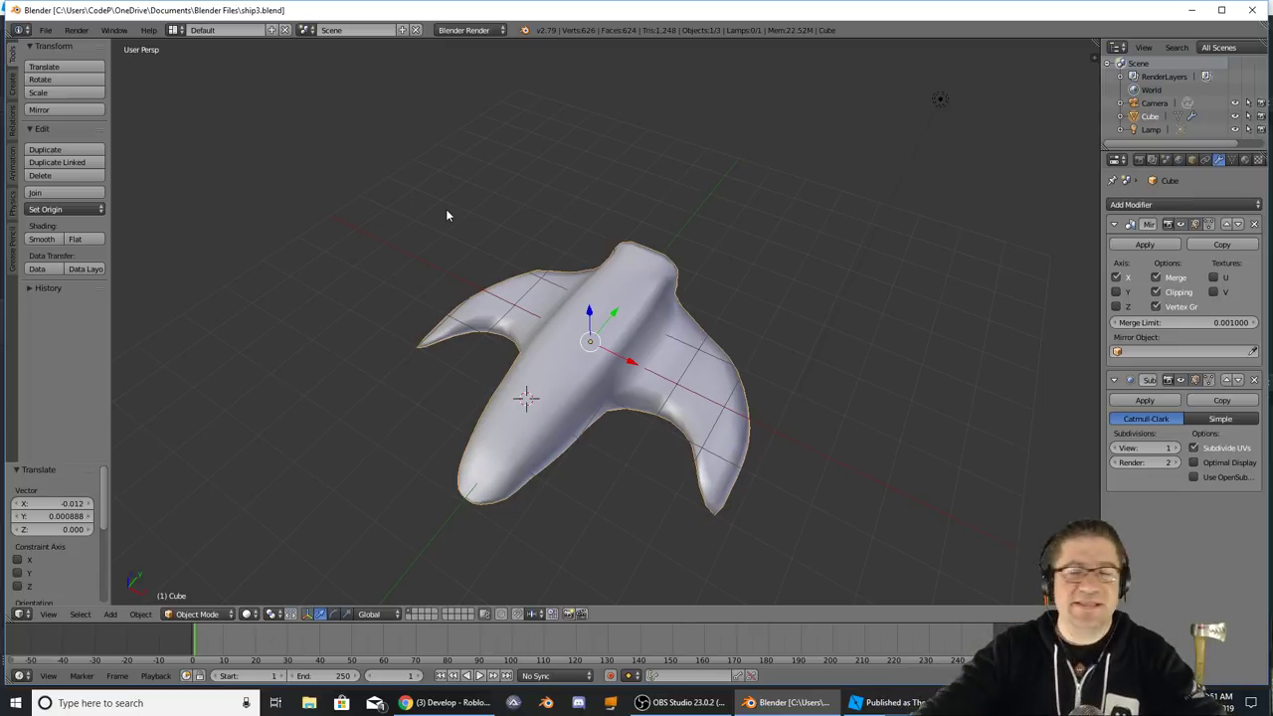
- Enter Edit Mode and reposition wing vertices near the tip, moving the last one about 0.059 in X, 0.307 in Y and -0.022 in Z
middle_drag(293, 140, 456, 209)
middle_drag(627, 479, 823, 524)
key(Tab)
scroll(749, 509, up, 2)
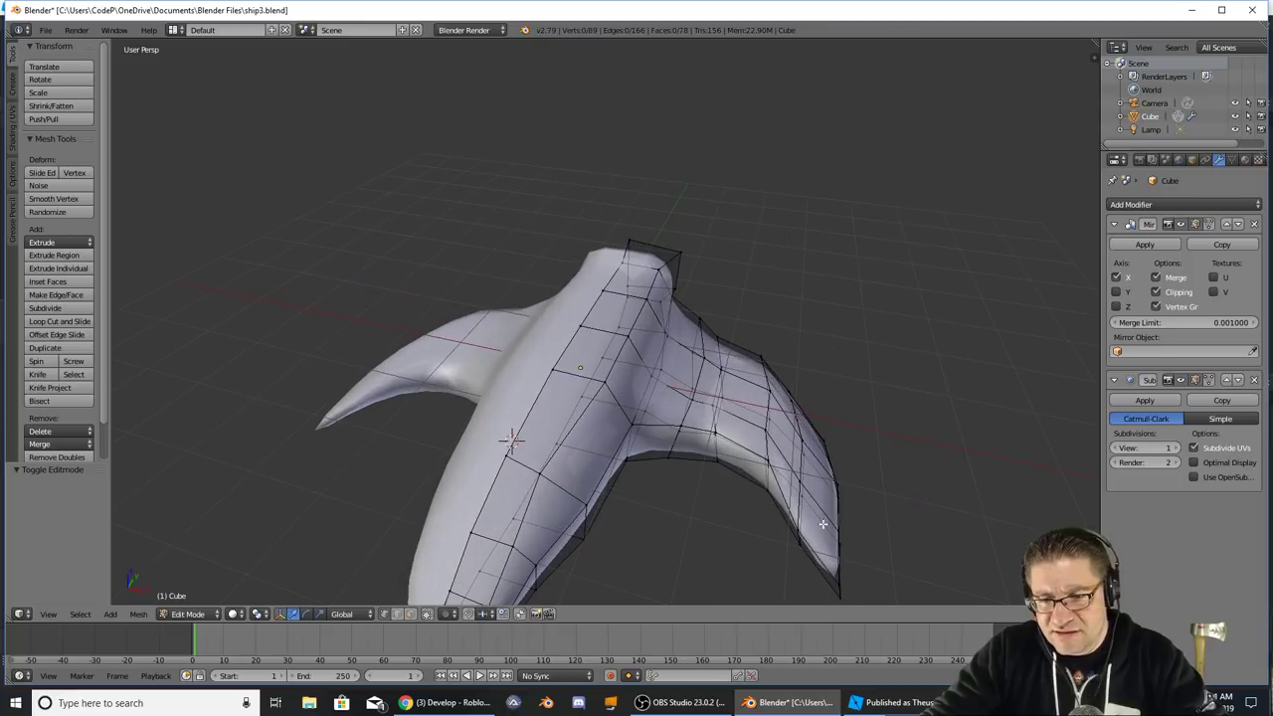
mouse_move(797, 530)
mouse_down()
mouse_move(799, 545)
mouse_move(809, 527)
mouse_up()
middle_drag(810, 528, 629, 519)
drag(516, 544, 548, 548)
middle_drag(548, 548, 737, 521)
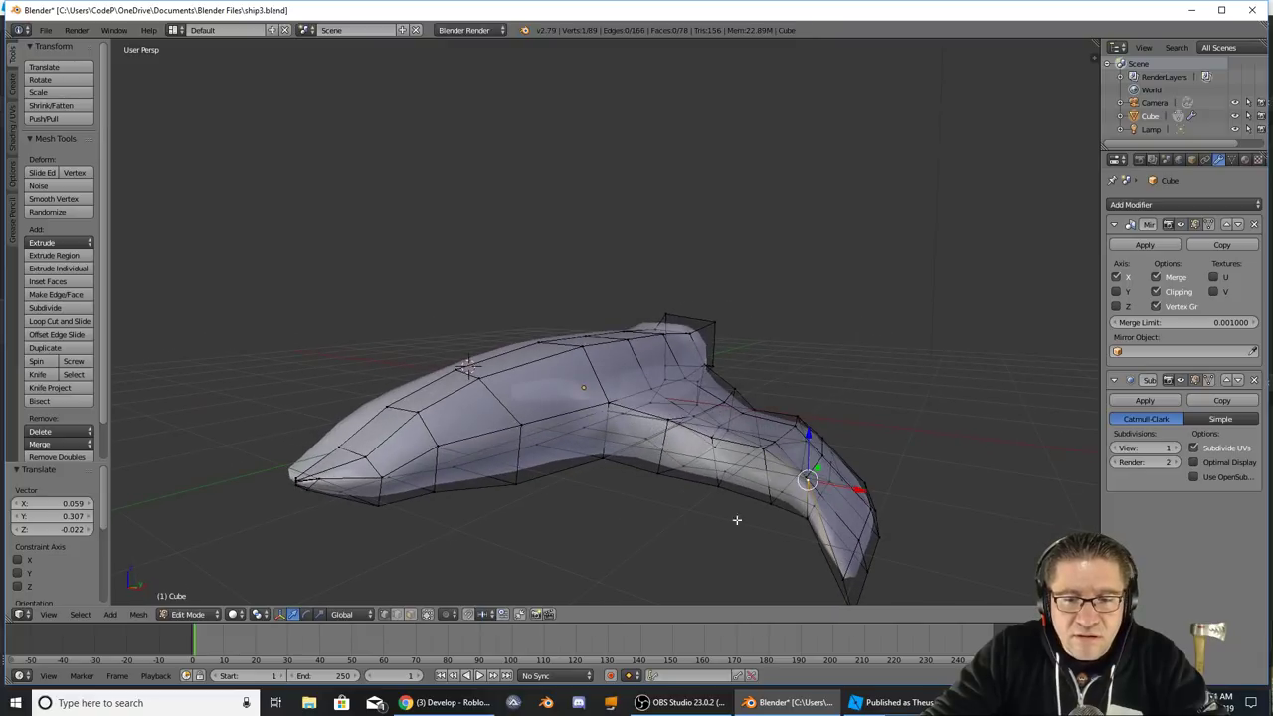
- Raise the two outer vertices on the wing's lower front edge by about 0.120 and 0.153 in Z
key(g)
click(796, 502)
right_click(768, 504)
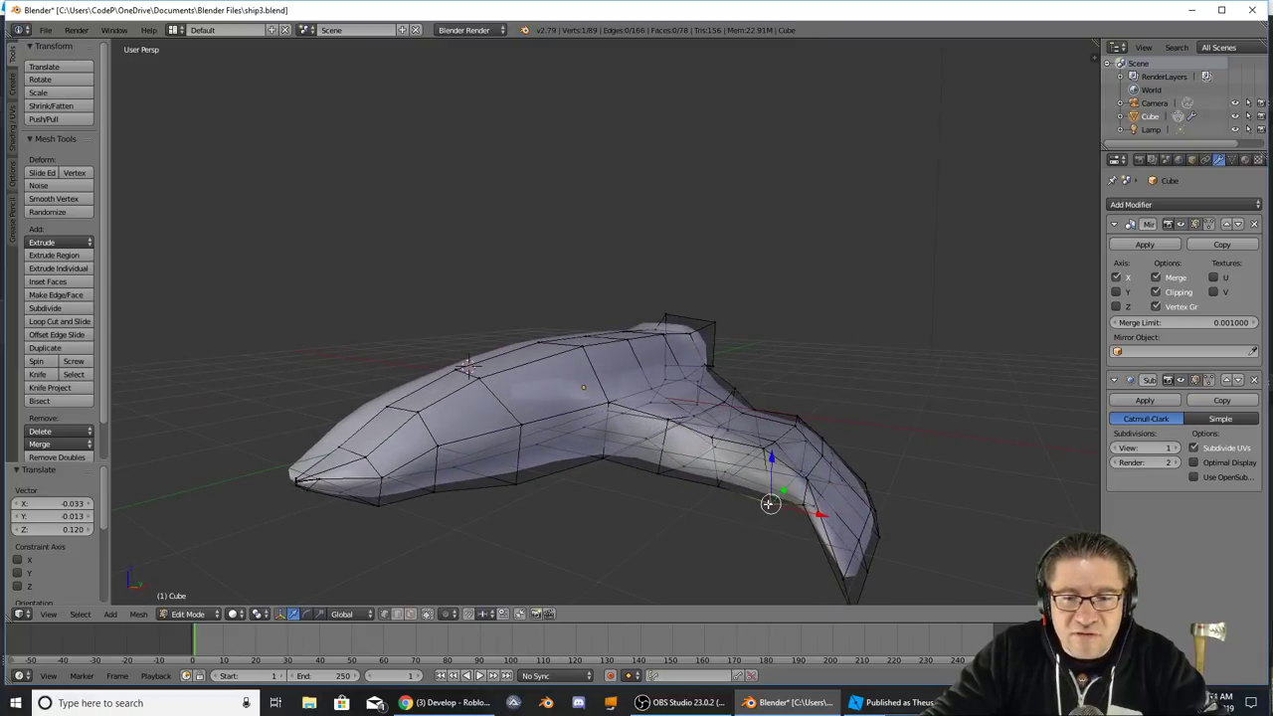
key(g)
click(763, 489)
- Raise the two lower front-edge wing vertices nearer the hull, moving the innermost about 0.085 in X, 0.067 in Y and 0.123 in Z
right_click(716, 492)
key(g)
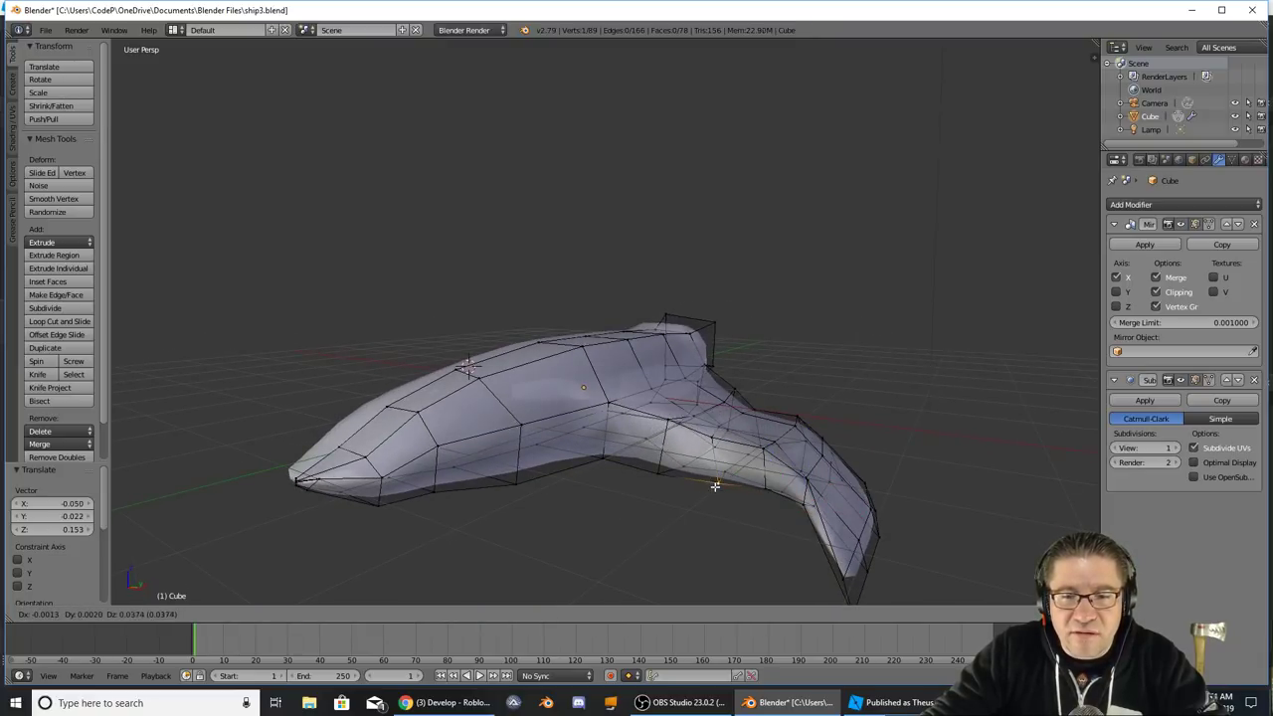
click(717, 480)
right_click(660, 475)
key(g)
click(668, 462)
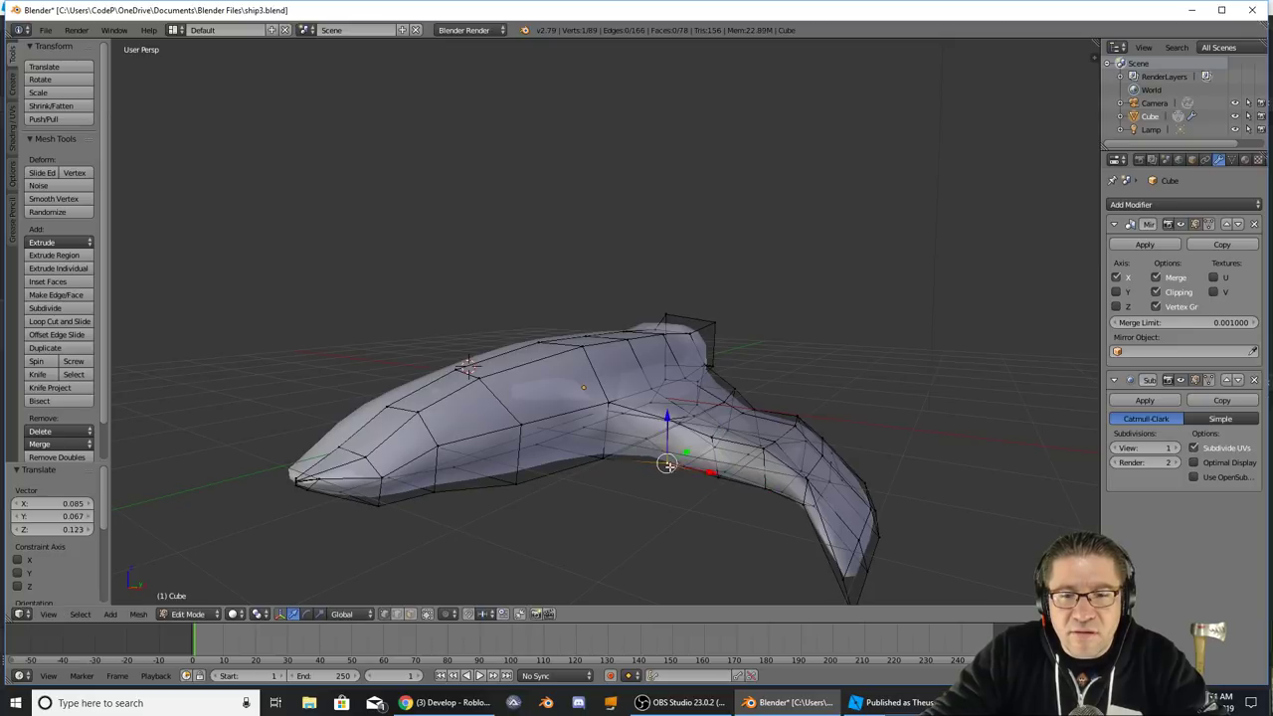
middle_drag(668, 462, 689, 483)
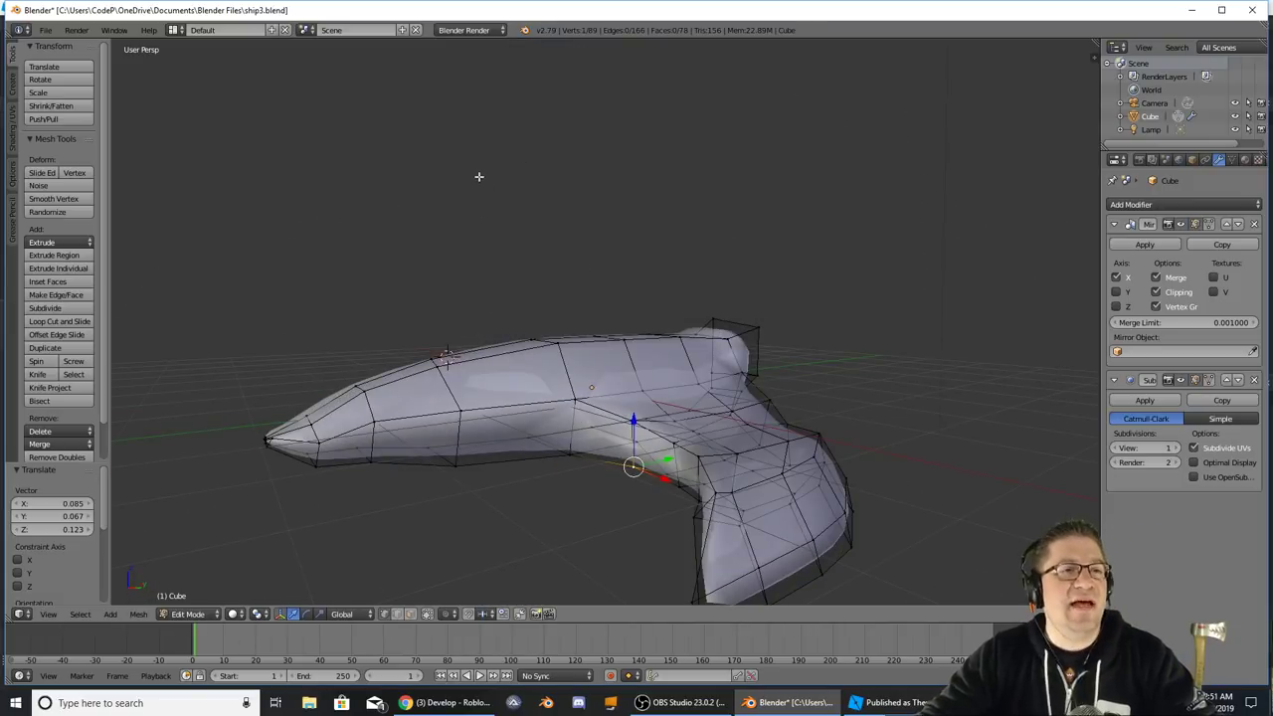
- Return to Object Mode and save the changes to ship3.blend
key(Tab)
click(46, 31)
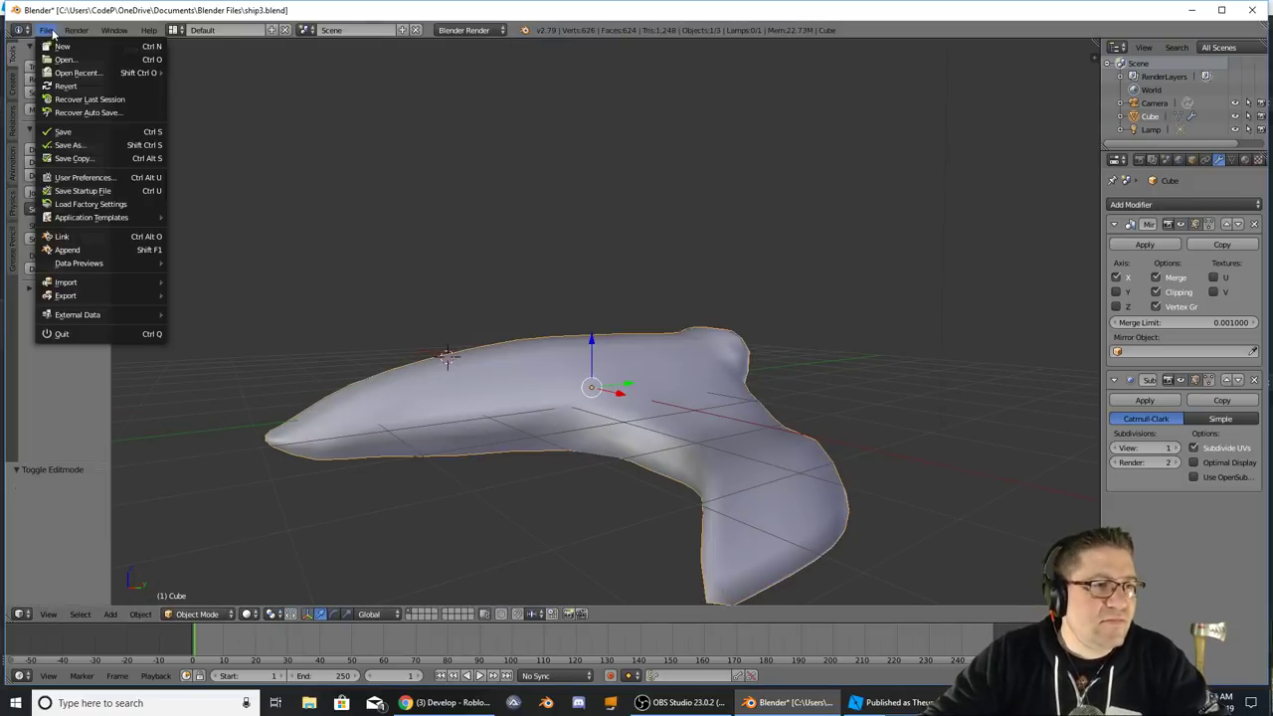
click(75, 132)
- Switch the workspace to the UV Editing layout with the whole ship in view
click(175, 30)
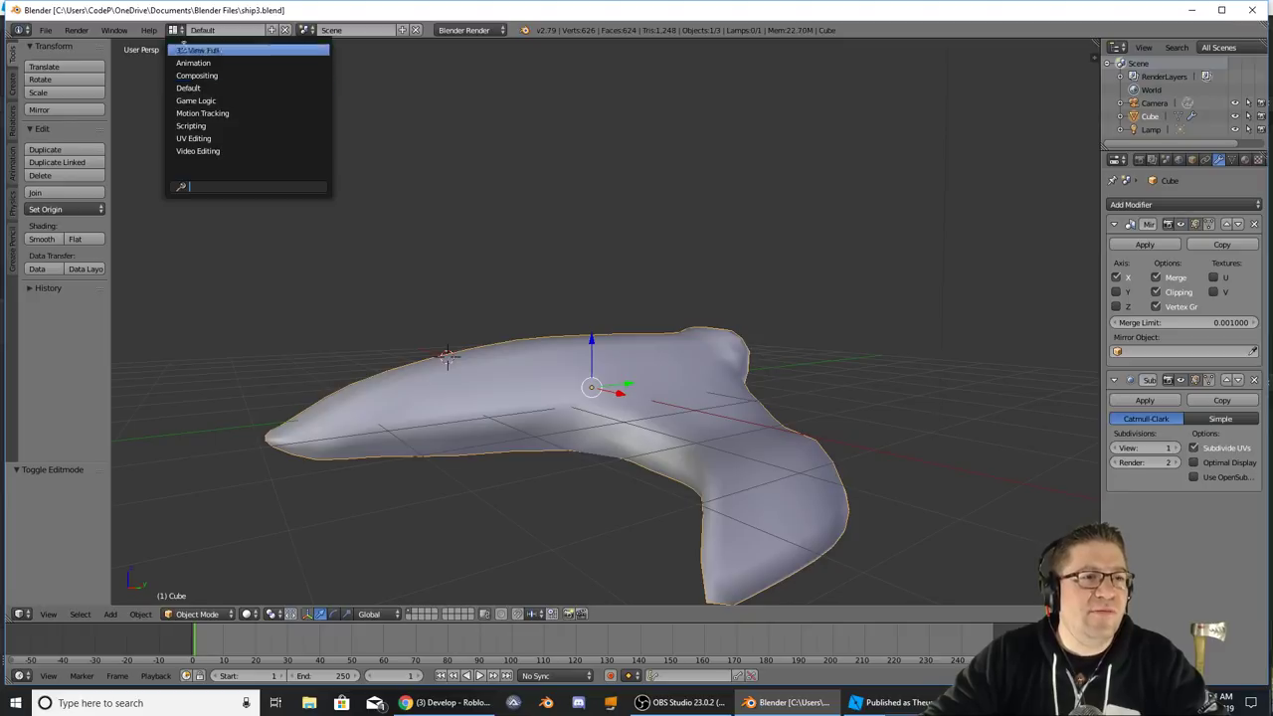
click(228, 138)
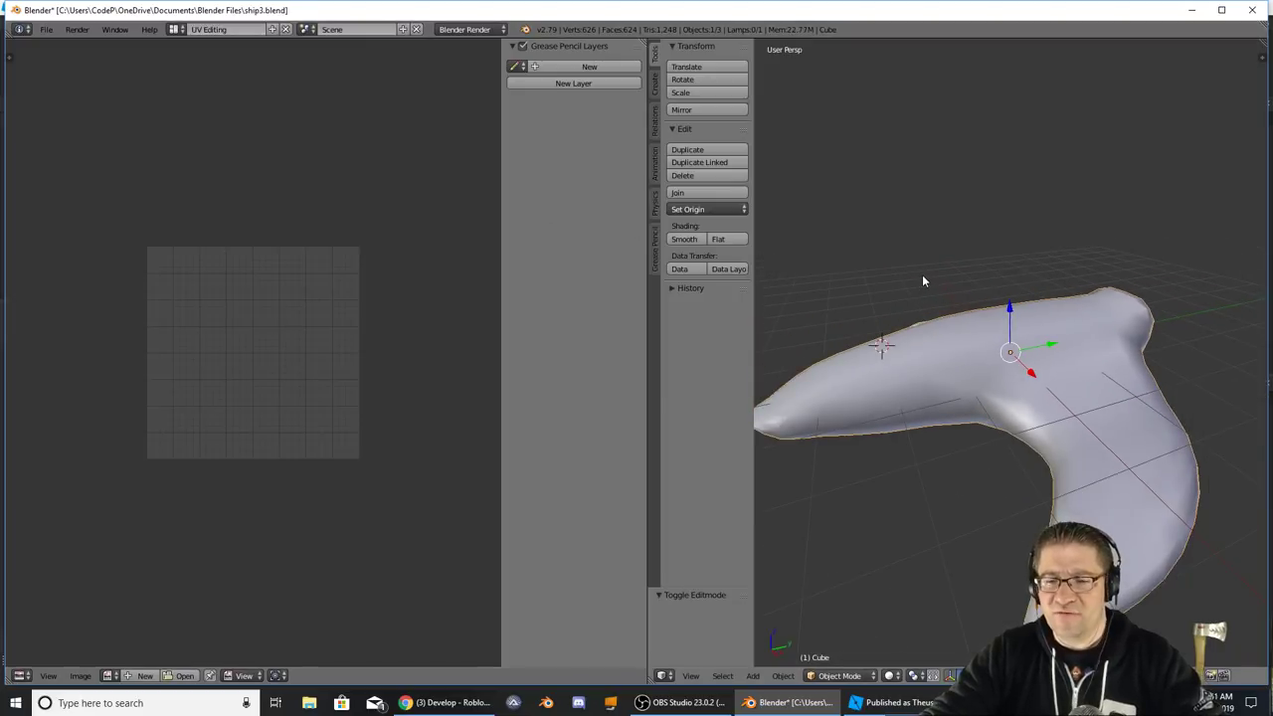
middle_drag(923, 281, 1010, 414)
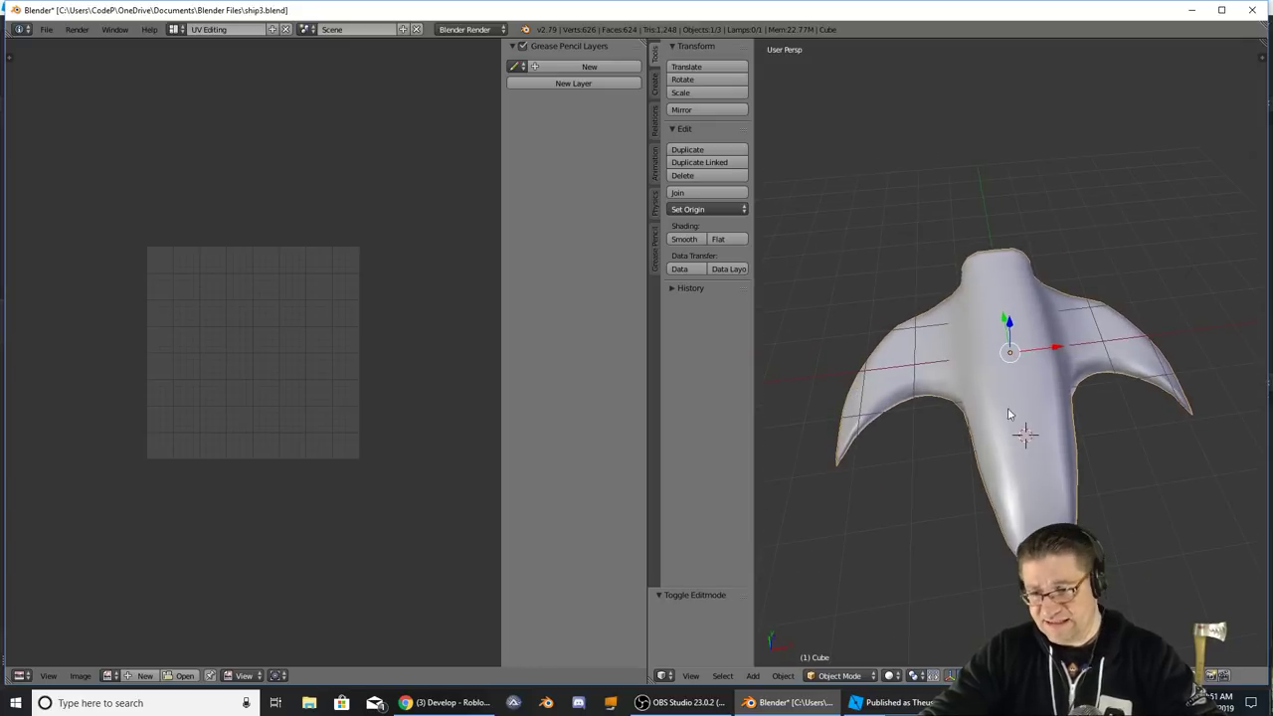
middle_drag(1091, 376, 1038, 362)
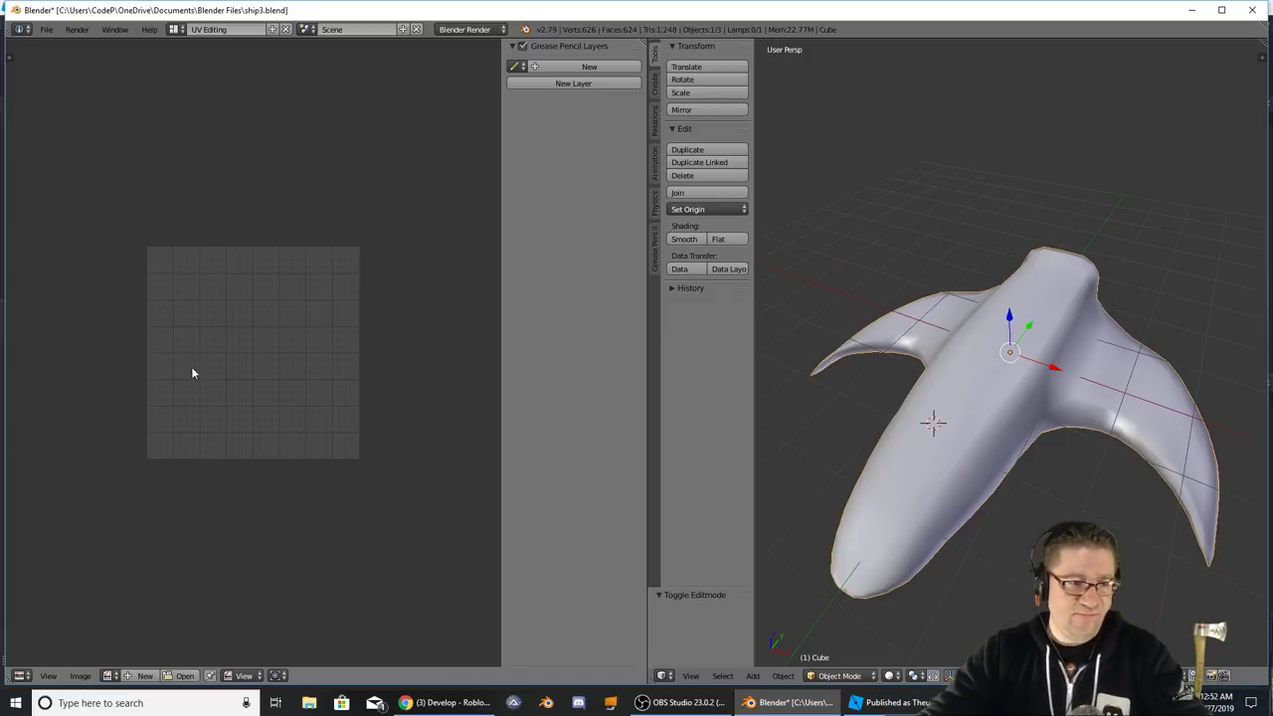
- Create a blank black 1024 × 1024 px image named Ship3Texture in the UV editor
click(128, 679)
click(185, 564)
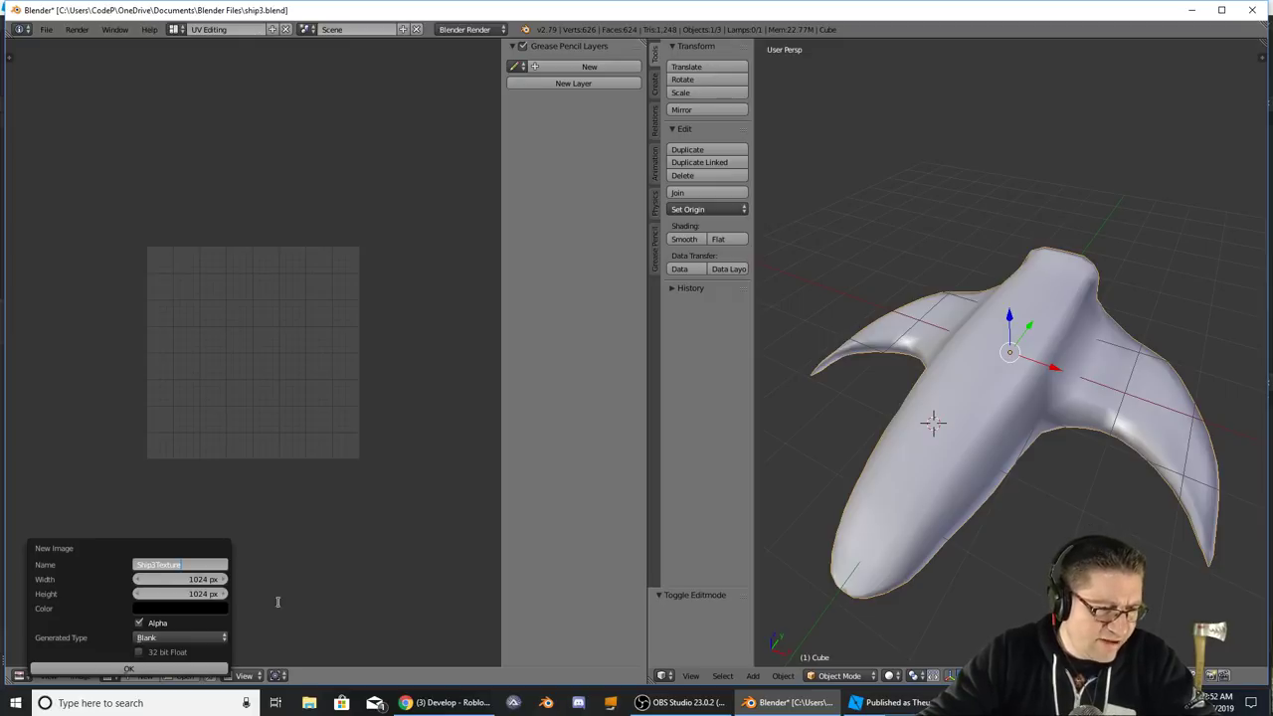
click(128, 668)
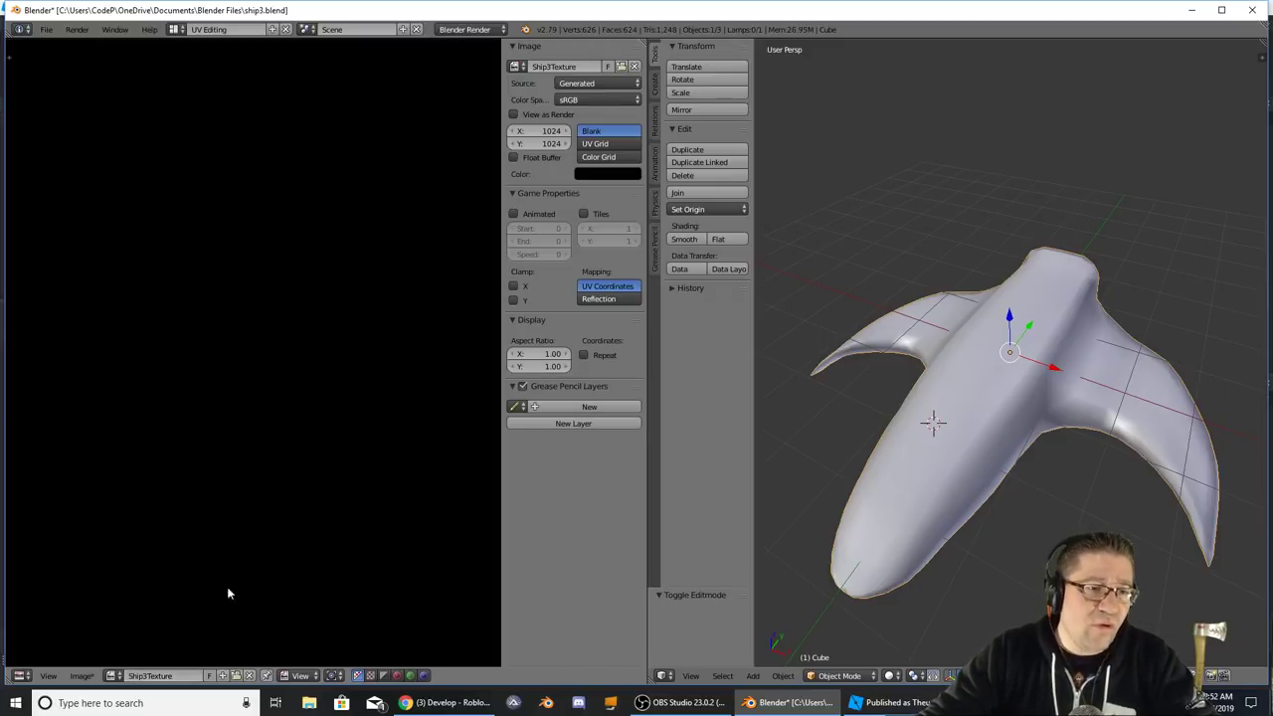
scroll(228, 591, down, 8)
scroll(251, 563, up, 3)
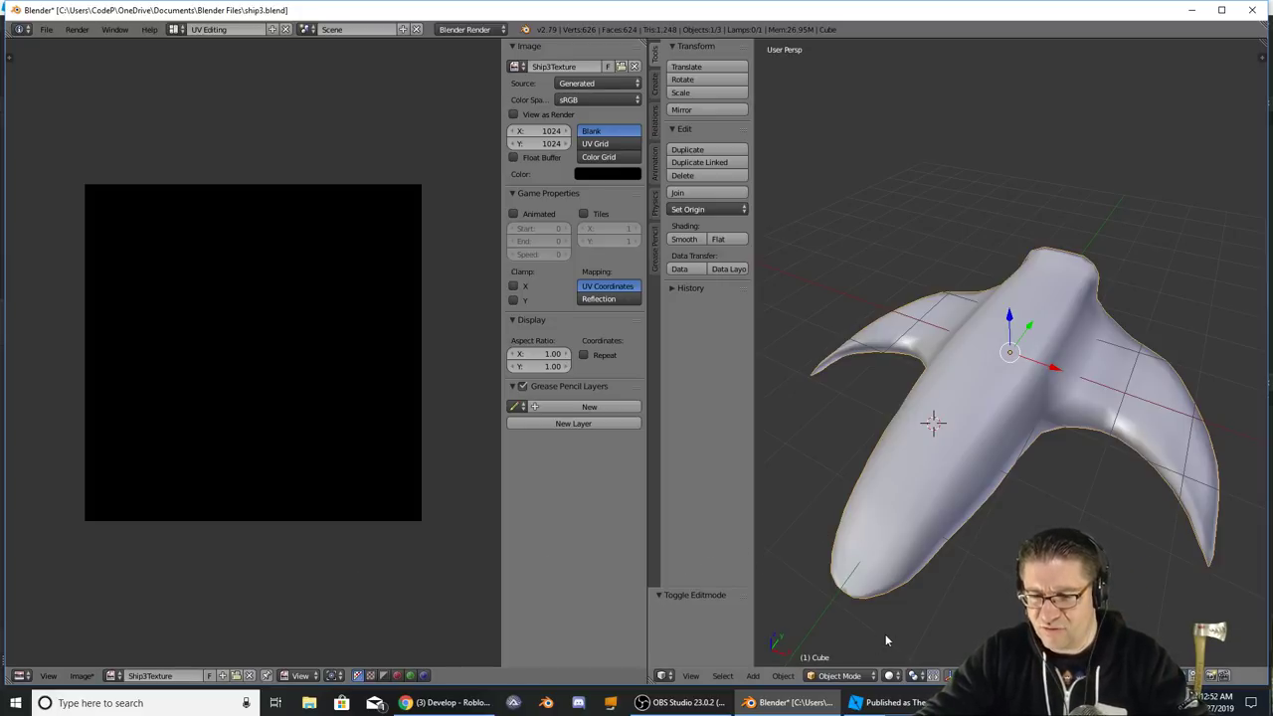
- Enter Edit Mode, select the entire ship mesh and unwrap it with the basic Unwrap method
key(Tab)
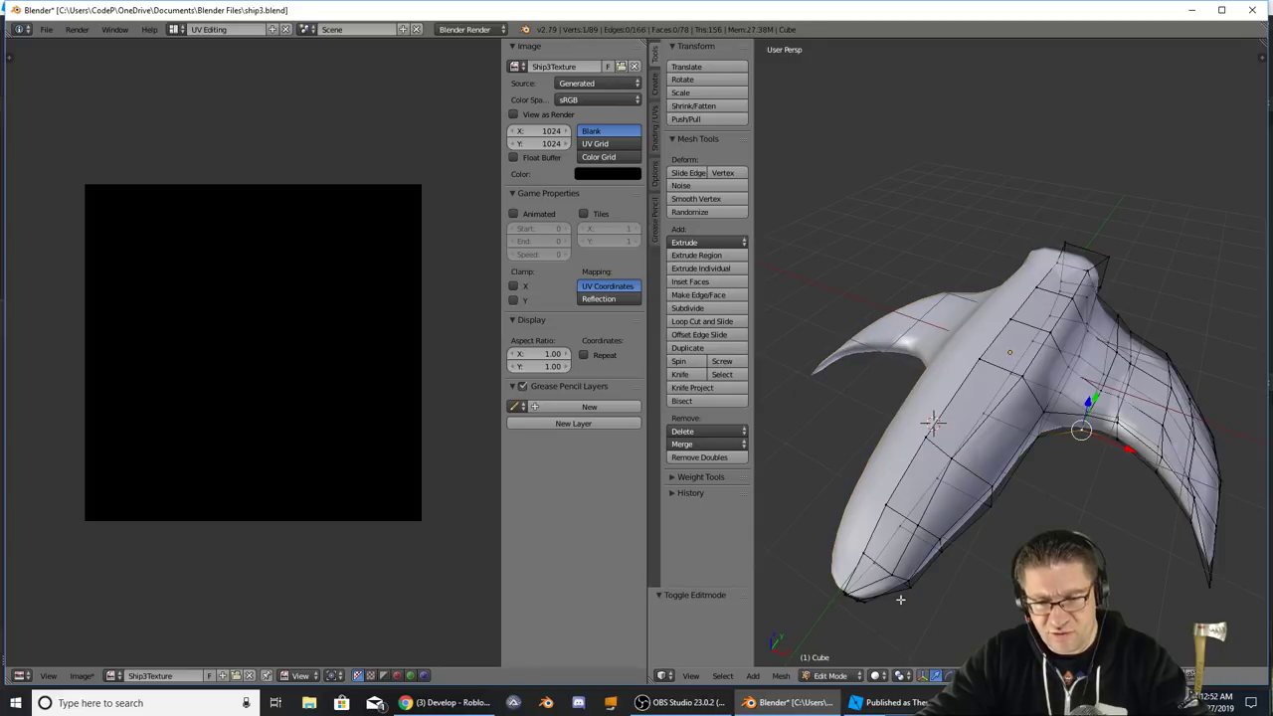
click(784, 678)
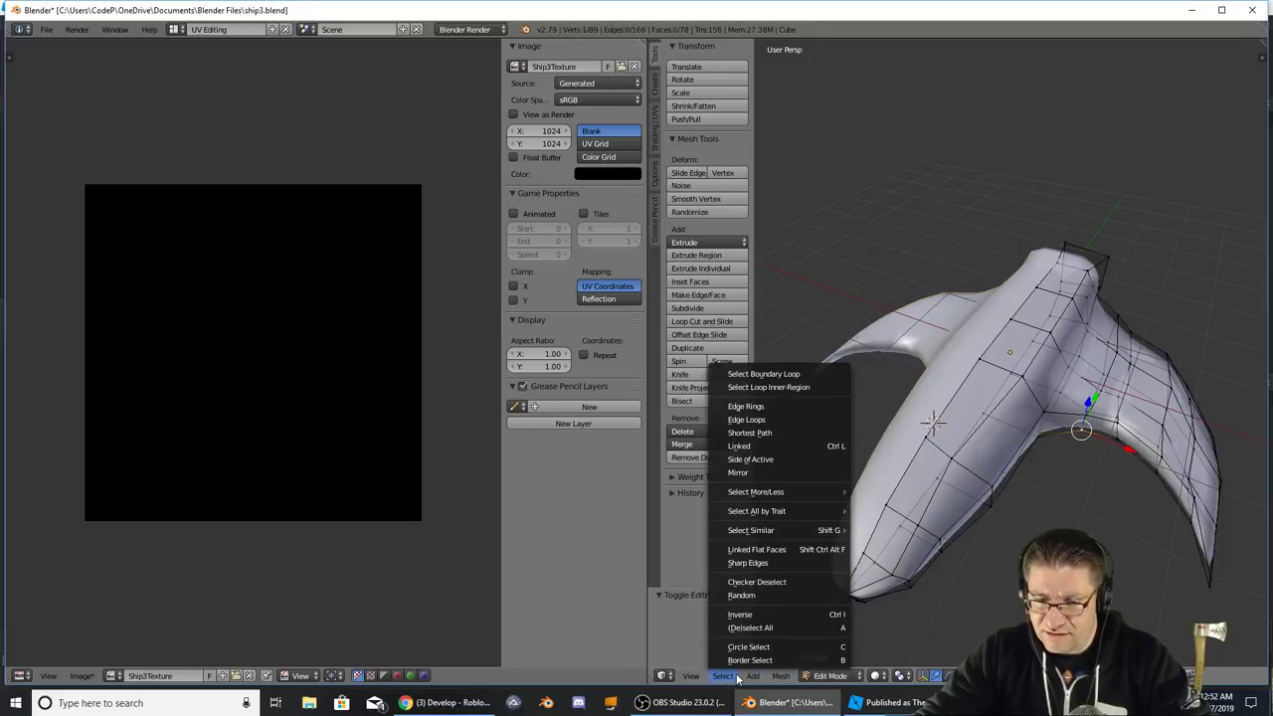
key(Escape)
key(a)
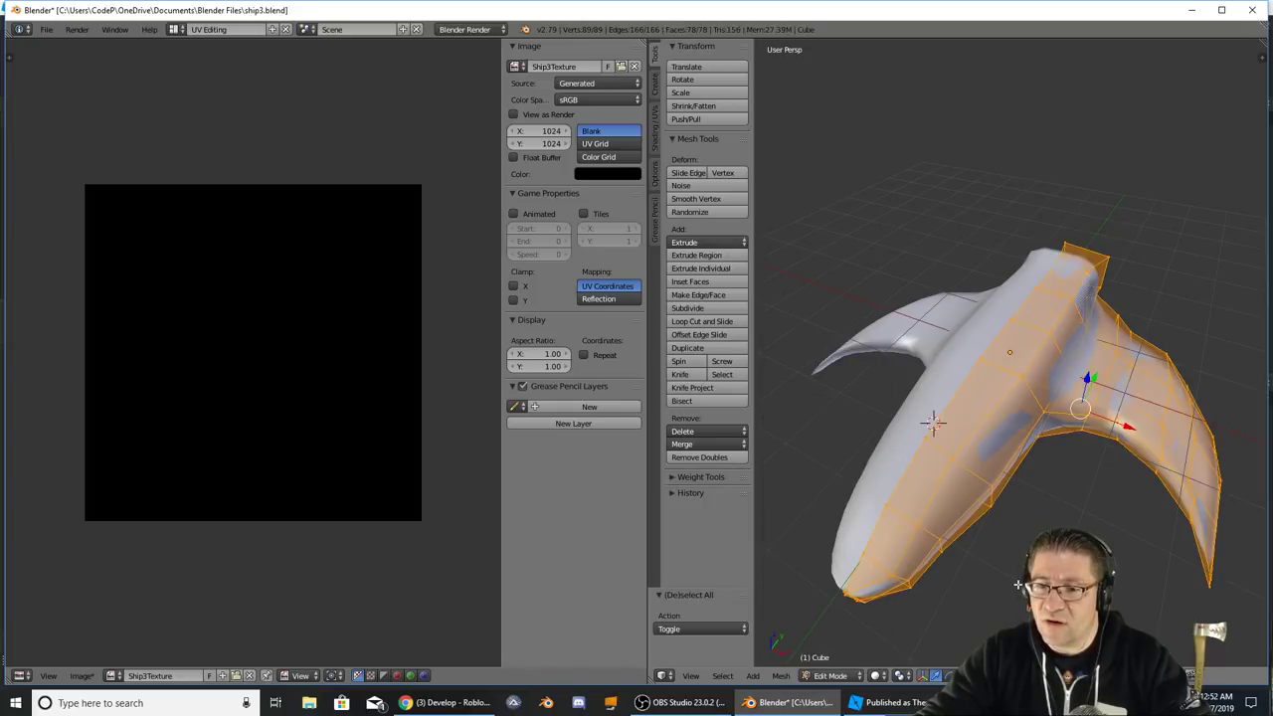
click(789, 678)
mouse_move(827, 571)
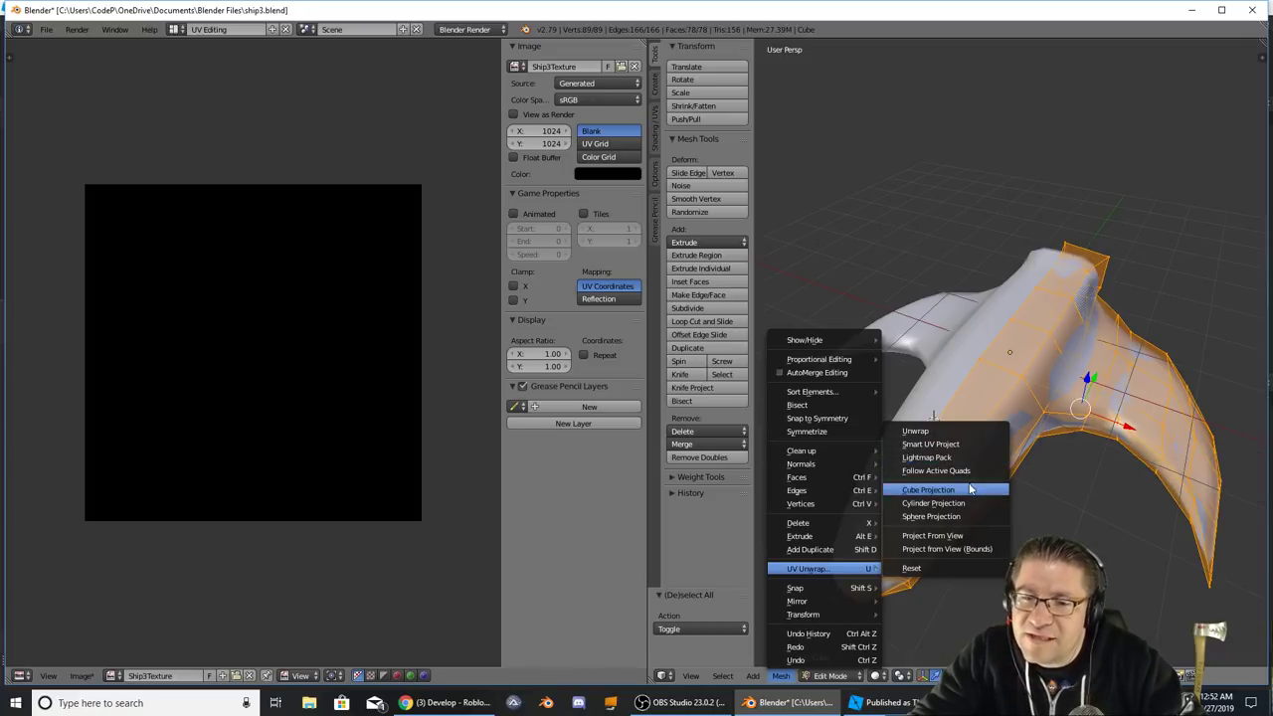
click(953, 432)
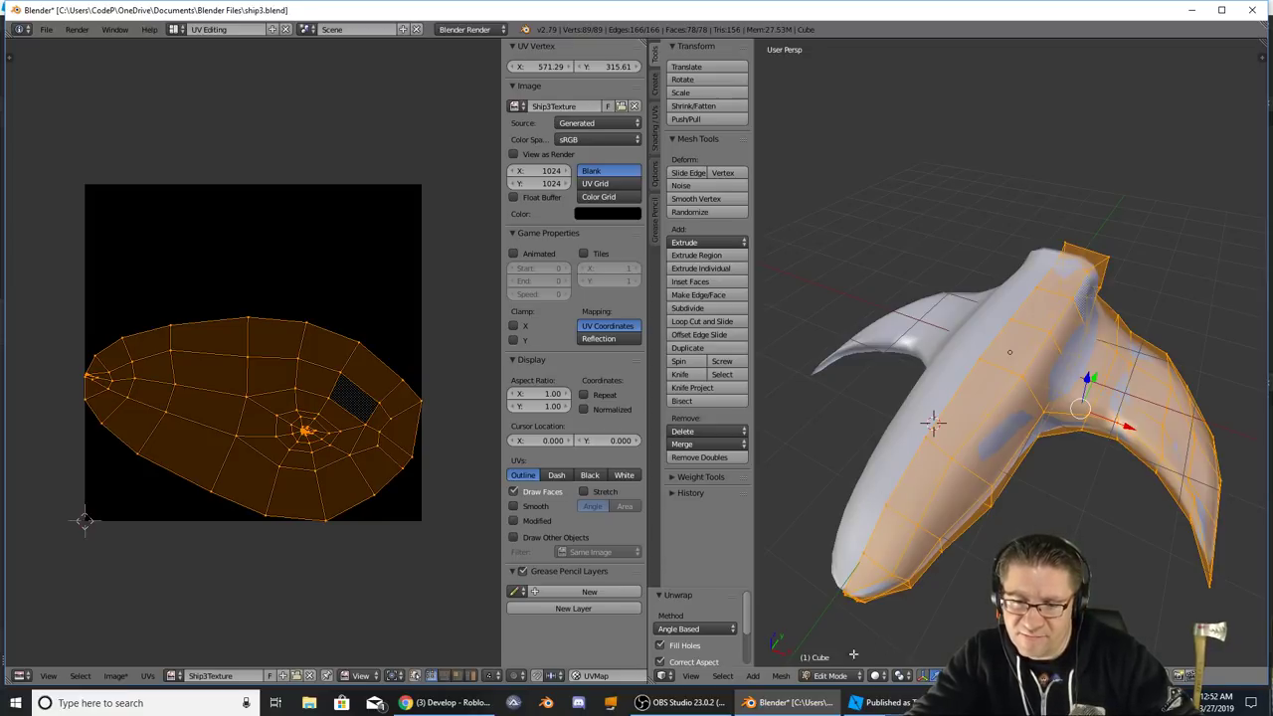
- Unwrap the whole mesh again using Smart UV Project with an angle limit of 66.00 and island margin of 0.00
click(782, 676)
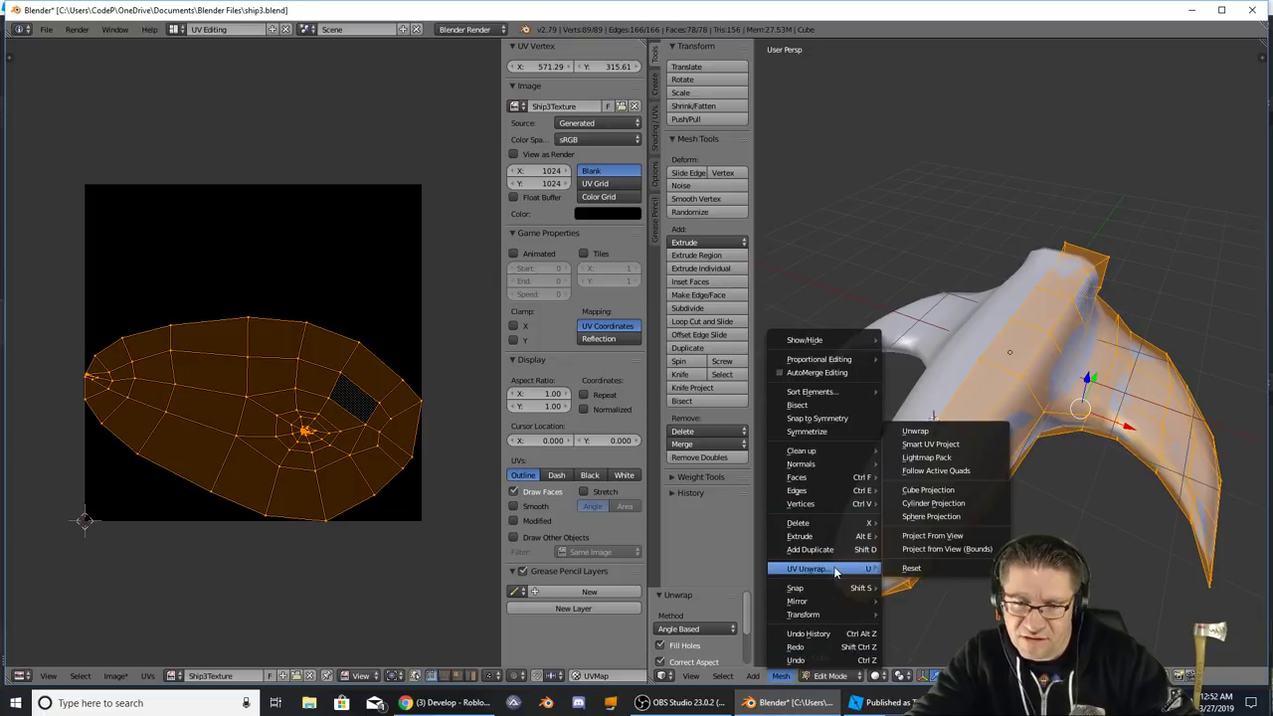
click(951, 444)
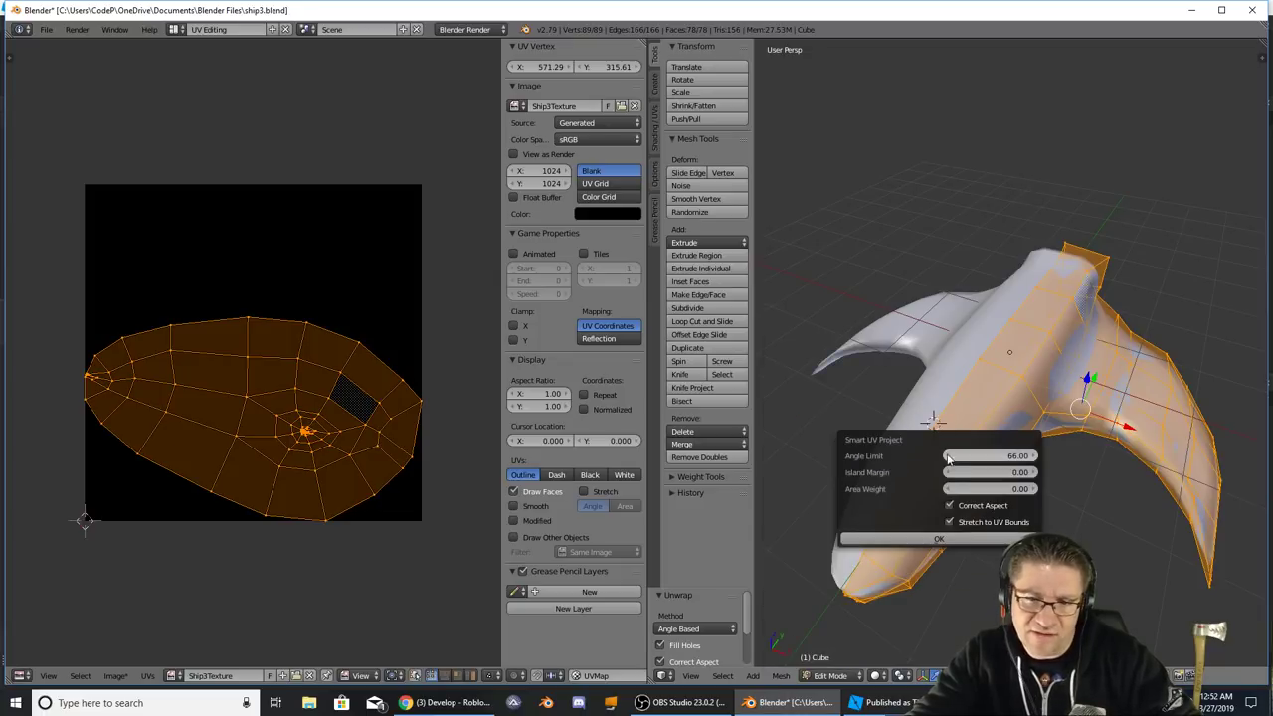
click(940, 538)
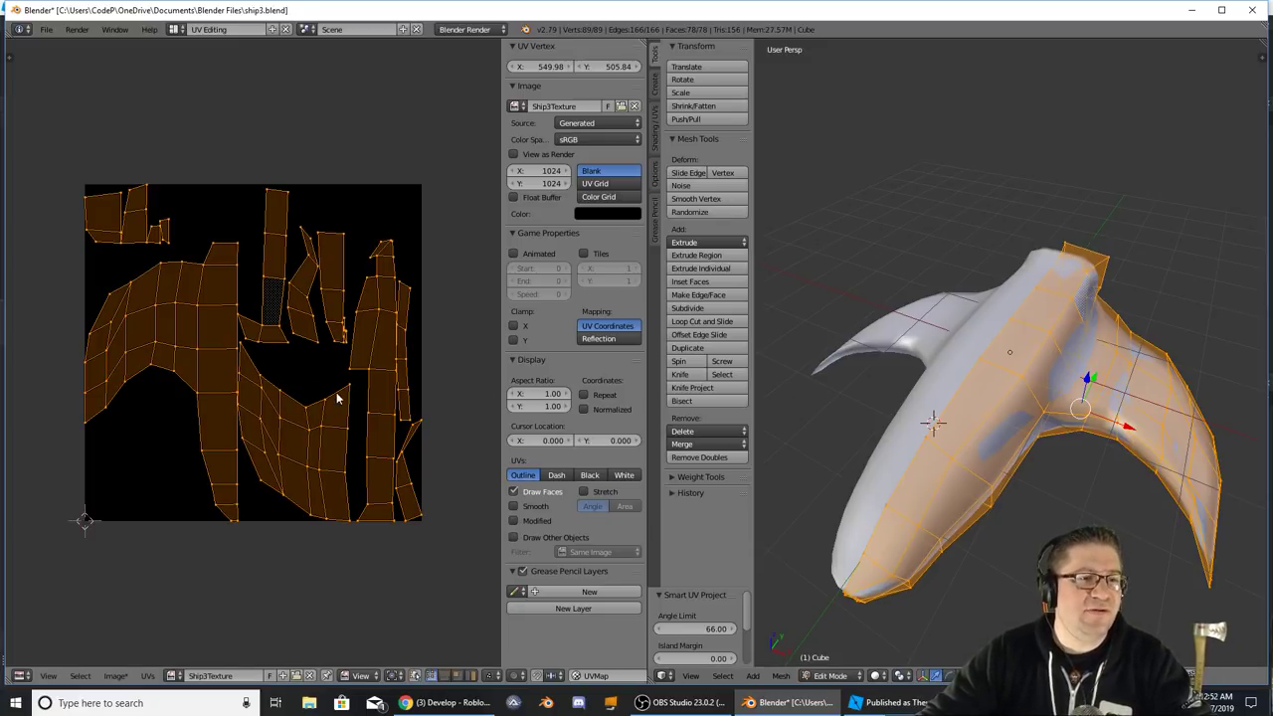
- Select the edge loop along the hull's lower side and add the adjoining edge loop running along the wing
middle_drag(885, 447, 911, 368)
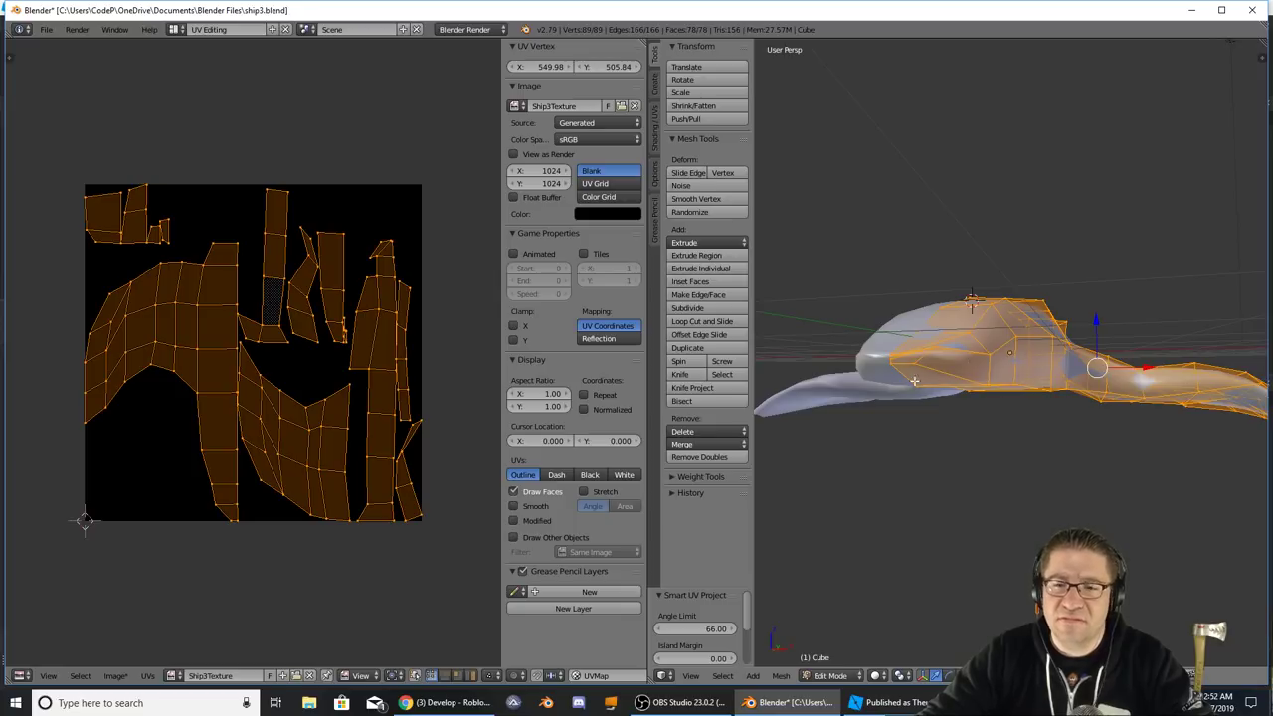
right_click(894, 363)
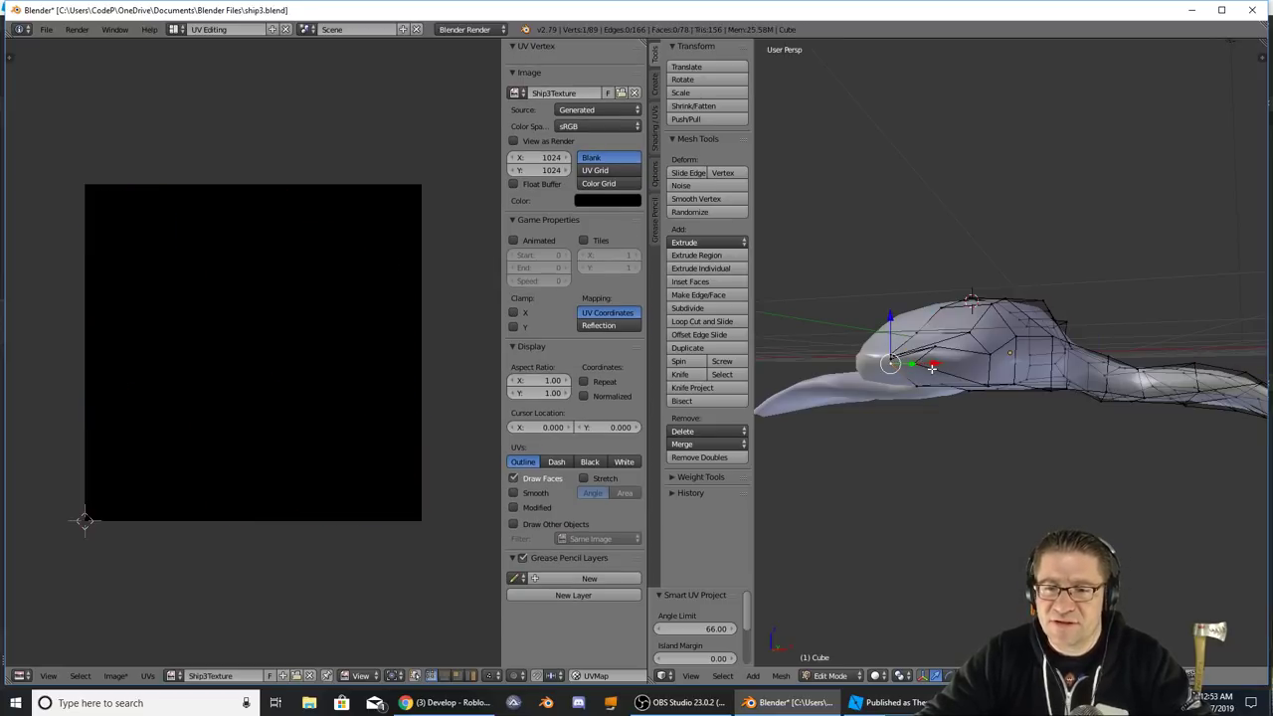
alt+right_click(932, 368)
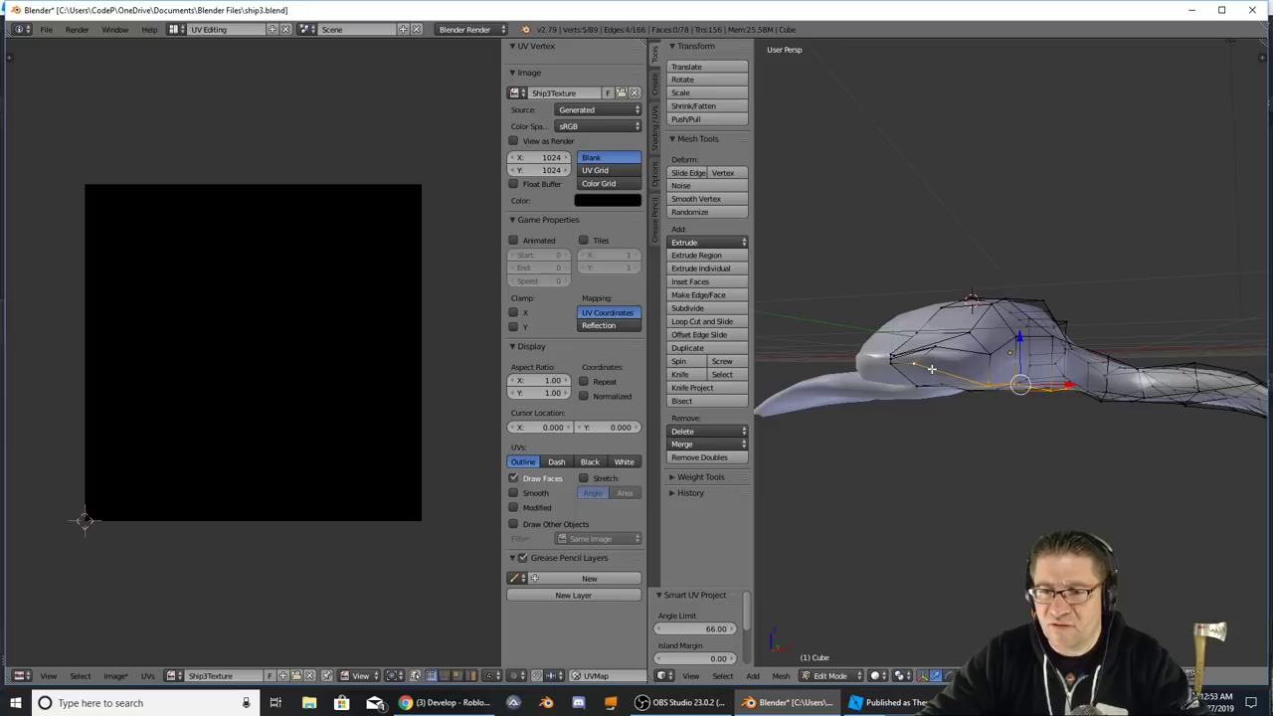
middle_drag(933, 369, 1067, 360)
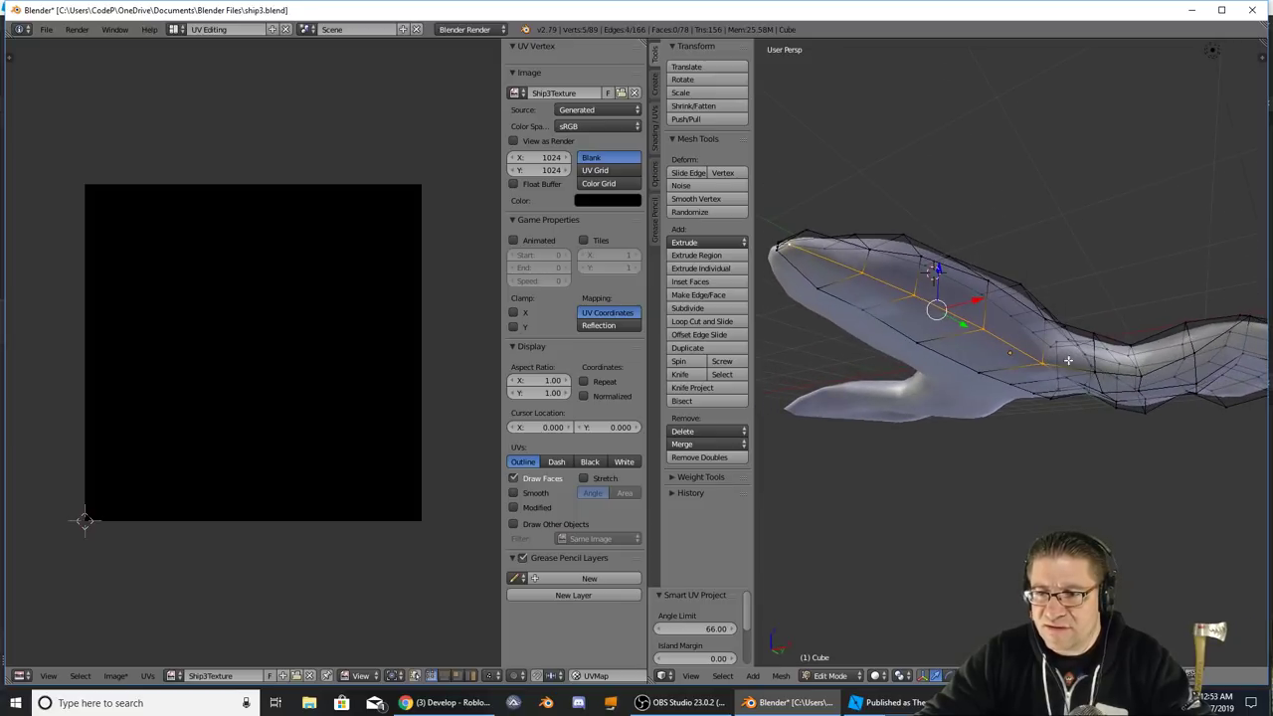
alt+shift+right_click(1112, 373)
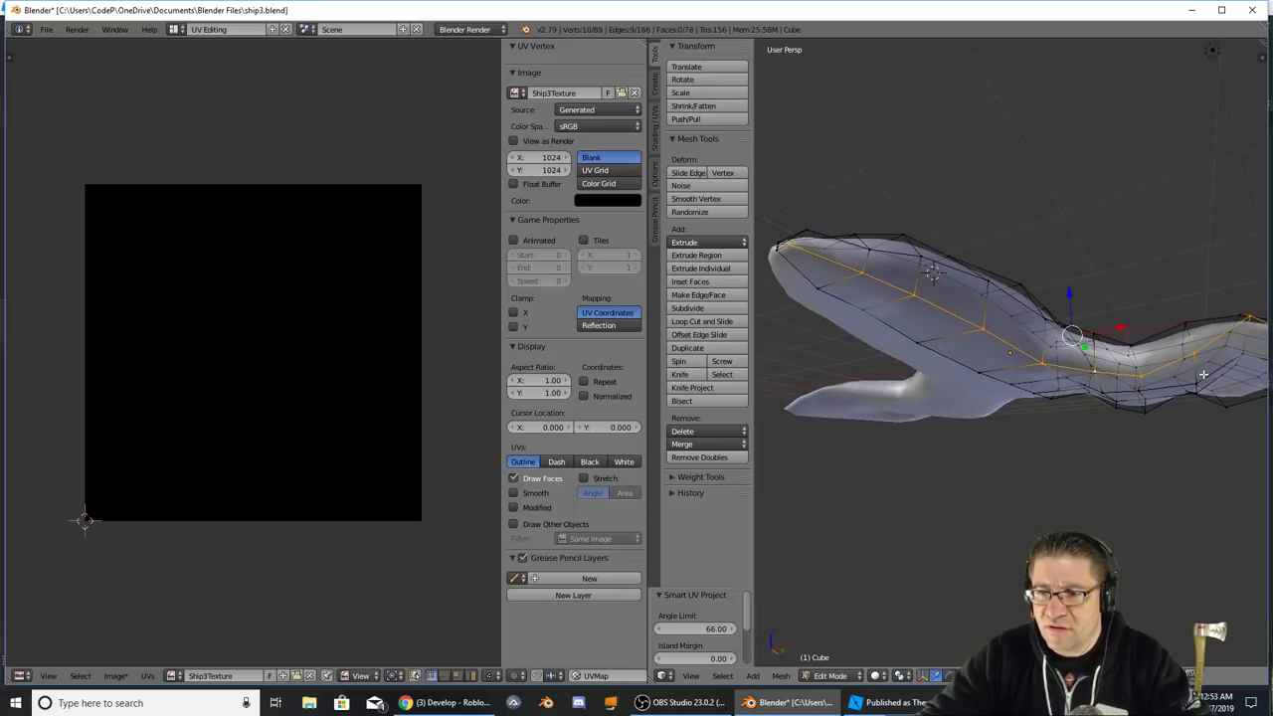
middle_drag(1204, 374, 1073, 364)
alt+shift+right_click(1018, 280)
key(ctrl+z)
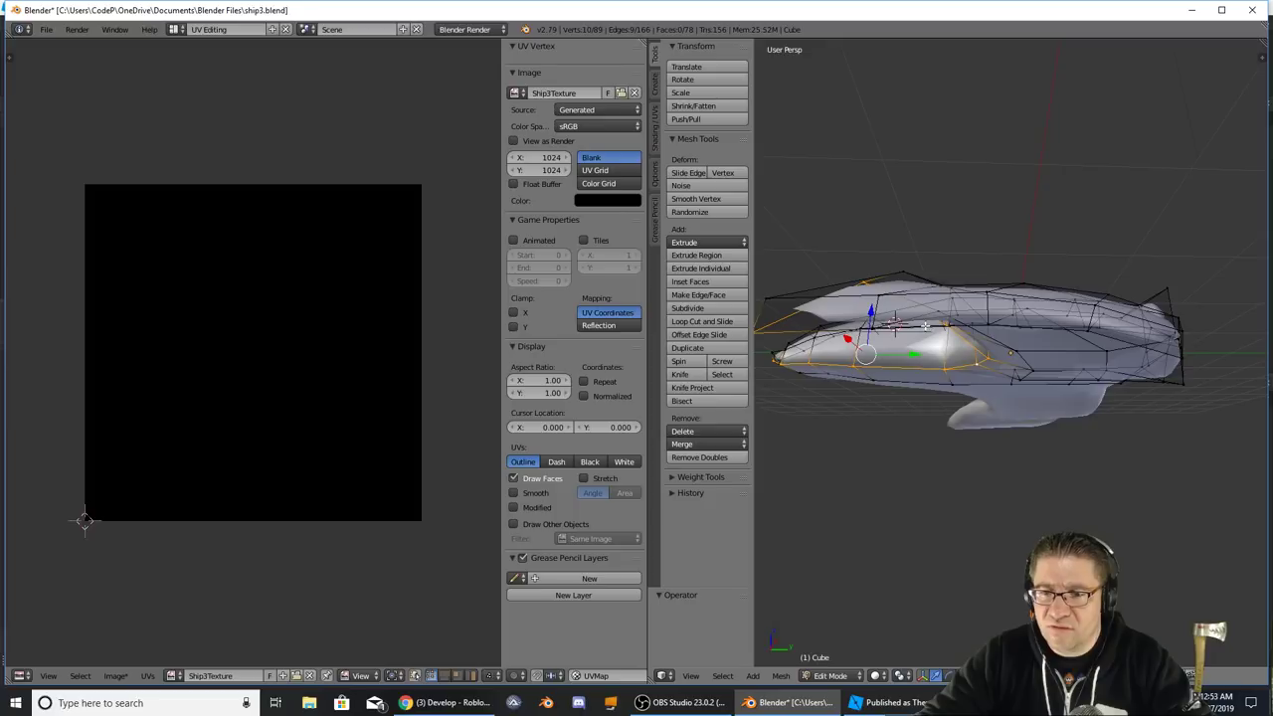
middle_drag(894, 322, 912, 334)
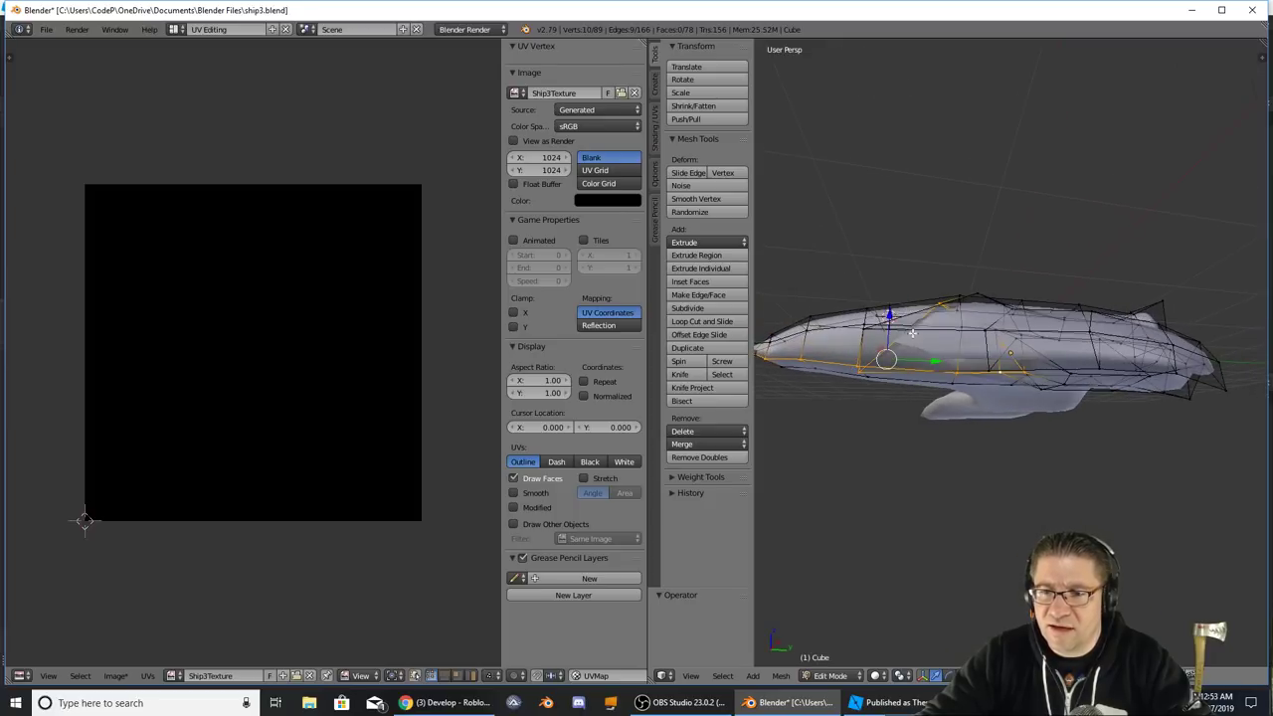
key(ctrl+KP_Add)
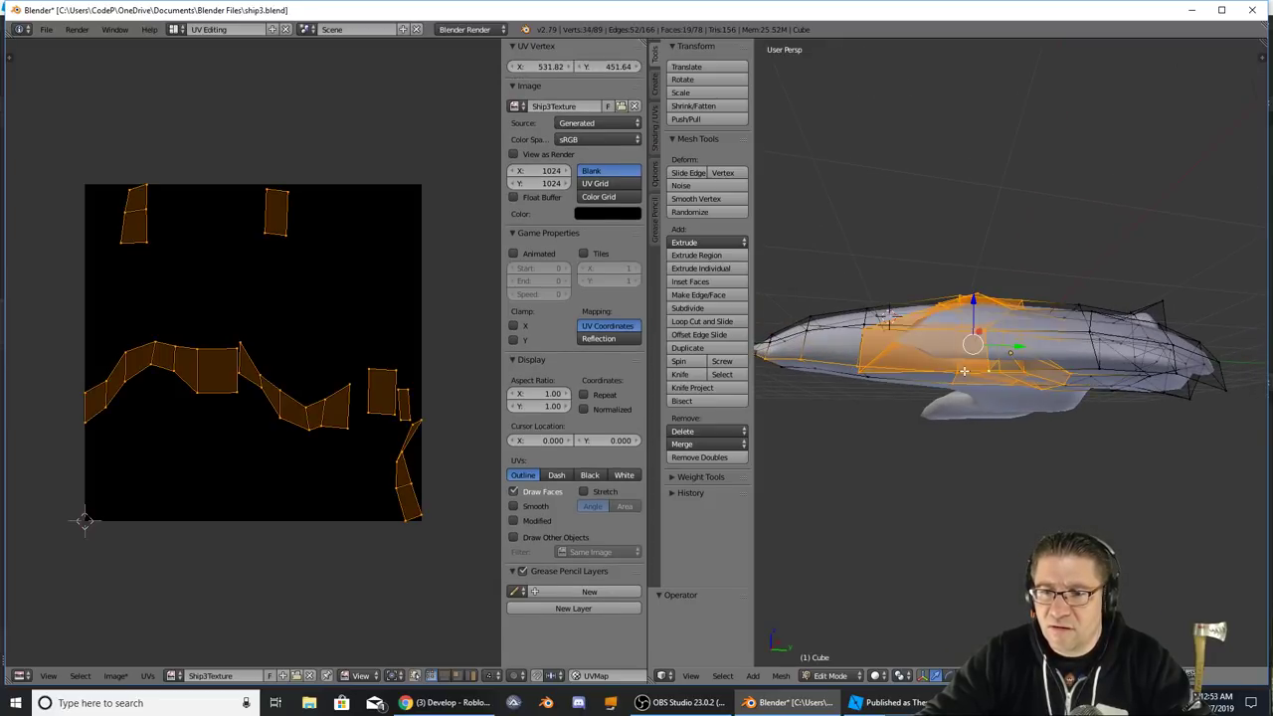
middle_drag(962, 369, 1008, 356)
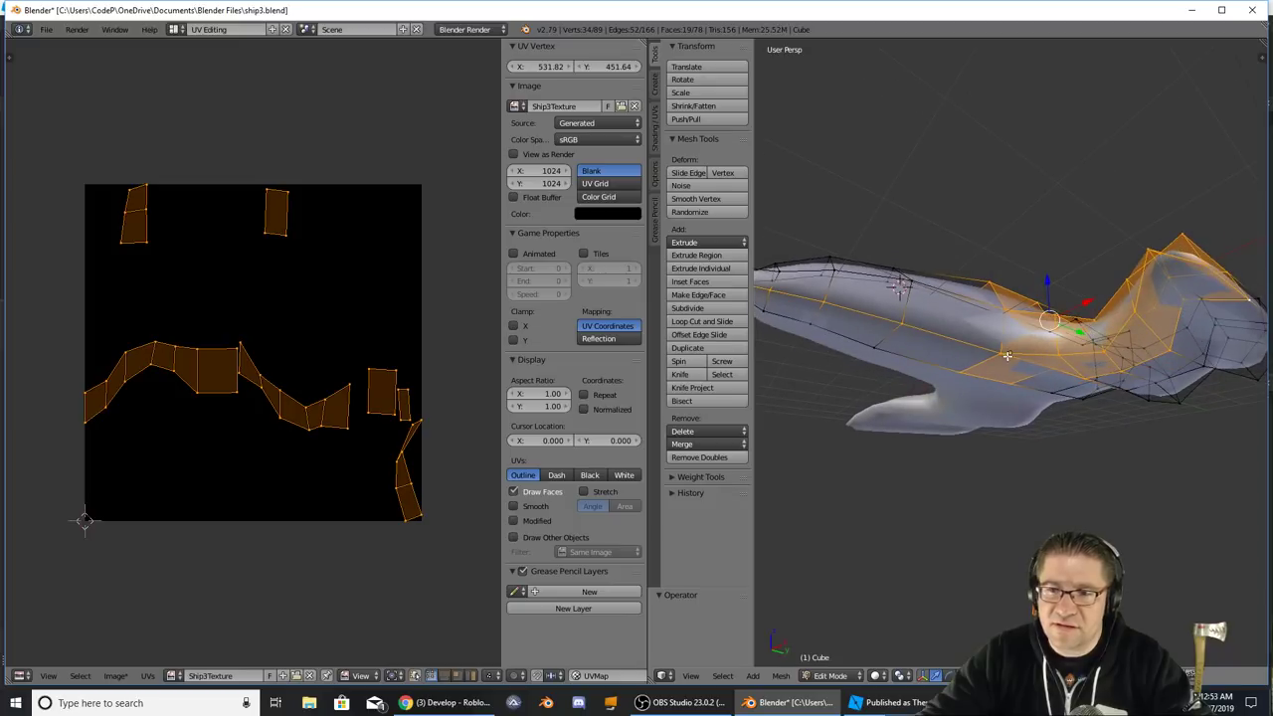
key(a)
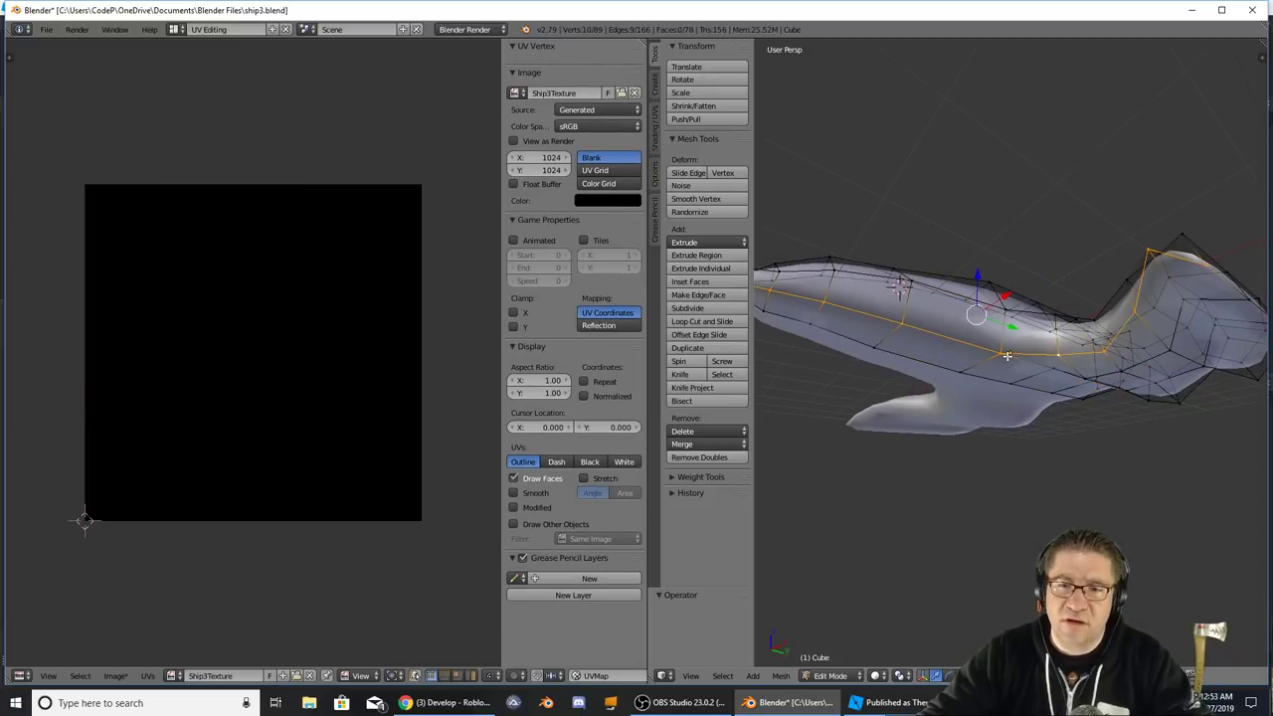
- Select the ship's entire mesh to display all its UV islands over the texture image
key(a)
middle_drag(1008, 356, 1085, 431)
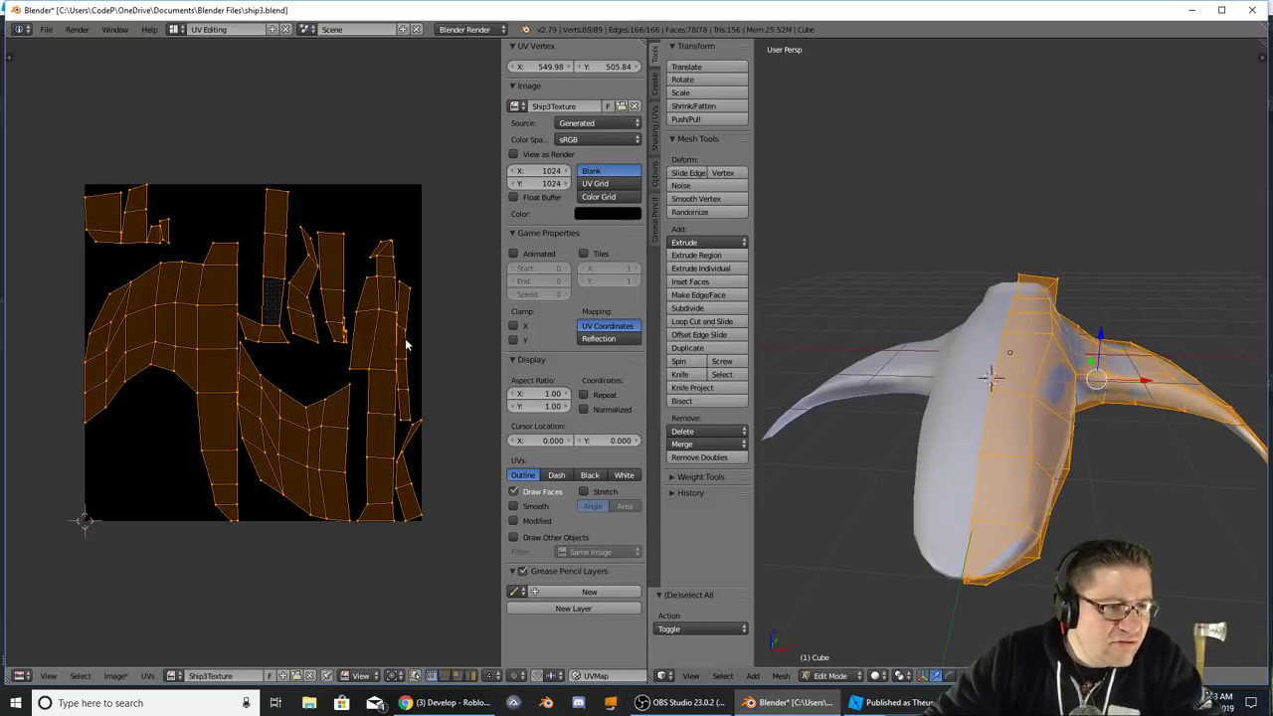
scroll(282, 353, up, 1)
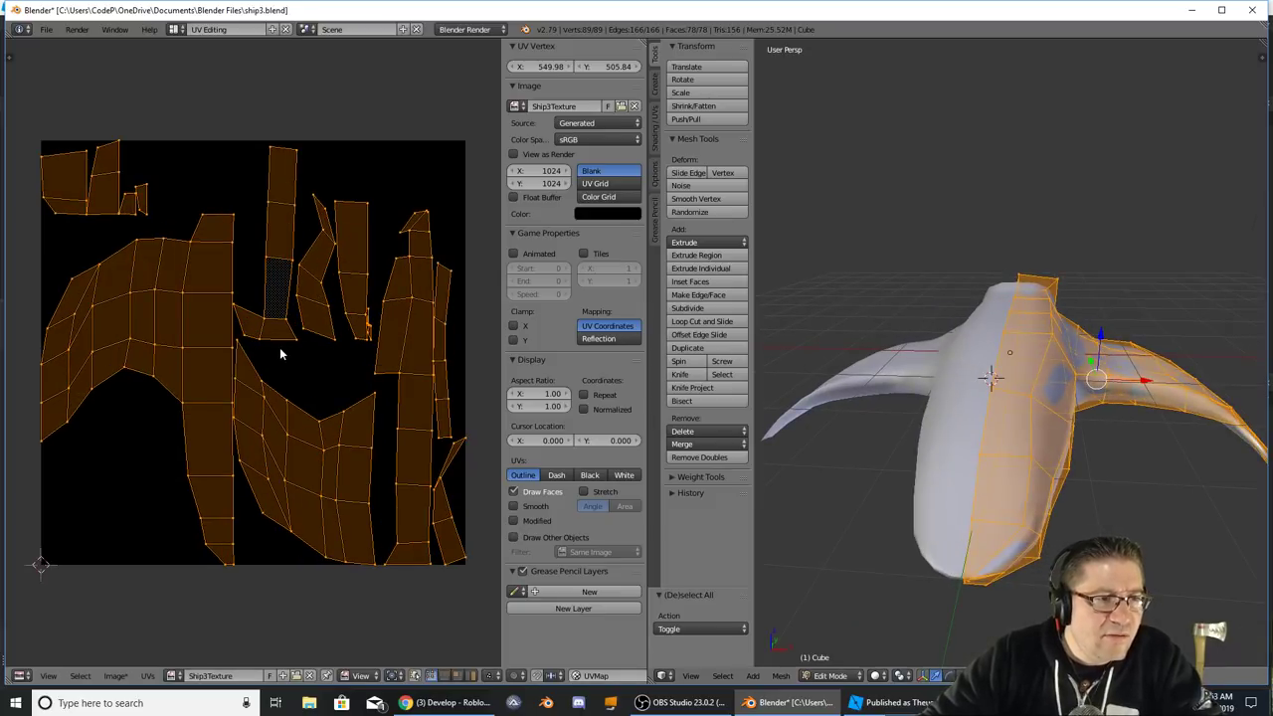
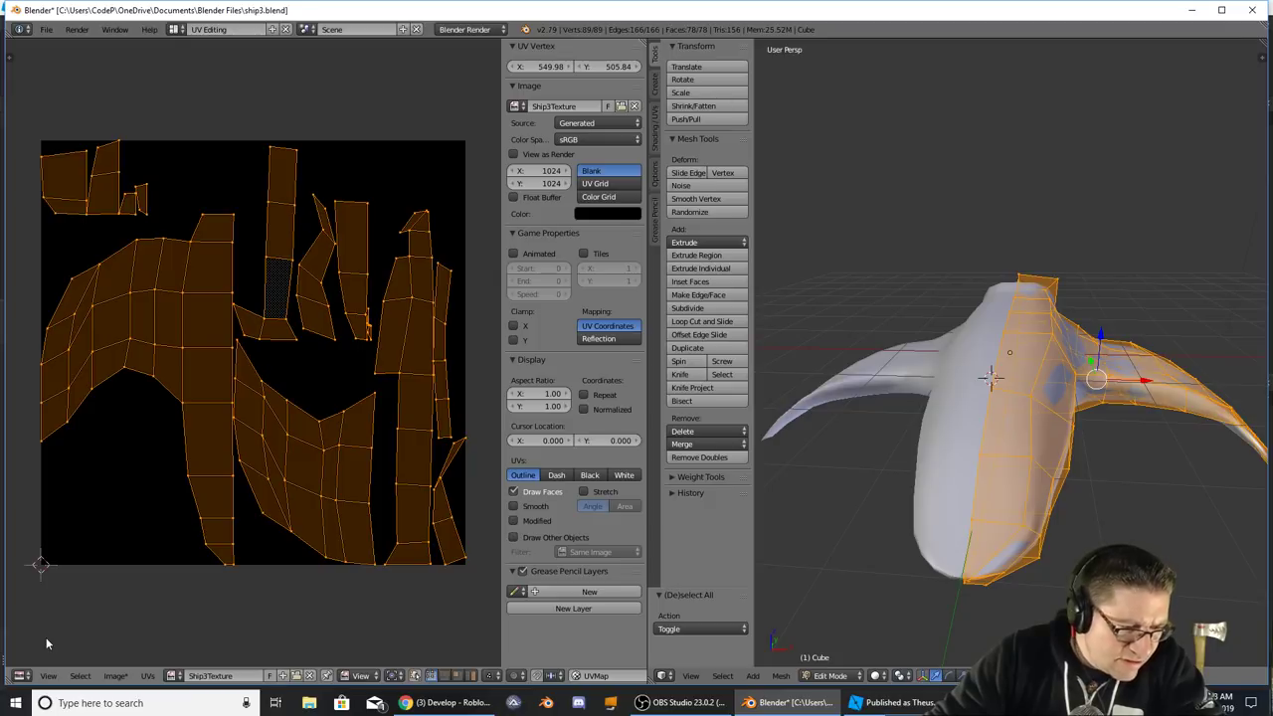
- Switch the image editor to Paint mode, show the brush settings and paint a short white stroke on the large UV island
click(361, 678)
click(364, 643)
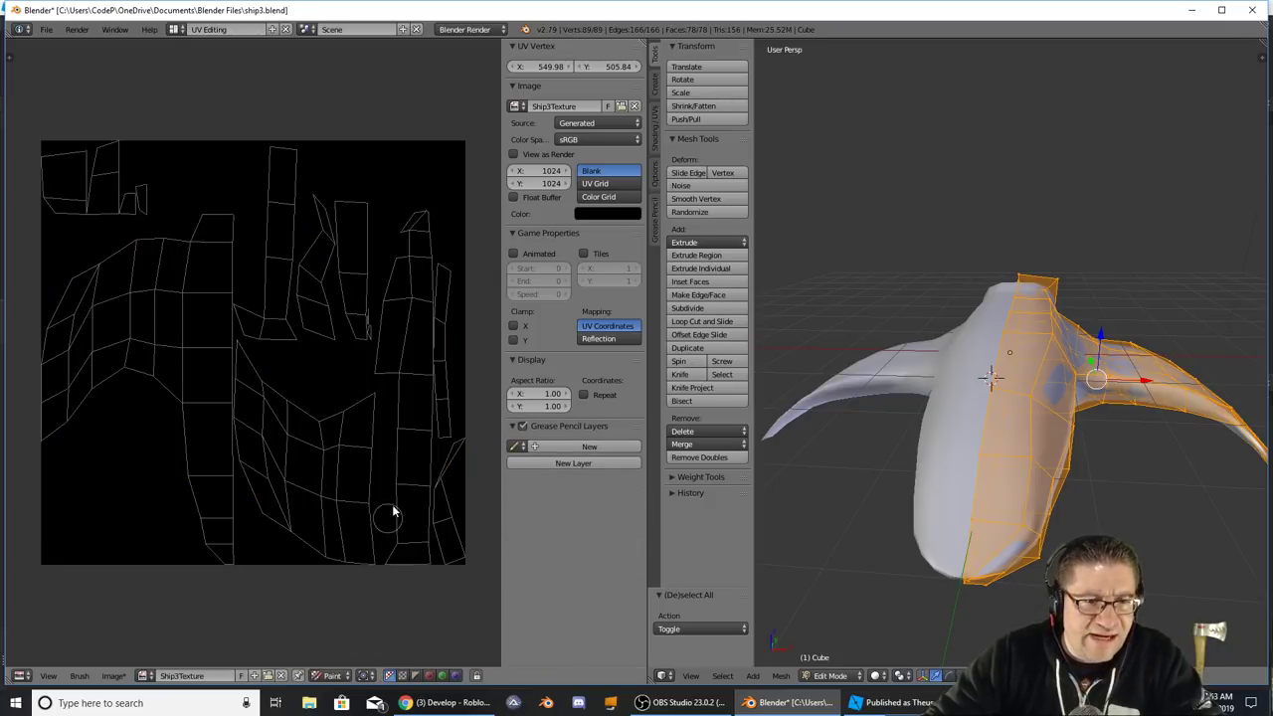
drag(10, 60, 26, 70)
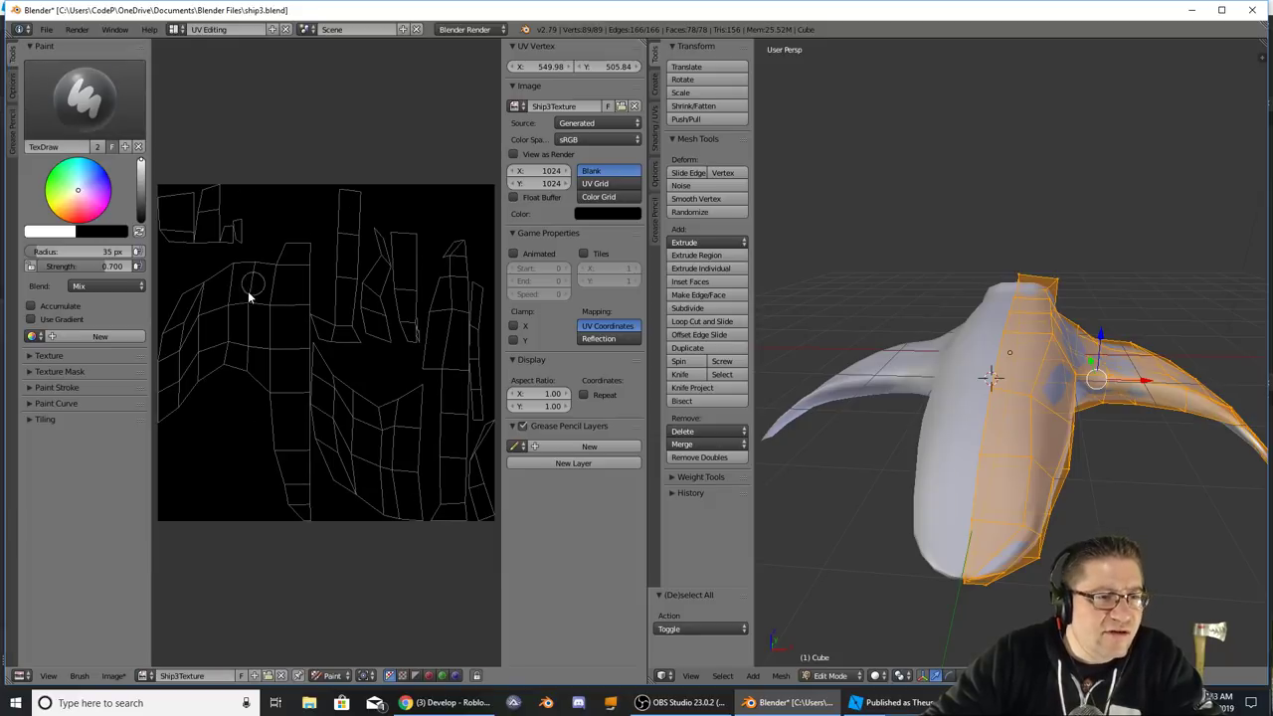
drag(283, 288, 294, 314)
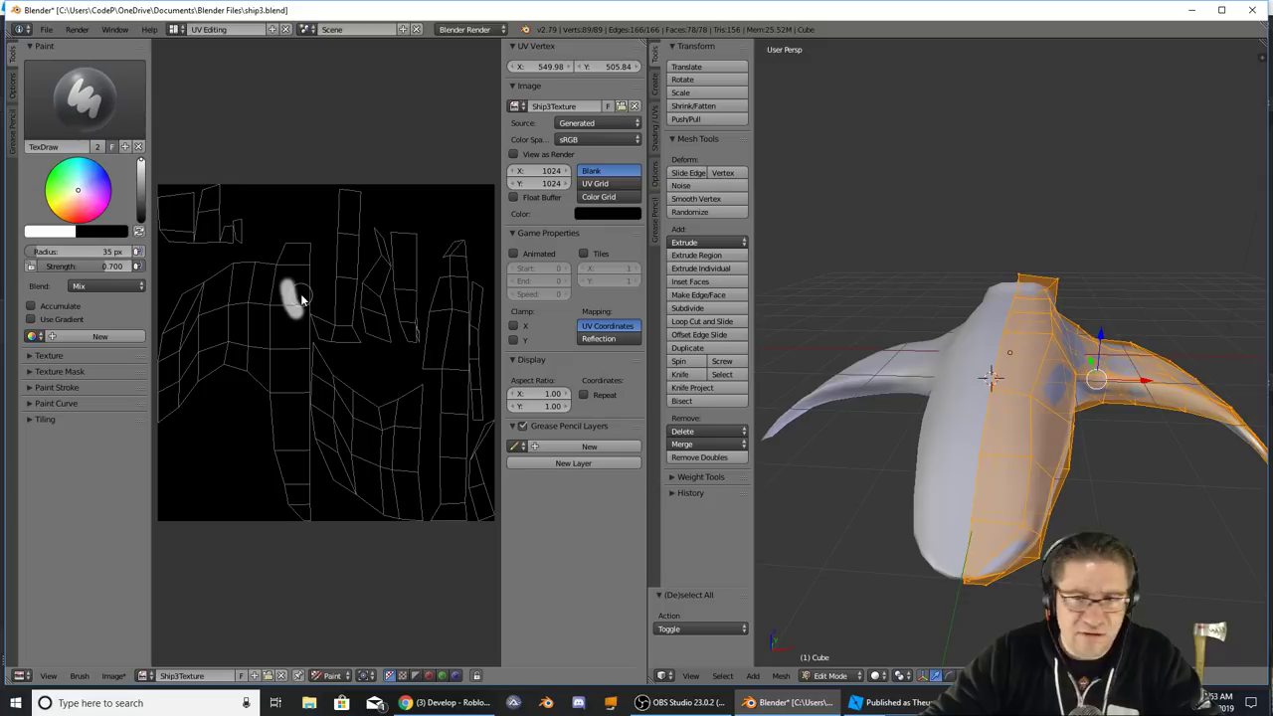
- Set the 3D viewport shading to Texture and paint white strokes across and down the large UV island with the 35 px TexDraw brush
mouse_move(876, 329)
middle_down()
mouse_move(815, 316)
mouse_move(845, 328)
middle_up()
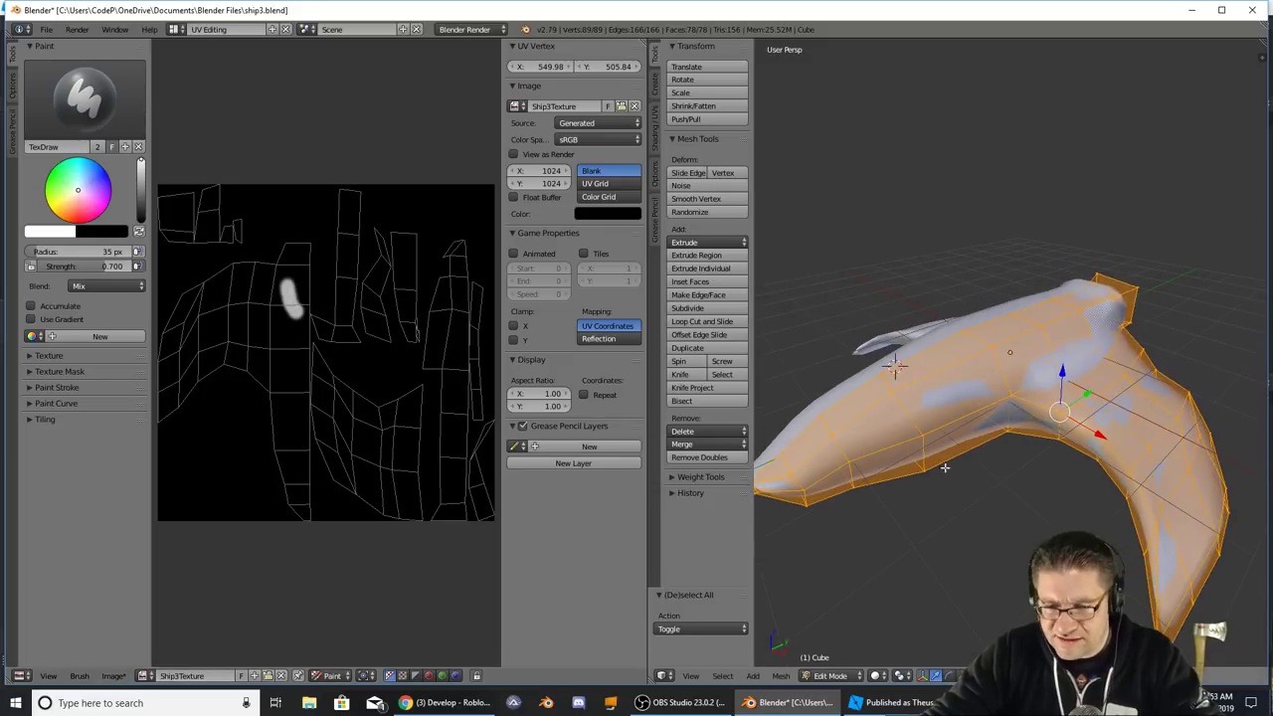
click(877, 677)
click(893, 616)
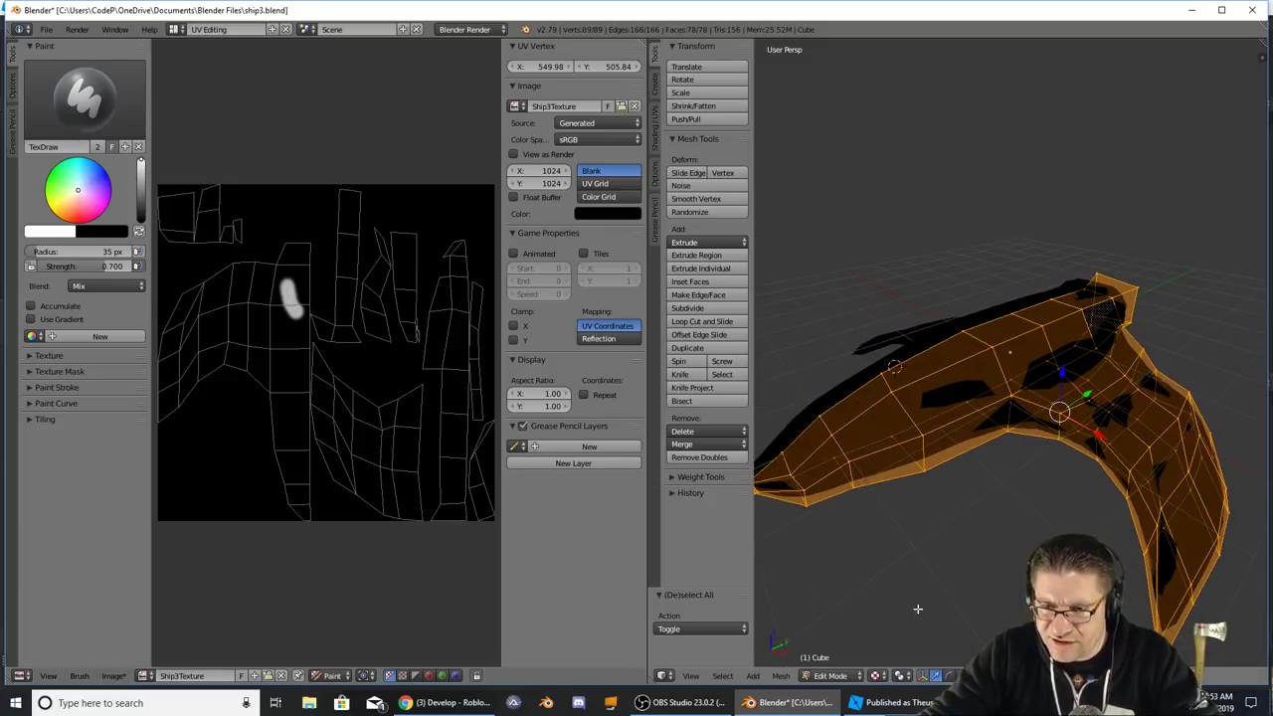
middle_drag(1044, 482, 943, 485)
middle_drag(1000, 371, 1164, 417)
key(Tab)
key(Tab)
key(Tab)
key(Tab)
mouse_move(233, 321)
mouse_down()
mouse_move(265, 363)
mouse_move(297, 419)
mouse_move(297, 505)
mouse_up()
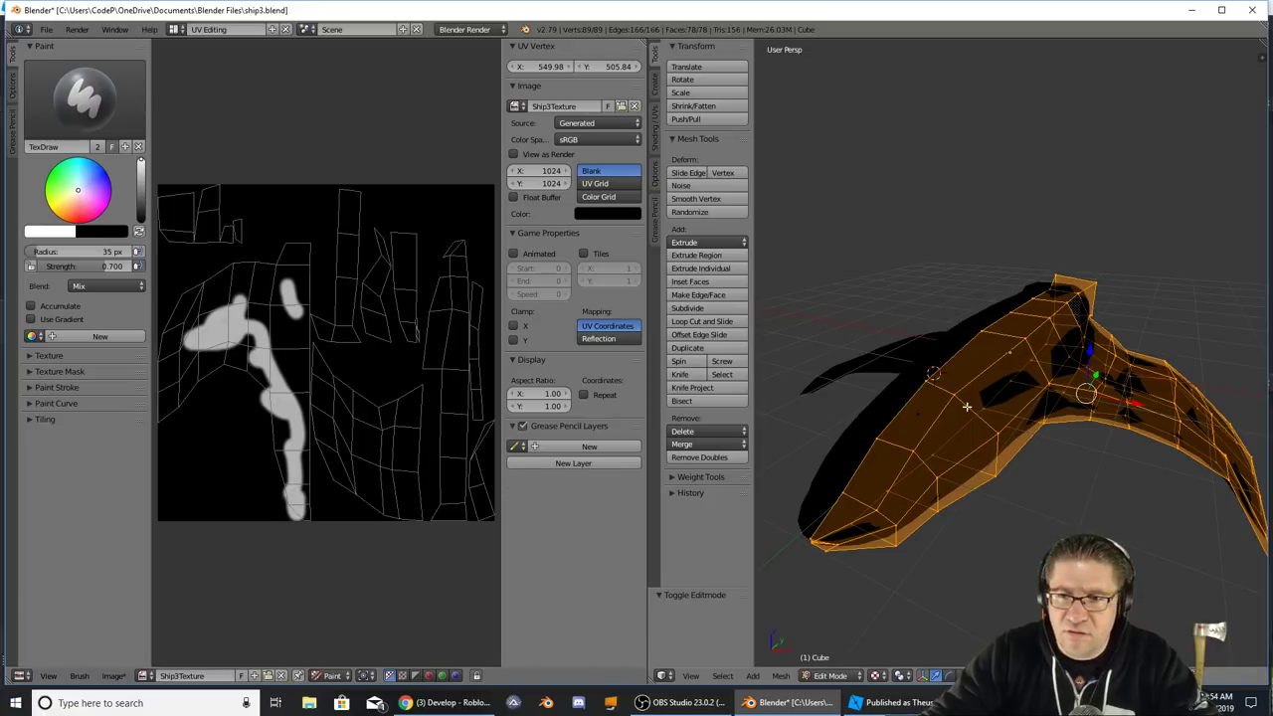
- Preview the ship in Rendered viewport shading, return to Texture shading and inspect the painted surface from several angles
middle_drag(995, 387, 865, 411)
click(876, 676)
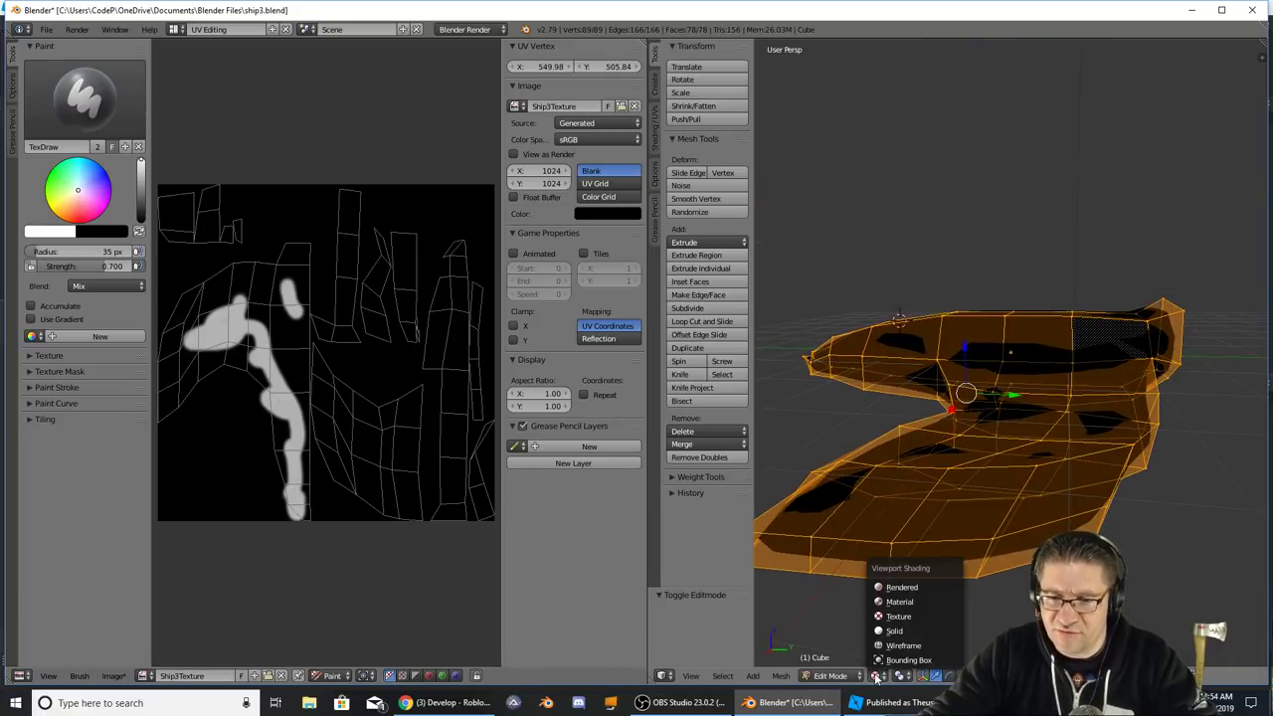
click(942, 574)
middle_drag(943, 572, 980, 548)
click(876, 675)
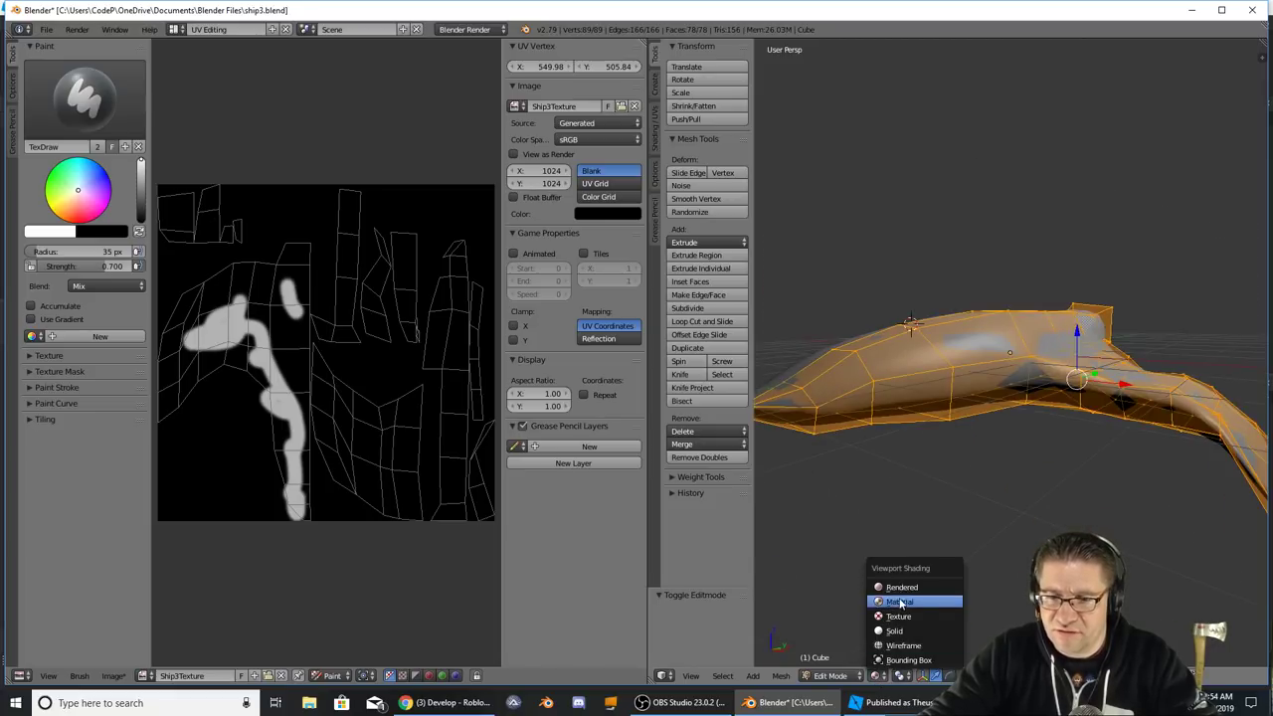
click(904, 588)
middle_drag(965, 582, 877, 640)
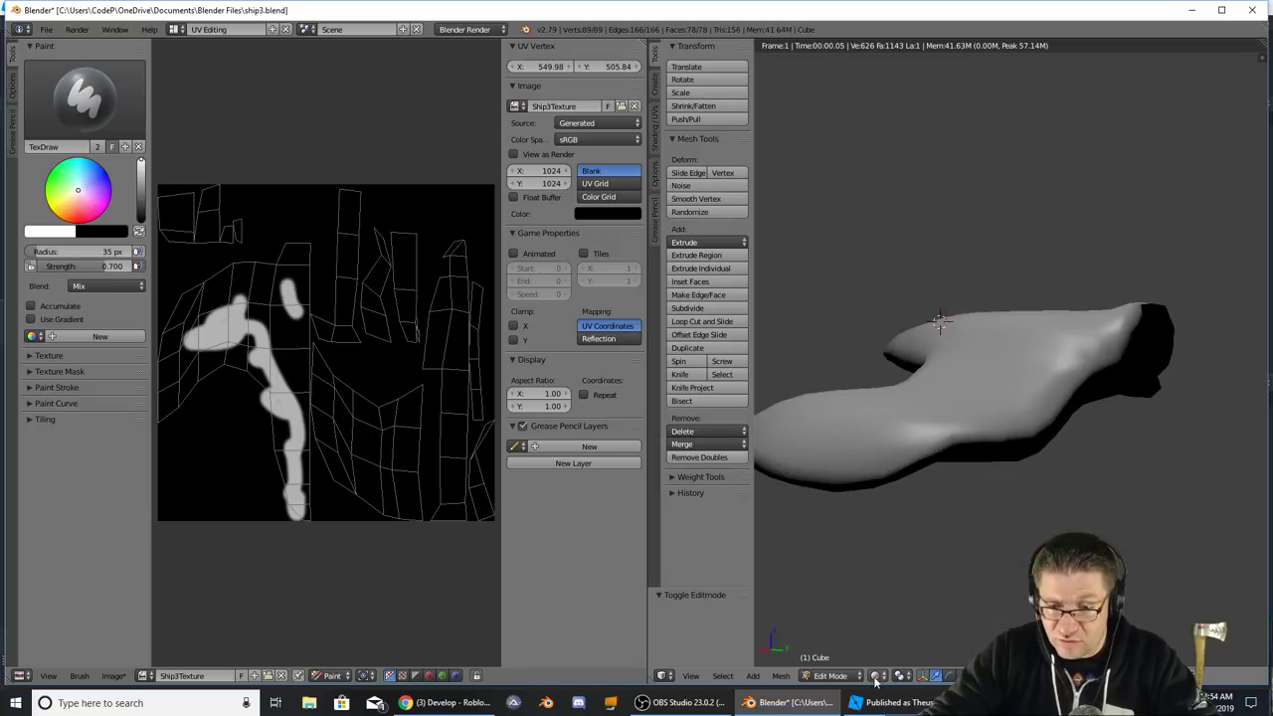
click(874, 678)
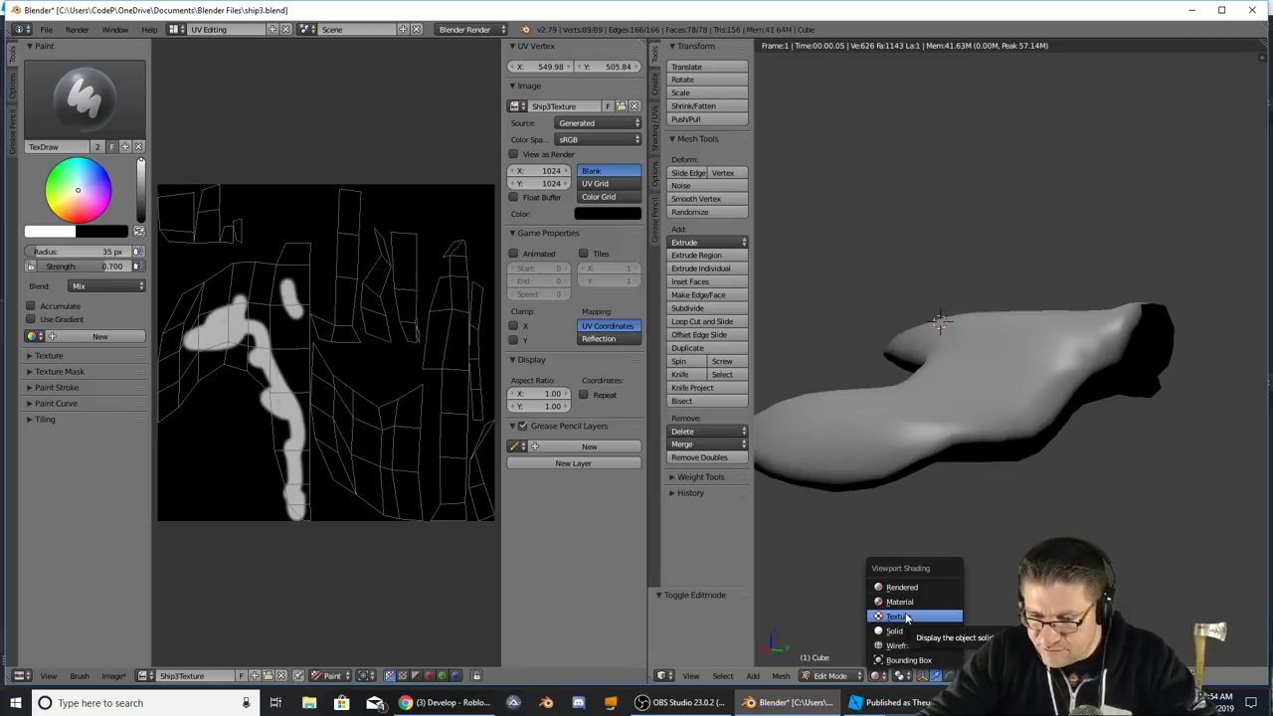
click(907, 619)
mouse_move(935, 557)
middle_down()
mouse_move(966, 478)
mouse_move(1040, 467)
middle_up()
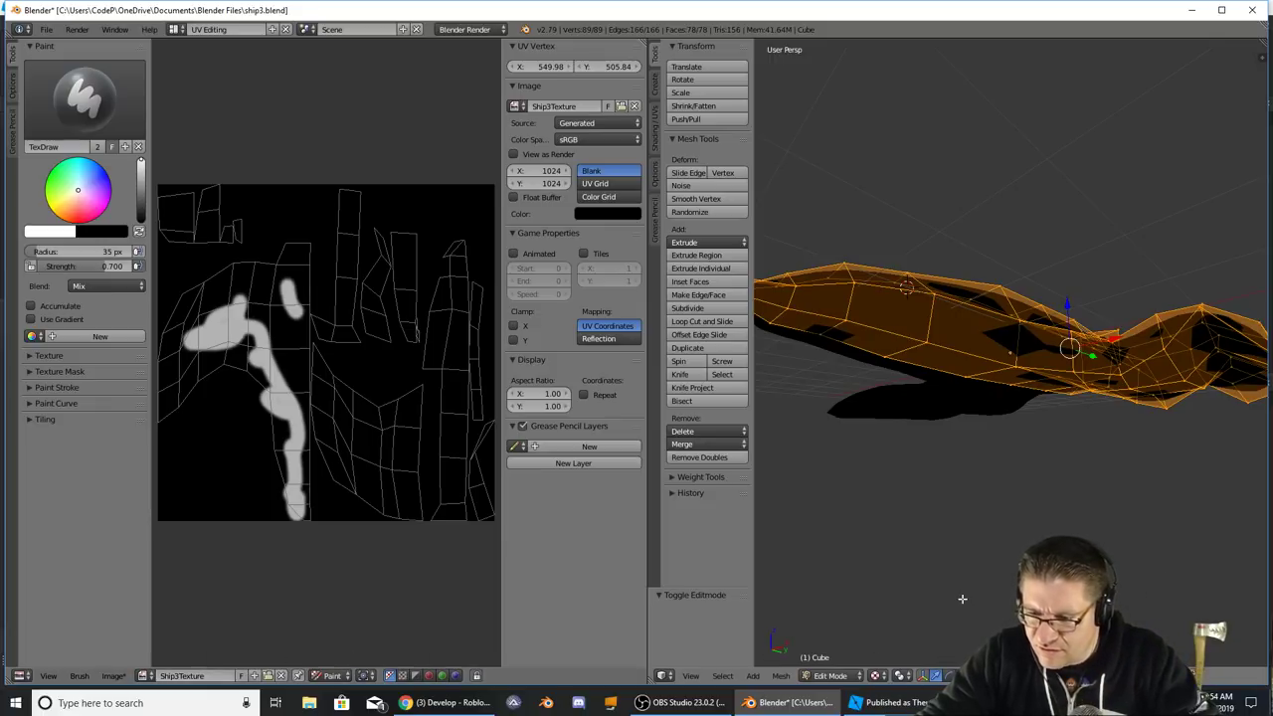
middle_drag(962, 599, 756, 557)
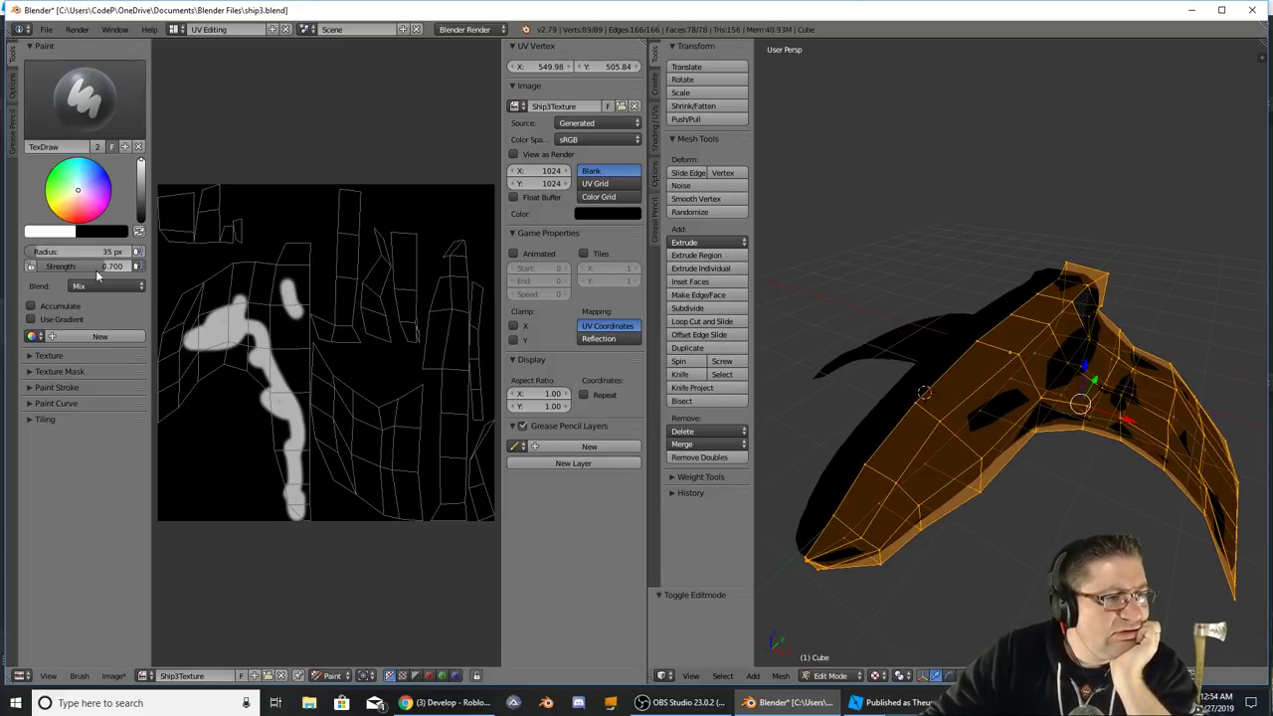
- Raise the brush strength to 1.000 and paint the large island's long vertical strip and part of the lower-middle island white
mouse_move(247, 317)
mouse_down()
mouse_move(278, 260)
mouse_move(289, 291)
mouse_move(304, 250)
mouse_move(310, 520)
mouse_move(278, 432)
mouse_up()
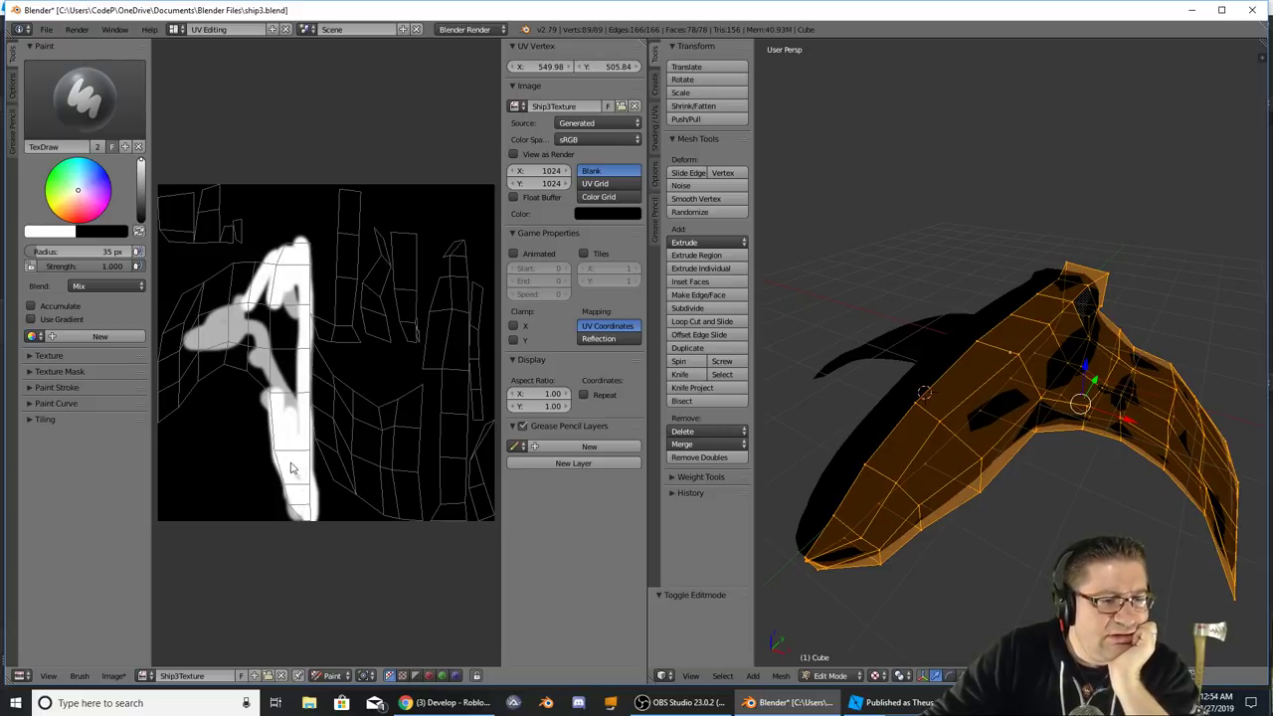
drag(294, 256, 290, 398)
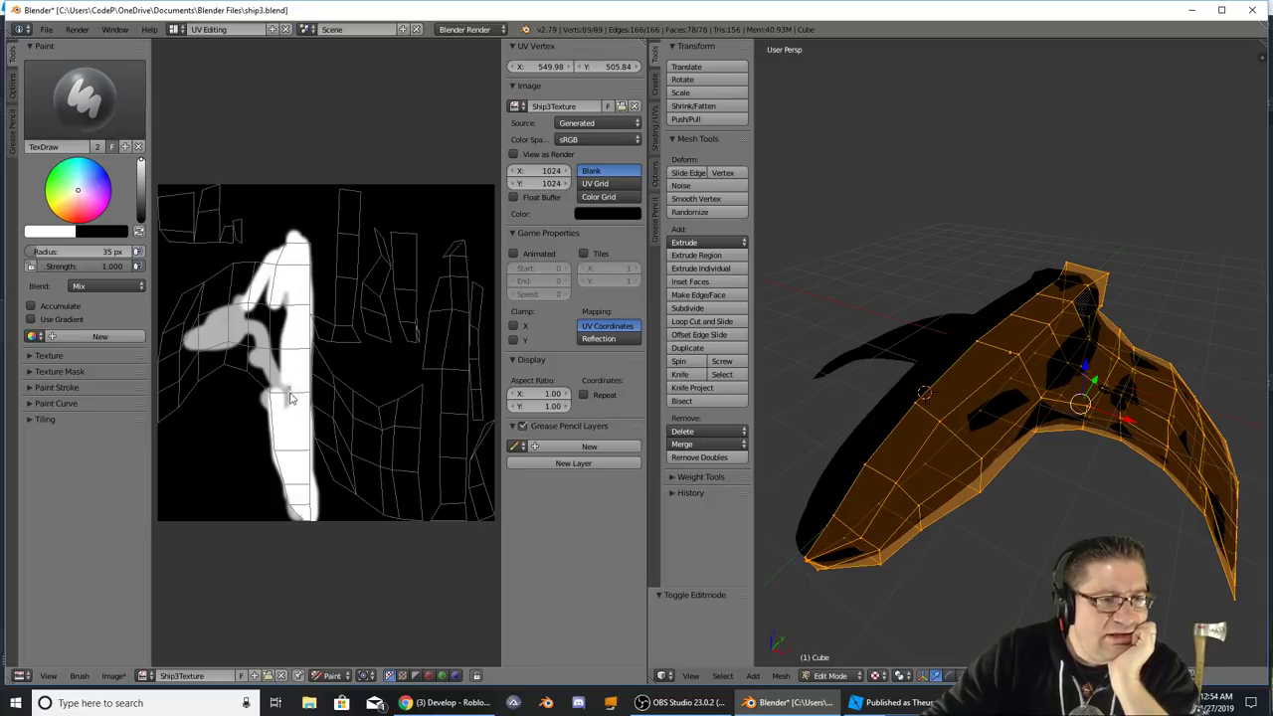
drag(287, 312, 282, 407)
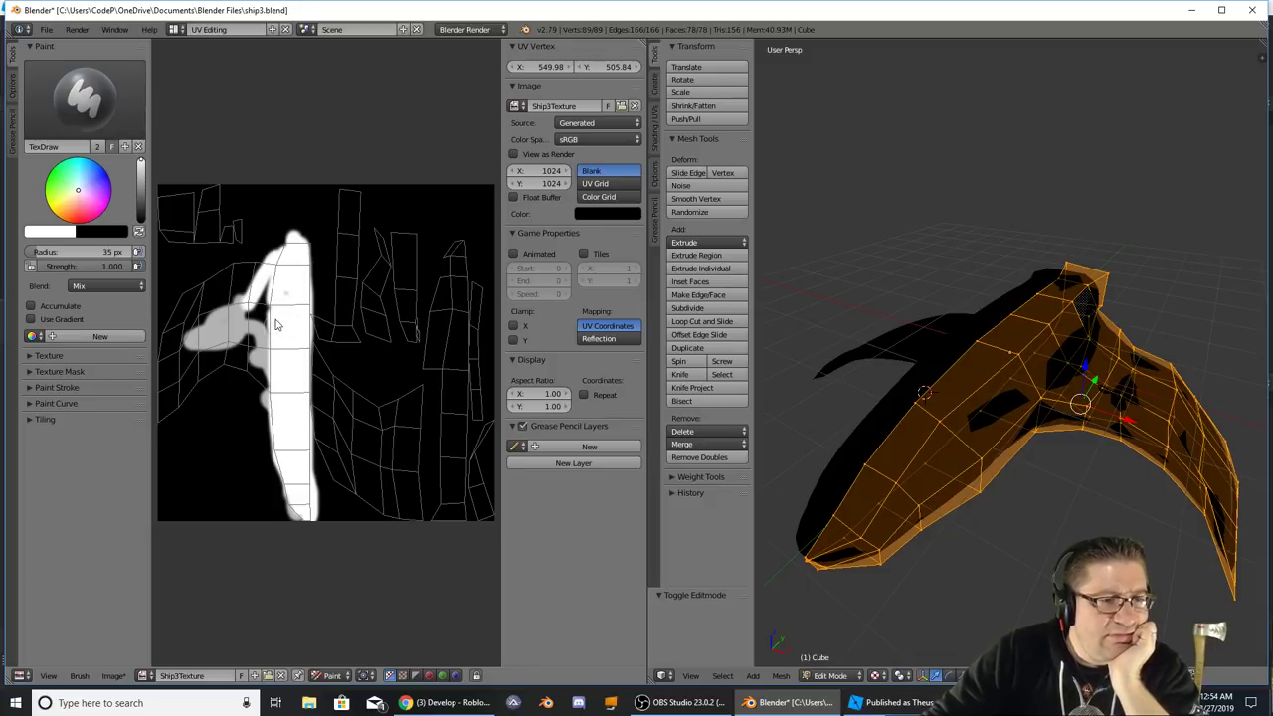
mouse_move(400, 429)
mouse_down()
mouse_move(383, 475)
mouse_move(394, 451)
mouse_move(387, 480)
mouse_move(414, 484)
mouse_move(404, 466)
mouse_move(404, 510)
mouse_move(419, 517)
mouse_move(406, 408)
mouse_up()
- Deselect the mesh, return to Object Mode and duplicate the lamp above the ship, leaving the copy in place
mouse_move(885, 258)
middle_down()
mouse_move(901, 146)
mouse_move(1112, 262)
middle_up()
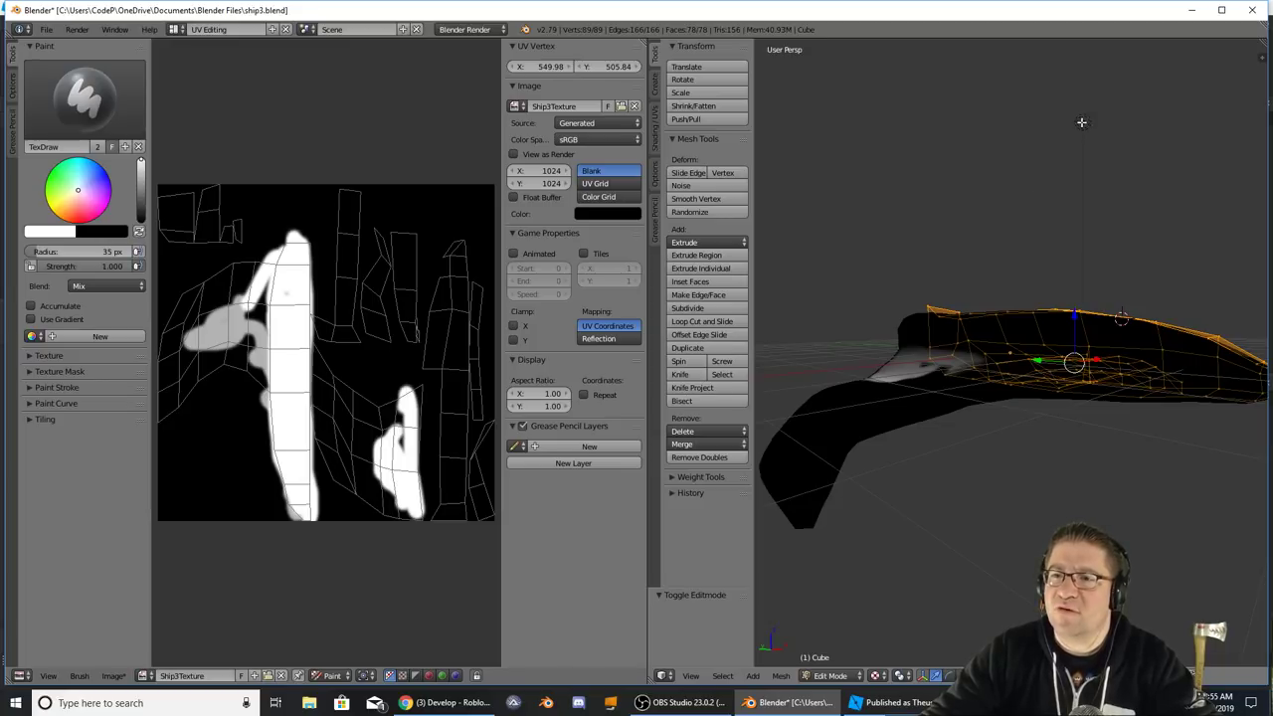
key(a)
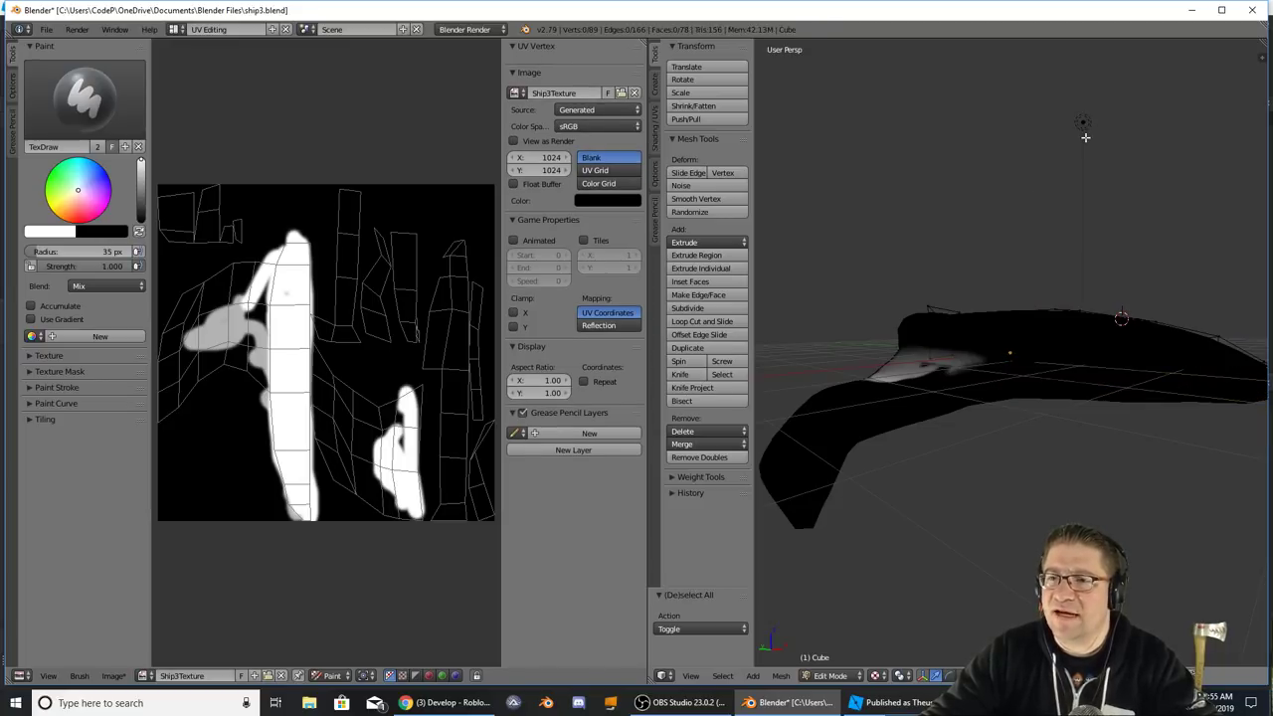
key(Tab)
right_click(1085, 124)
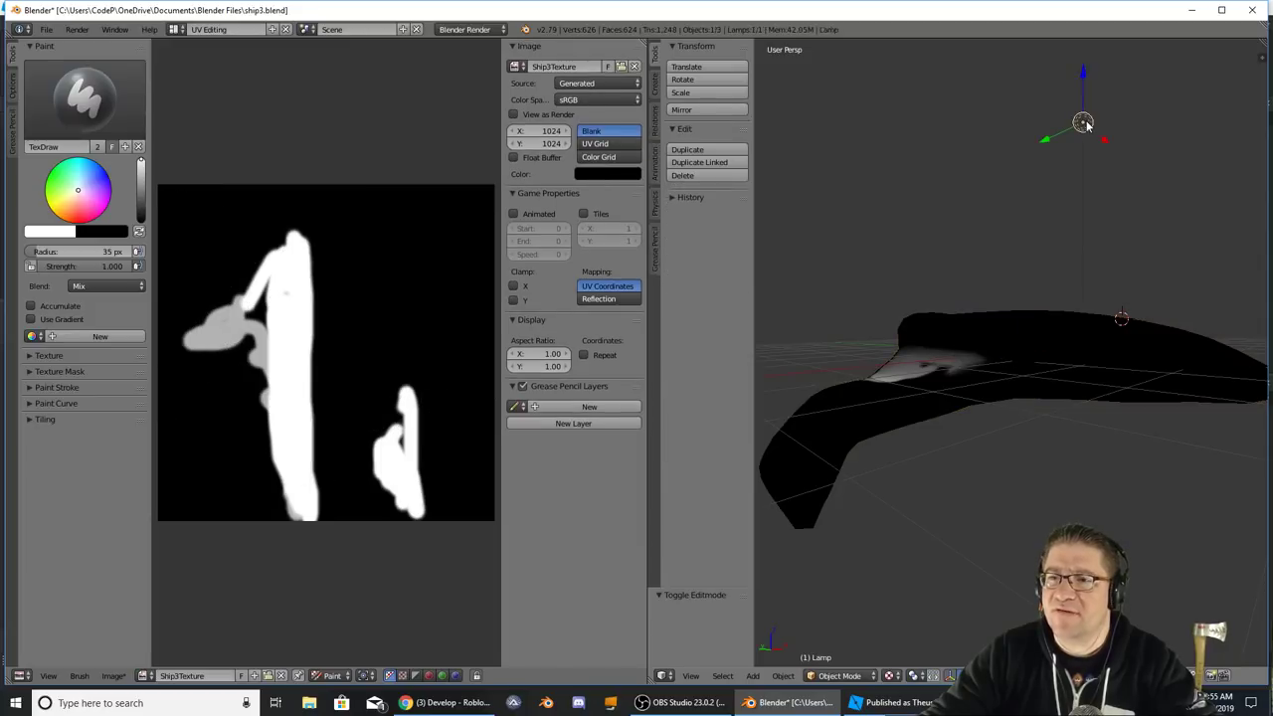
key(shift+d)
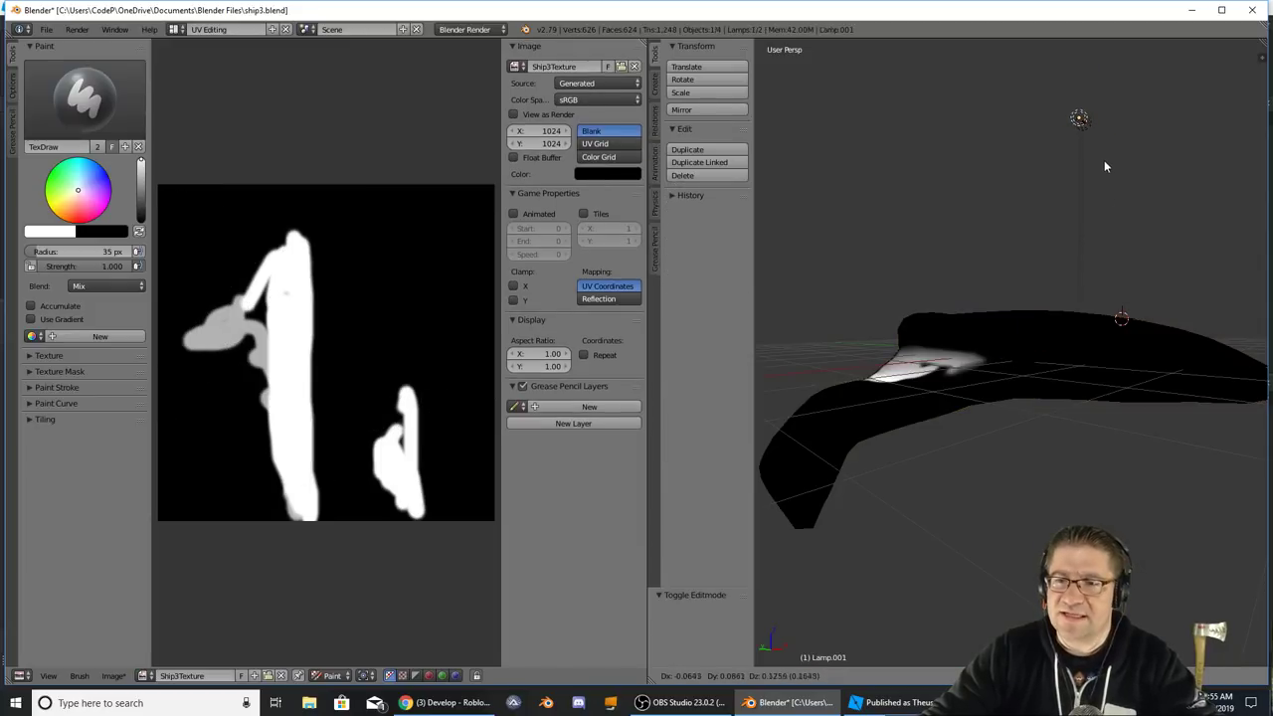
key(x)
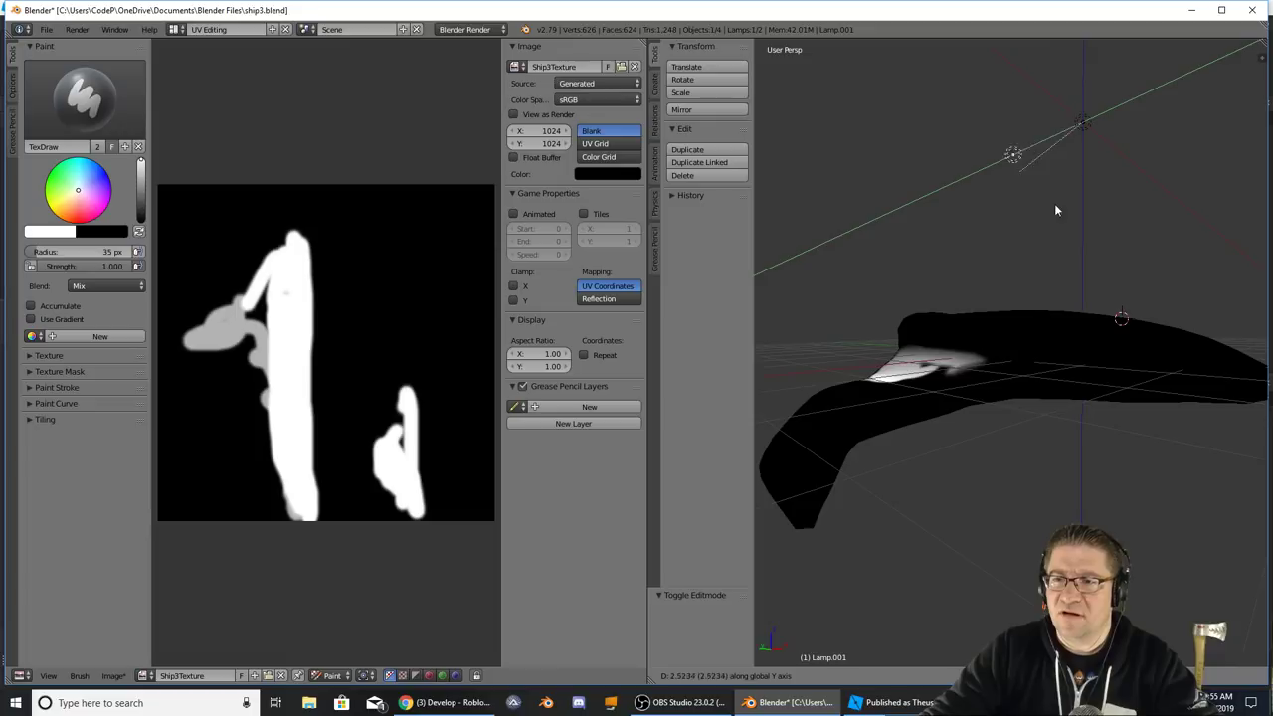
right_click(1088, 190)
middle_drag(1088, 190, 1074, 215)
key(g)
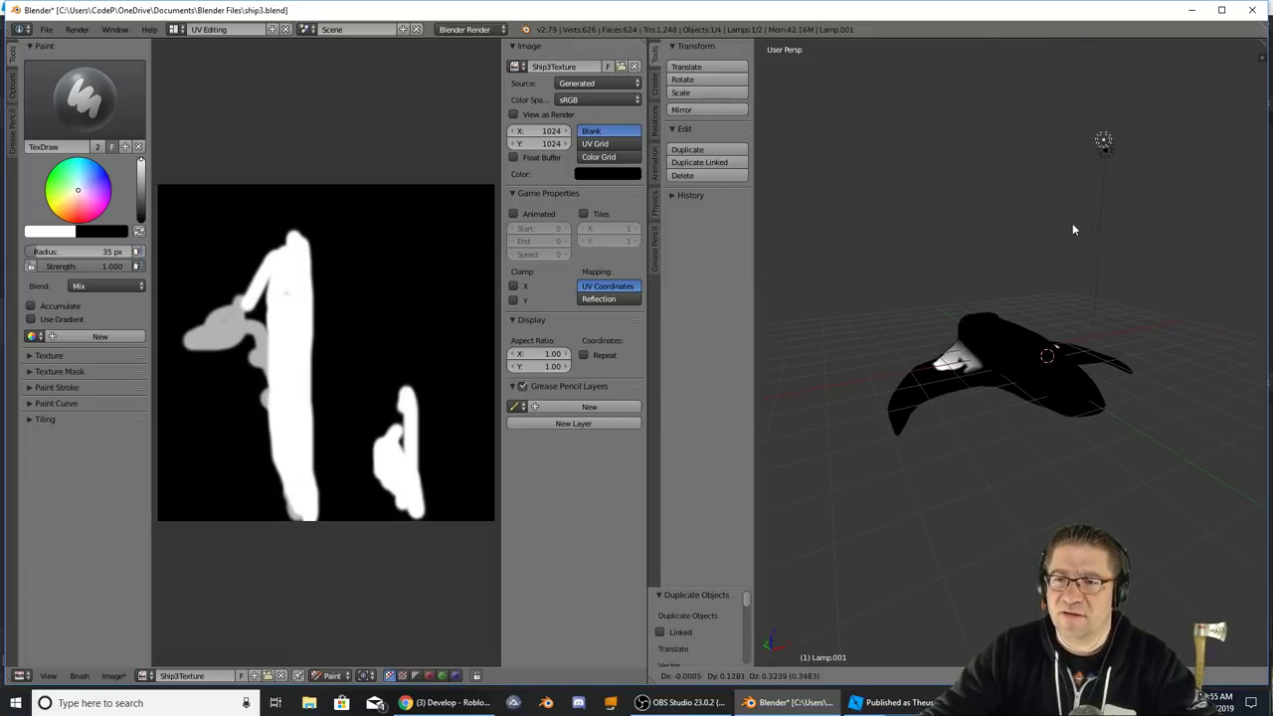
click(1076, 236)
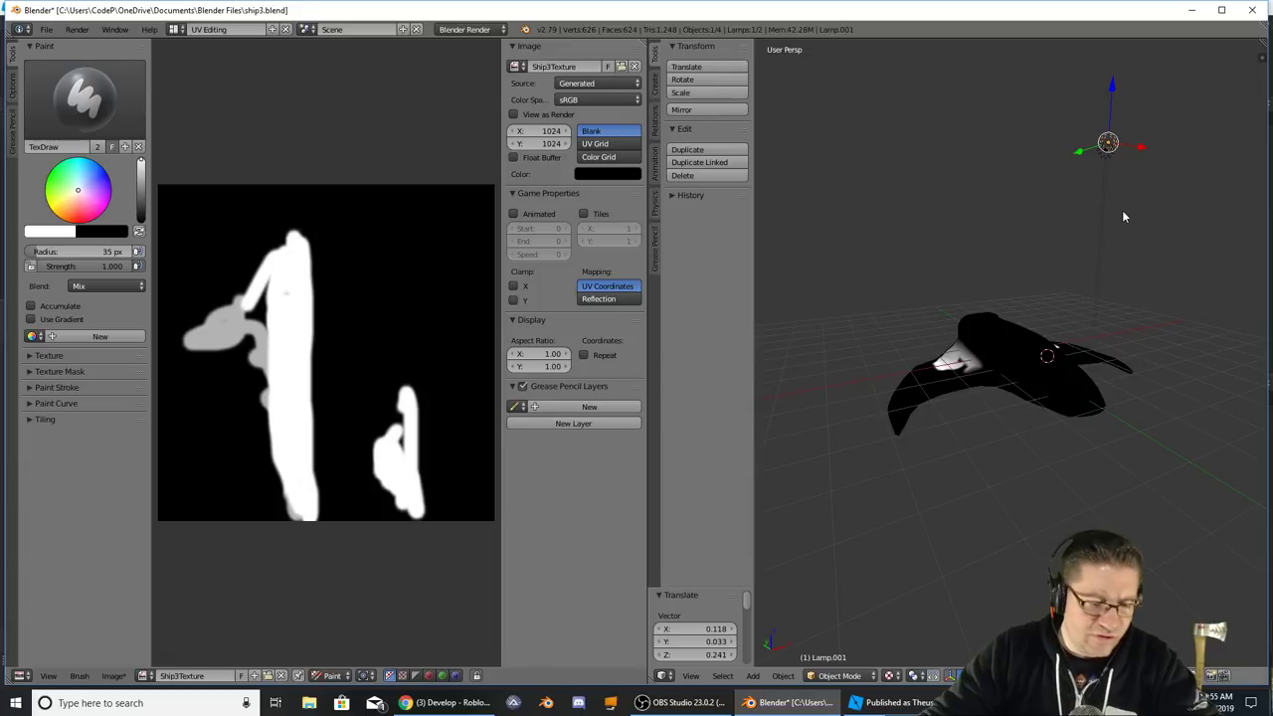
key(ctrl+z)
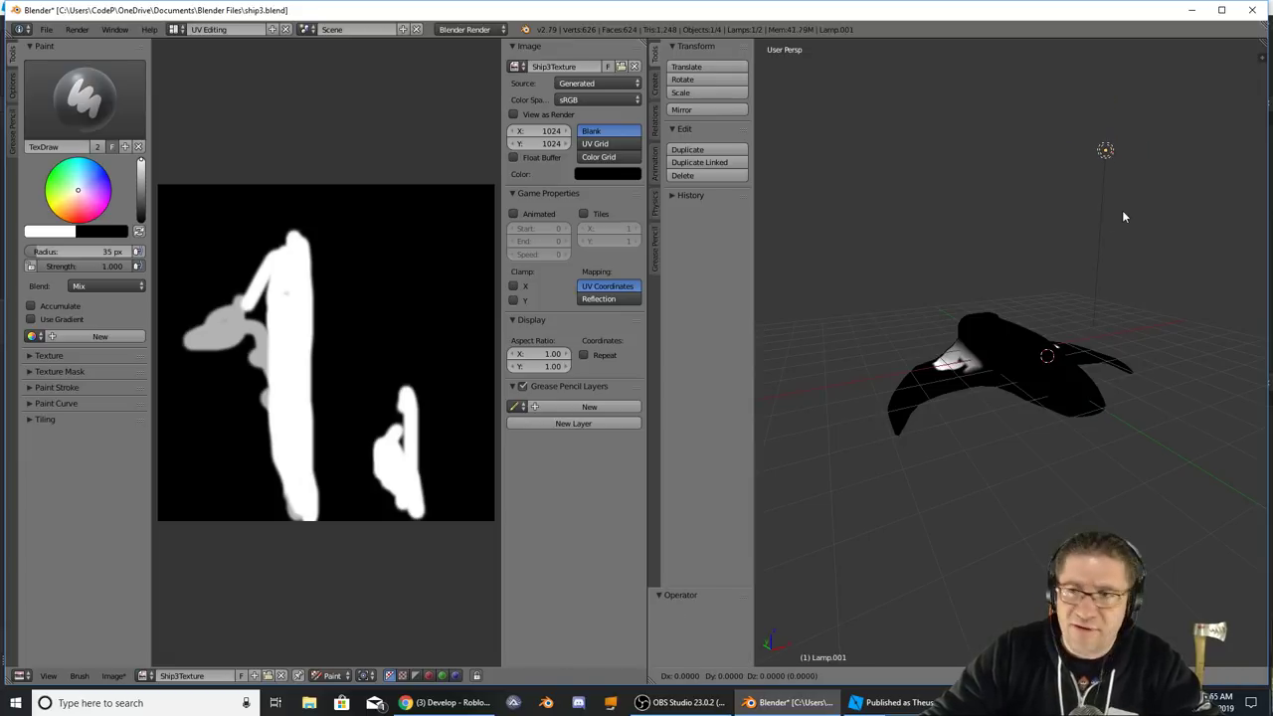
- Move the duplicated lamp -7.415 along the X axis to the other side of the ship
key(g)
key(z)
key(x)
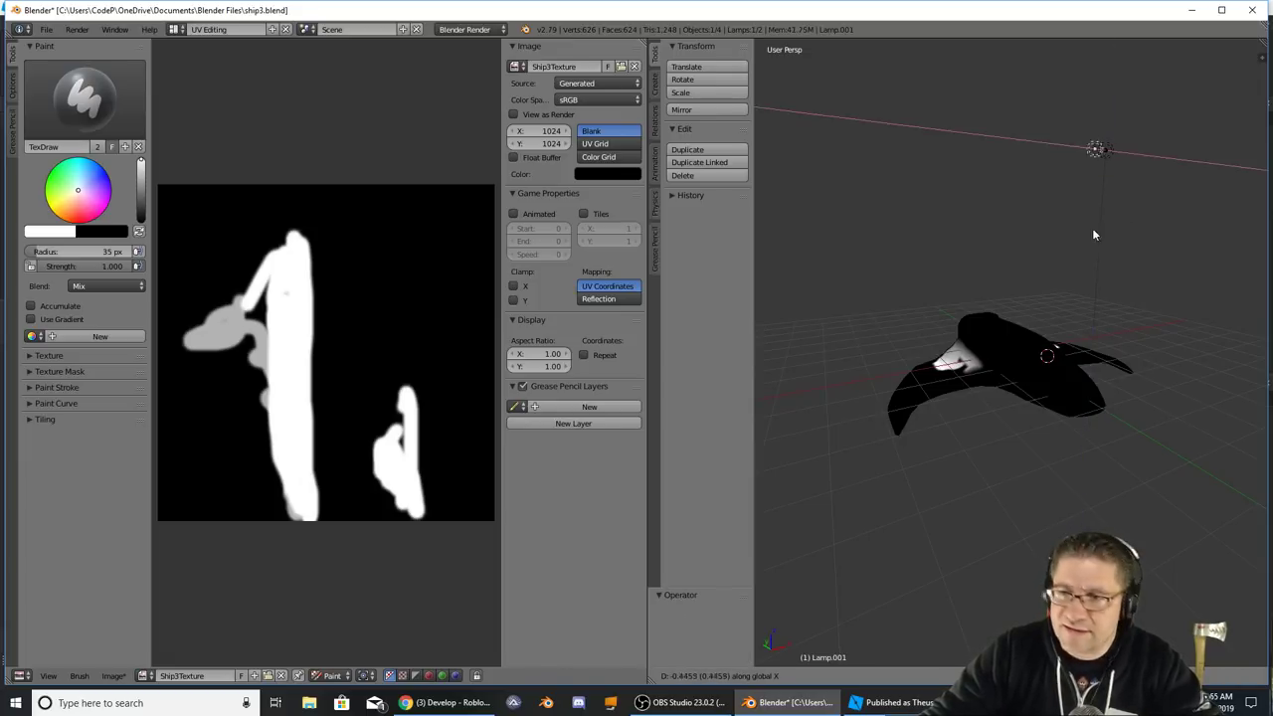
click(881, 236)
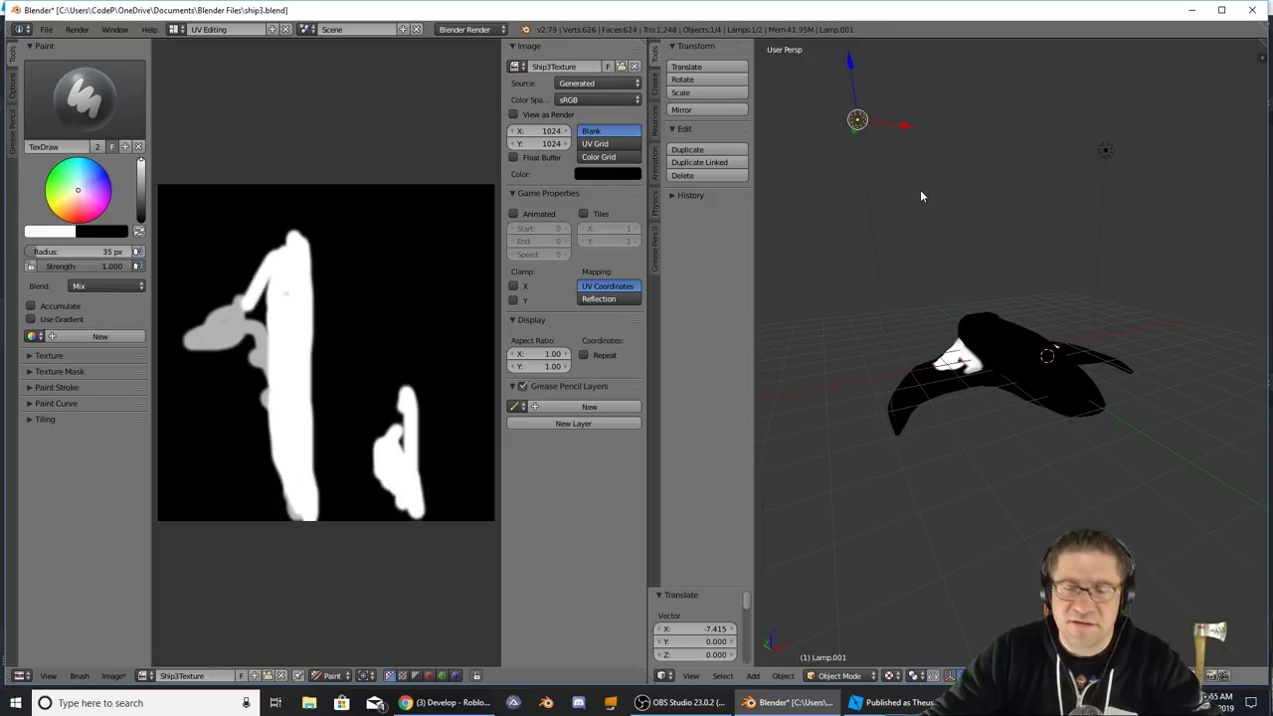
- Duplicate the moved lamp and place the copy straight down along the Z axis, below the ship
key(shift+d)
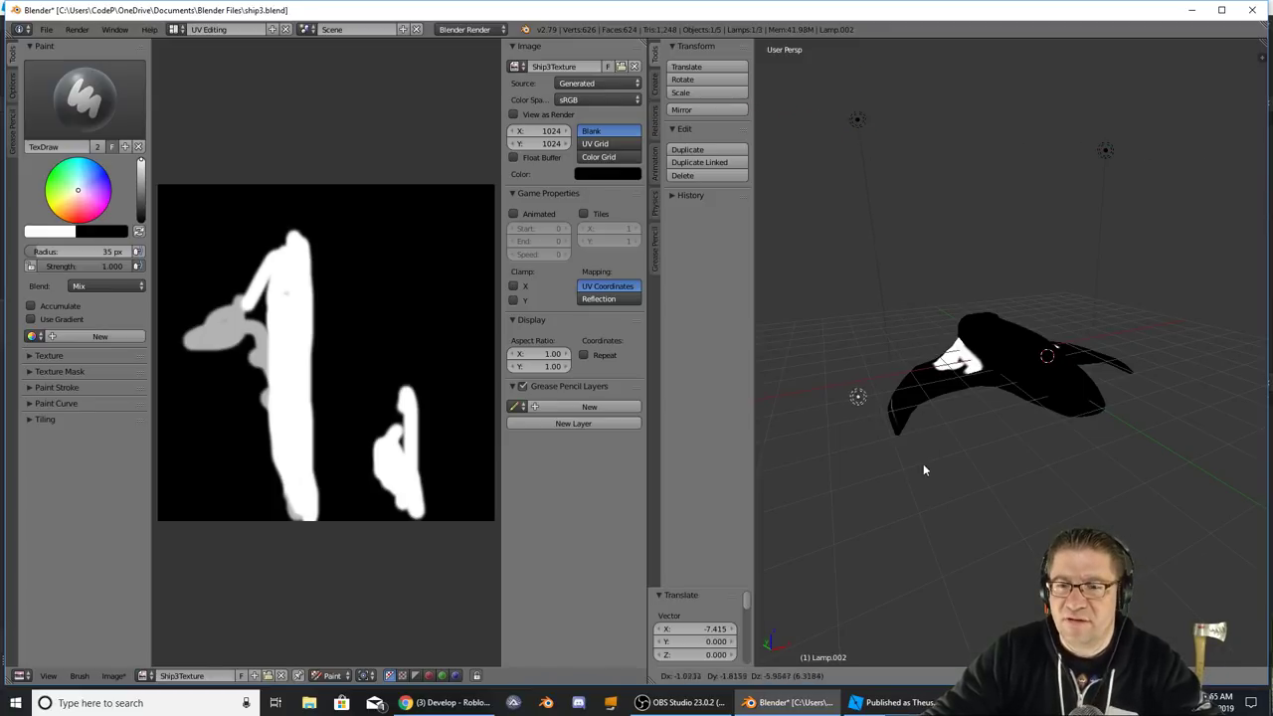
key(z)
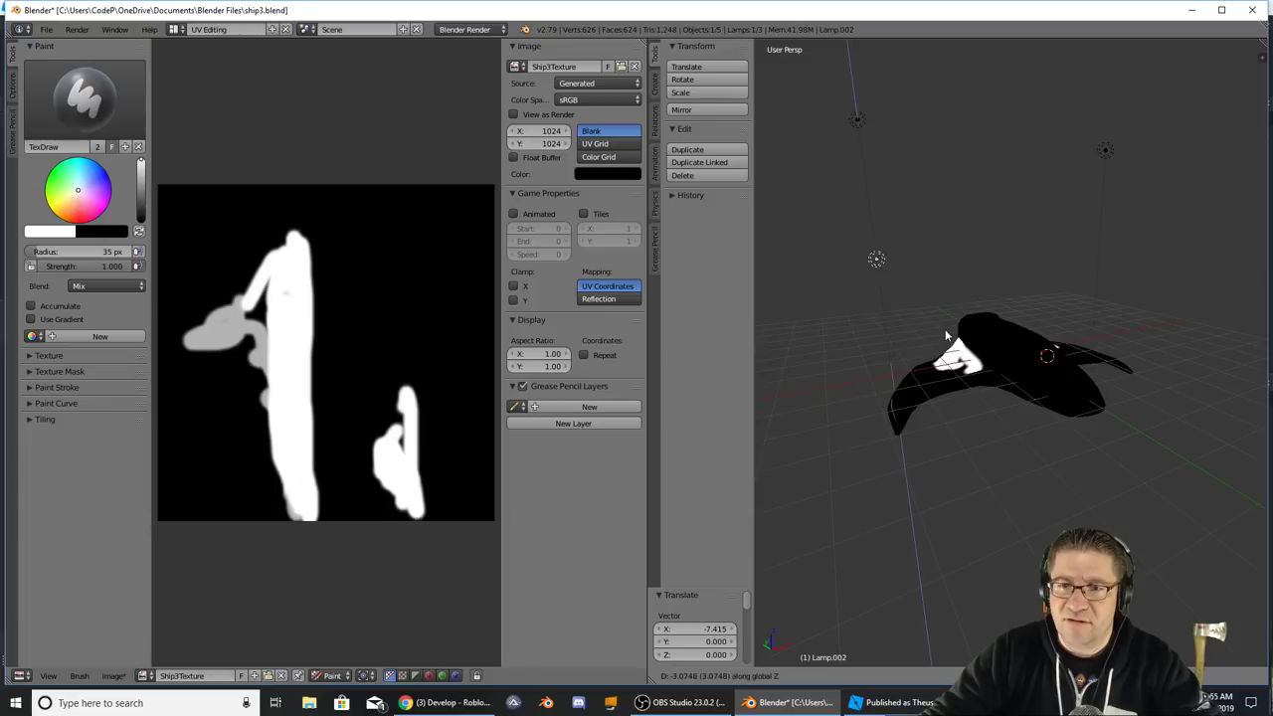
click(1000, 514)
- Select the ship, enter Edit Mode and paint white along the curved wing section of the large UV island
middle_drag(999, 514, 1033, 419)
right_click(1033, 410)
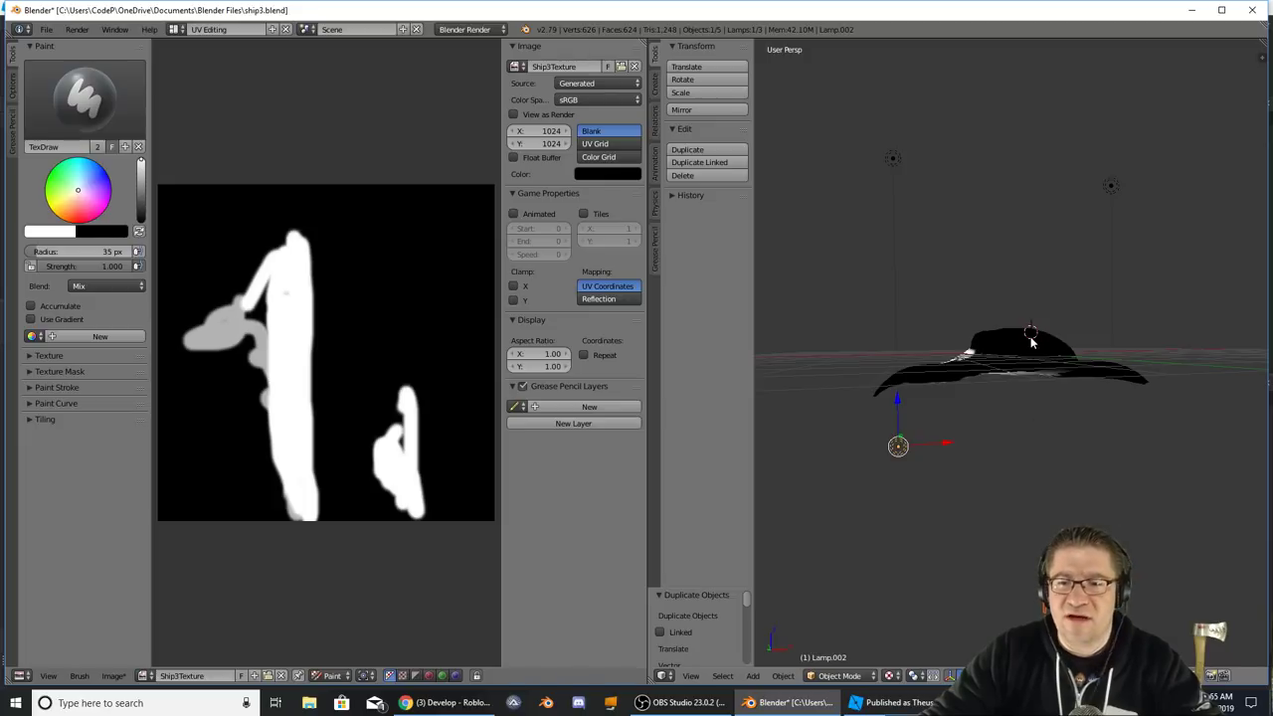
key(Tab)
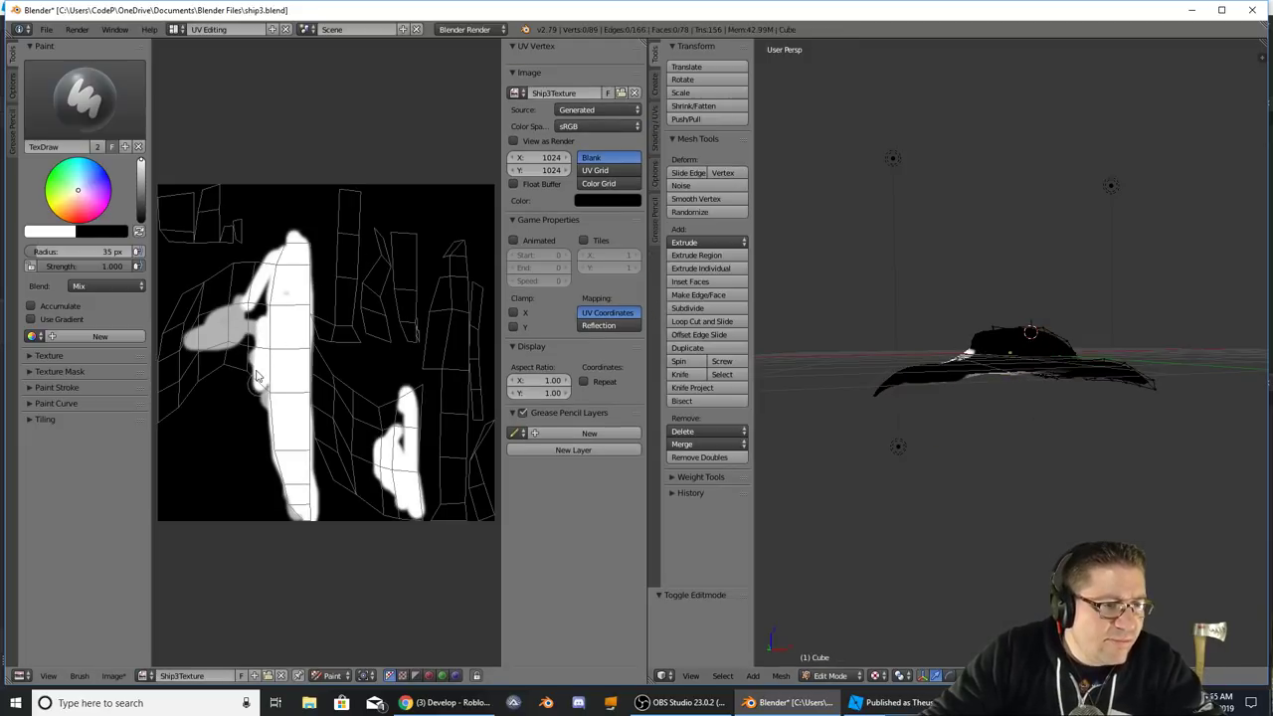
mouse_move(235, 373)
mouse_down()
mouse_move(165, 419)
mouse_move(160, 371)
mouse_move(183, 293)
mouse_move(177, 381)
mouse_move(165, 378)
mouse_move(202, 370)
mouse_move(181, 378)
mouse_move(197, 292)
mouse_move(237, 284)
mouse_up()
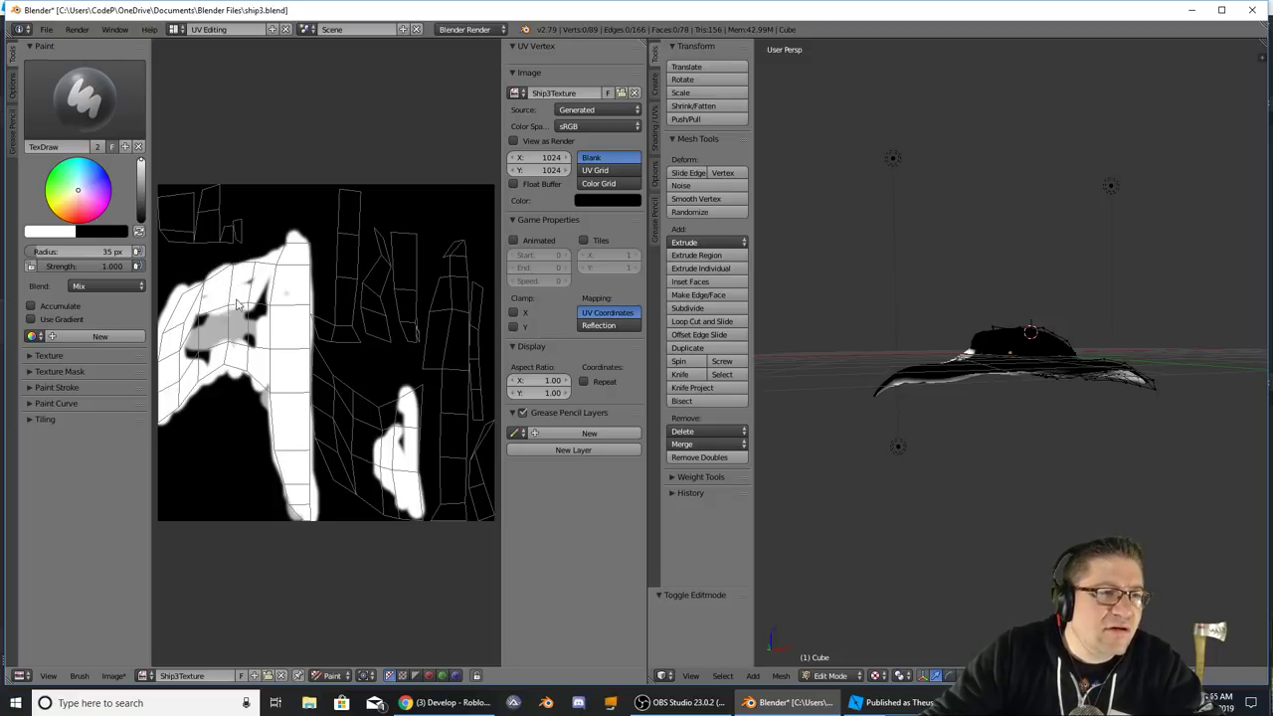
- Set the brush color to purple and paint a short stroke at the upper end of the large island's vertical strip
click(80, 191)
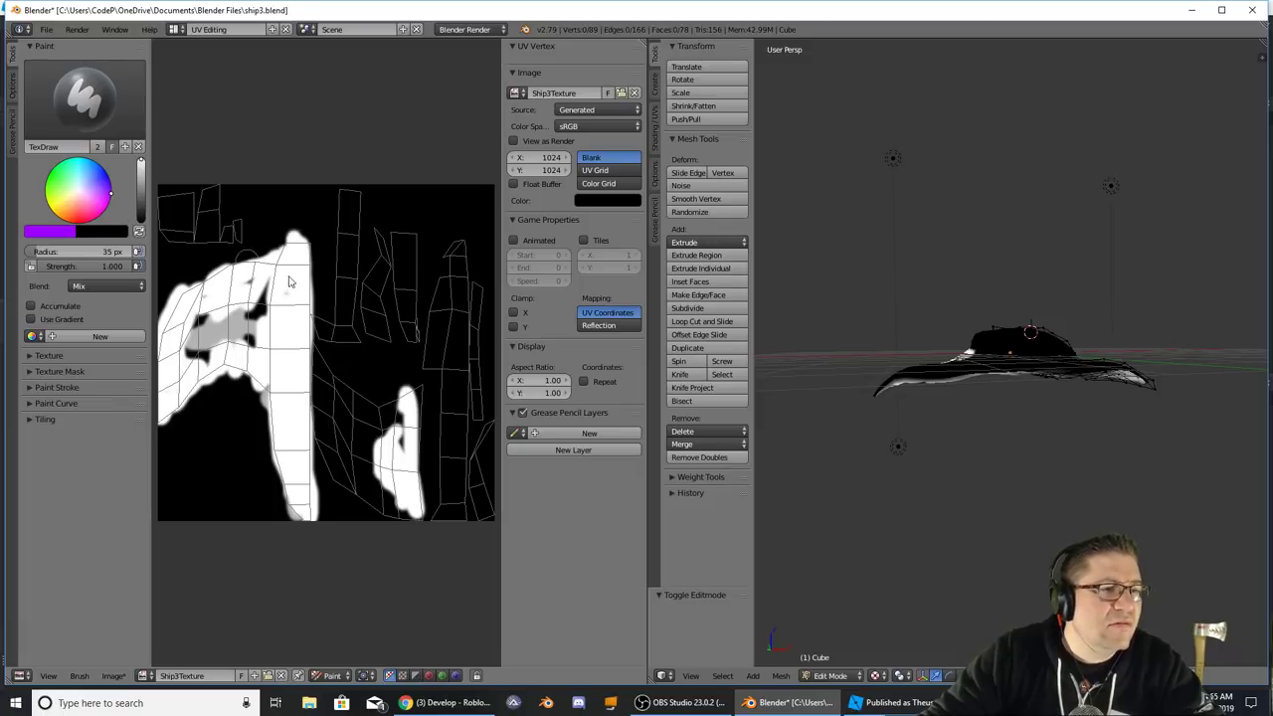
drag(286, 257, 289, 274)
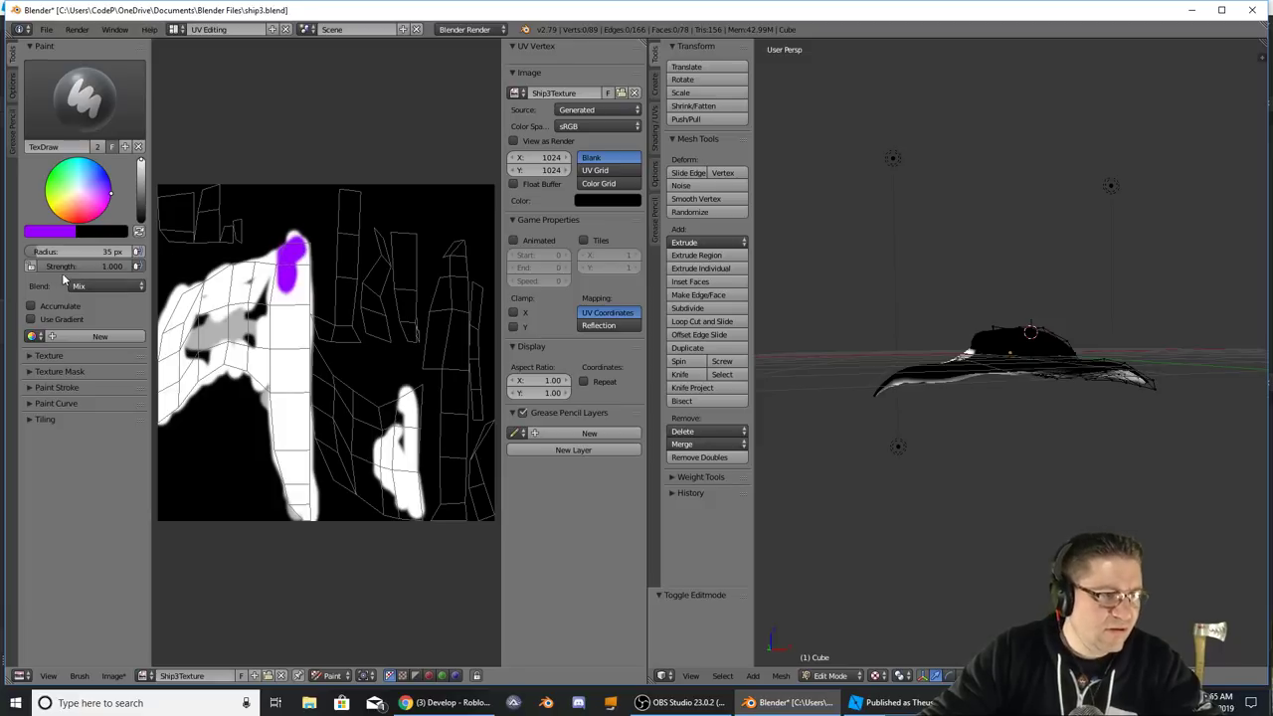
- Set the brush radius to 356 px and paint purple over nearly the entire texture image
drag(53, 254, 117, 255)
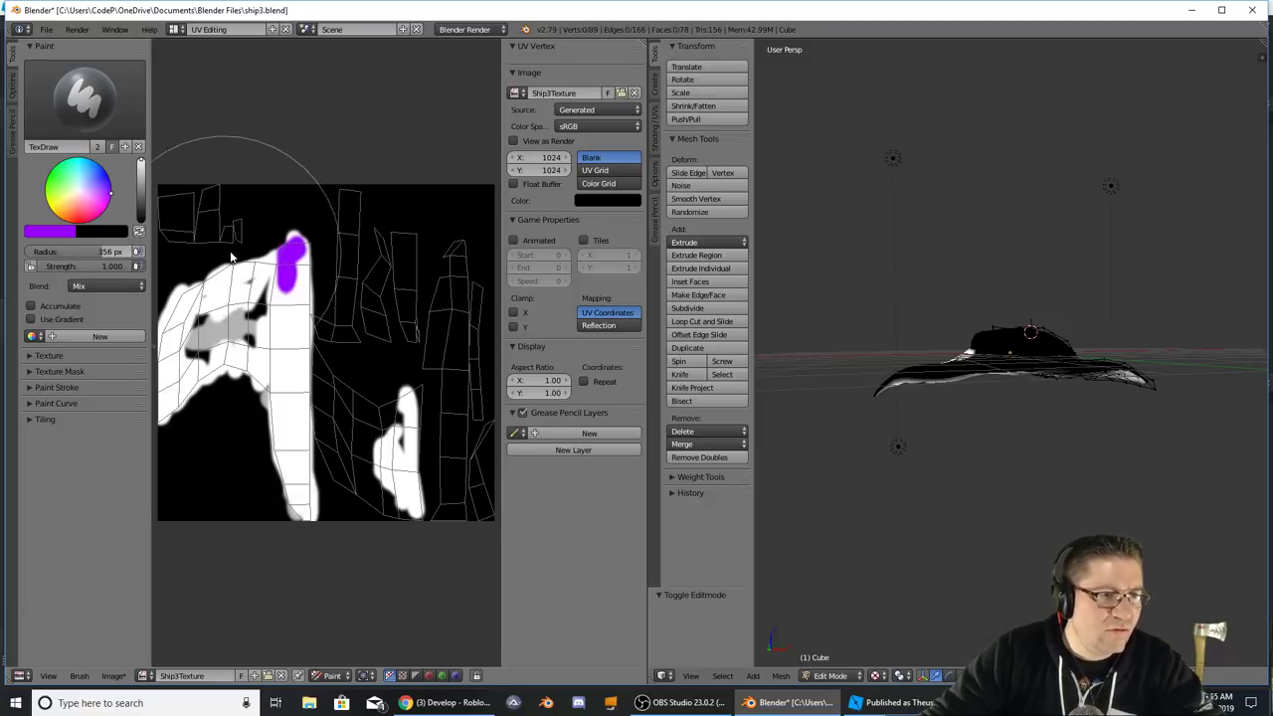
mouse_move(254, 298)
mouse_down()
mouse_move(261, 335)
mouse_move(234, 226)
mouse_move(174, 328)
mouse_move(355, 554)
mouse_move(462, 448)
mouse_move(392, 193)
mouse_move(369, 441)
mouse_move(332, 233)
mouse_move(447, 234)
mouse_move(435, 412)
mouse_move(324, 434)
mouse_move(262, 423)
mouse_move(213, 231)
mouse_up()
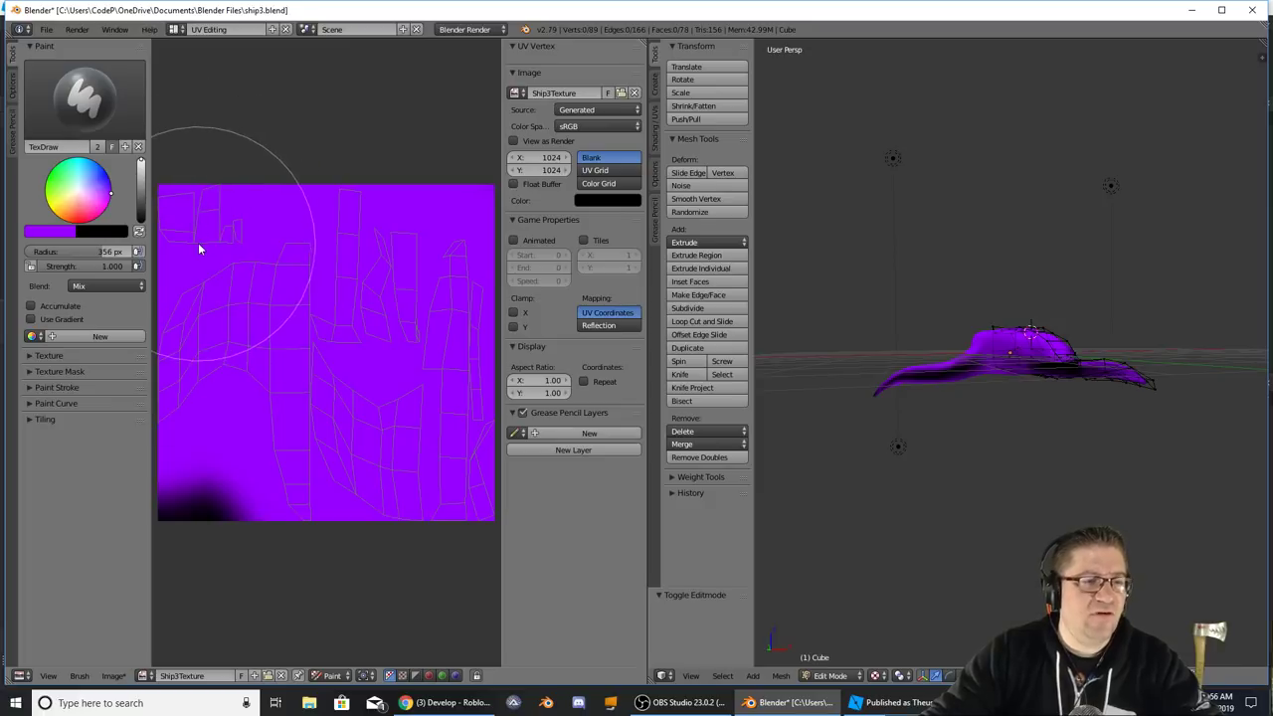
mouse_move(875, 360)
middle_down()
mouse_move(1157, 398)
mouse_move(1153, 460)
mouse_move(1193, 464)
mouse_move(1217, 426)
middle_up()
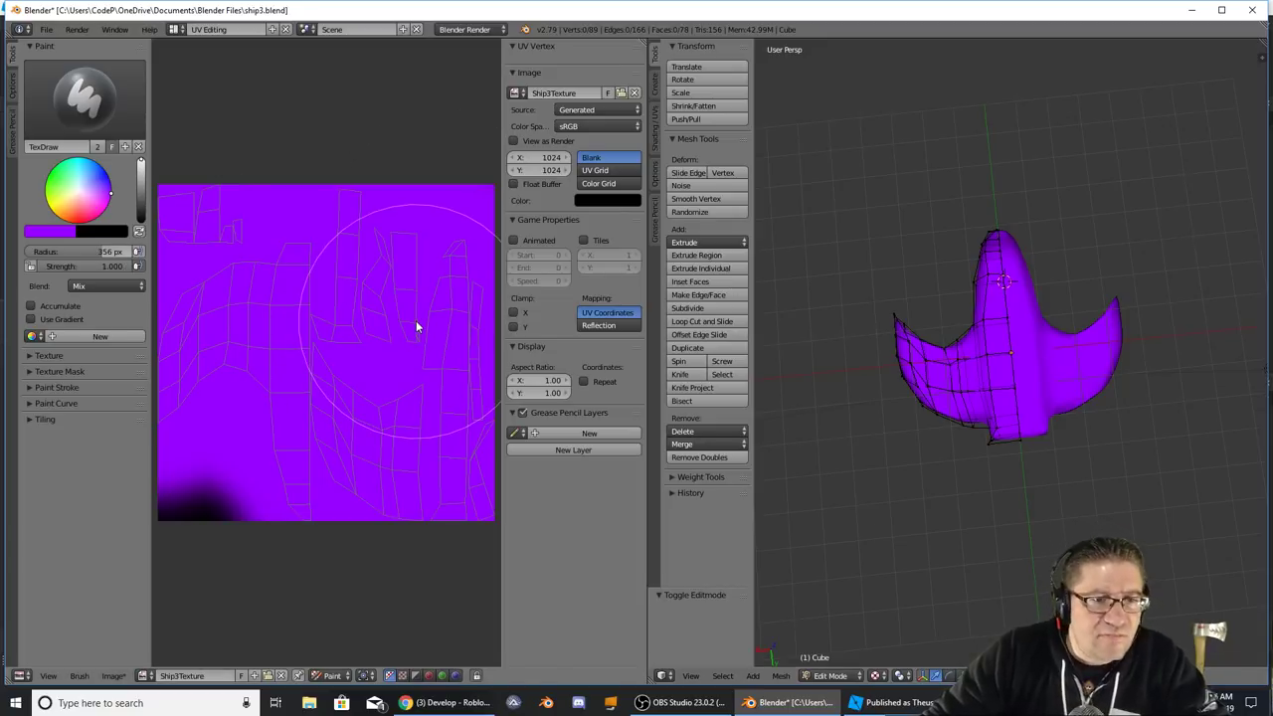
- Reduce the brush radius to 1 px and select two adjoining faces along the top of the ship's nose
scroll(390, 339, up, 3)
scroll(390, 333, up, 2)
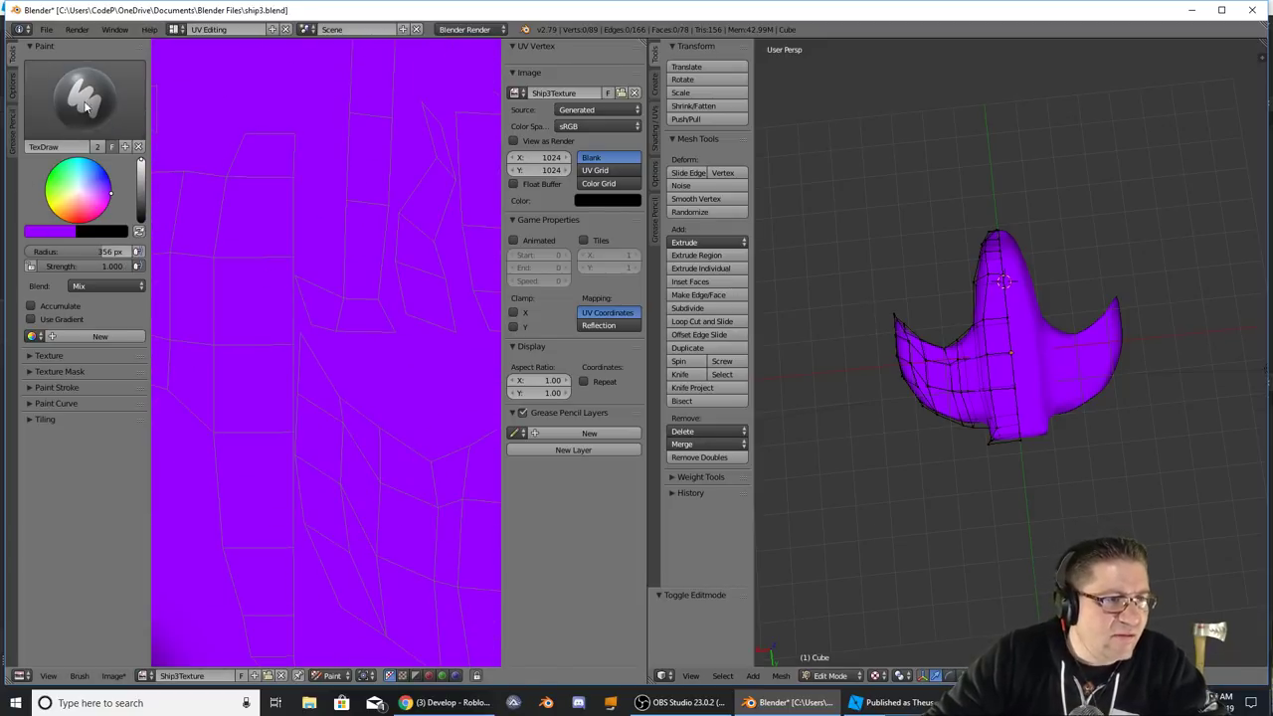
mouse_move(103, 252)
mouse_down()
mouse_move(130, 252)
mouse_move(89, 251)
mouse_up()
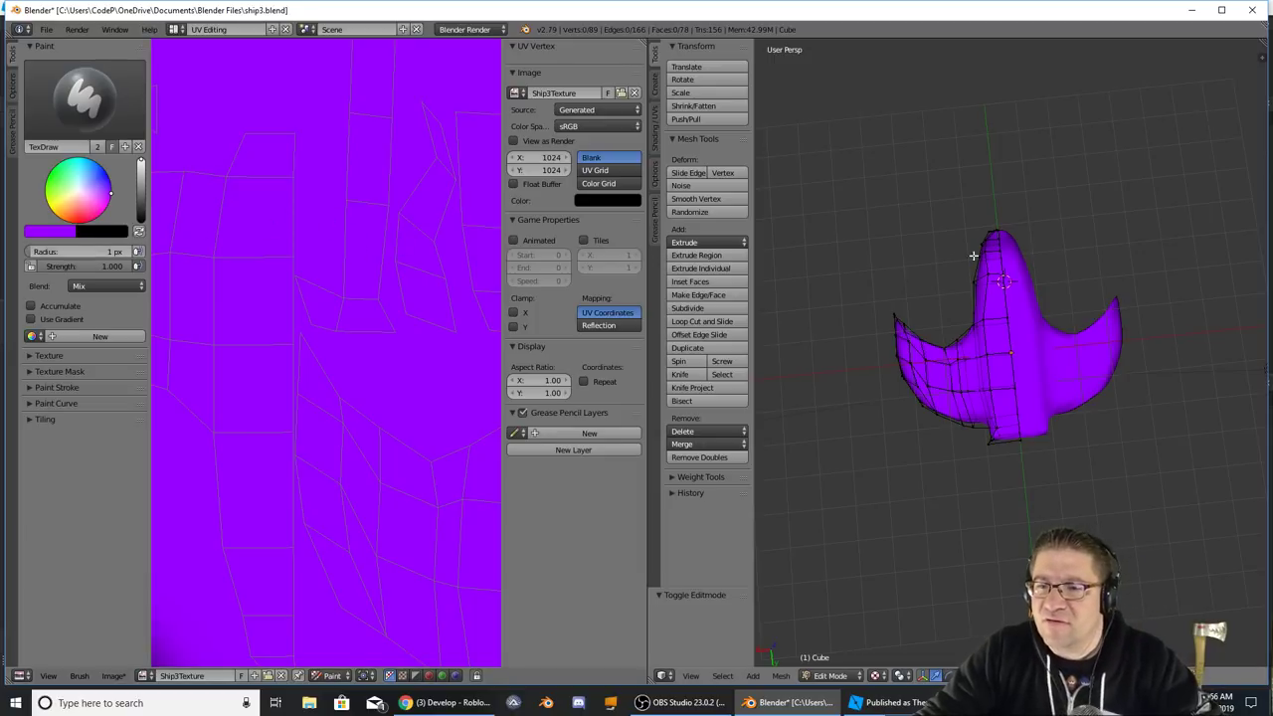
middle_drag(1017, 271, 1027, 343)
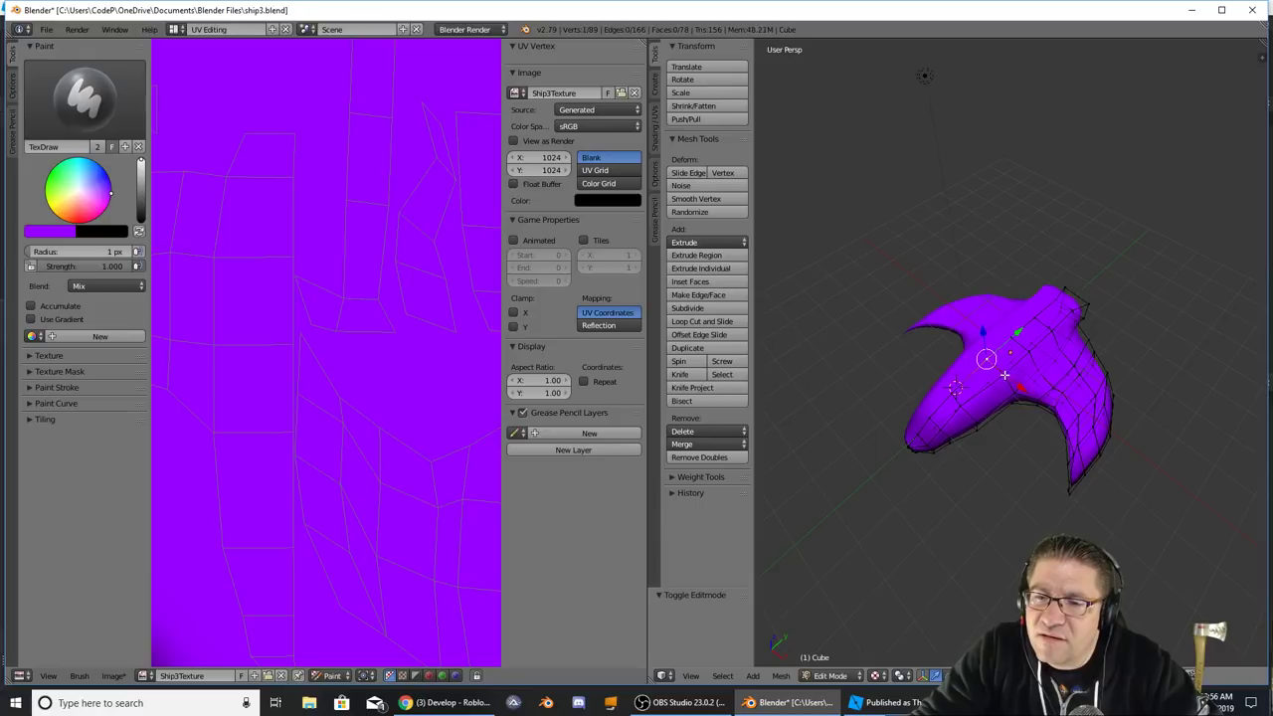
shift+right_click(949, 396)
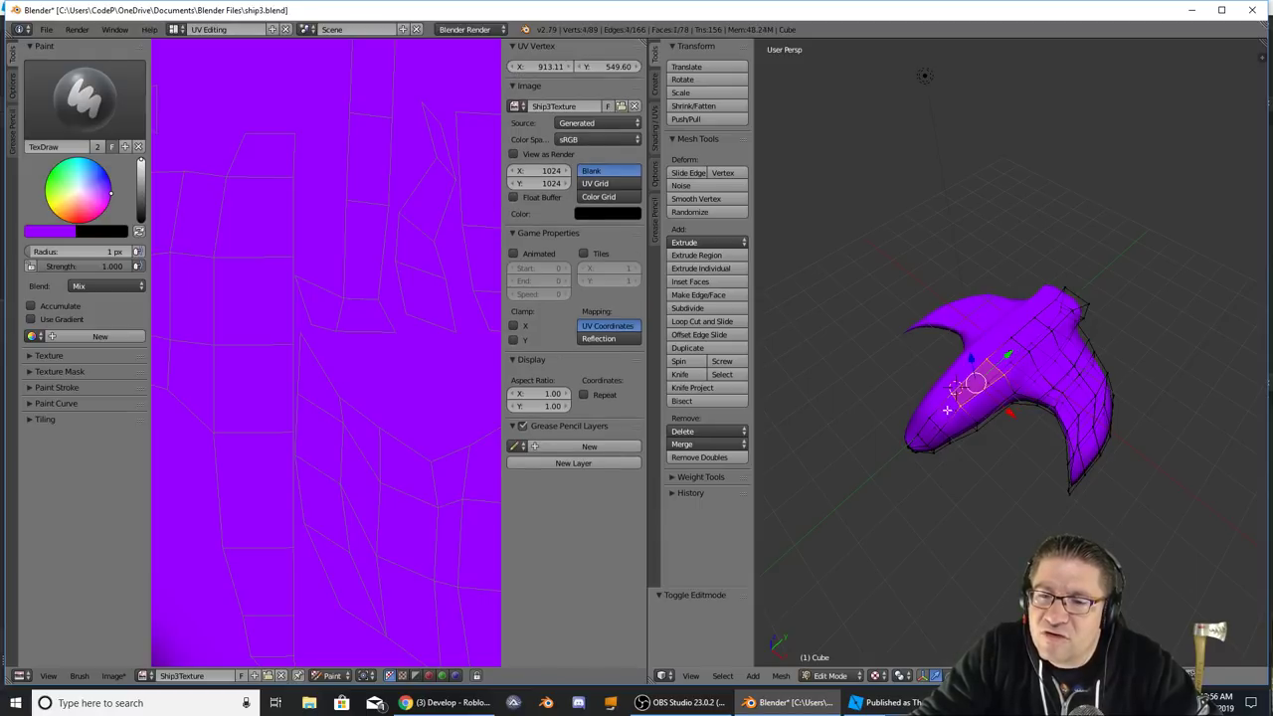
shift+right_click(941, 430)
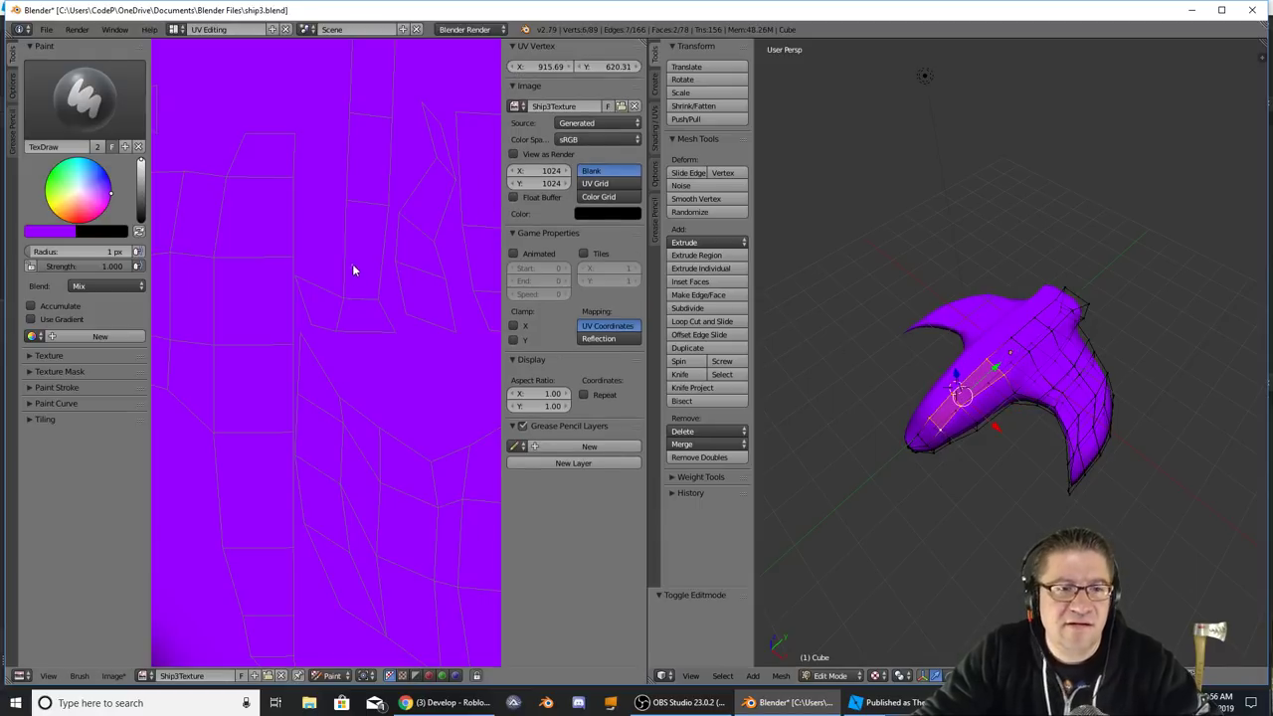
- Set the brush color to black and scribble a small mark inside an upper face of the tall right-hand UV island
scroll(352, 270, down, 3)
scroll(361, 281, up, 1)
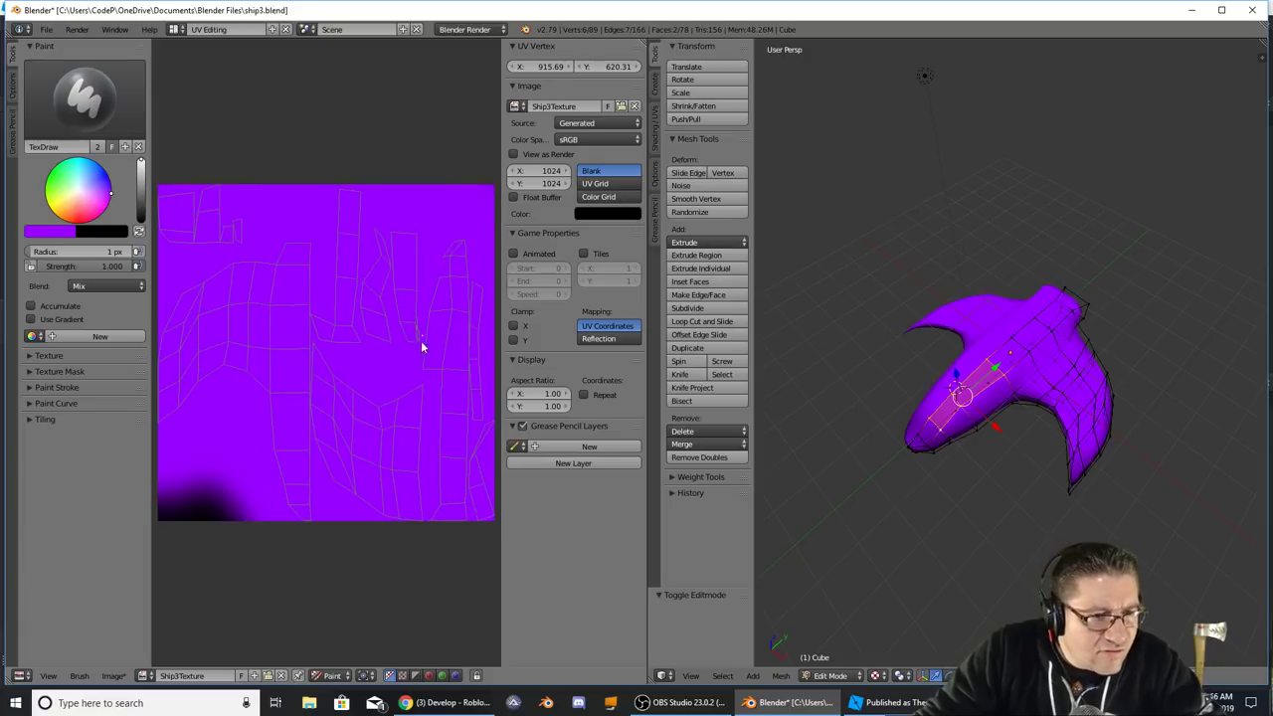
scroll(426, 358, up, 1)
middle_drag(430, 321, 276, 301)
scroll(299, 307, up, 2)
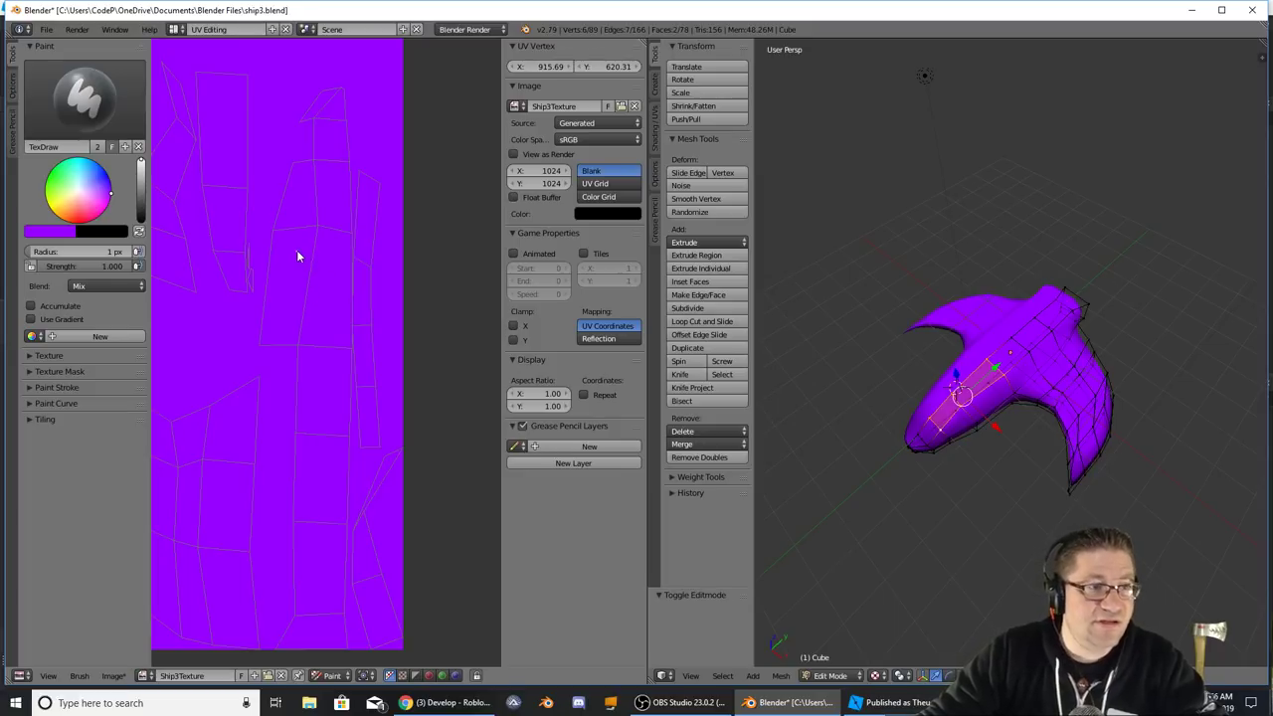
scroll(304, 255, up, 2)
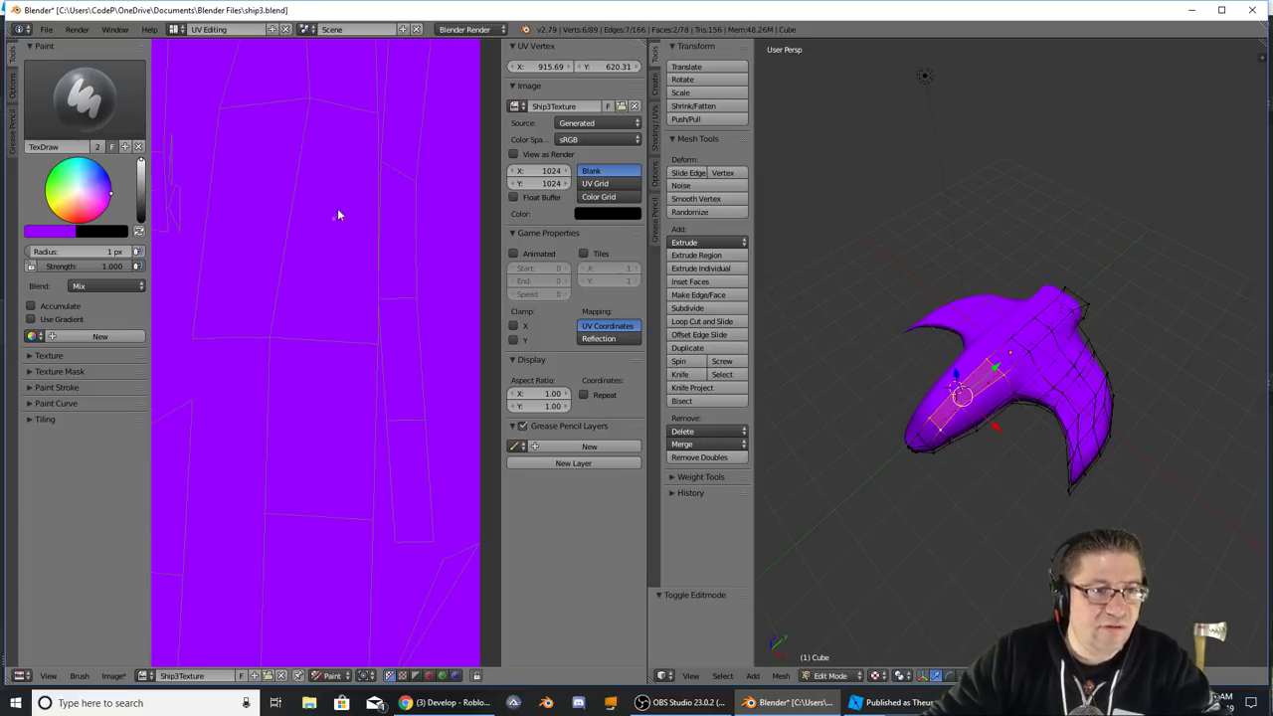
scroll(341, 239, up, 1)
middle_drag(361, 396, 355, 446)
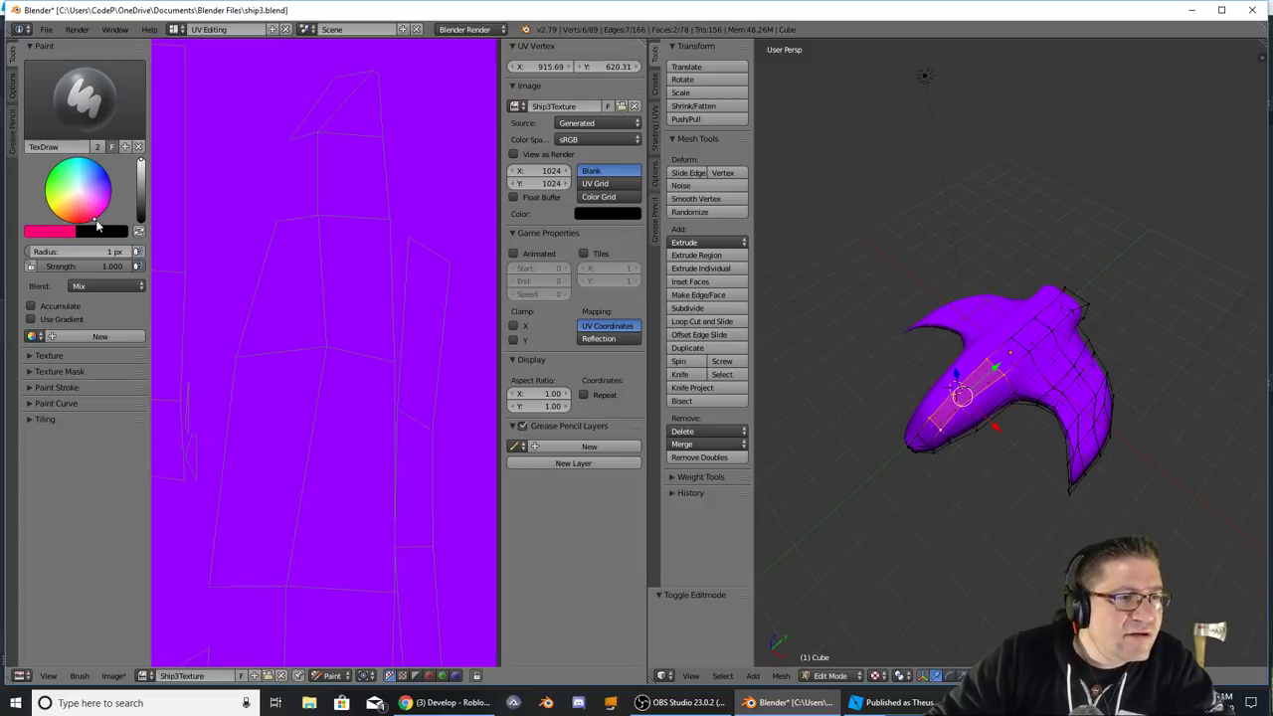
drag(139, 171, 140, 222)
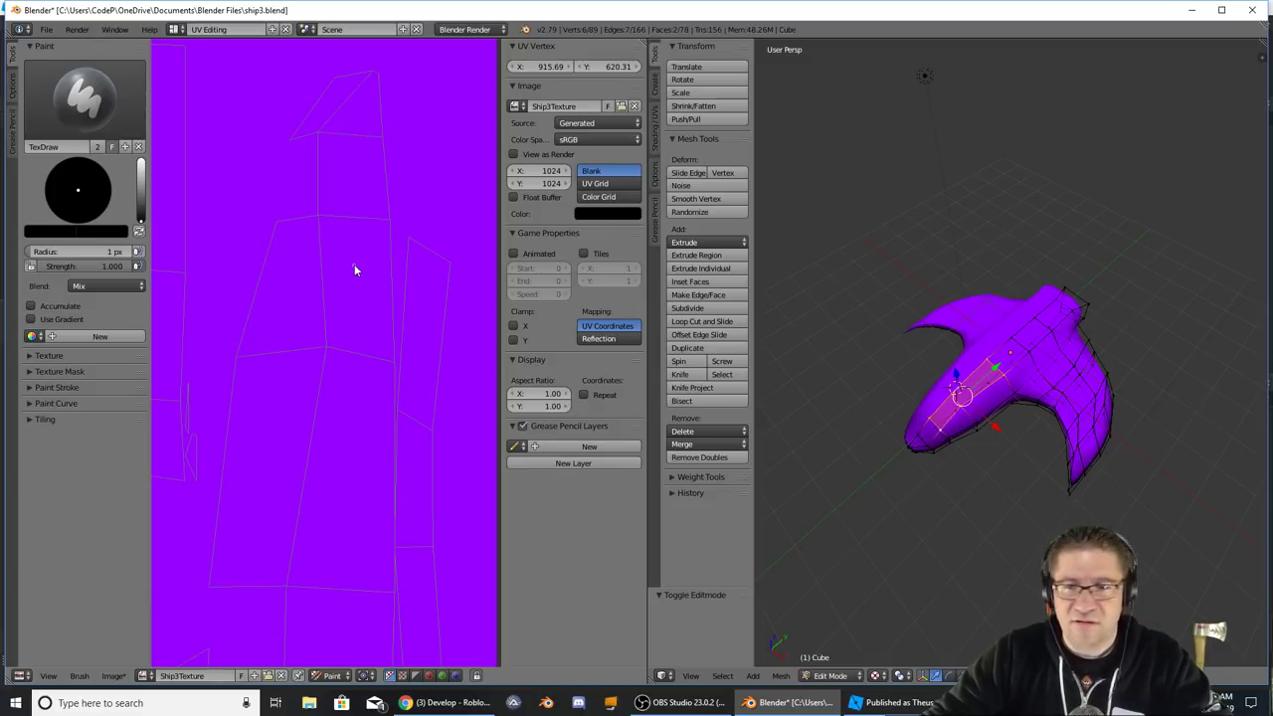
scroll(373, 276, up, 1)
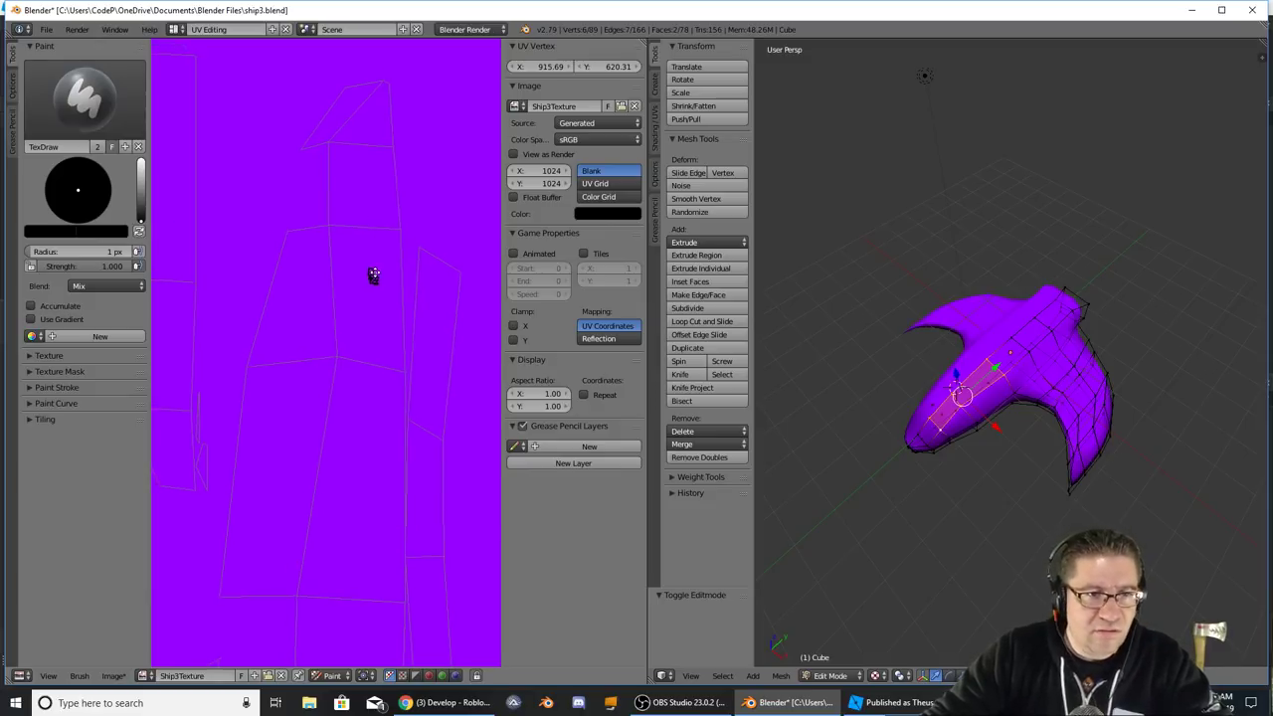
scroll(376, 278, up, 3)
middle_drag(406, 256, 296, 350)
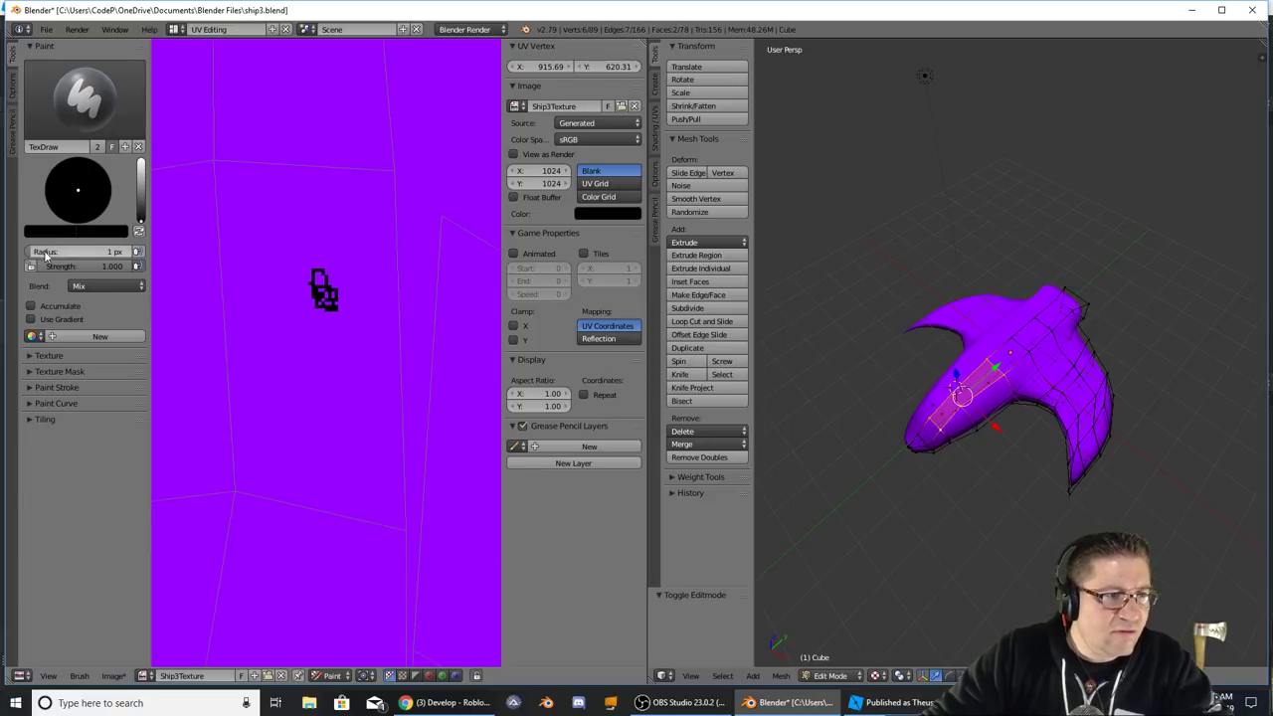
- Set the brush radius to 7 px and paint a solid black spot over the small scribble
mouse_move(32, 253)
mouse_down()
mouse_move(90, 264)
mouse_move(30, 255)
mouse_up()
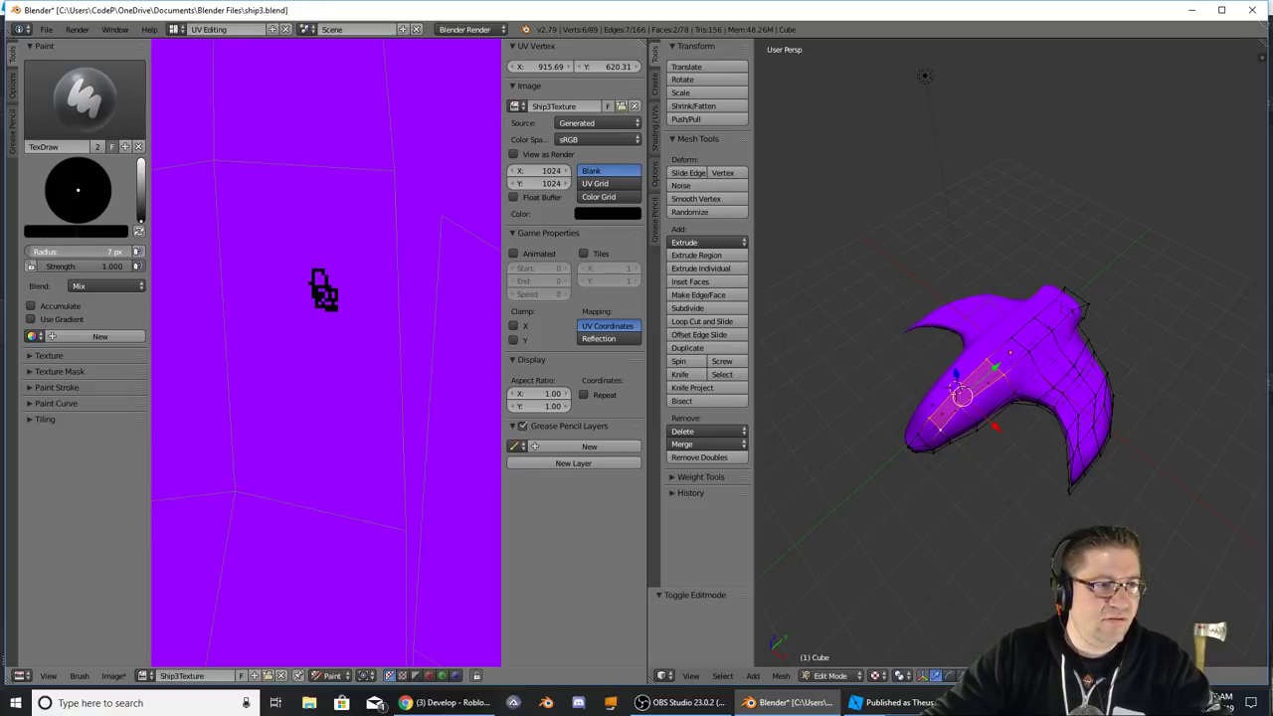
drag(29, 254, 29, 254)
mouse_move(321, 269)
mouse_down()
mouse_move(325, 293)
mouse_move(312, 291)
mouse_up()
scroll(978, 394, up, 5)
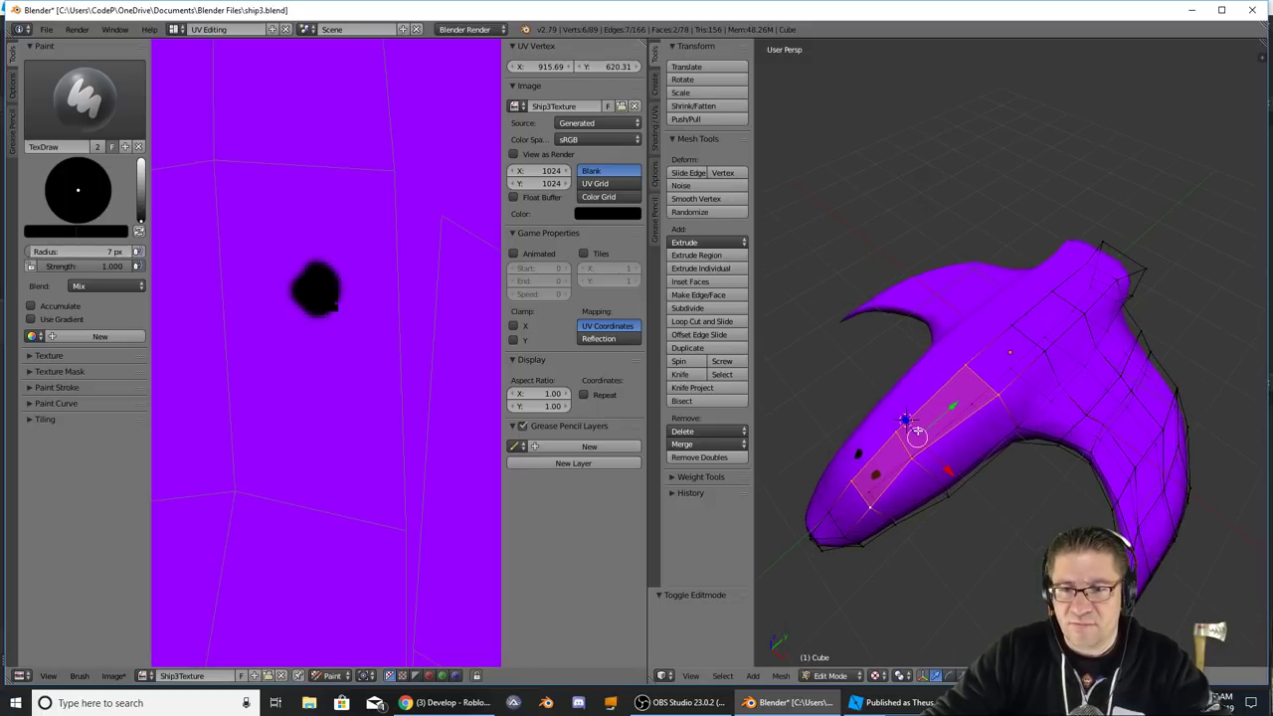
scroll(977, 394, down, 1)
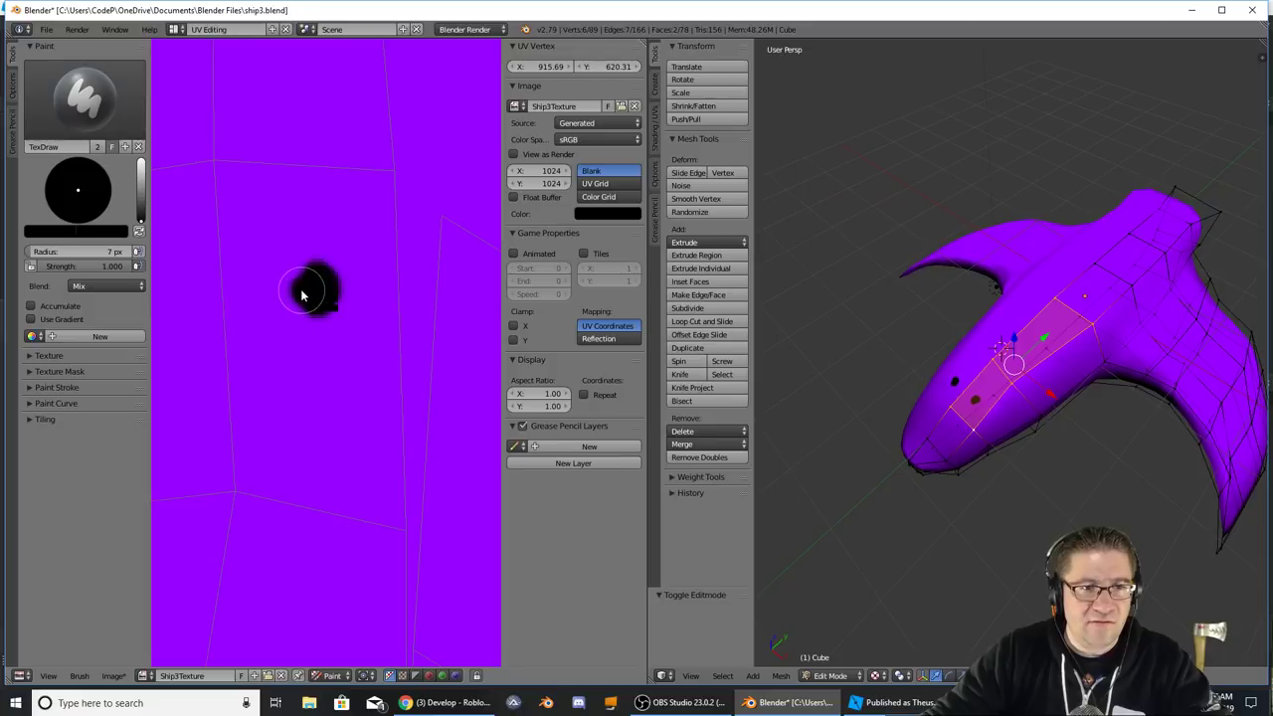
- Fill most of the marked UV face with black to form a rounded cockpit window on the nose
mouse_move(321, 290)
mouse_down()
mouse_move(390, 291)
mouse_move(394, 187)
mouse_move(306, 216)
mouse_move(241, 265)
mouse_move(236, 283)
mouse_move(276, 271)
mouse_move(243, 283)
mouse_move(235, 485)
mouse_move(392, 532)
mouse_move(378, 209)
mouse_move(346, 206)
mouse_move(258, 262)
mouse_move(362, 235)
mouse_move(369, 464)
mouse_move(256, 446)
mouse_move(250, 344)
mouse_move(291, 271)
mouse_move(344, 333)
mouse_move(349, 477)
mouse_move(269, 444)
mouse_move(294, 303)
mouse_move(285, 333)
mouse_move(321, 398)
mouse_move(304, 415)
mouse_move(296, 361)
mouse_move(269, 335)
mouse_up()
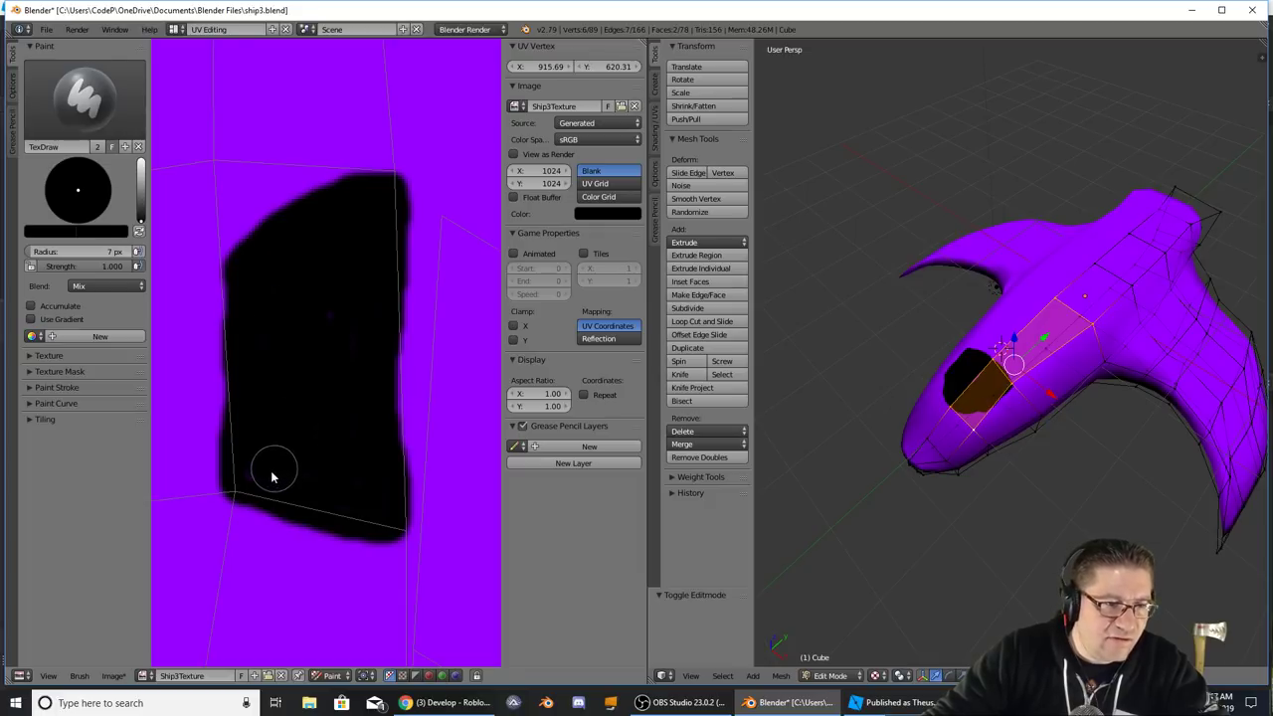
drag(256, 481, 279, 447)
middle_drag(805, 461, 896, 417)
- Paint a curved black stroke from the window's lower corner up across the neighbouring UV face, and inspect it on the ship
mouse_move(347, 384)
middle_down()
mouse_move(327, 384)
mouse_move(431, 369)
middle_up()
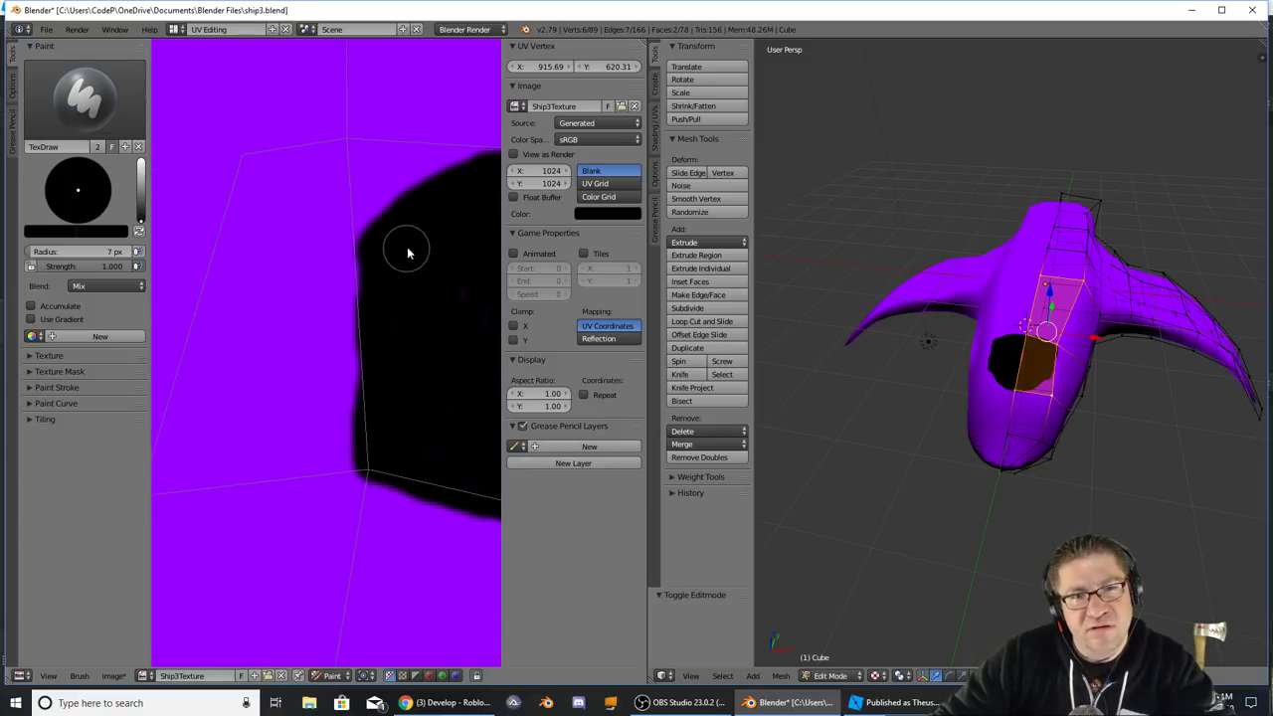
middle_drag(407, 252, 447, 241)
mouse_move(404, 238)
mouse_down()
mouse_move(385, 298)
mouse_move(396, 441)
mouse_move(311, 264)
mouse_move(304, 177)
mouse_up()
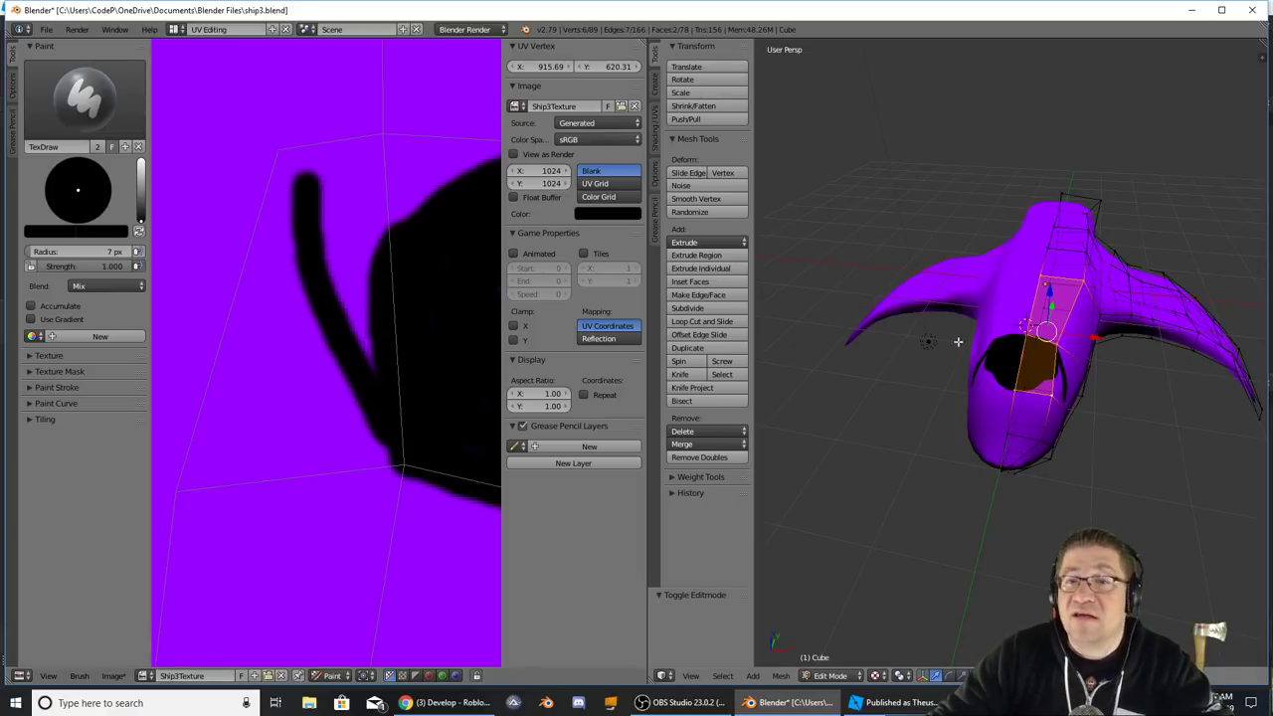
middle_drag(1010, 378, 1002, 406)
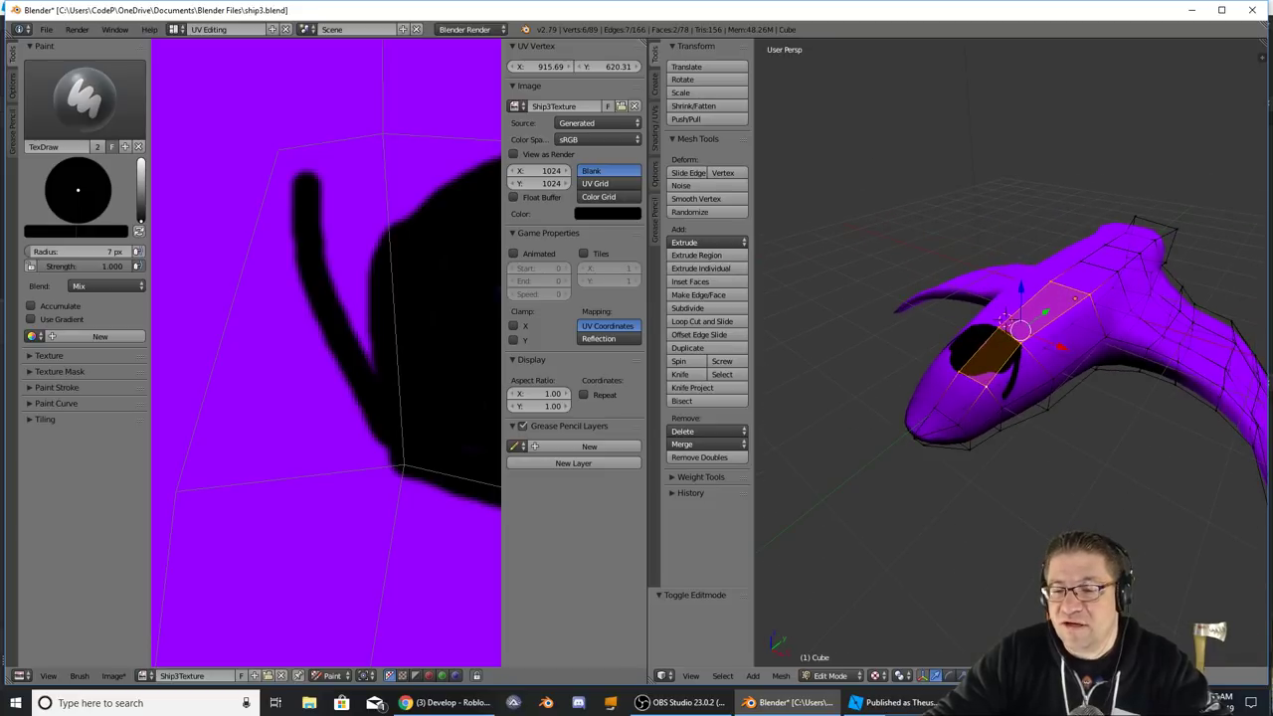
- Try Vertex Paint mode on the ship, and return through Object Mode to Edit Mode
click(841, 677)
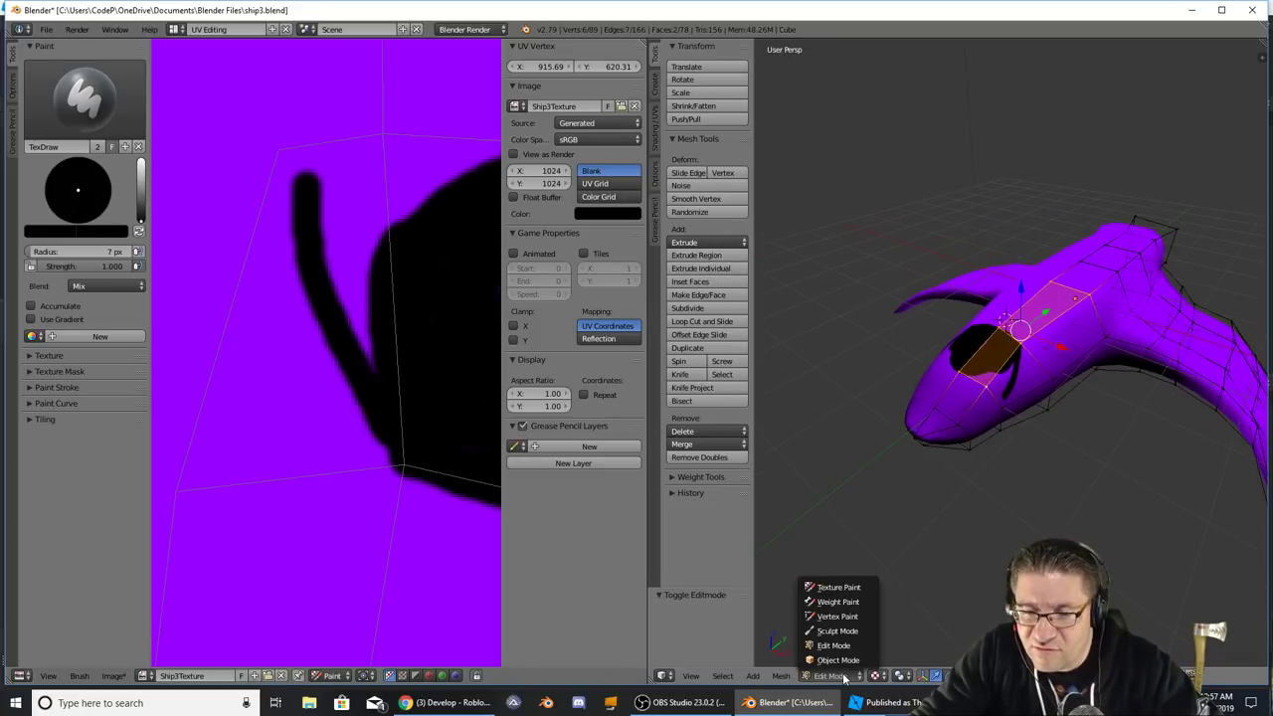
click(838, 617)
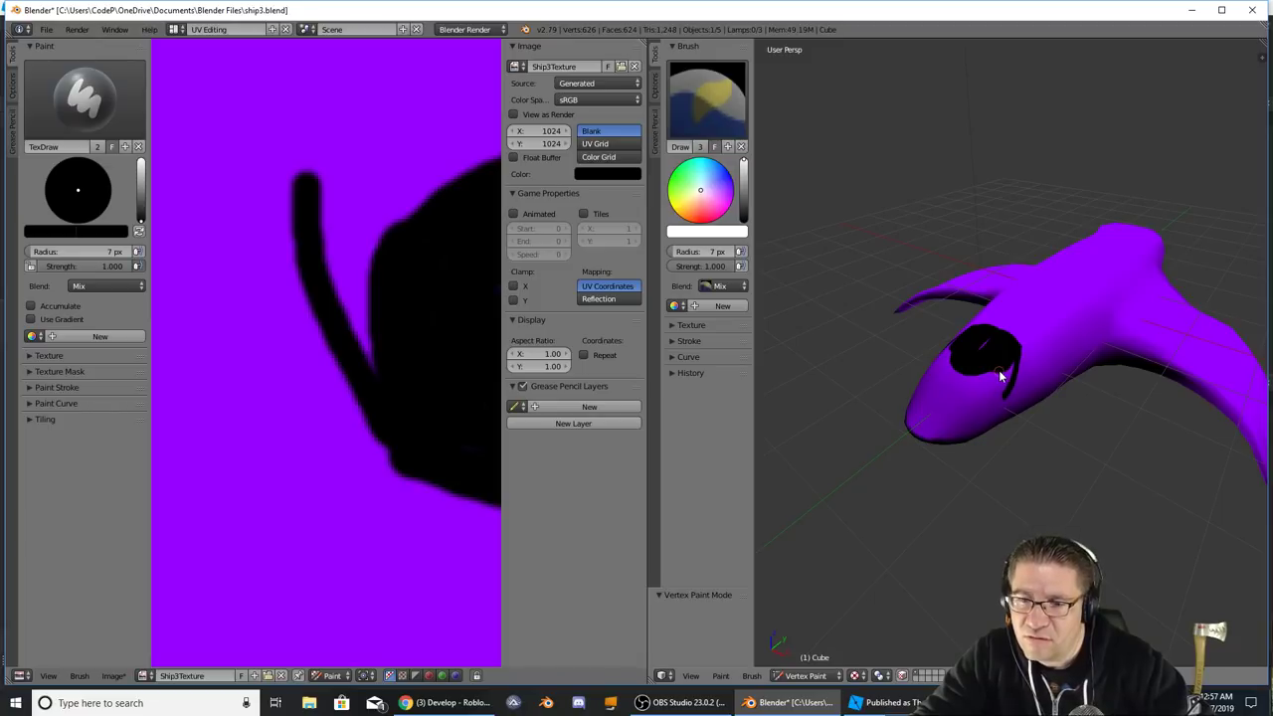
click(823, 680)
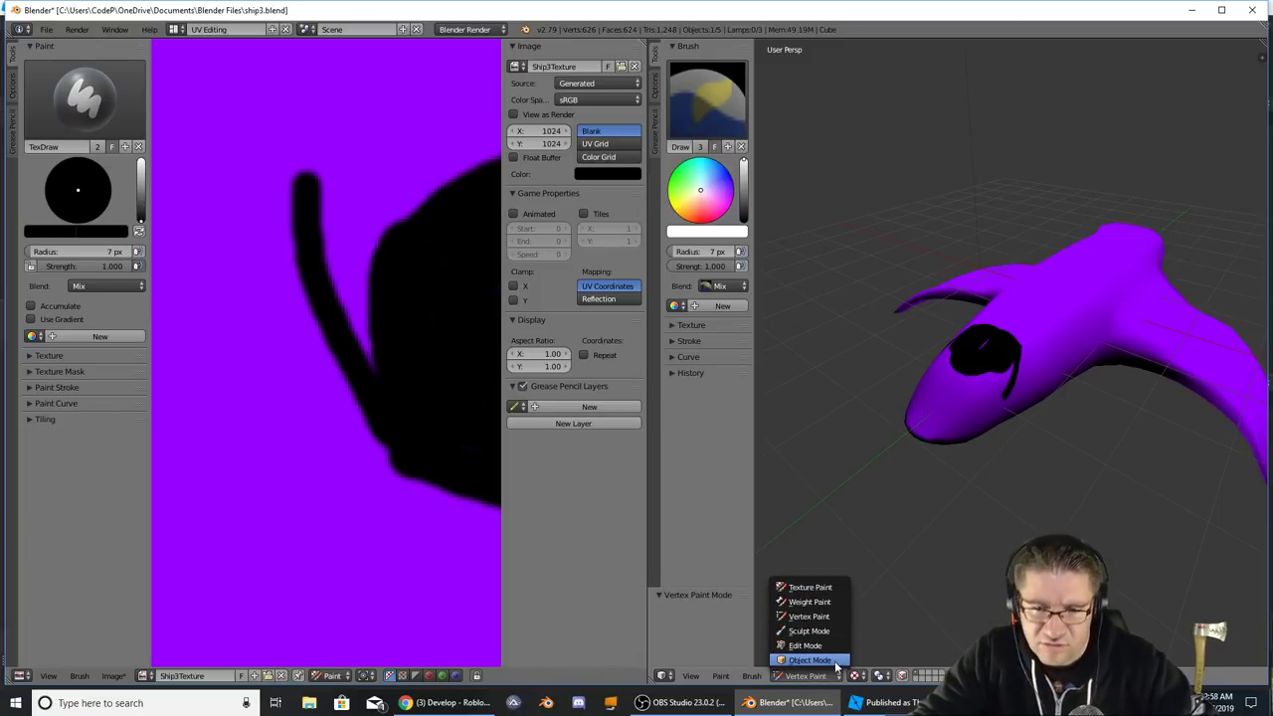
click(810, 660)
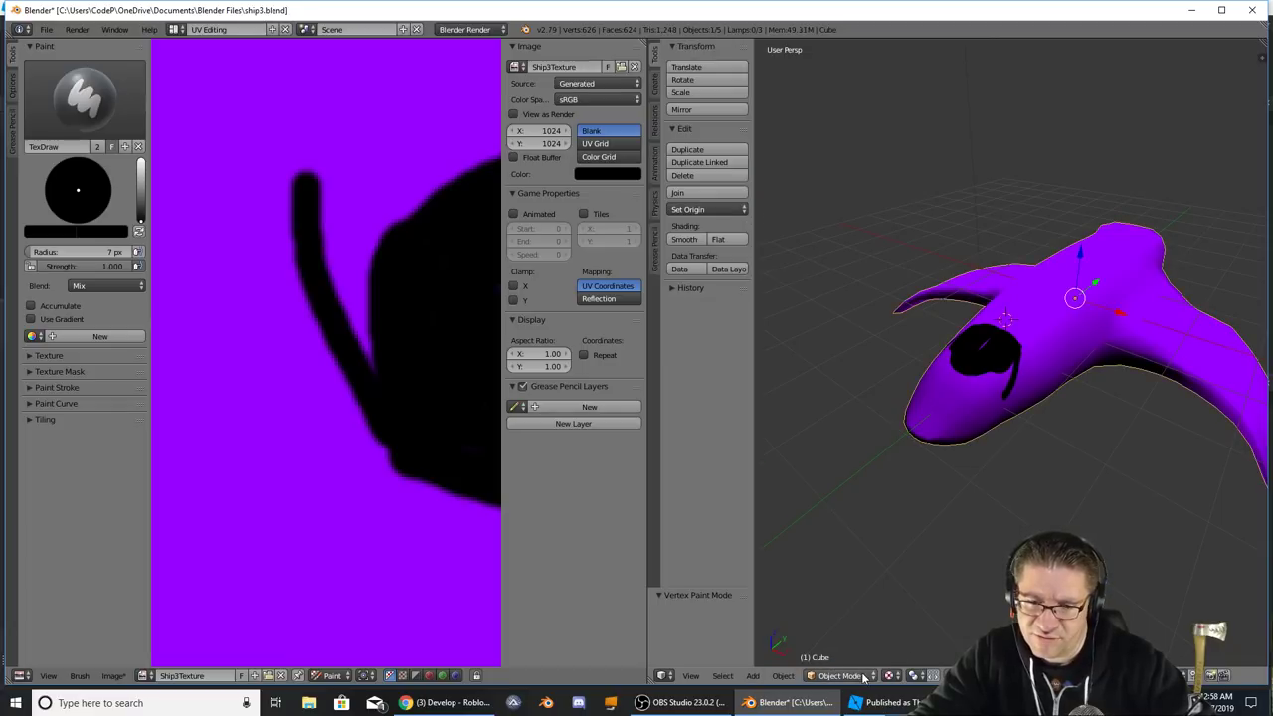
key(Tab)
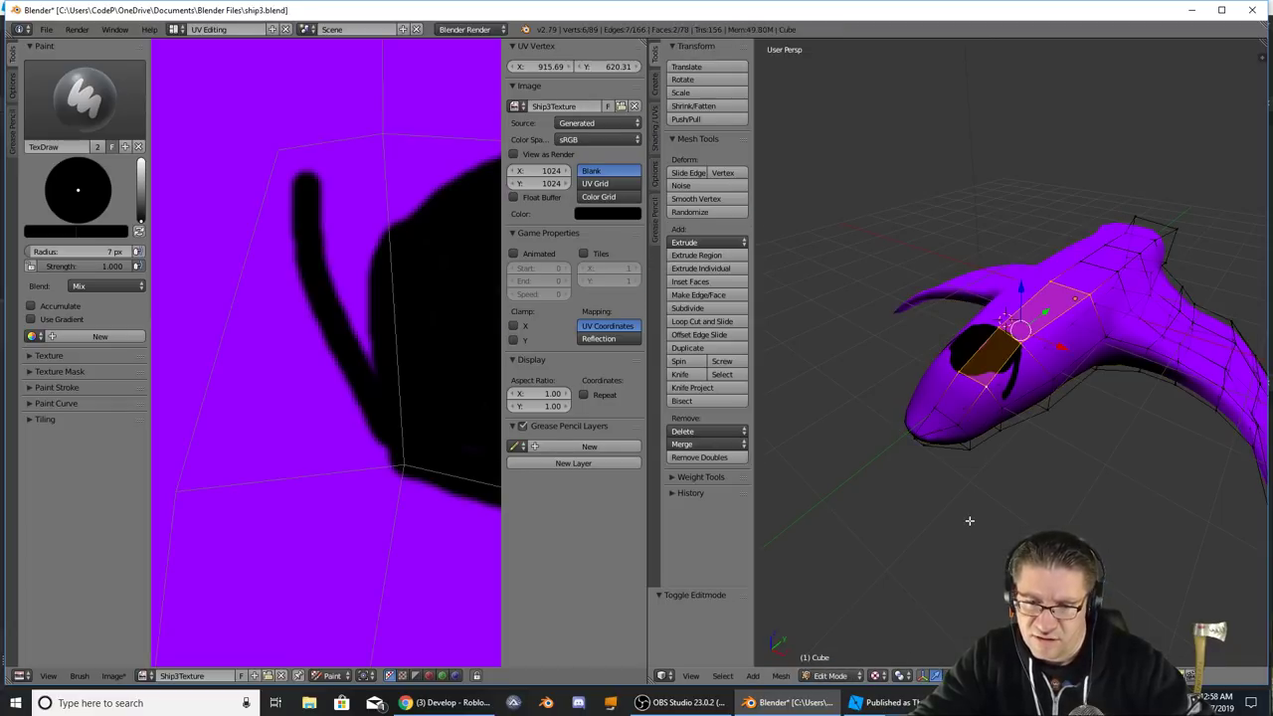
- Try Texture Paint mode on the ship, and return to Edit Mode
click(836, 675)
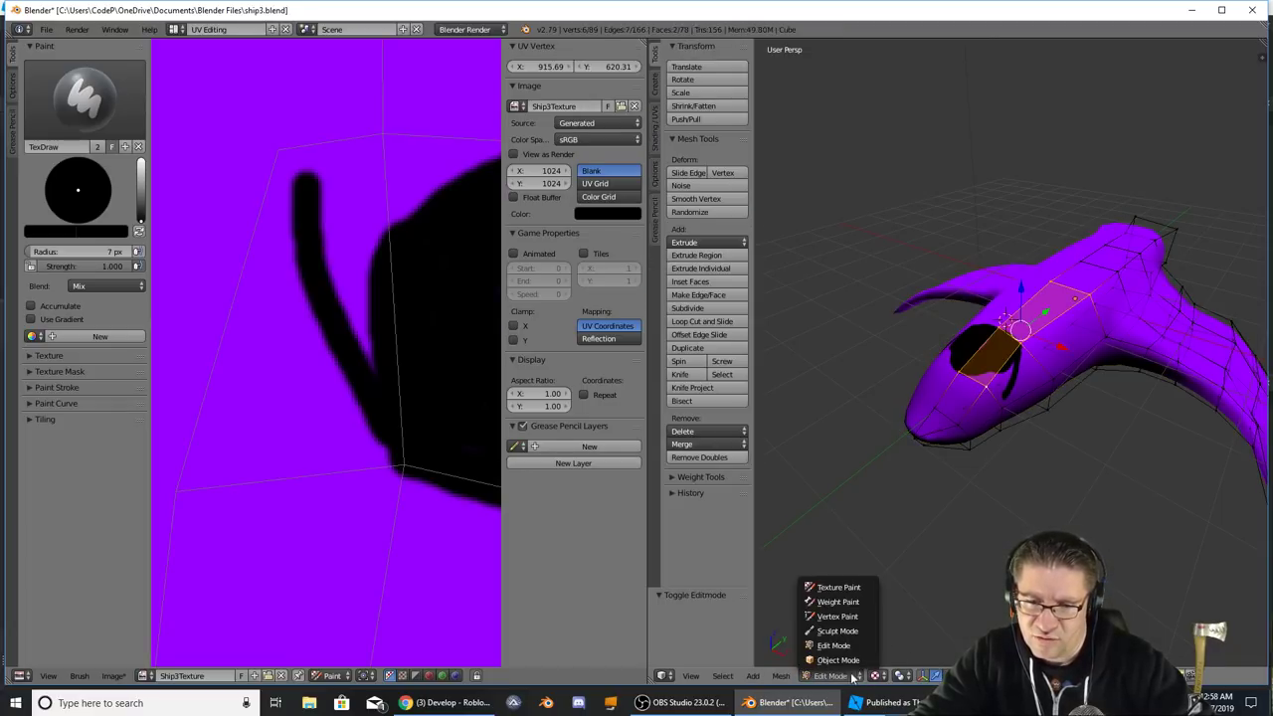
click(859, 591)
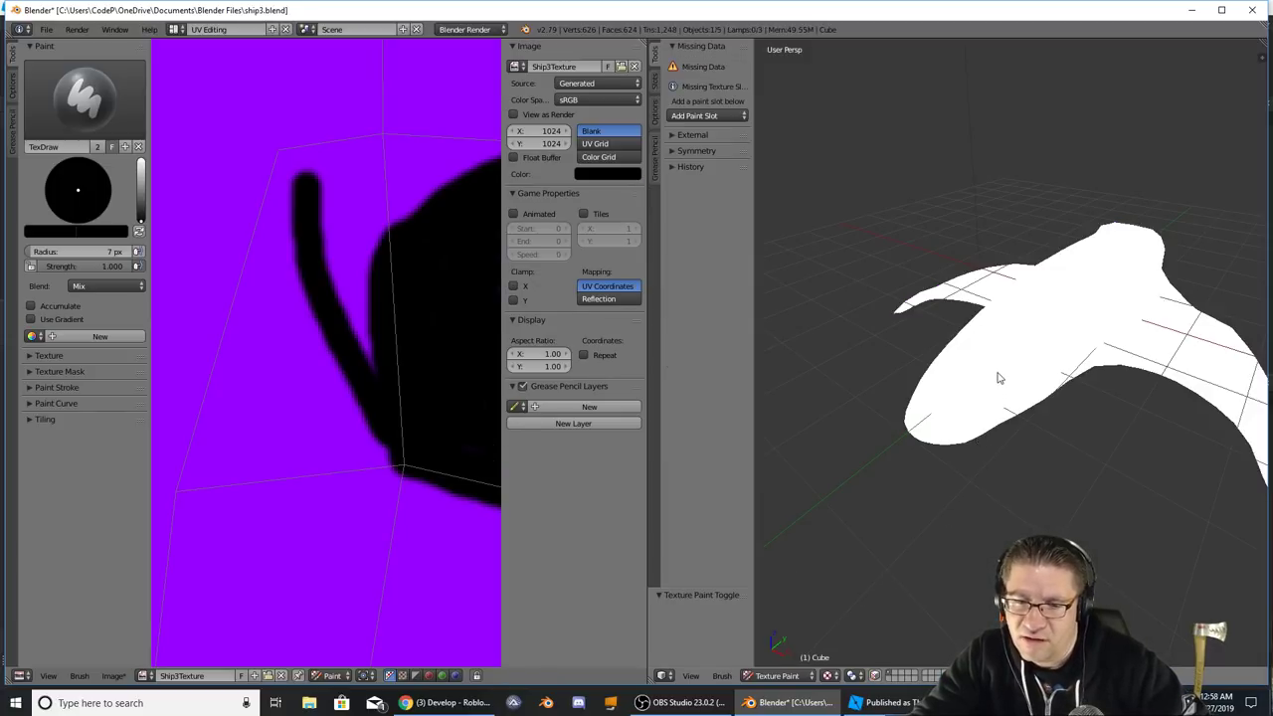
scroll(999, 376, up, 4)
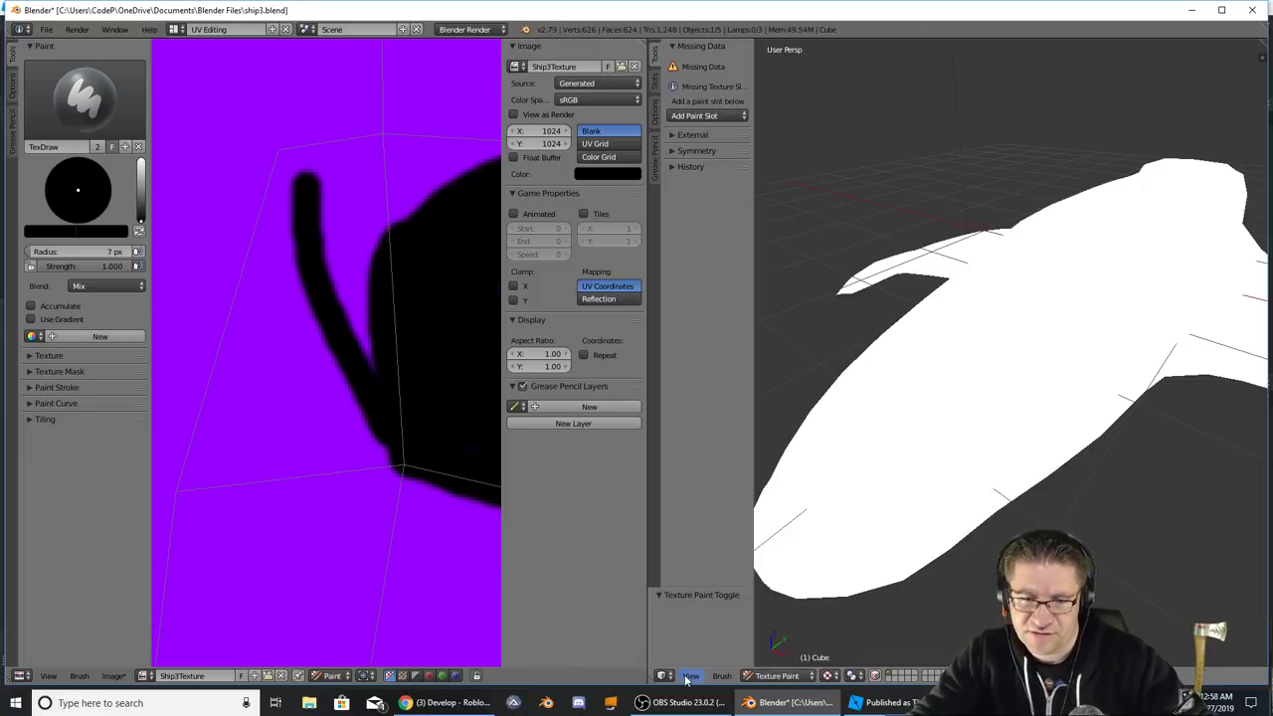
click(784, 679)
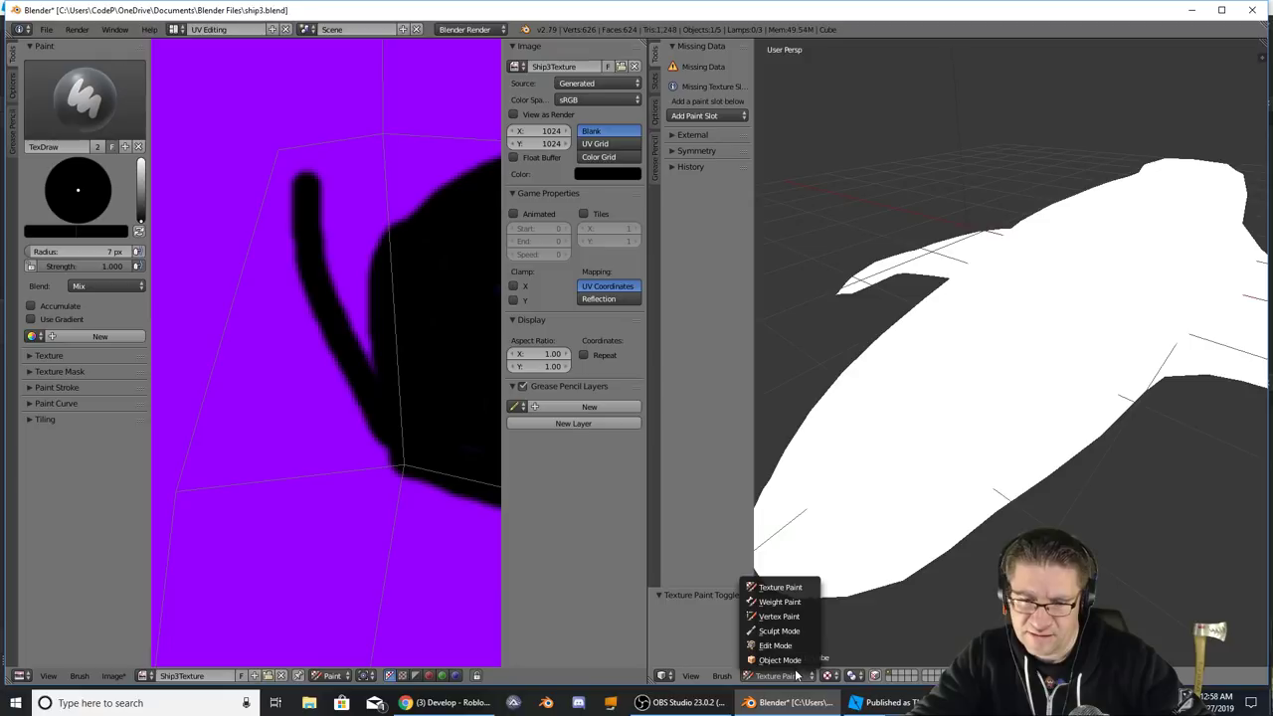
click(778, 646)
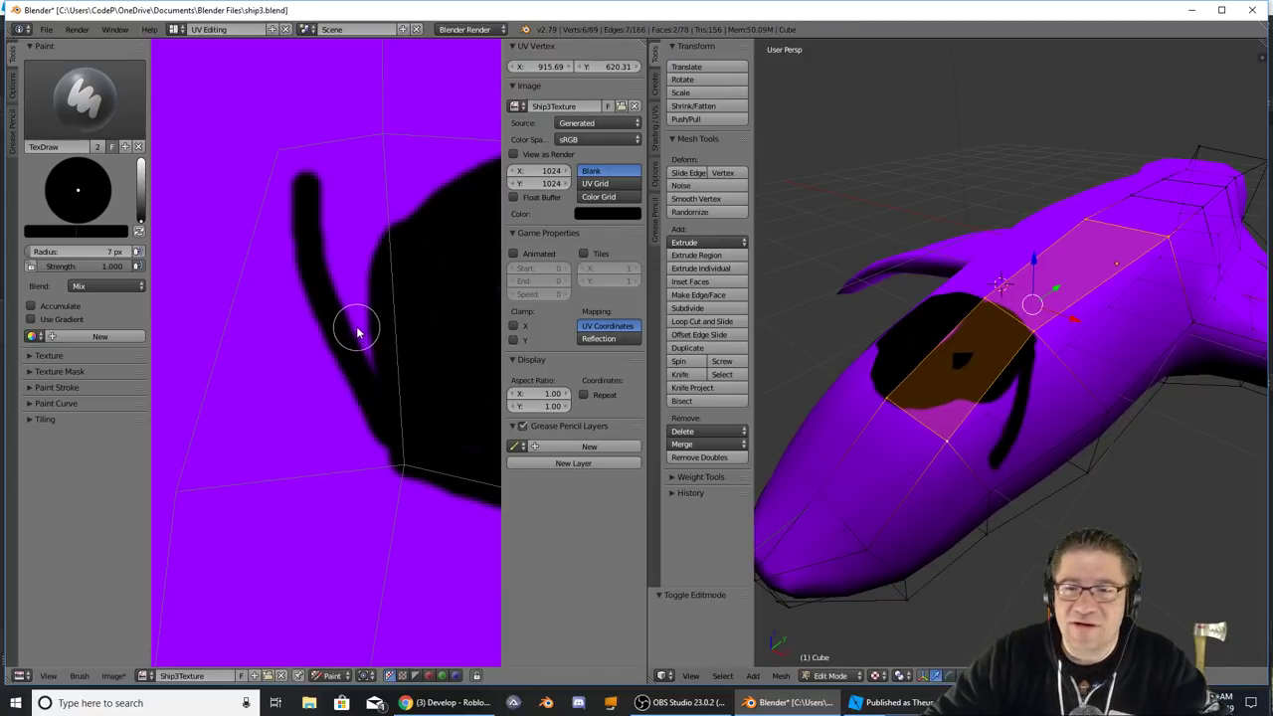
middle_drag(344, 307, 361, 313)
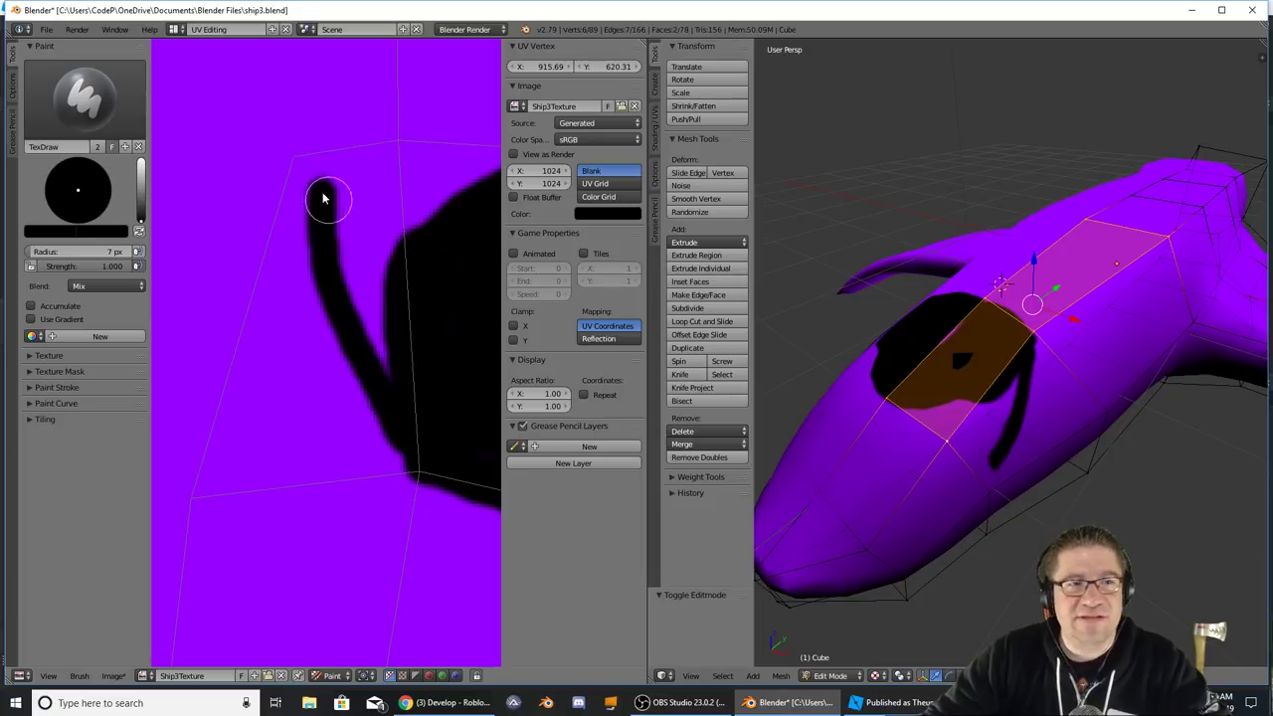
click(90, 103)
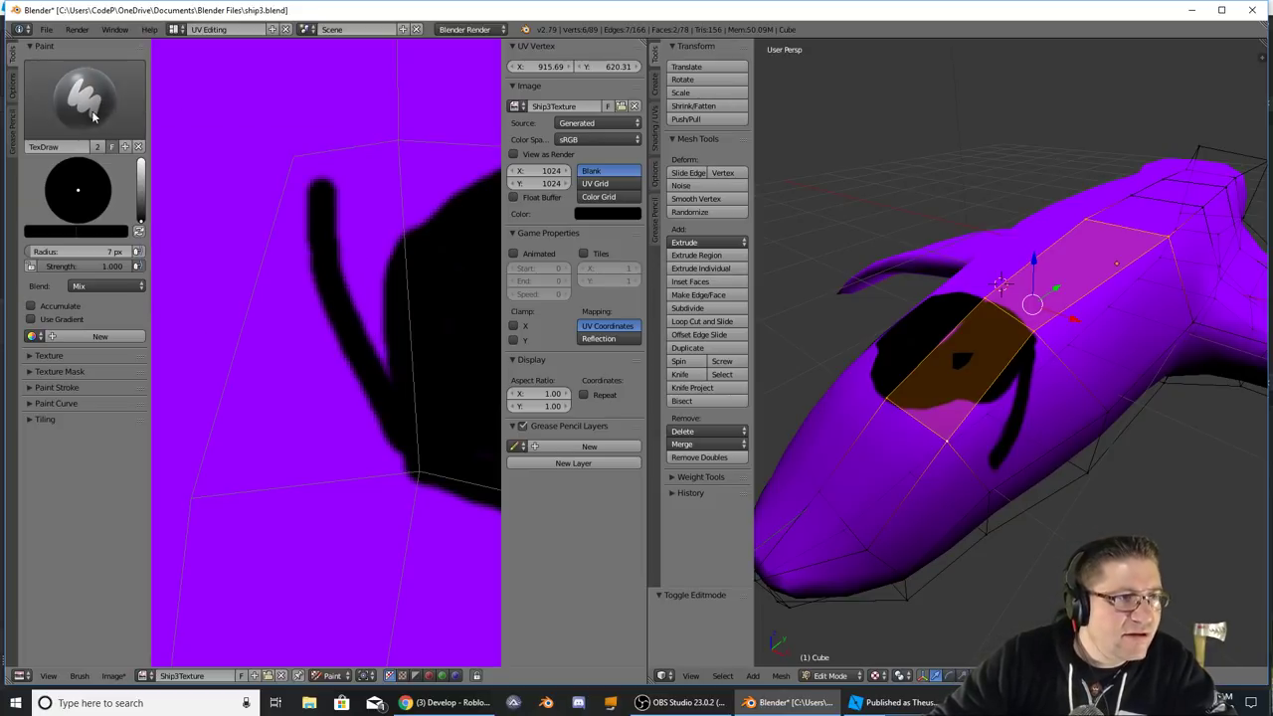
click(13, 86)
click(13, 58)
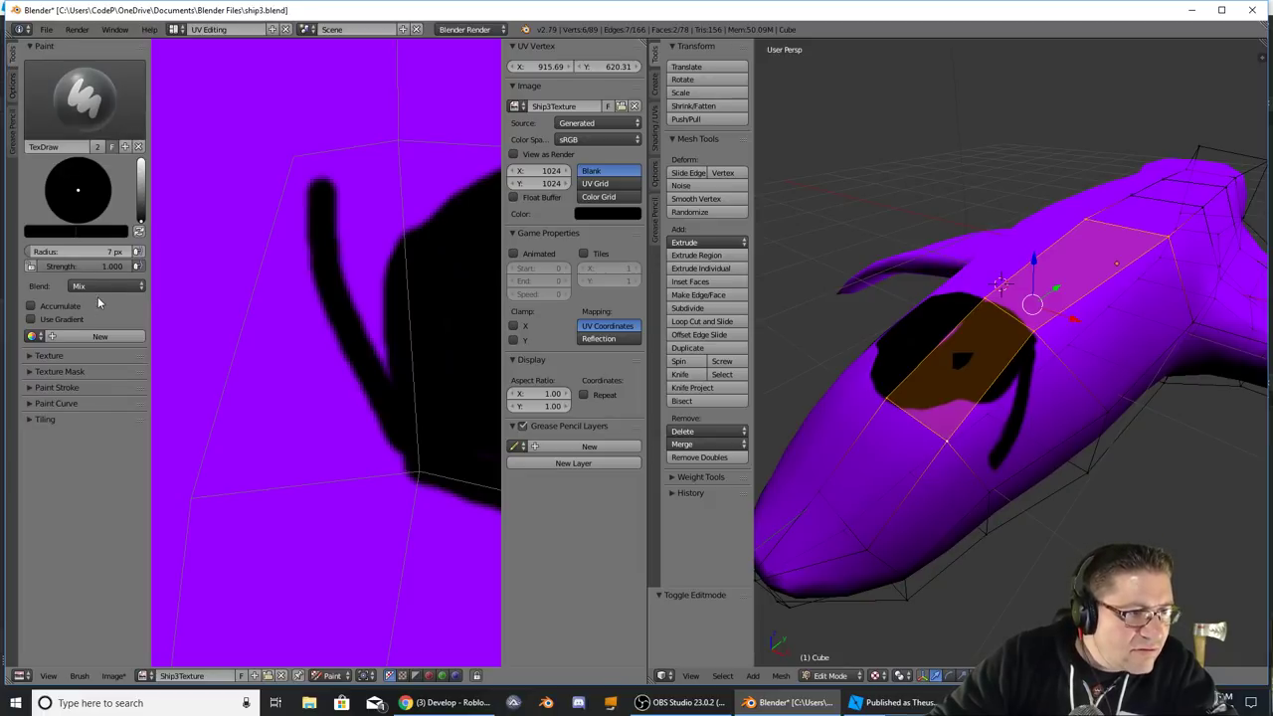
- Look through the brush's texture, texture mask, stroke and curve settings and the available brush types
click(33, 356)
ctrl+click(33, 371)
click(32, 371)
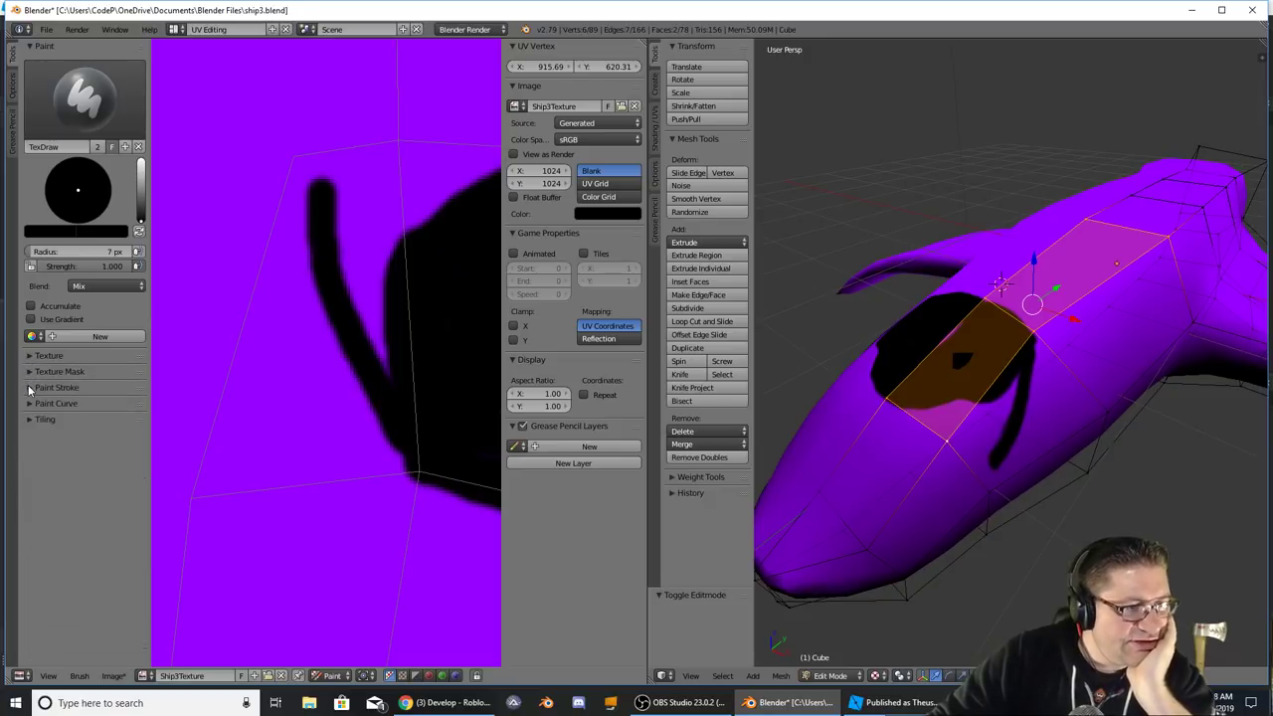
click(32, 388)
click(29, 387)
click(31, 402)
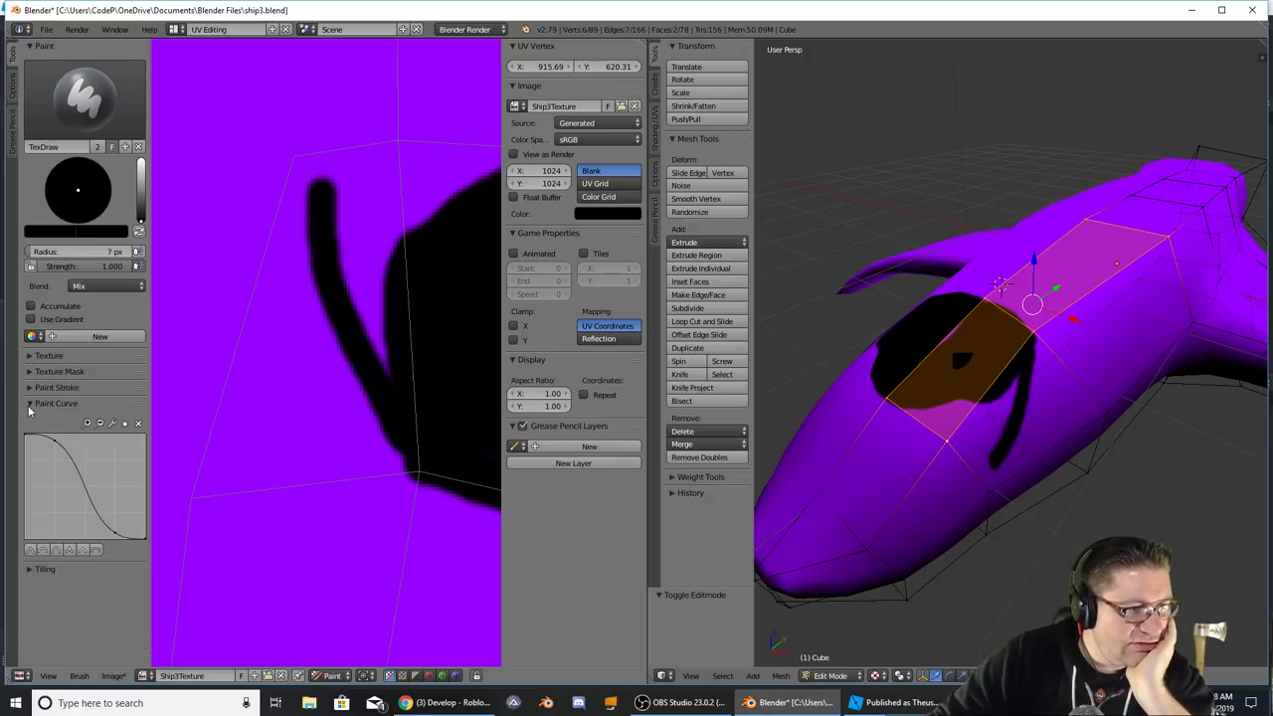
click(31, 402)
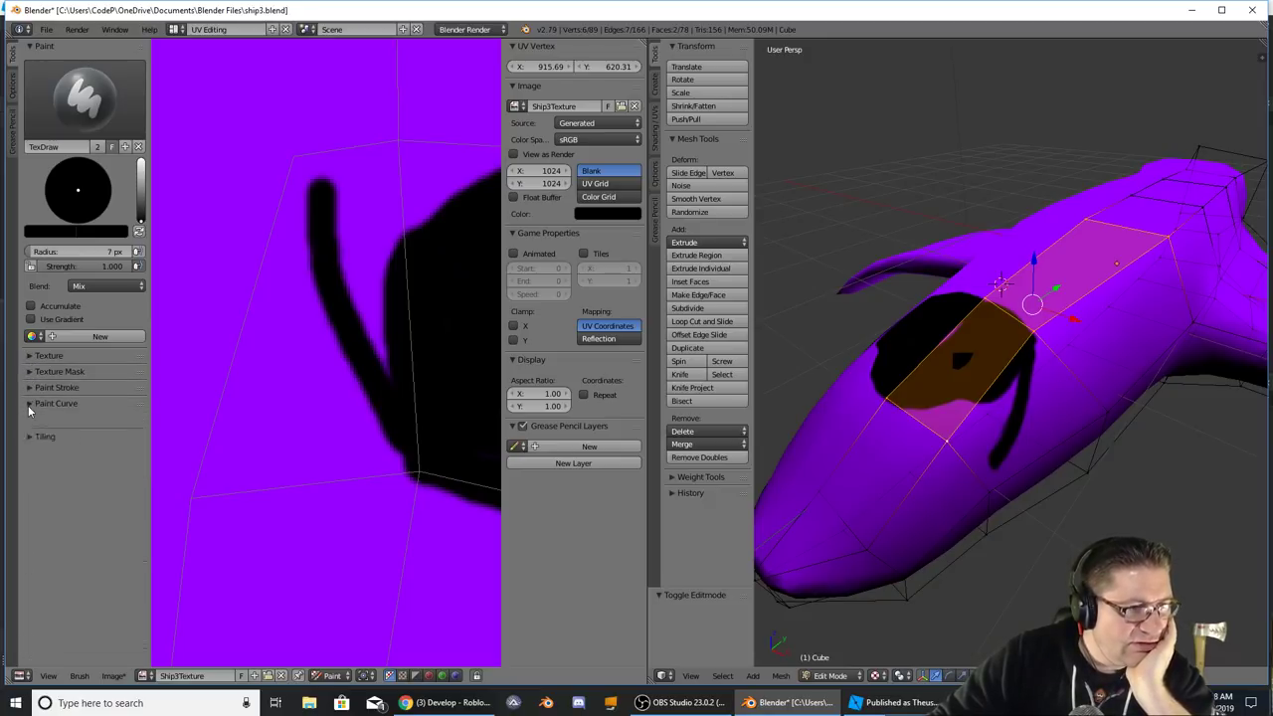
click(92, 92)
click(90, 94)
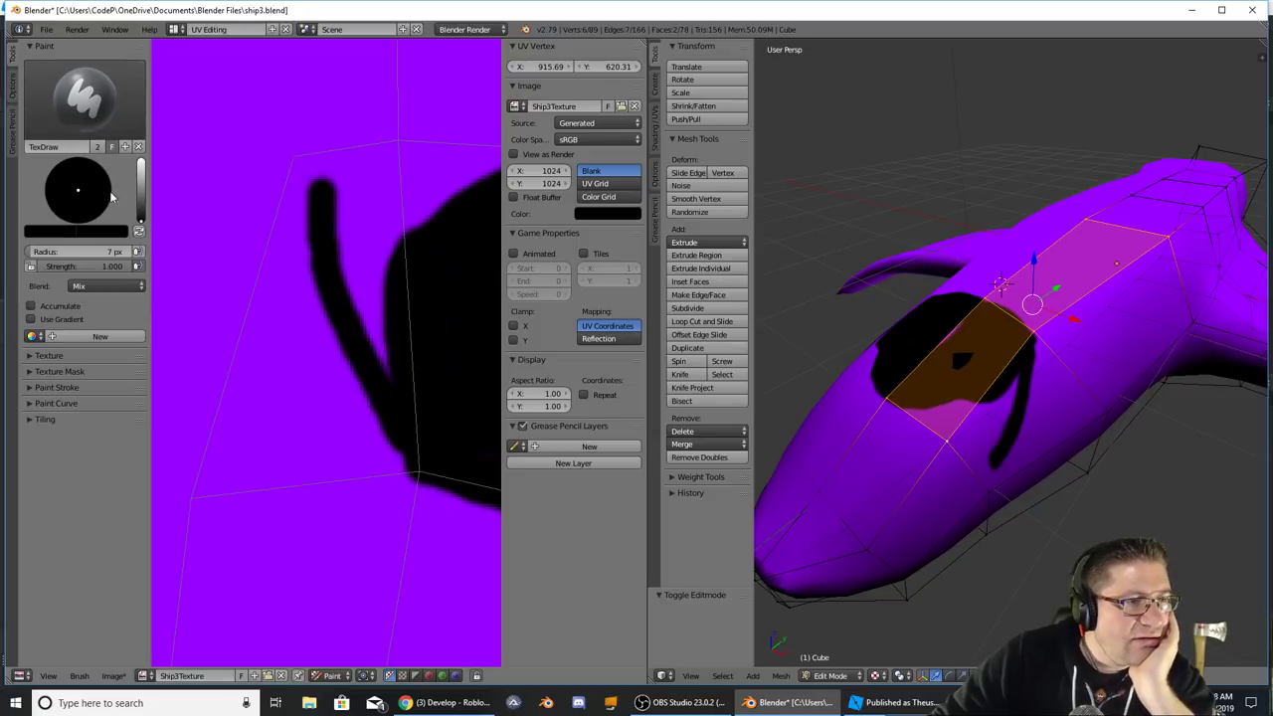
- Set the brush colour to the hull's purple and paint over the stray curved black stroke beside the cockpit window
drag(141, 217, 148, 161)
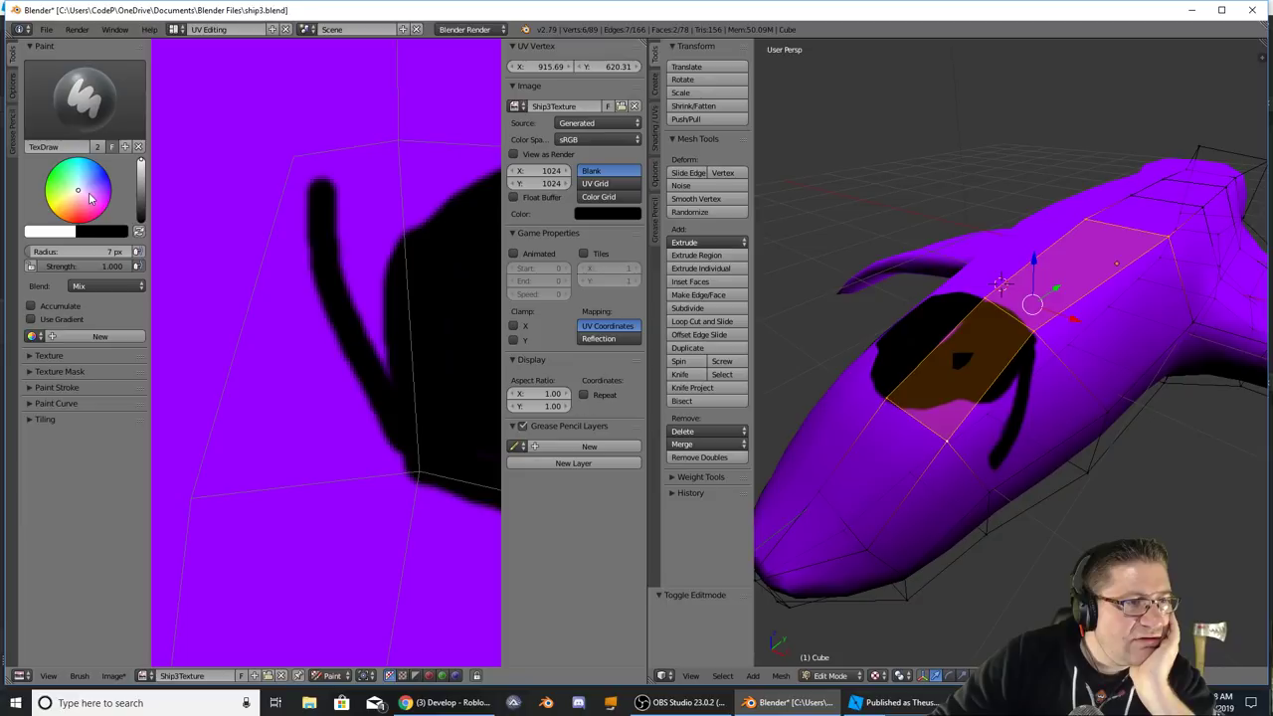
mouse_move(146, 184)
mouse_down()
mouse_move(144, 204)
mouse_move(147, 162)
mouse_up()
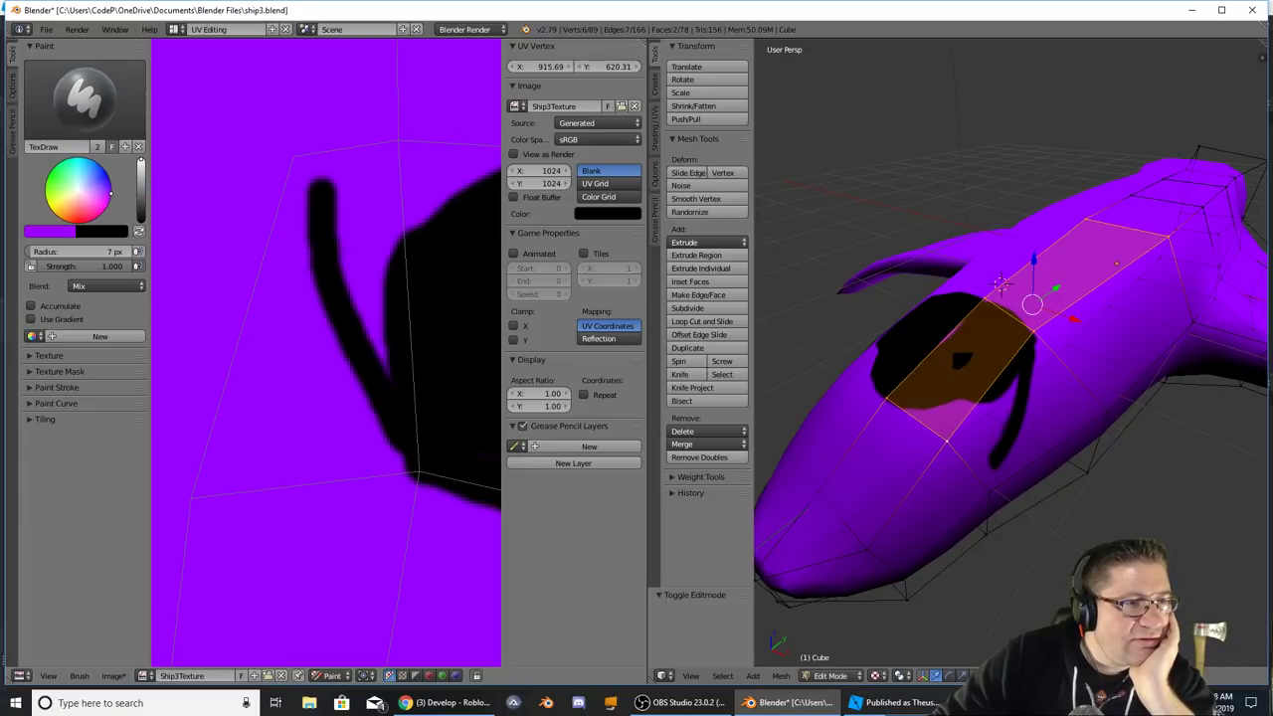
mouse_move(293, 214)
mouse_down()
mouse_move(341, 198)
mouse_move(314, 181)
mouse_move(309, 231)
mouse_move(328, 213)
mouse_move(345, 360)
mouse_move(347, 281)
mouse_move(345, 373)
mouse_move(356, 331)
mouse_move(311, 240)
mouse_move(312, 326)
mouse_move(319, 351)
mouse_move(348, 336)
mouse_move(363, 415)
mouse_move(347, 353)
mouse_up()
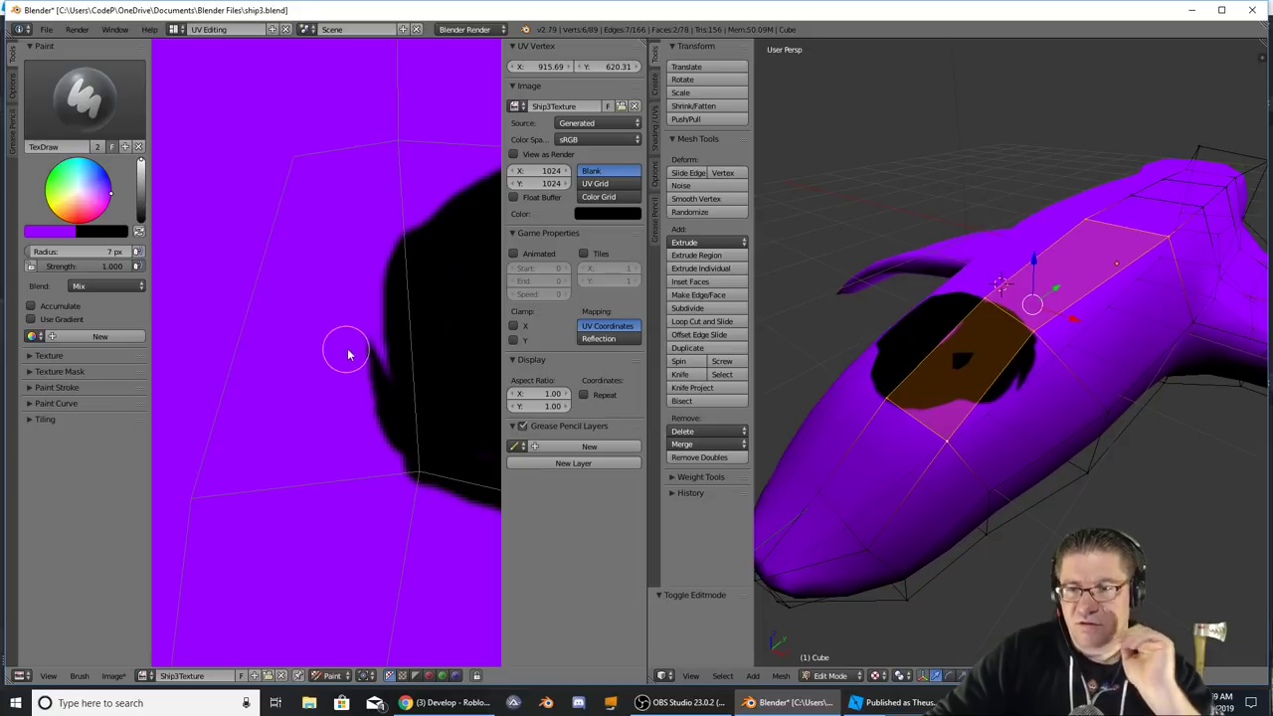
- Swap the brush back to black, outline a wider cockpit window across the neighbouring UV face, and fill it in
mouse_move(347, 352)
middle_down()
mouse_move(383, 354)
mouse_move(213, 369)
middle_up()
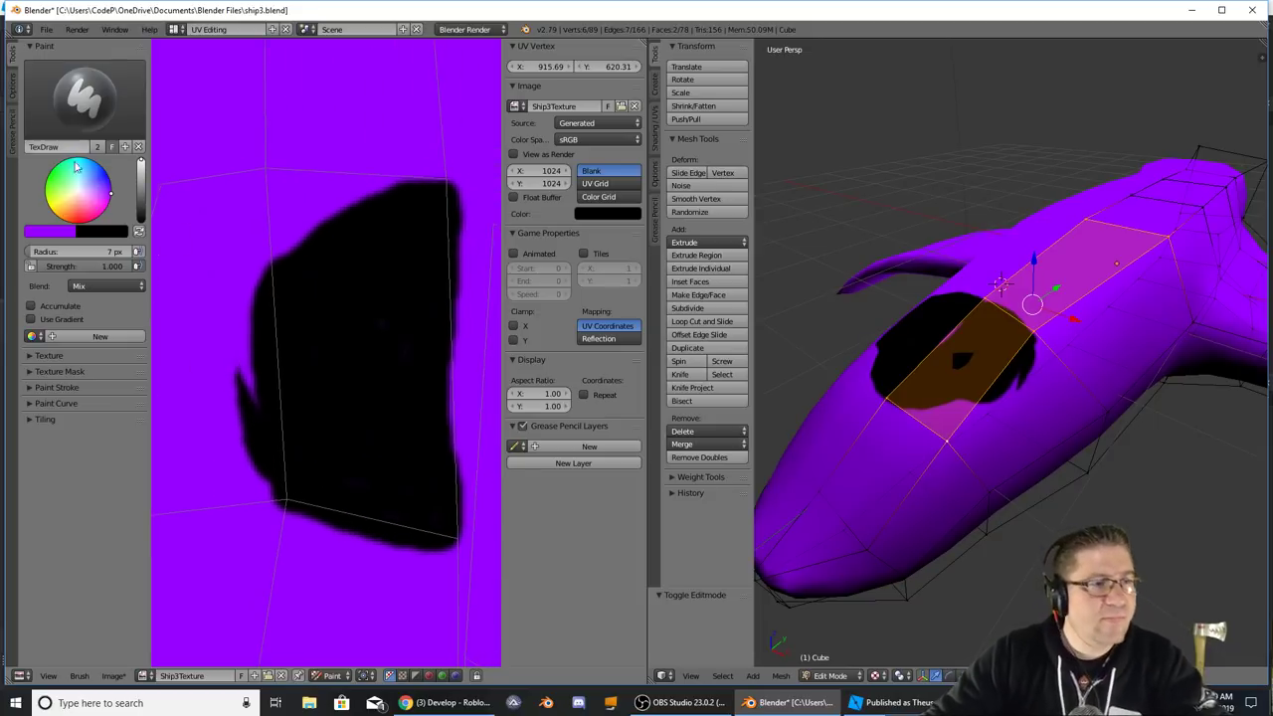
click(107, 234)
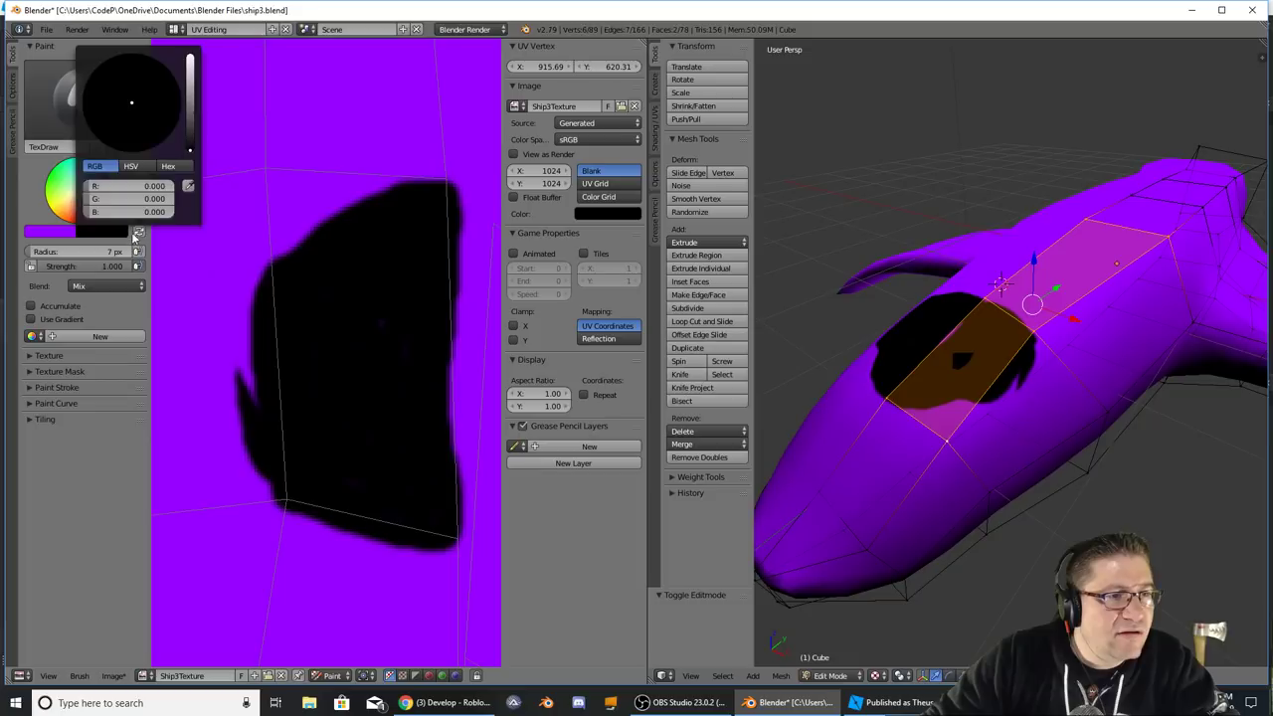
click(138, 230)
mouse_move(446, 221)
mouse_down()
mouse_move(414, 197)
mouse_move(315, 191)
mouse_move(338, 196)
mouse_move(270, 211)
mouse_move(239, 264)
mouse_move(217, 422)
mouse_move(216, 456)
mouse_move(258, 495)
mouse_move(361, 541)
mouse_move(339, 523)
mouse_move(434, 550)
mouse_up()
mouse_move(443, 455)
mouse_down()
mouse_move(454, 342)
mouse_move(461, 475)
mouse_move(454, 270)
mouse_move(426, 506)
mouse_move(437, 545)
mouse_up()
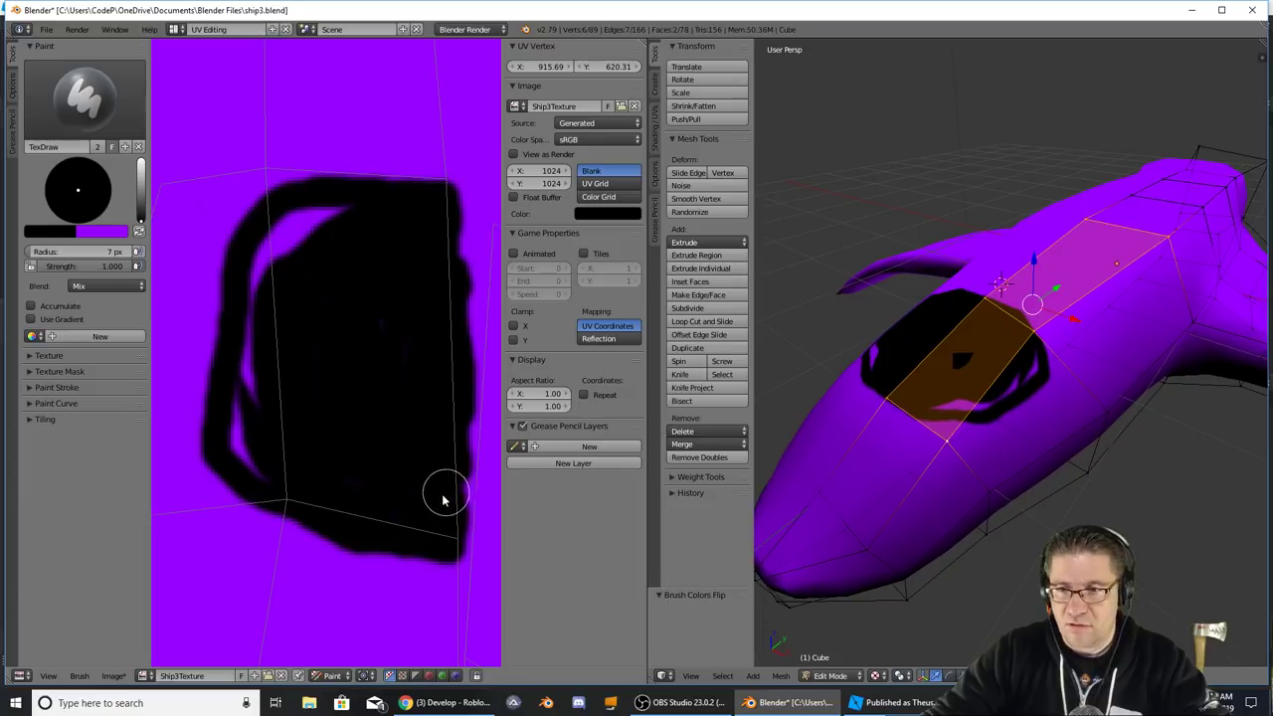
mouse_move(270, 478)
mouse_down()
mouse_move(239, 431)
mouse_move(255, 256)
mouse_move(288, 227)
mouse_move(328, 221)
mouse_move(264, 279)
mouse_up()
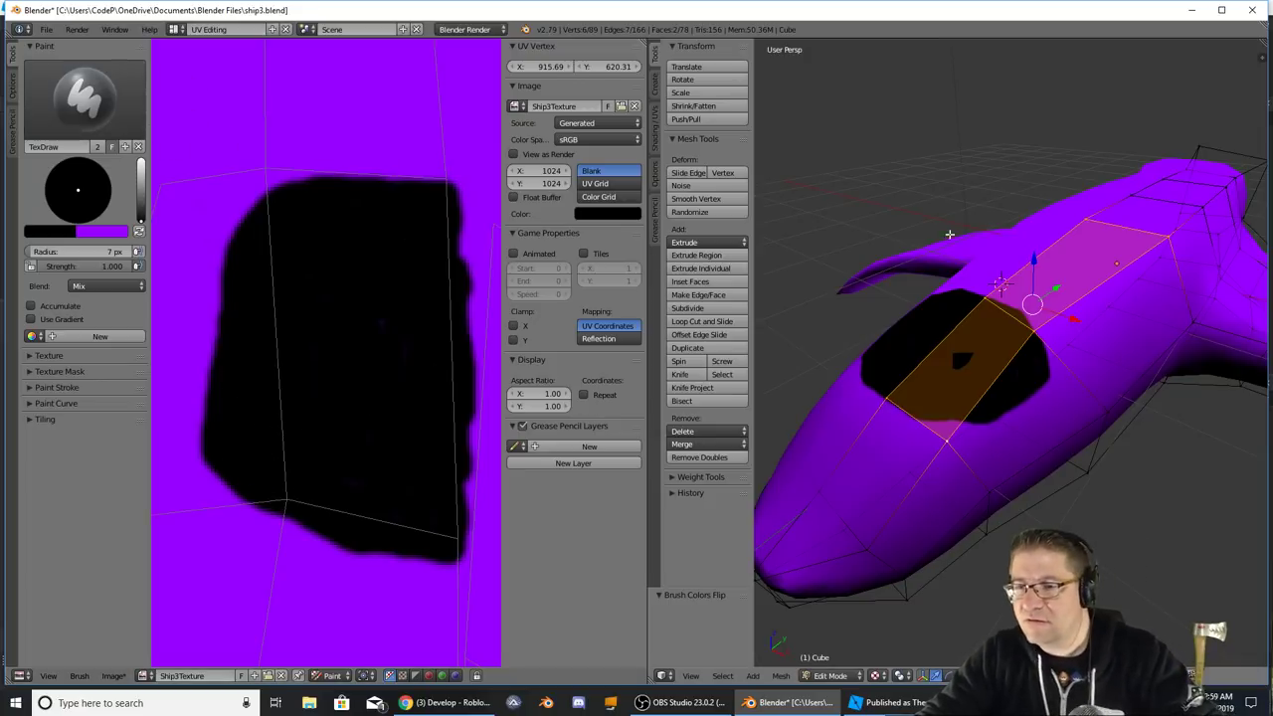
- Outline the trapezoidal UV face at the lower edge of the texture, belonging to the ship's tail end, in black
middle_drag(949, 235, 907, 276)
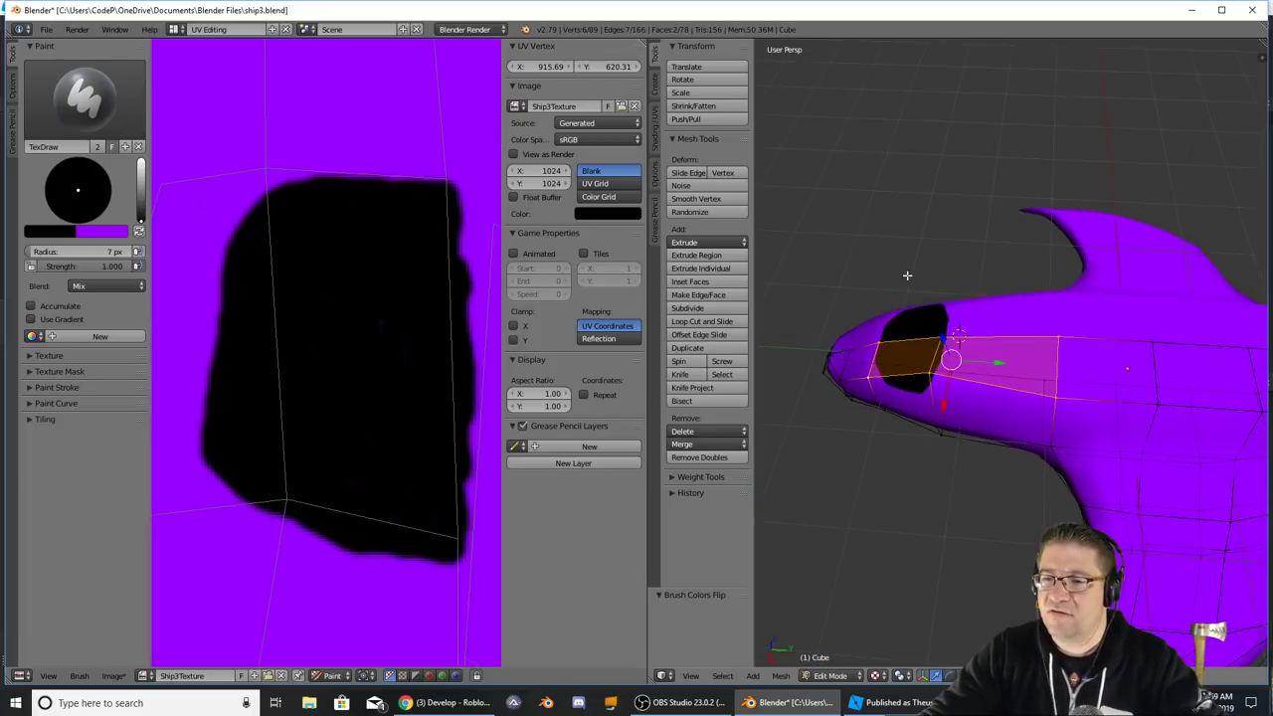
middle_drag(991, 297, 945, 273)
middle_drag(1092, 366, 1187, 444)
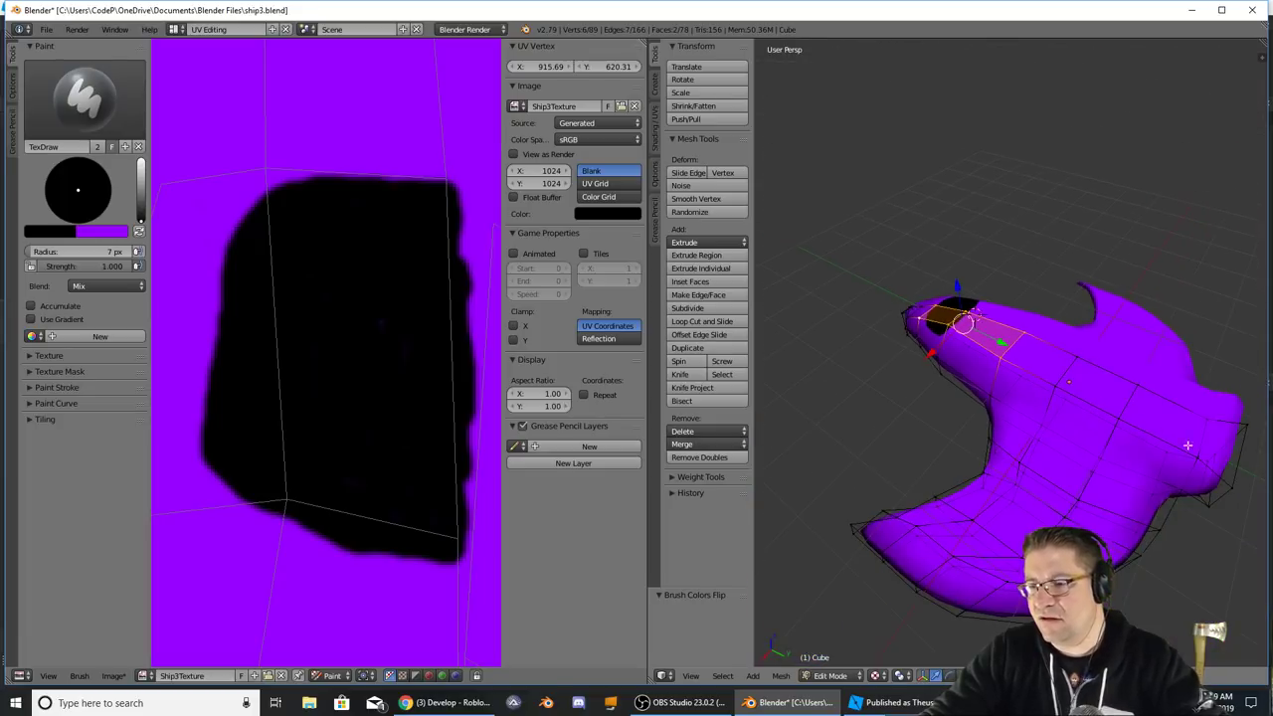
scroll(361, 347, down, 5)
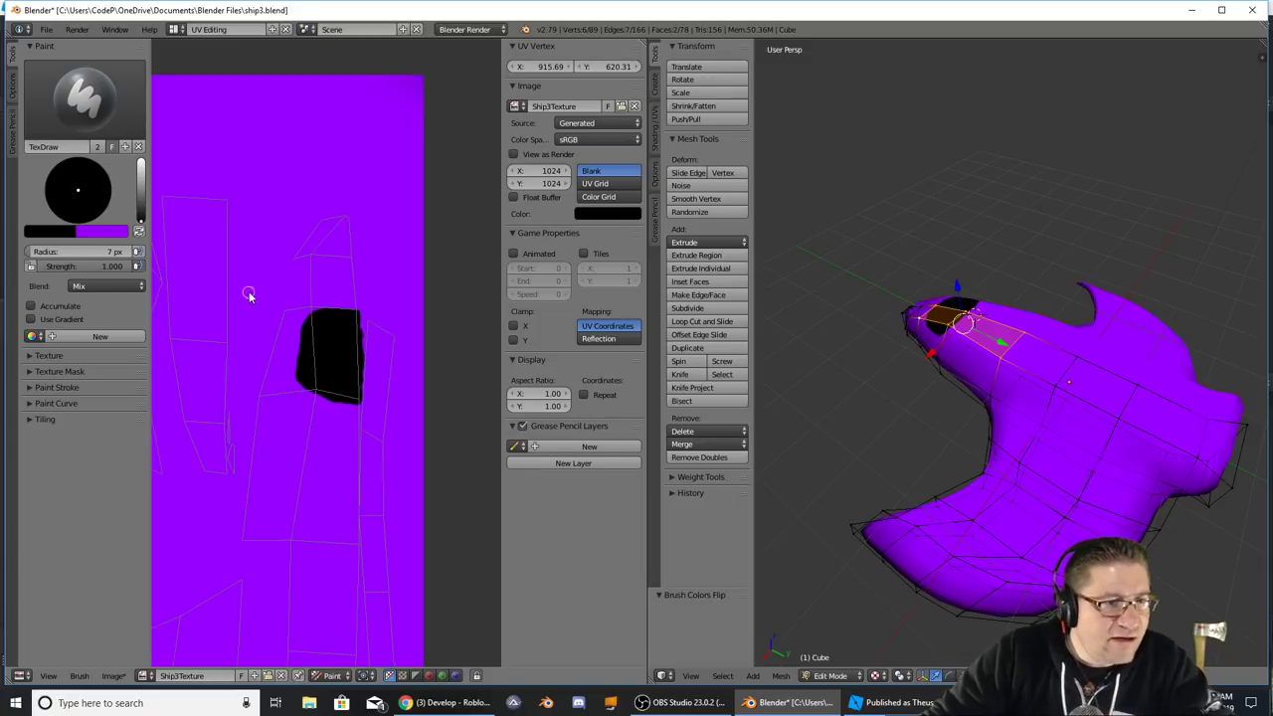
mouse_move(250, 293)
middle_down()
mouse_move(319, 244)
mouse_move(312, 80)
middle_up()
middle_drag(335, 328, 412, 269)
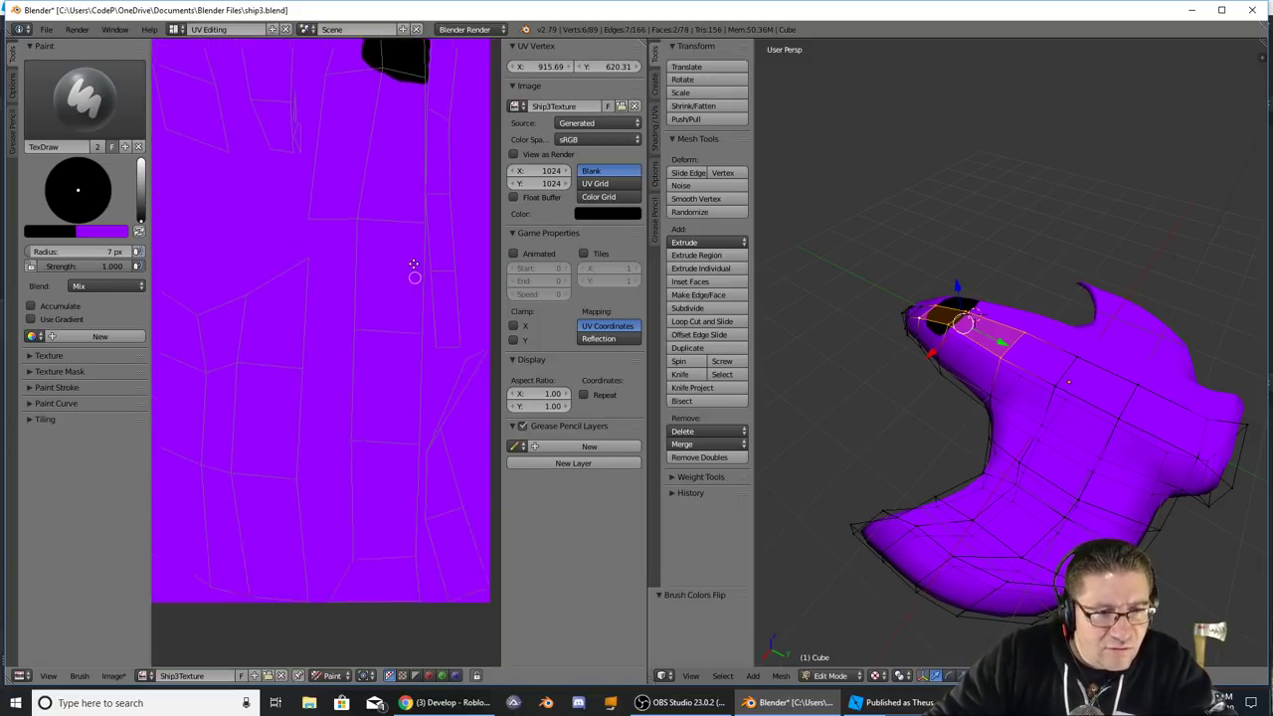
scroll(402, 174, down, 2)
middle_drag(397, 312, 388, 213)
scroll(362, 332, up, 2)
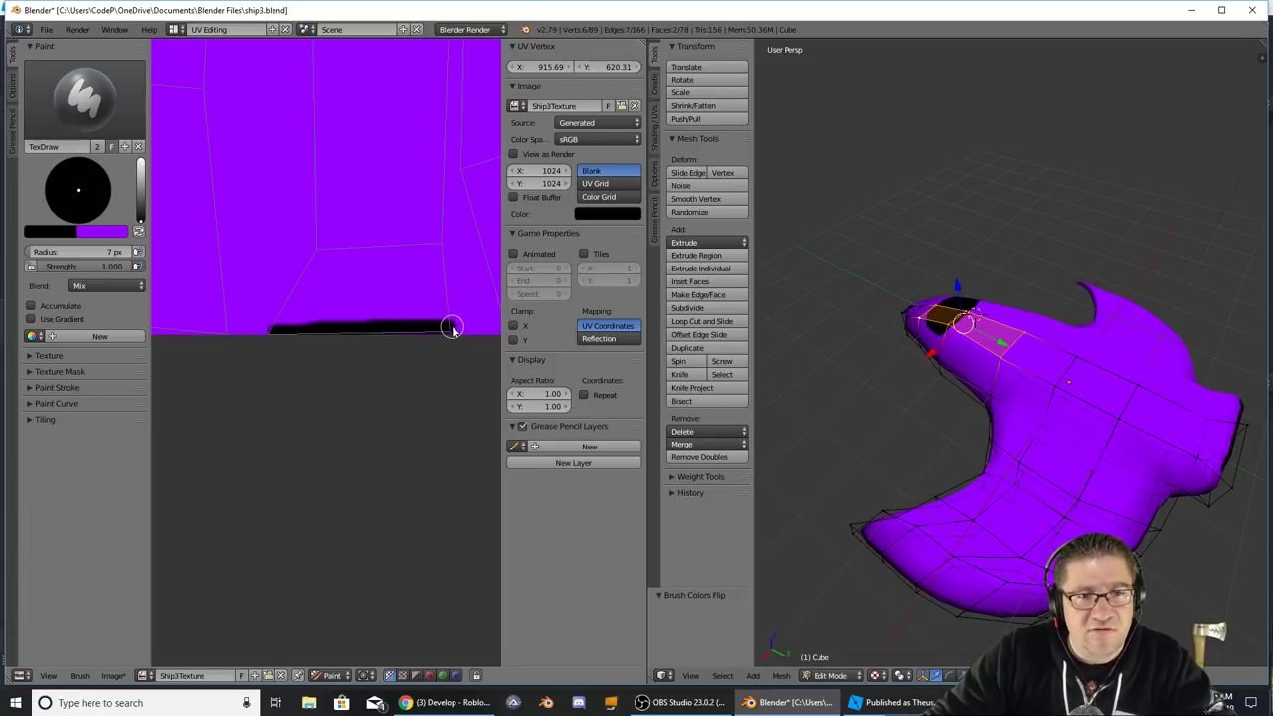
drag(443, 251, 366, 249)
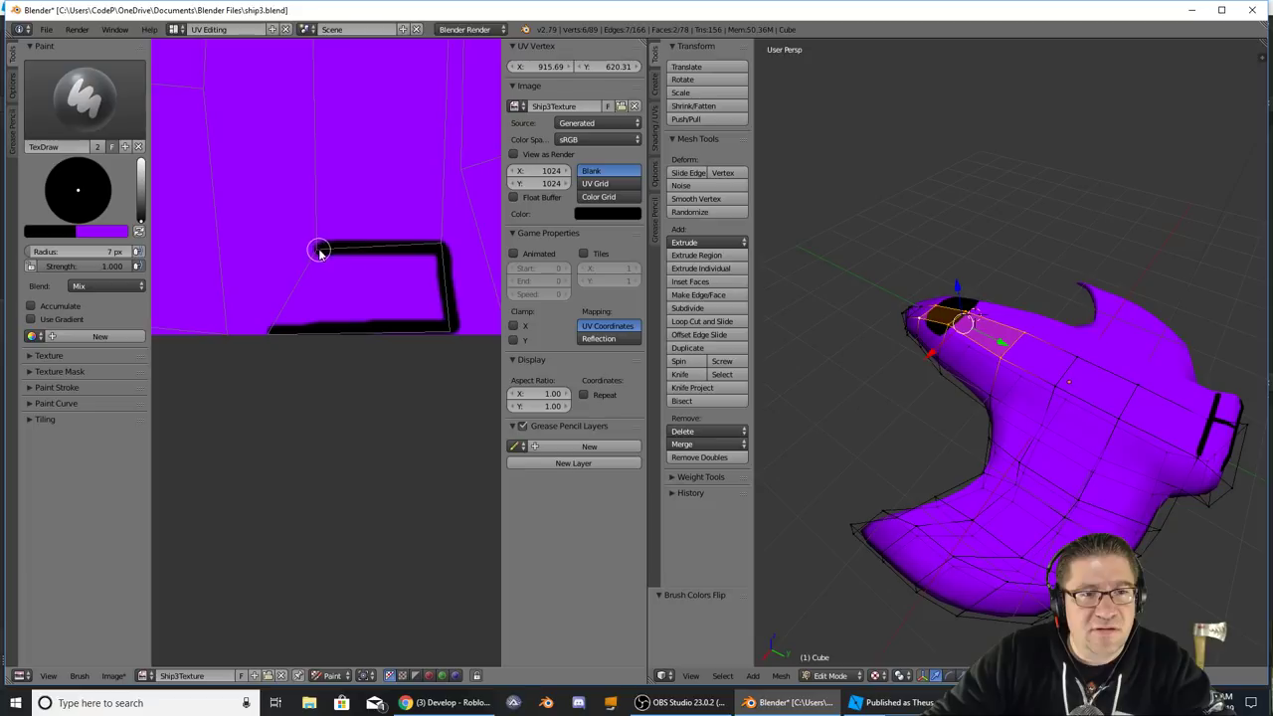
- Close the outline along the slanted edge of the tail face and fill the face completely with black
middle_drag(415, 296, 370, 301)
mouse_move(278, 288)
mouse_down()
mouse_move(298, 270)
mouse_move(372, 270)
mouse_up()
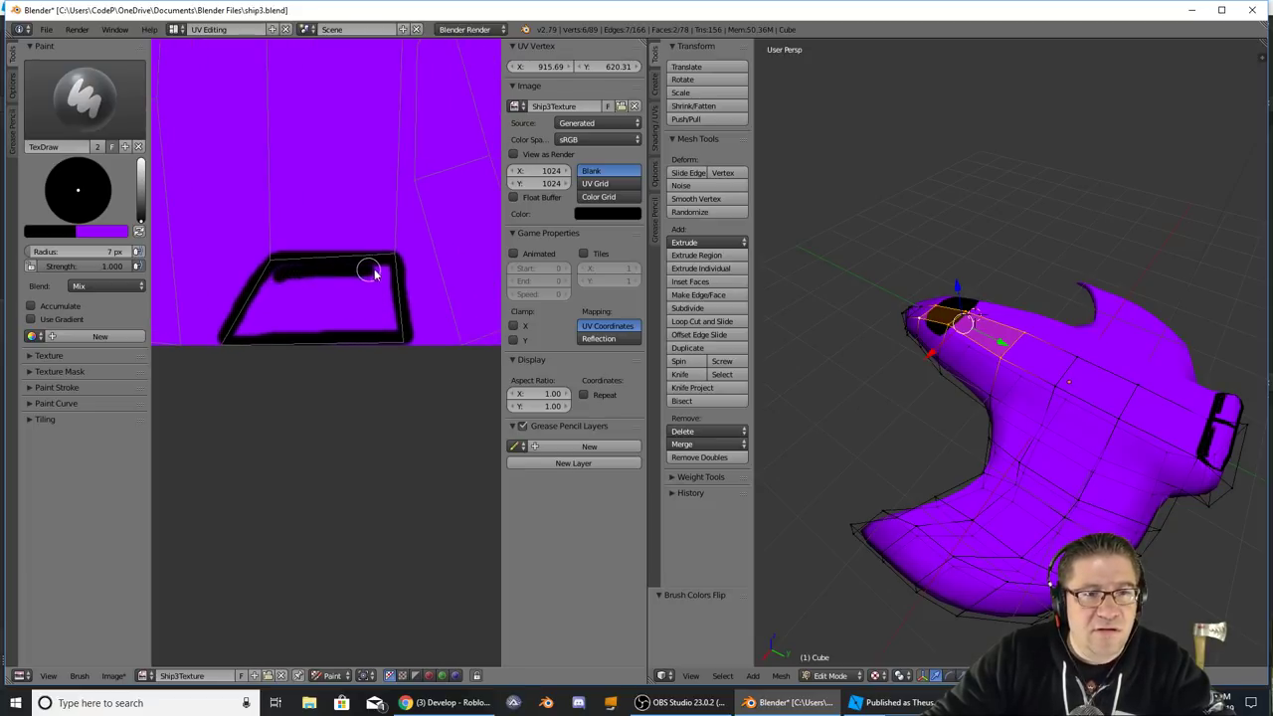
drag(353, 337, 253, 339)
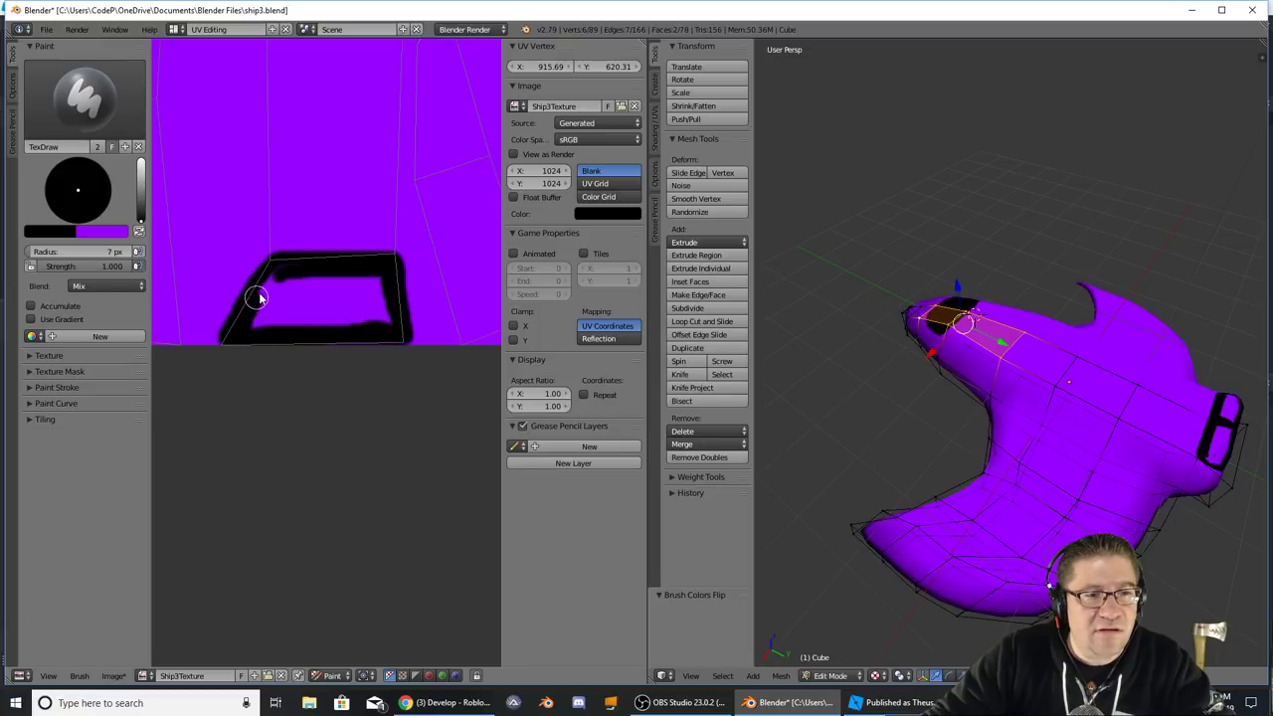
drag(286, 286, 379, 280)
drag(391, 326, 318, 328)
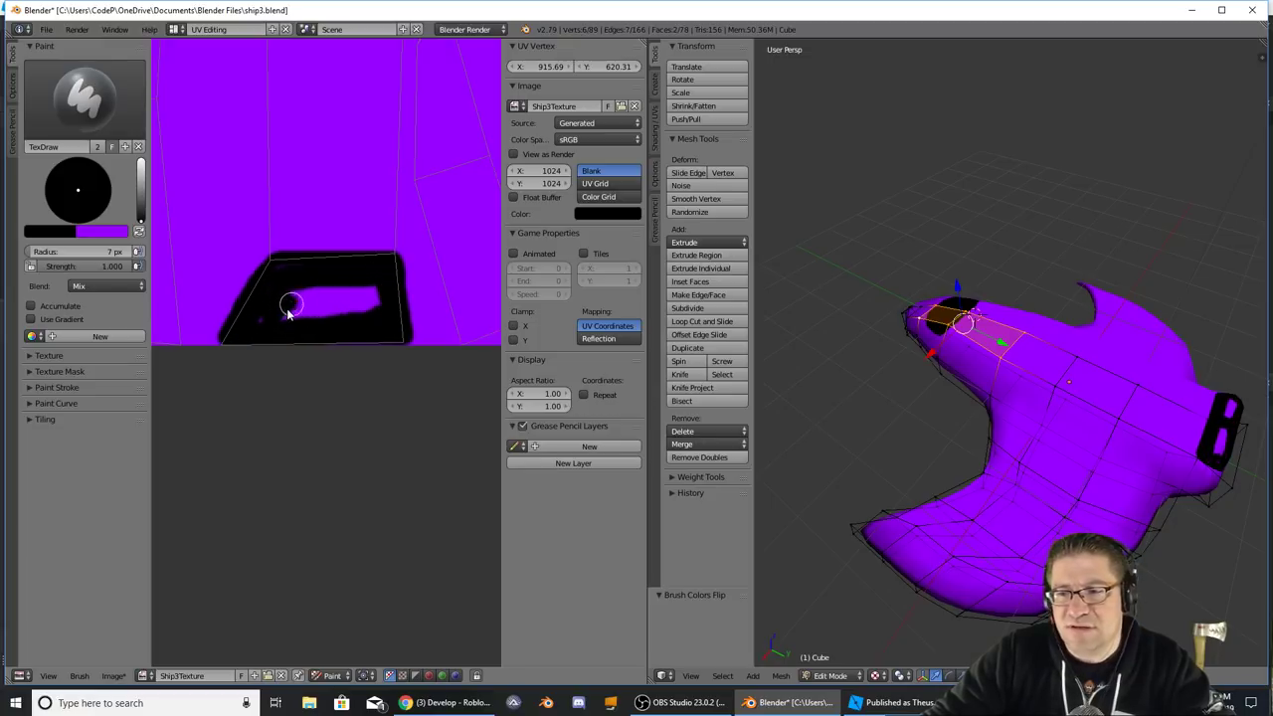
mouse_move(263, 323)
mouse_down()
mouse_move(380, 296)
mouse_move(293, 299)
mouse_up()
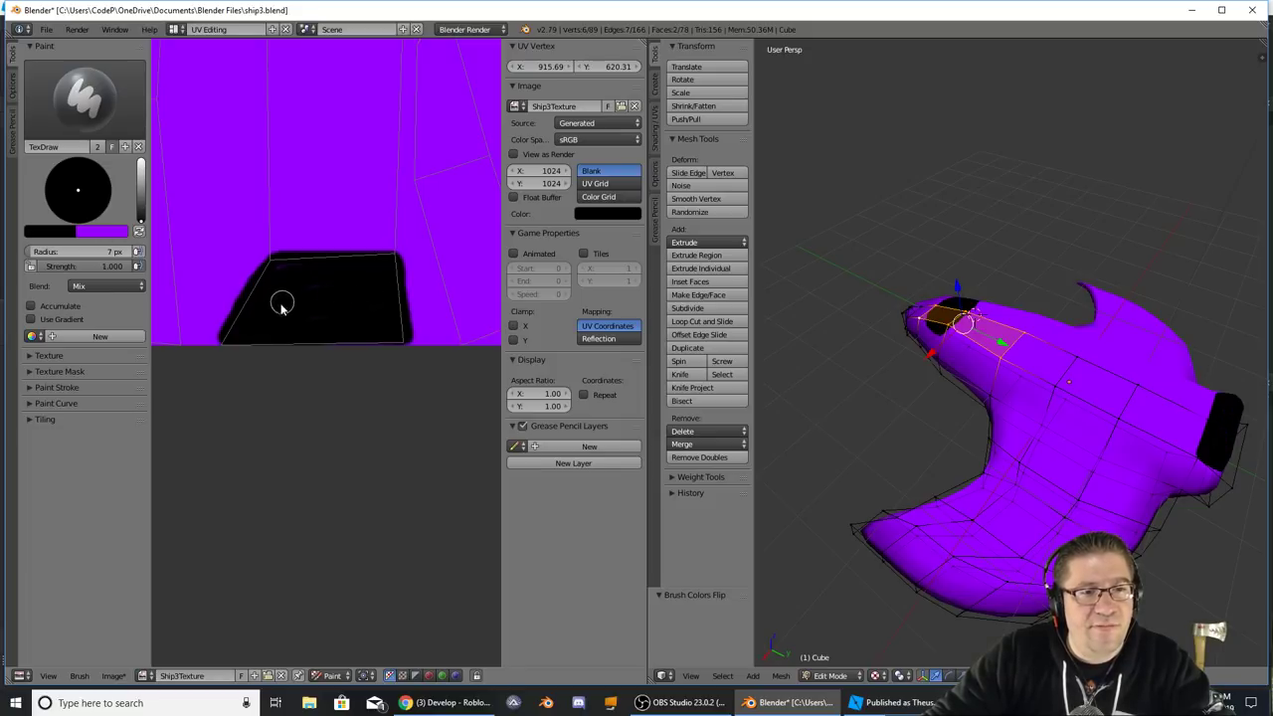
- Try a black stroke across the narrow UV face beside the black tail patch, check the ship, and undo the stroke
middle_drag(364, 301, 194, 307)
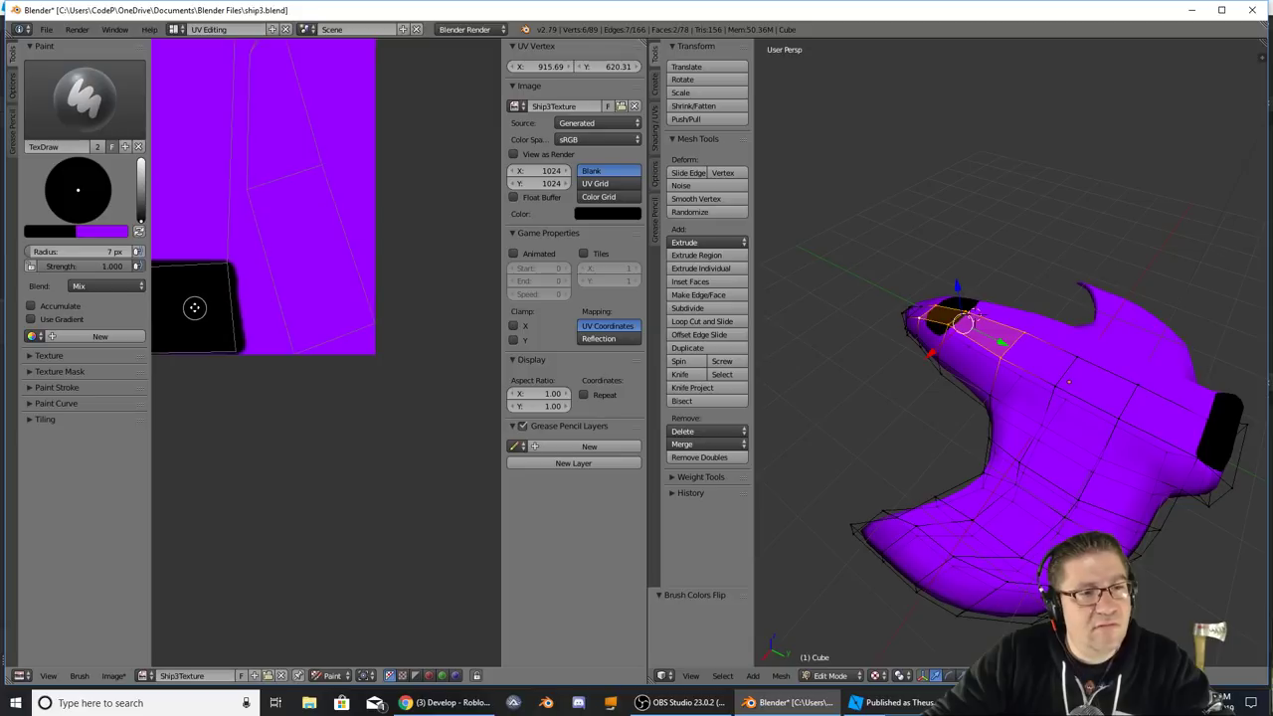
drag(271, 268, 340, 244)
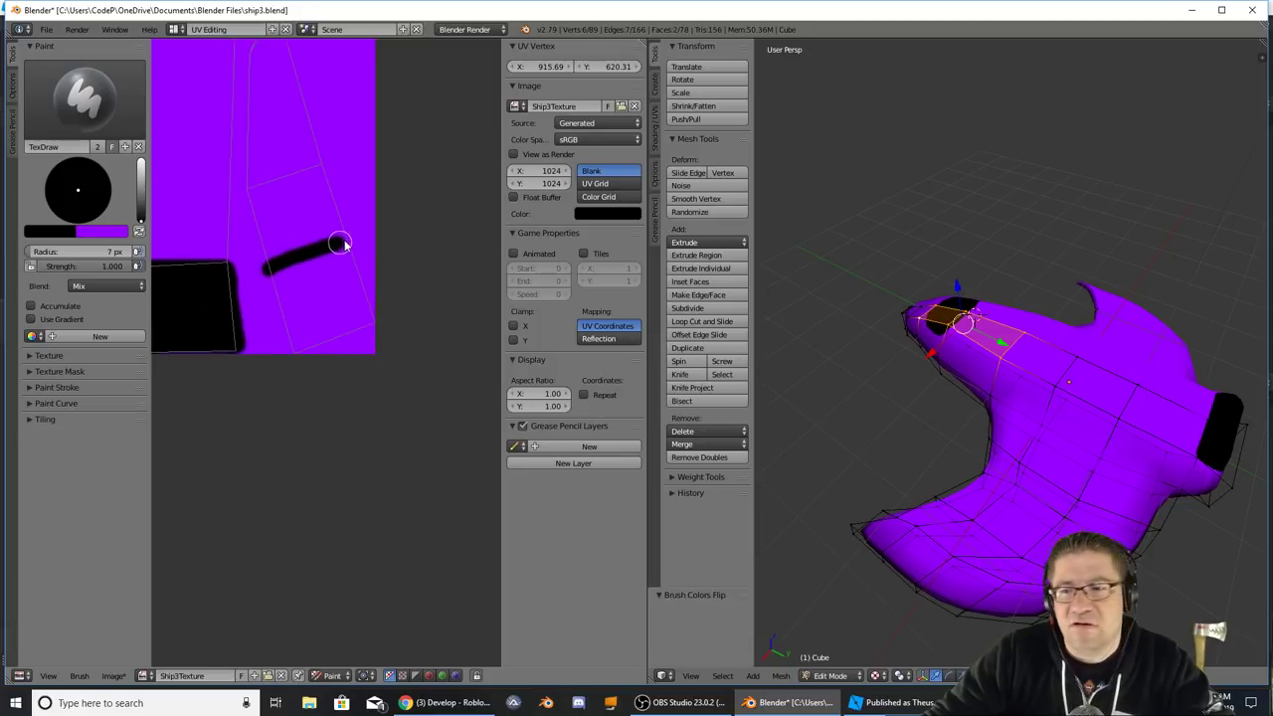
middle_drag(767, 349, 853, 316)
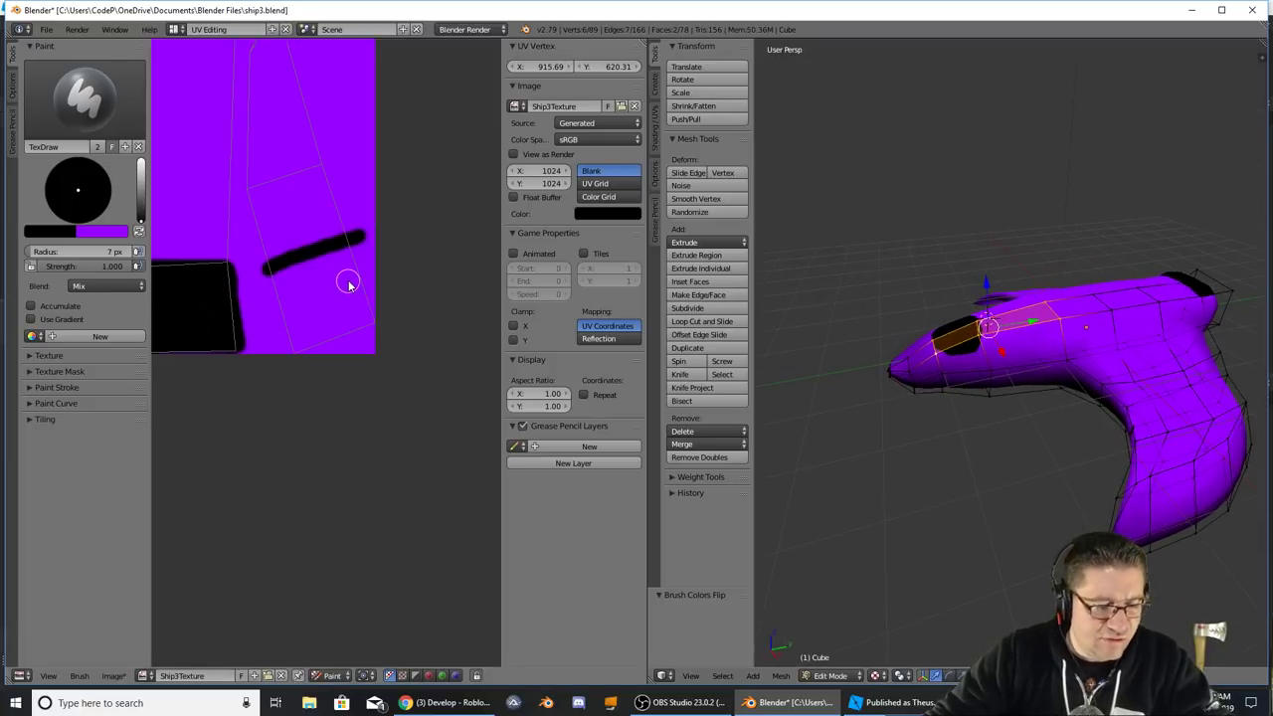
key(ctrl+z)
- Set the brush to dark blue with a 3 px radius for detailing the wing's UV faces
middle_drag(291, 231, 477, 236)
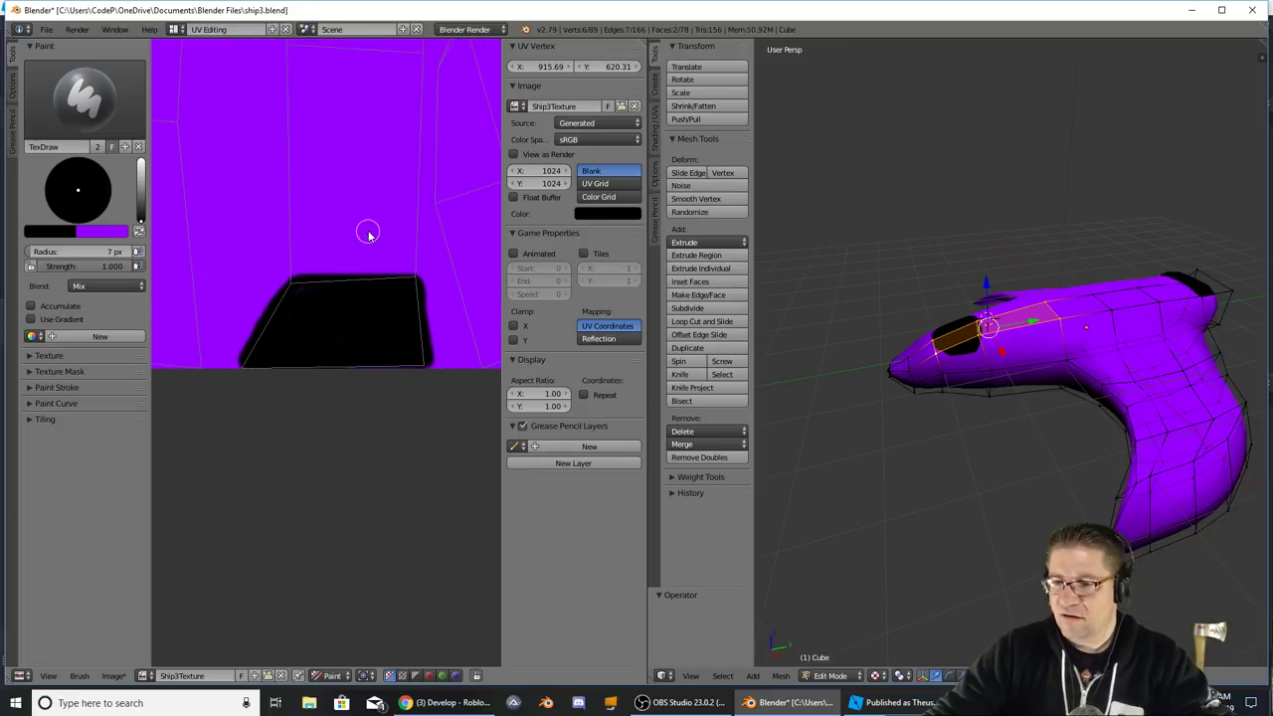
scroll(341, 233, down, 3)
scroll(337, 217, up, 2)
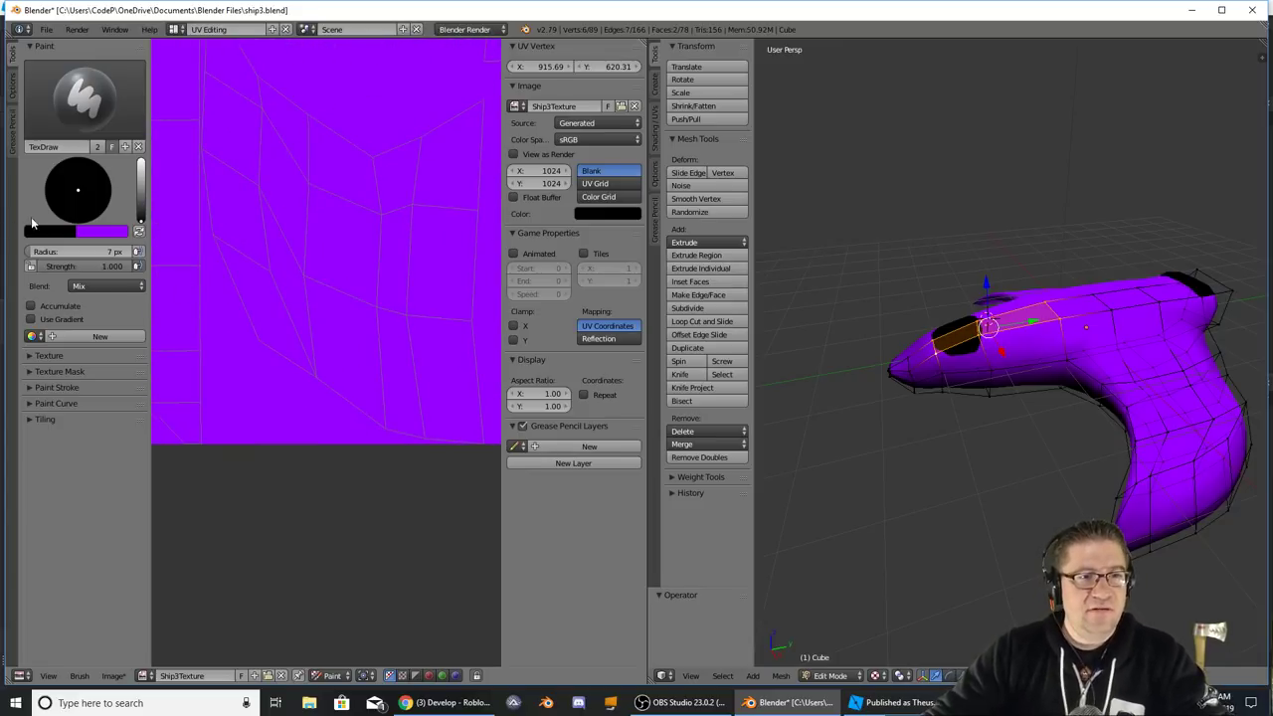
scroll(318, 241, down, 1)
scroll(341, 249, up, 5)
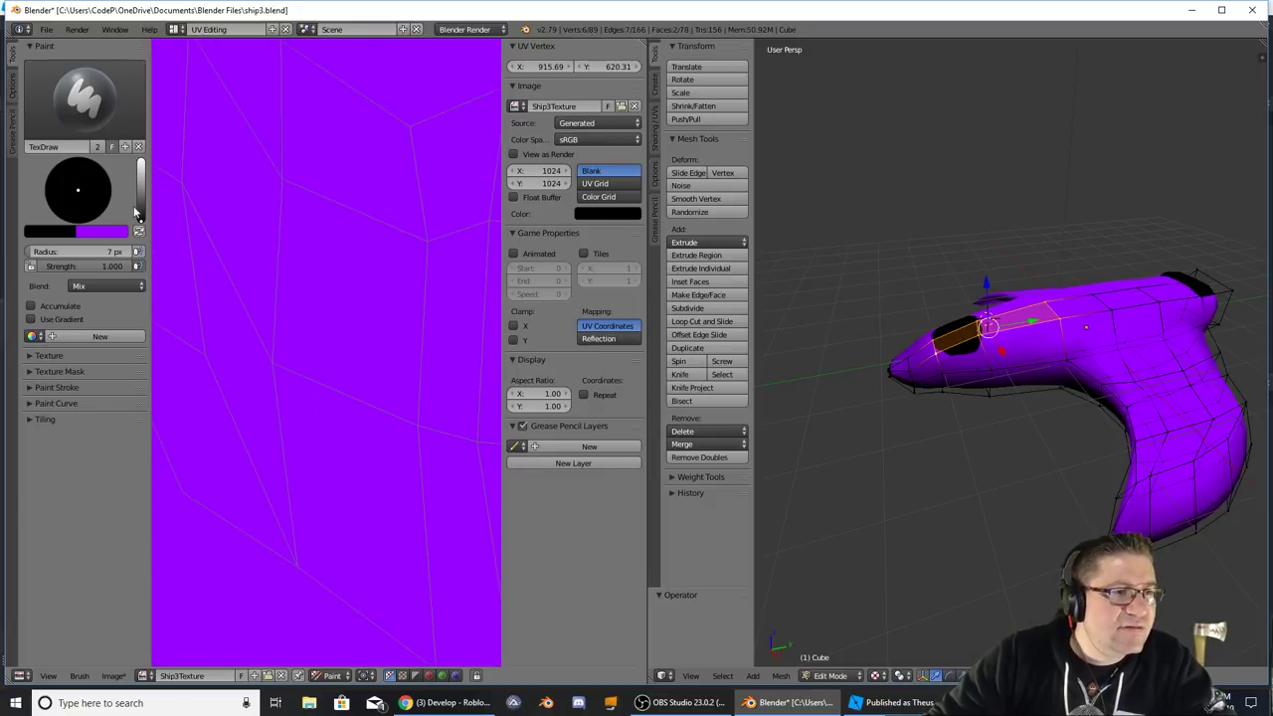
drag(139, 212, 140, 171)
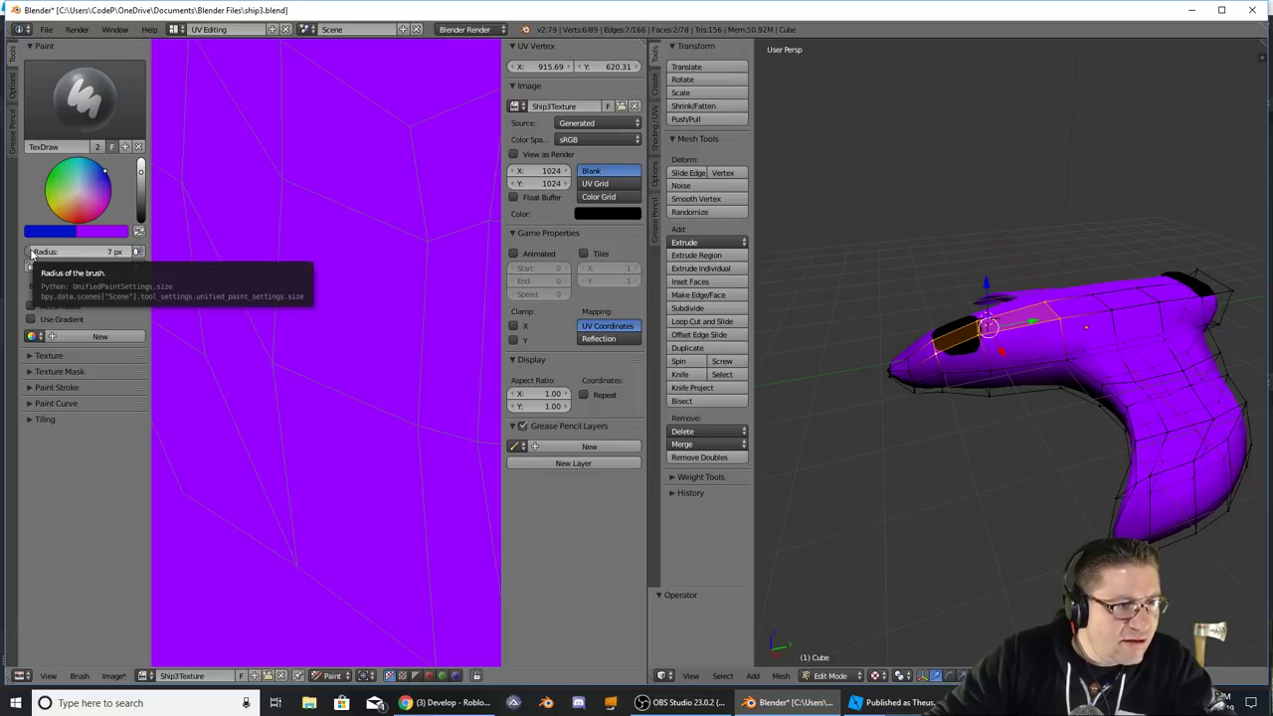
click(31, 253)
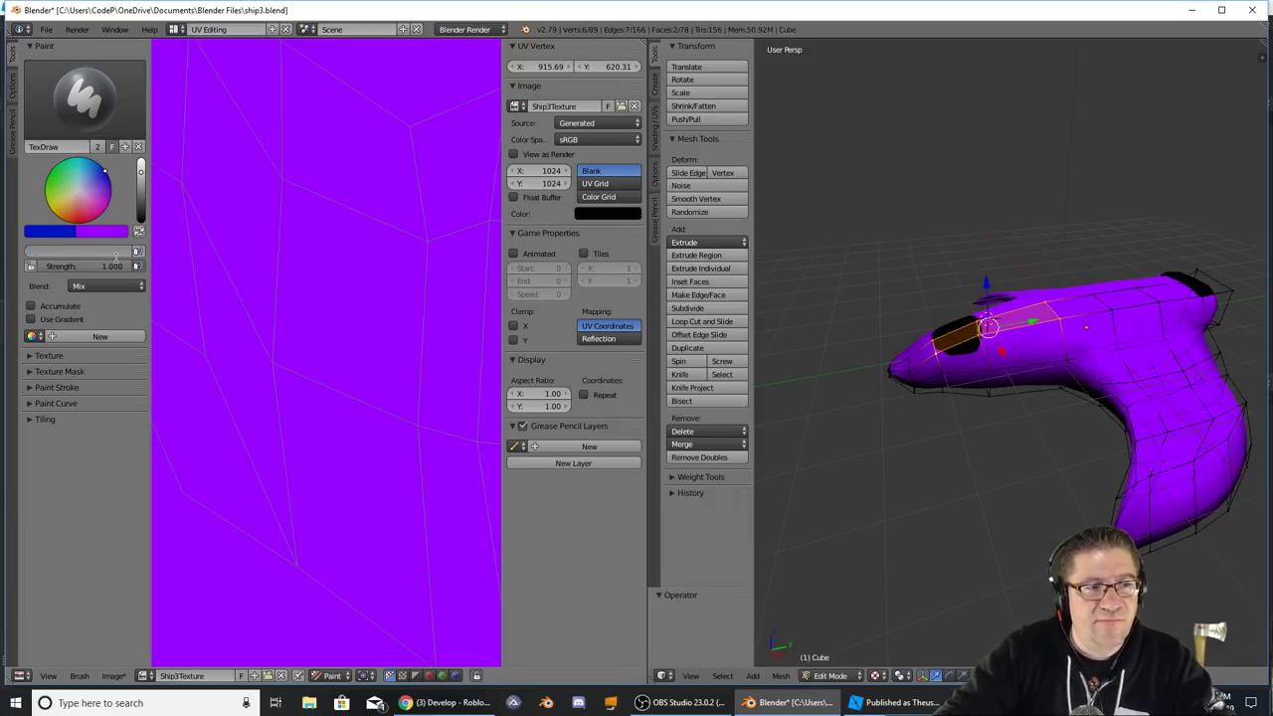
text(3)
key(Return)
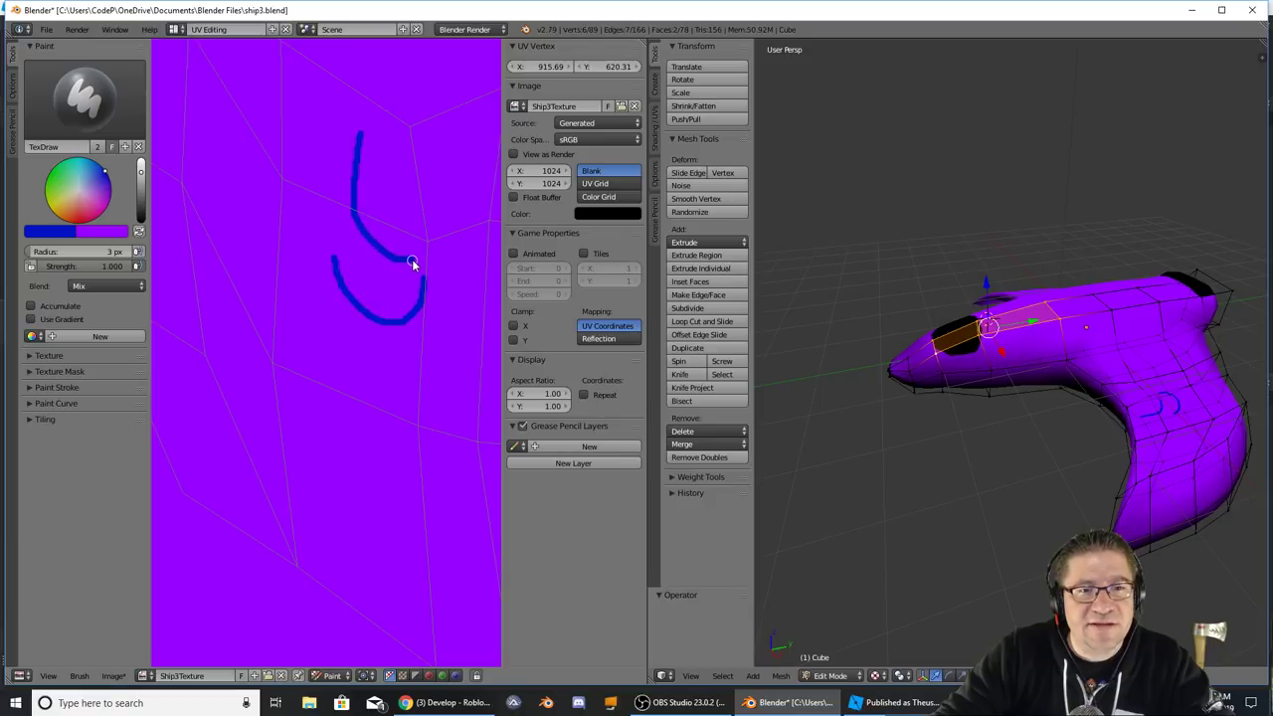
- Outline two curved, crescent-like markings next to each other in dark blue on the wing's UV faces
drag(424, 249, 425, 260)
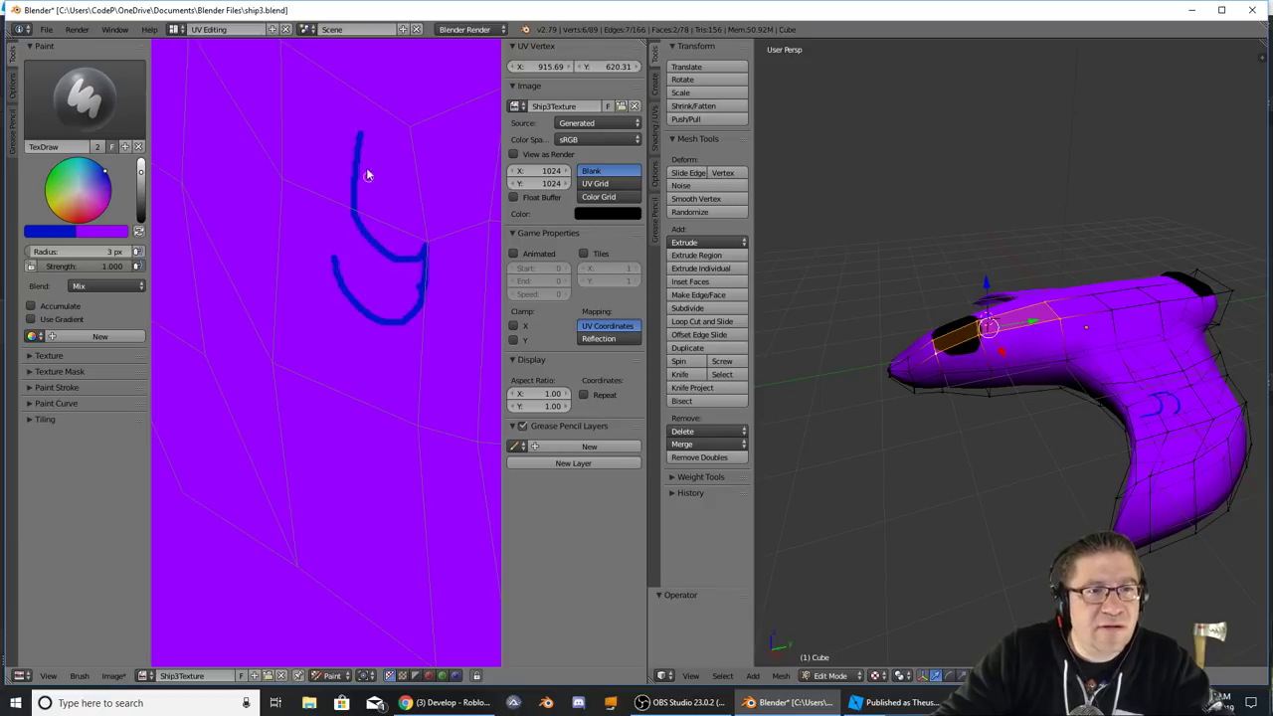
mouse_move(361, 137)
mouse_down()
mouse_move(367, 119)
mouse_move(348, 171)
mouse_up()
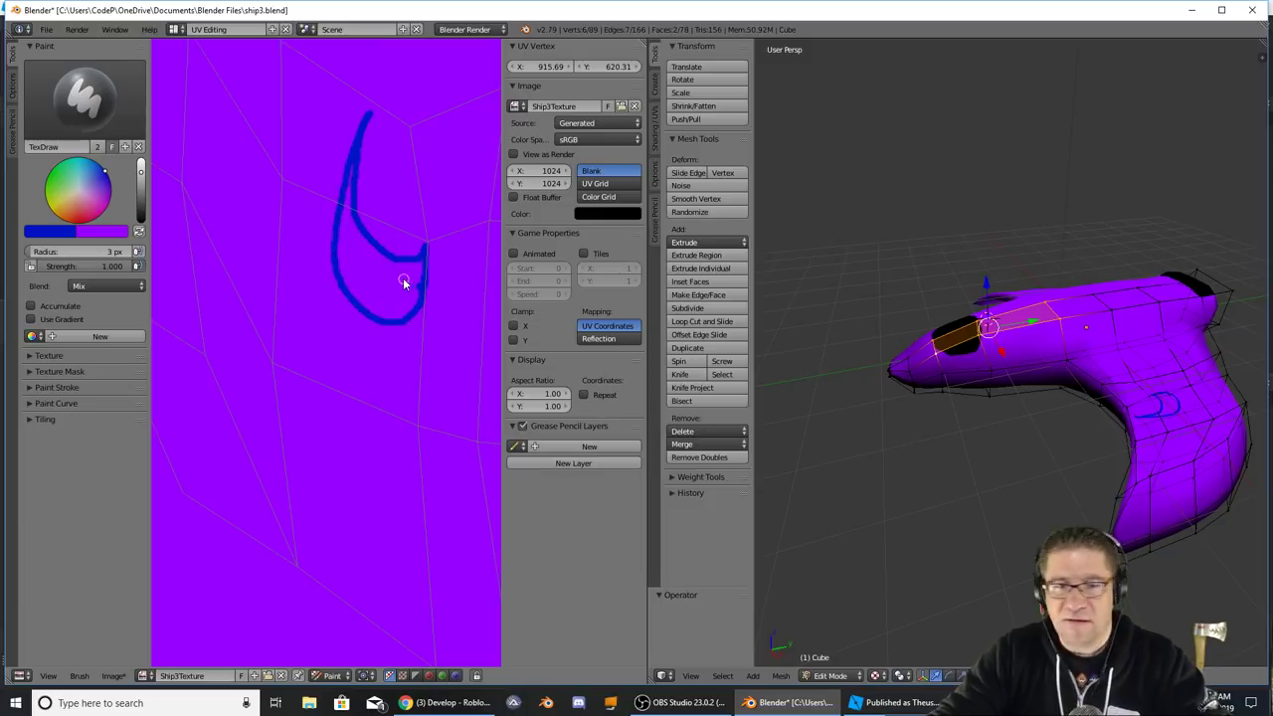
shift+scroll(403, 278, down, 4)
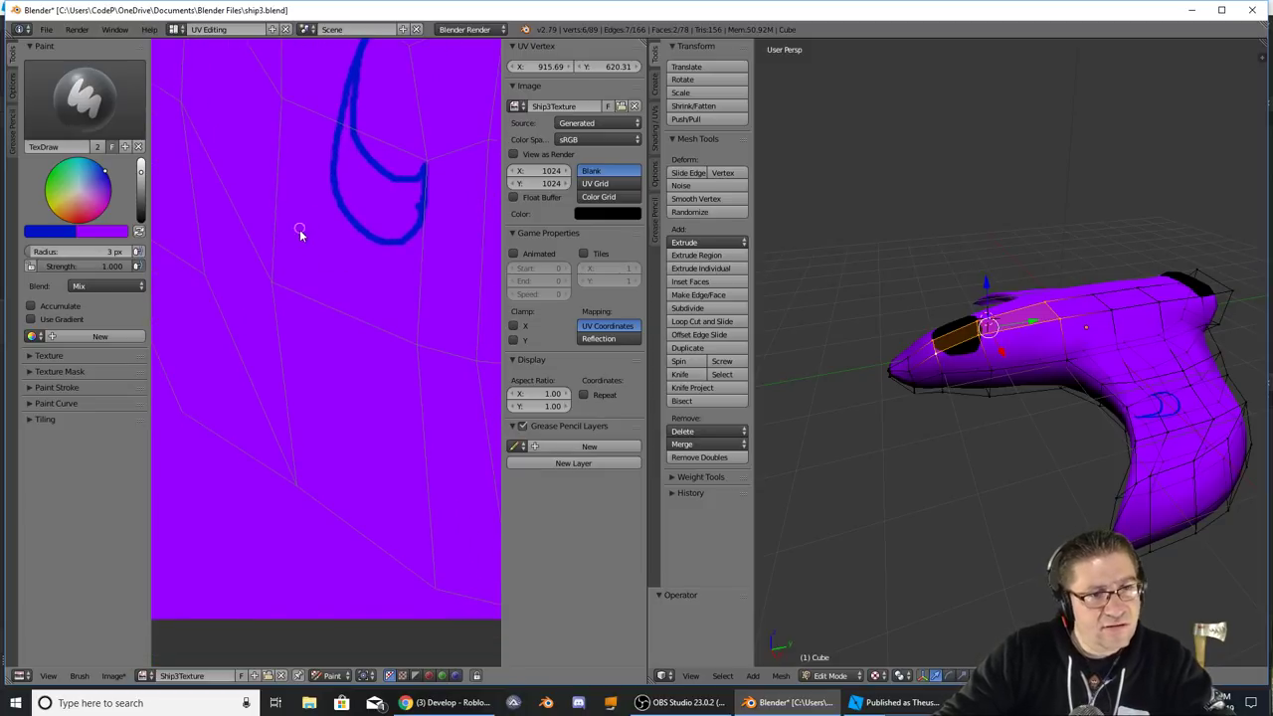
drag(302, 168, 324, 218)
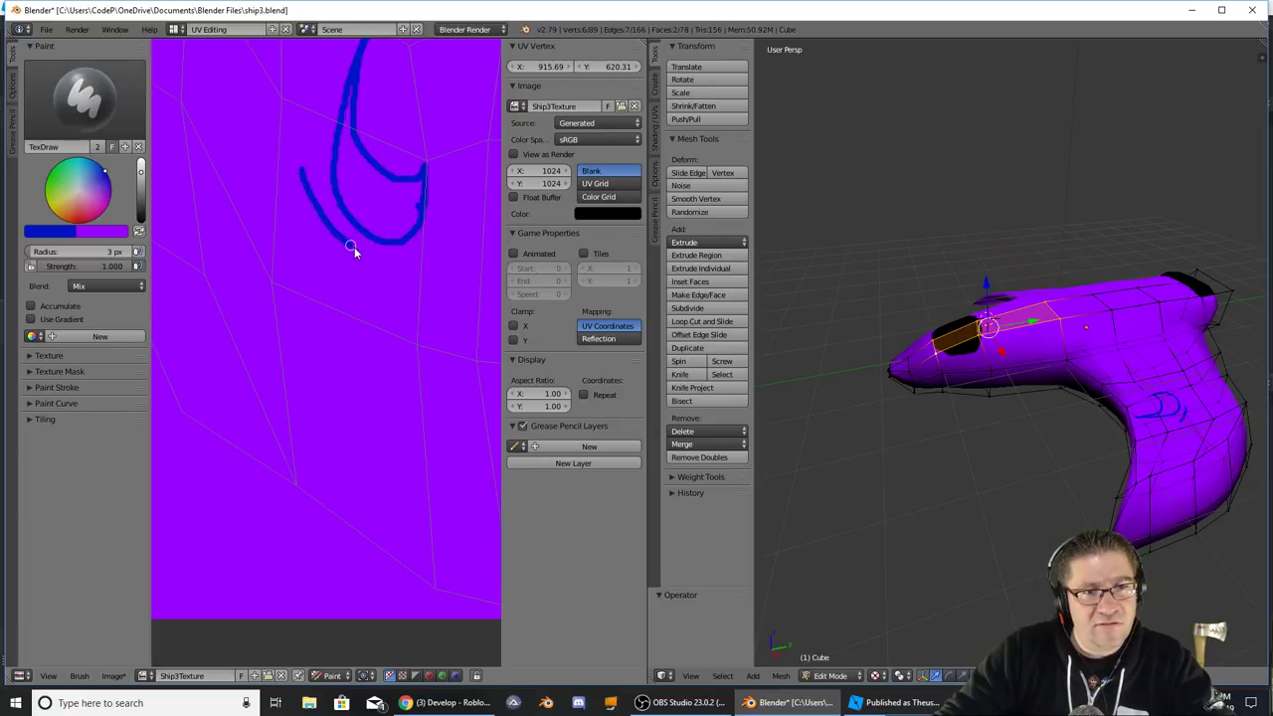
mouse_move(396, 289)
mouse_down()
mouse_move(412, 311)
mouse_move(372, 301)
mouse_move(334, 267)
mouse_up()
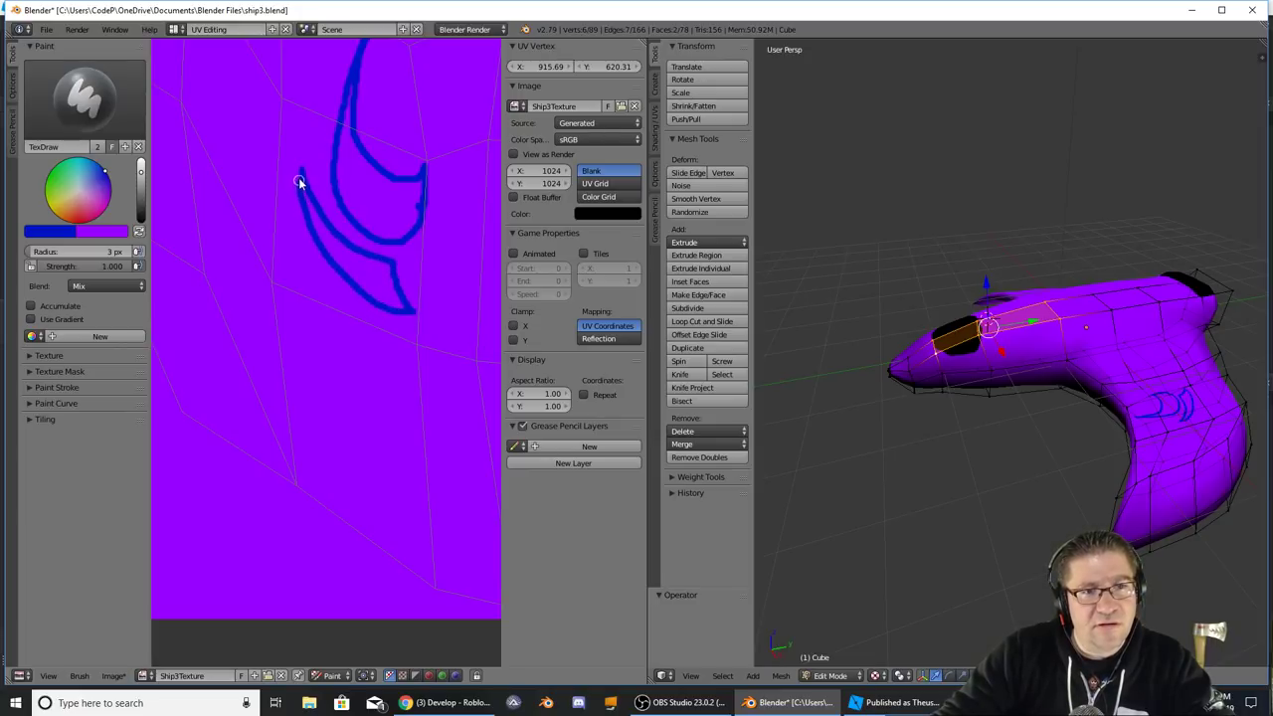
- Extend the tip of the second crescent on the wing and outline a smaller curved marking below it in dark blue
drag(300, 182, 304, 150)
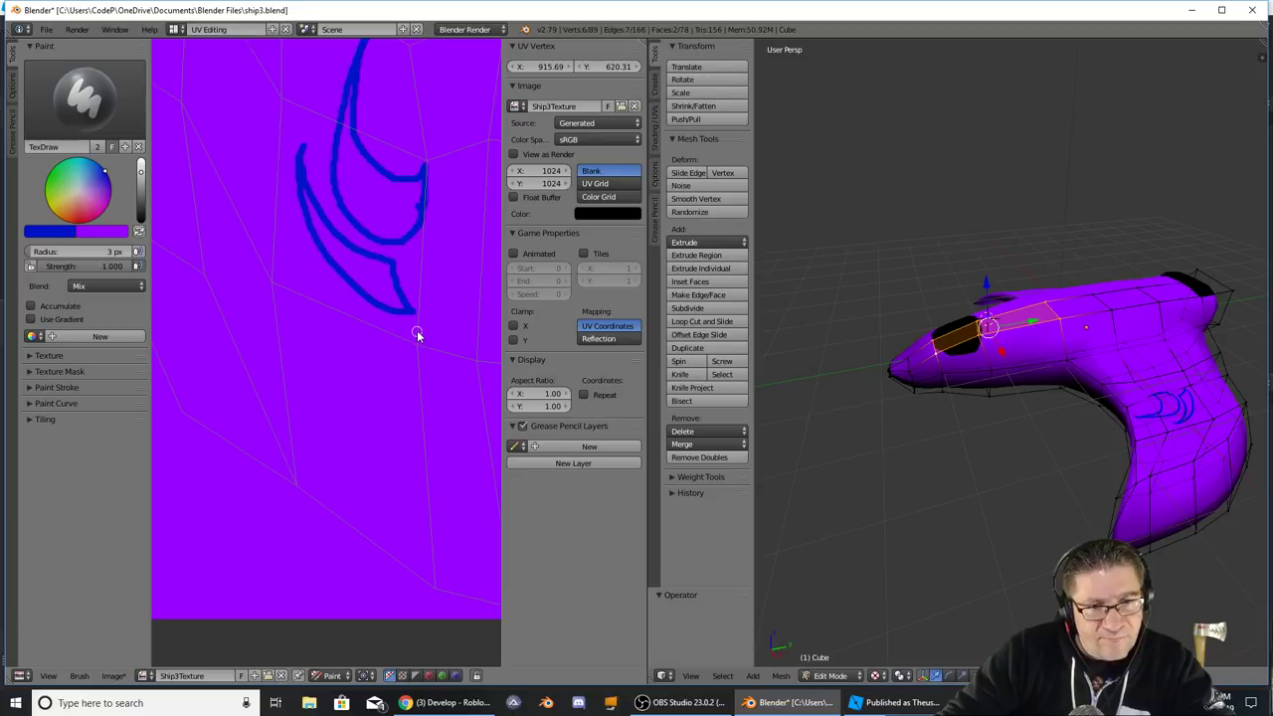
mouse_move(426, 324)
mouse_down()
mouse_move(471, 352)
mouse_move(392, 389)
mouse_move(332, 384)
mouse_move(358, 380)
mouse_up()
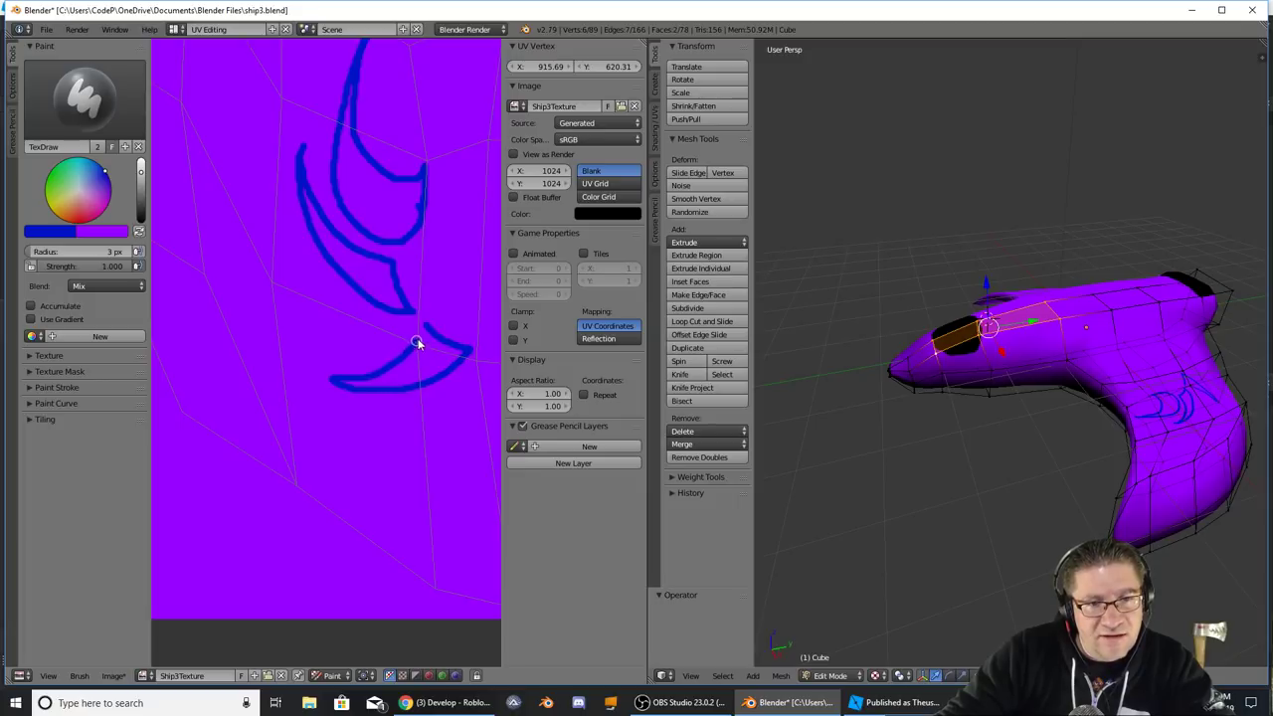
drag(418, 343, 426, 332)
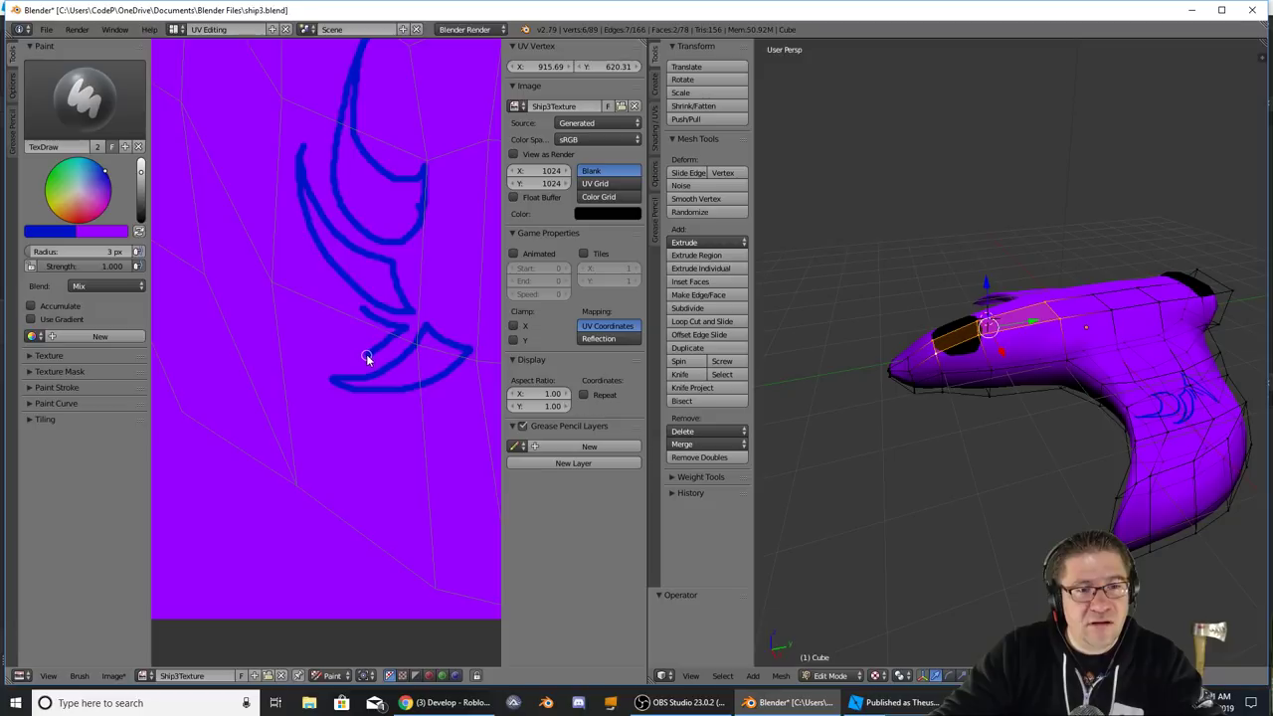
- Outline another pointed, curved marking beside the small one on the wing in dark blue, undoing and redrawing its upper edge
mouse_move(352, 352)
mouse_down()
mouse_move(289, 331)
mouse_move(236, 268)
mouse_up()
mouse_move(361, 312)
mouse_down()
mouse_move(301, 311)
mouse_move(228, 251)
mouse_up()
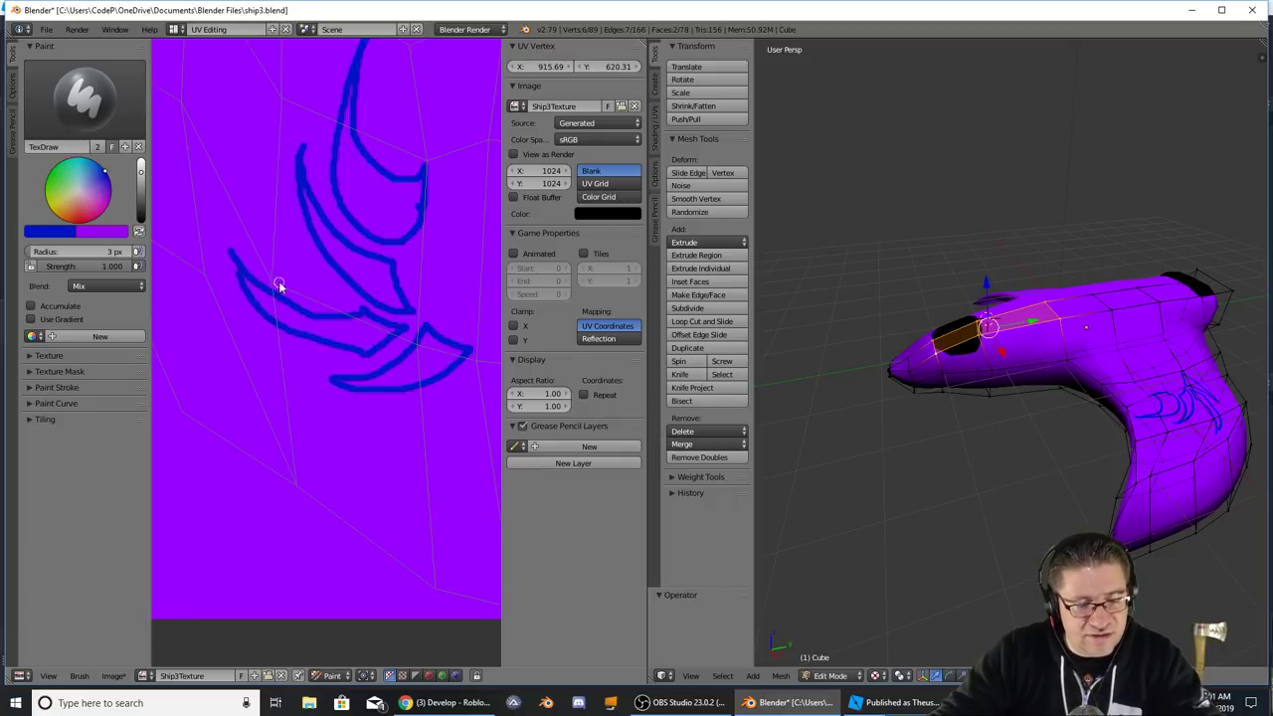
key(ctrl+z)
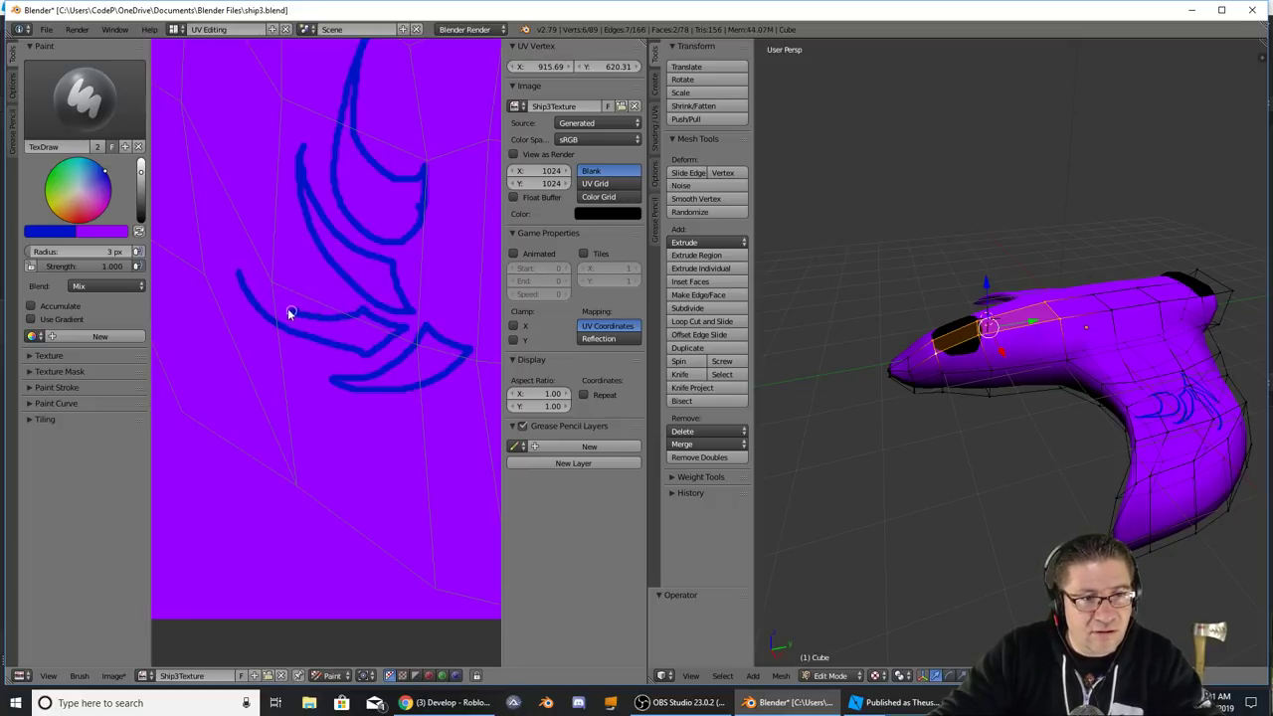
drag(289, 315, 227, 254)
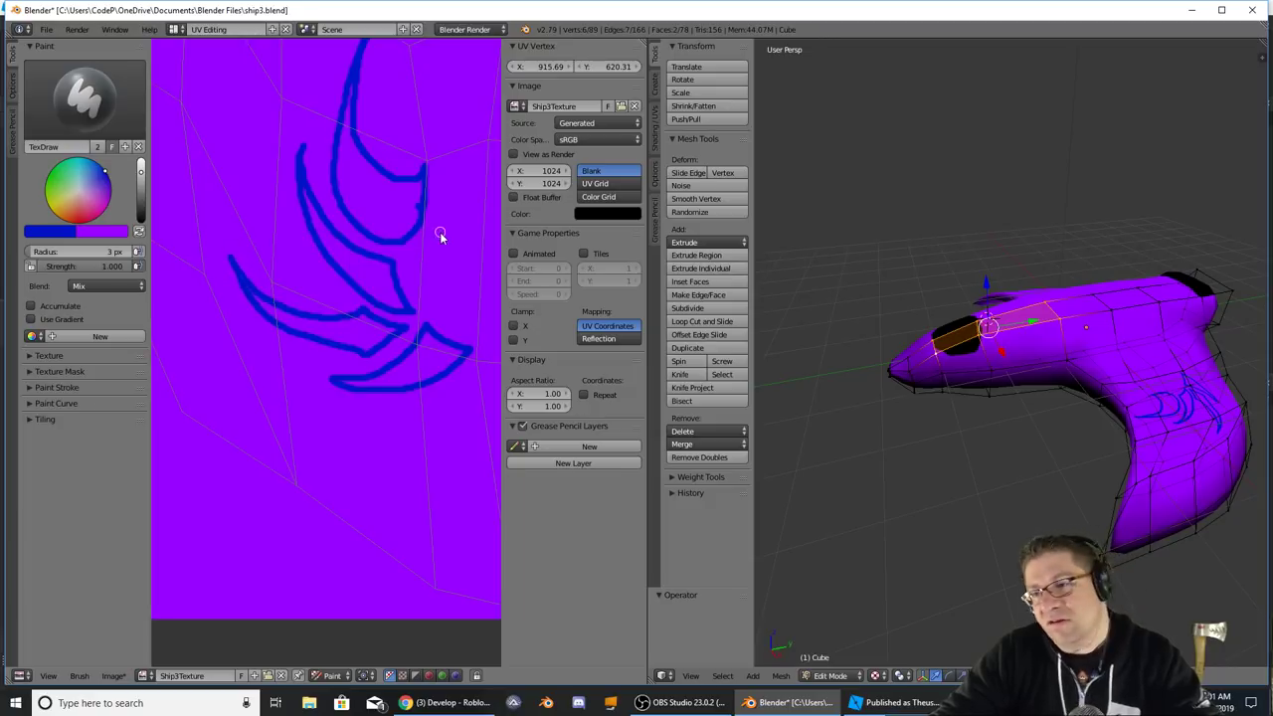
- Outline a circle with a cup-shaped marking beneath it in dark blue, next to the crescents on the wing's UV faces
middle_drag(1144, 378, 1203, 321)
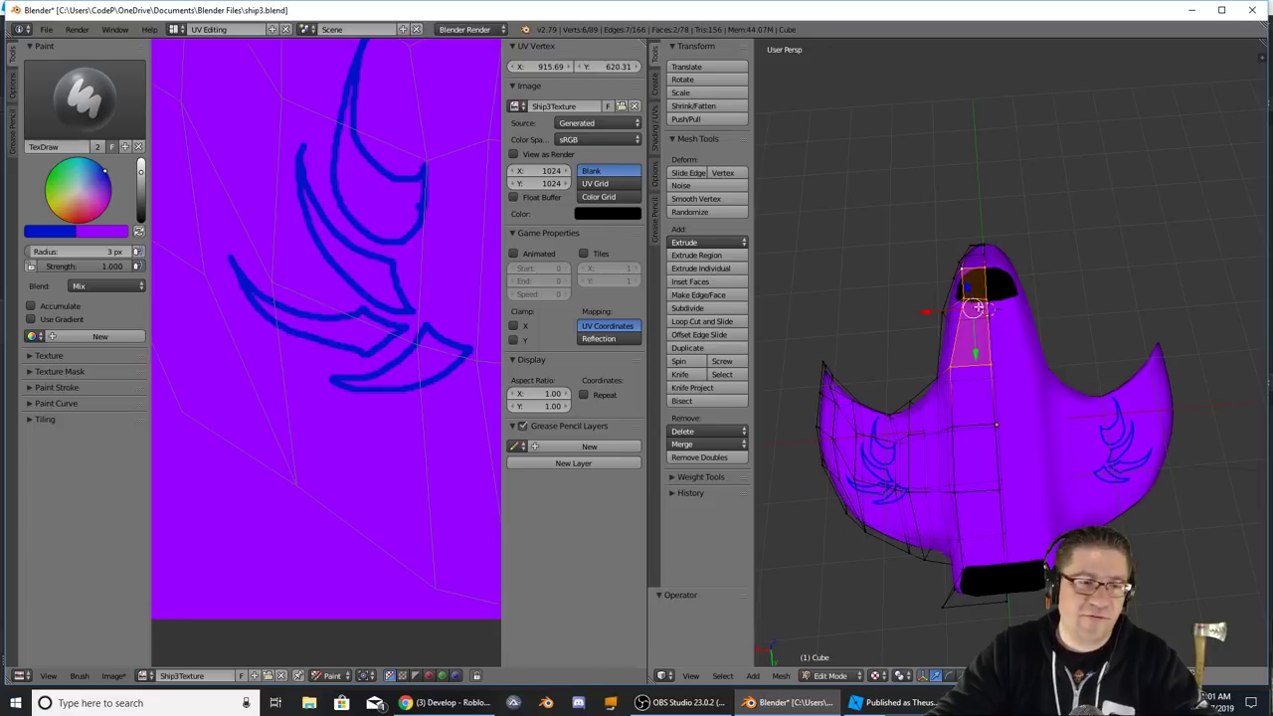
scroll(453, 214, down, 2)
middle_drag(436, 217, 338, 204)
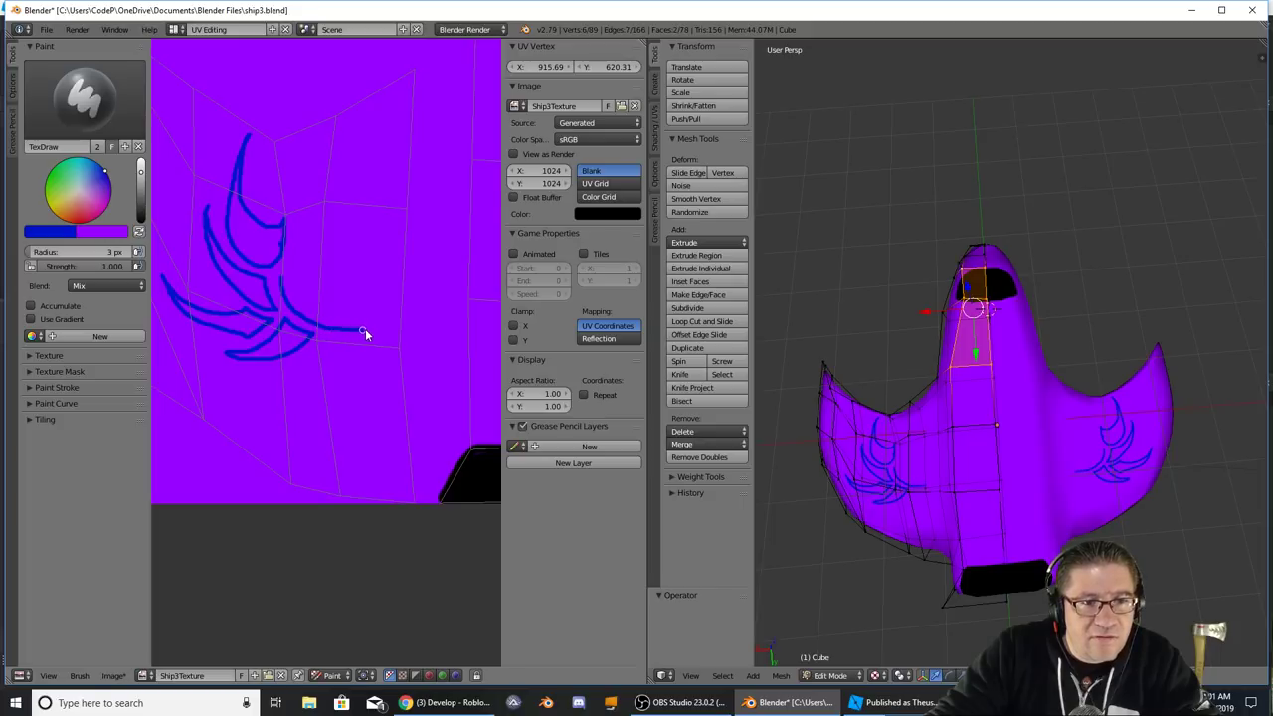
drag(389, 329, 388, 296)
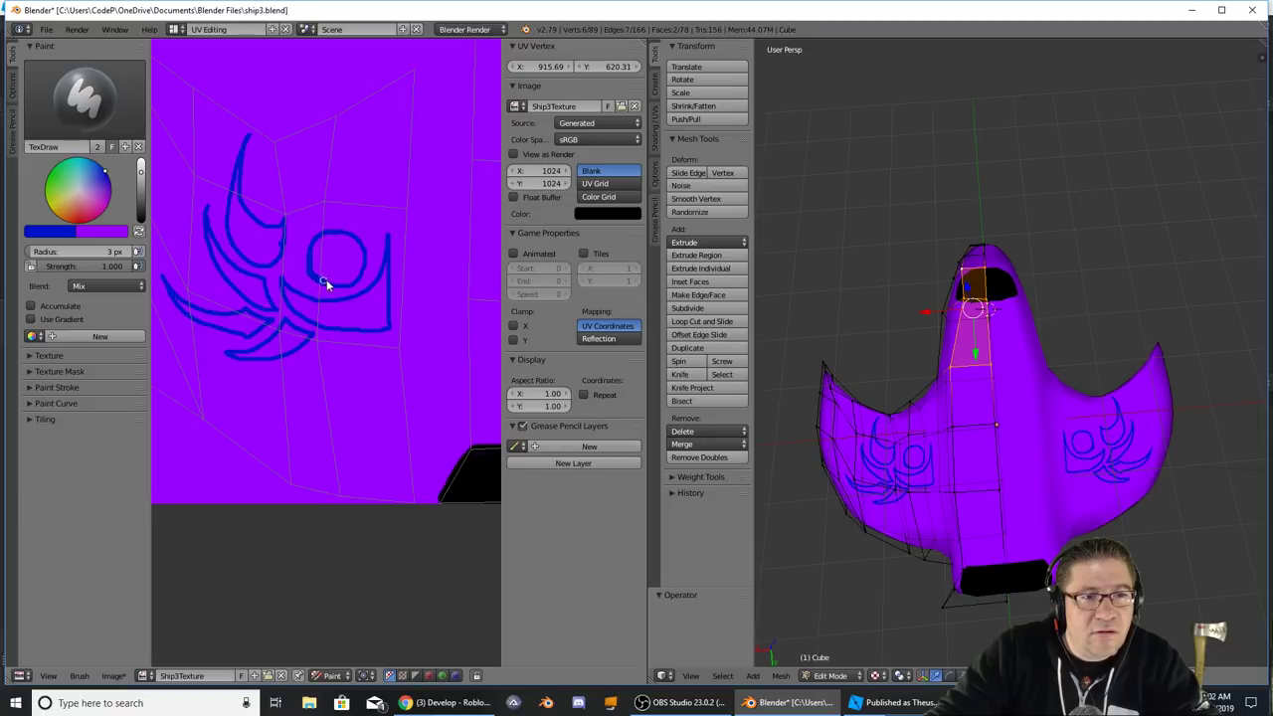
drag(325, 282, 352, 284)
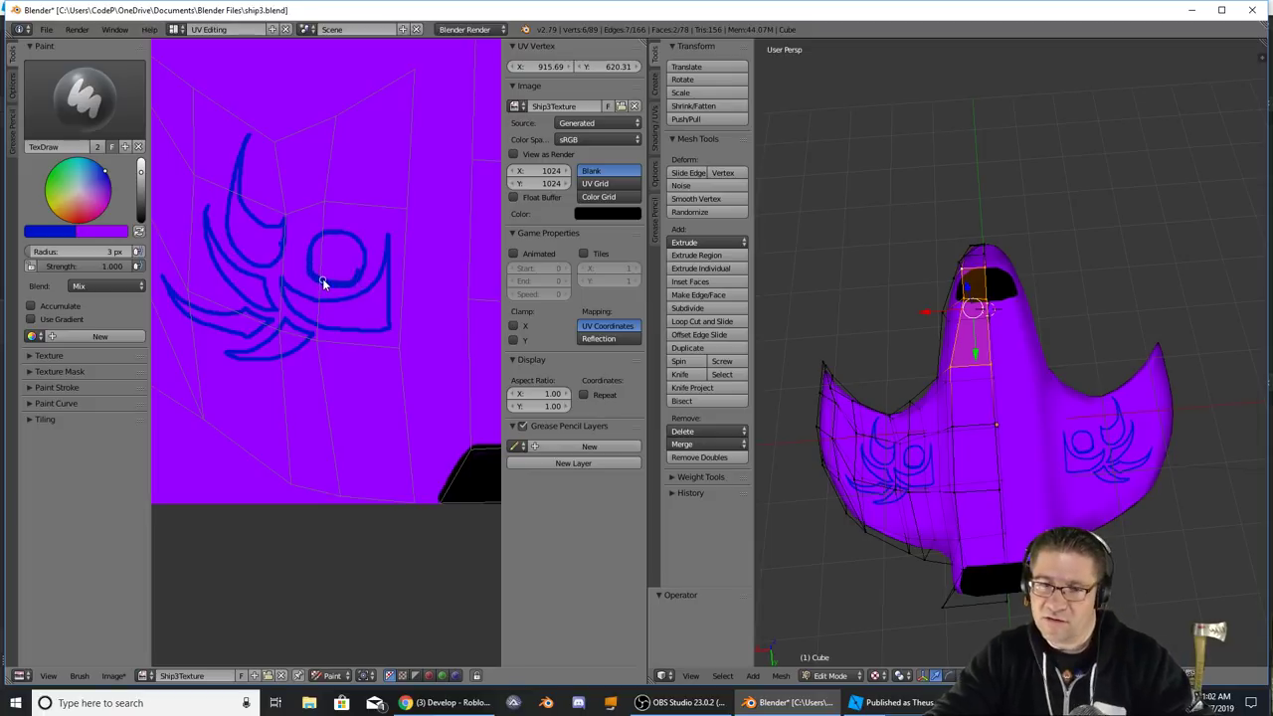
- Fill the circle on the wing with light blue using the Fill brush
click(109, 111)
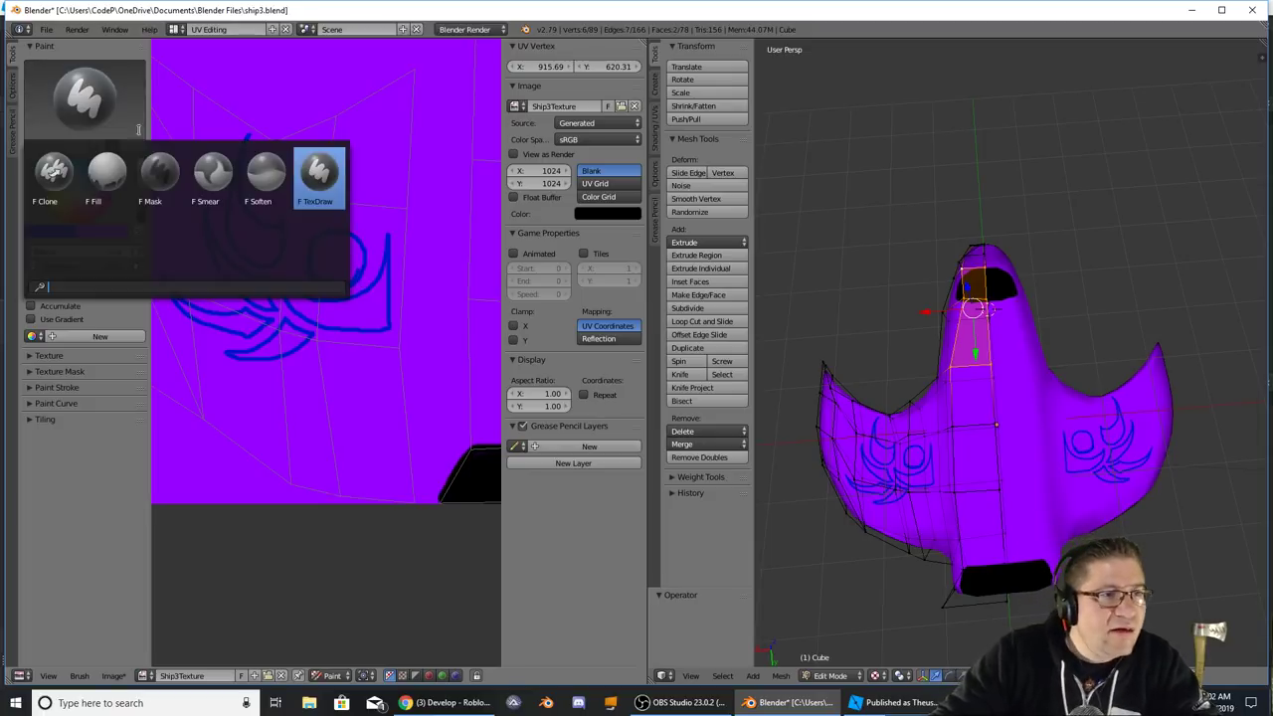
click(107, 172)
click(346, 261)
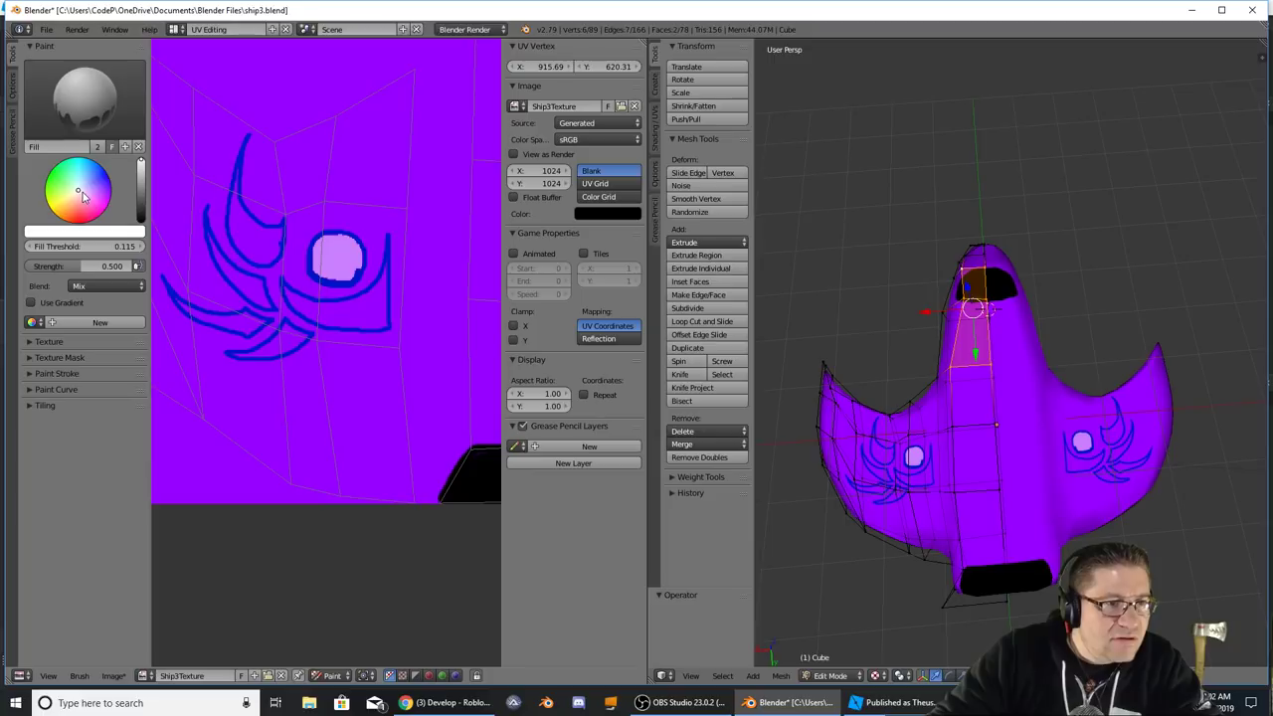
drag(79, 192, 89, 160)
click(336, 261)
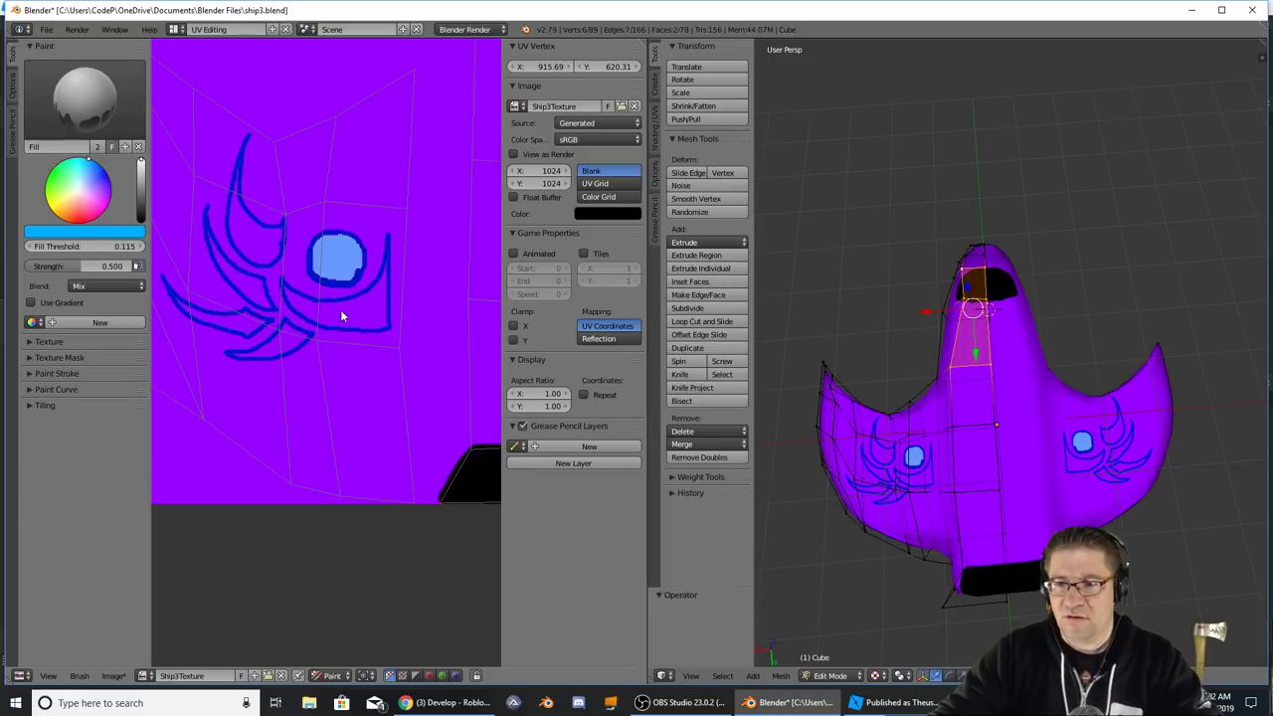
- Fill the cup-shaped marking and the four curved markings on the wing with the same light blue
click(364, 319)
click(251, 247)
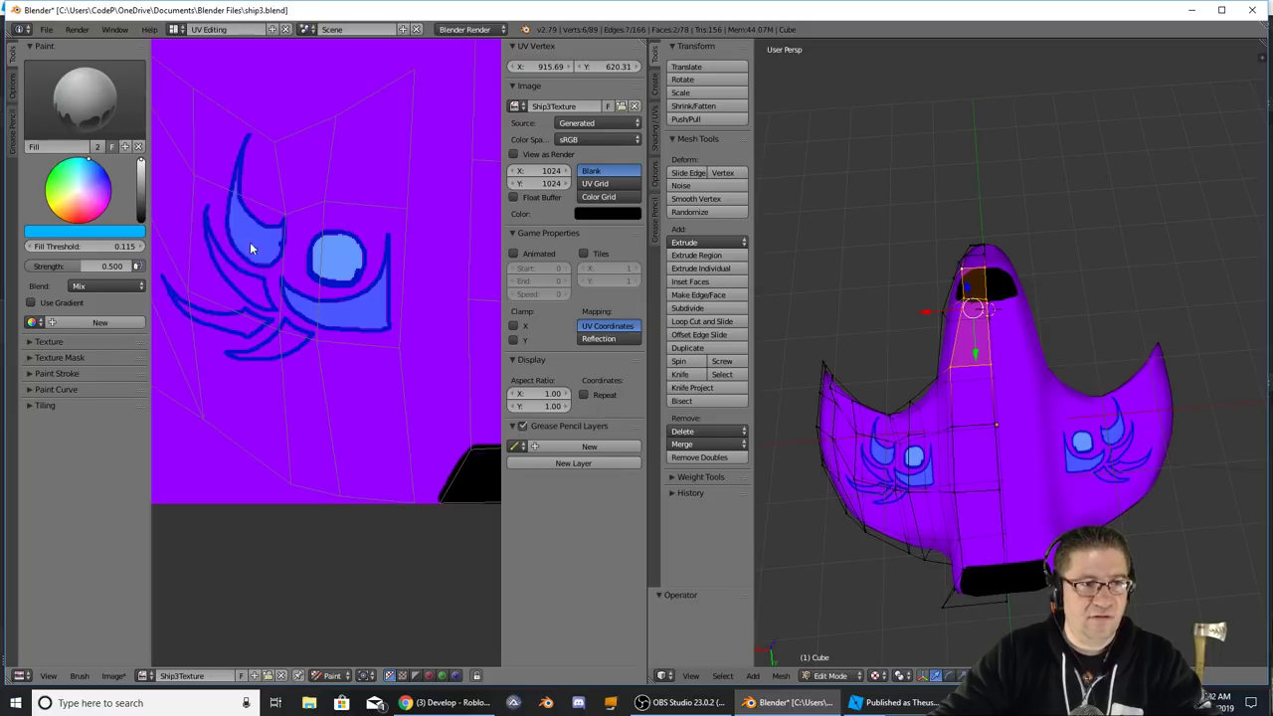
click(250, 298)
click(244, 327)
click(284, 341)
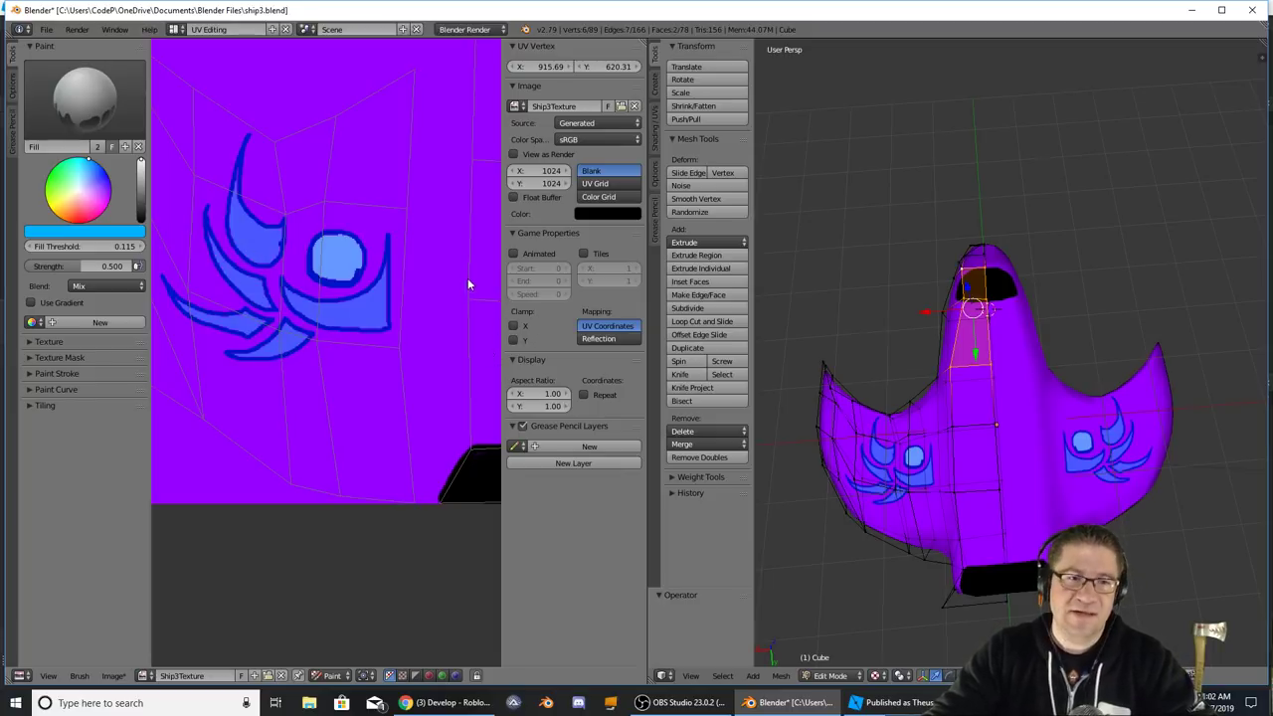
- Switch back to the TexDraw brush for painting the UV strip along the middle of the hull
middle_drag(451, 253, 278, 358)
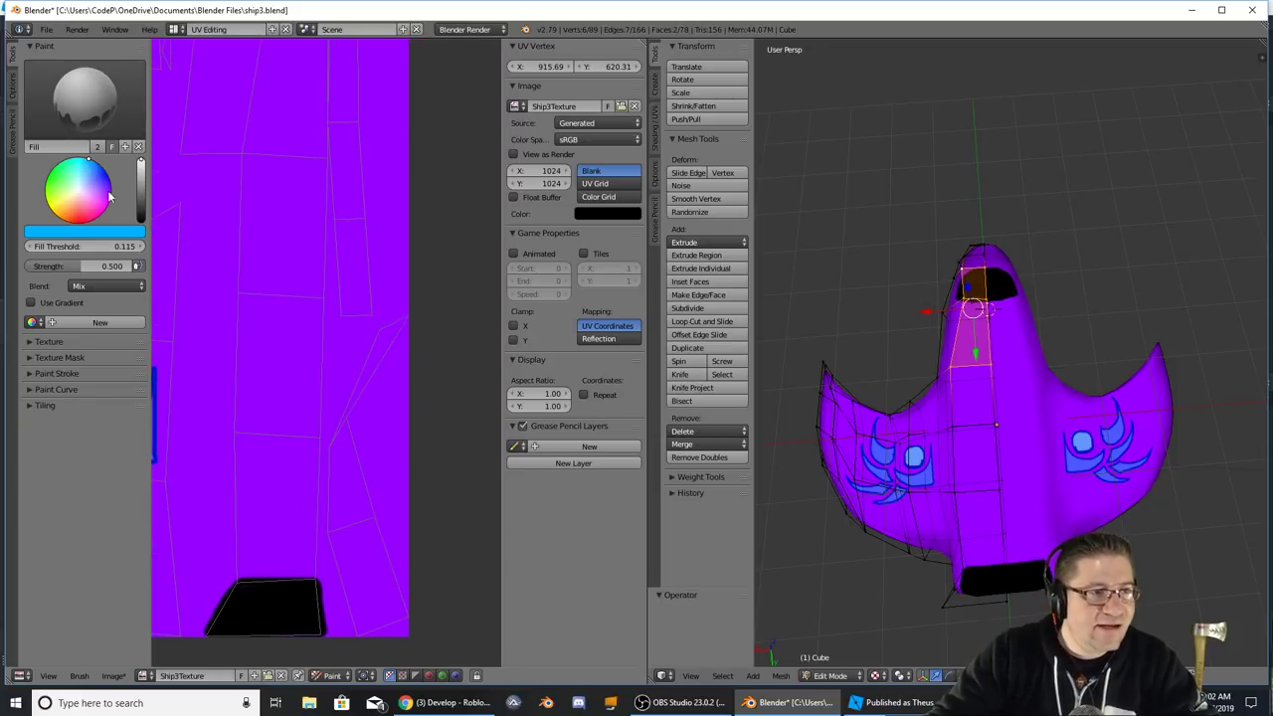
click(85, 99)
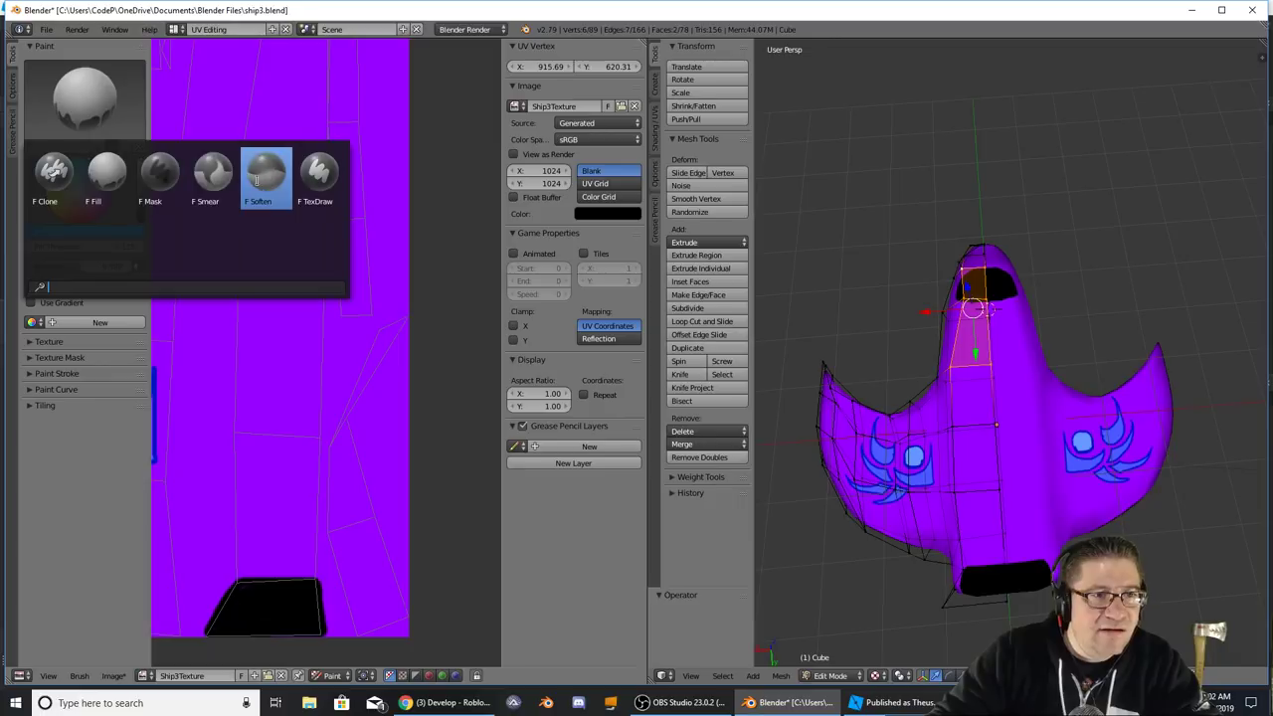
click(319, 179)
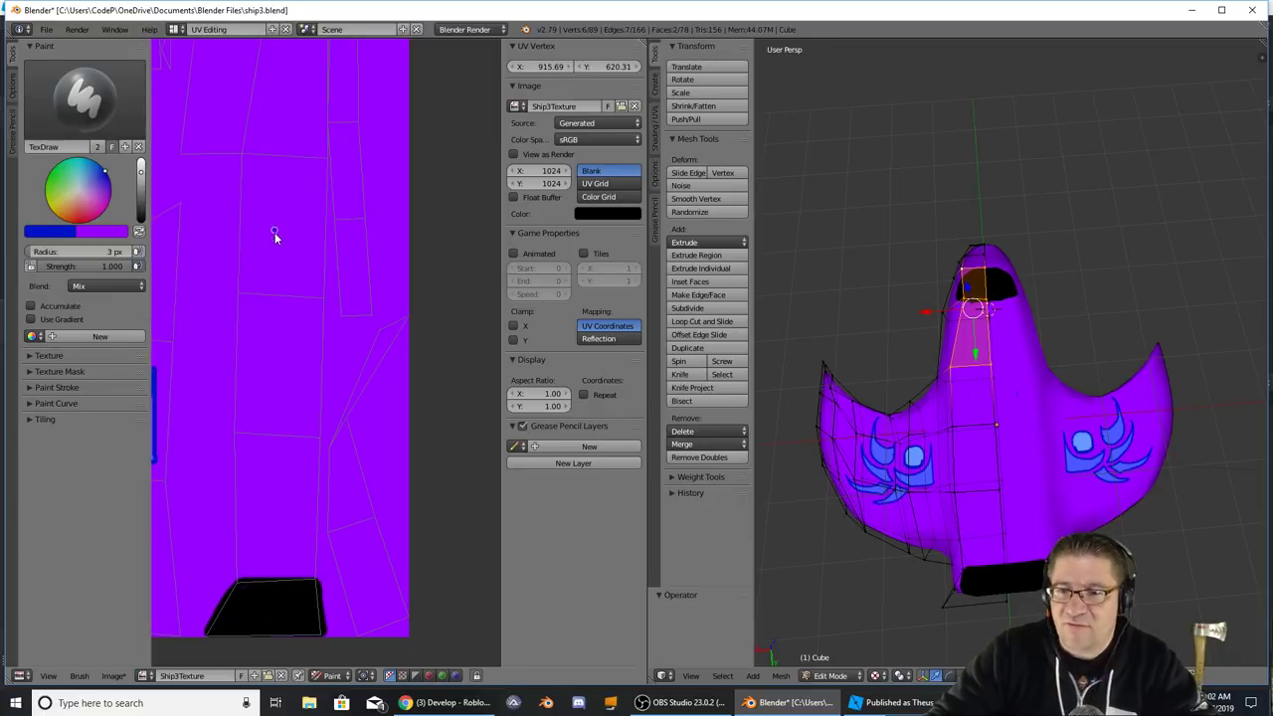
- Try dark blue outlines of a pointed marking and a half-diamond on the hull's UV strip, and undo them all
drag(275, 231, 276, 283)
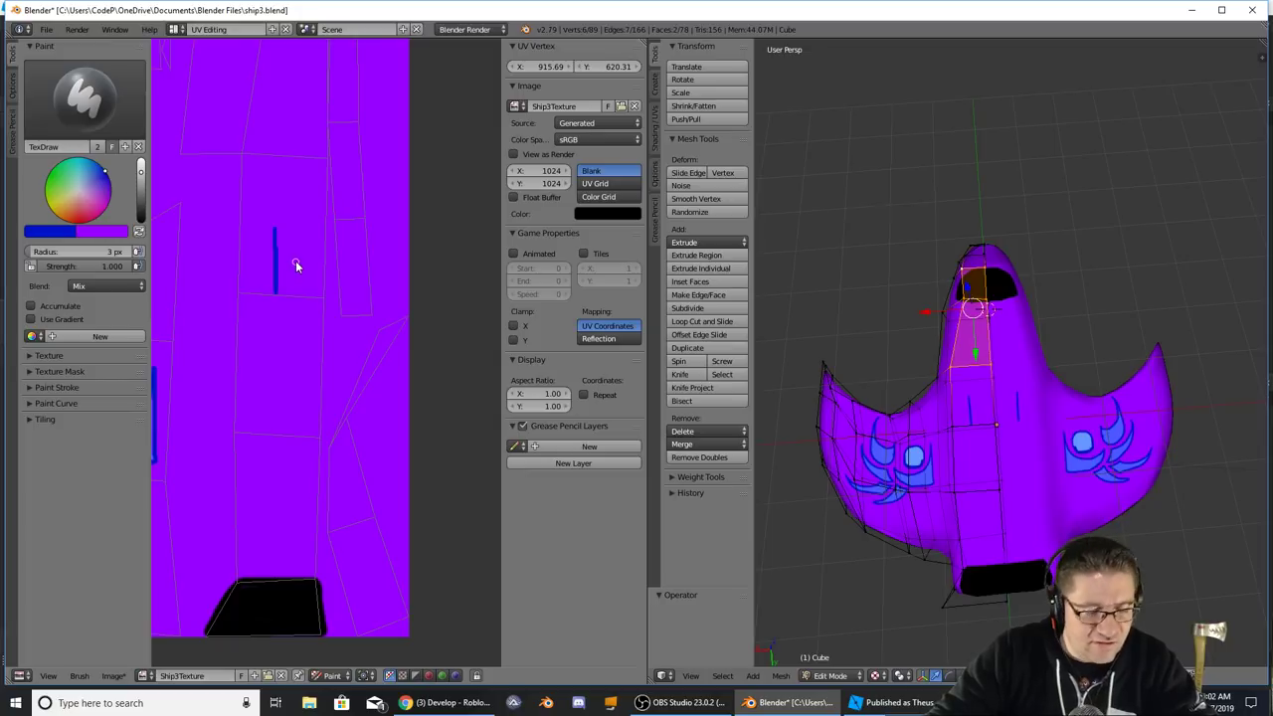
key(ctrl+z)
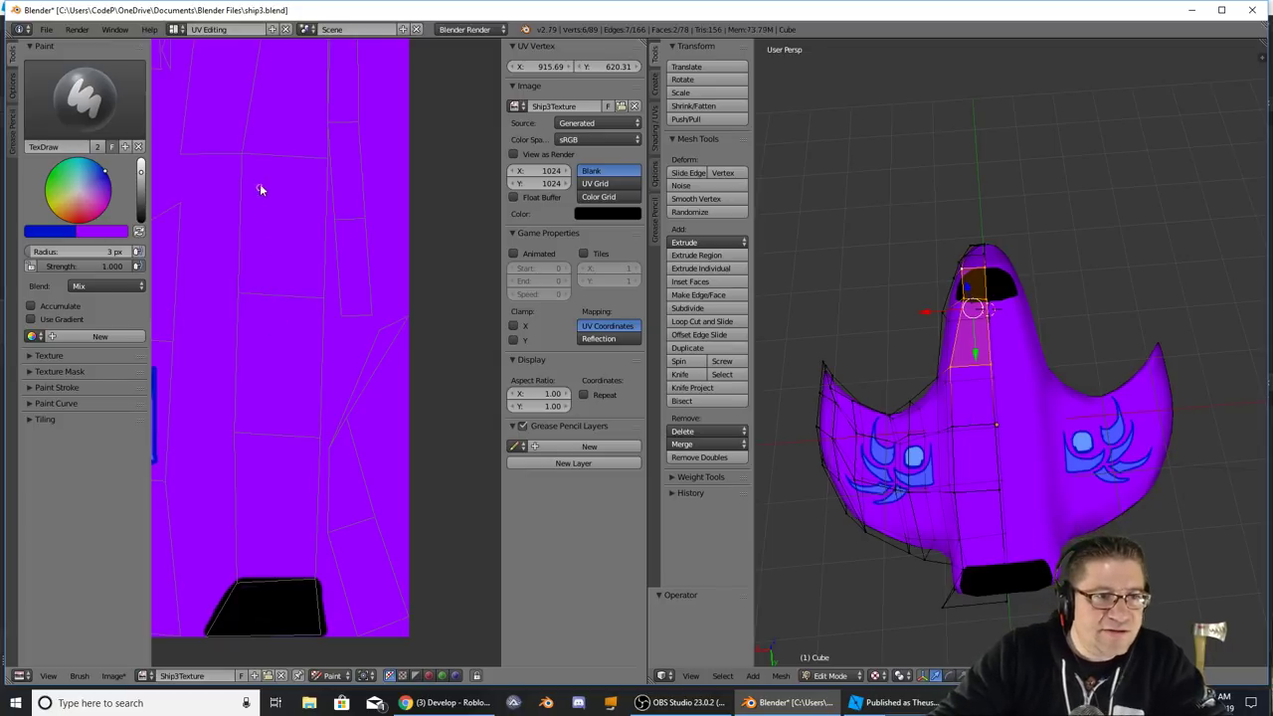
drag(255, 245, 256, 283)
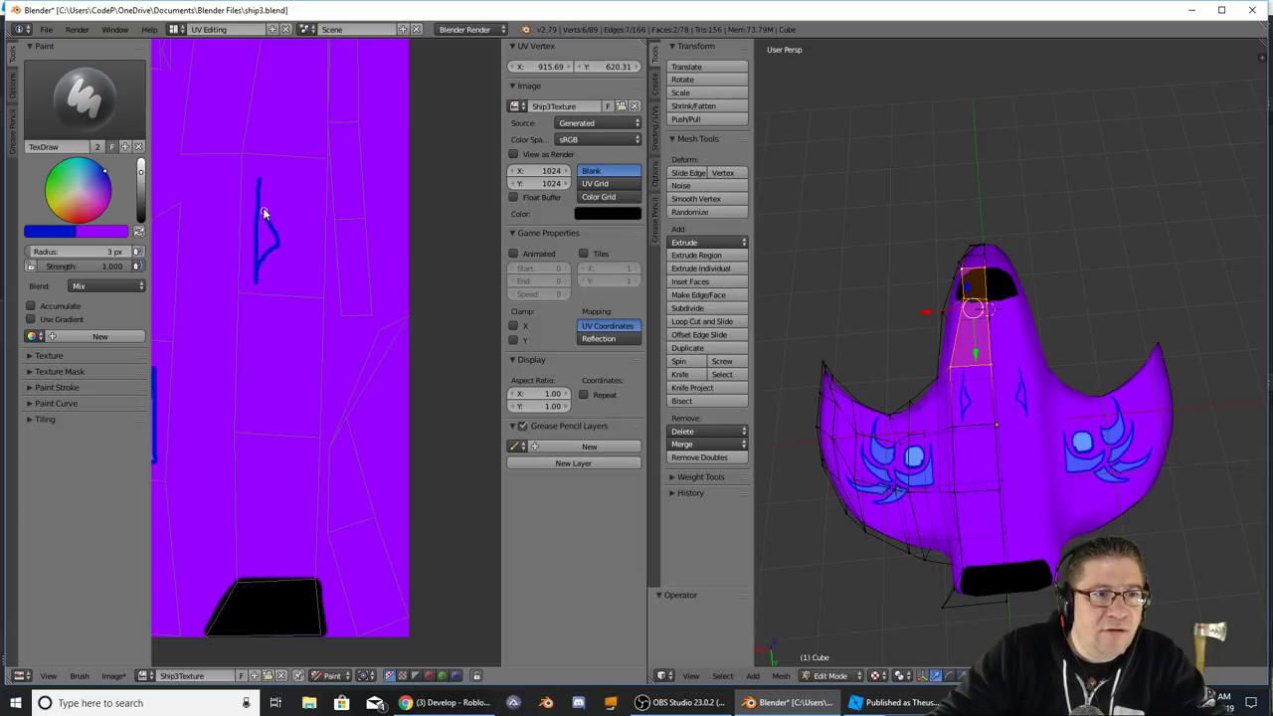
drag(264, 213, 262, 165)
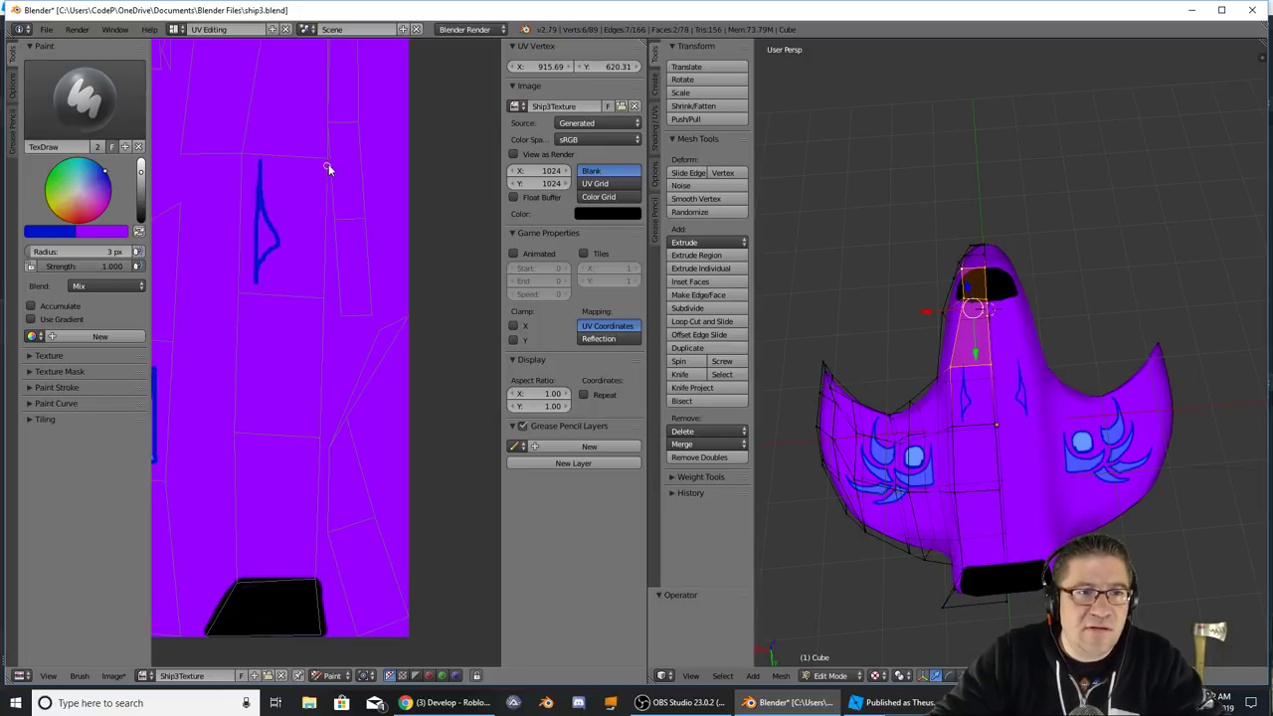
drag(327, 165, 312, 227)
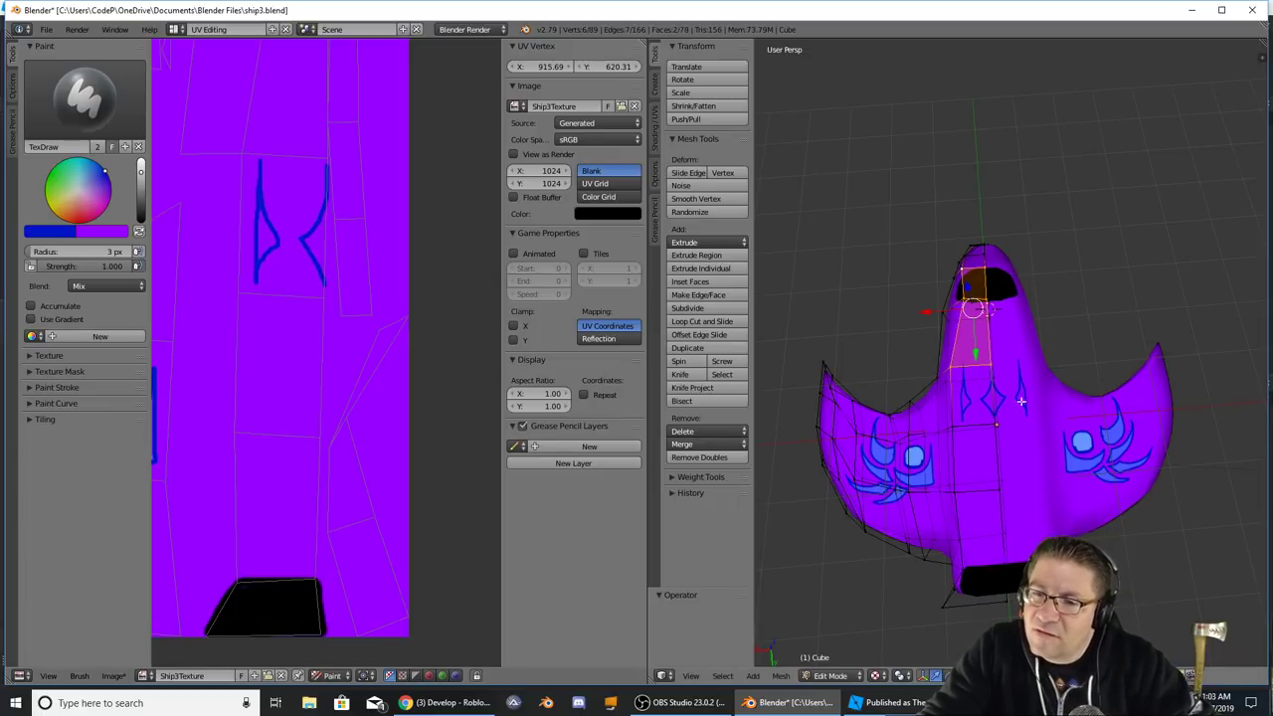
scroll(1024, 417, up, 3)
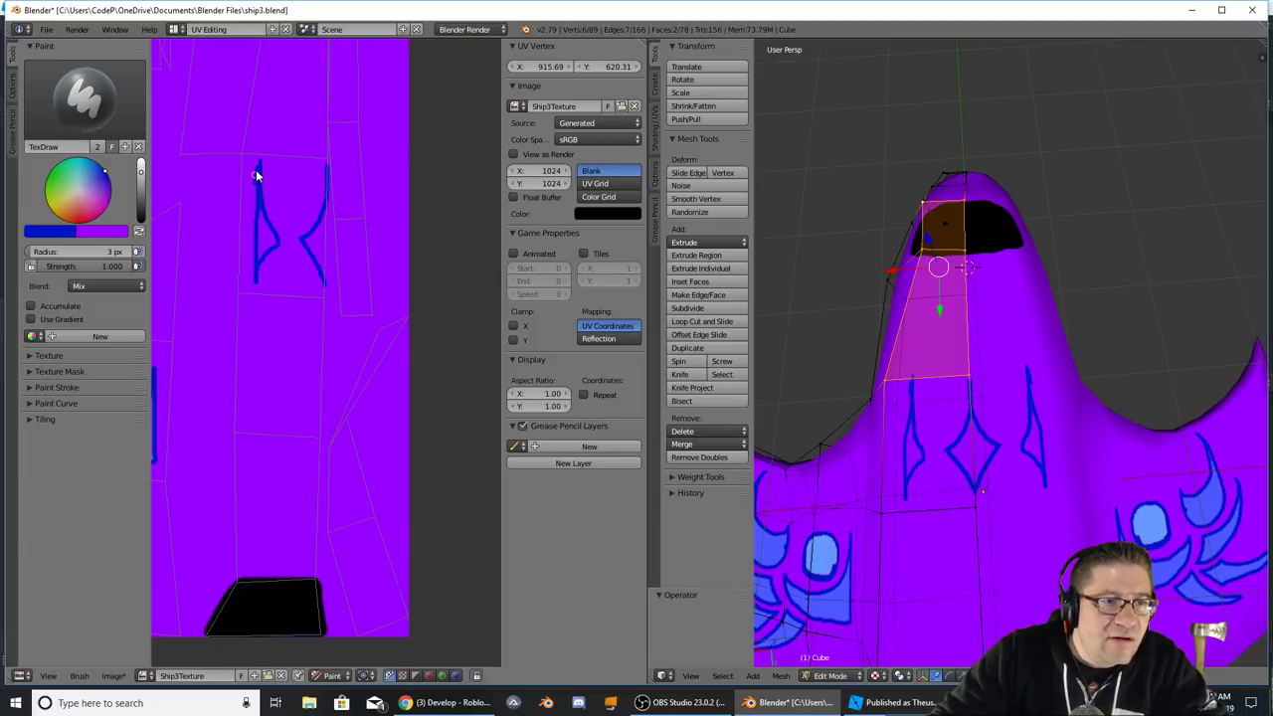
drag(258, 163, 252, 217)
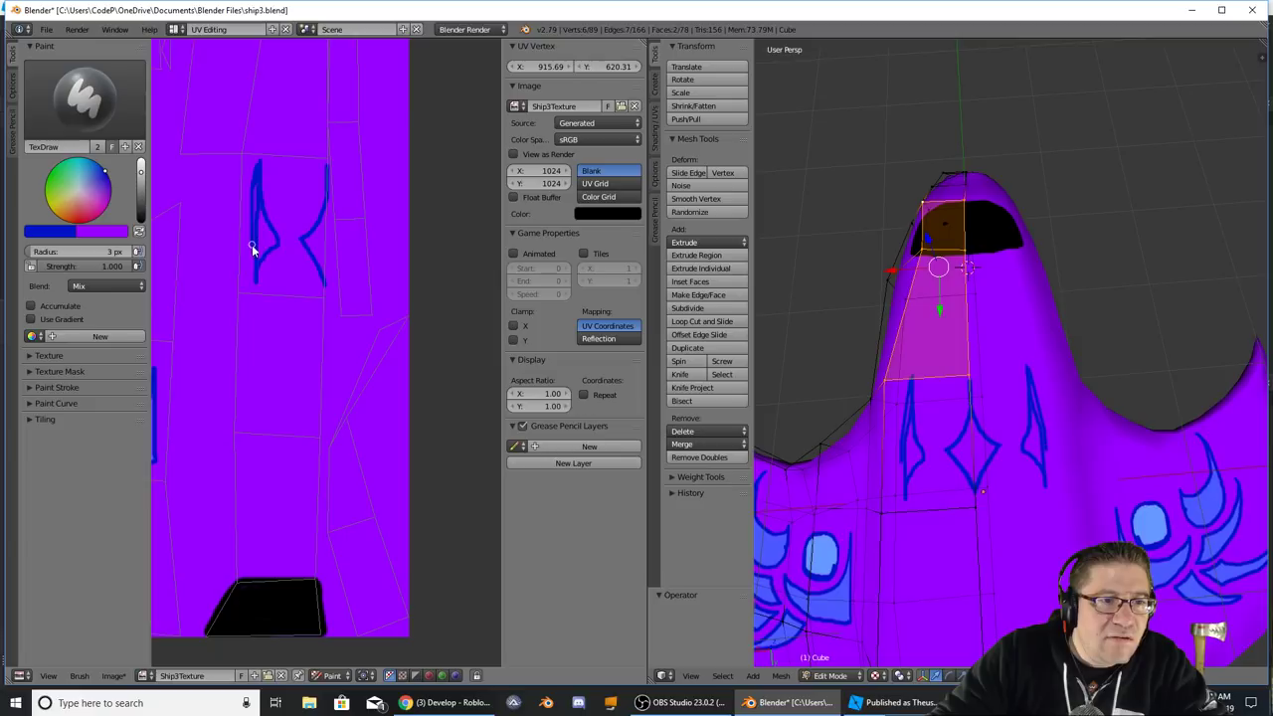
key(ctrl+z)
key(ctrl+z)
key(ctrl+z)
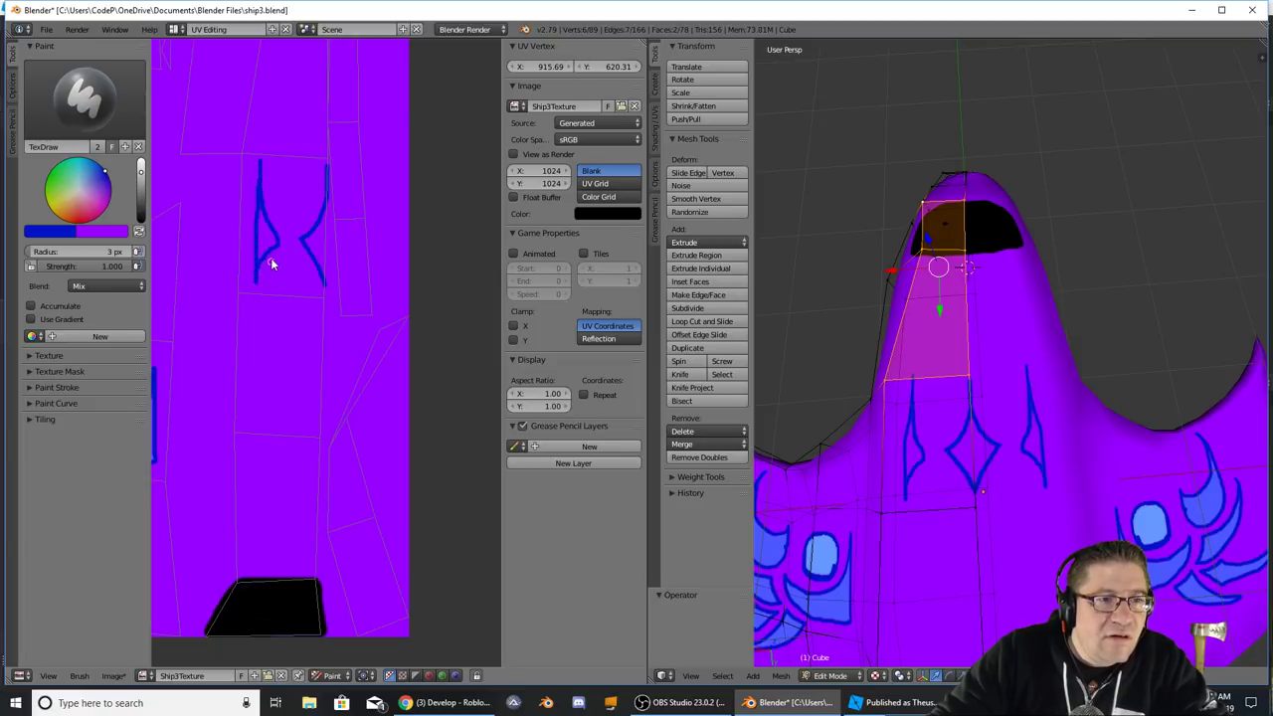
key(ctrl+z)
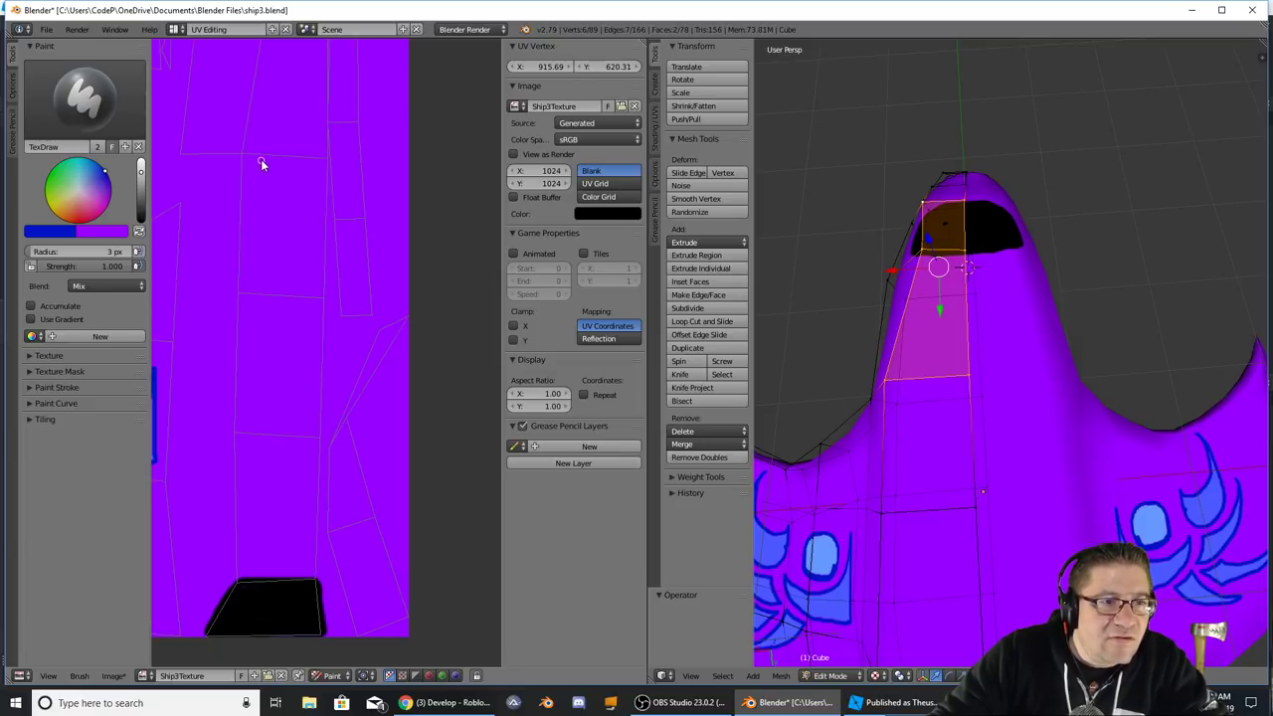
- Outline a long pointed marking and a longer half-diamond against the center-line edge of the hull's UV strip in dark blue
drag(258, 169, 256, 261)
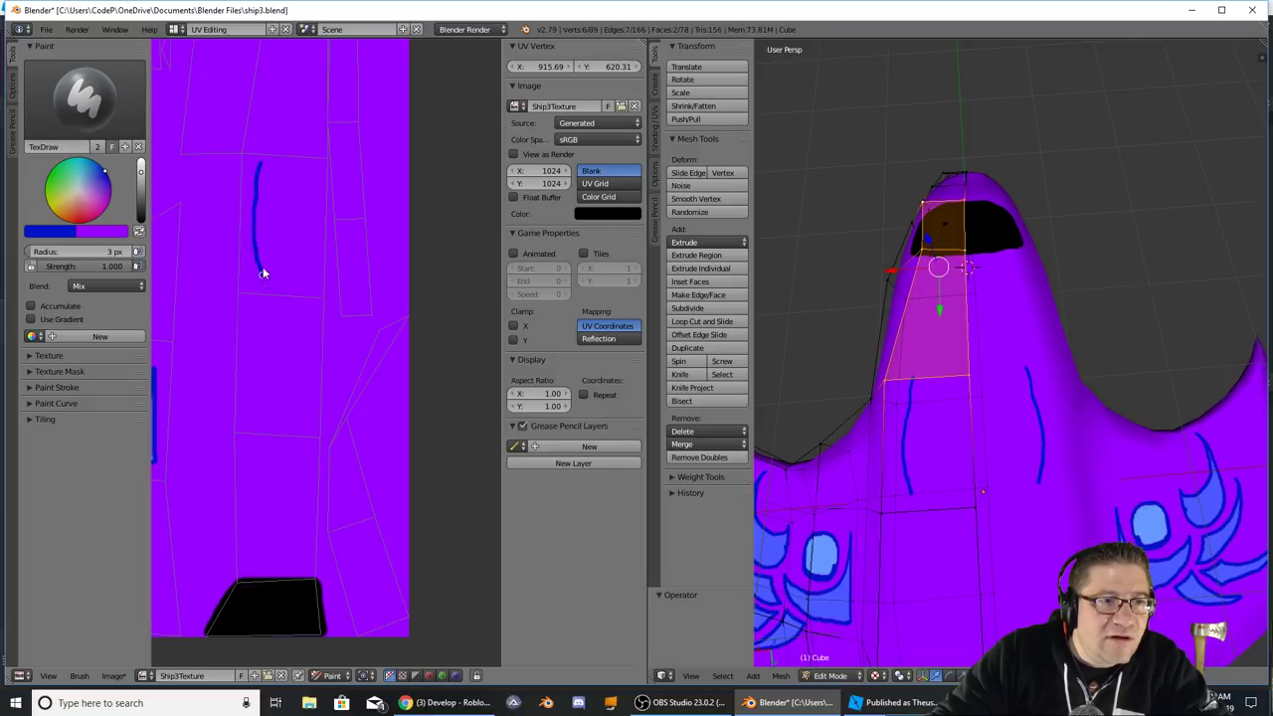
mouse_move(259, 191)
mouse_down()
mouse_move(283, 255)
mouse_move(257, 301)
mouse_up()
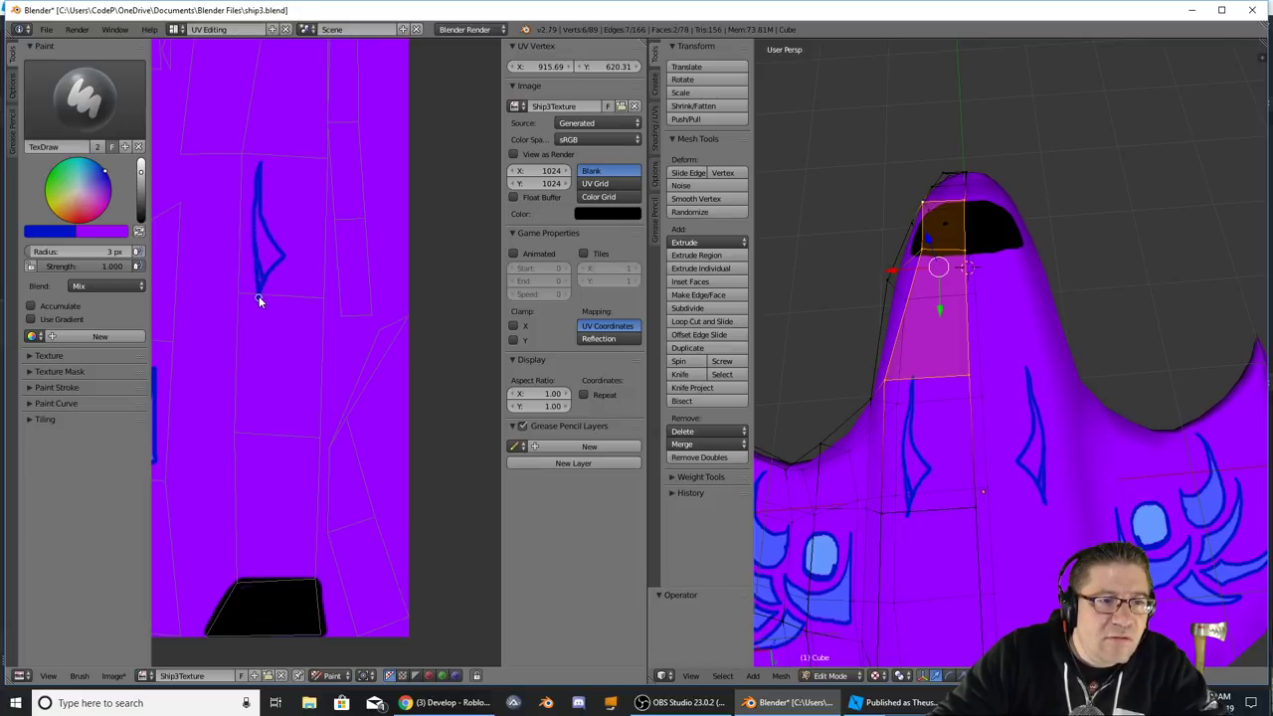
mouse_move(259, 295)
mouse_down()
mouse_move(259, 270)
mouse_move(262, 283)
mouse_up()
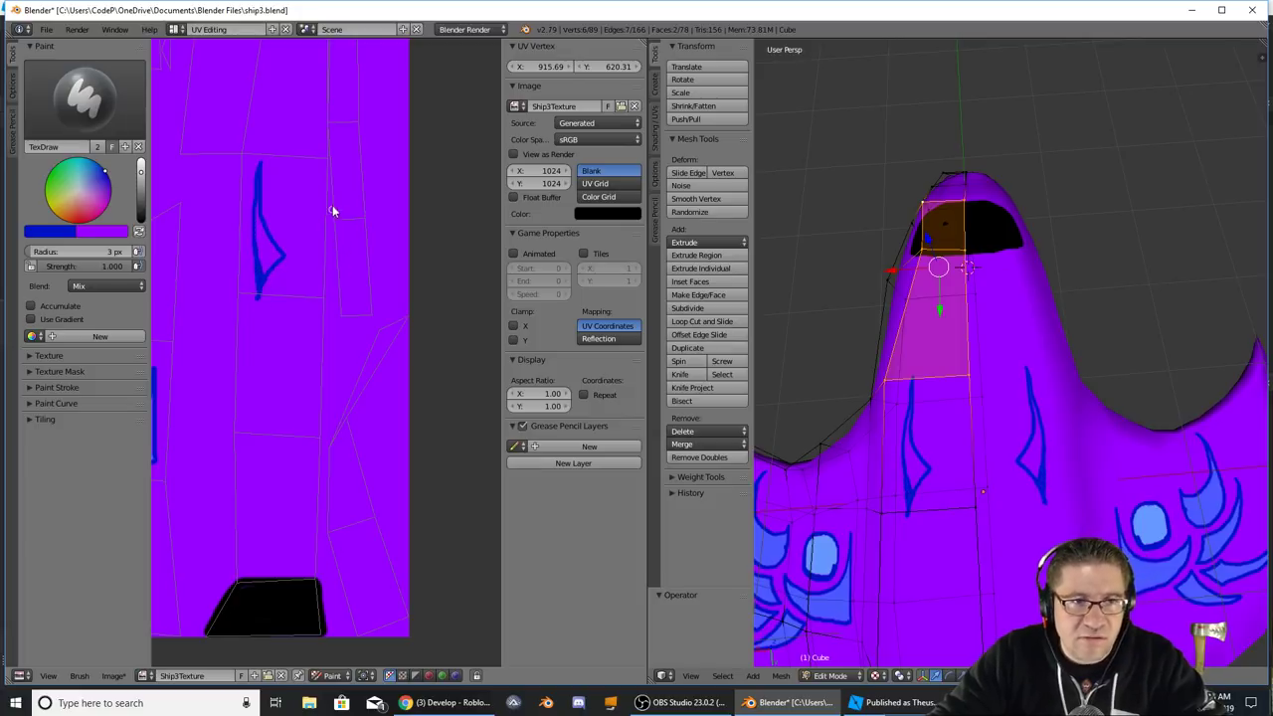
mouse_move(326, 214)
mouse_down()
mouse_move(321, 276)
mouse_move(295, 317)
mouse_move(320, 375)
mouse_up()
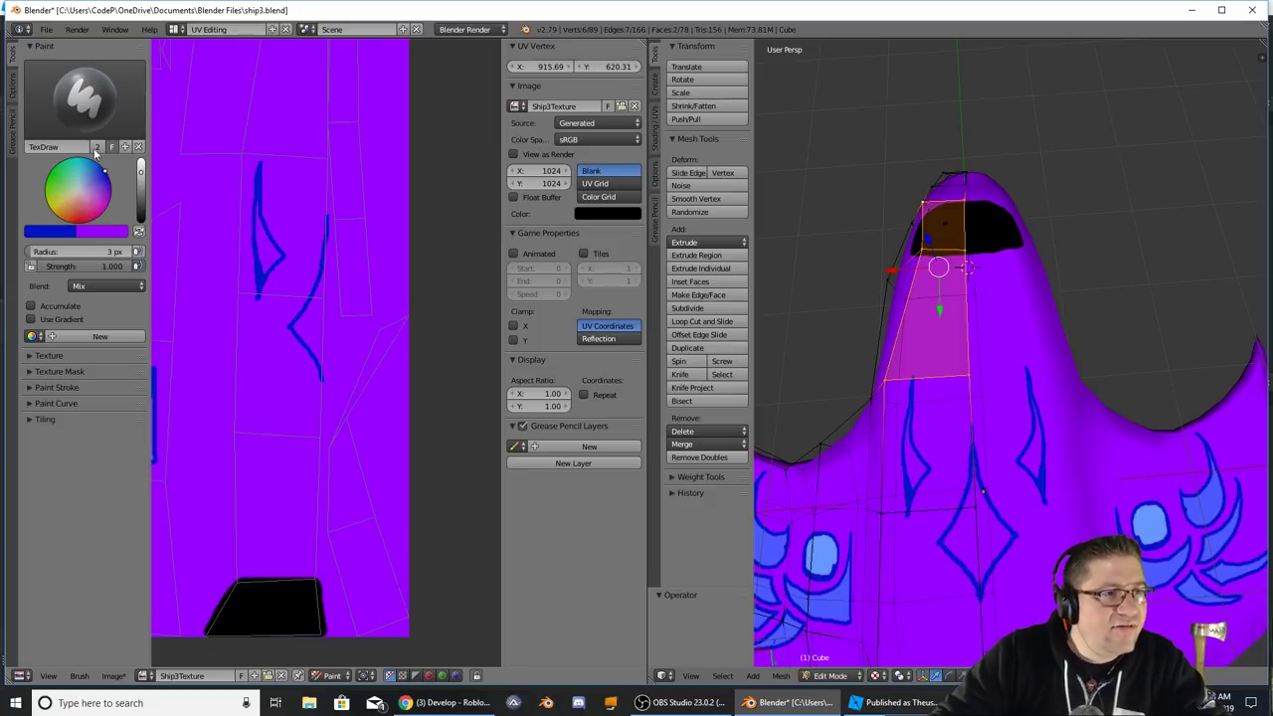
- Fill the pointed hull marking with light blue, try filling the half-diamond as well, and undo that second fill
click(84, 99)
click(108, 170)
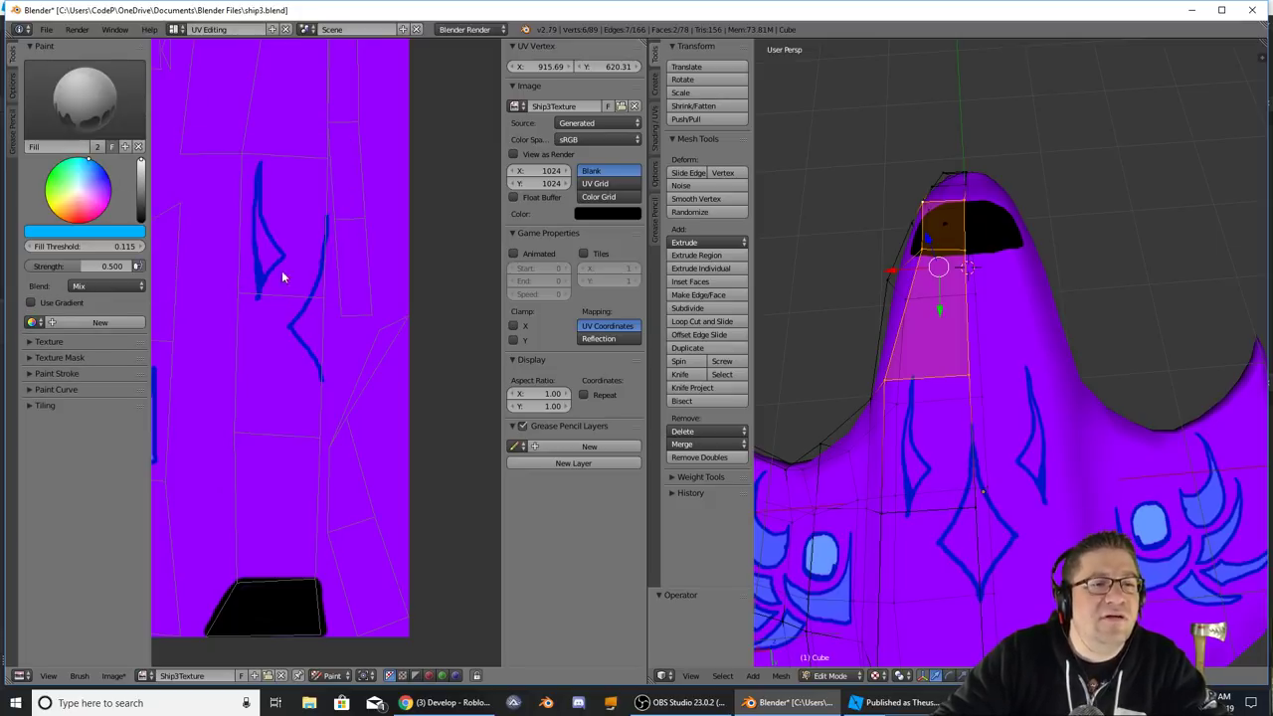
click(282, 272)
click(310, 376)
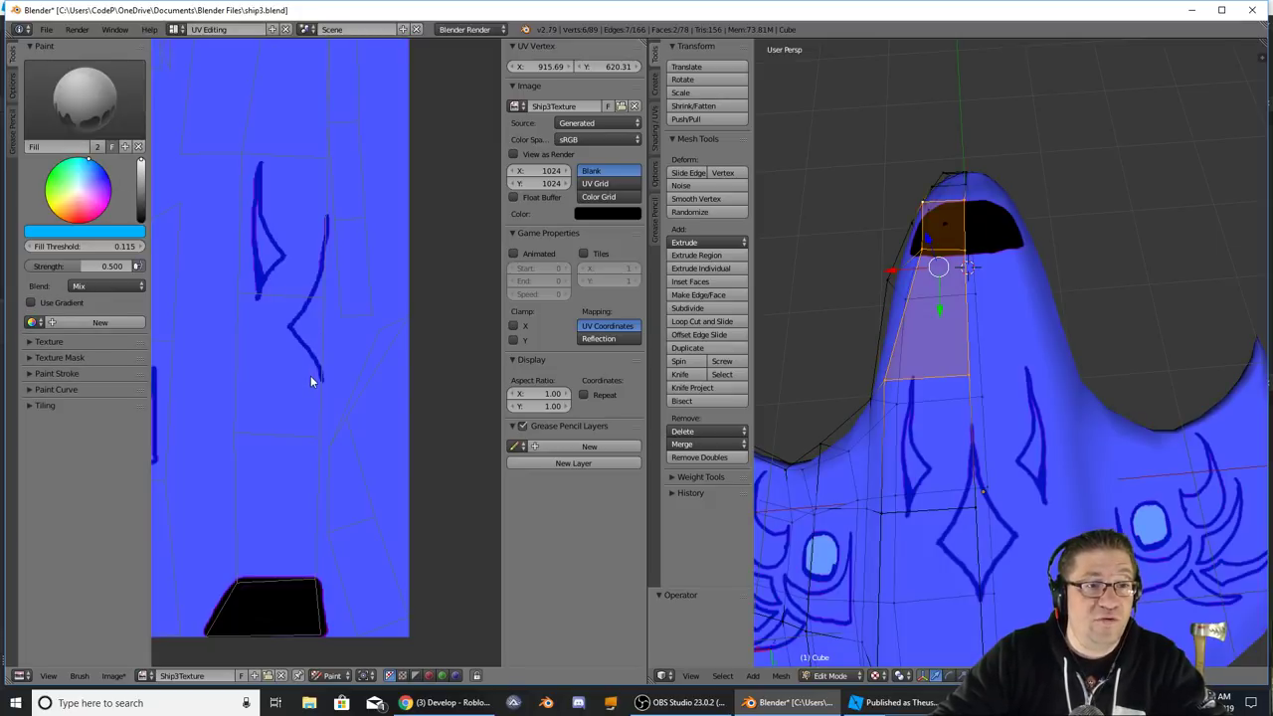
key(ctrl+z)
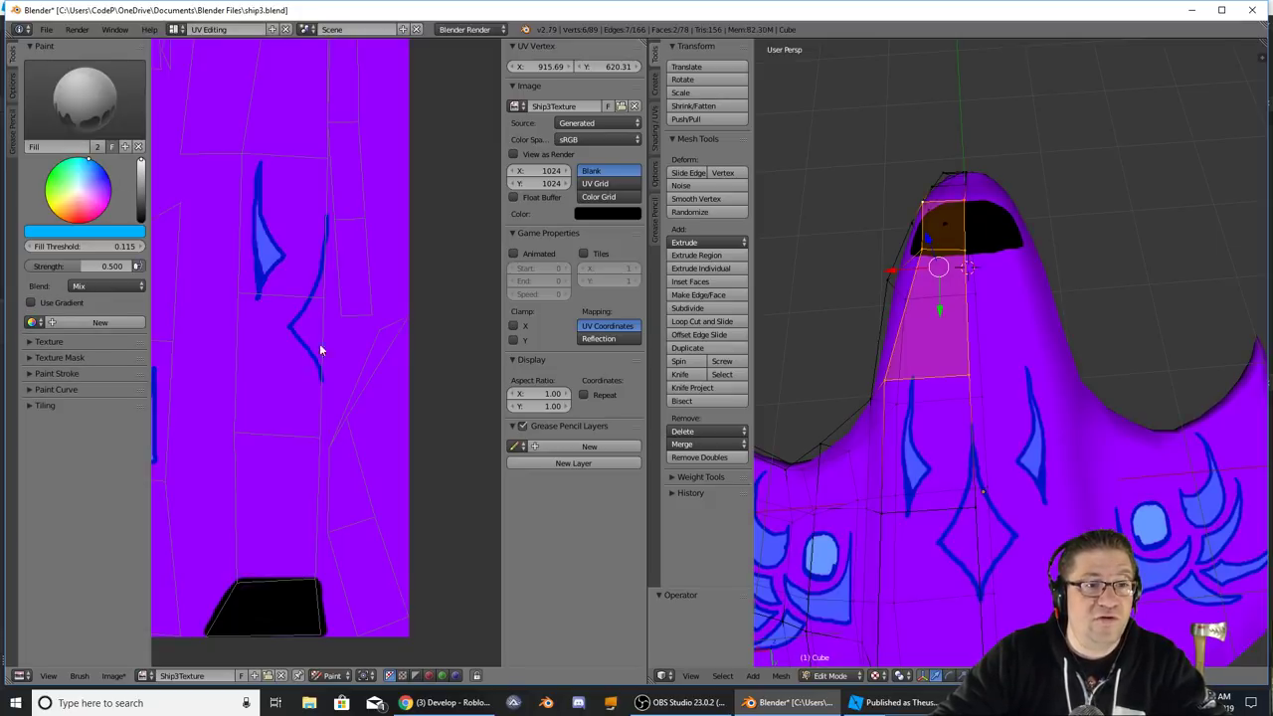
- Draw the missing half of the diamond outline on the ship texture with the 3 px dark blue TexDraw brush
click(111, 127)
click(319, 177)
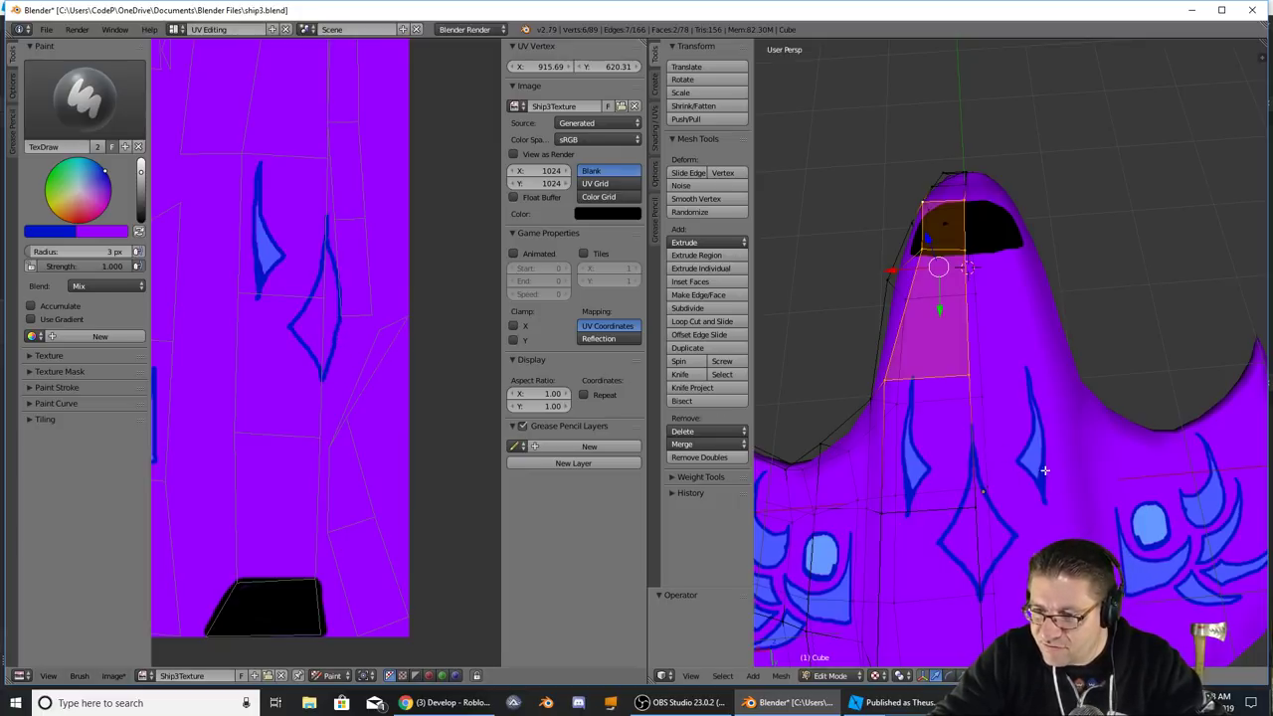
middle_drag(1044, 471, 984, 428)
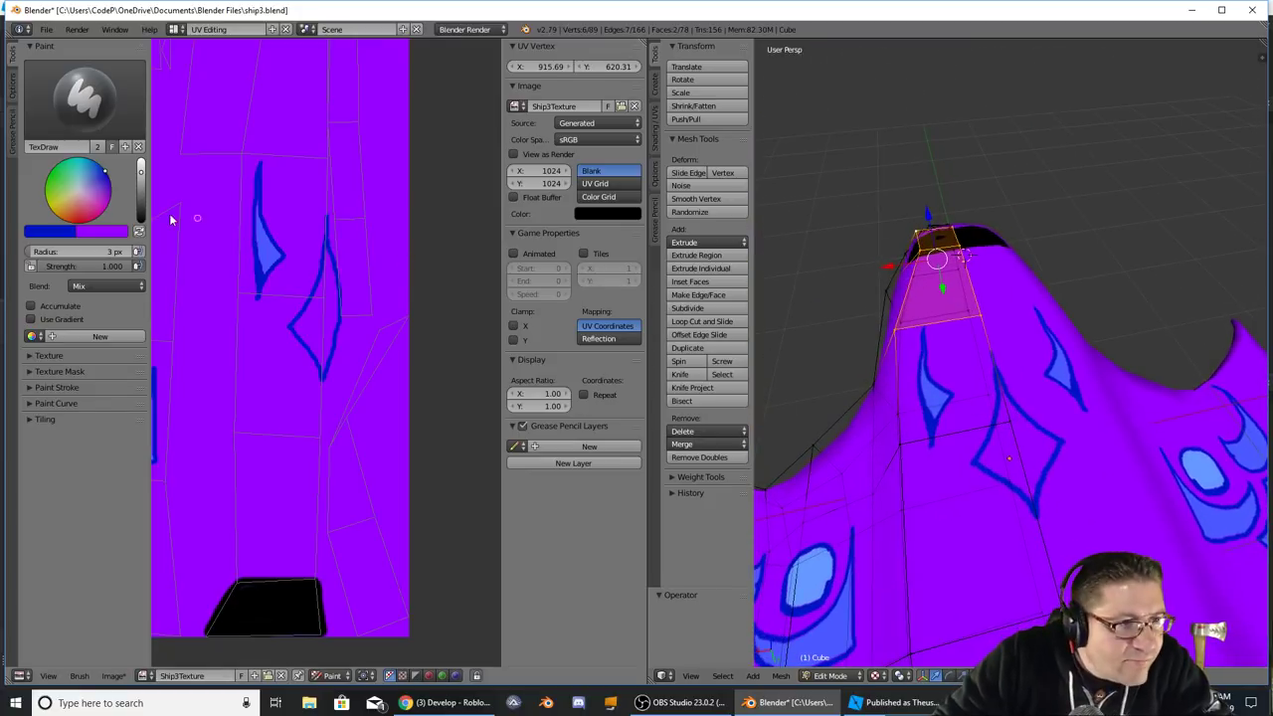
- Fill the inside of the diamond outline on the texture with light blue, using the Fill brush at strength 0.500
click(84, 94)
click(108, 177)
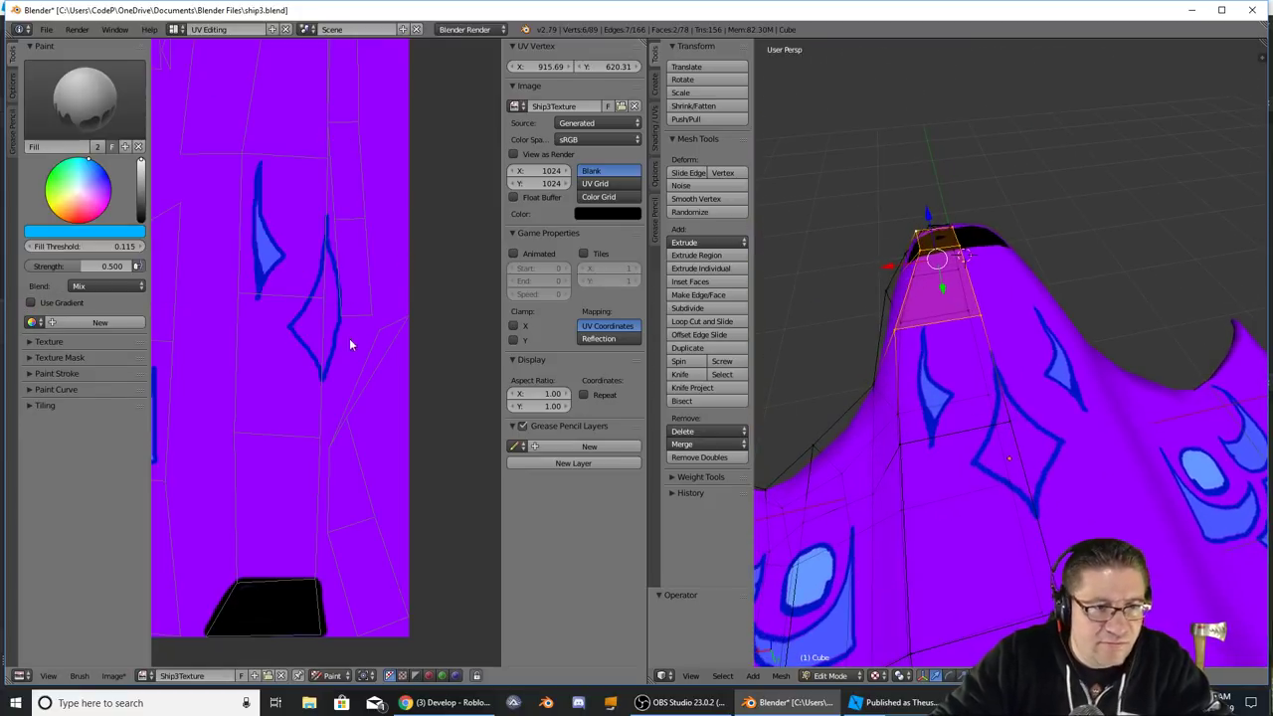
click(318, 333)
mouse_move(1034, 408)
middle_down()
mouse_move(1081, 406)
mouse_move(829, 462)
mouse_move(1211, 451)
mouse_move(803, 489)
mouse_move(1154, 411)
mouse_move(1205, 430)
middle_up()
scroll(1080, 406, down, 5)
- Save the blend file and save the painted texture as Ship3Texture.png in the Blender Files folder
click(45, 29)
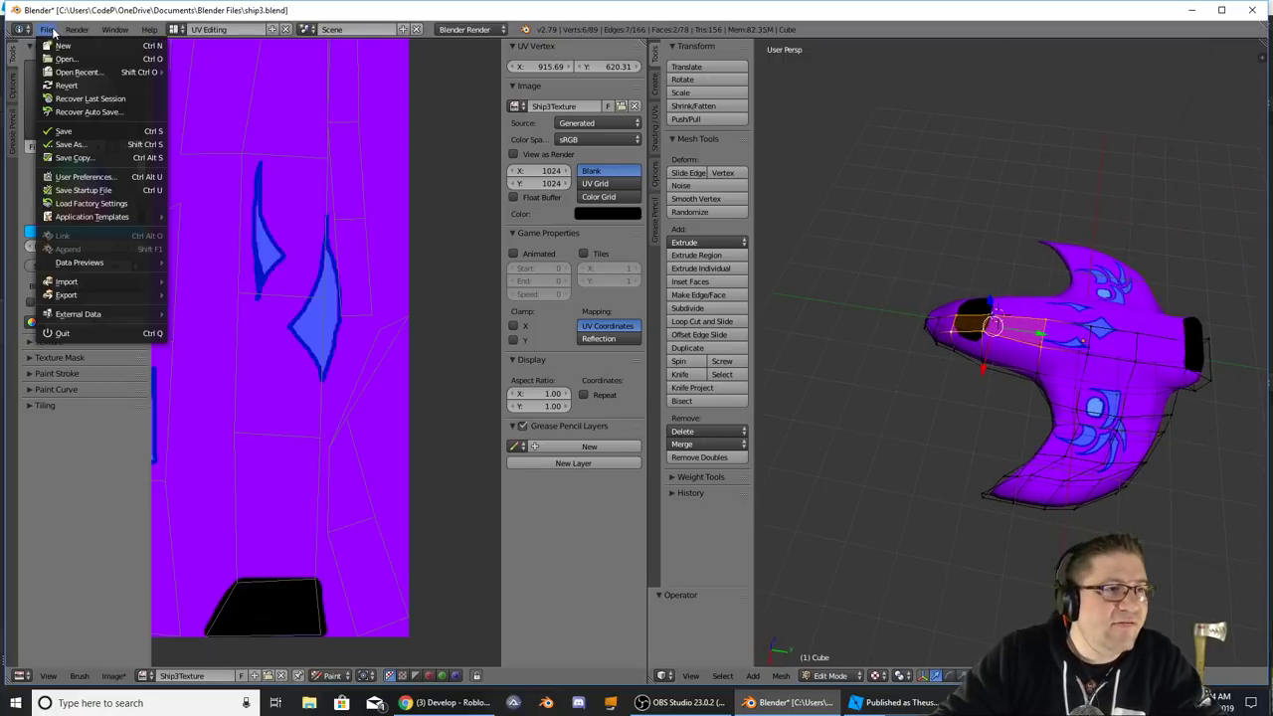
click(57, 134)
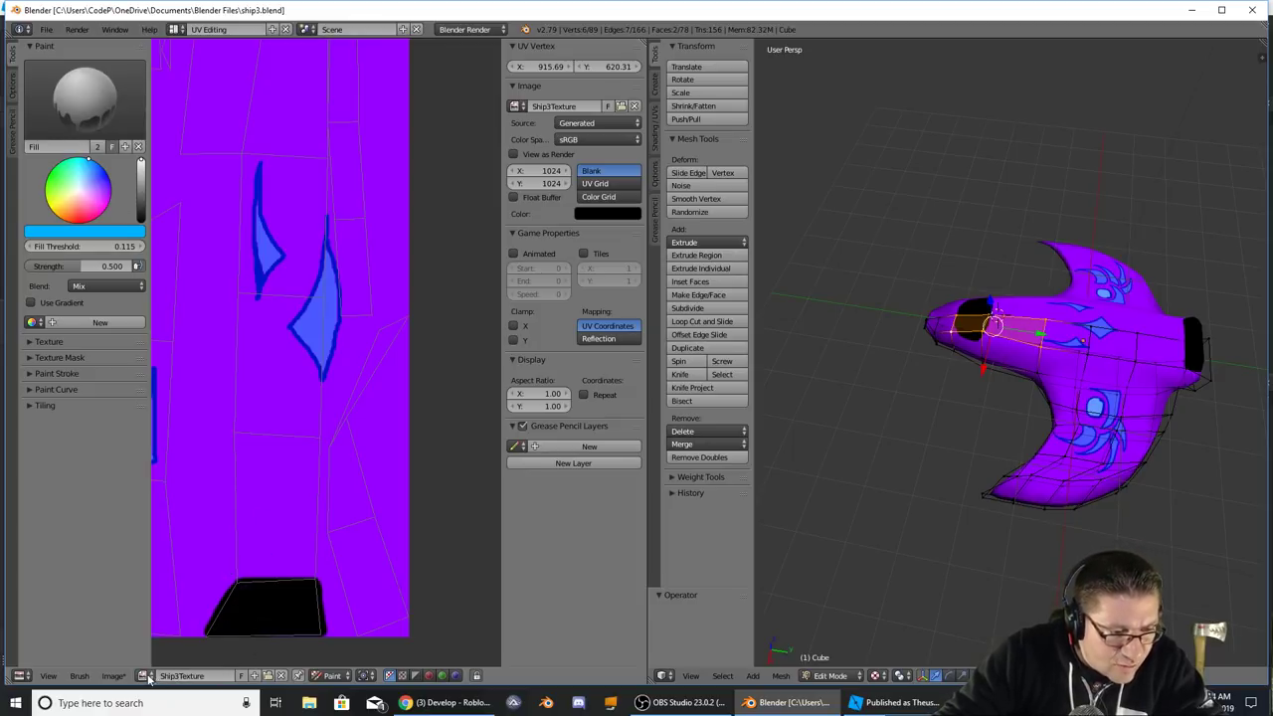
click(113, 676)
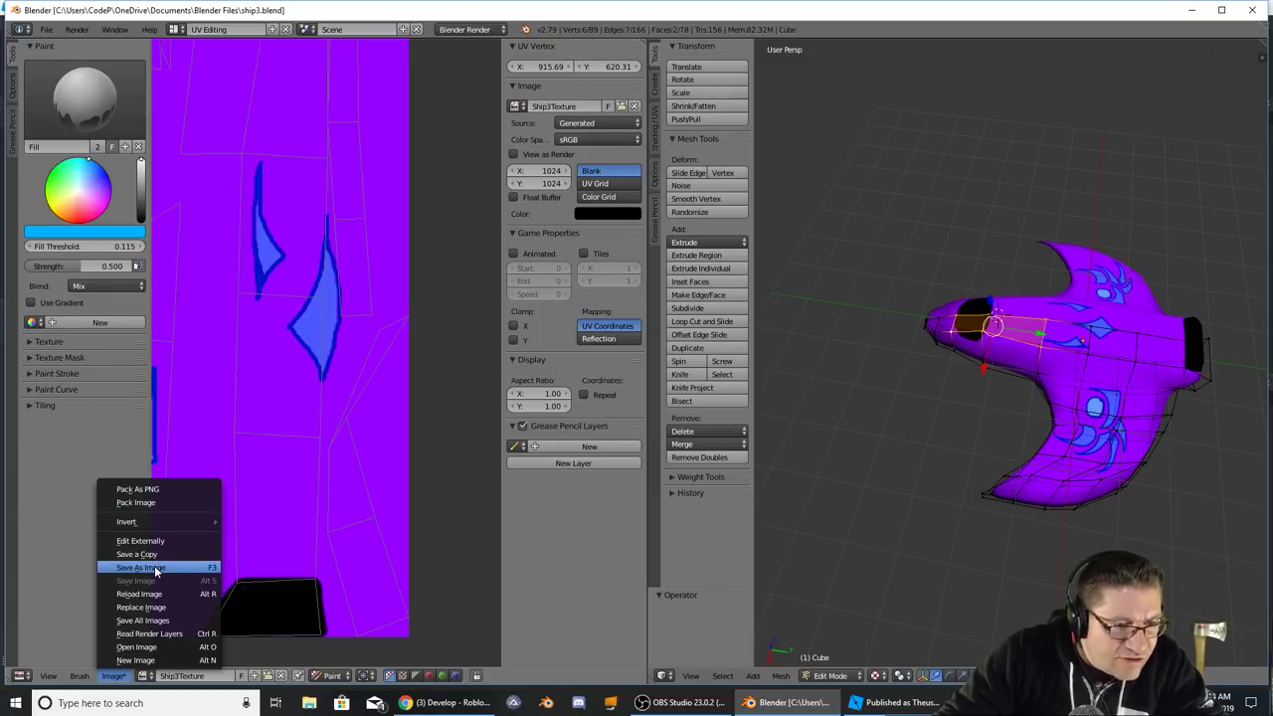
click(154, 565)
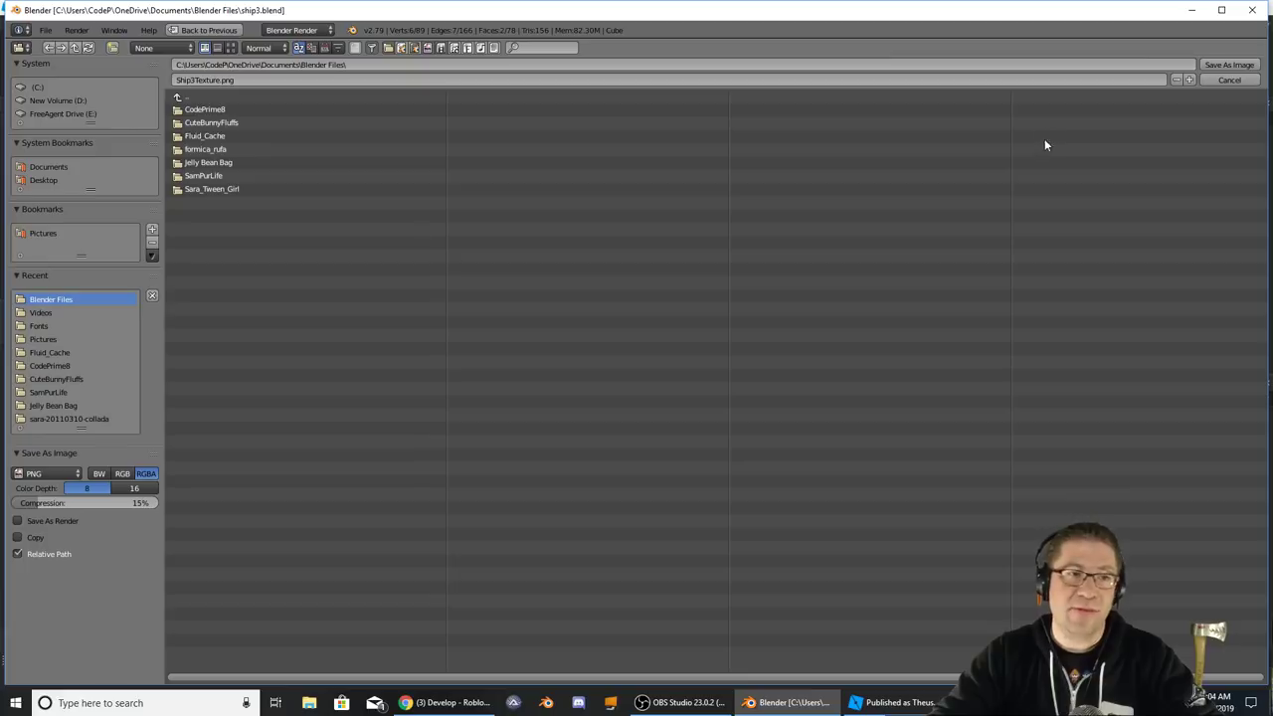
click(1229, 66)
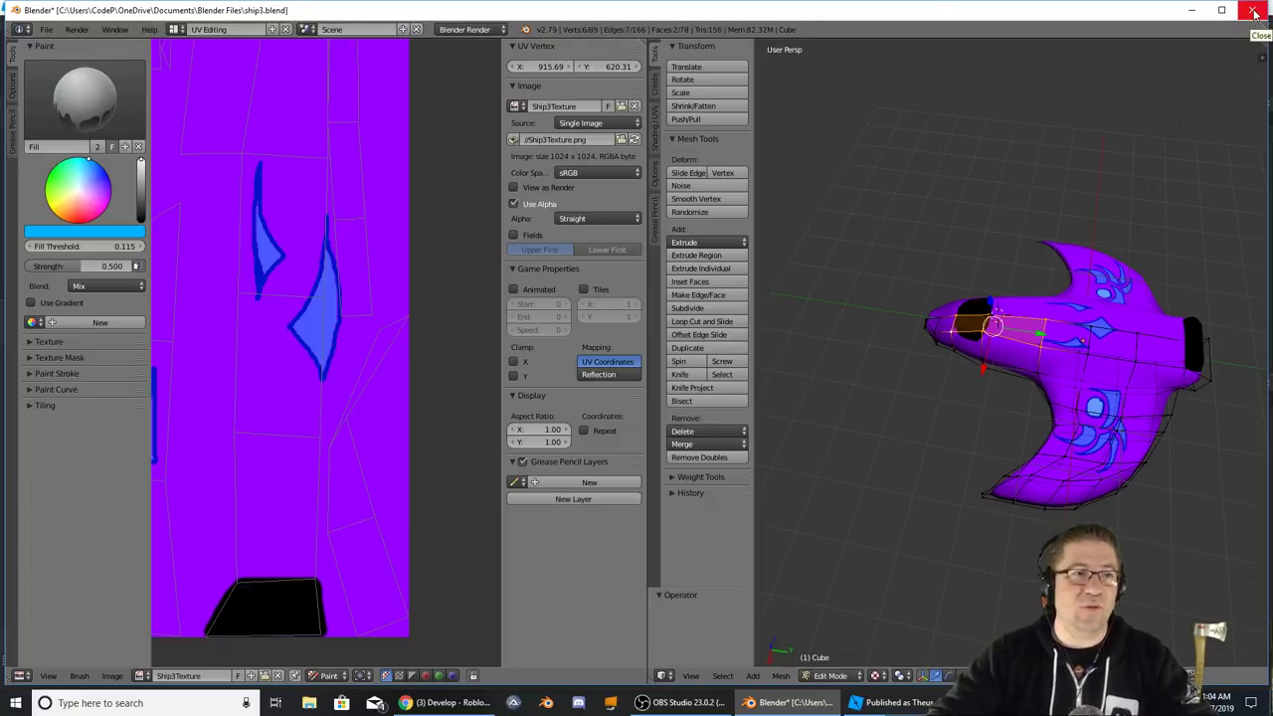
- Export the ship model as Wavefront file ship3.obj to the Blender Files folder
click(46, 30)
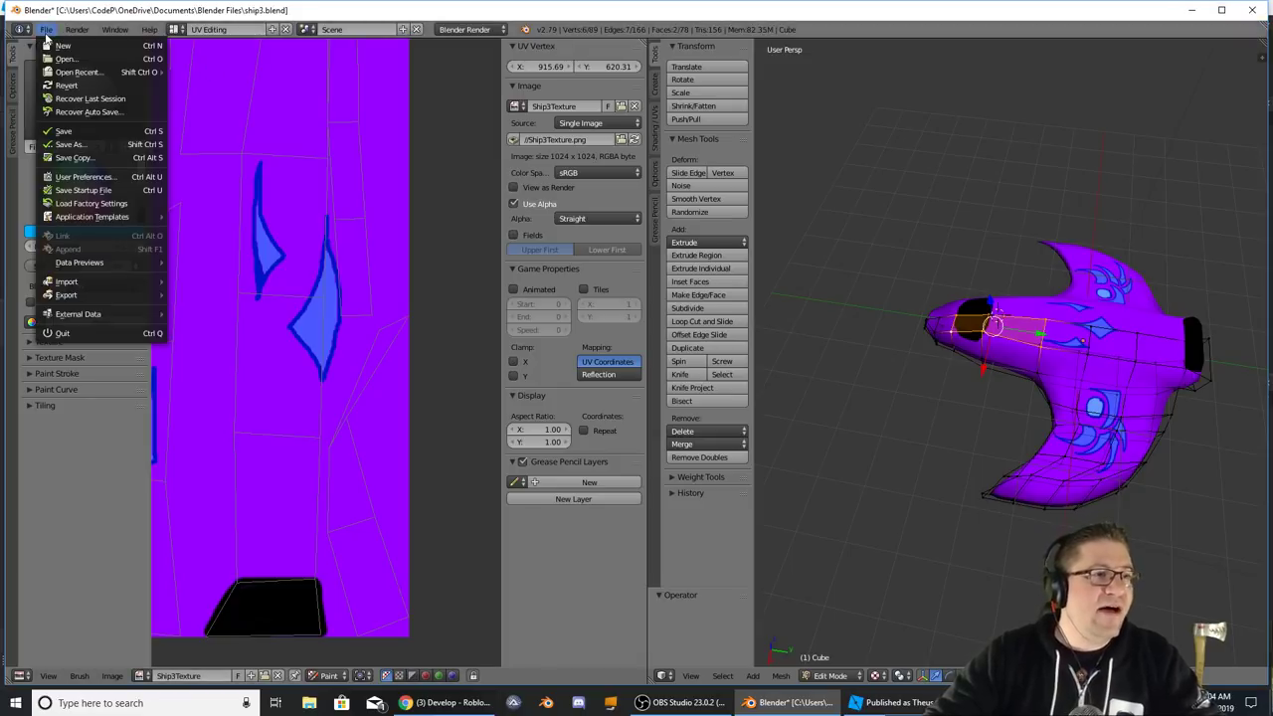
mouse_move(95, 296)
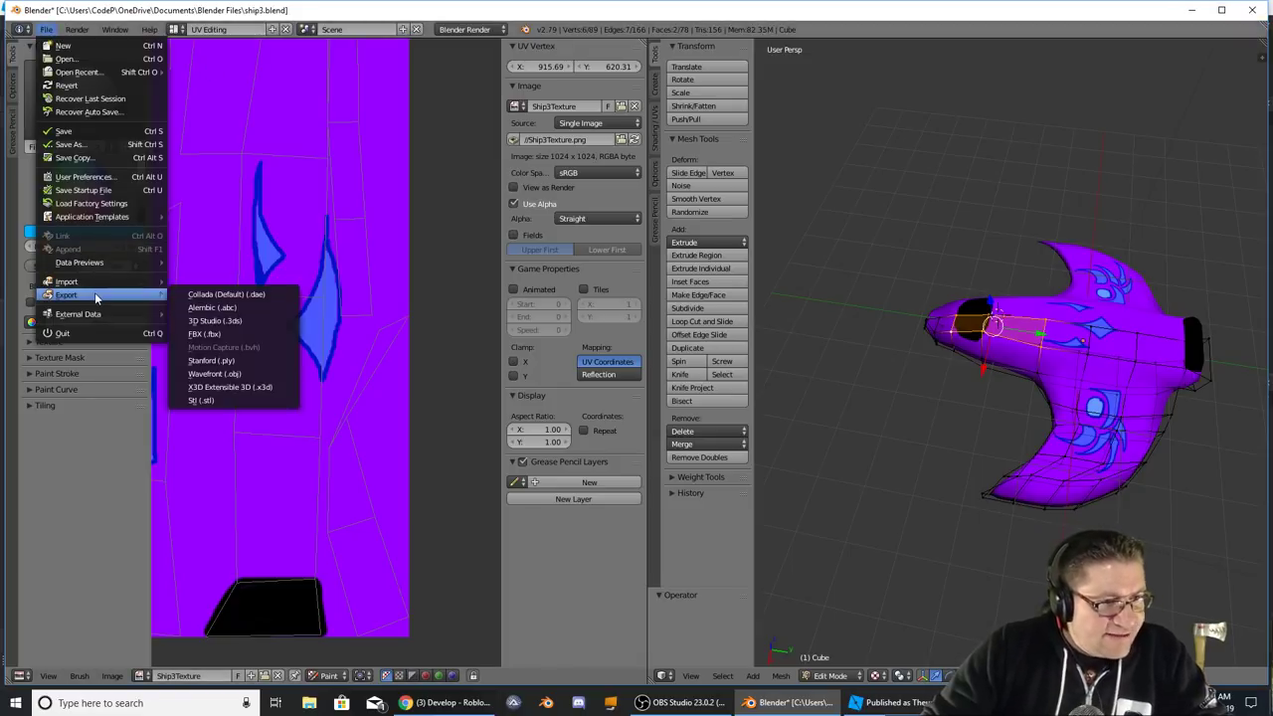
click(221, 376)
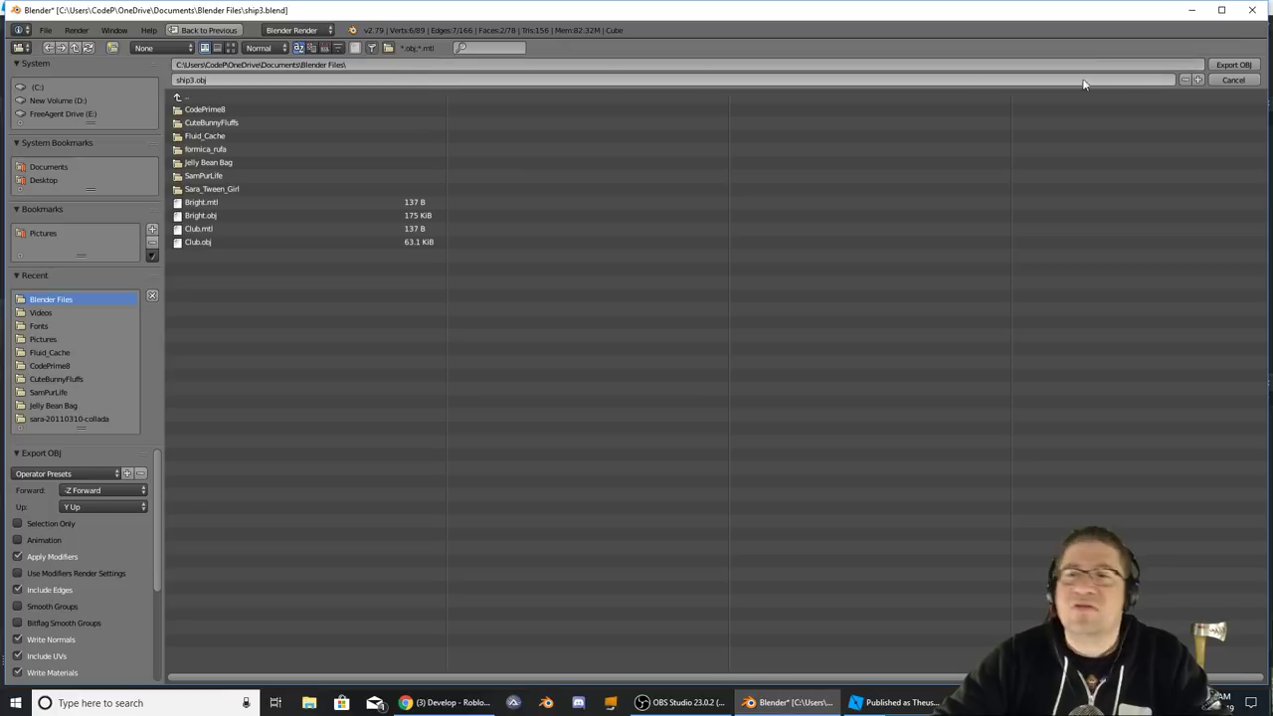
click(1230, 66)
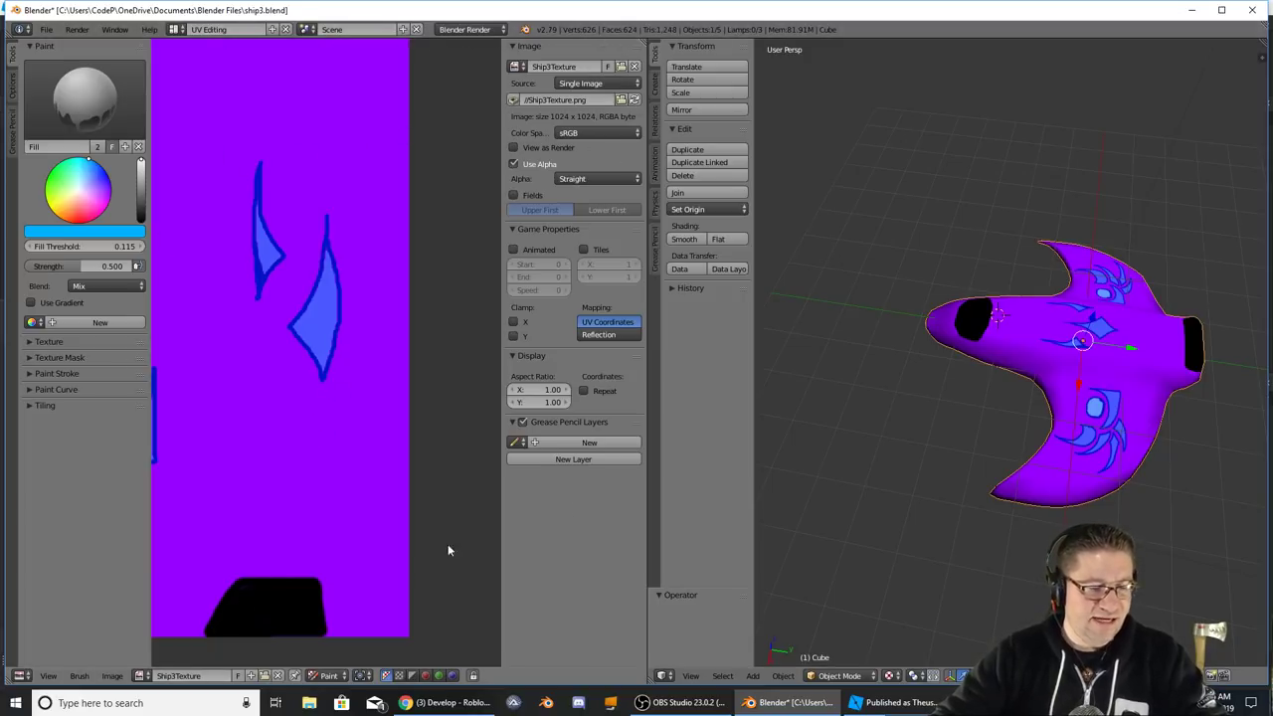
- Switch to Roblox Studio and move ship2 from ServerStorage into Workspace
click(1196, 10)
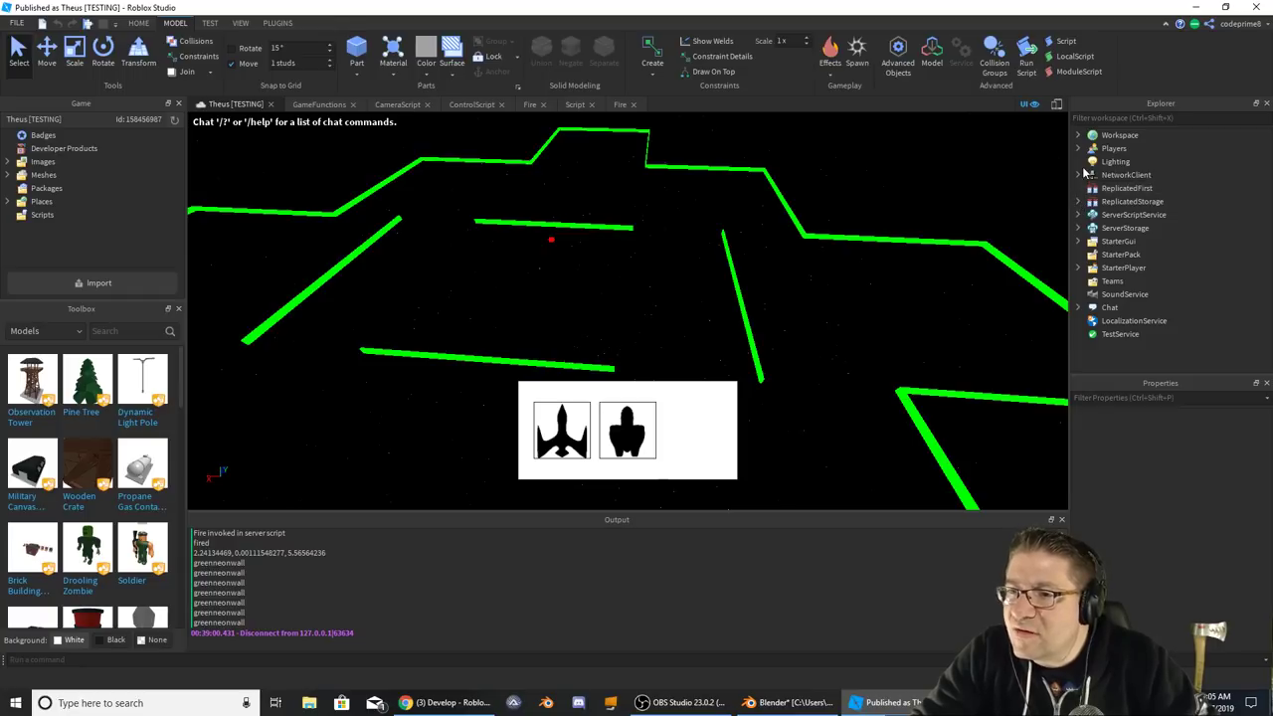
click(1079, 230)
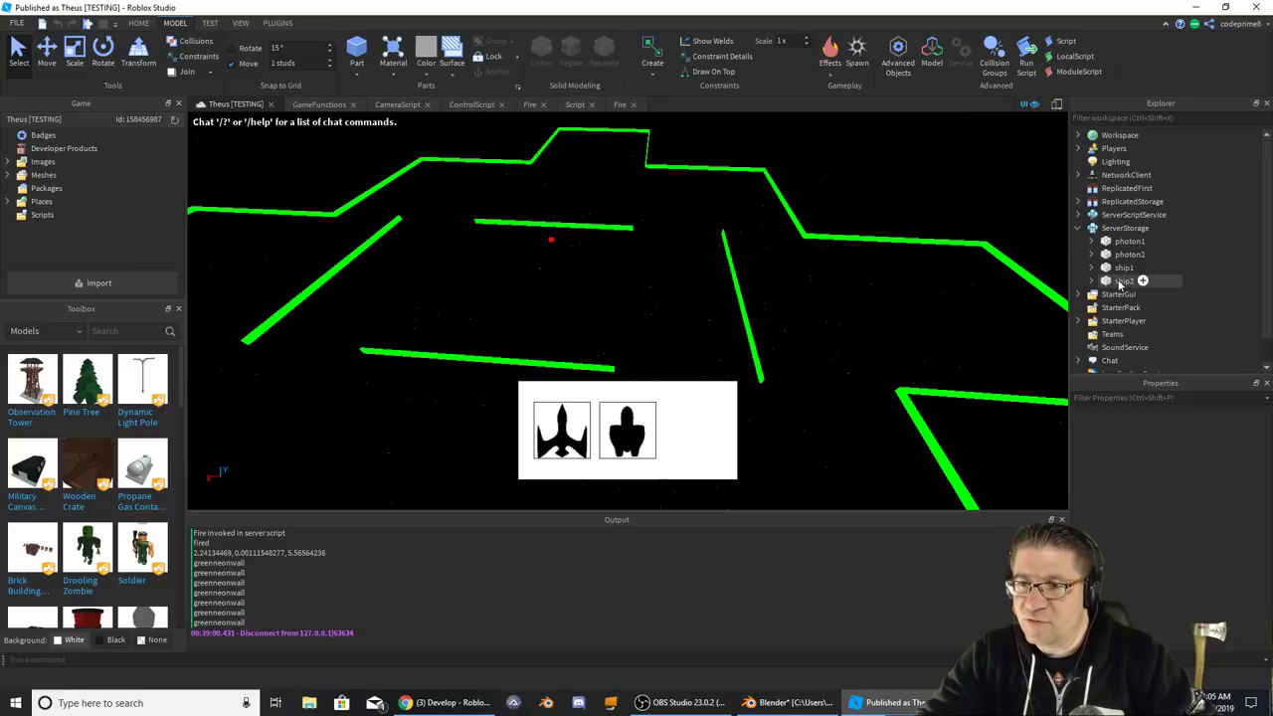
click(1120, 282)
drag(1121, 285, 1098, 137)
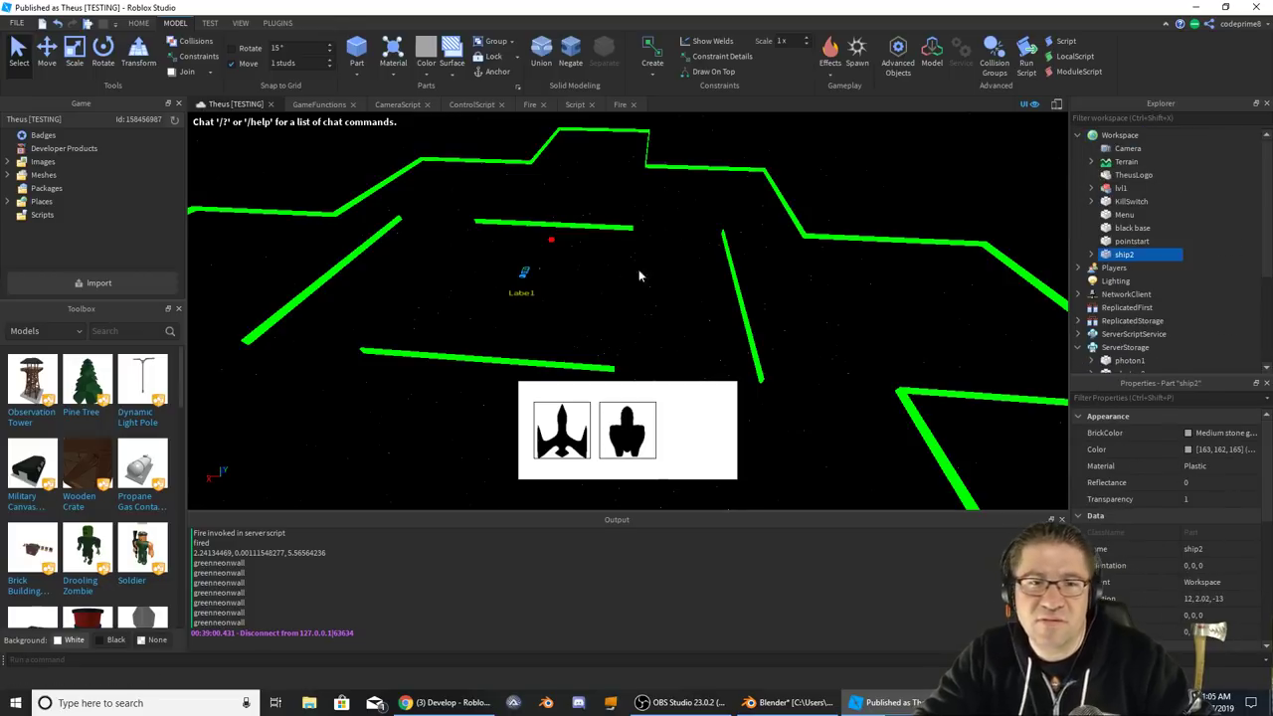
- Examine the ship2 model in the viewport from several angles, up close and from a distance
scroll(597, 275, up, 5)
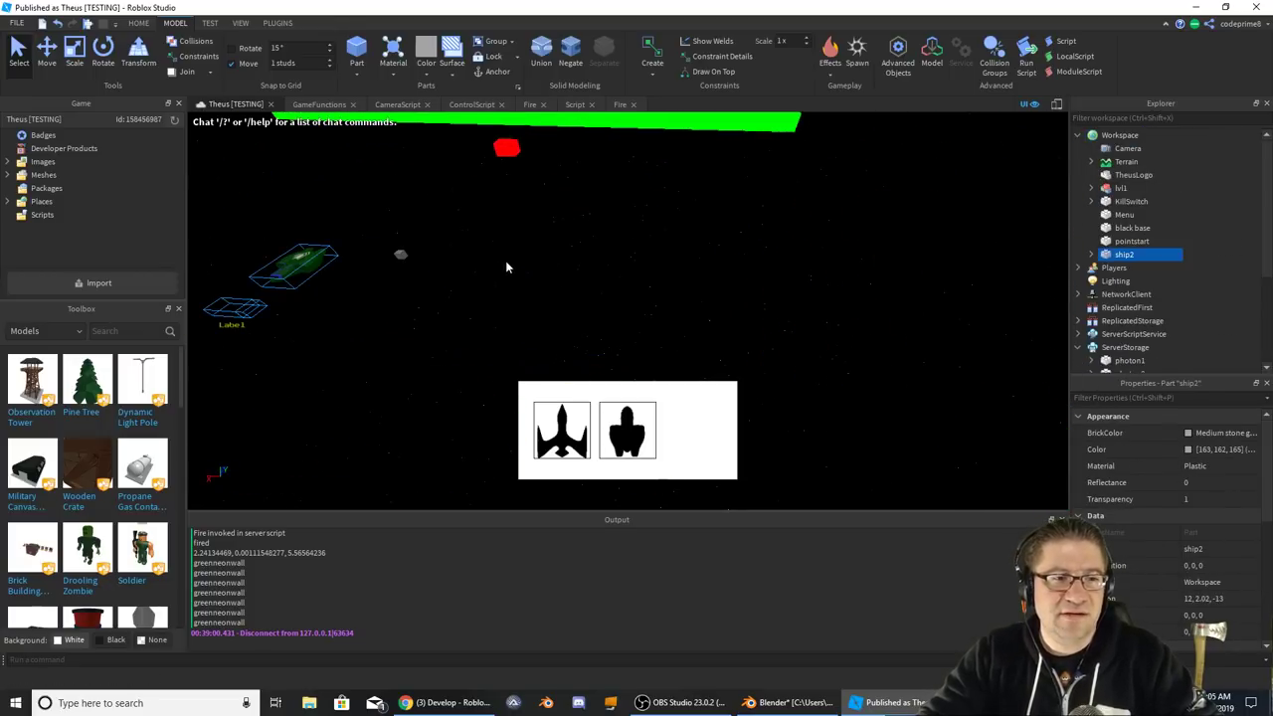
middle_drag(505, 267, 623, 264)
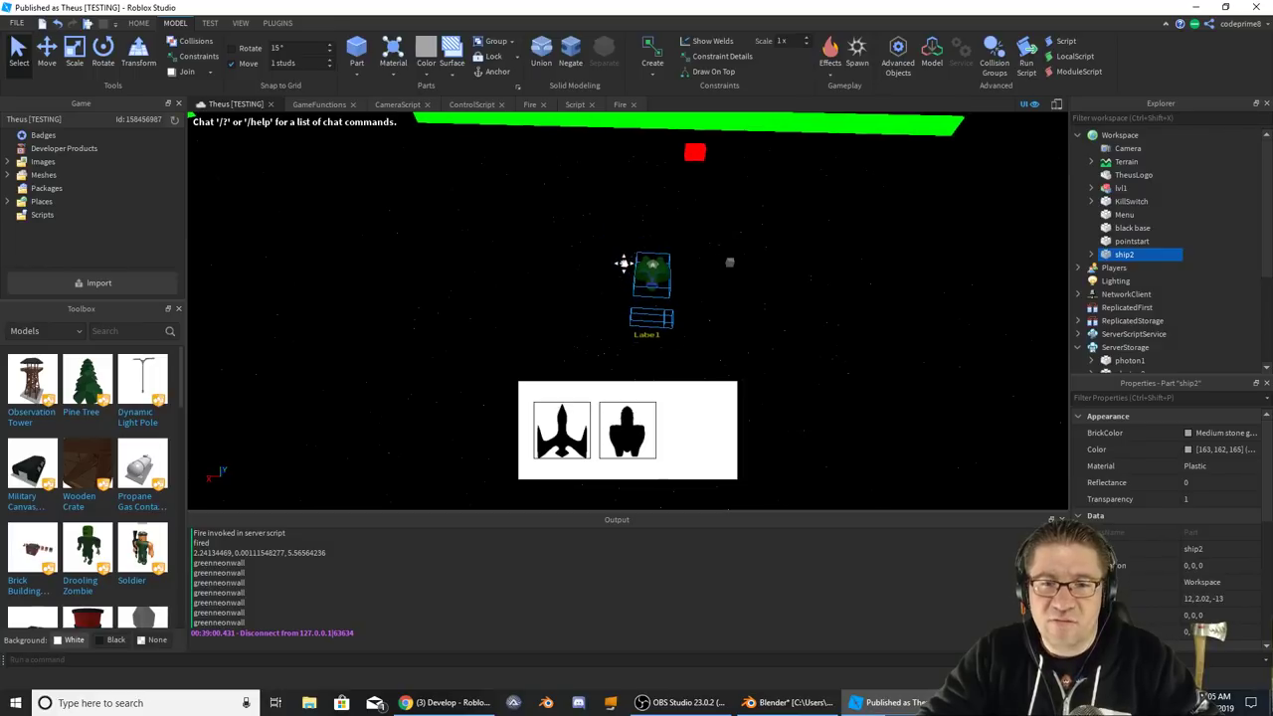
middle_drag(683, 303, 768, 298)
click(736, 288)
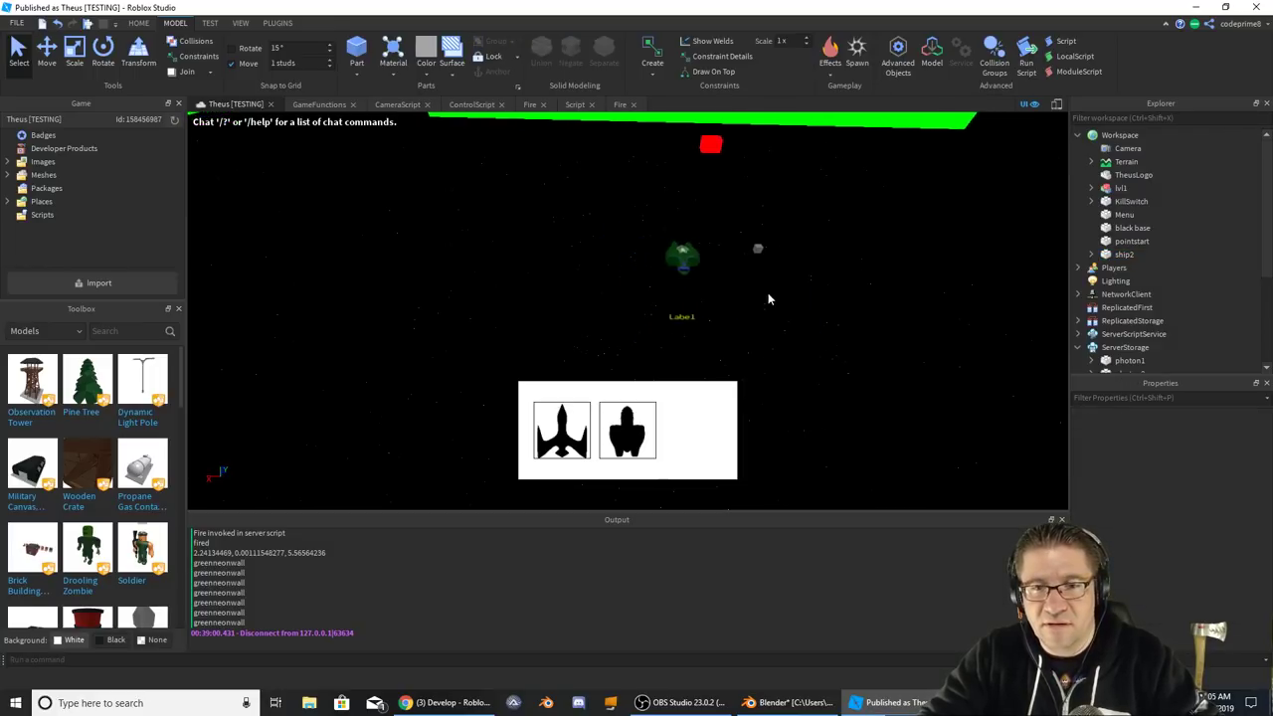
right_drag(766, 296, 766, 299)
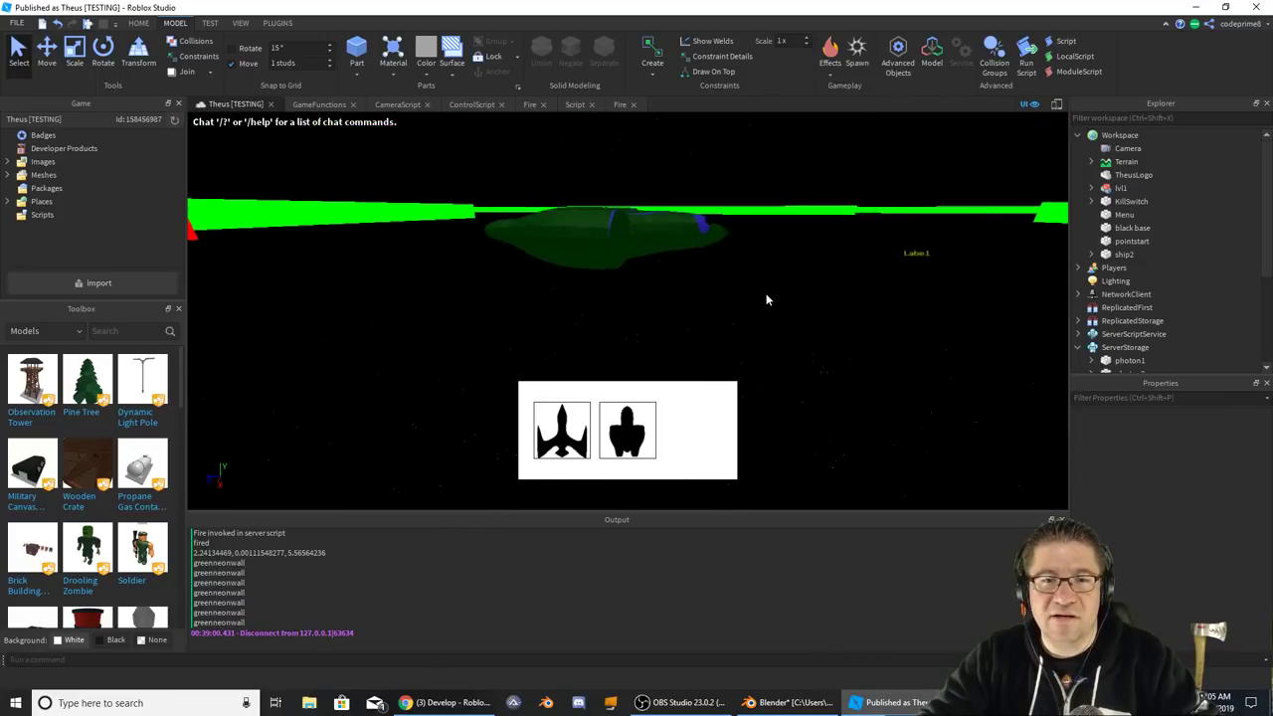
key(w)
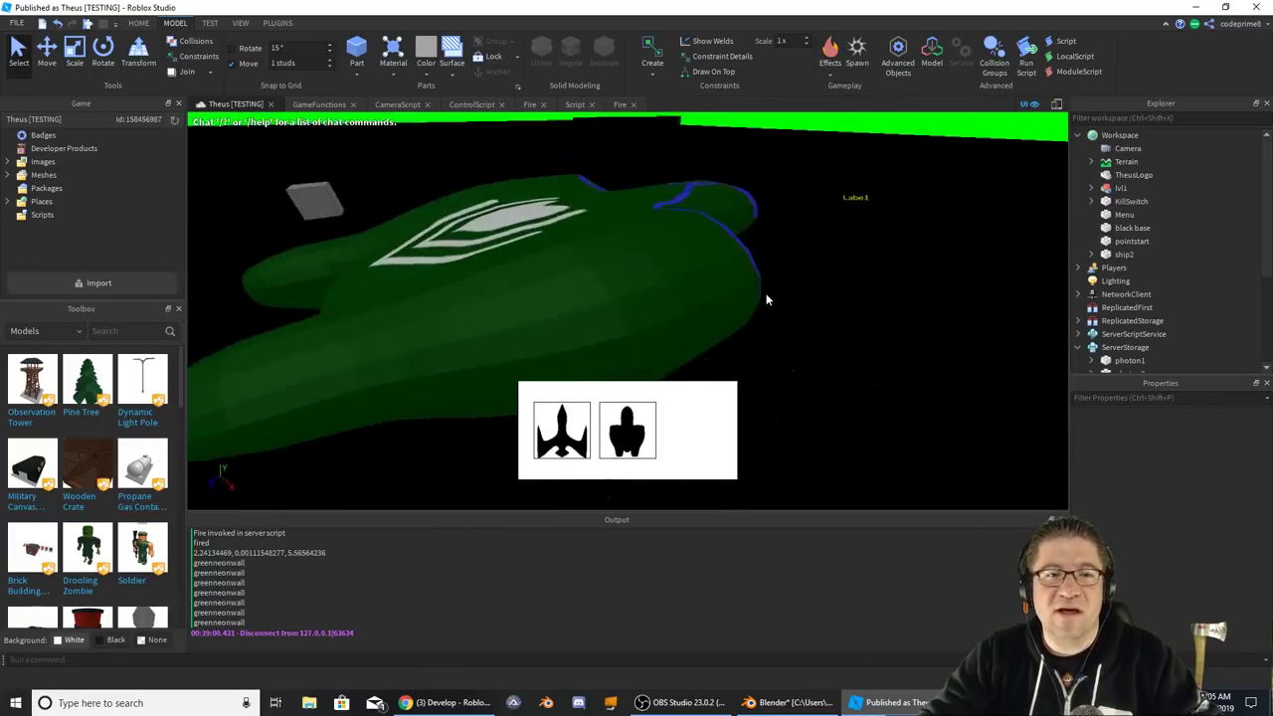
scroll(766, 298, down, 5)
click(766, 298)
key(f)
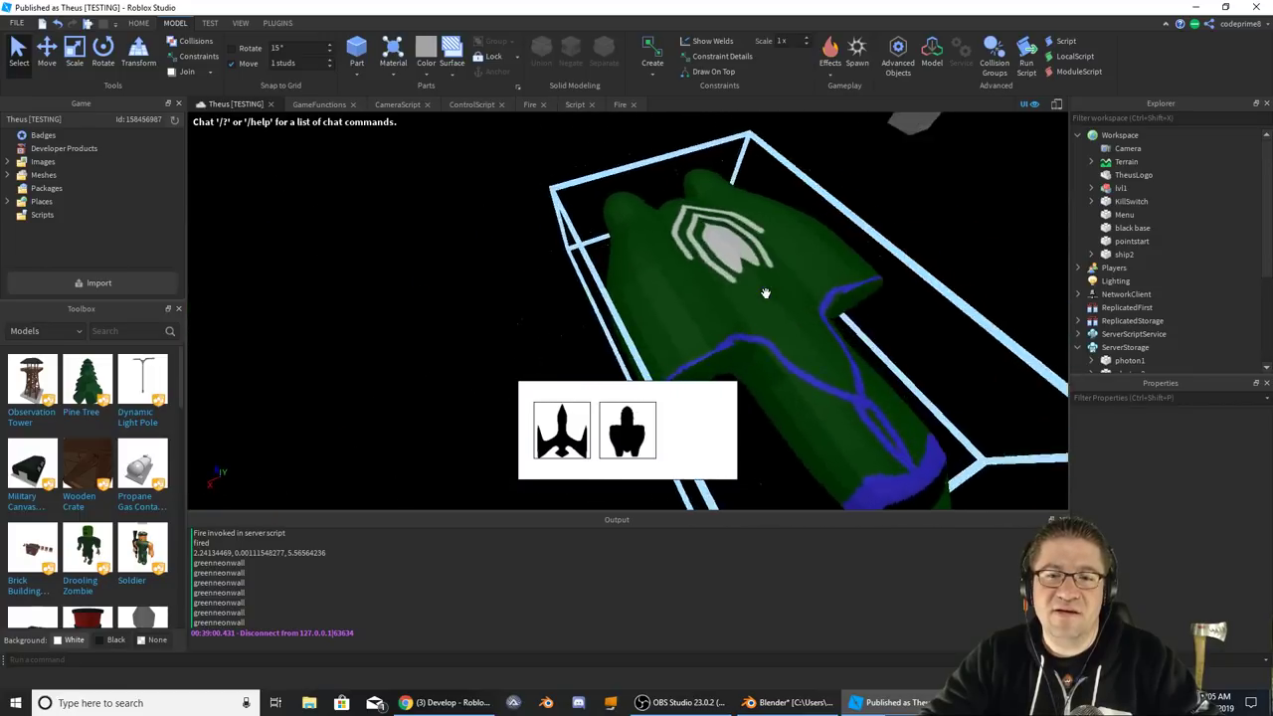
right_drag(766, 293, 777, 319)
scroll(776, 314, up, 5)
scroll(776, 314, down, 5)
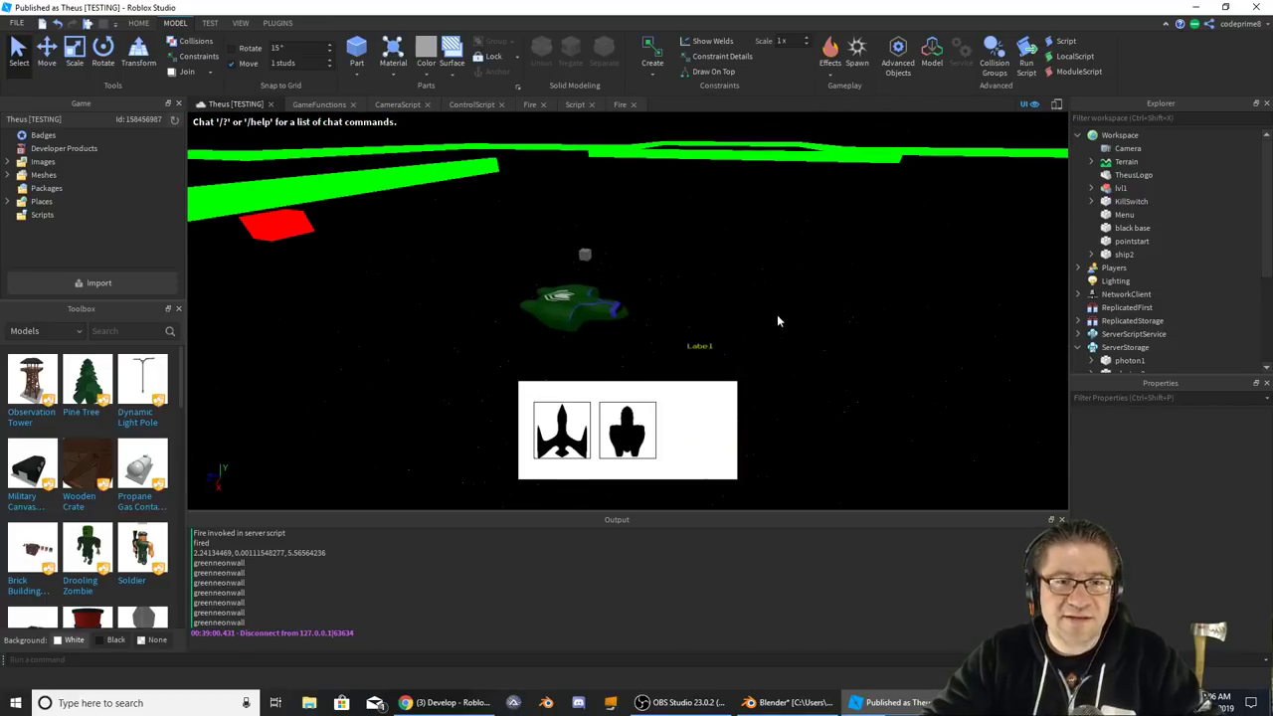
right_click(1109, 135)
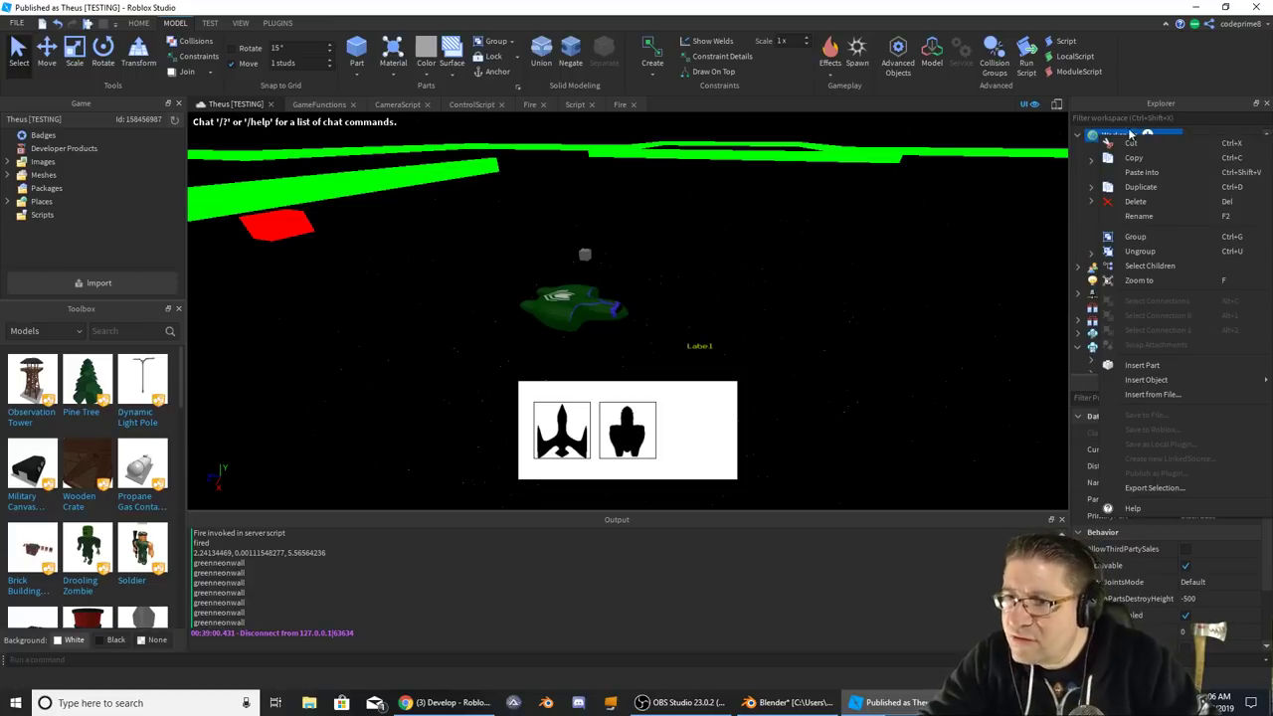
click(1150, 75)
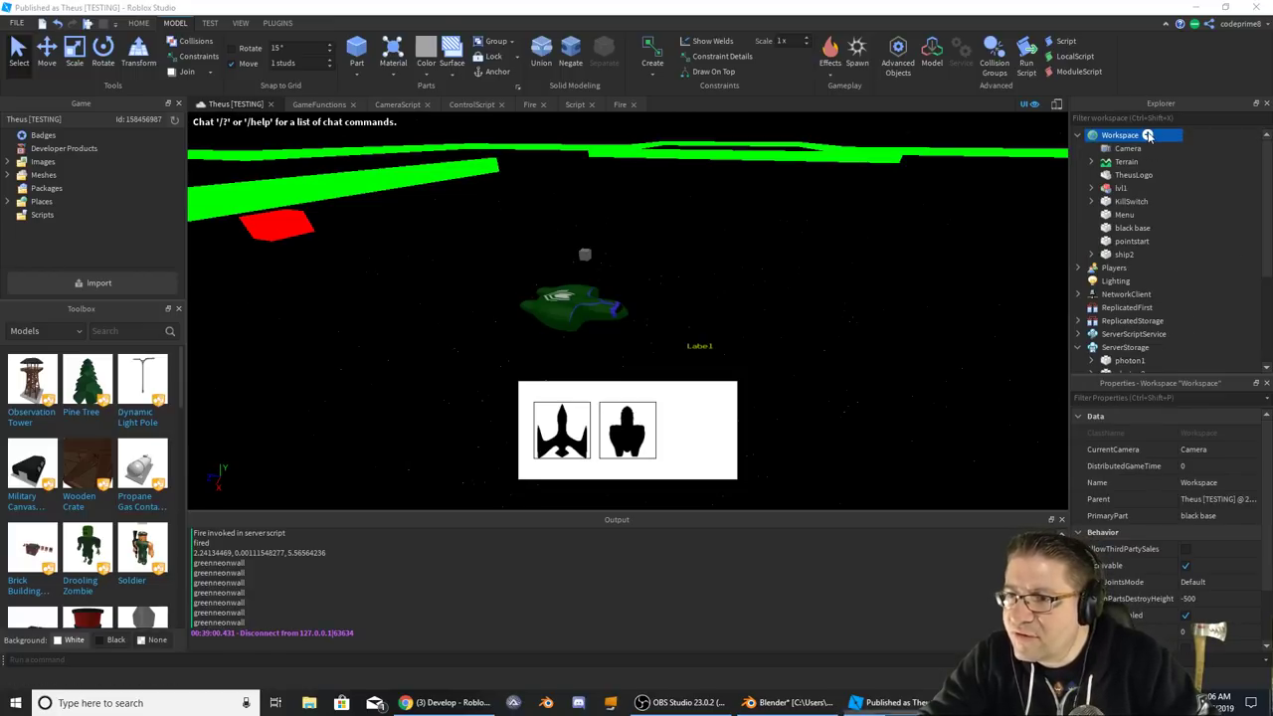
click(1148, 134)
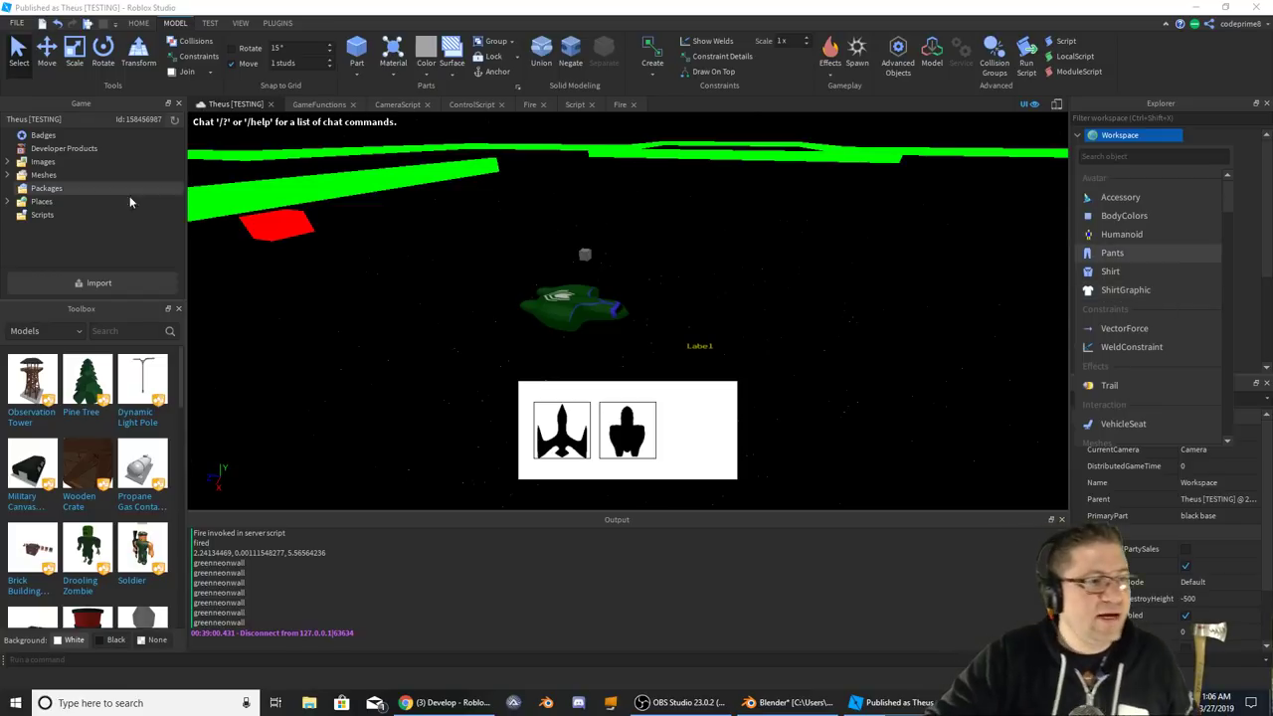
click(111, 271)
- Import ship3.obj from Documents > Blender Files into the game's assets, applying the preset mesh import options
click(107, 282)
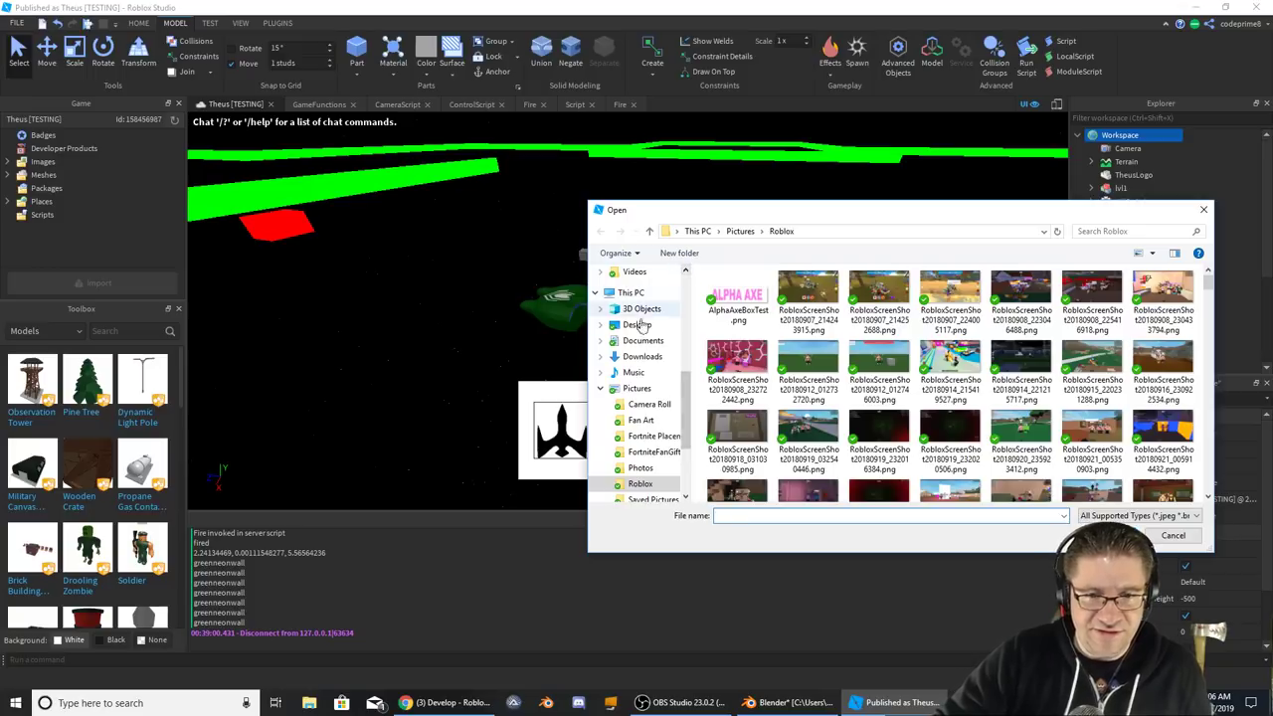
scroll(641, 393, down, 1)
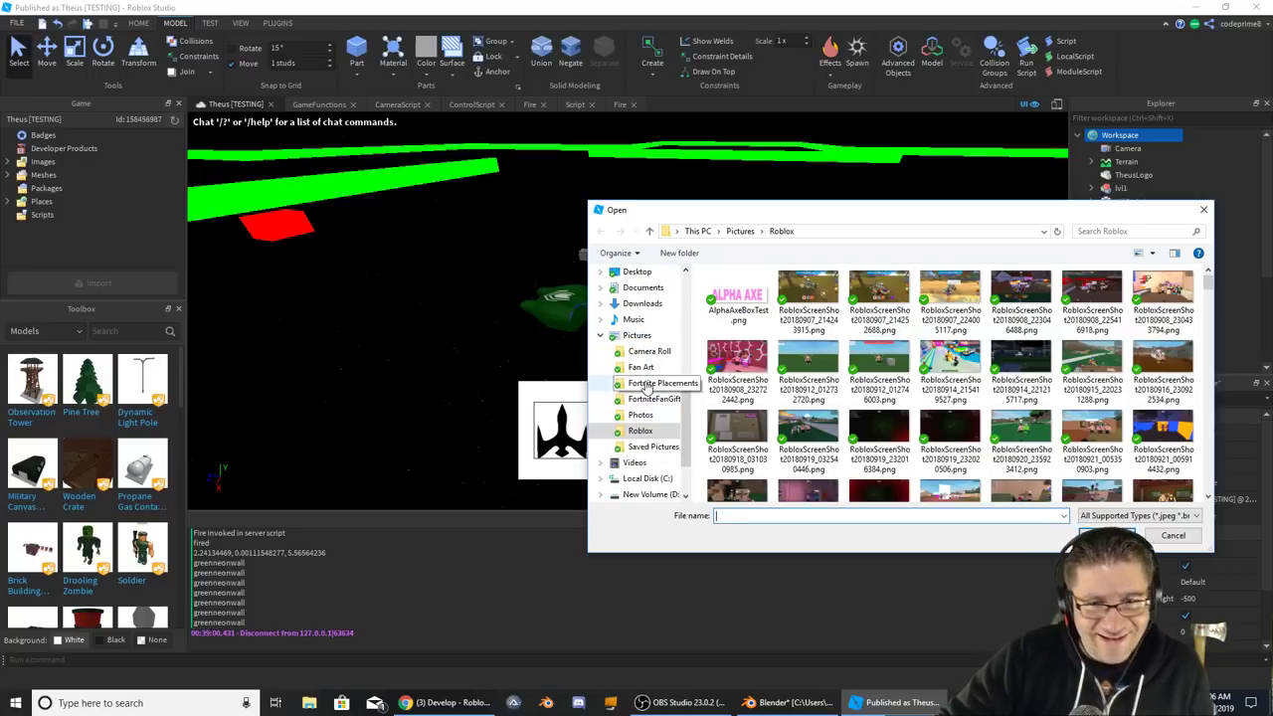
click(642, 324)
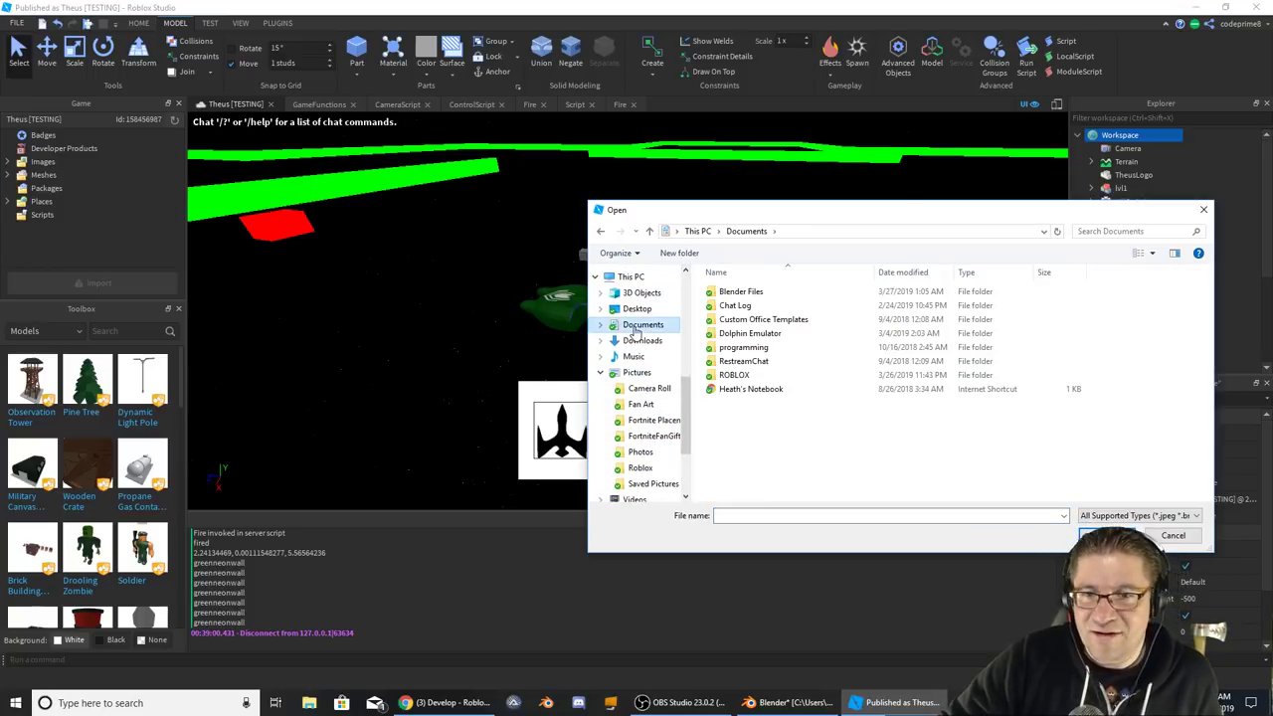
double_click(741, 293)
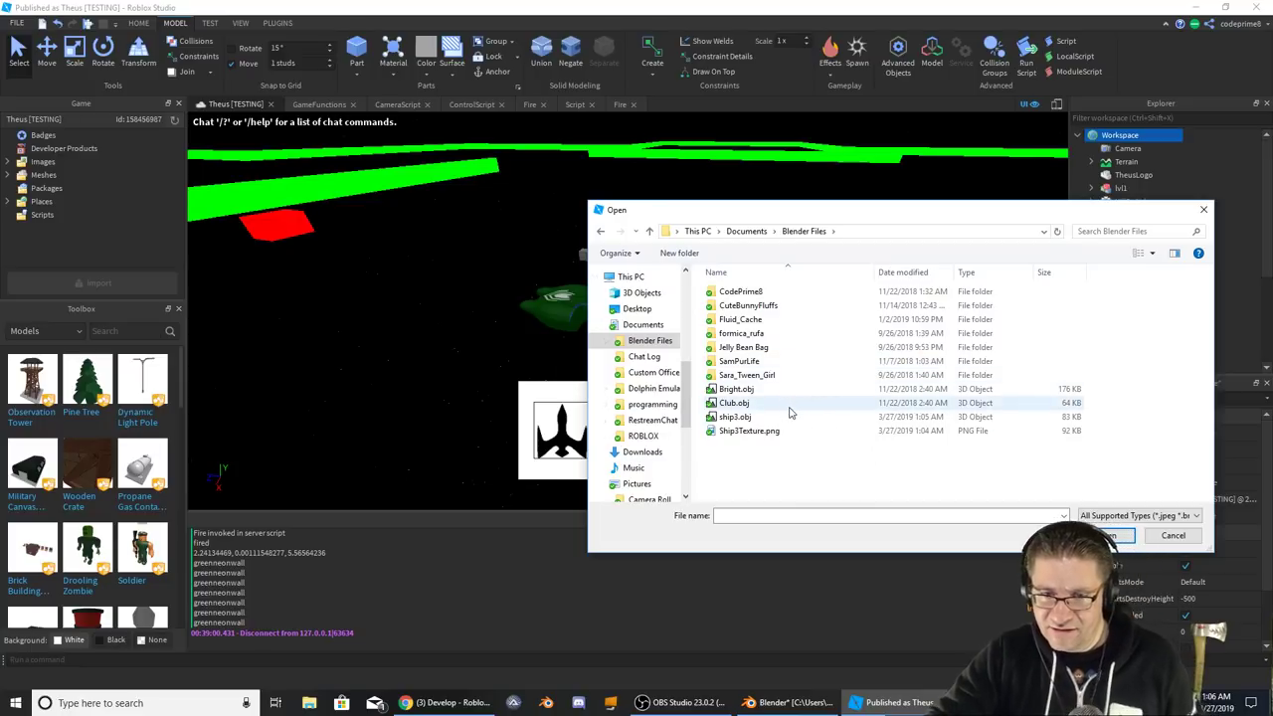
click(741, 418)
click(1106, 535)
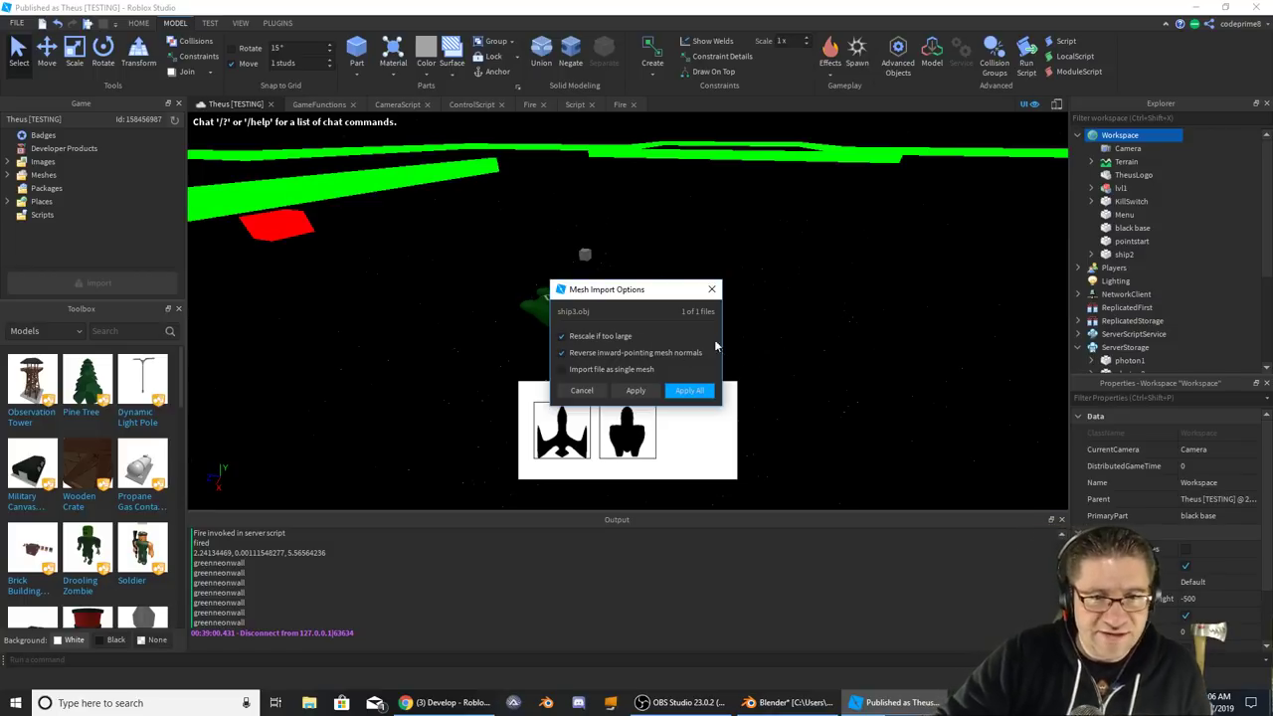
click(687, 393)
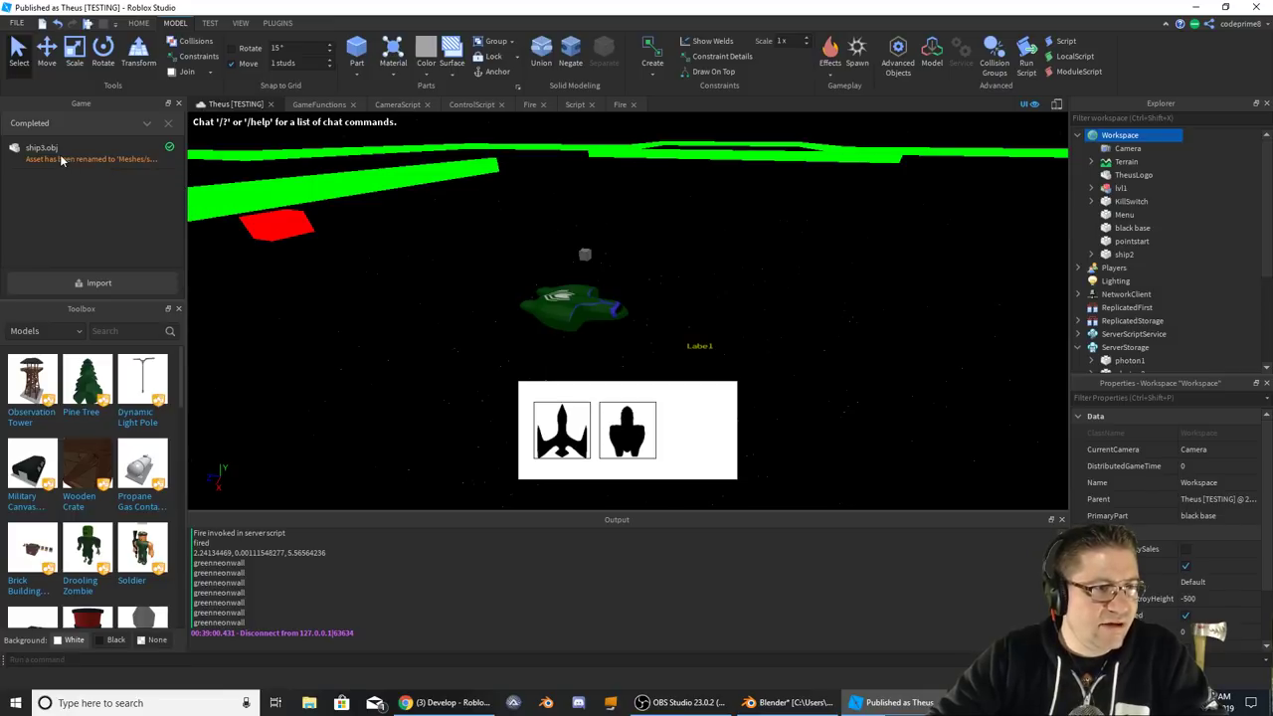
- Insert a MeshPart into Workspace, searching the object list for "mesh"
right_click(1118, 136)
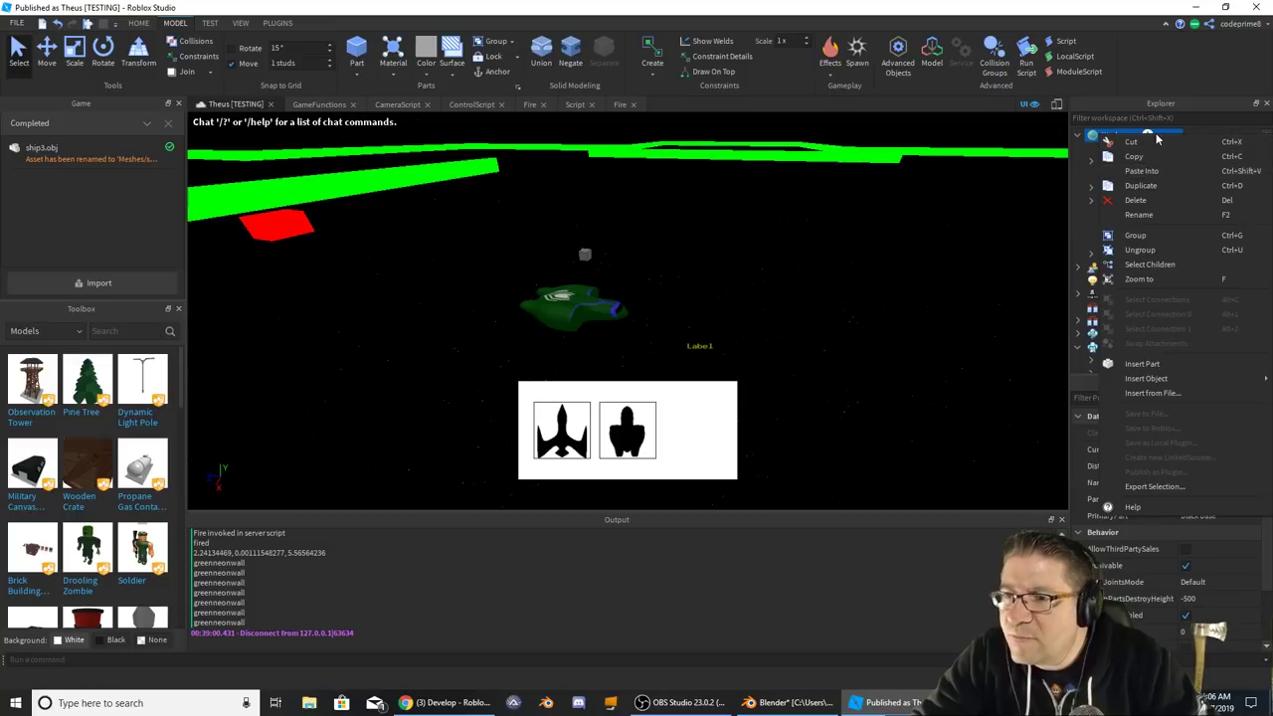
click(1164, 136)
click(1148, 135)
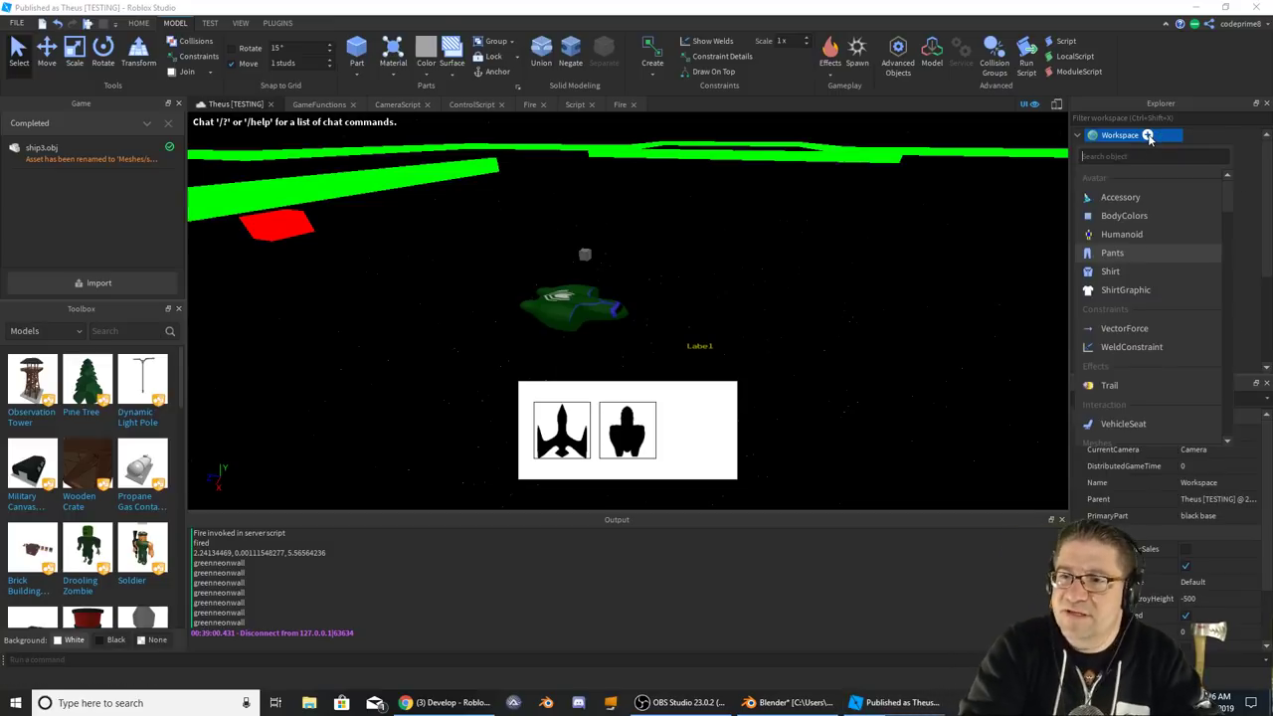
text(mesh)
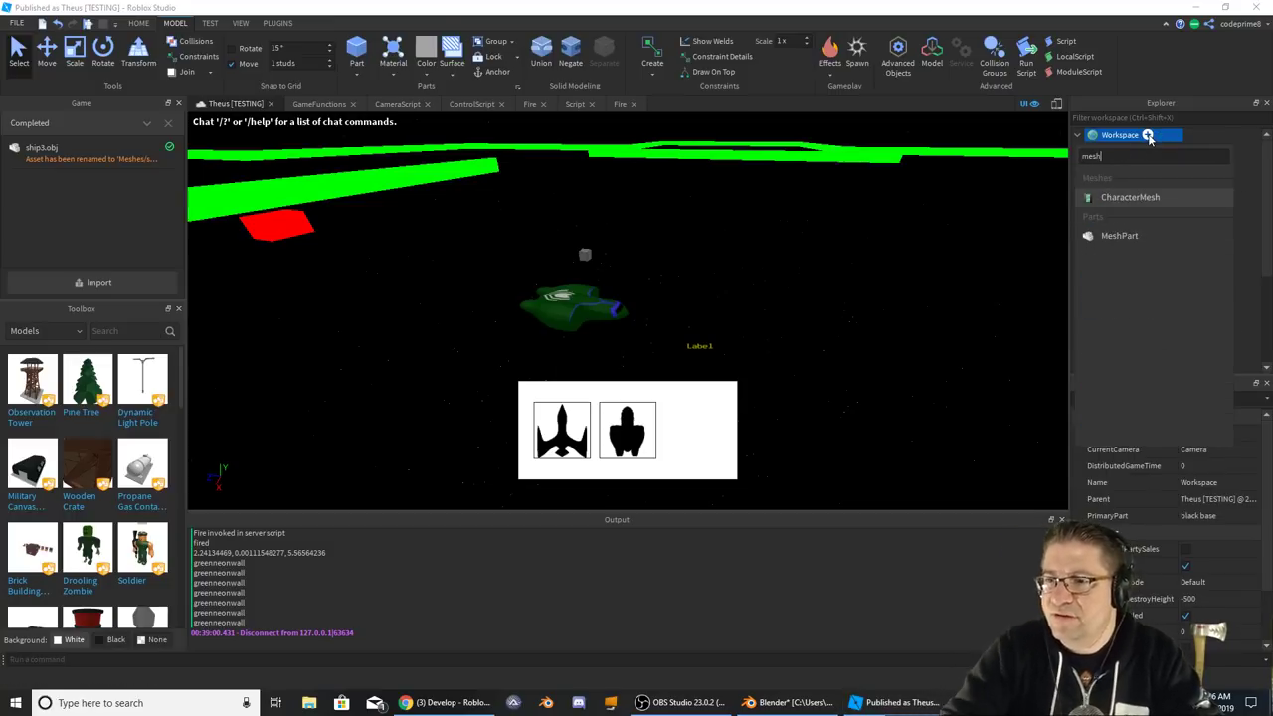
click(1114, 237)
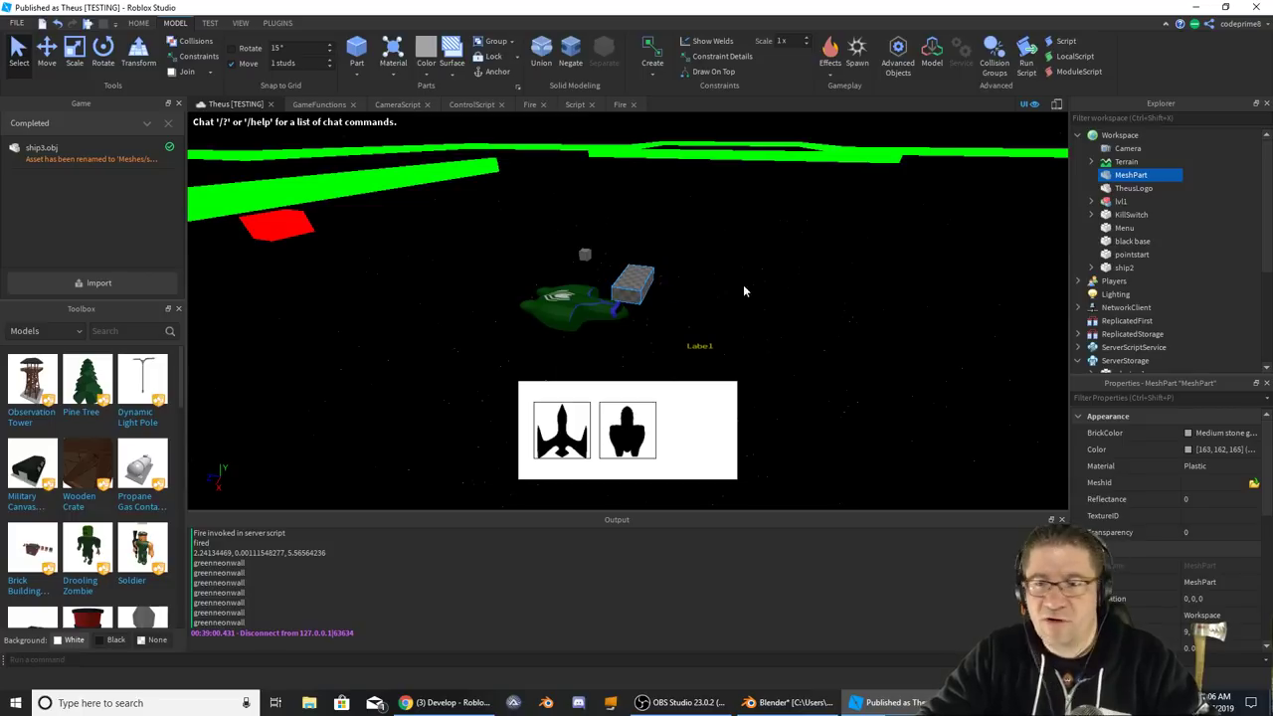
- Load ship3.obj from Documents > Blender Files as the new MeshPart's mesh, moving it to the location stored in the file
click(1251, 483)
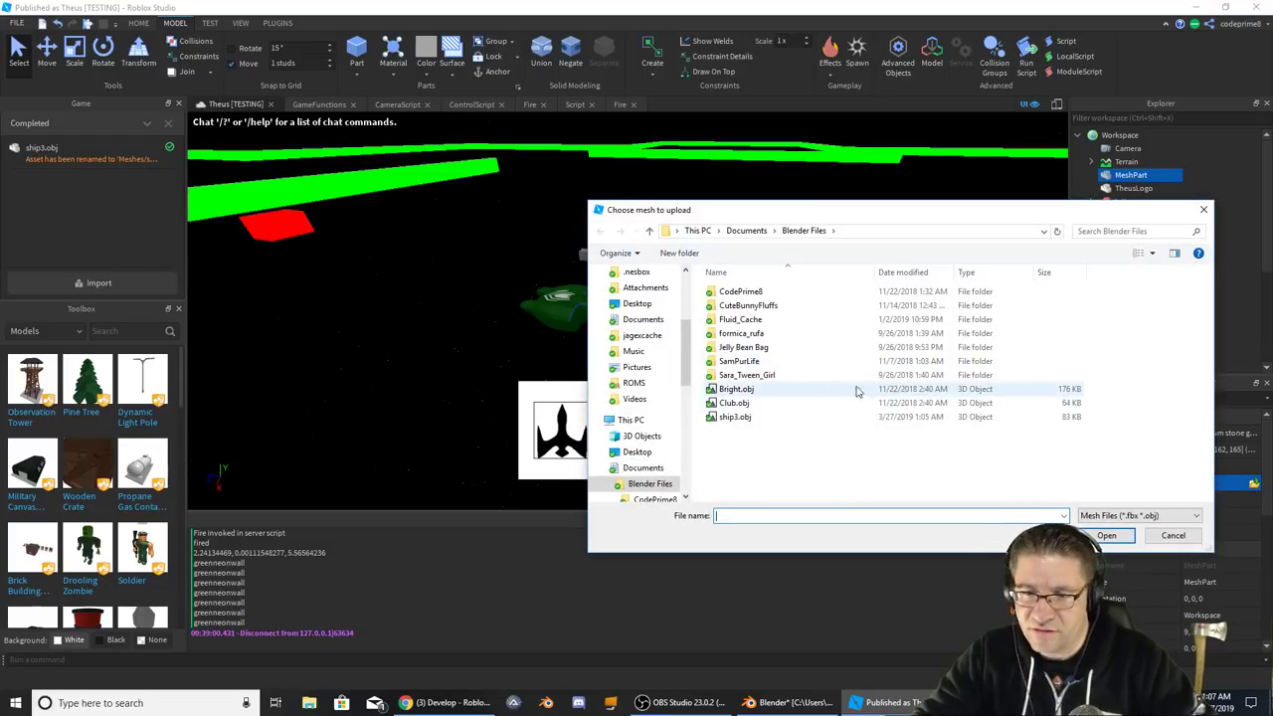
click(1173, 536)
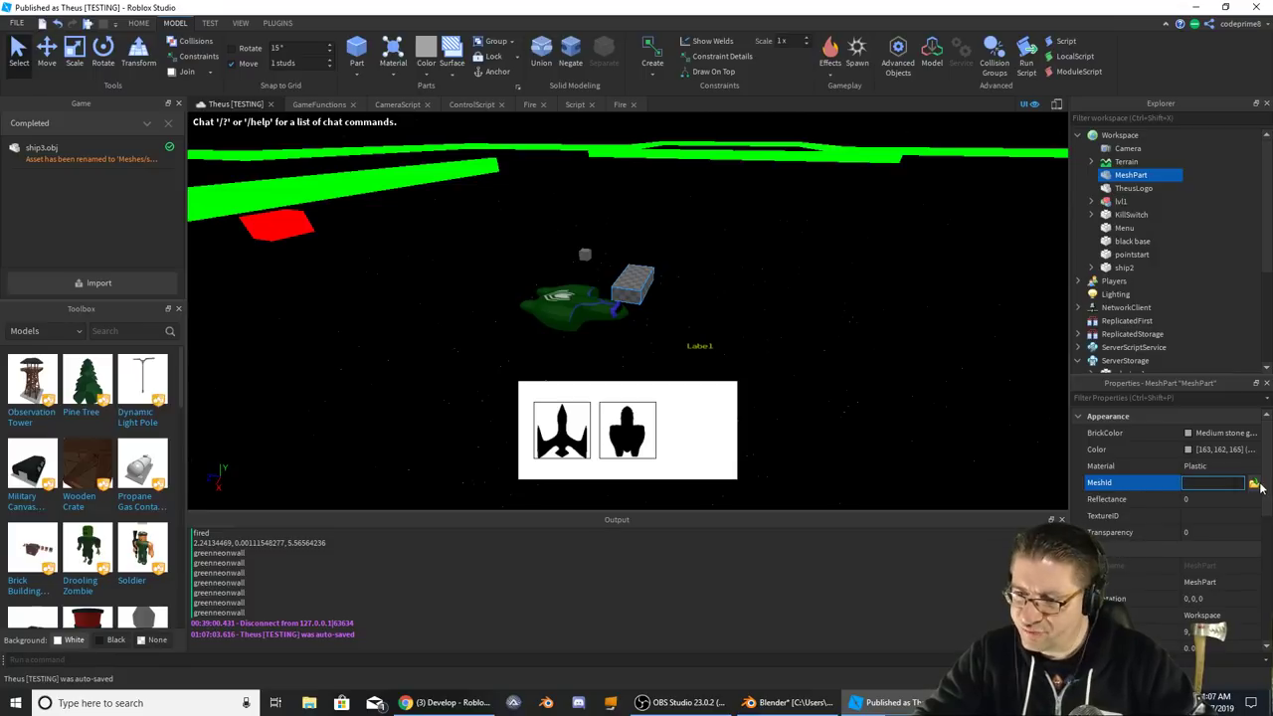
click(1256, 485)
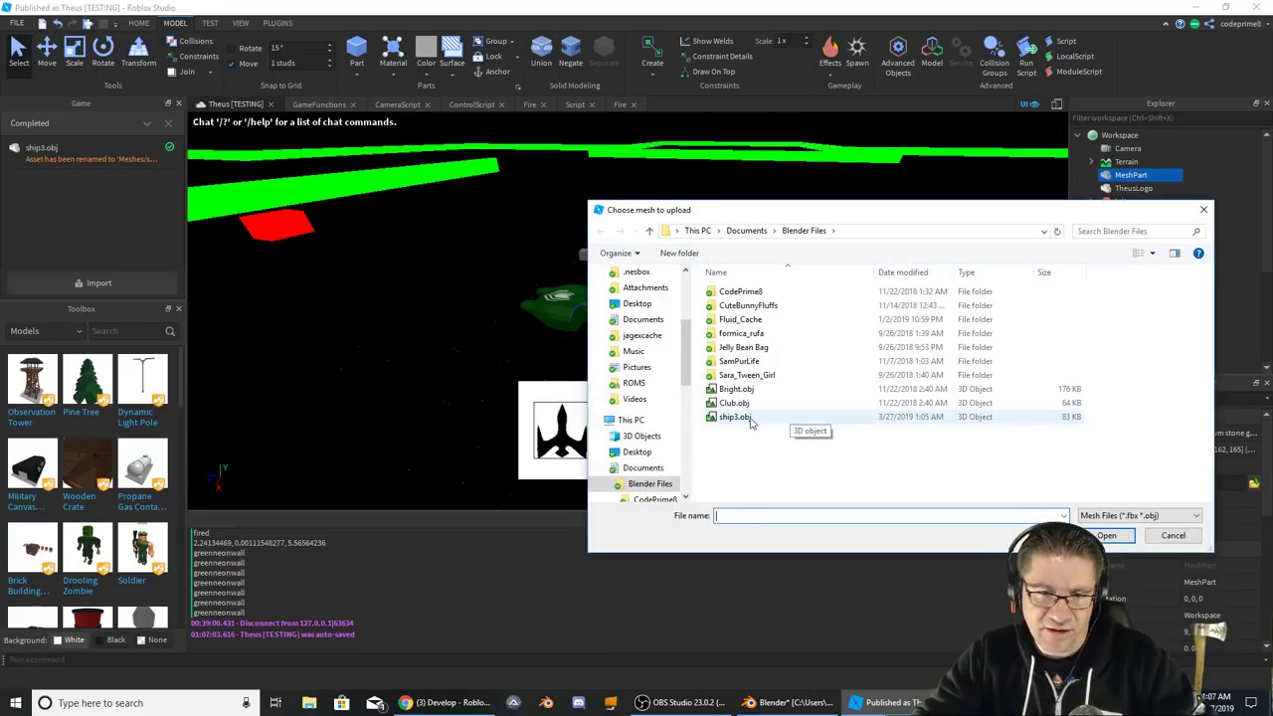
click(748, 418)
click(1106, 535)
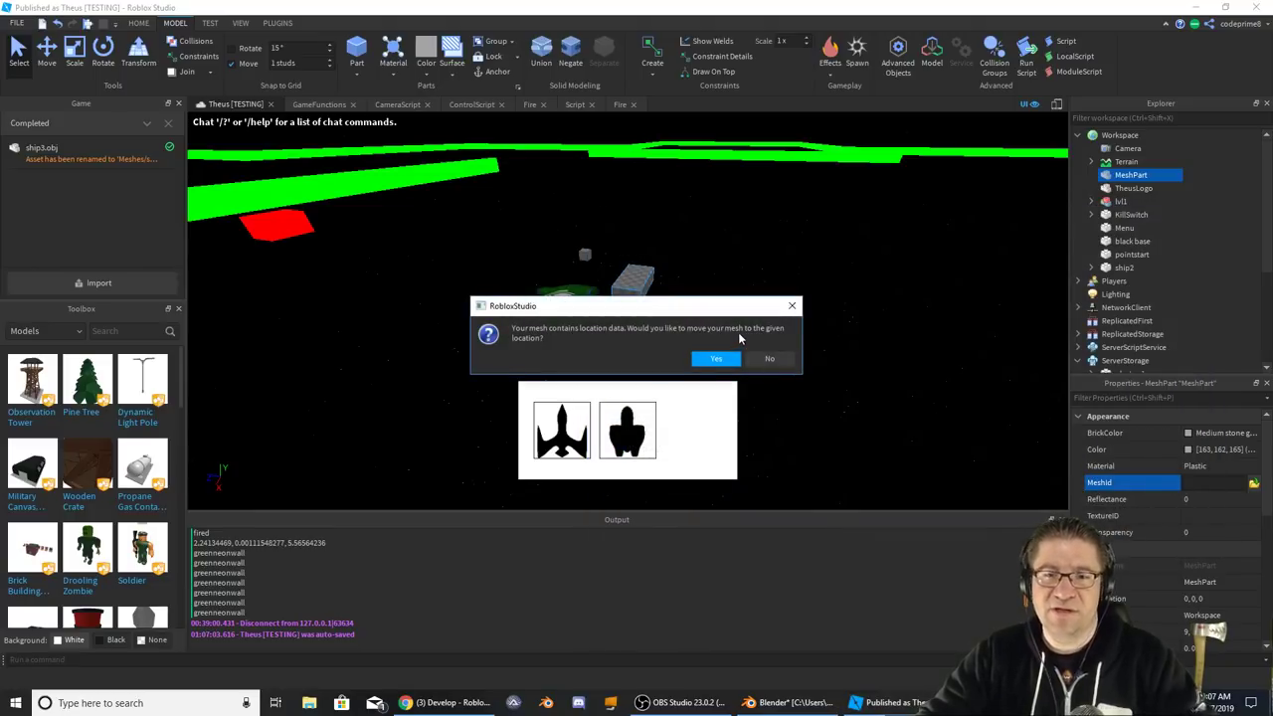
click(716, 358)
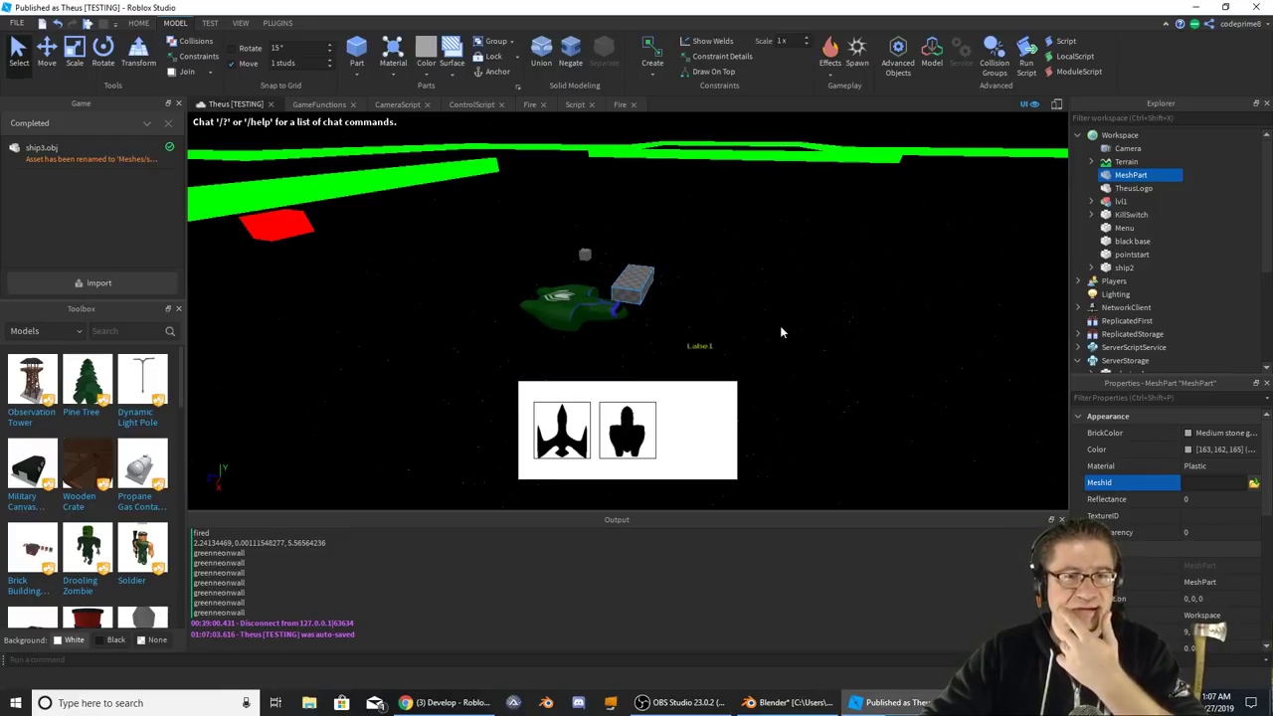
- Examine the imported purple ship and its texture up close and from several angles, comparing it with the green ship2
right_drag(803, 318, 814, 309)
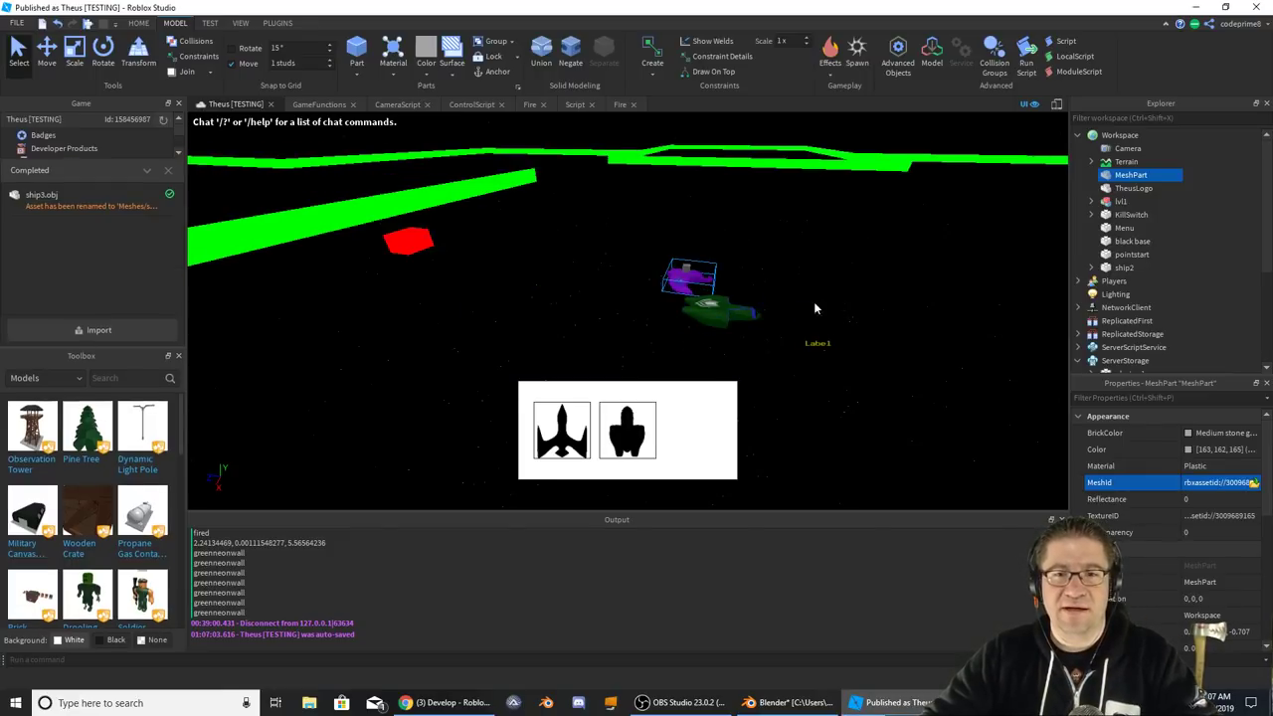
key(f)
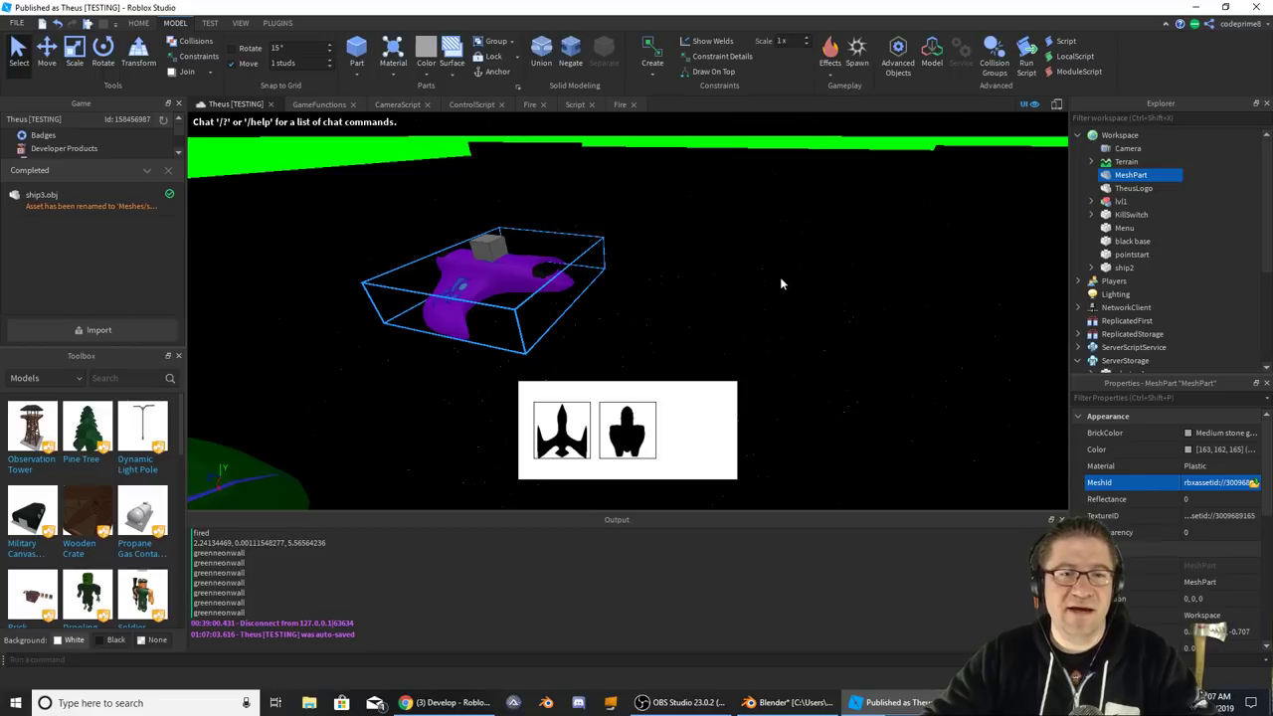
right_drag(754, 295, 719, 312)
key(w)
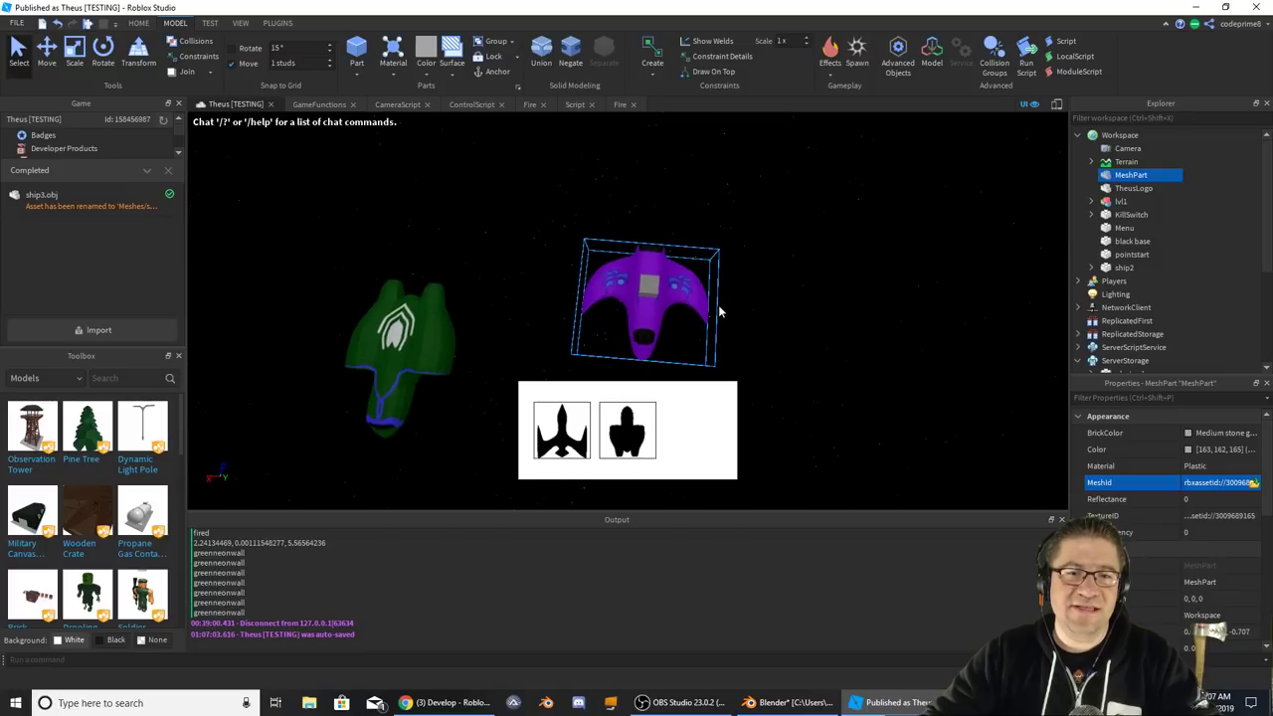
key(s)
key(a)
key(w)
key(s)
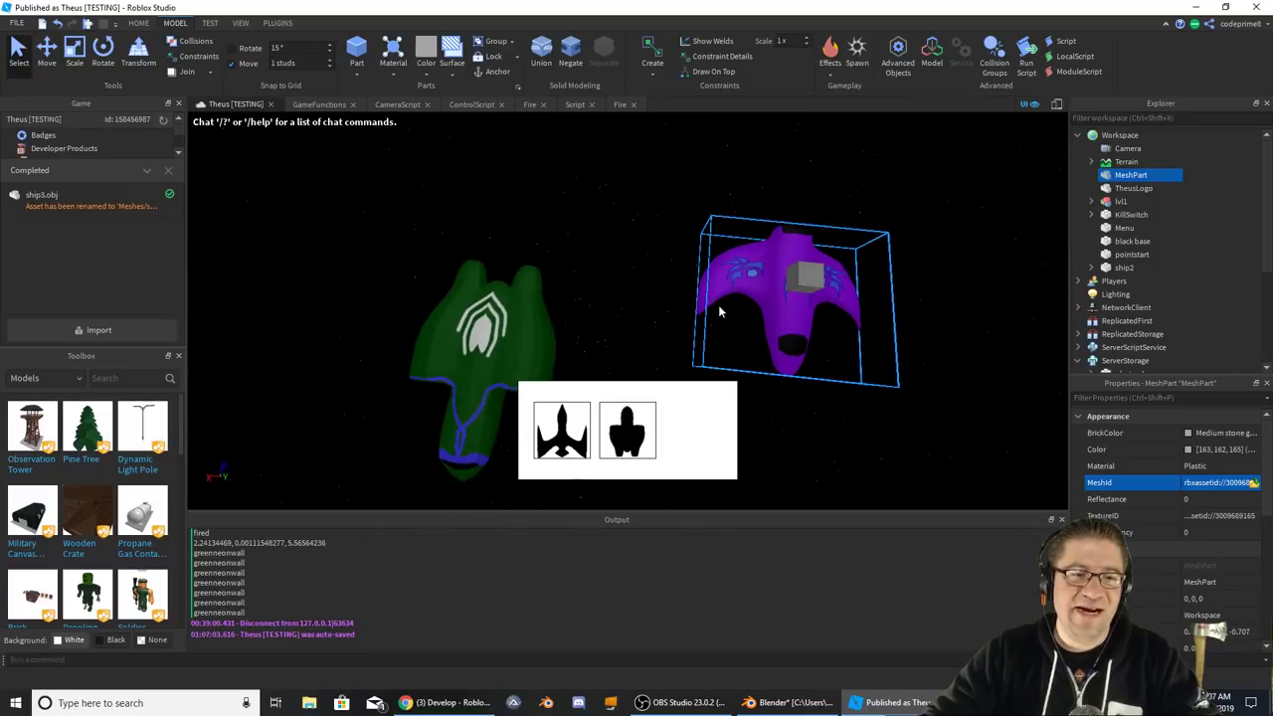
right_drag(720, 312, 718, 305)
key(w)
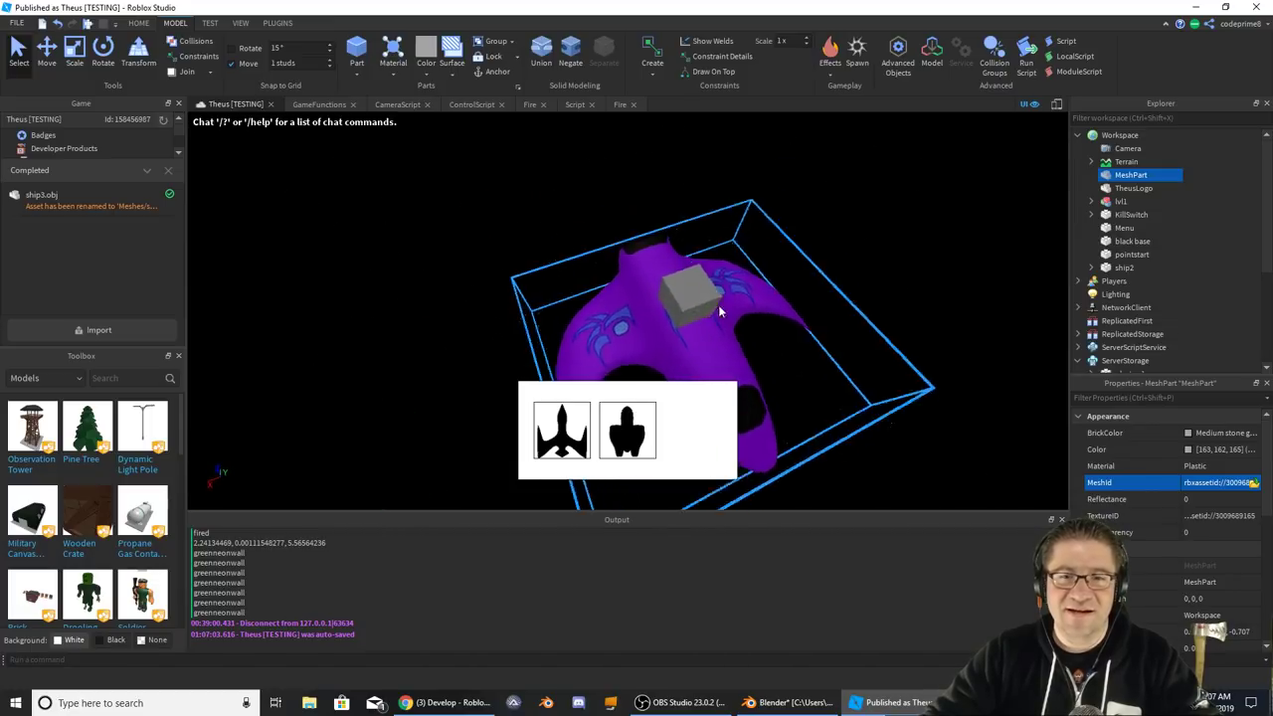
key(s)
- Move the purple ship MeshPart clear of the small grey block
drag(727, 300, 806, 258)
drag(863, 302, 859, 333)
right_drag(719, 326, 709, 315)
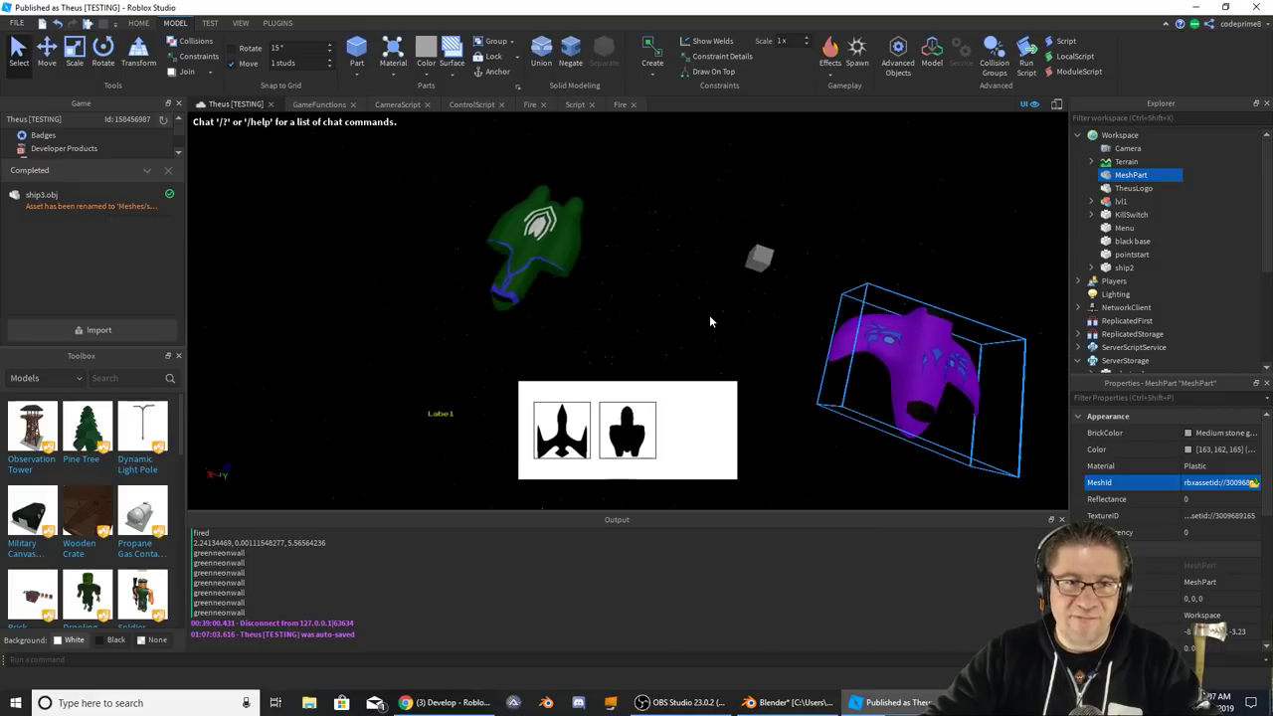
- Rename the ship2 copy in Workspace as ship3
click(537, 239)
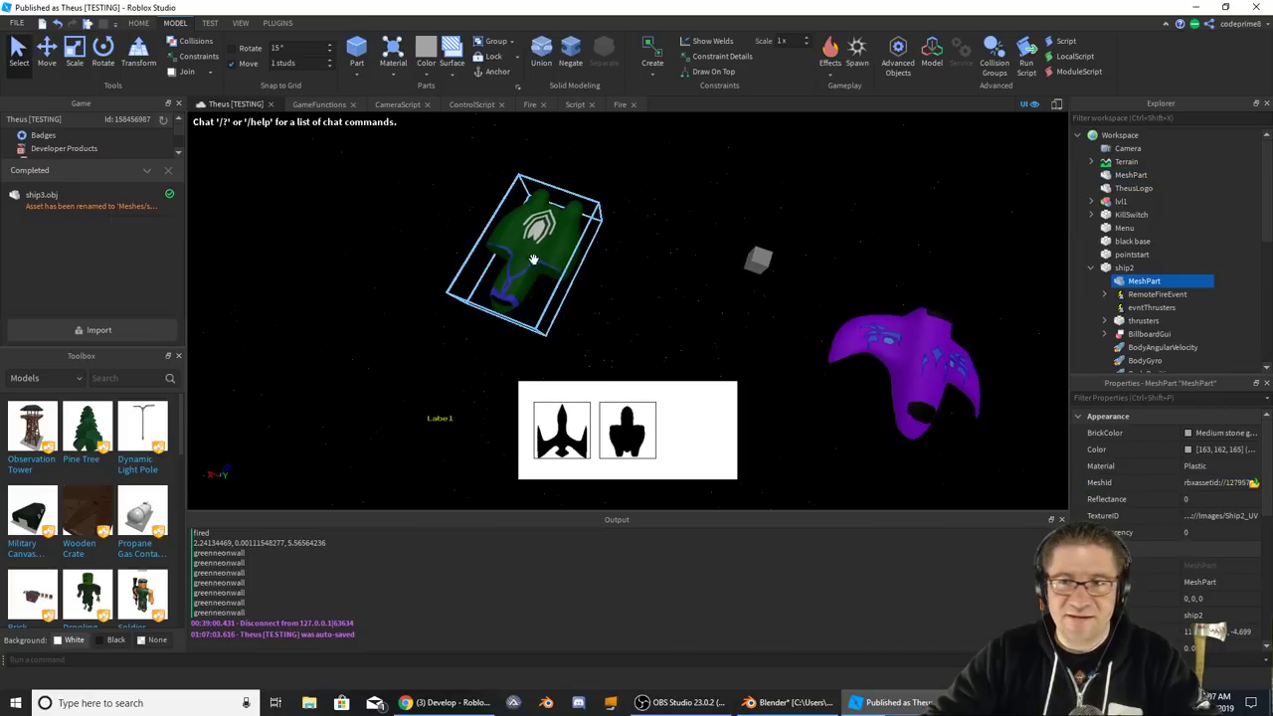
click(1125, 269)
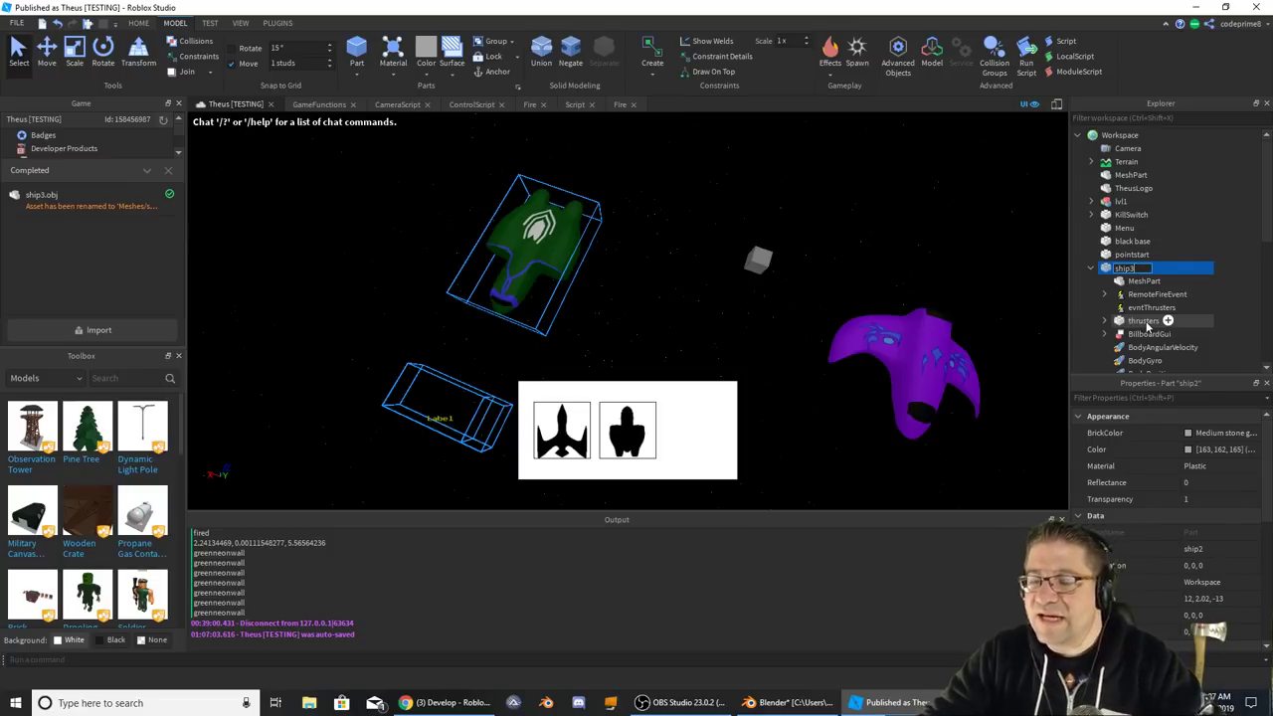
key(Return)
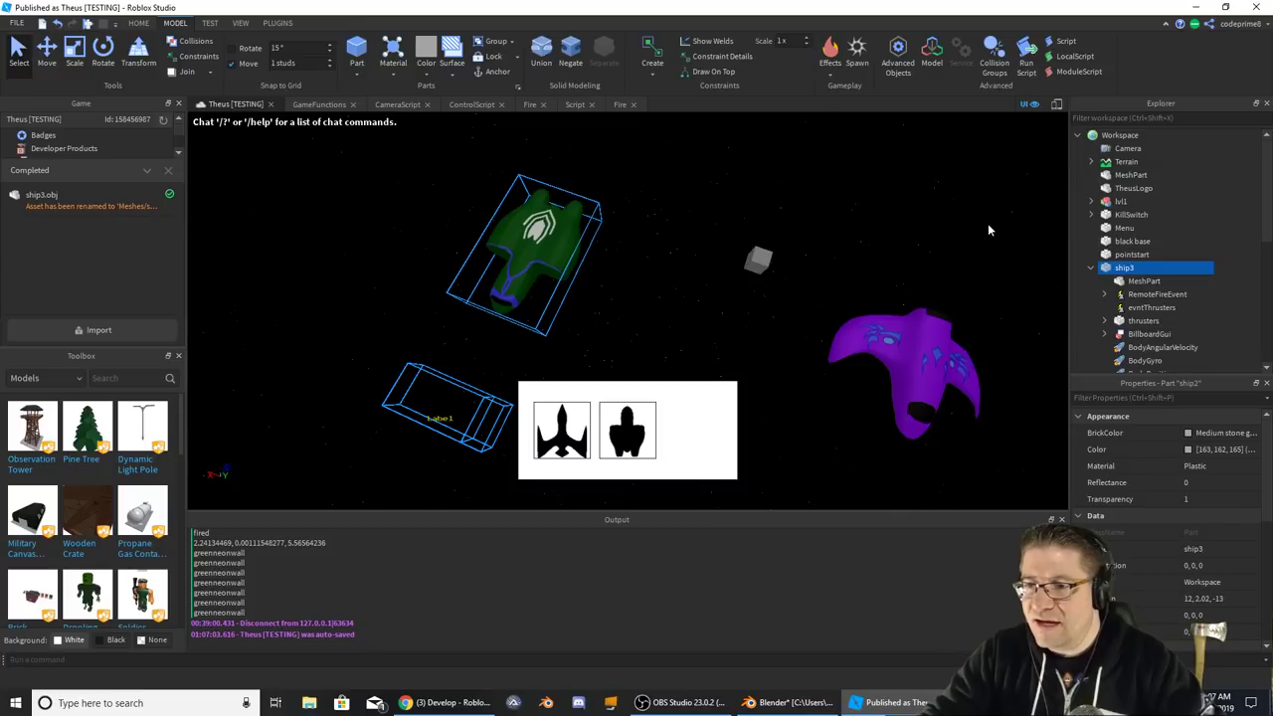
- Replace ship3's green MeshPart by deleting it and moving the purple ship MeshPart from Workspace into ship3
click(1134, 281)
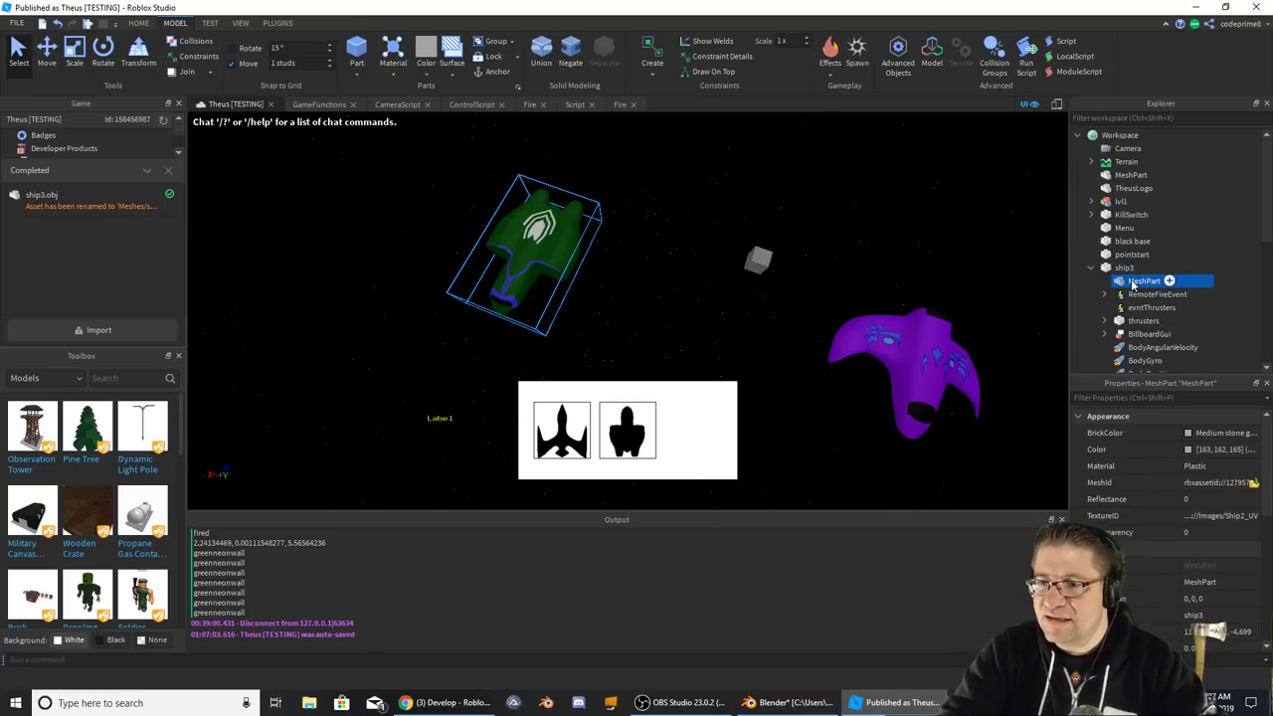
key(Delete)
click(955, 350)
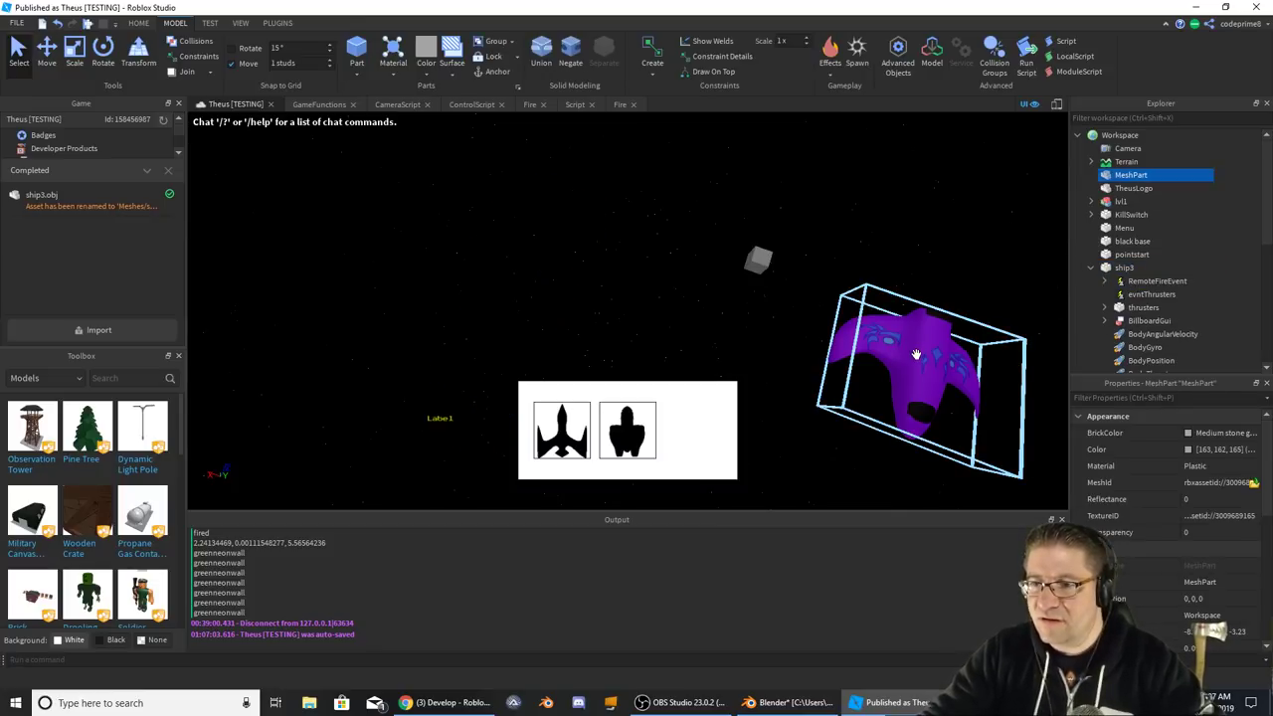
drag(1130, 177, 1126, 269)
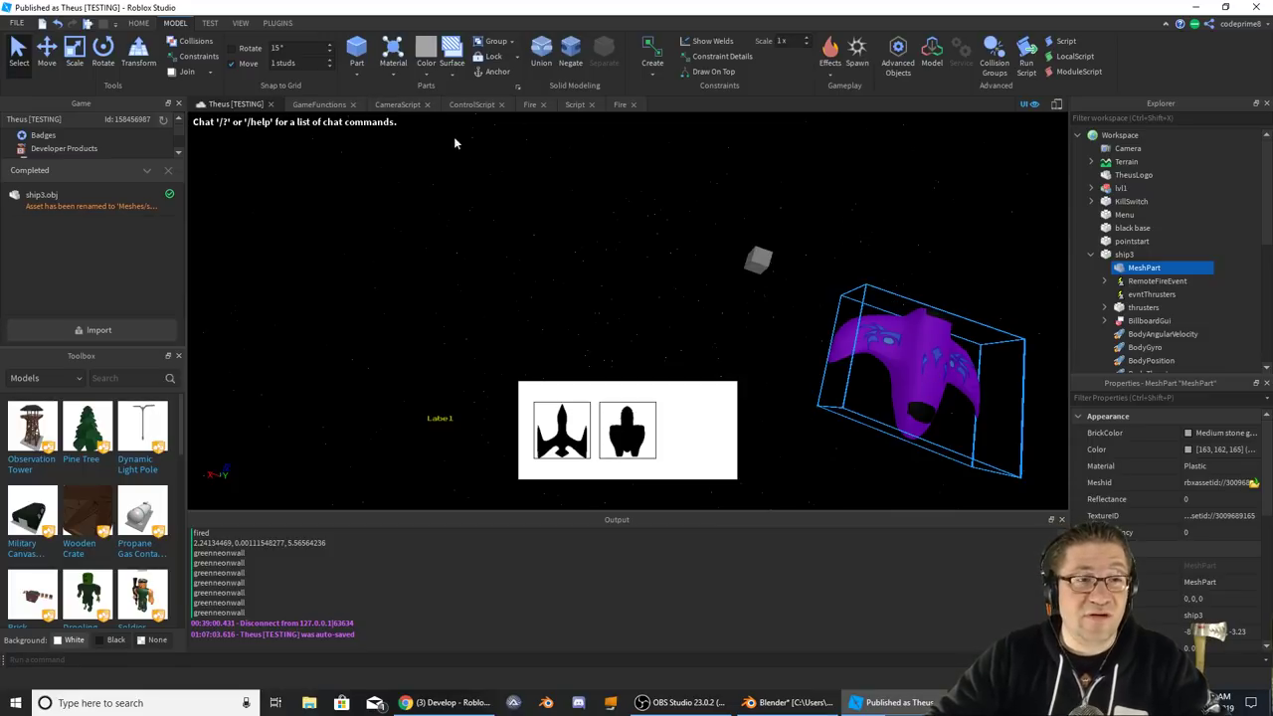
- Reposition ship3's purple MeshPart to the spot the deleted green ship mesh occupied
click(1122, 254)
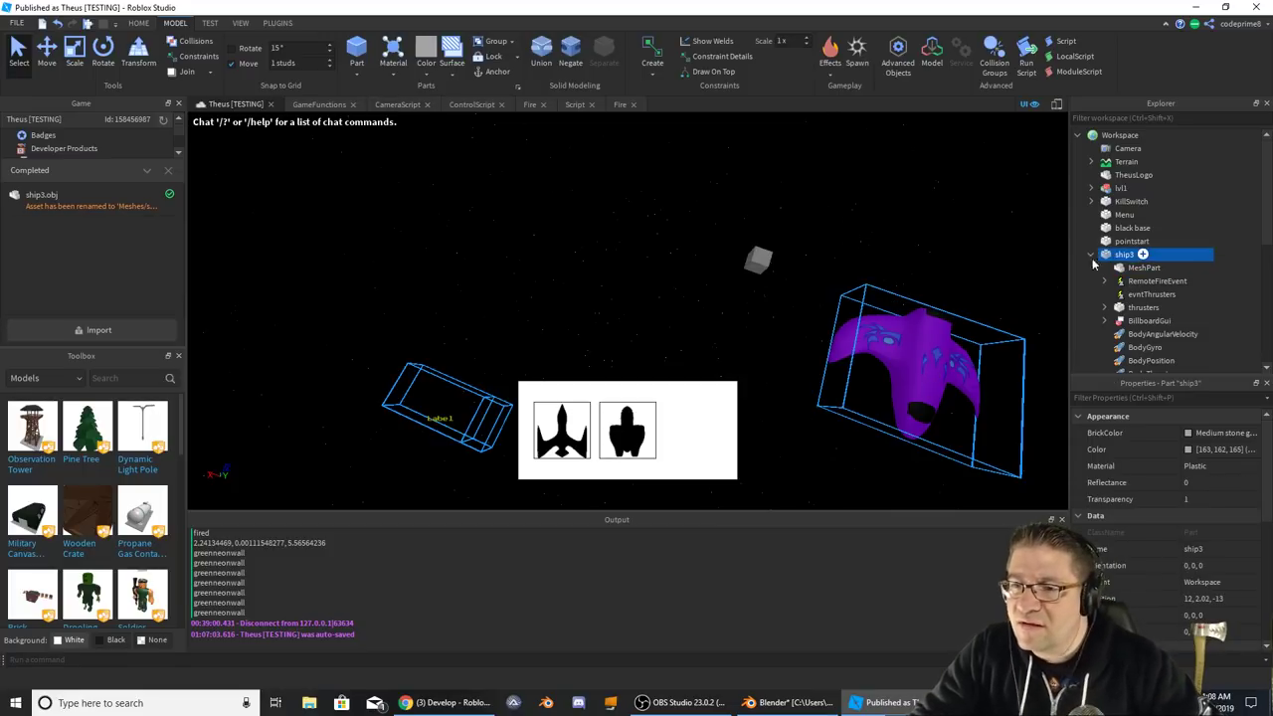
click(1093, 256)
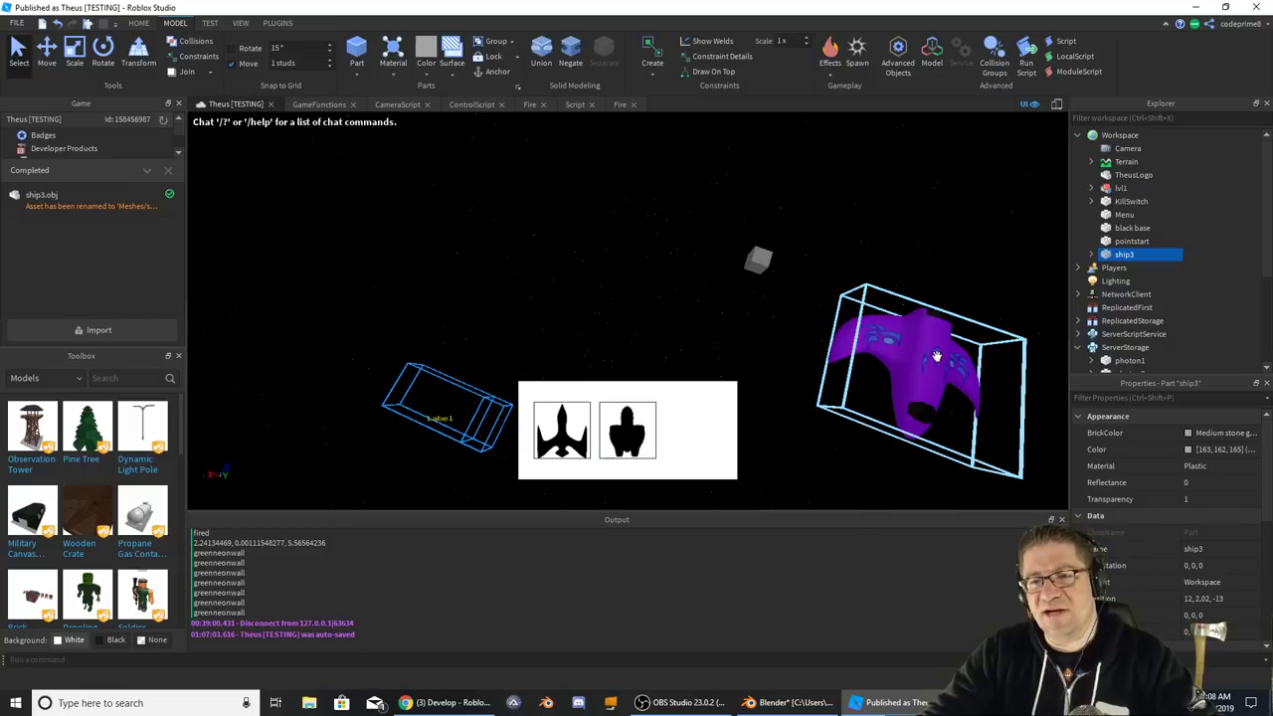
drag(949, 380, 506, 263)
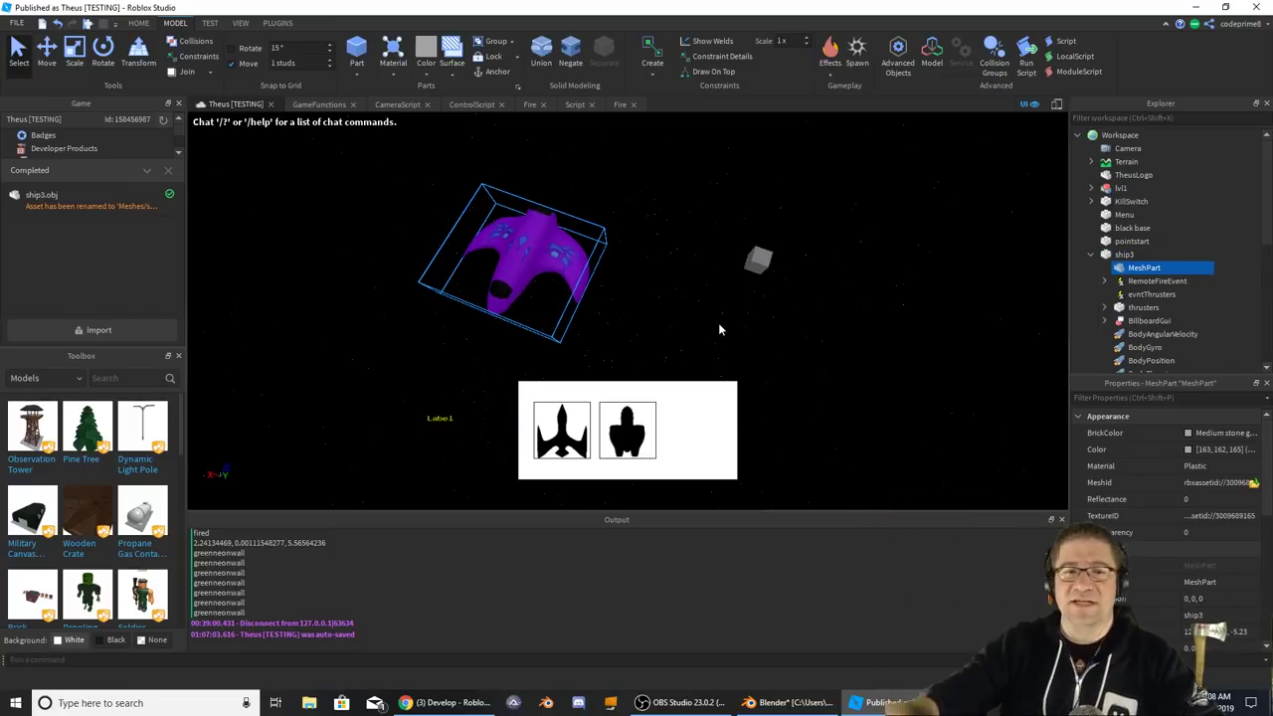
click(1092, 254)
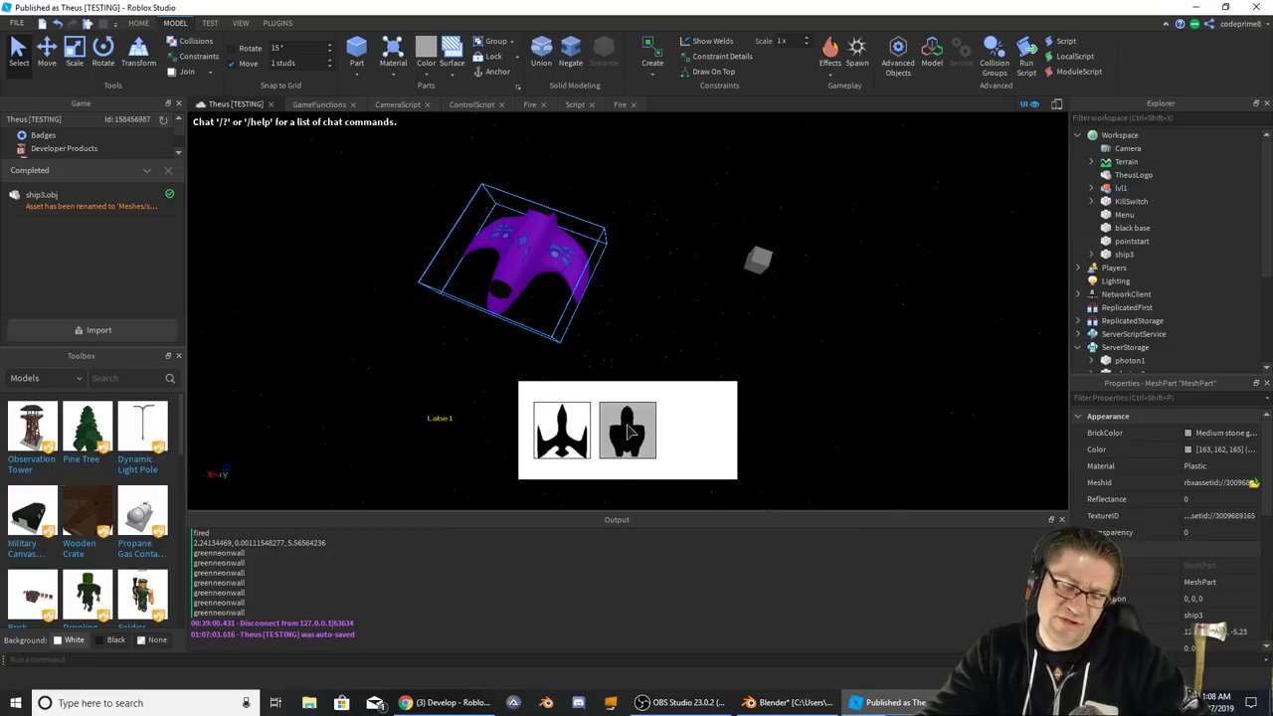
scroll(877, 275, up, 5)
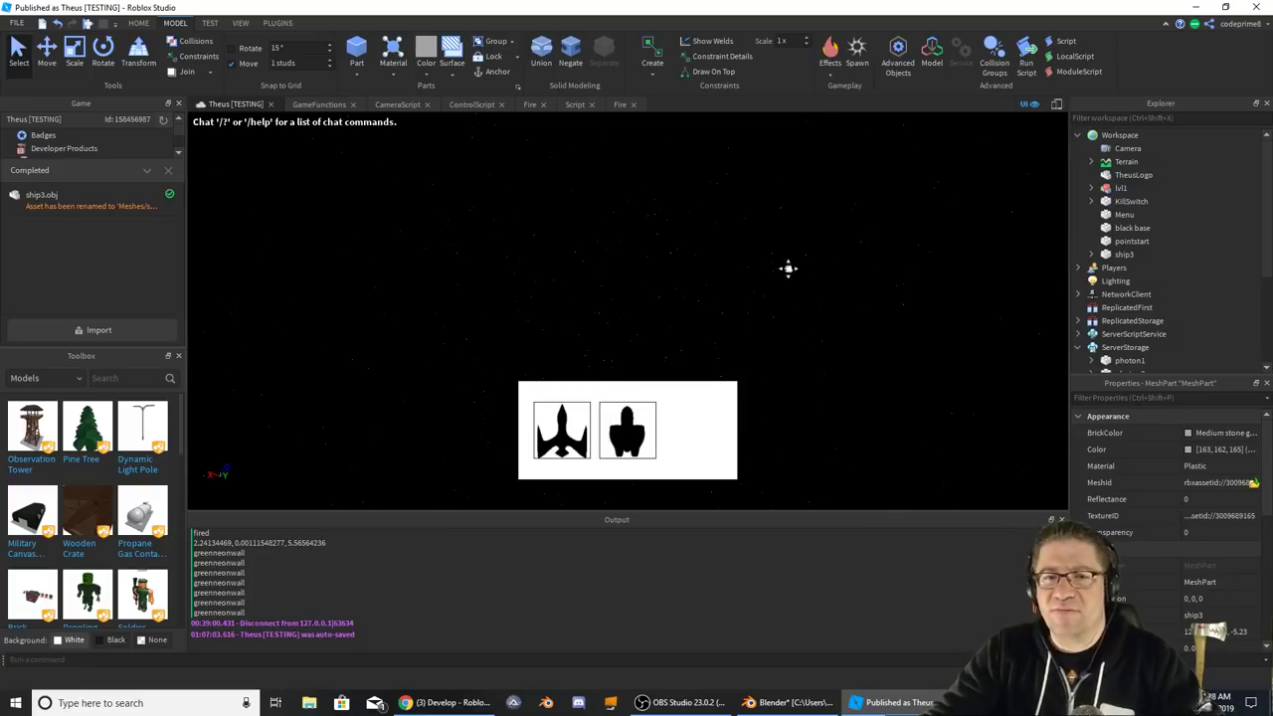
scroll(901, 273, down, 5)
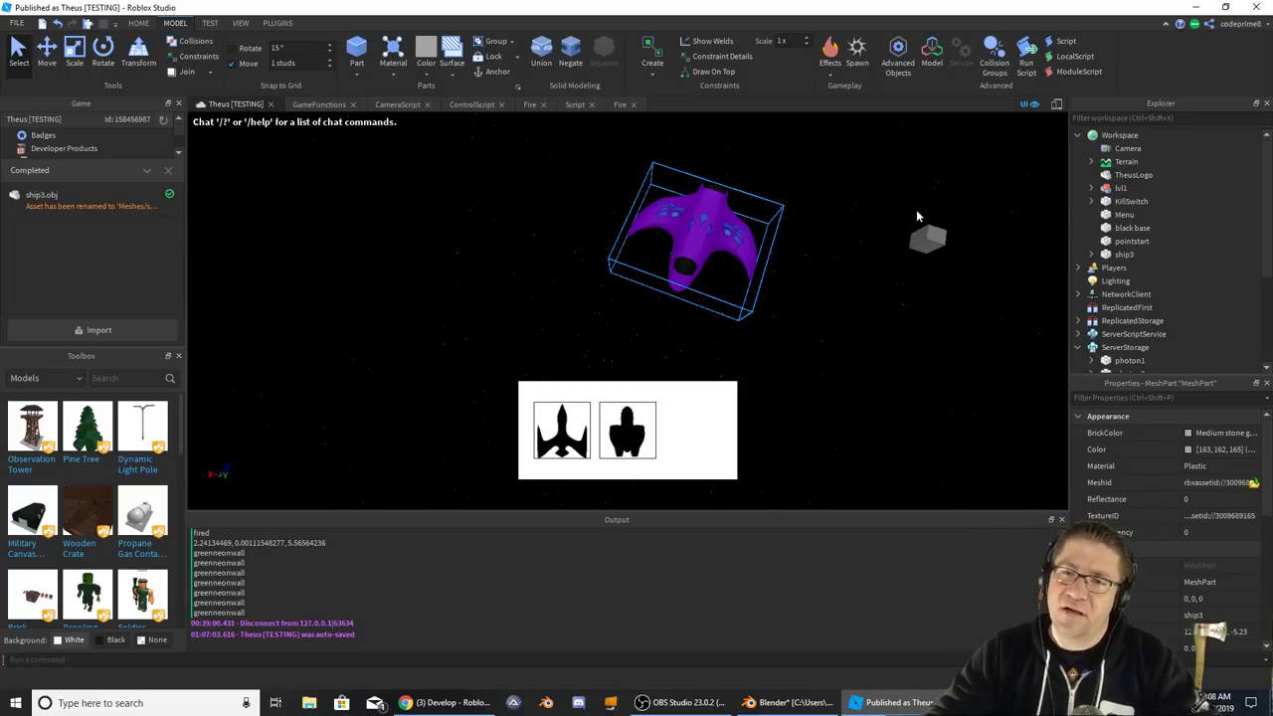
- Cut ship3 from Workspace and paste it into ServerStorage
click(1122, 255)
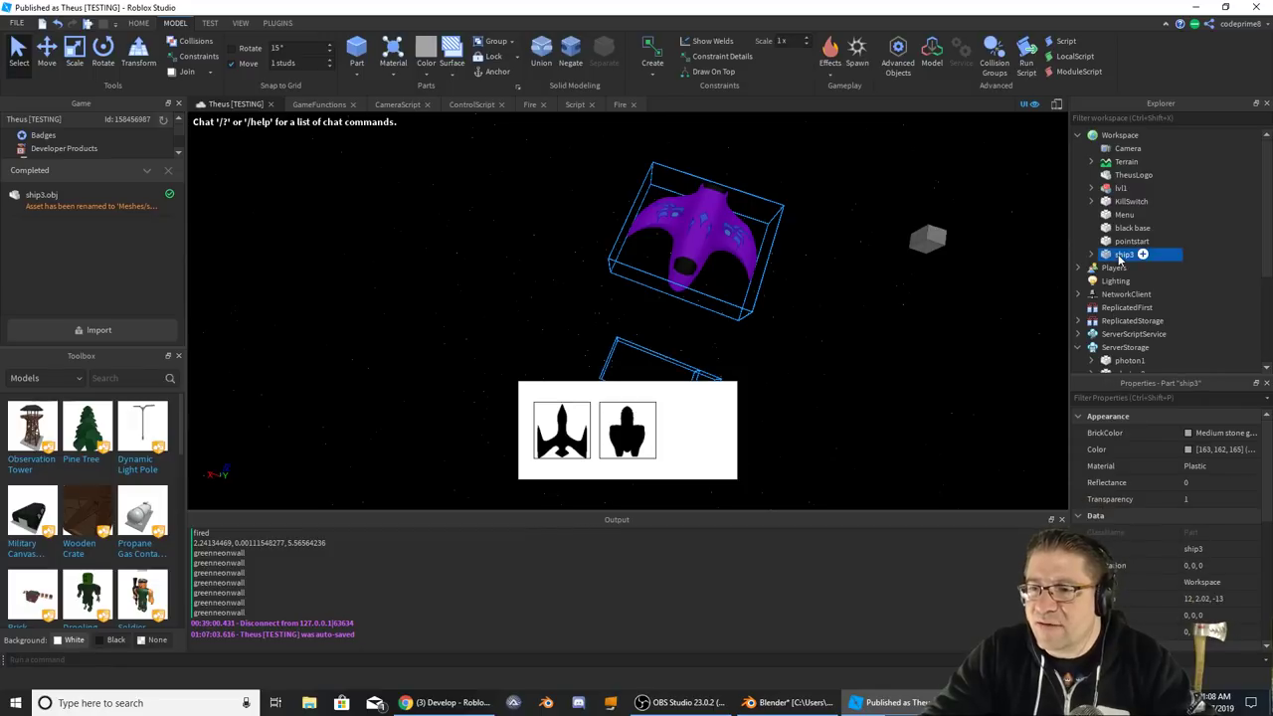
right_click(1120, 257)
click(1130, 262)
scroll(1130, 261, down, 3)
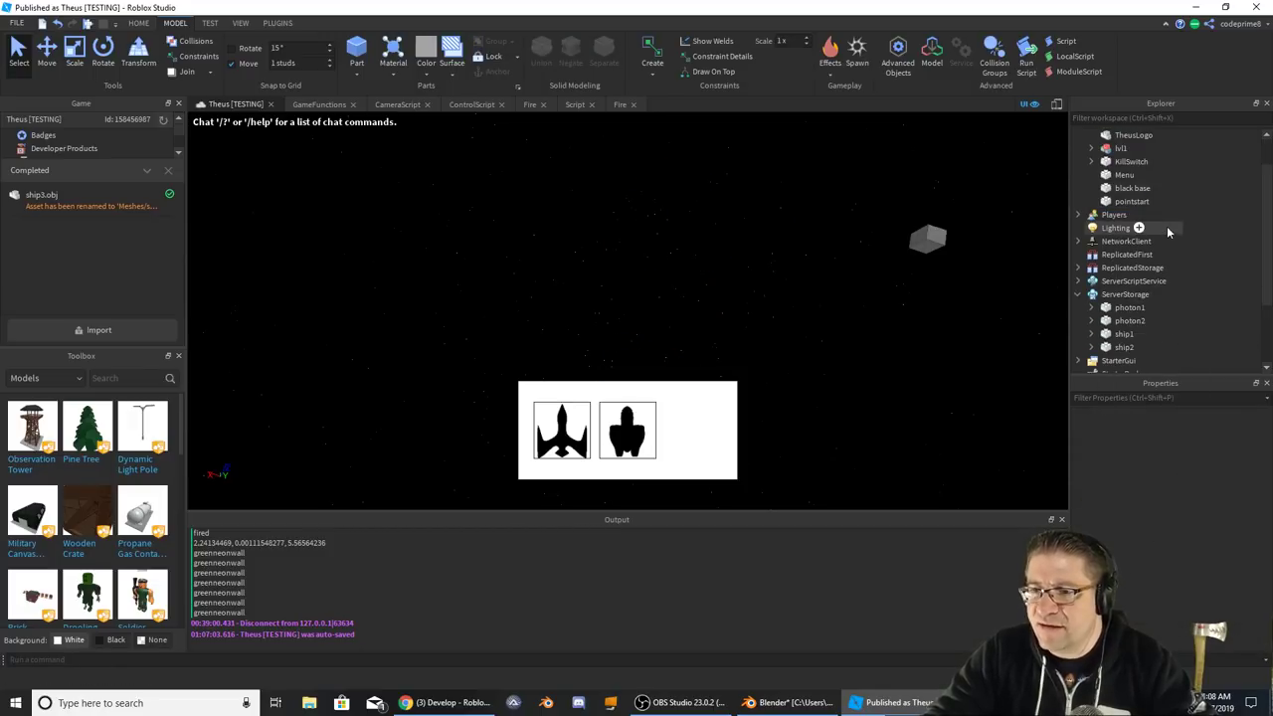
right_click(1132, 260)
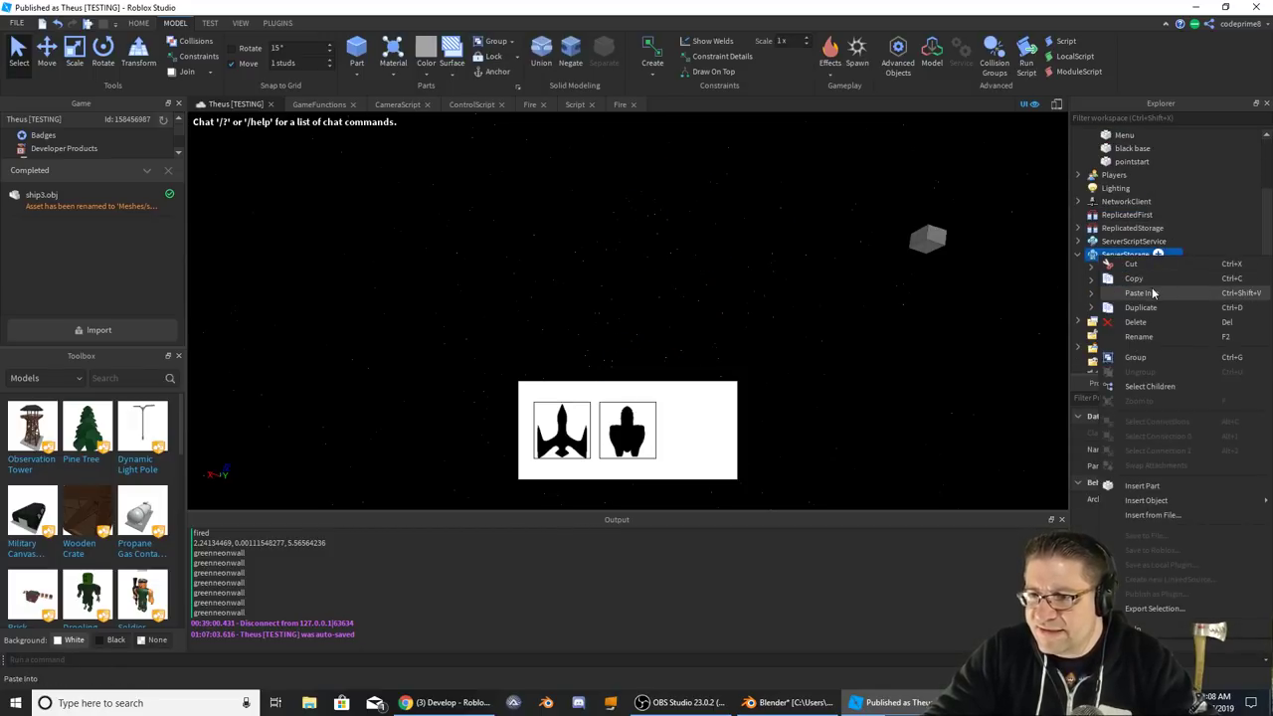
click(1154, 293)
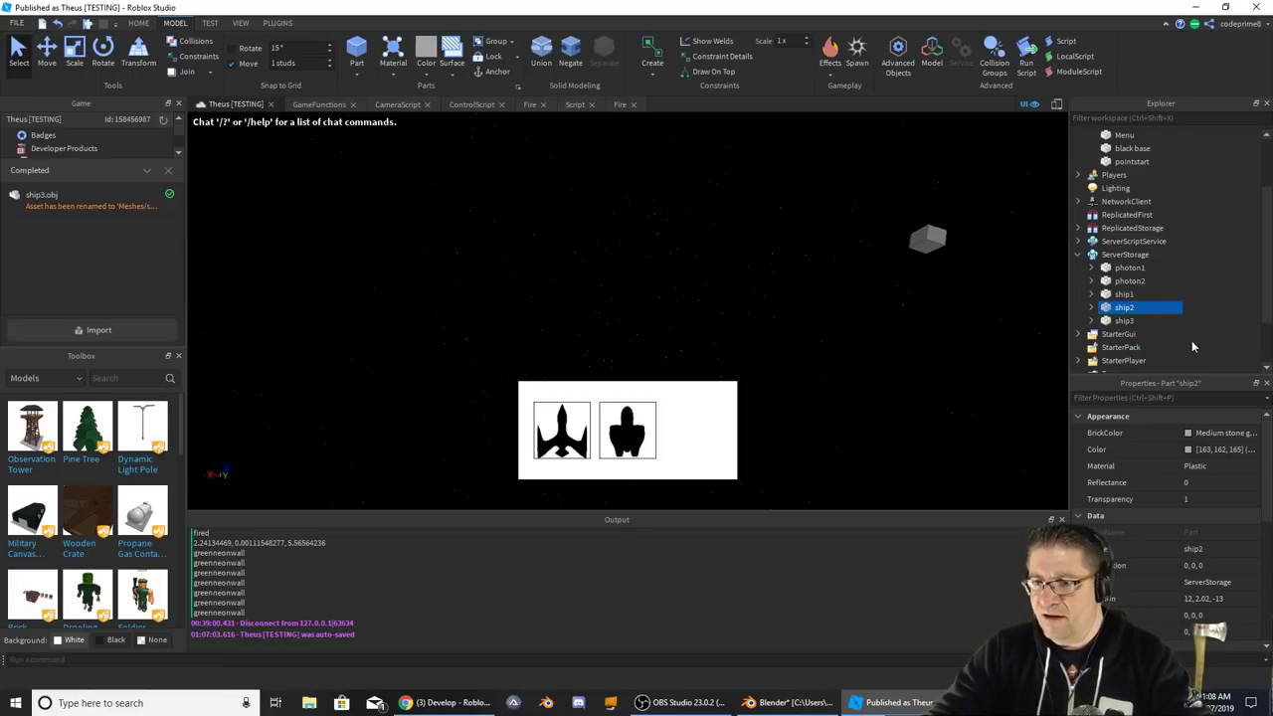
- In ServerStorage, rename ship2 as ship2_backup and ship3 as ship2
key(End)
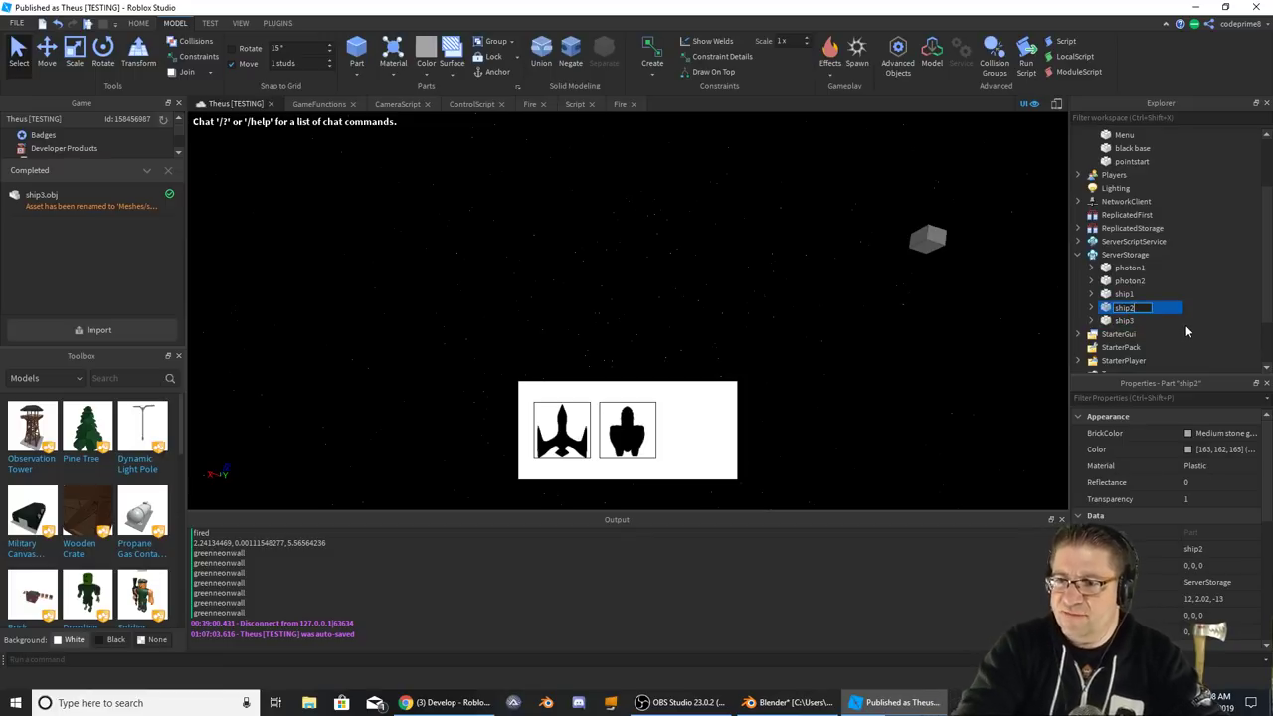
text(_backup)
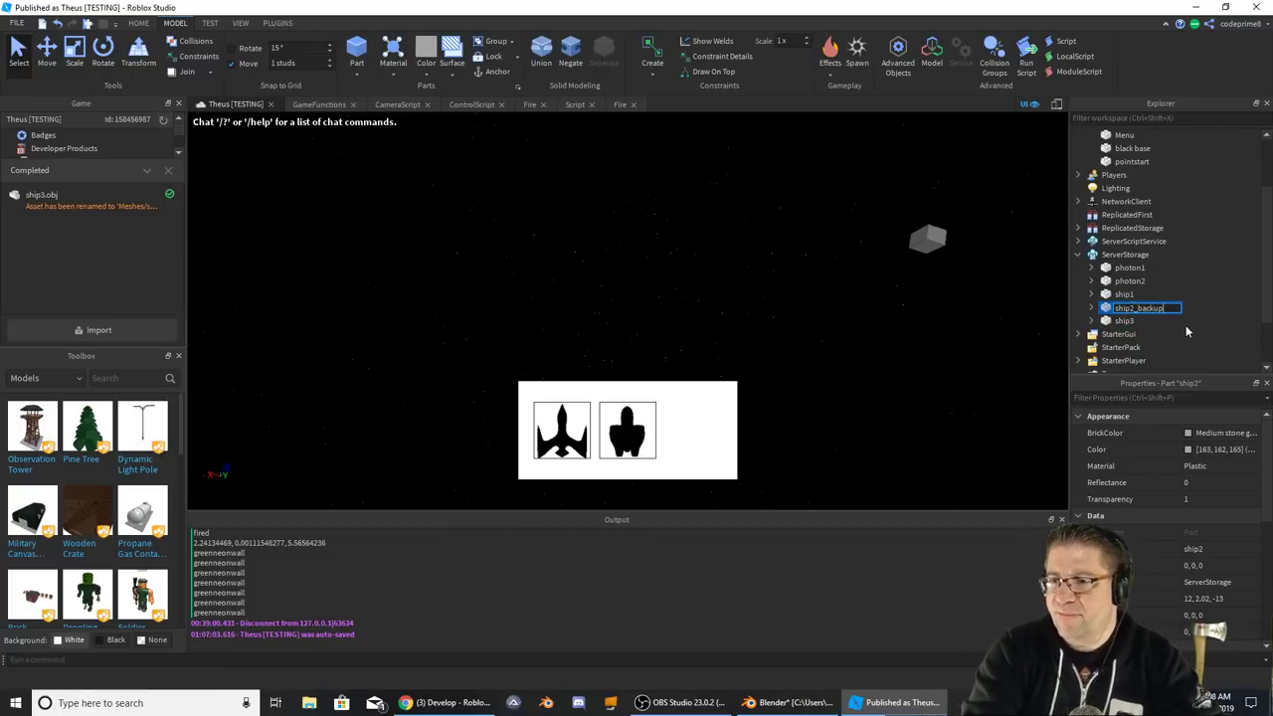
key(Return)
click(1144, 321)
key(F2)
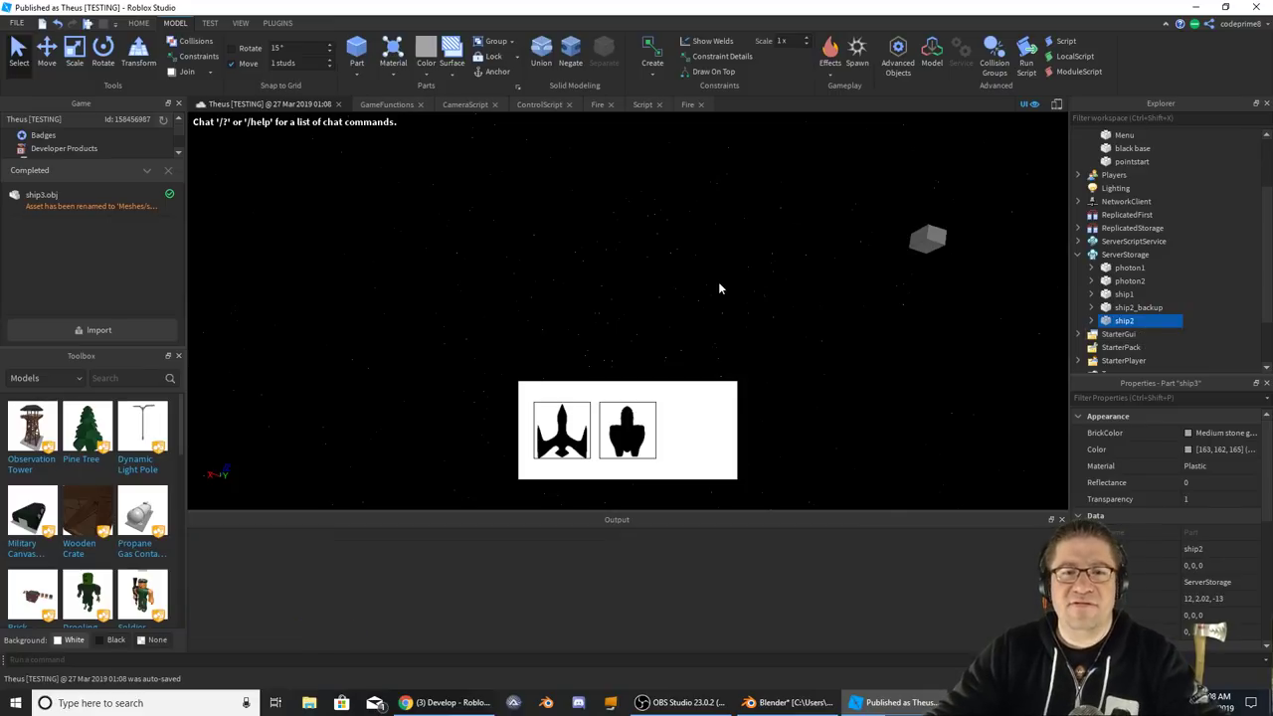
- Playtest the game, choosing the second ship in the selection menu, flying it between the green walls and firing its weapon
key(F5)
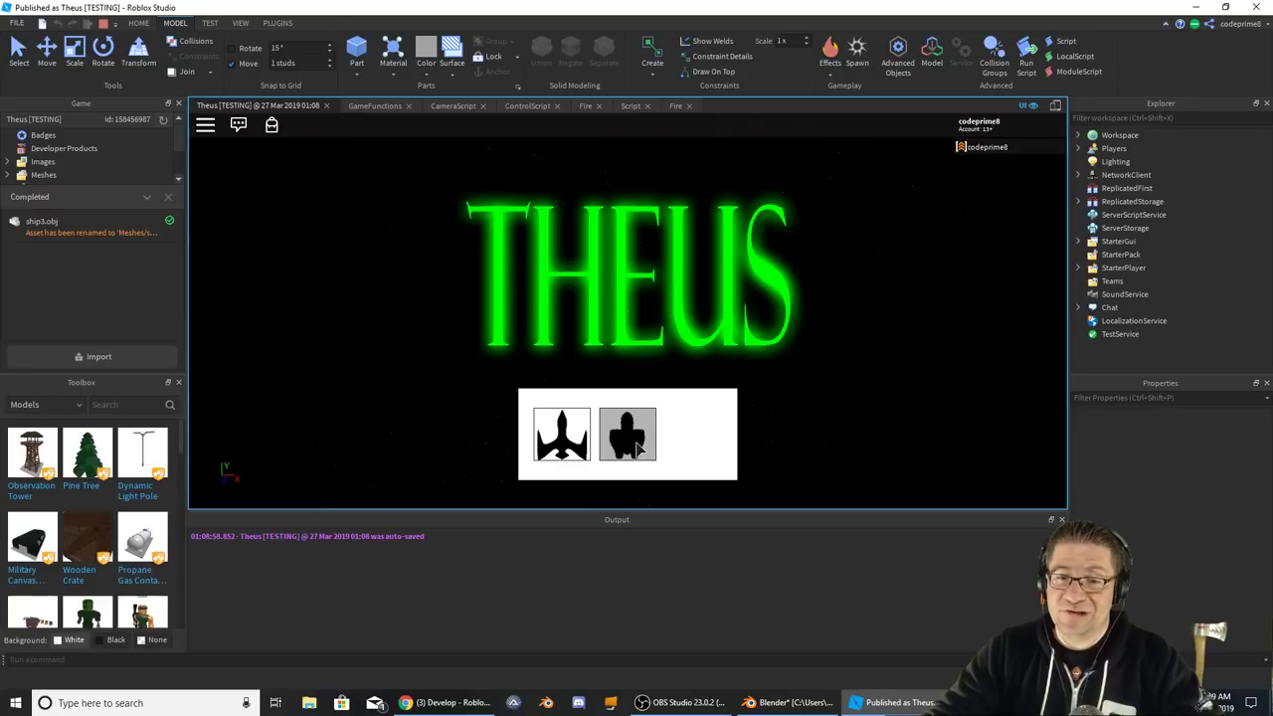
click(637, 448)
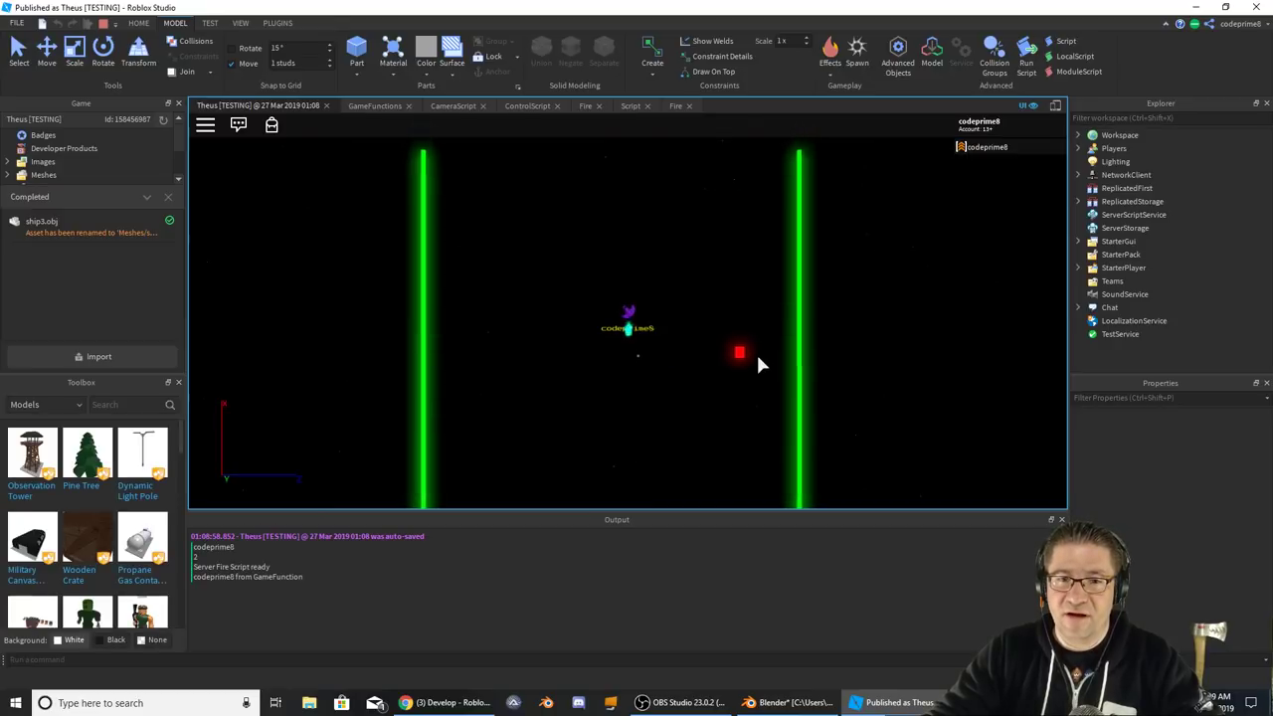
key(a)
key(d)
key(w)
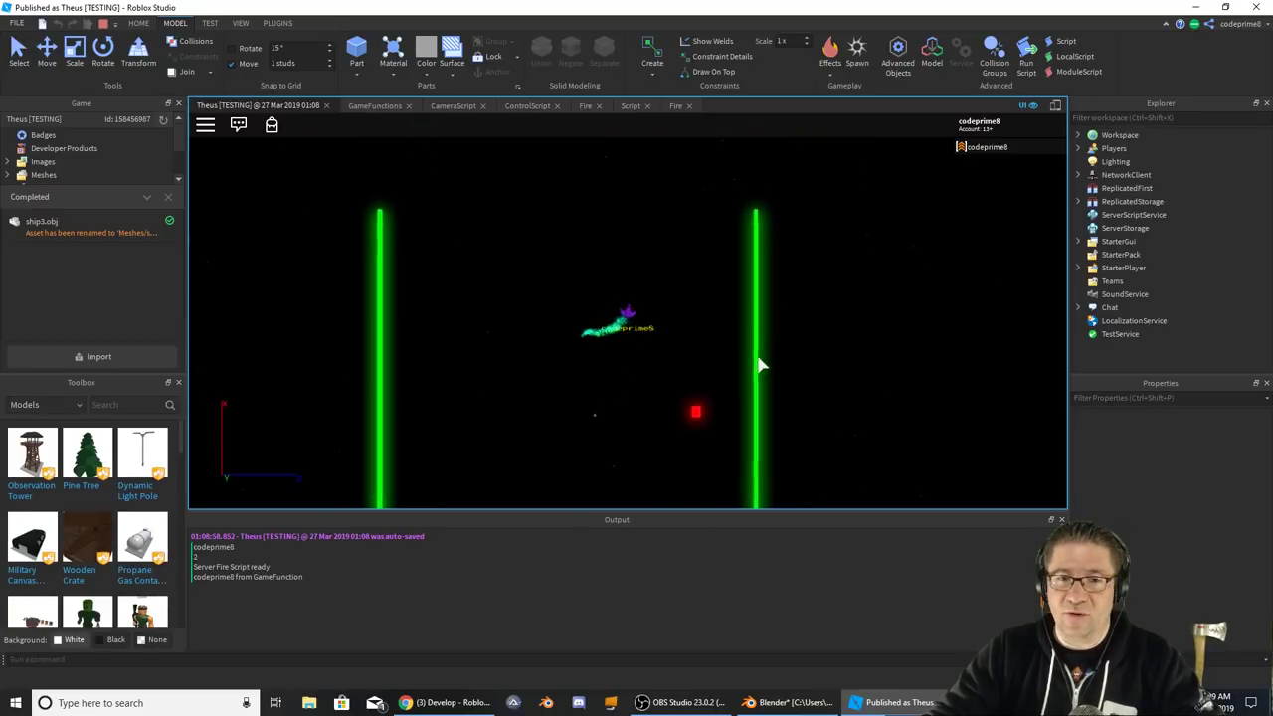
key(d)
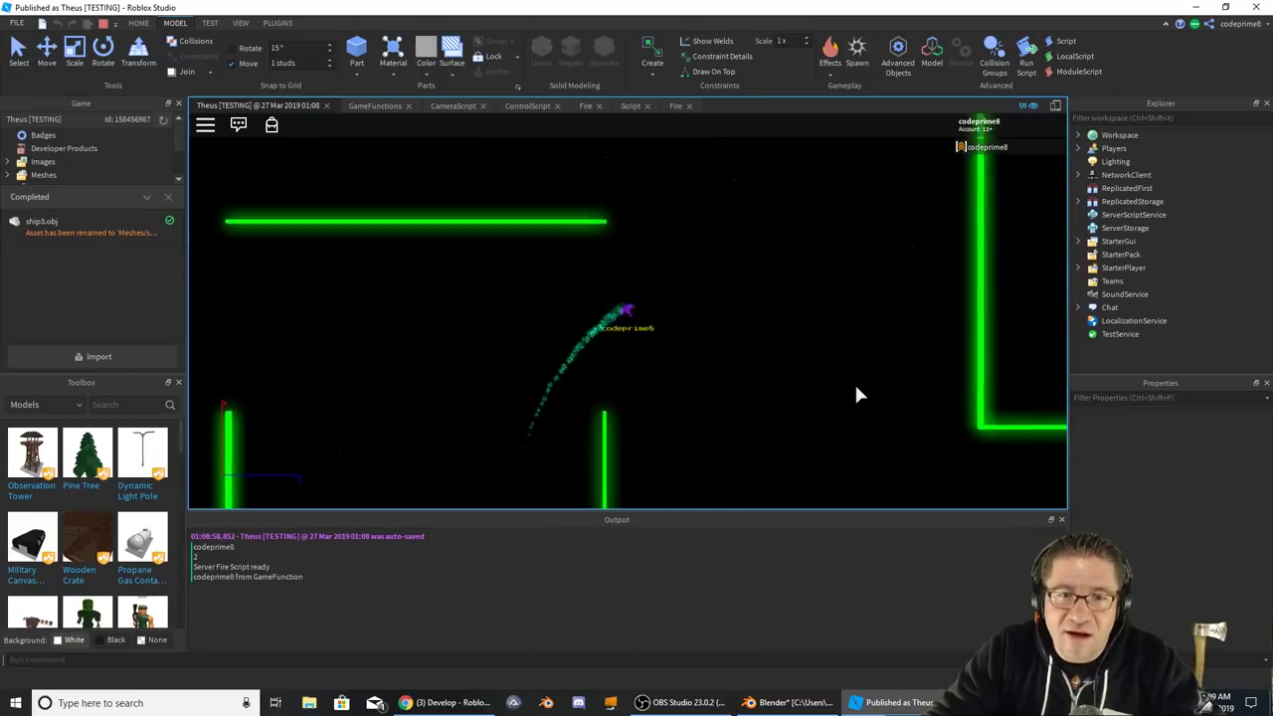
key(space)
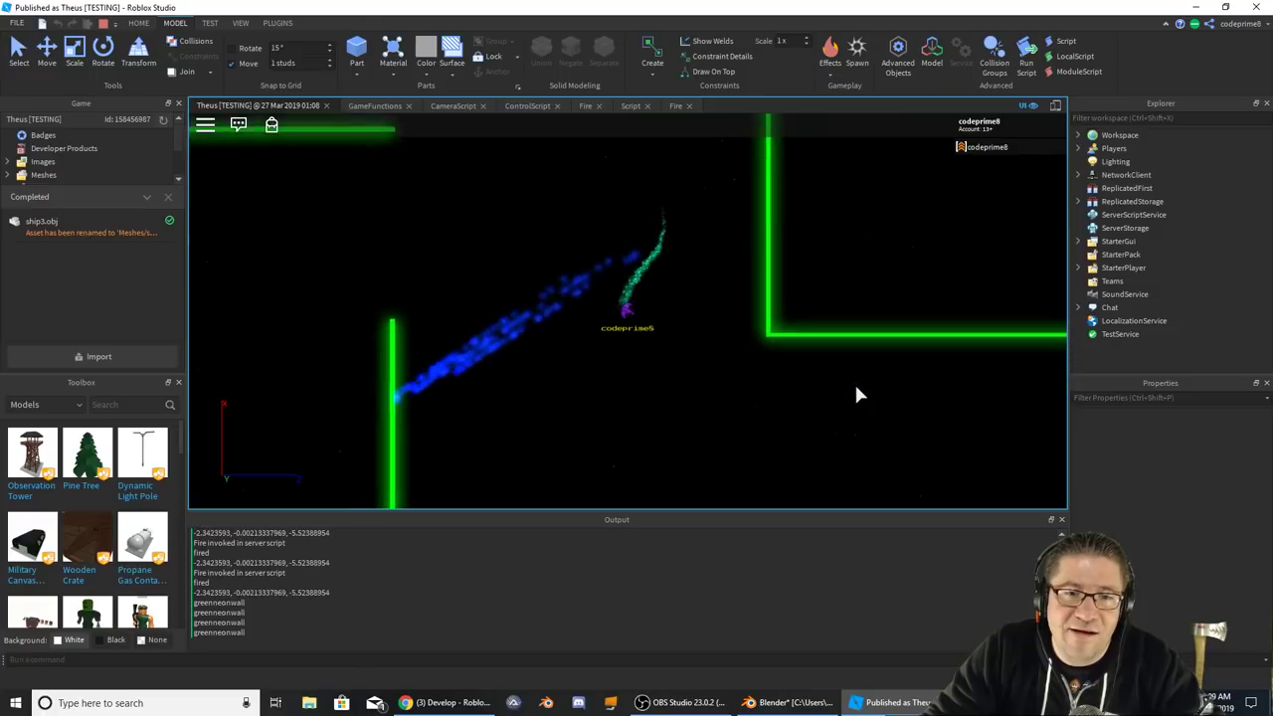
- Continue the playtest, steering the ship around the green walls while firing its weapon
key(d)
key(space)
key(a)
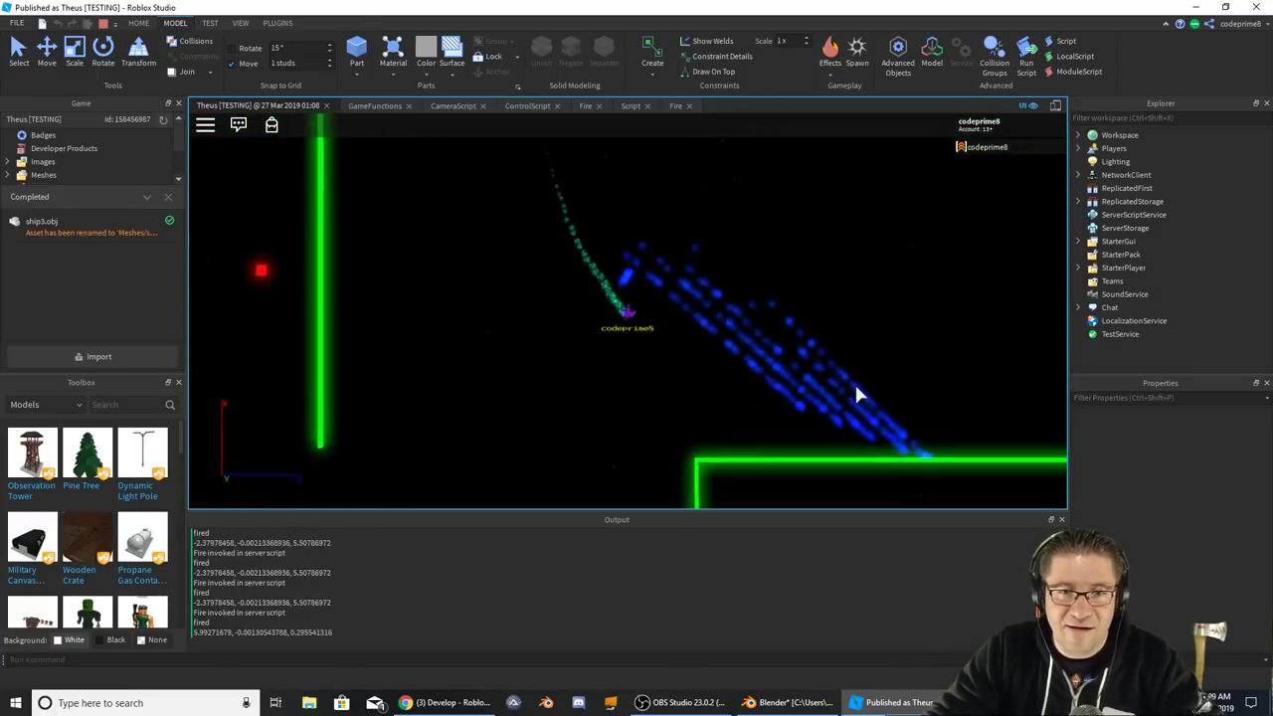
key(space)
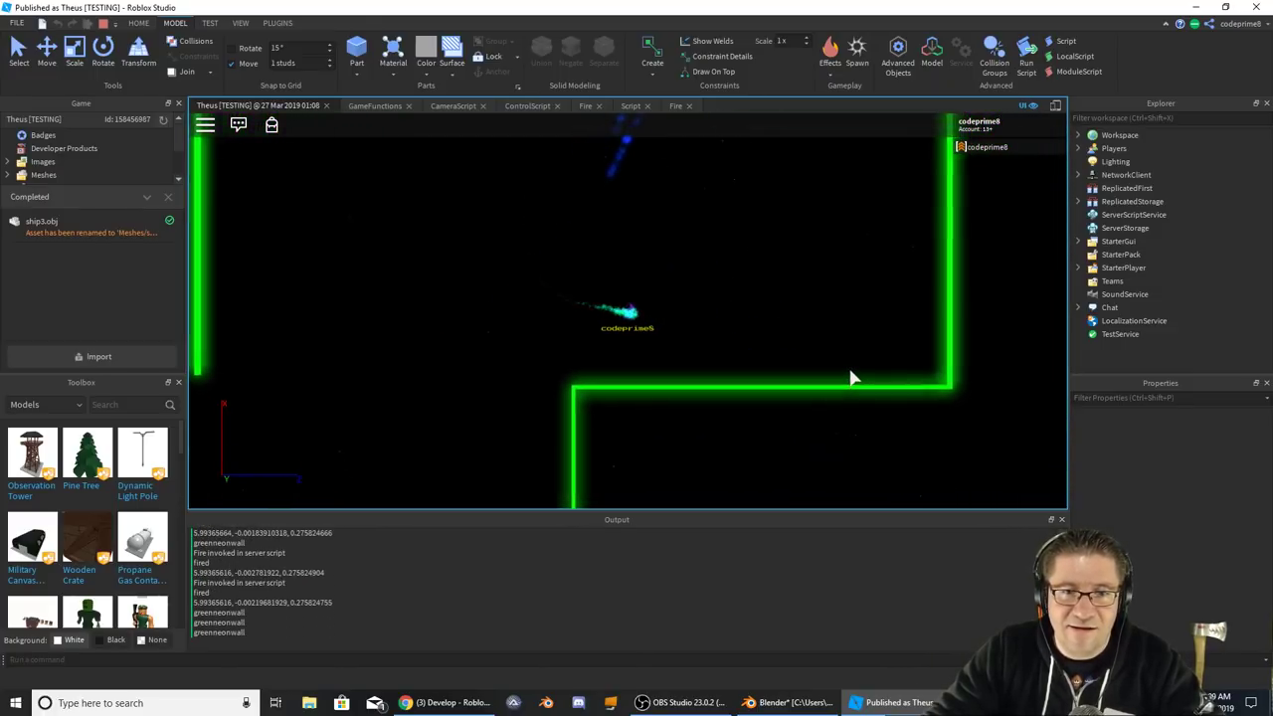
key(a)
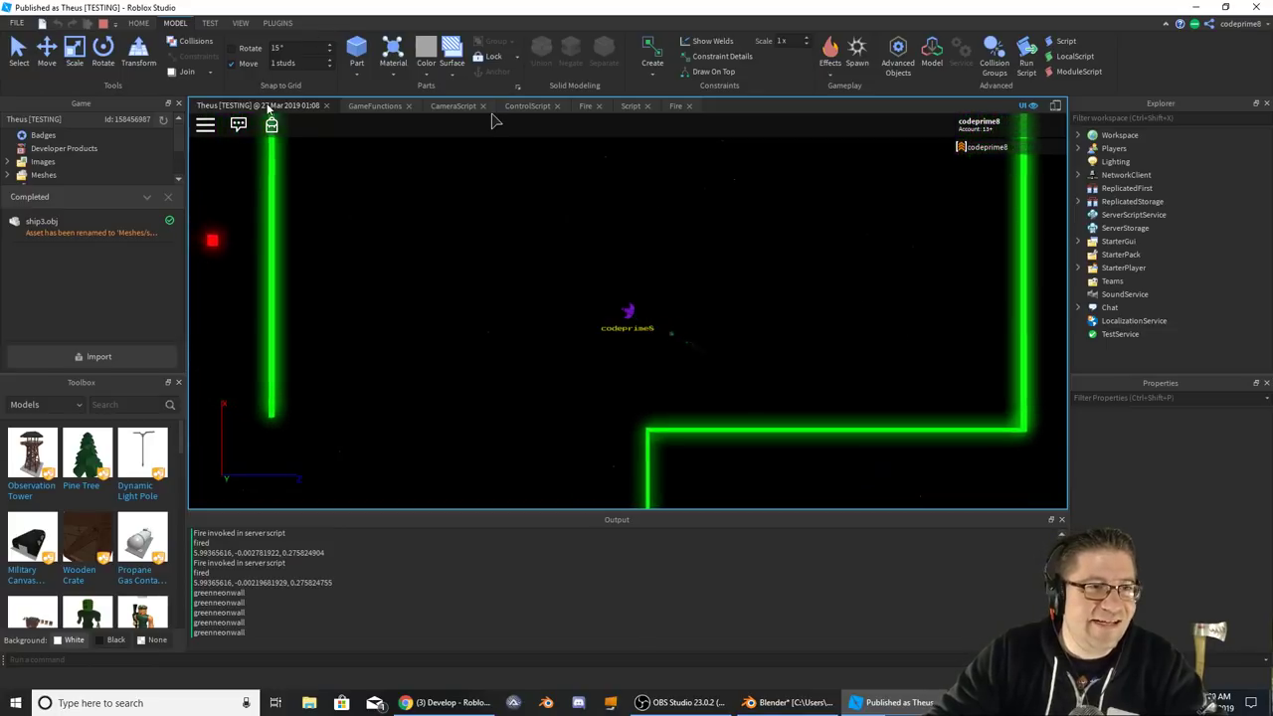
- Detach the running game view, enlarge it to full screen for flying and firing, and dock it back
drag(253, 105, 247, 250)
double_click(248, 249)
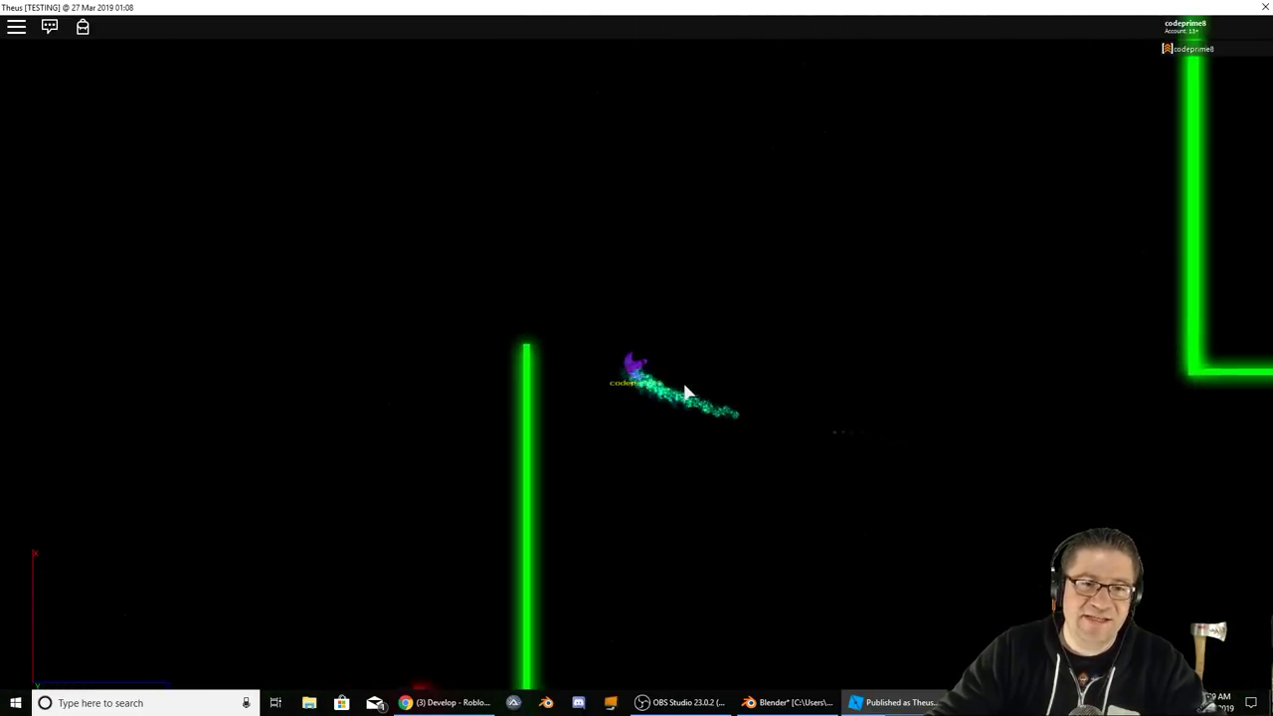
mouse_move(682, 389)
mouse_down()
mouse_move(882, 236)
mouse_move(785, 284)
mouse_up()
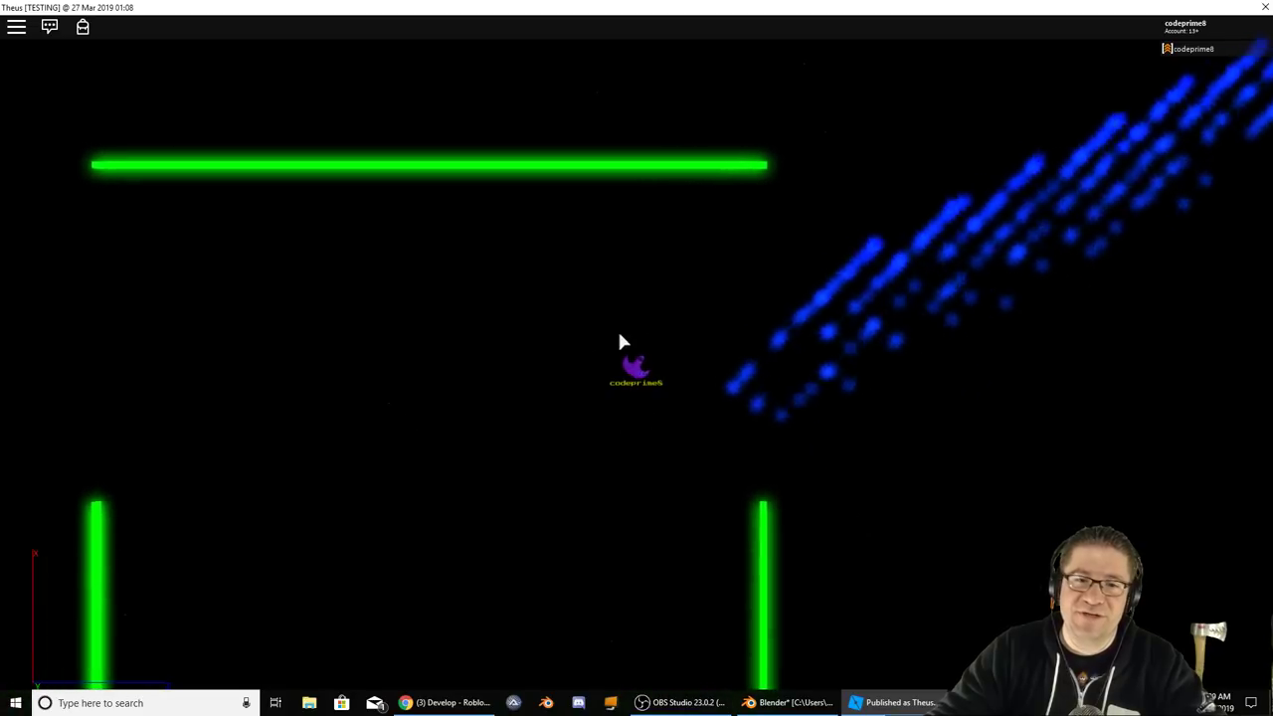
mouse_move(743, 333)
mouse_down()
mouse_move(707, 367)
mouse_move(713, 401)
mouse_move(702, 389)
mouse_move(932, 216)
mouse_move(856, 65)
mouse_up()
drag(651, 9, 386, 162)
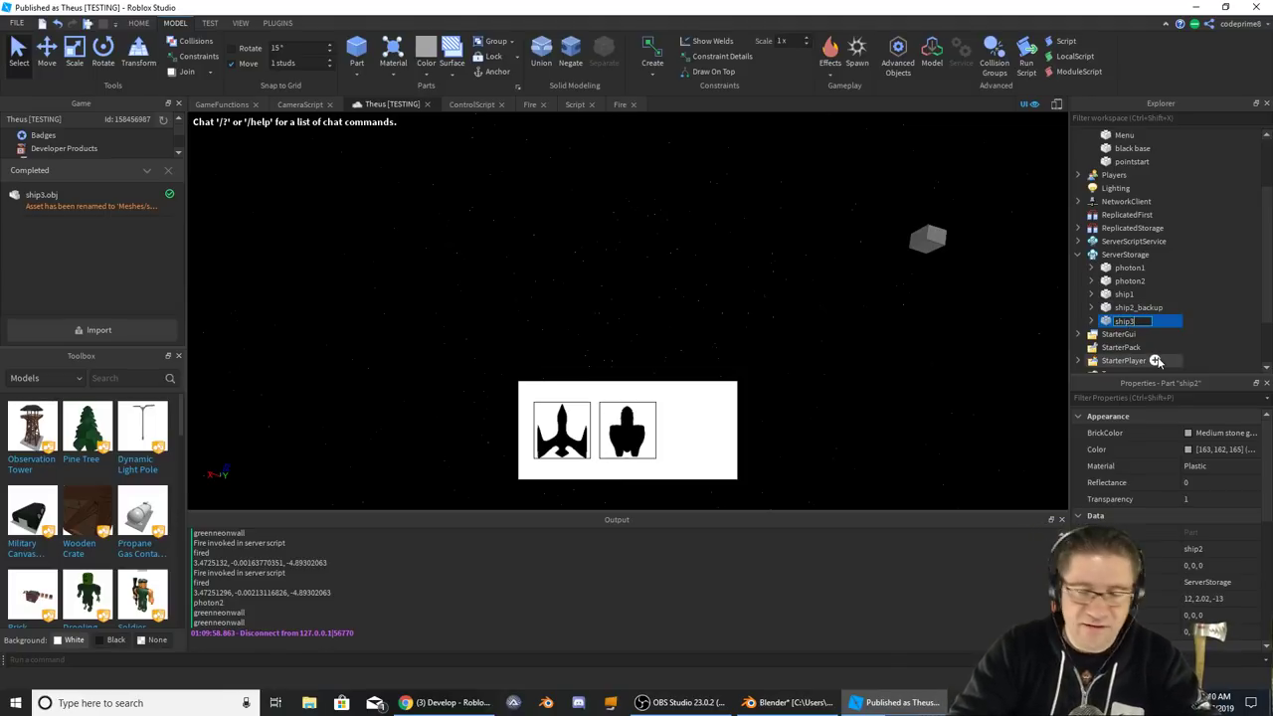
- In ServerStorage, finish renaming the new ship as ship3 and rename ship2_backup as ship2
click(1168, 307)
click(1169, 307)
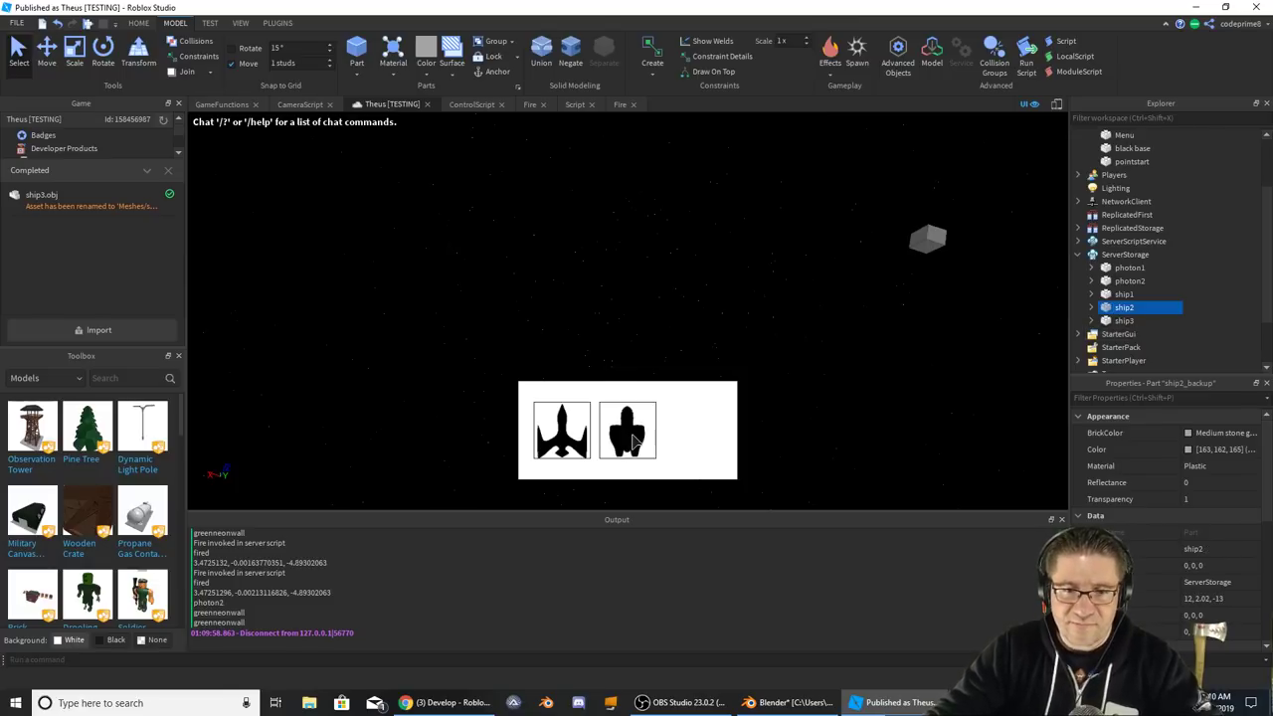
click(1079, 254)
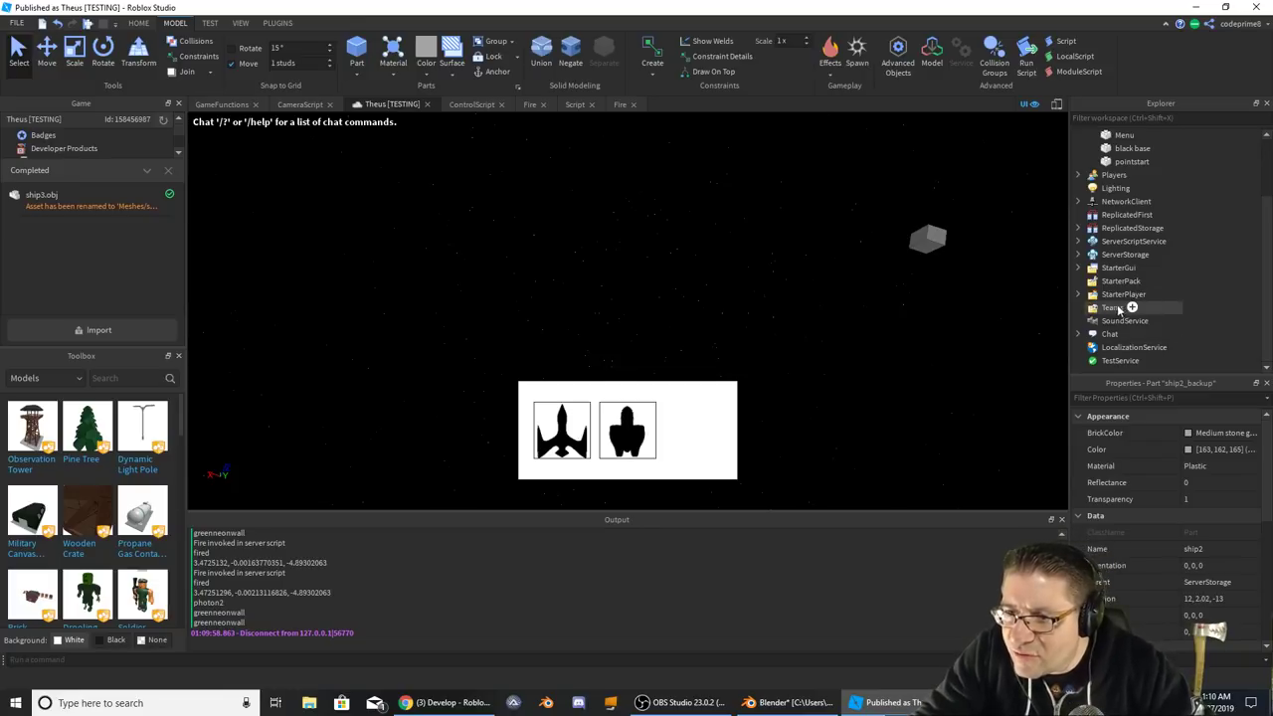
- In the SelectShipMenu frame under StarterGui, duplicate btnArachnid and place the copy in the empty third slot, aligned with the other ship buttons
click(1078, 269)
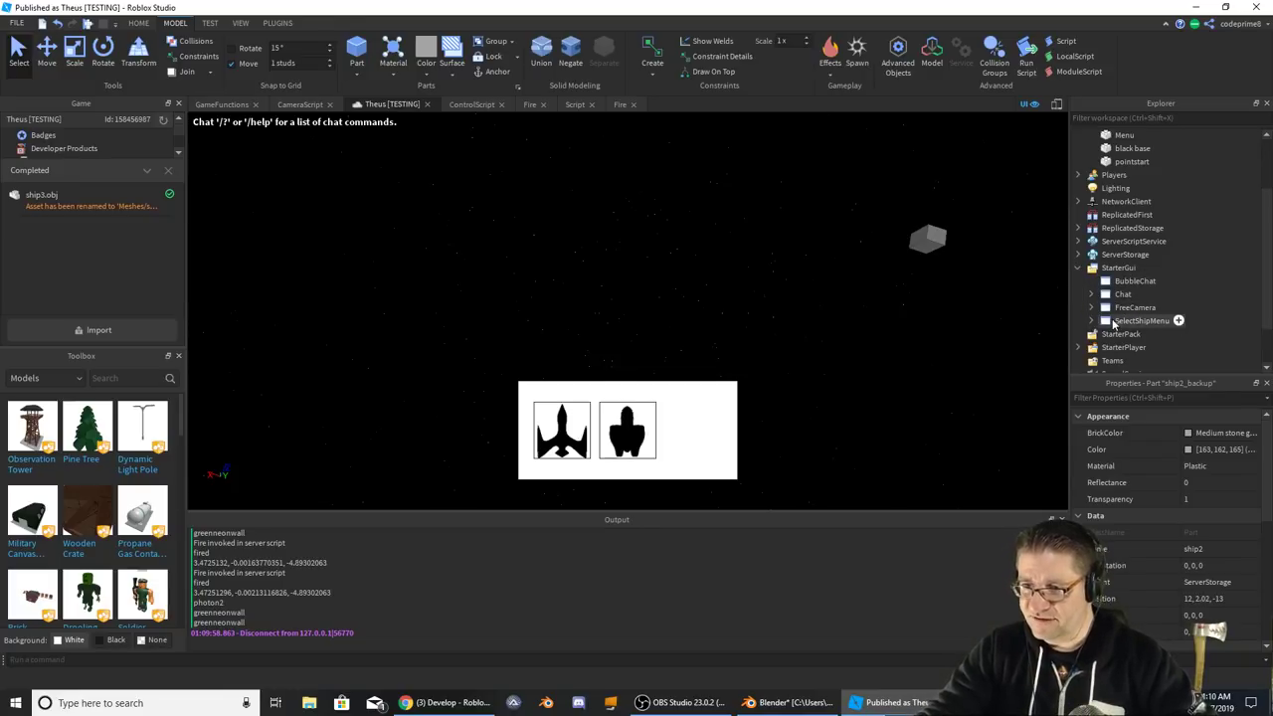
click(1134, 321)
click(1094, 321)
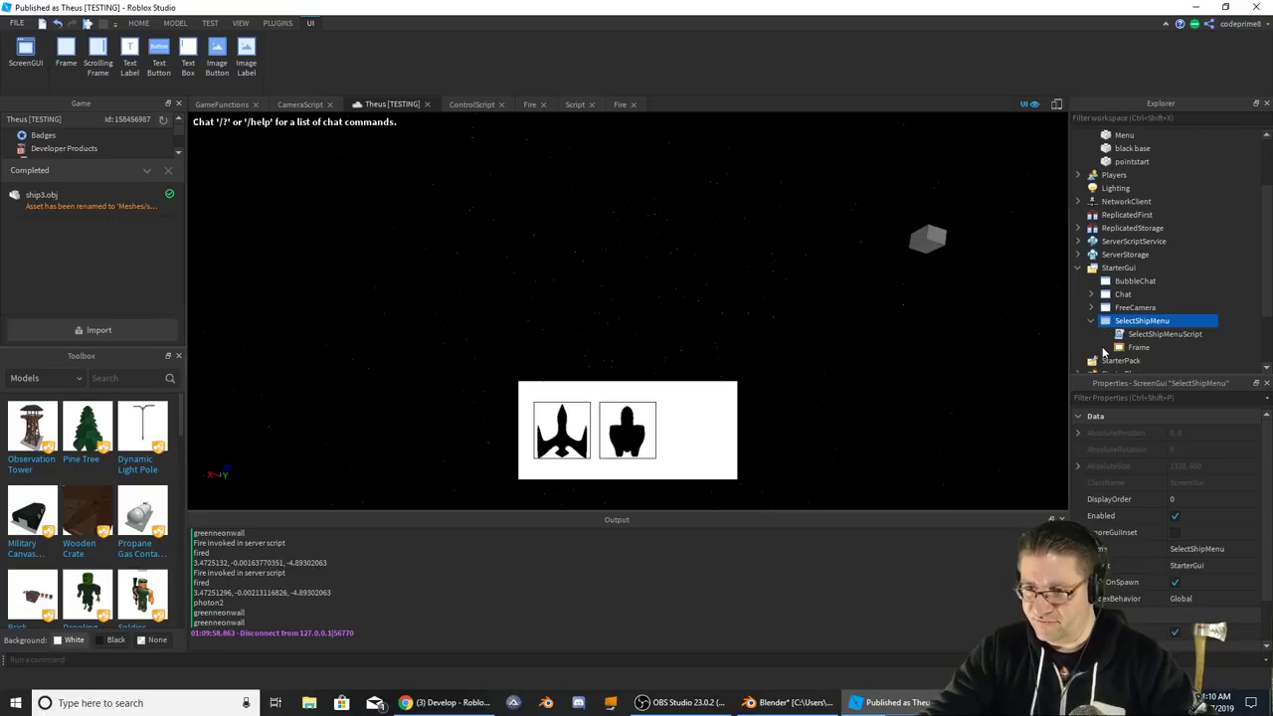
click(1104, 347)
scroll(1143, 318, down, 2)
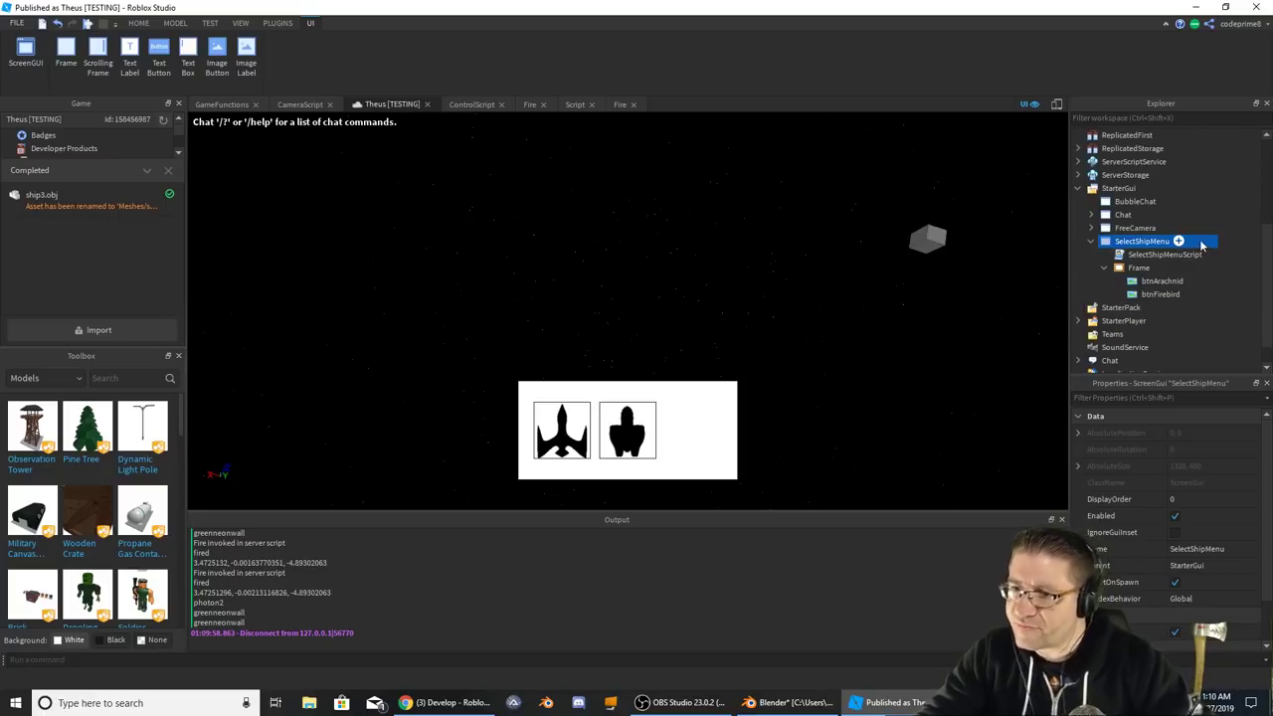
click(1163, 294)
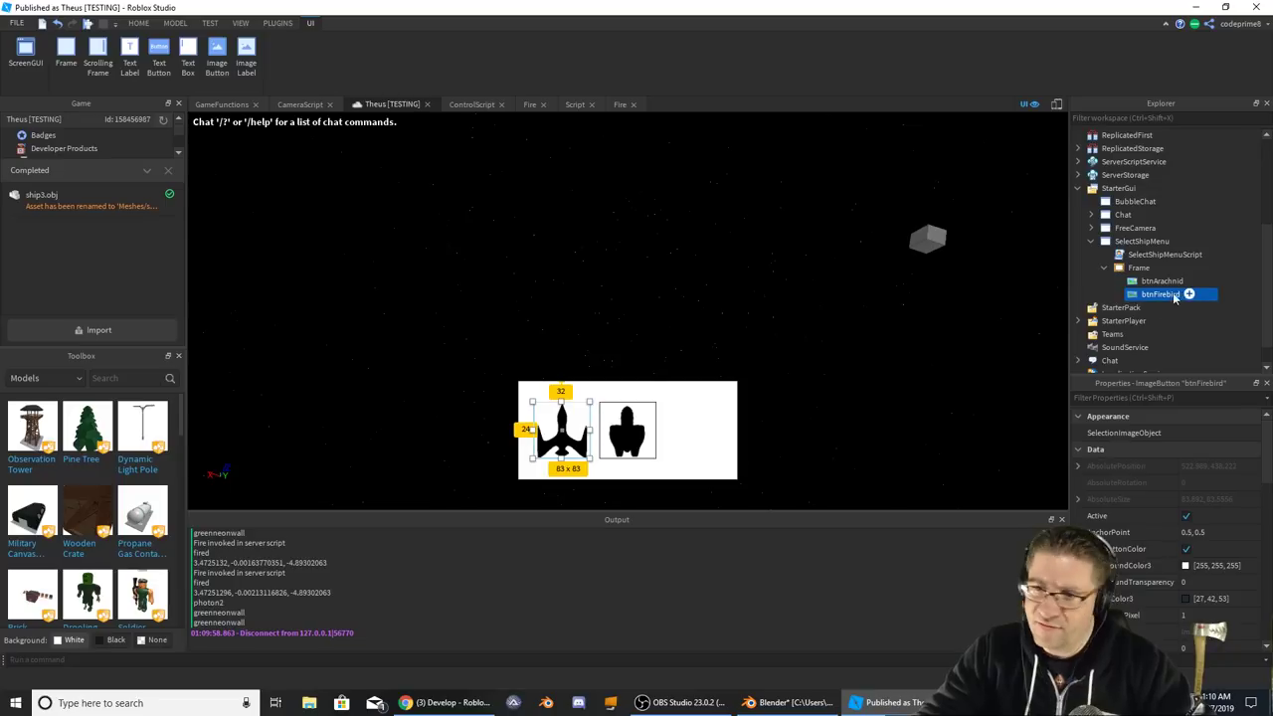
click(1161, 281)
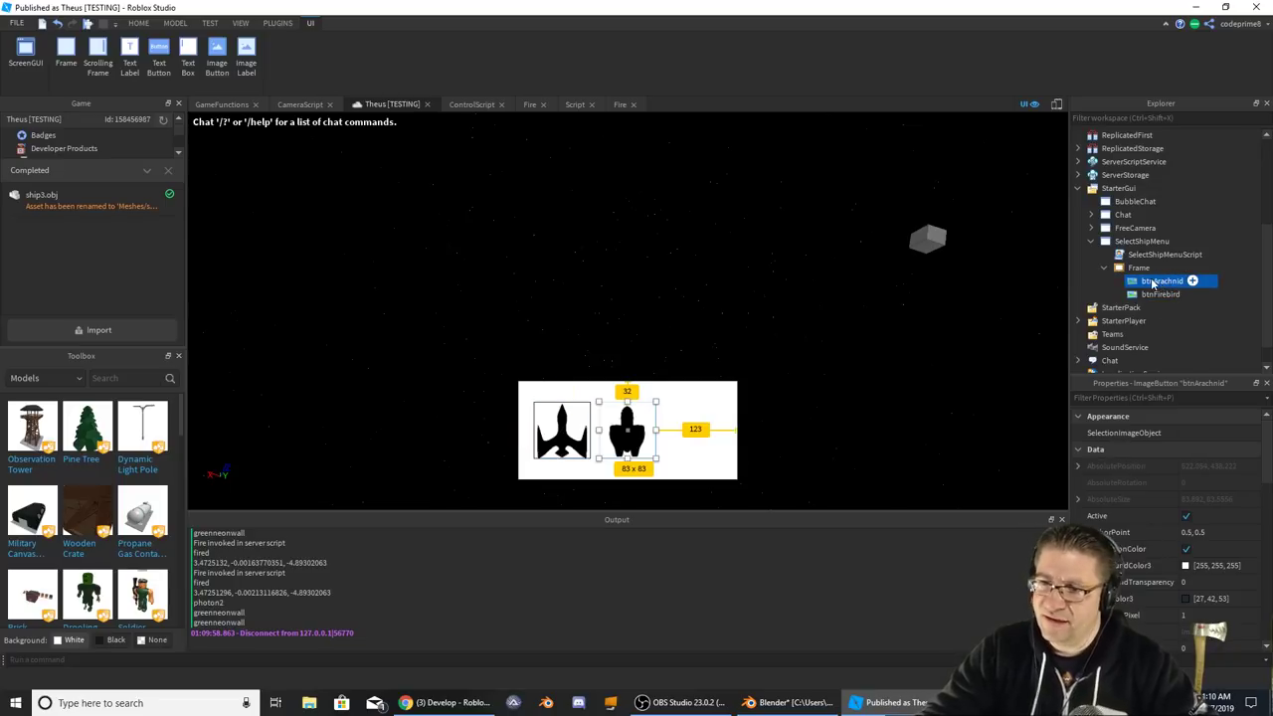
right_click(1181, 283)
click(1154, 329)
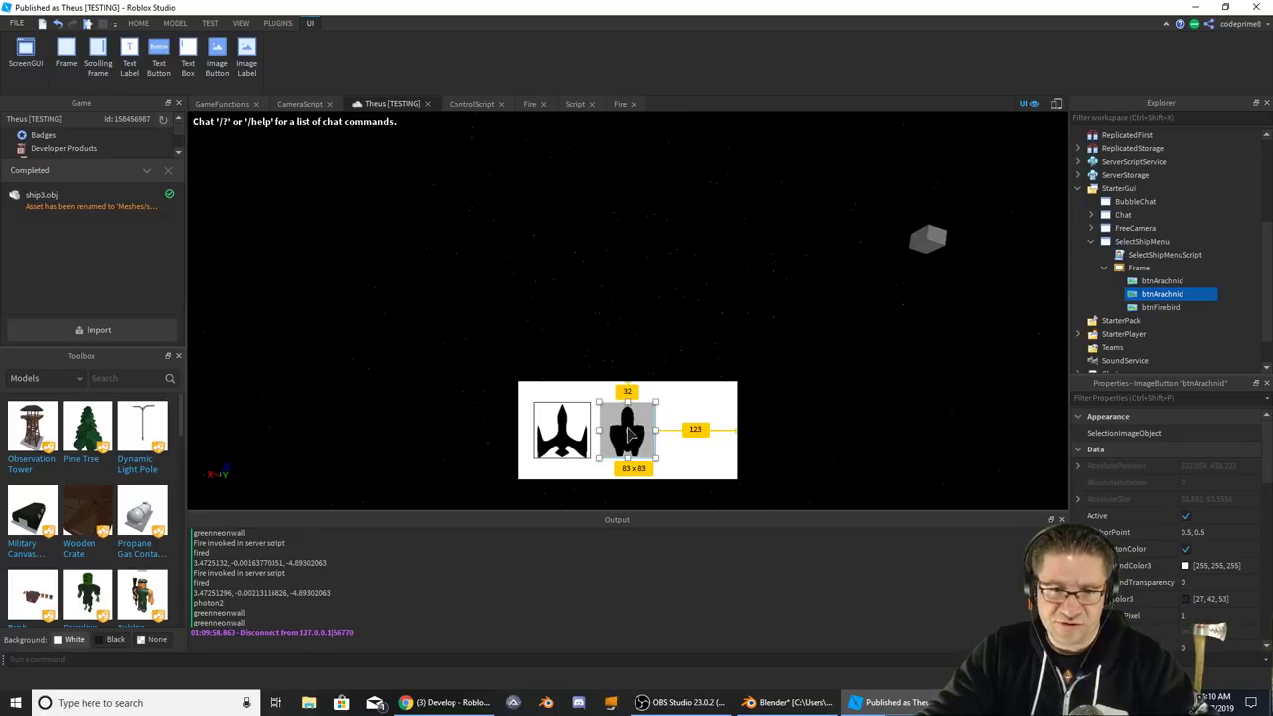
drag(631, 434, 696, 434)
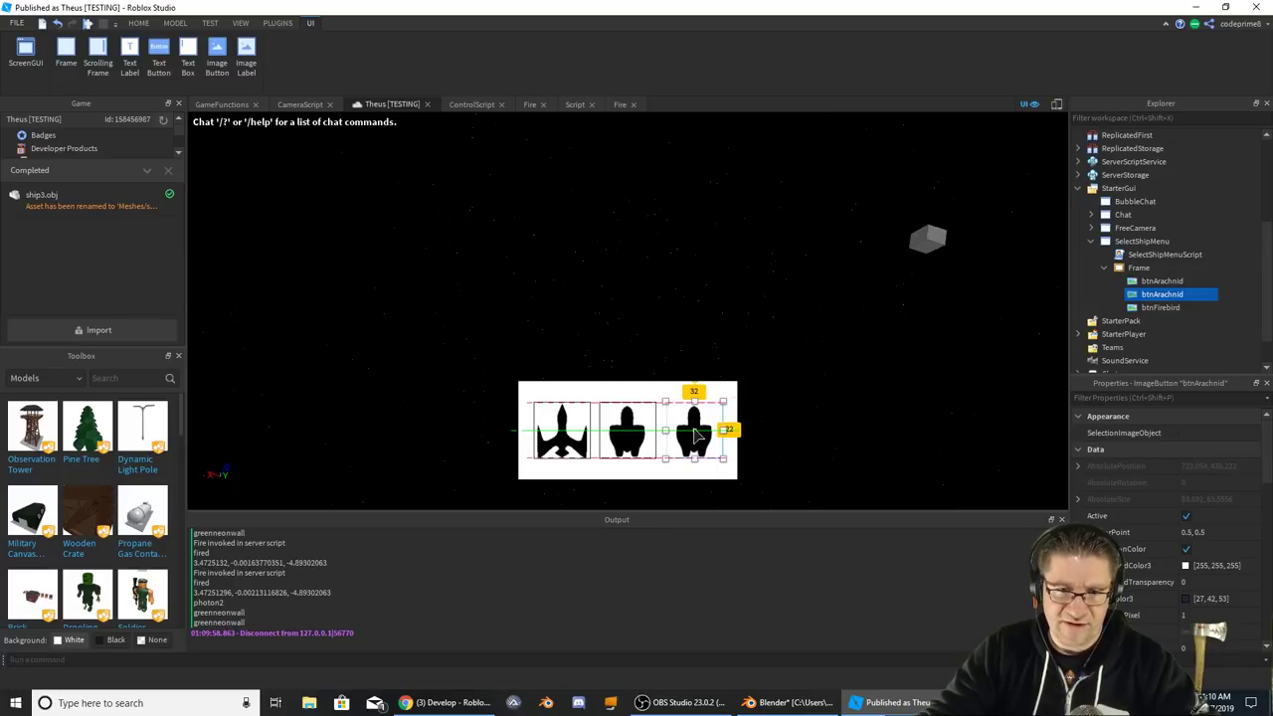
drag(697, 434, 696, 435)
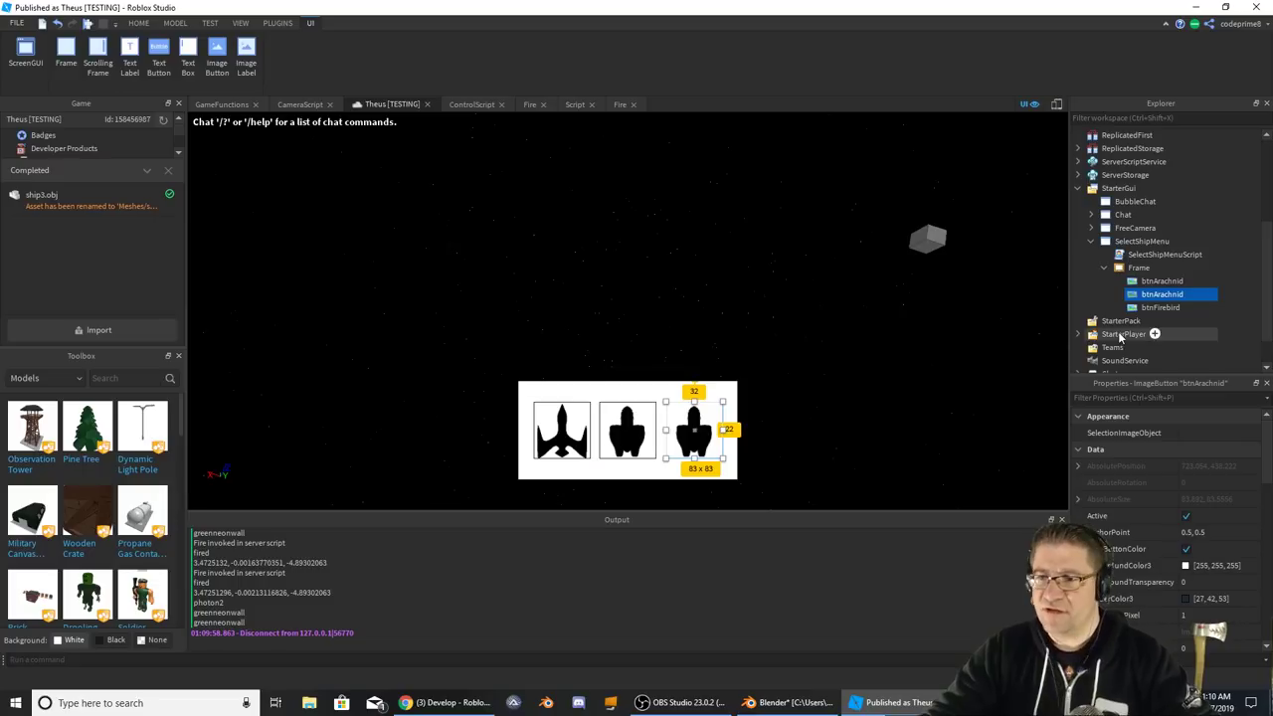
- Rename the duplicated btnArachnid in the third slot as btnShadow
click(1169, 283)
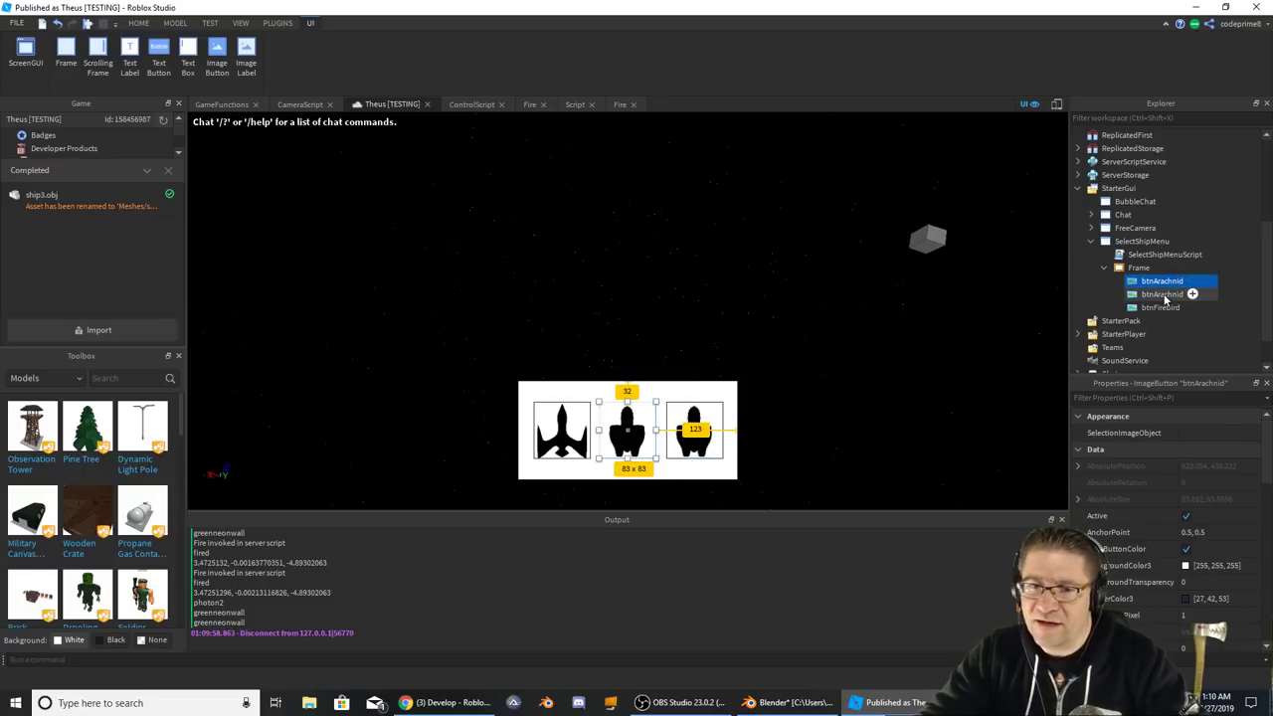
click(1166, 295)
click(1164, 282)
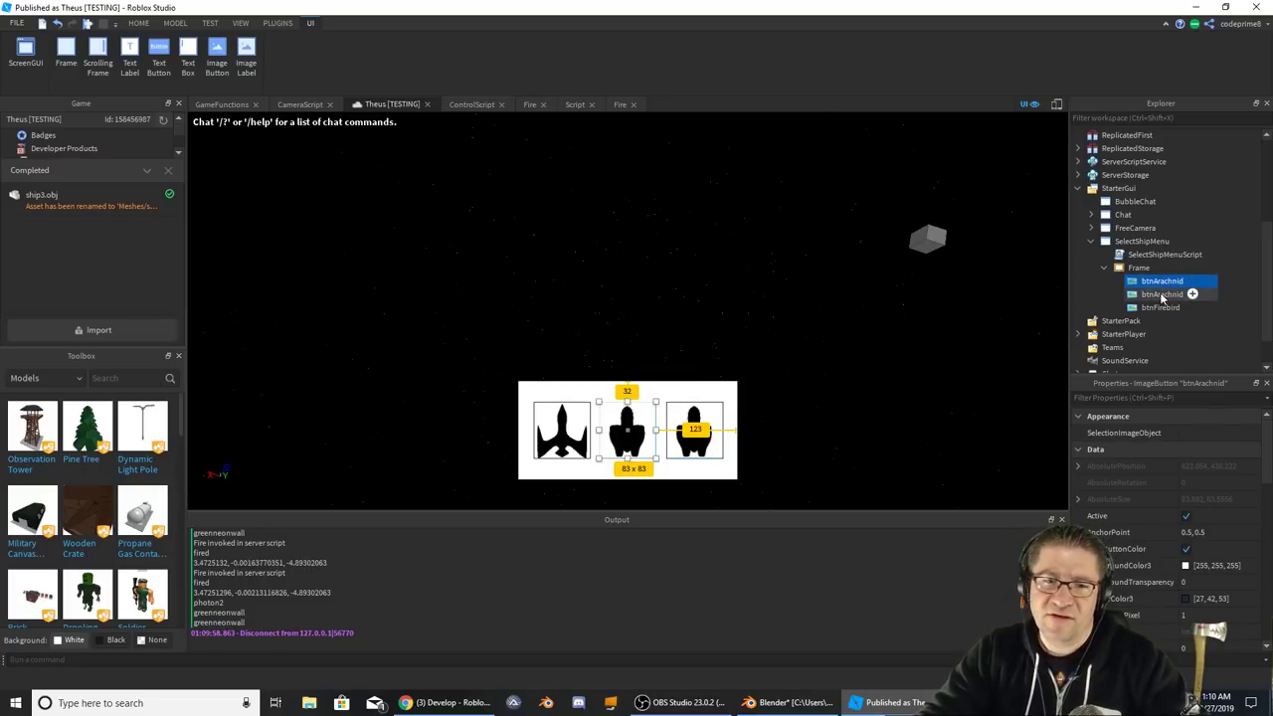
click(1160, 308)
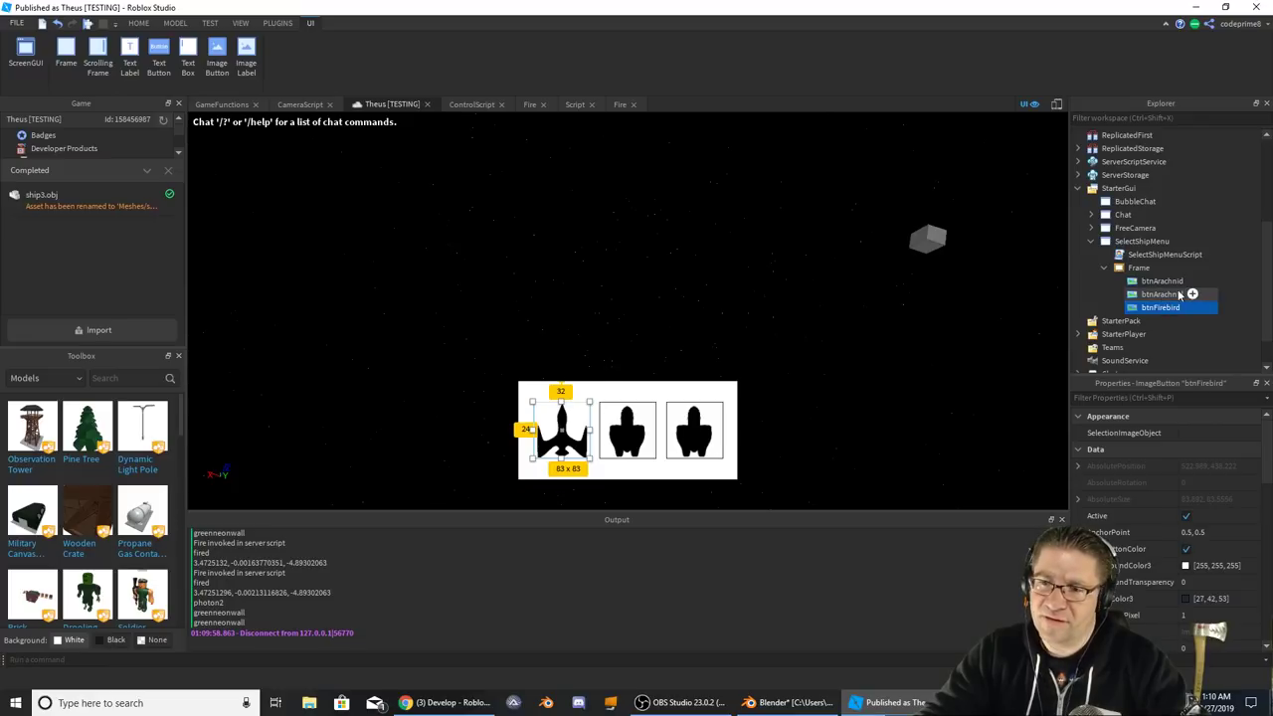
click(1162, 296)
click(1160, 283)
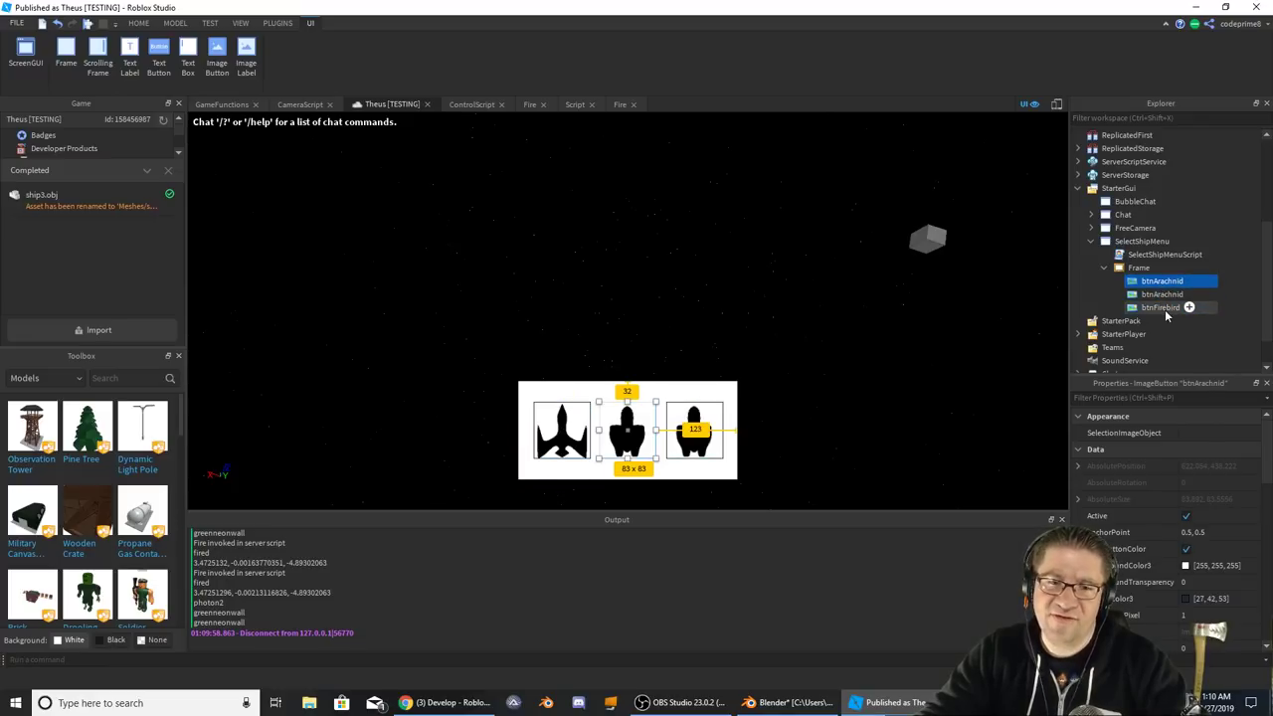
click(1167, 296)
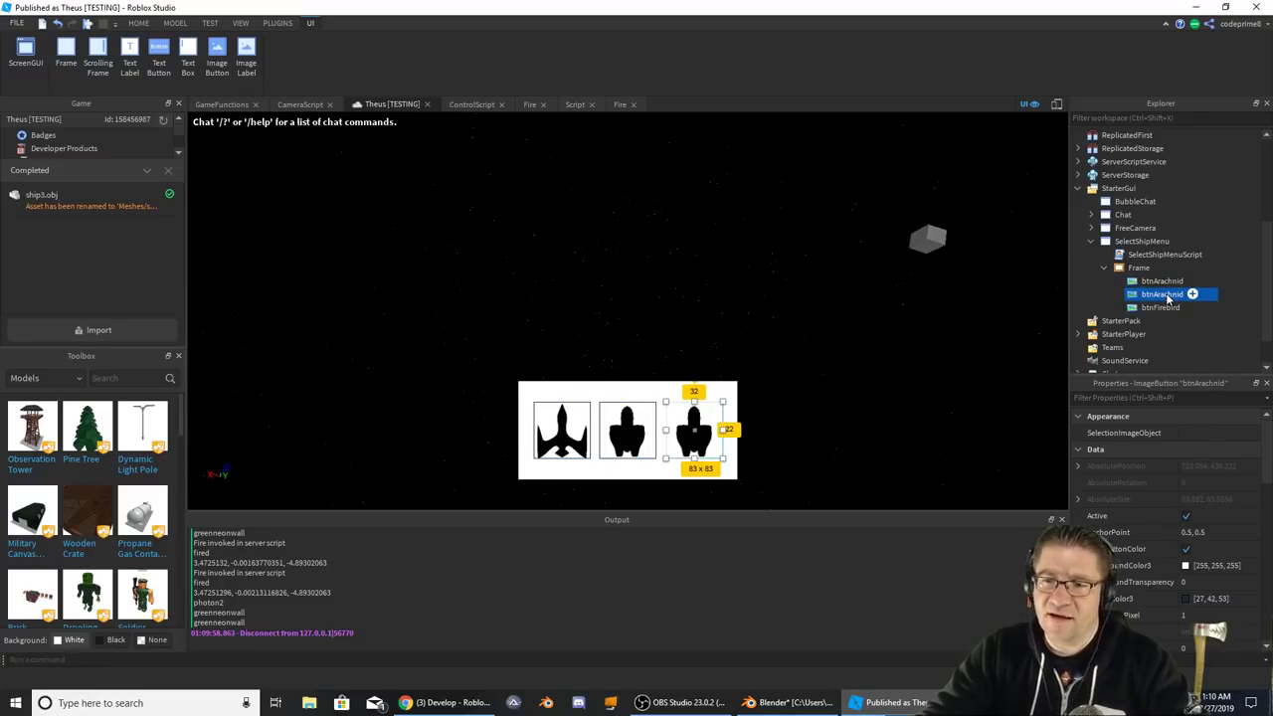
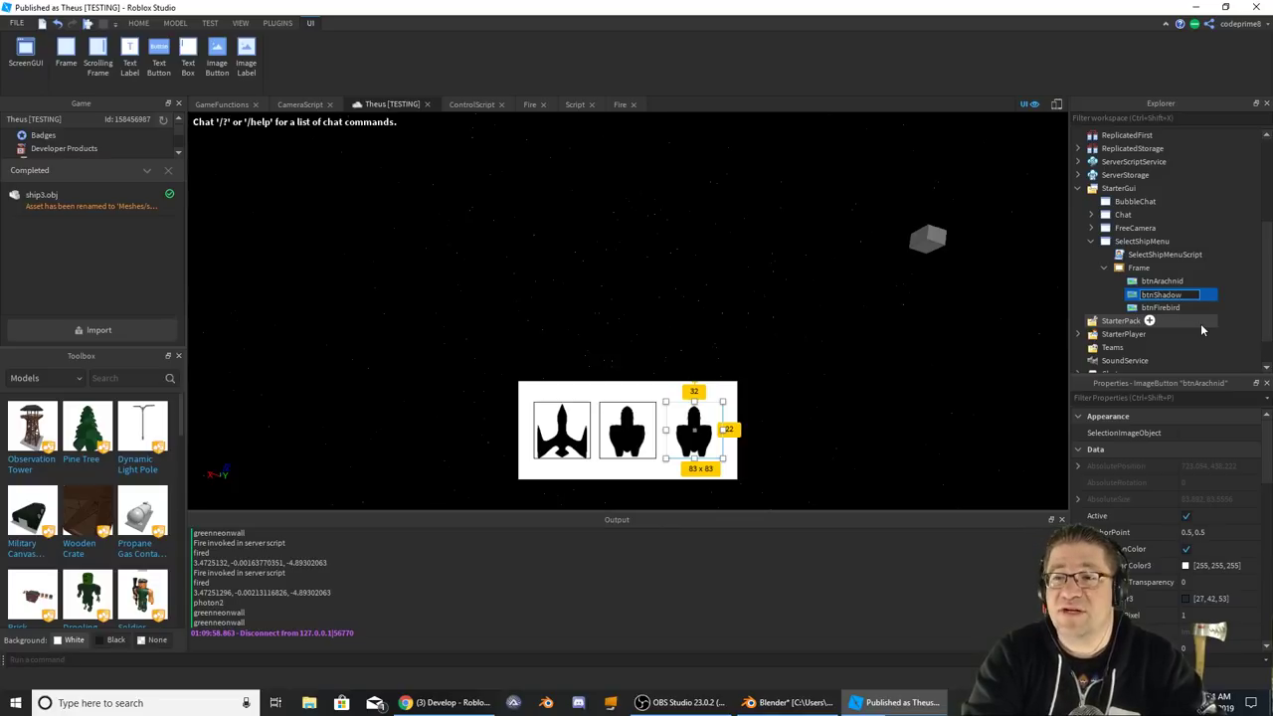
key(Return)
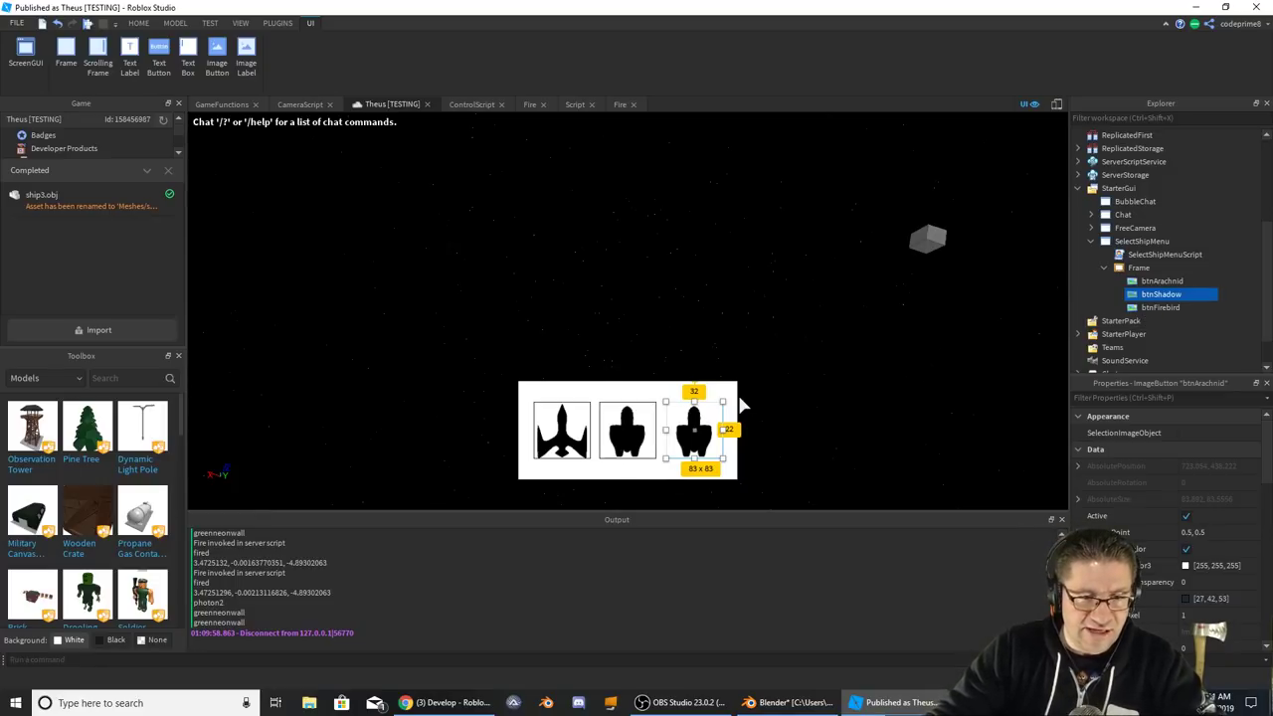
- Switch to Blender's ship3 file, view the ship through the camera, and select the camera
click(781, 703)
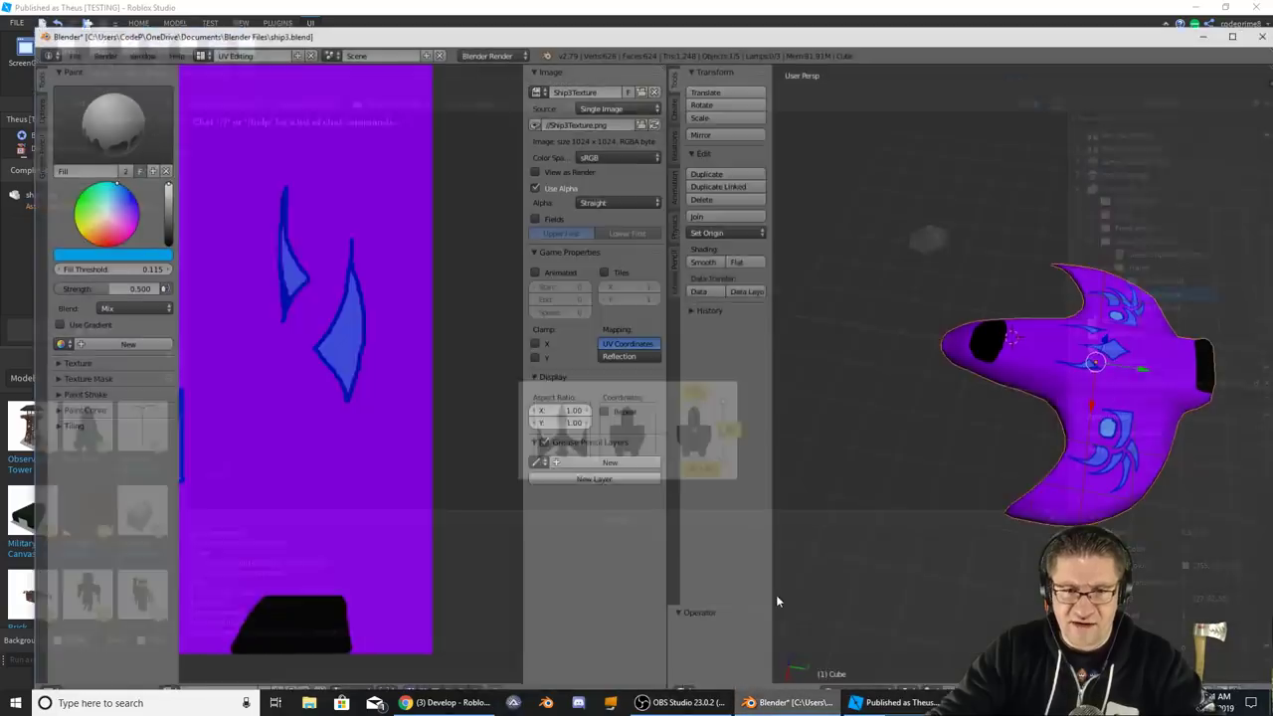
middle_drag(1102, 363, 965, 395)
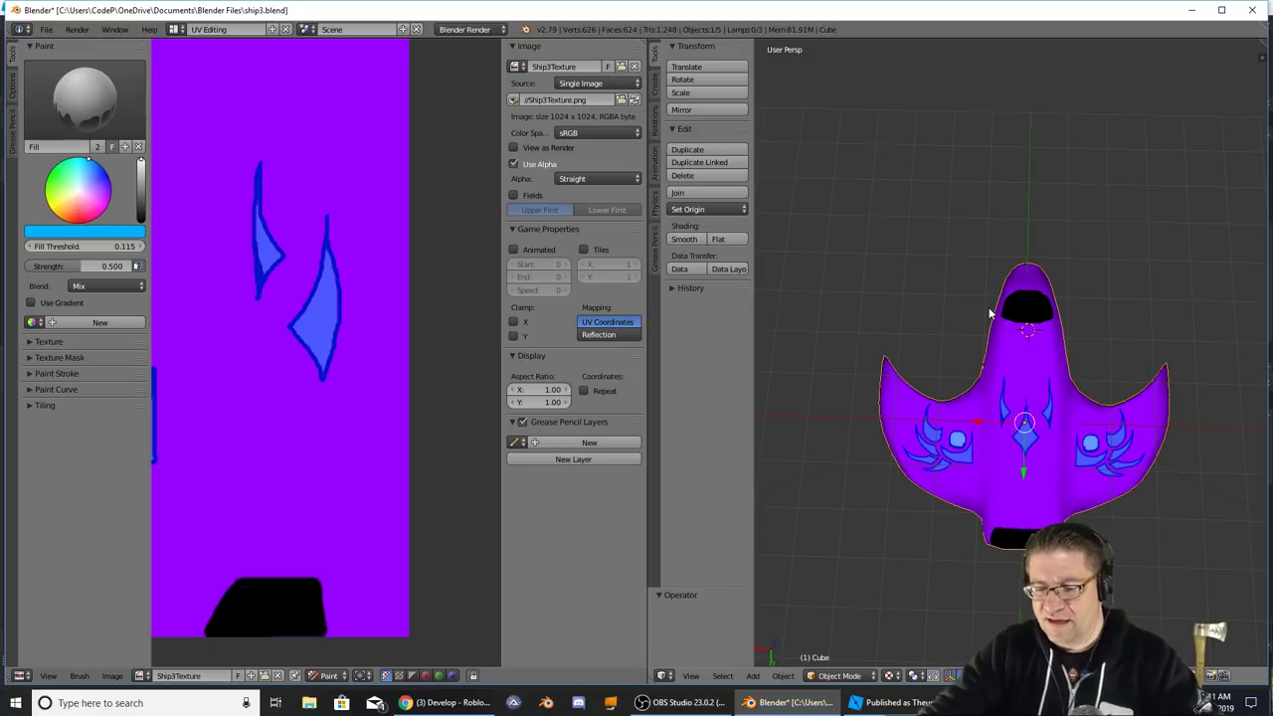
key(KP_0)
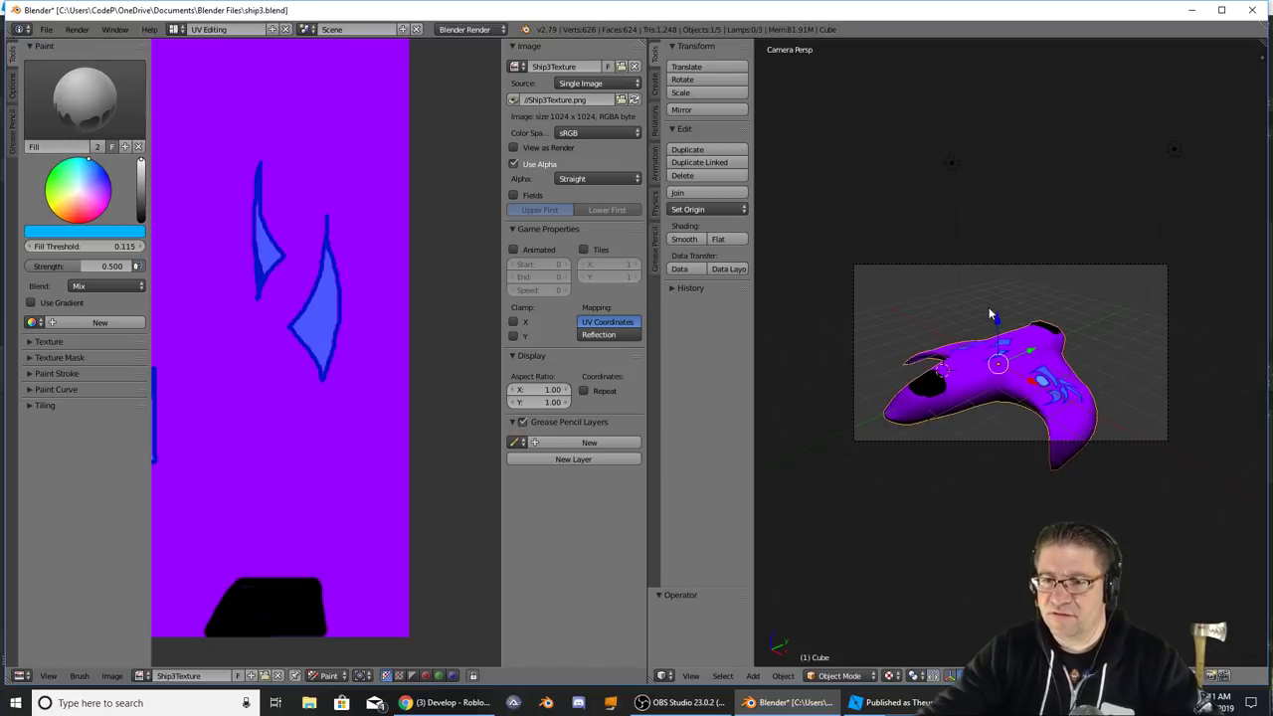
right_click(991, 441)
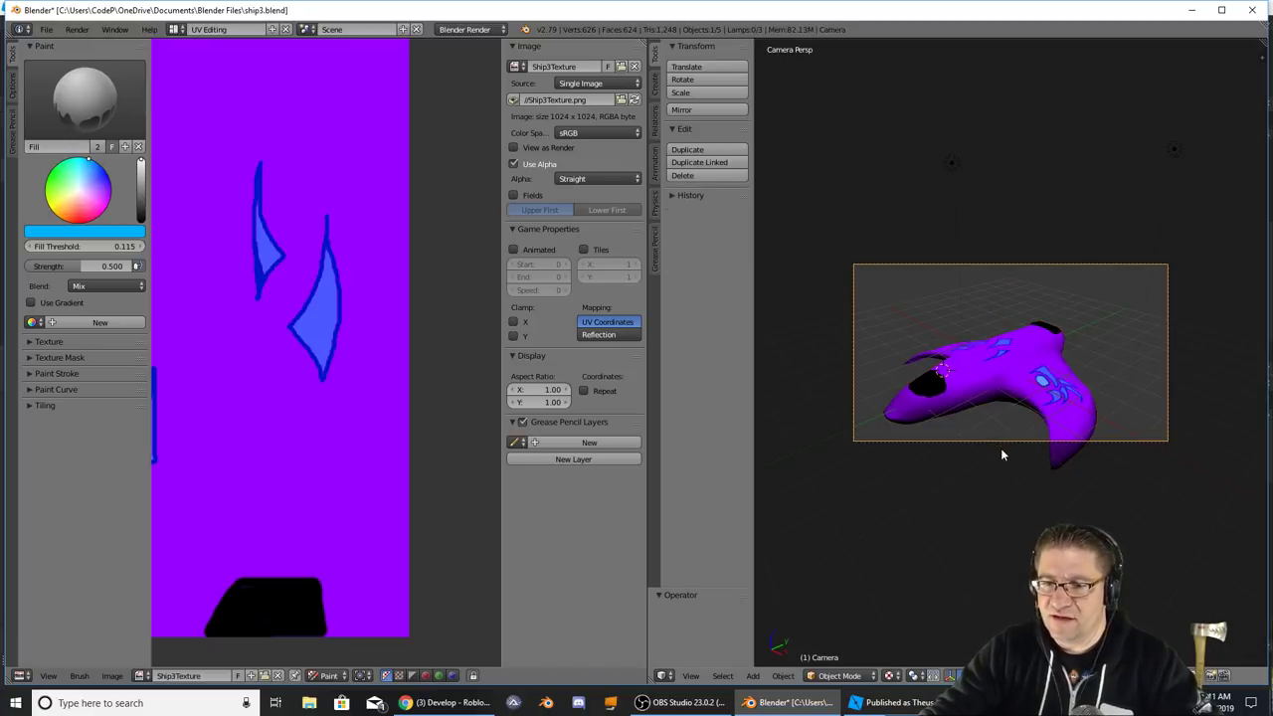
- Change the screen layout to Default and display the ship with its texture in the 3D view
click(177, 30)
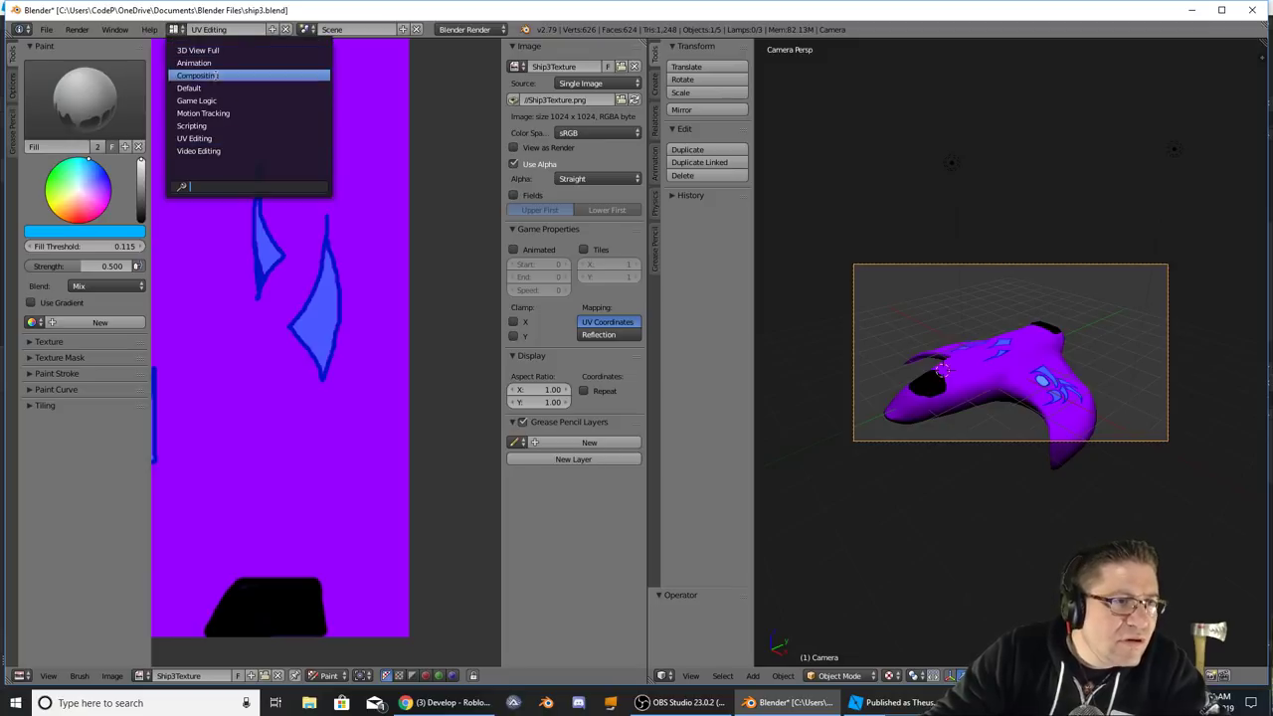
click(189, 87)
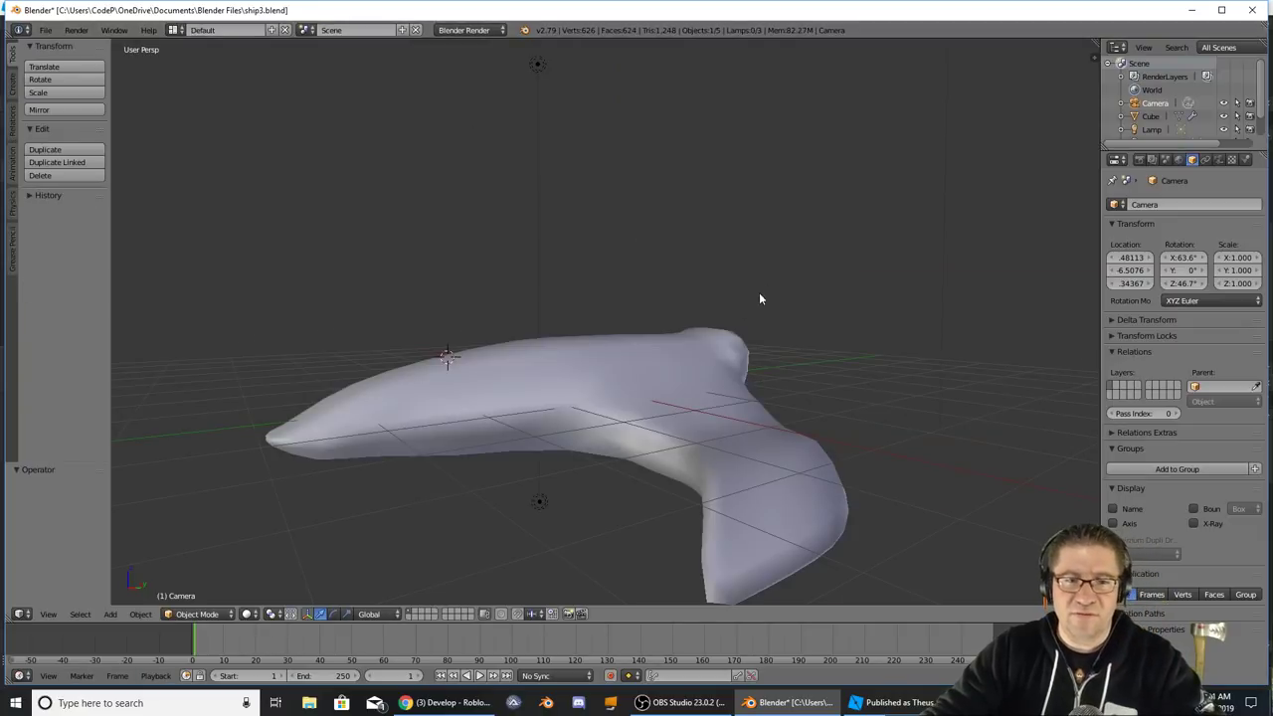
scroll(738, 325, down, 4)
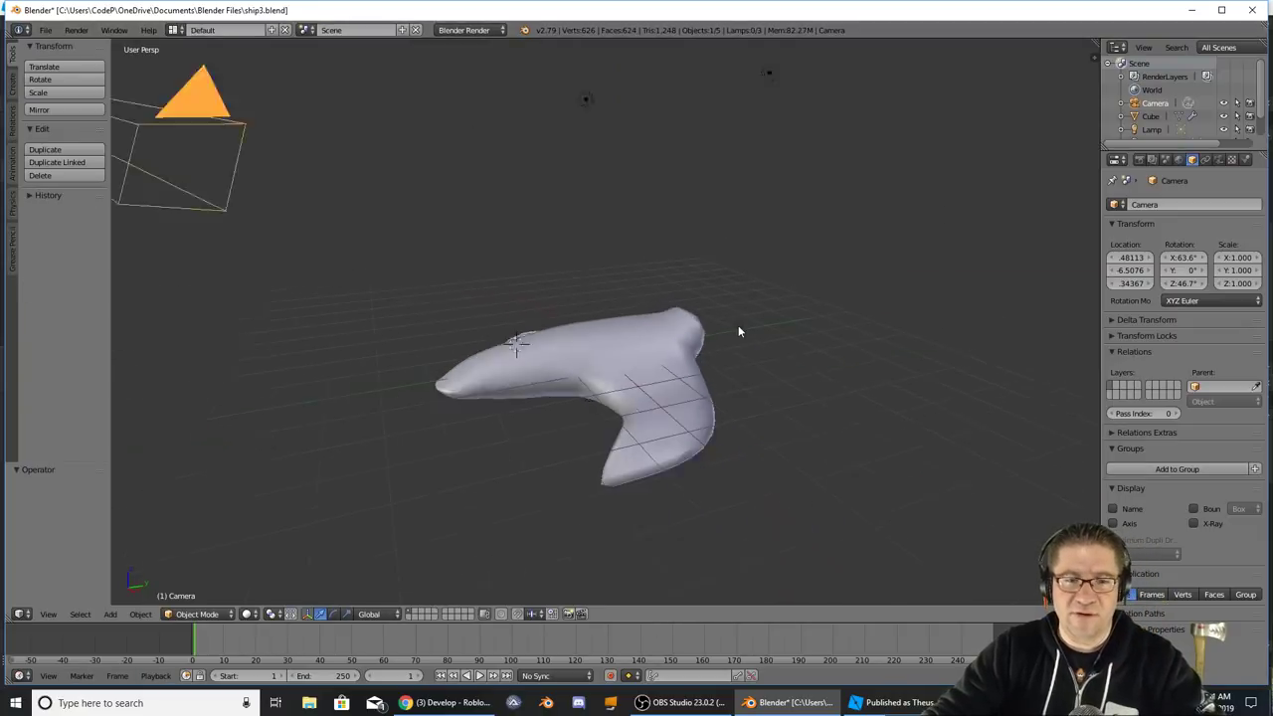
click(246, 613)
click(319, 552)
mouse_move(318, 547)
middle_down()
mouse_move(574, 406)
mouse_move(563, 407)
middle_up()
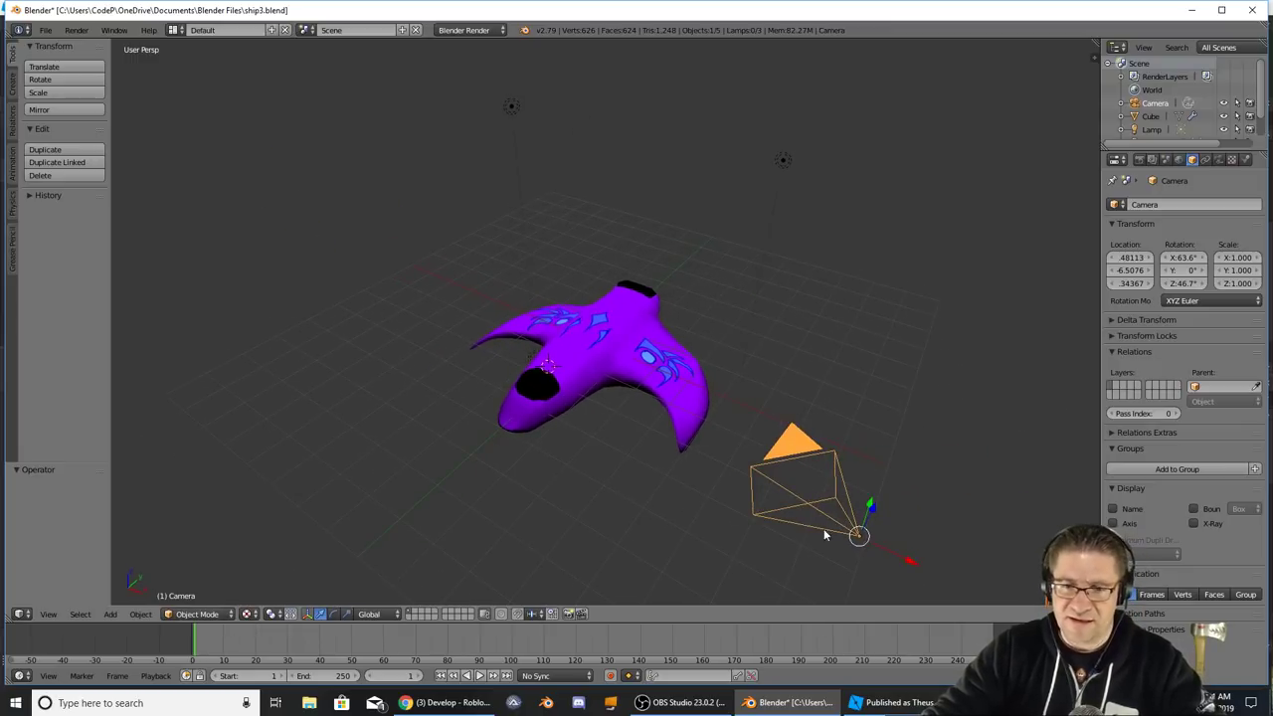
key(g)
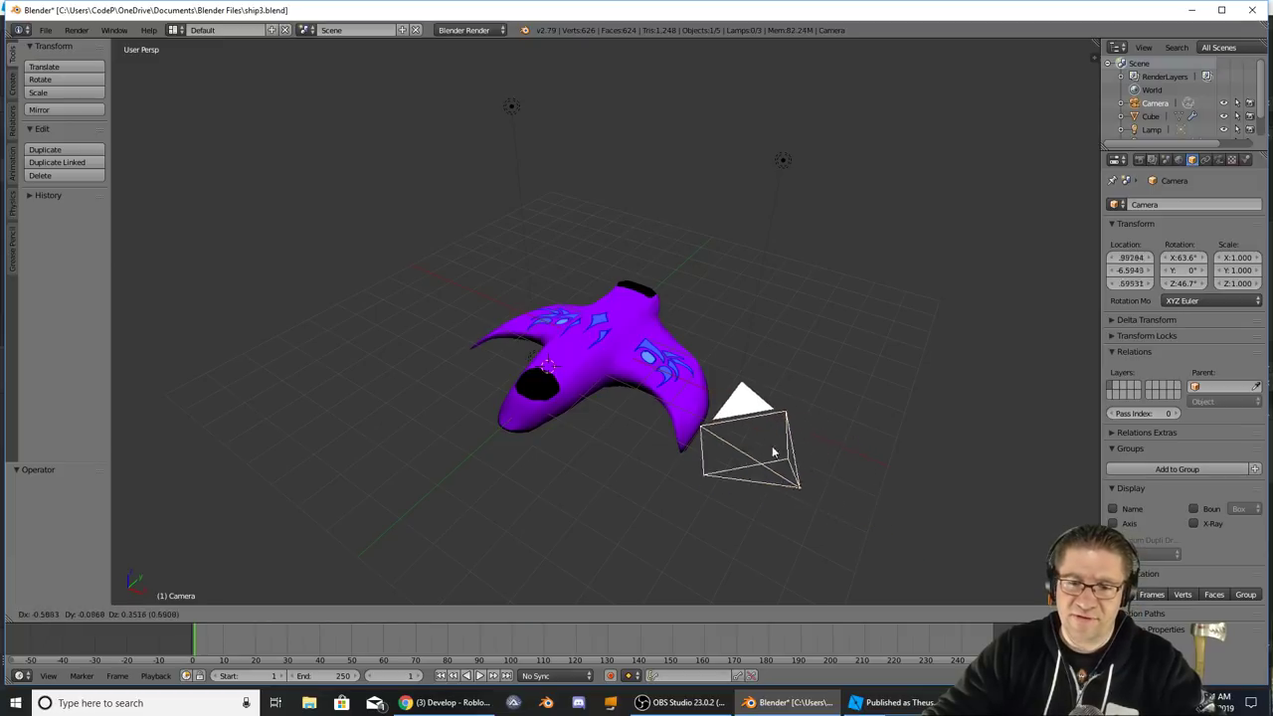
key(r)
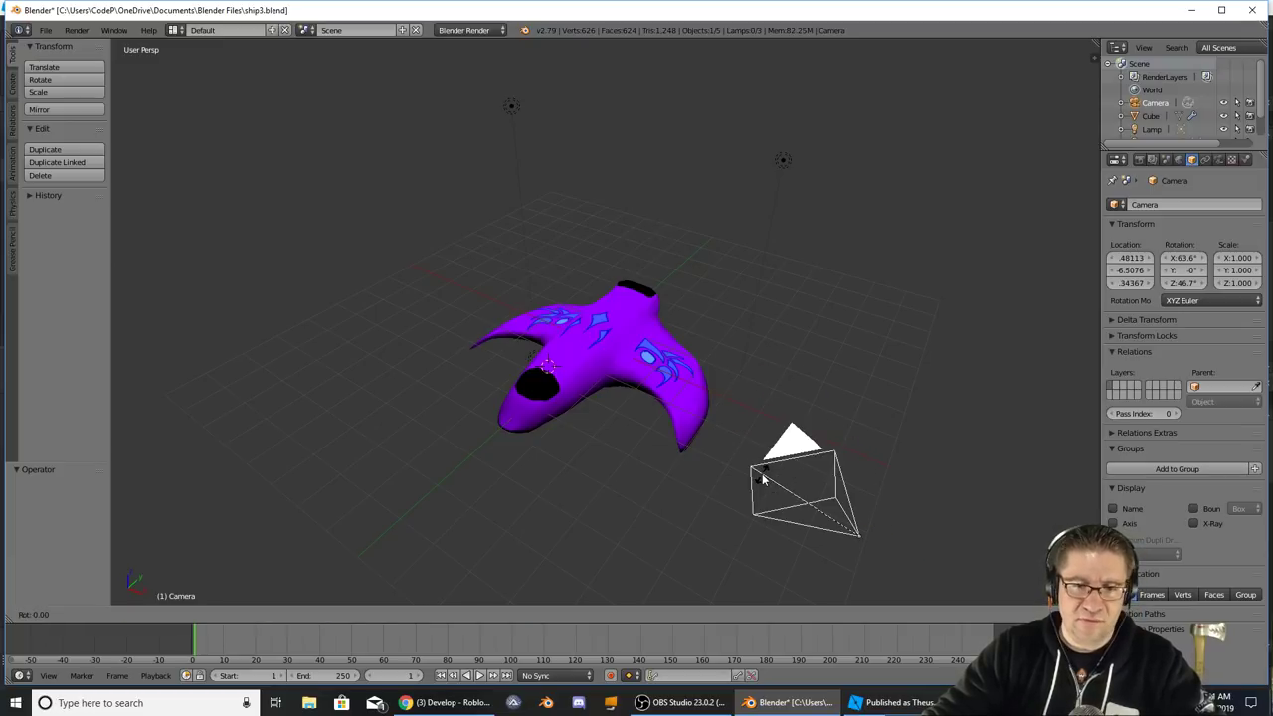
right_click(732, 425)
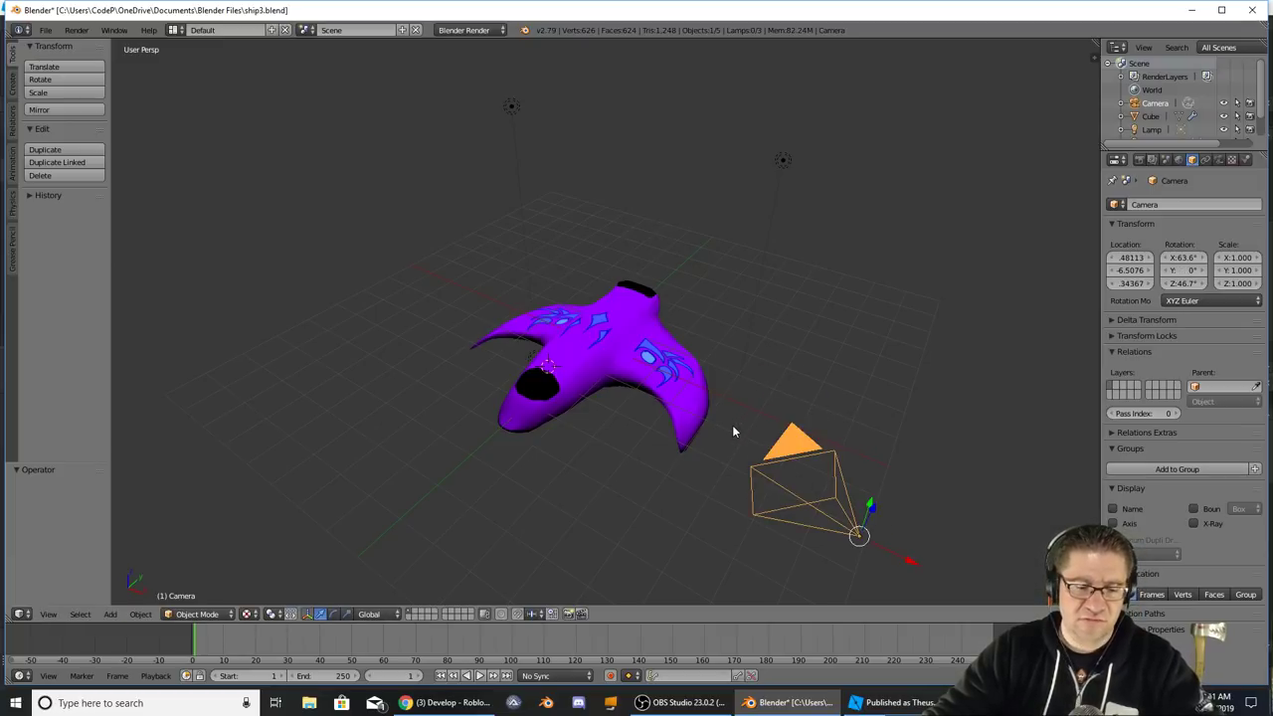
- Clear the camera's rotation
key(alt+r)
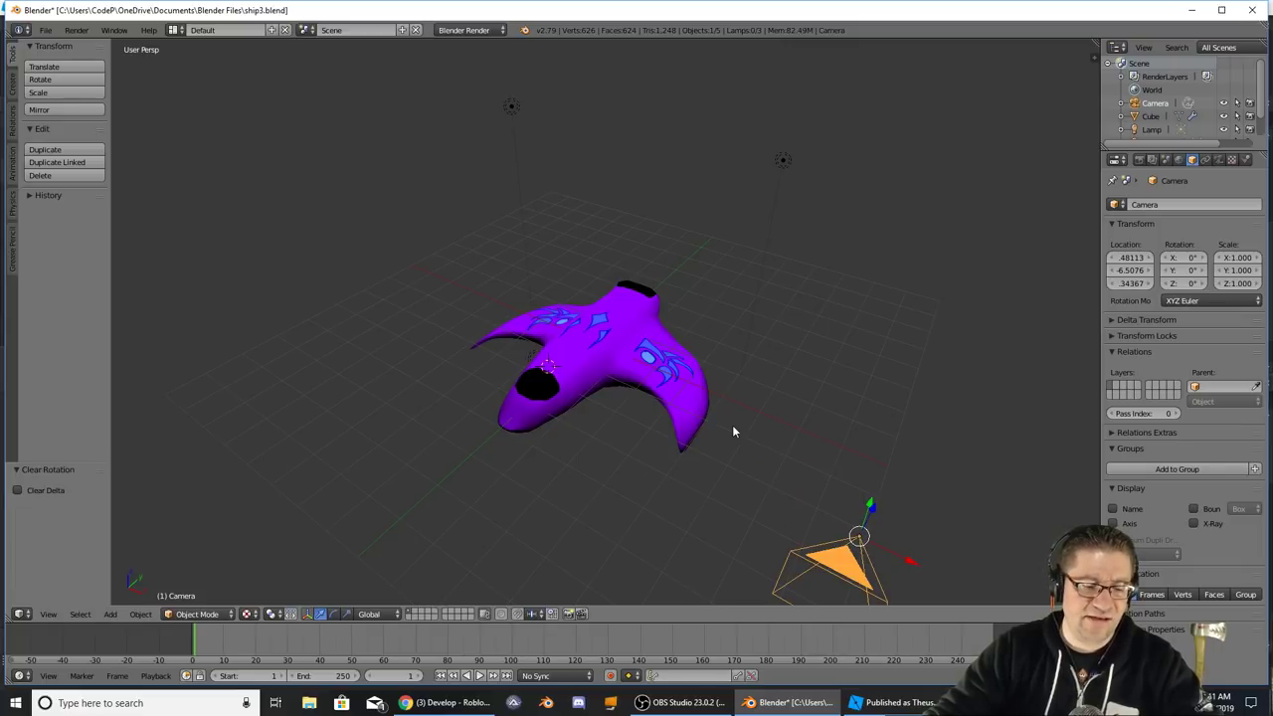
- Clear the camera's location and raise it about 9 units straight up along the global Z axis
key(alt+g)
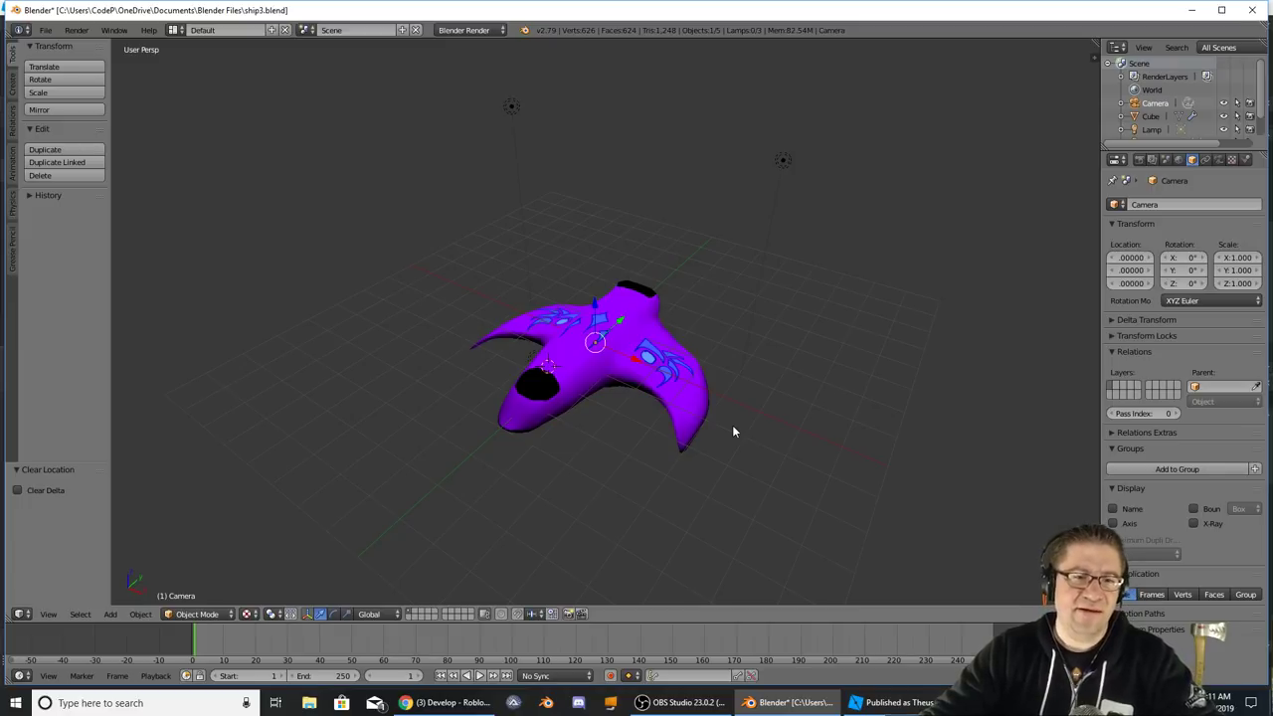
key(g)
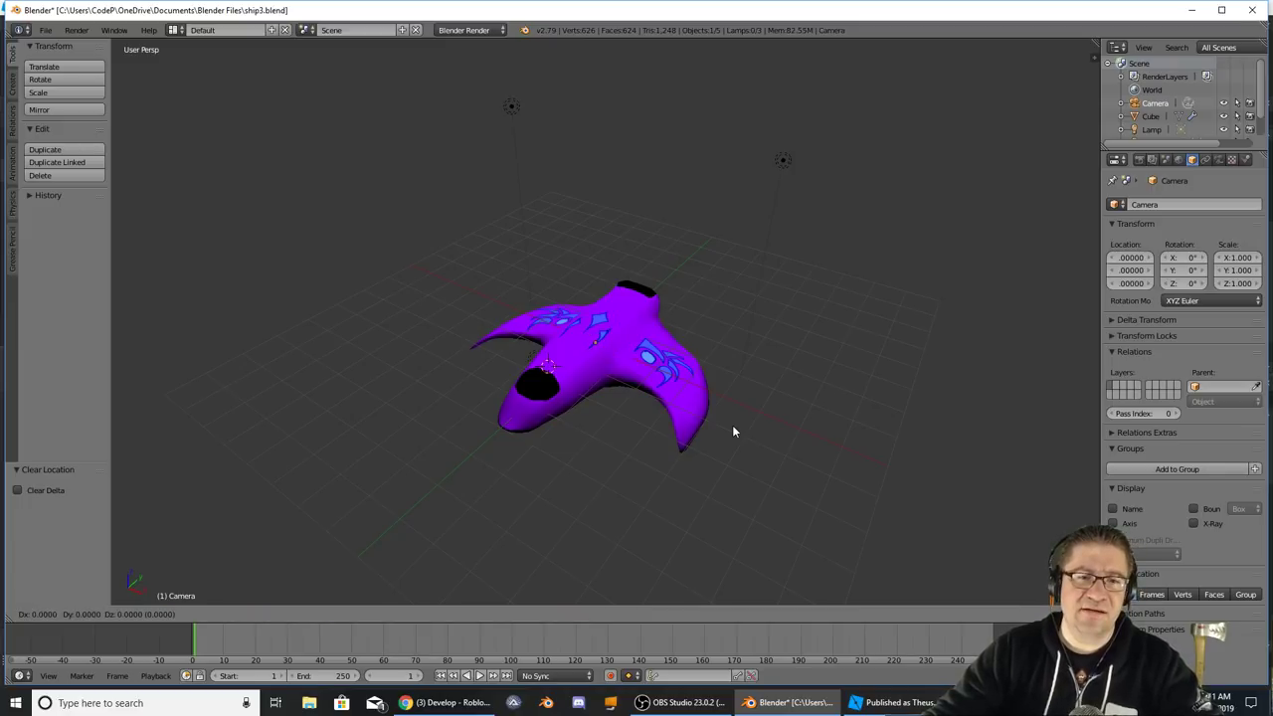
key(z)
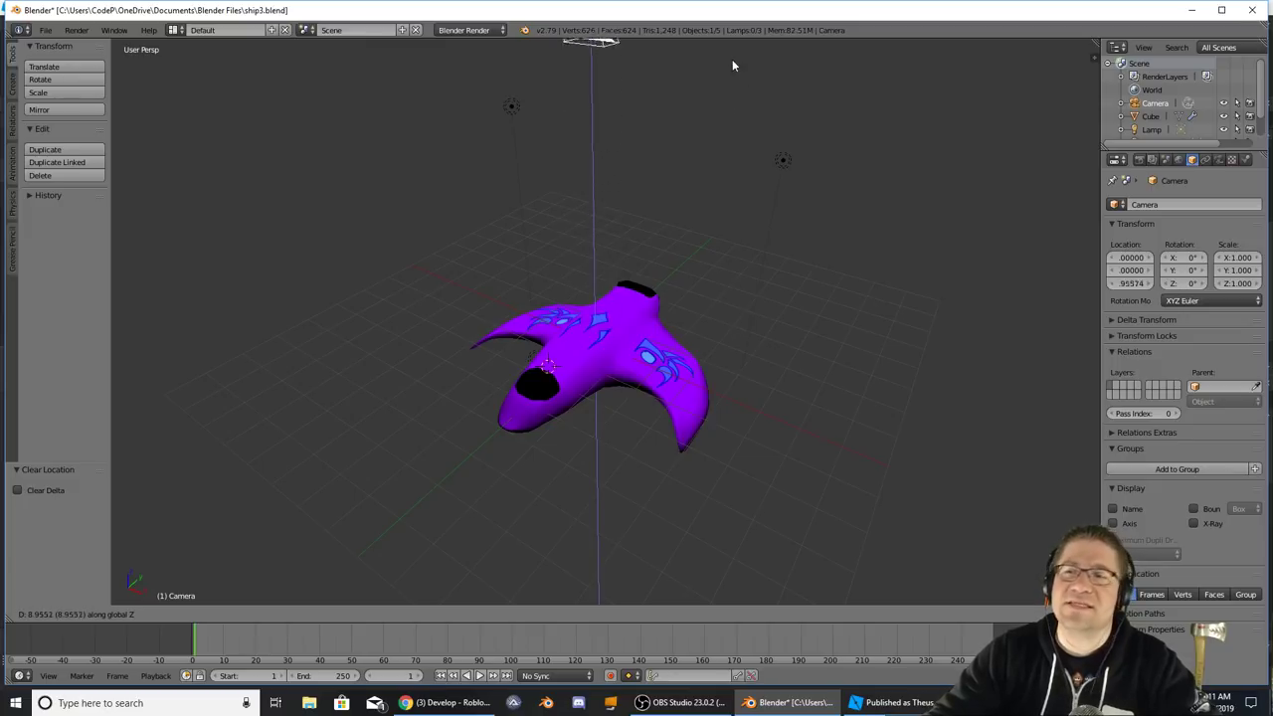
click(733, 61)
- Looking through the camera, raise it about another 11 units along Z to frame the whole ship, and make a test render
key(KP_0)
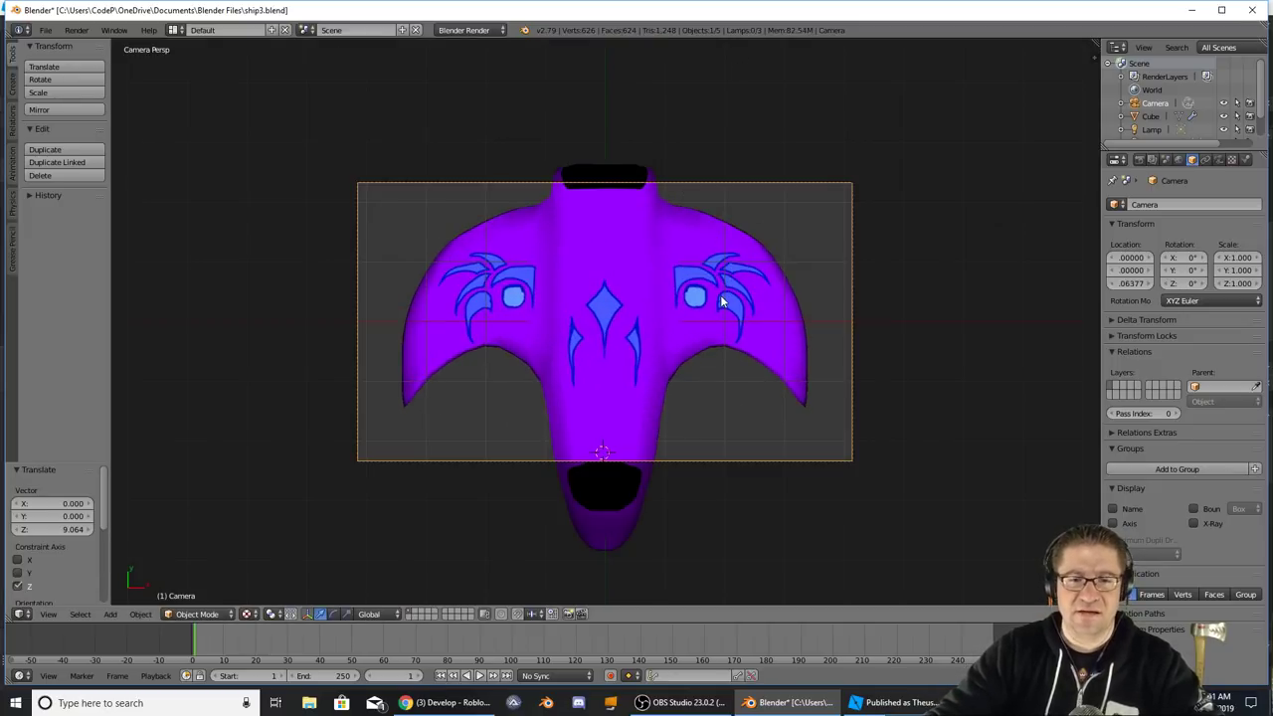
key(g)
key(z)
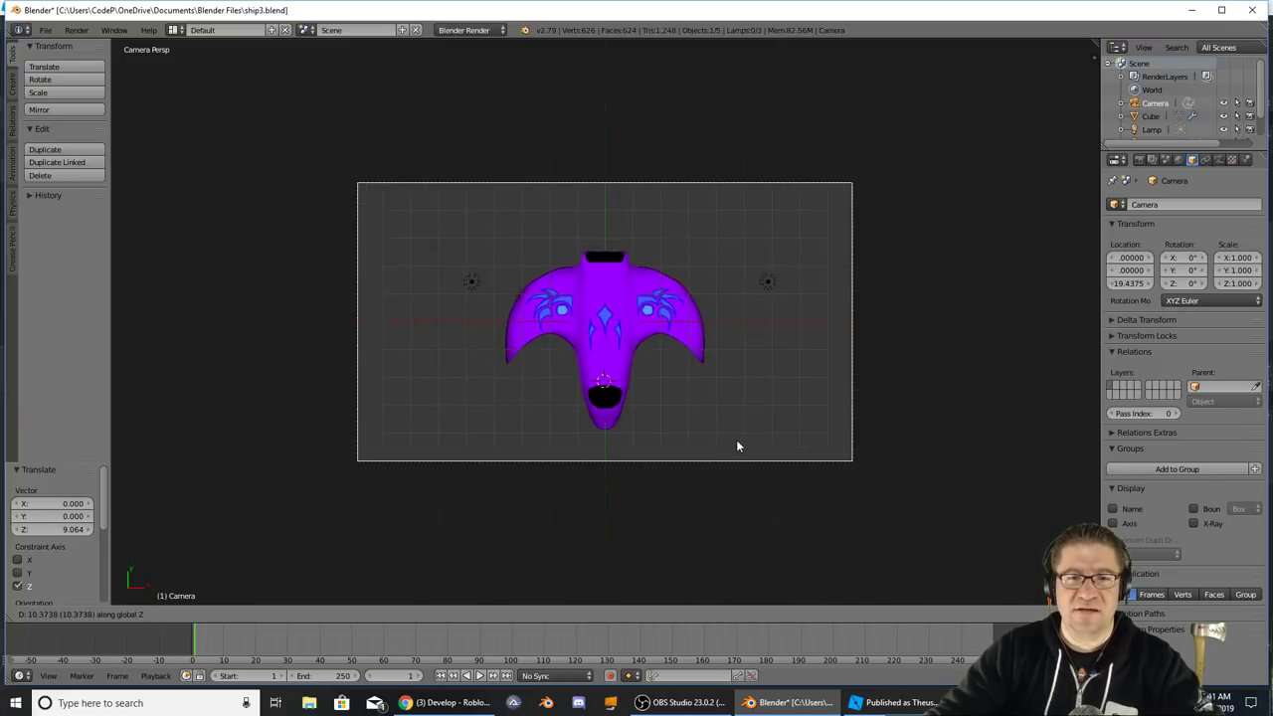
click(736, 445)
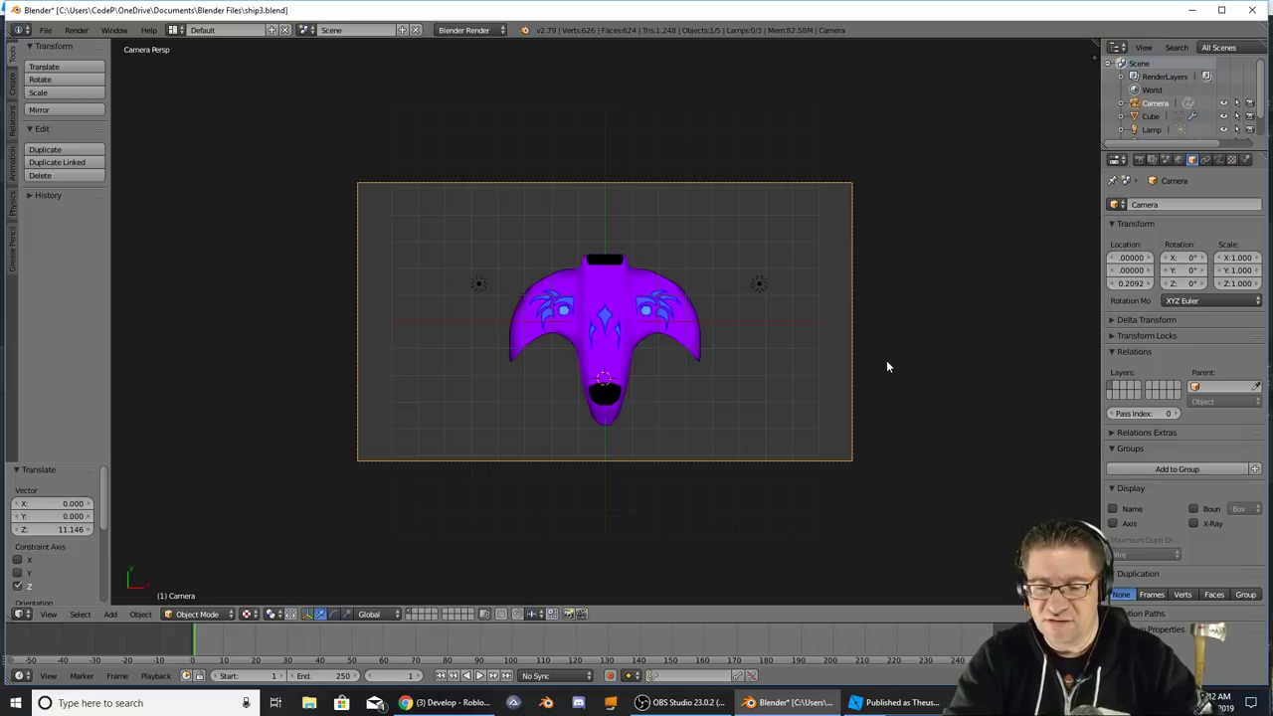
key(F12)
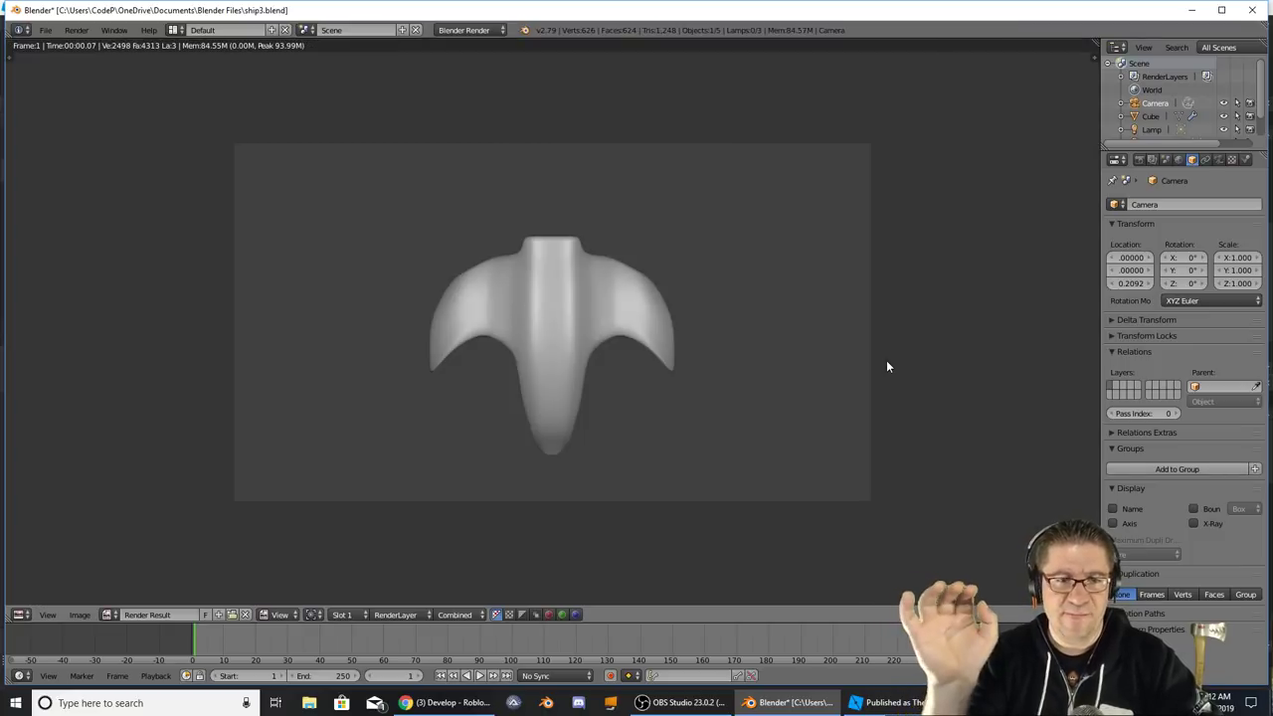
key(Escape)
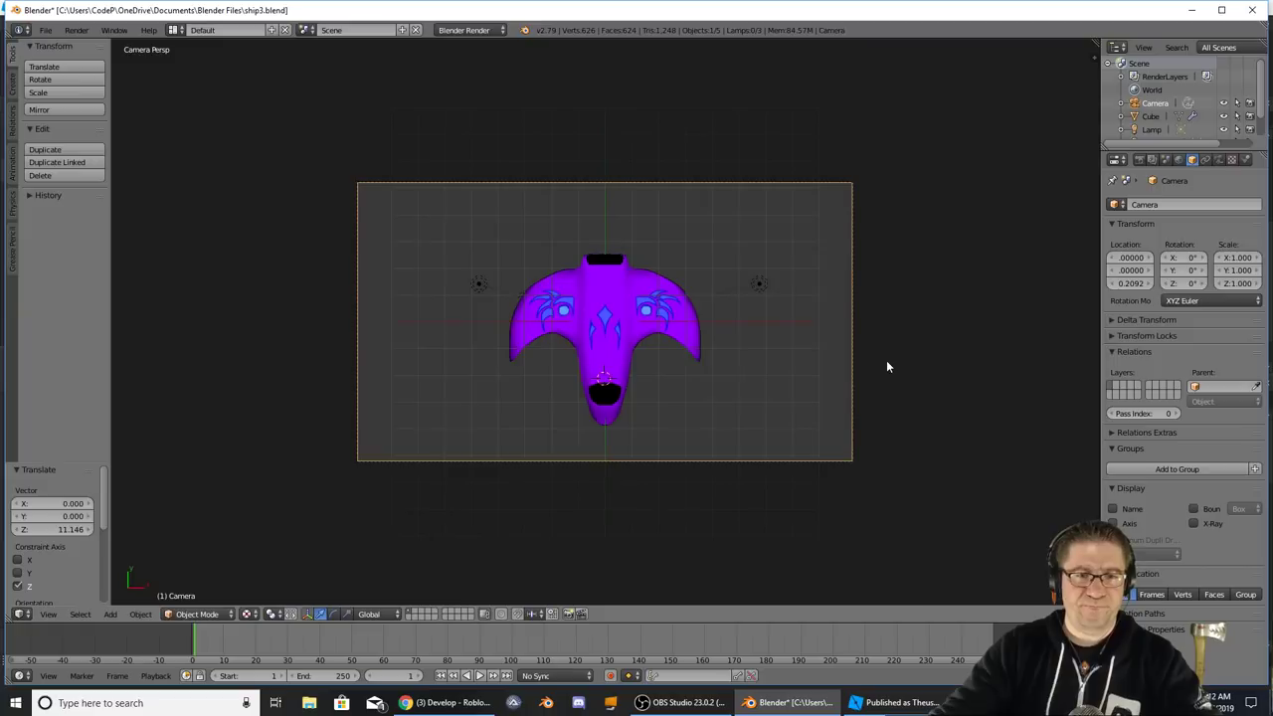
- Set the world's horizon color to pure green, with red and blue at 0, and make a test render
click(1140, 160)
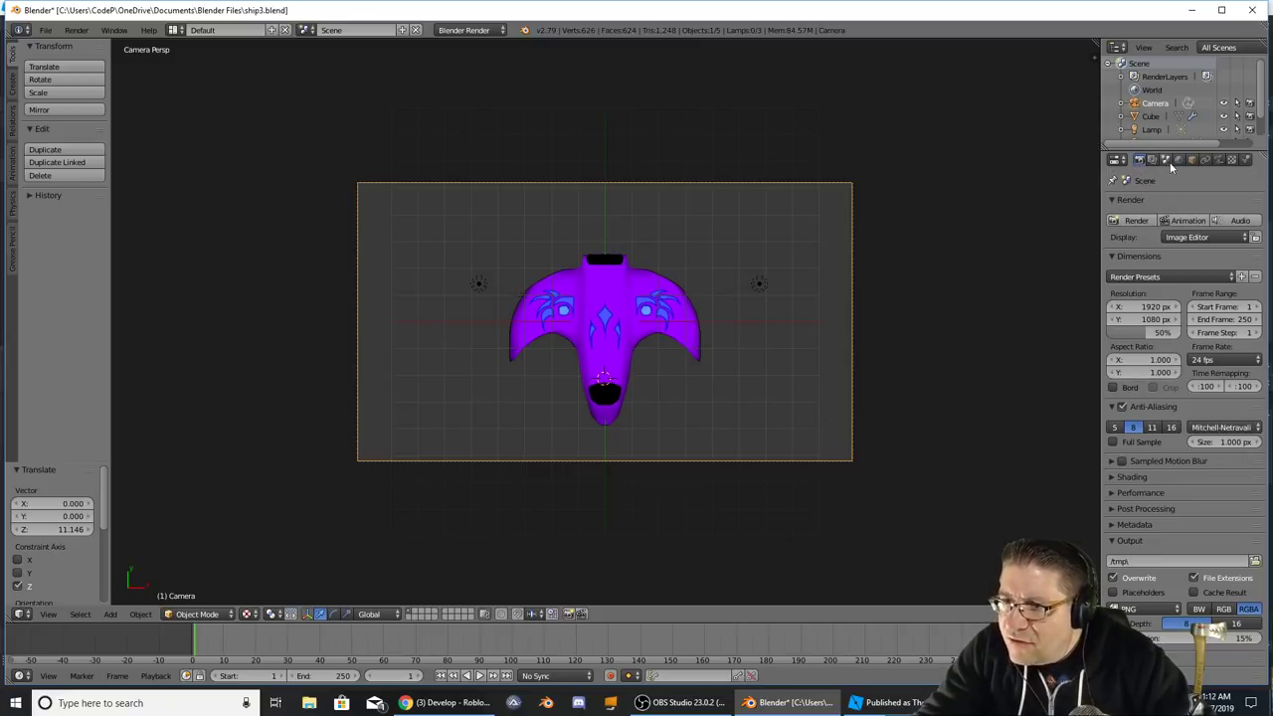
click(1179, 160)
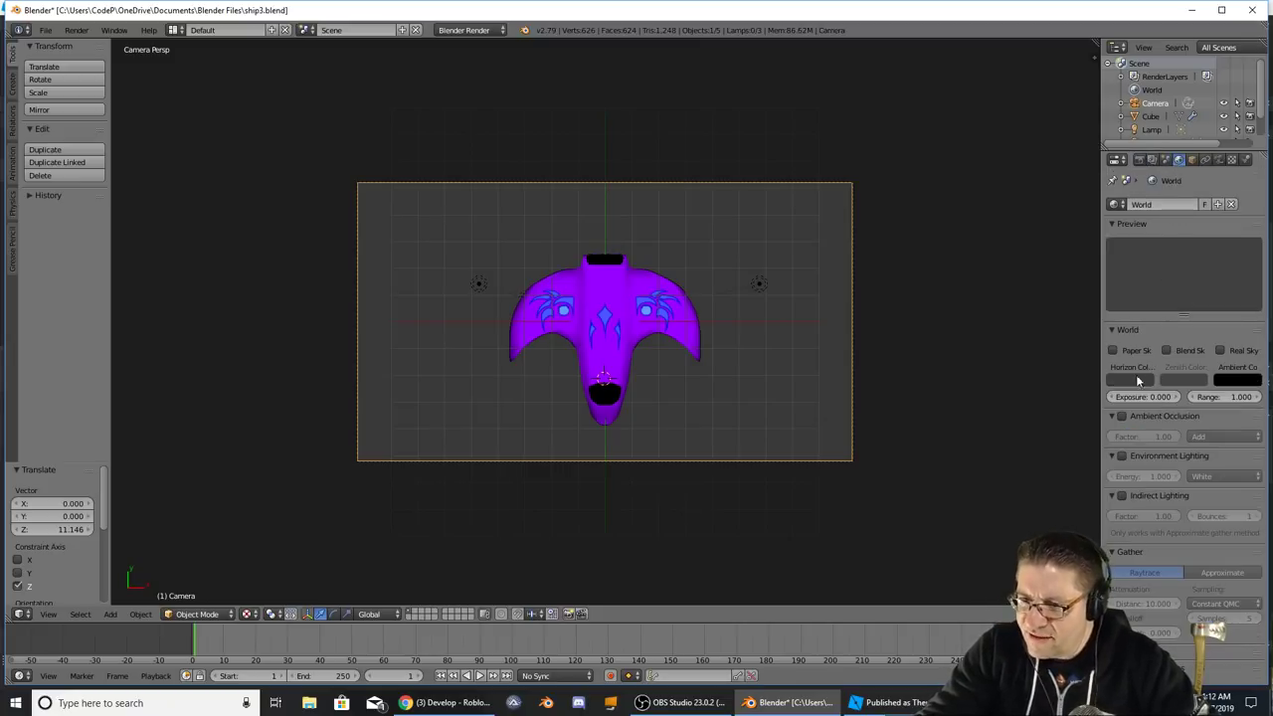
click(1128, 380)
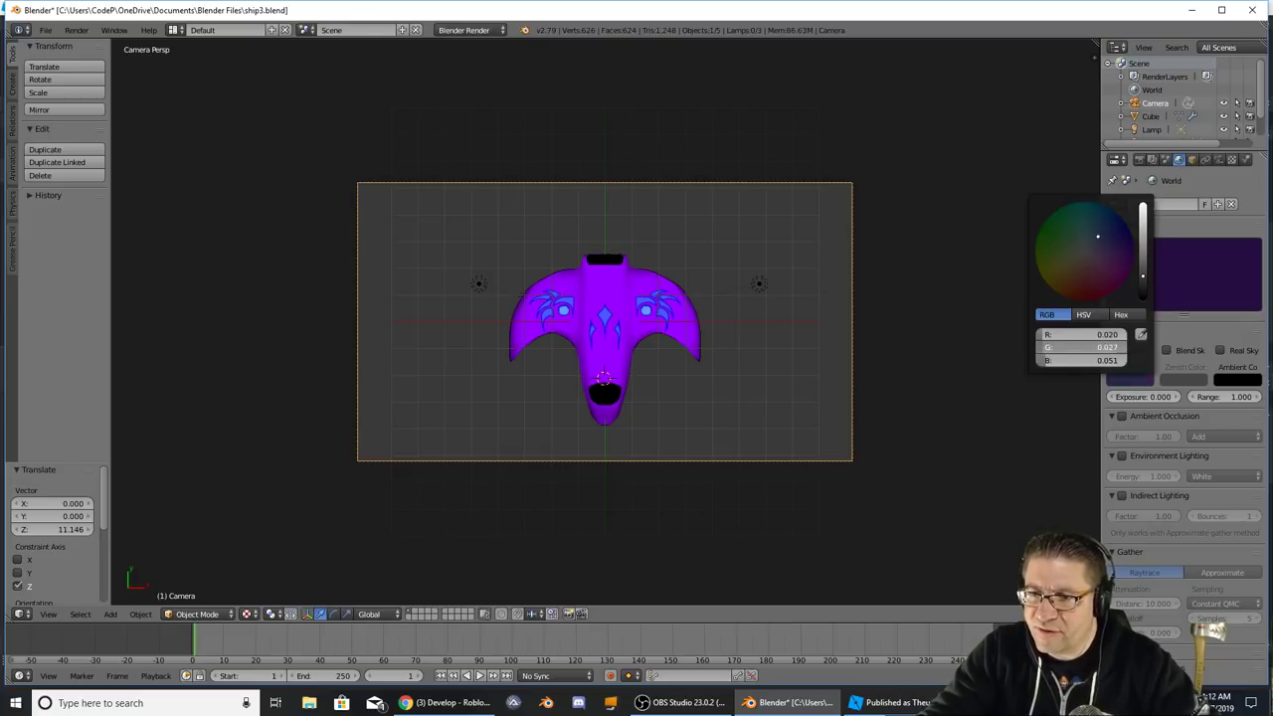
key(ctrl+v)
click(1075, 362)
text(0)
key(Return)
click(1078, 339)
text(0)
key(Return)
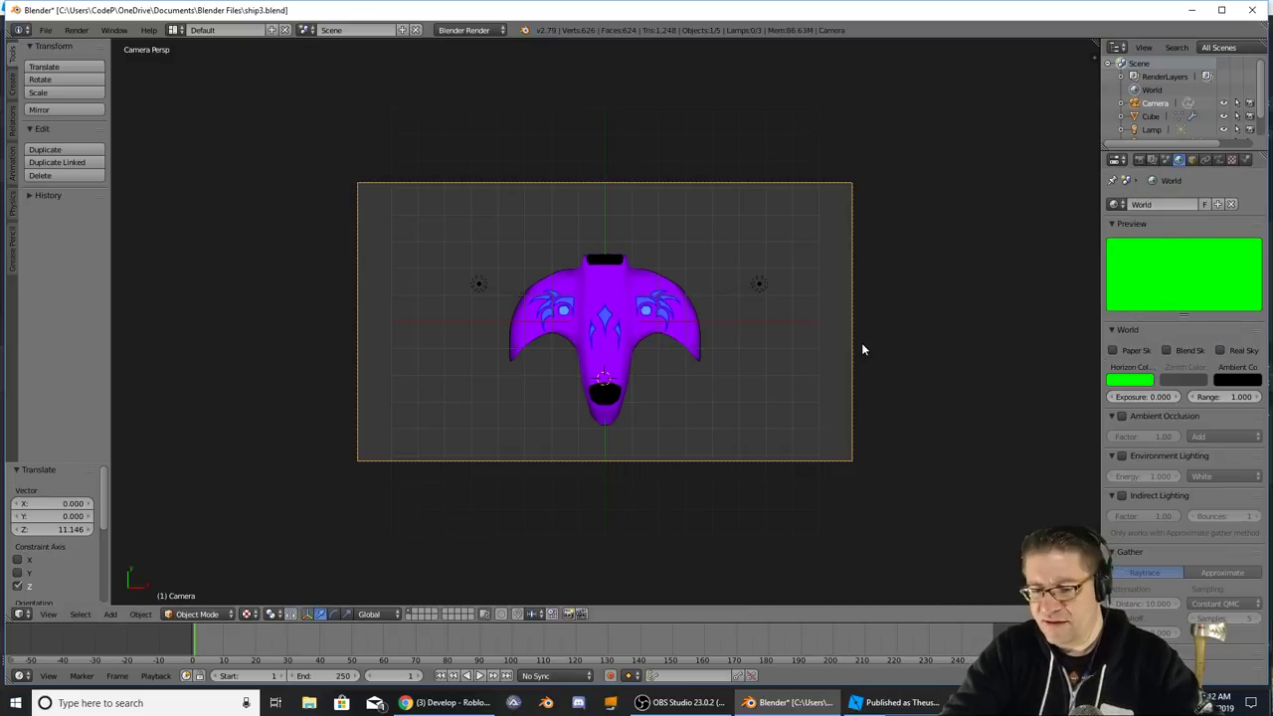
key(F12)
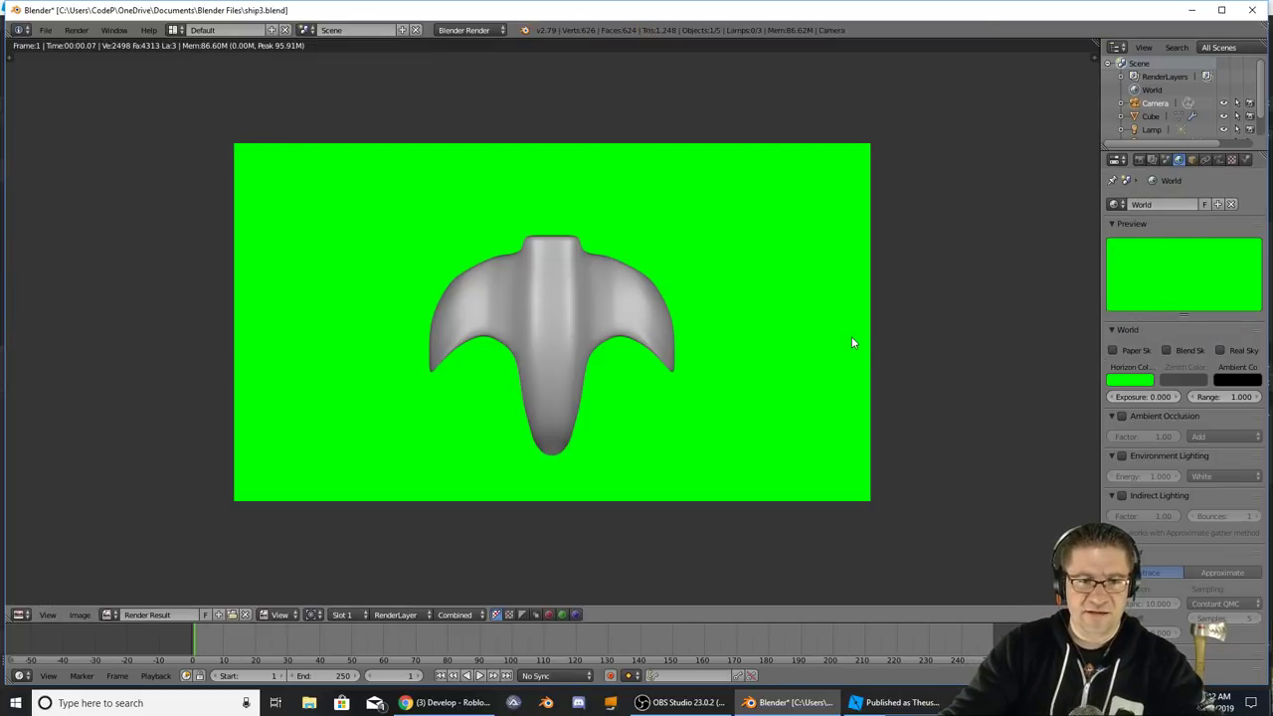
key(Escape)
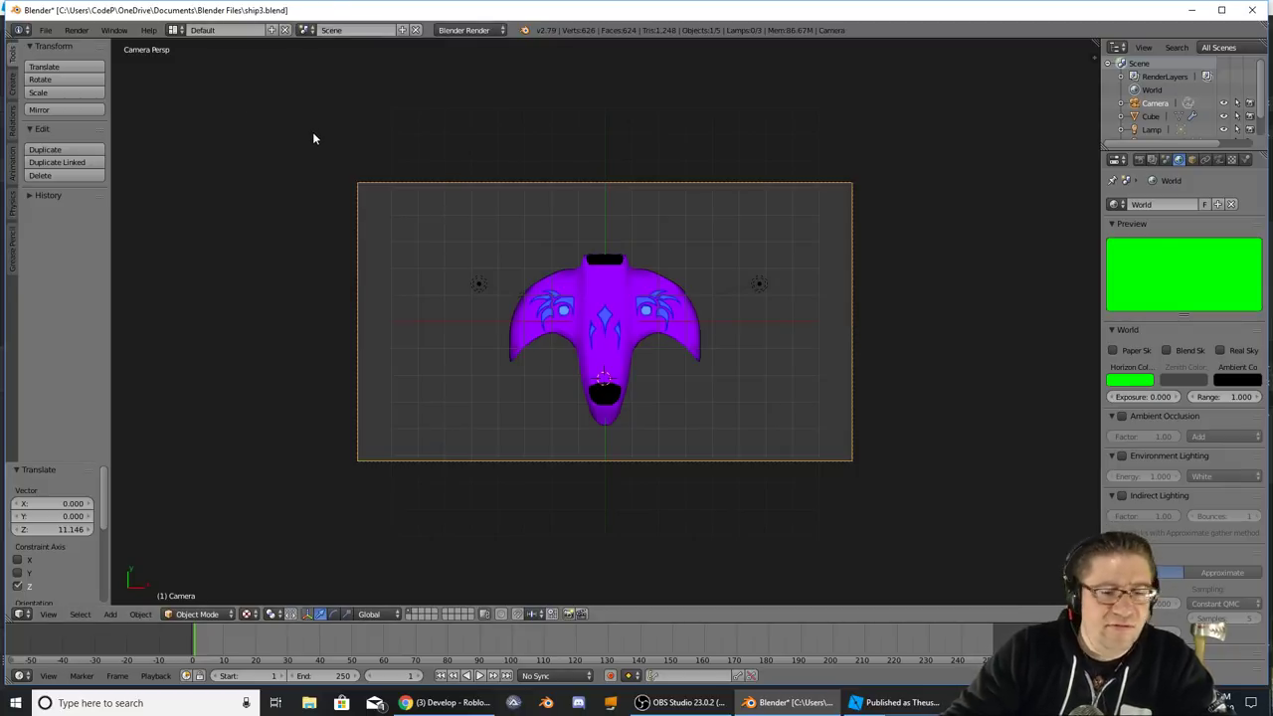
- Render the ship again and save the image as Ship3Shadow.png in the Blender Files folder
key(F12)
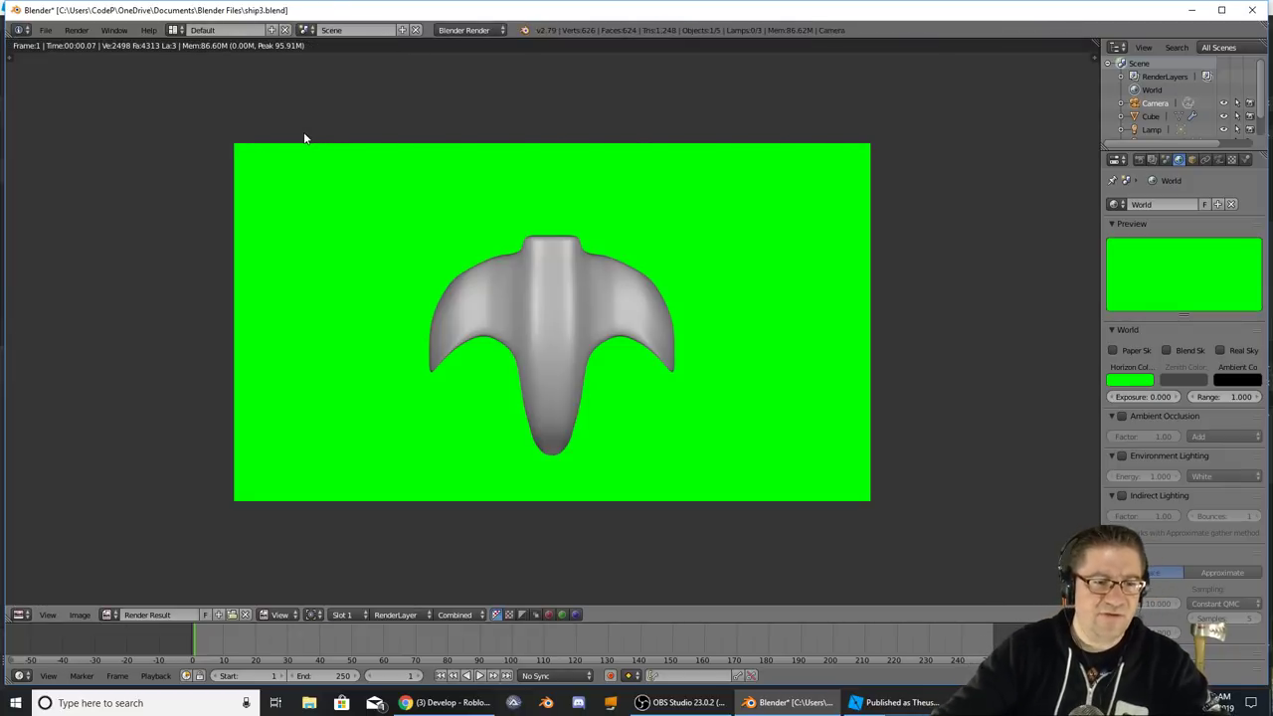
click(80, 614)
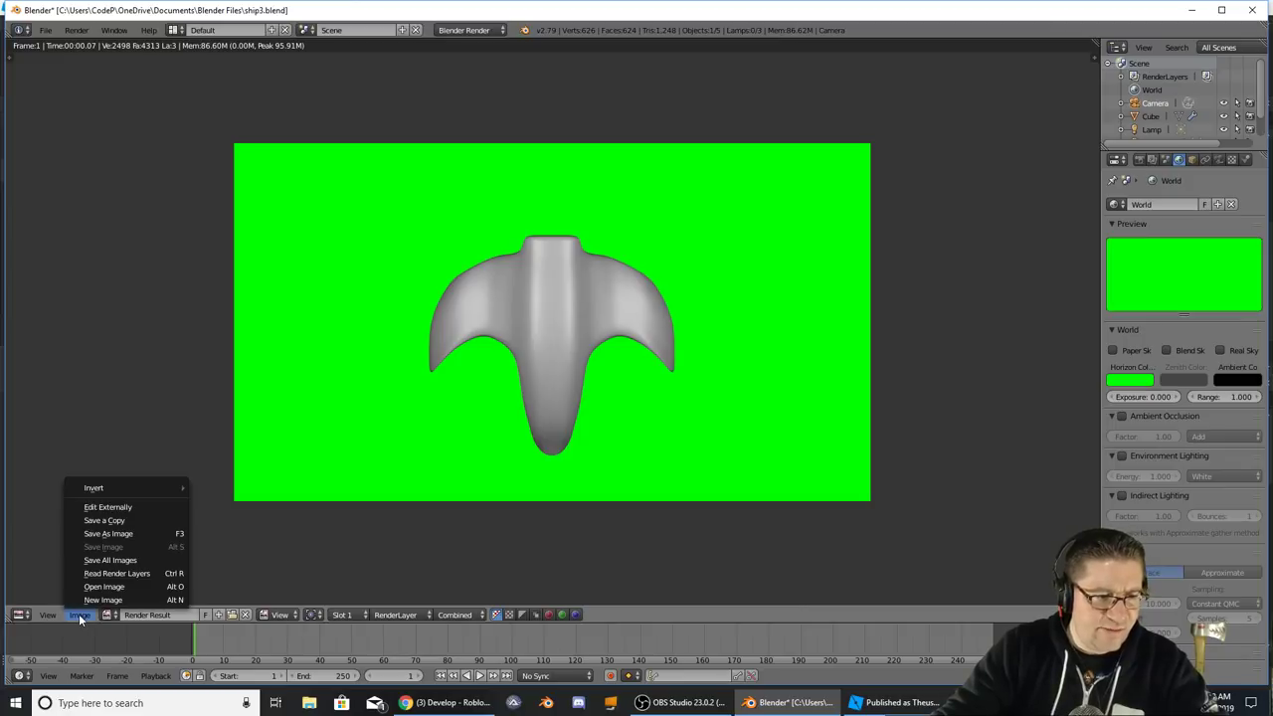
click(120, 534)
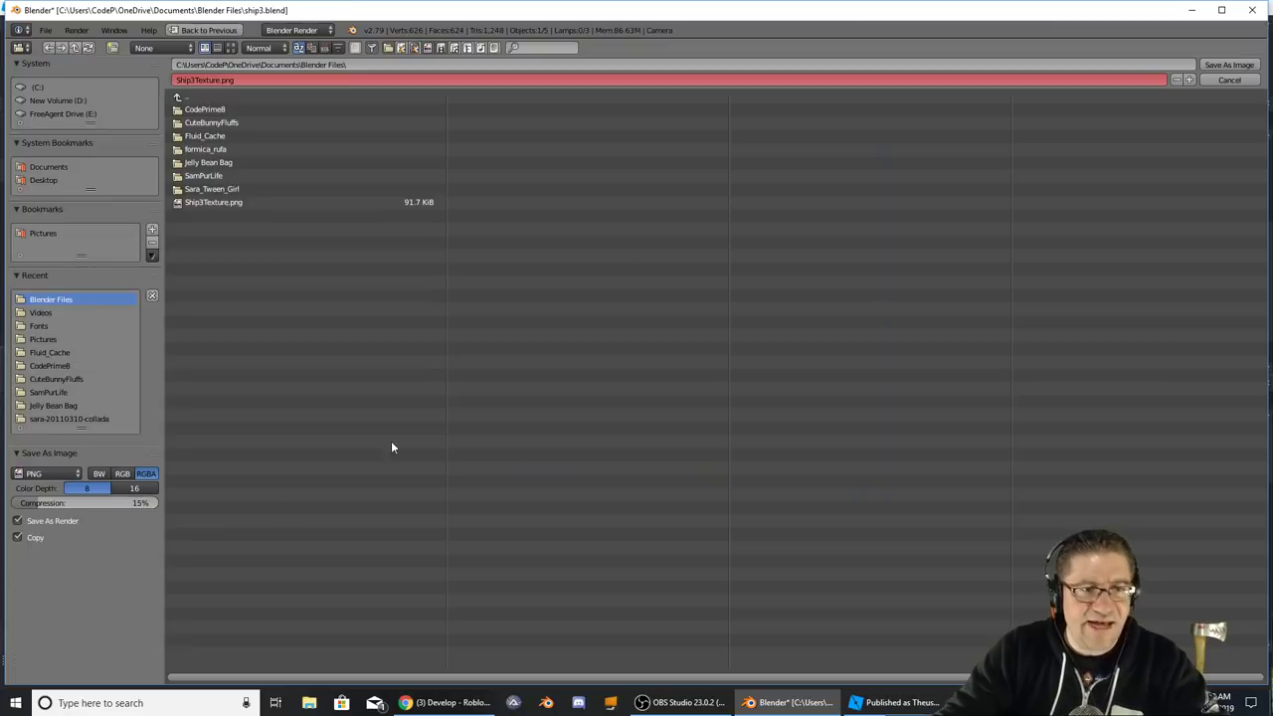
click(209, 80)
click(292, 84)
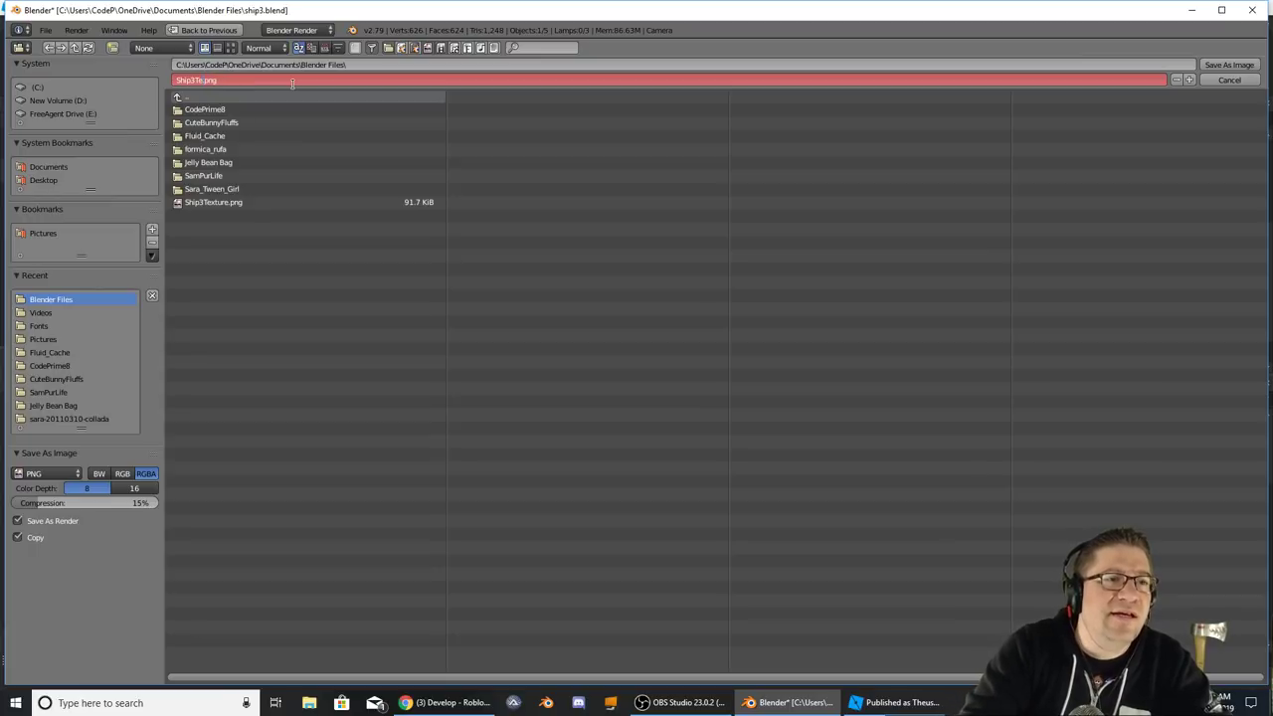
text(Shga)
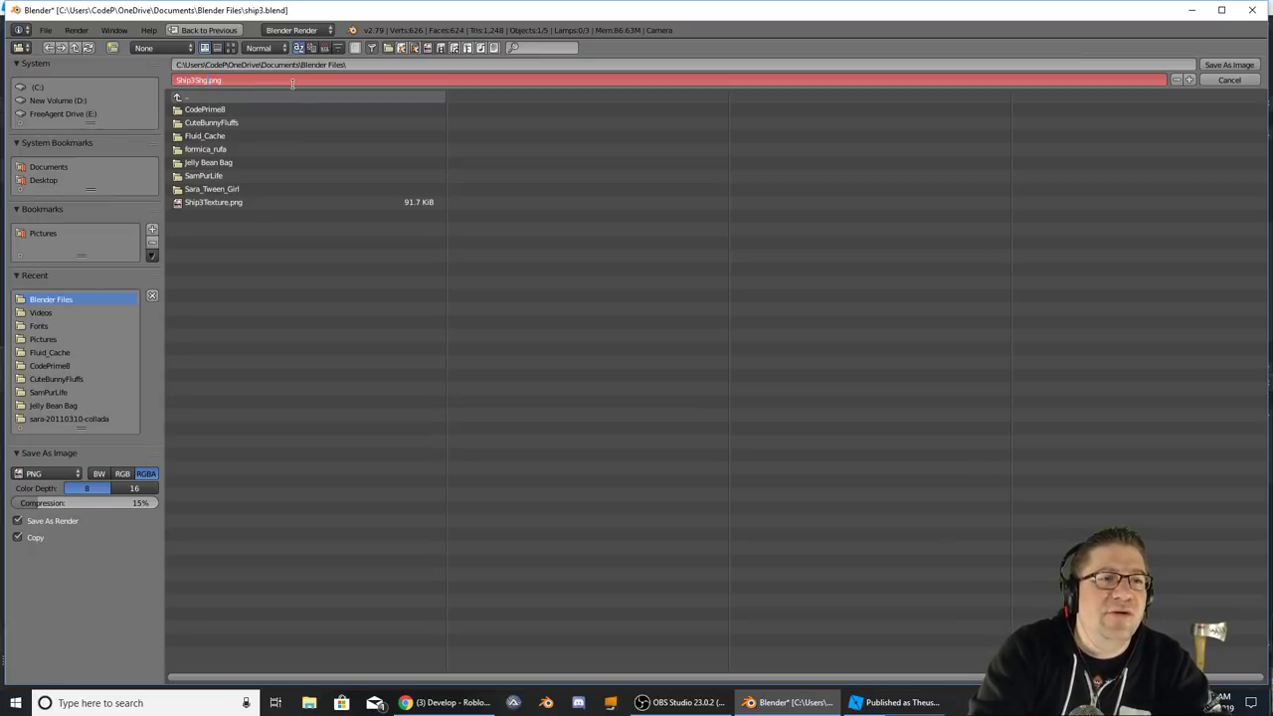
key(BackSpace)
text(adow)
key(Return)
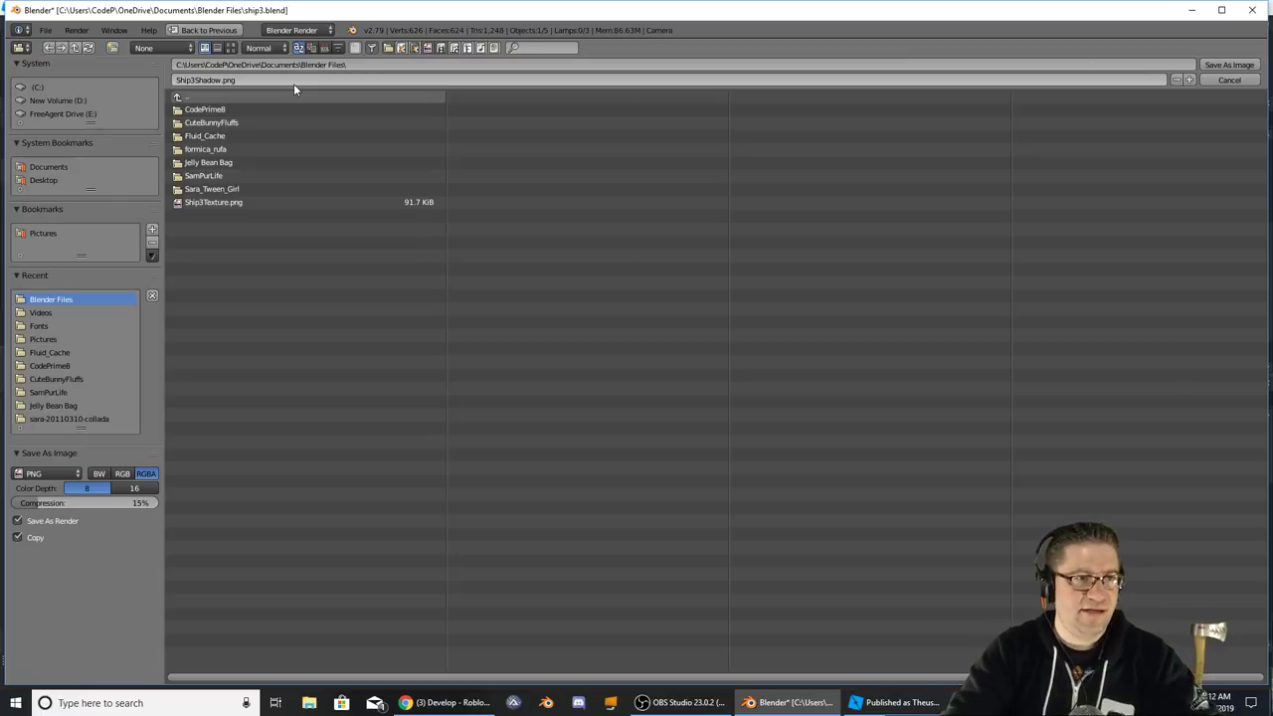
key(Return)
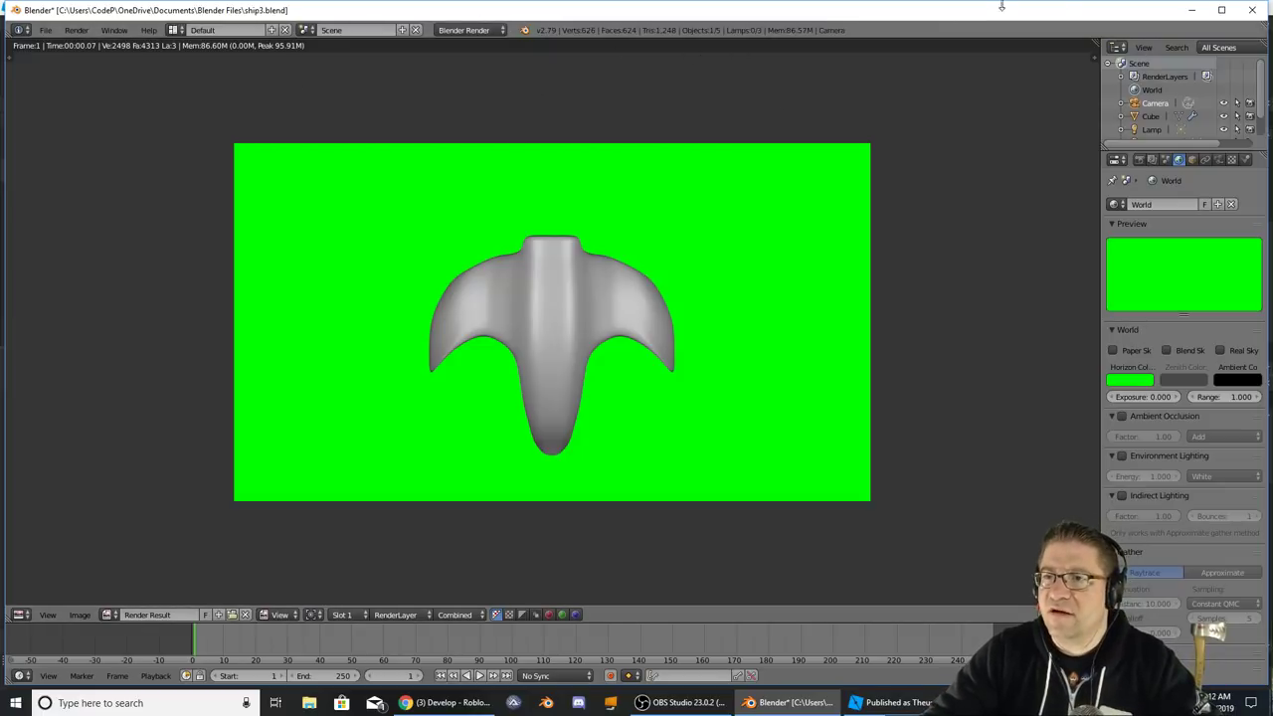
- Minimize Blender, launch GIMP, and bring up its dialog for opening an image
click(1191, 10)
key(super)
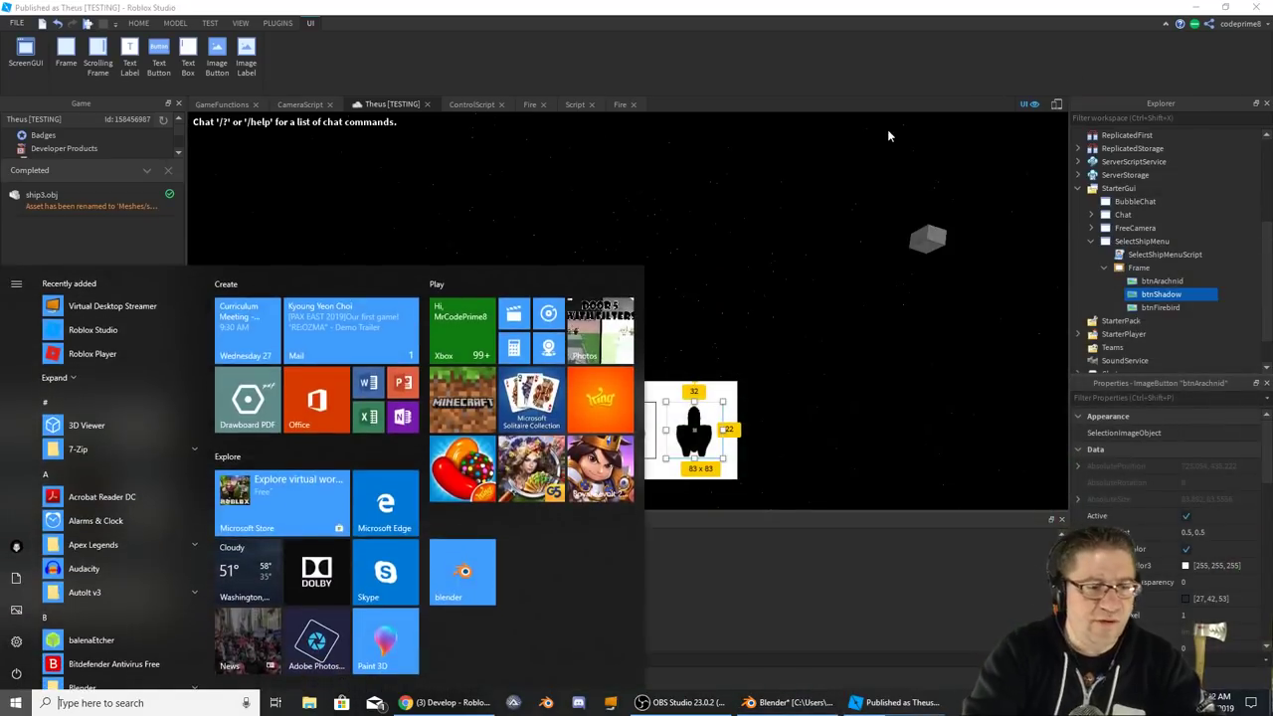
key(super)
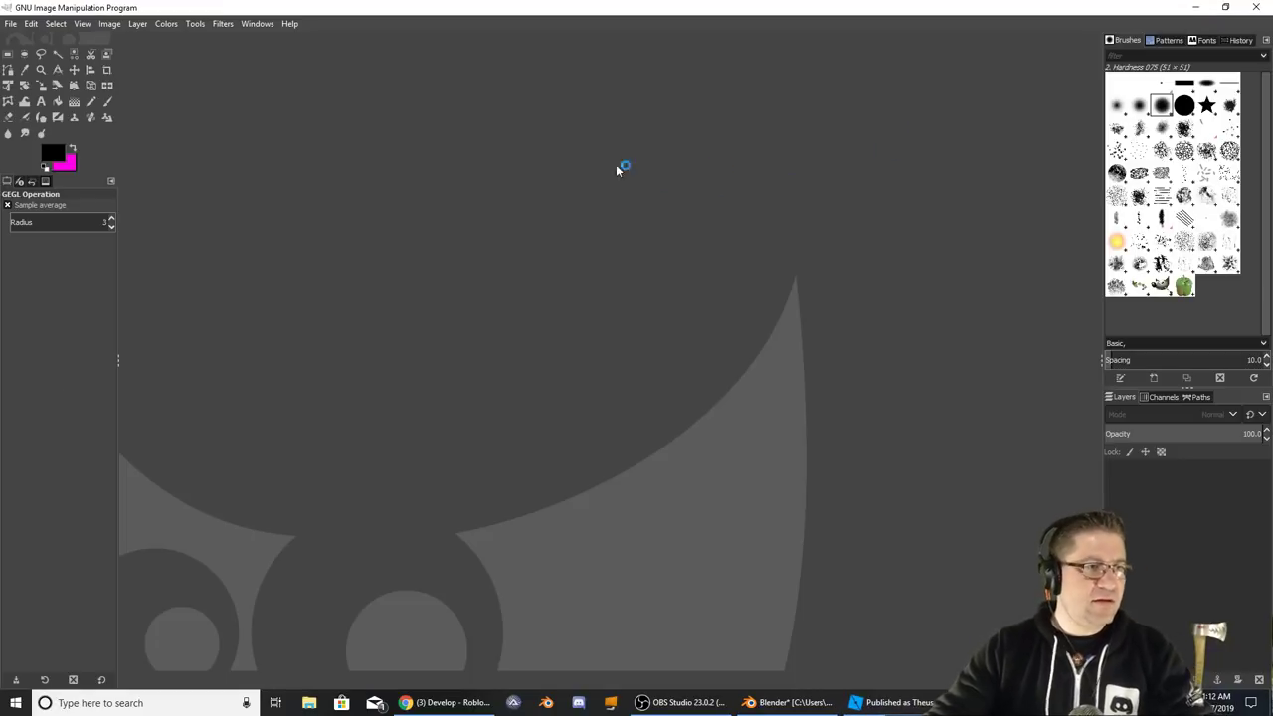
click(10, 23)
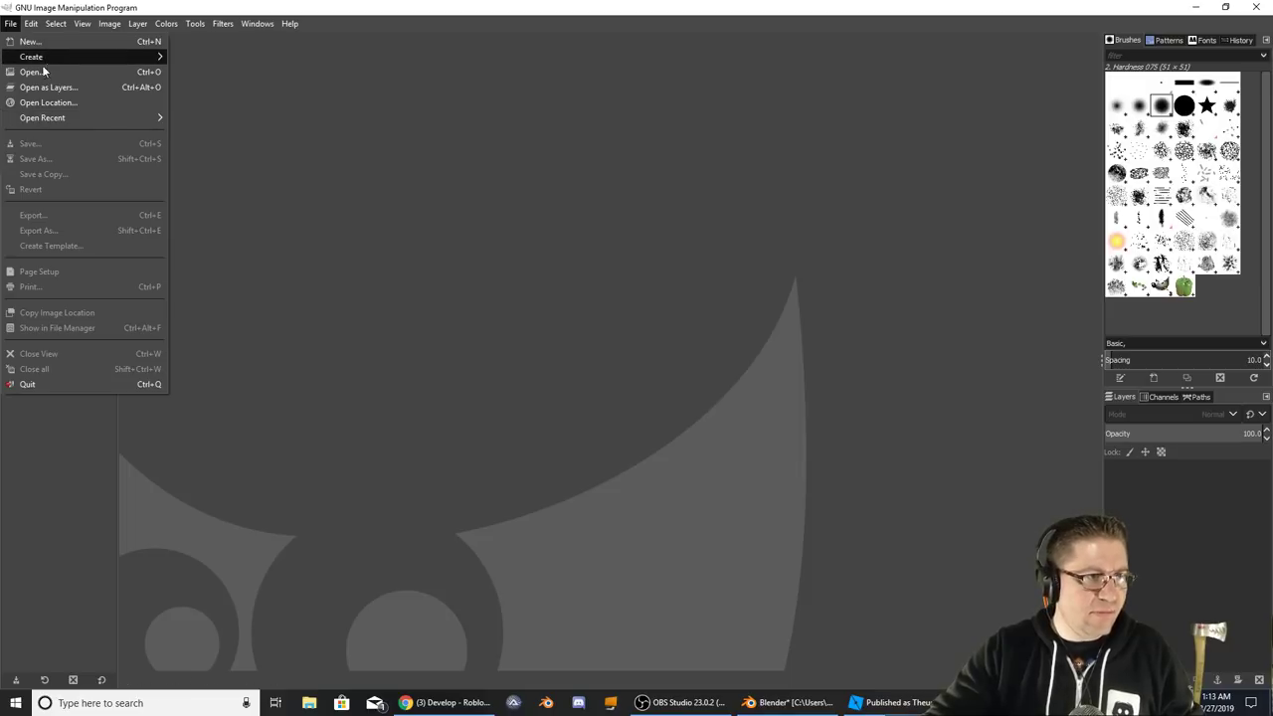
click(44, 73)
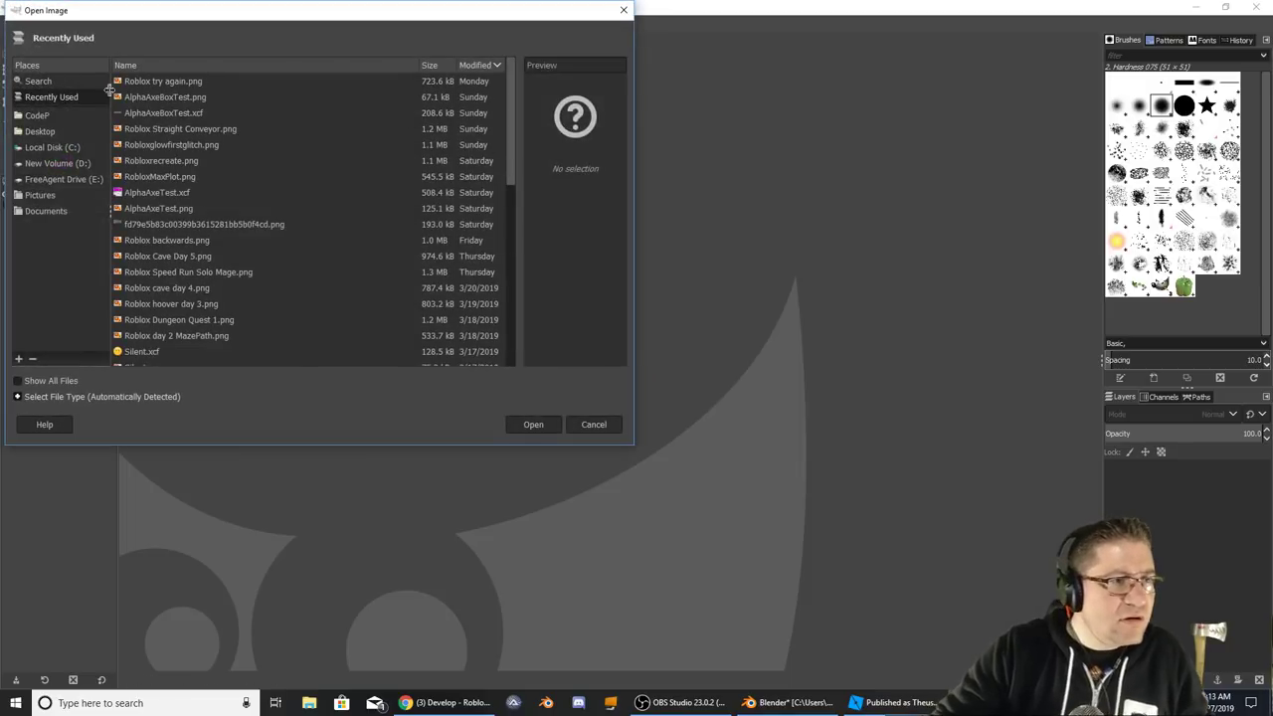
- Check in Blender's image saving screen which folder path holds Ship3Shadow.png, and return to GIMP
click(771, 702)
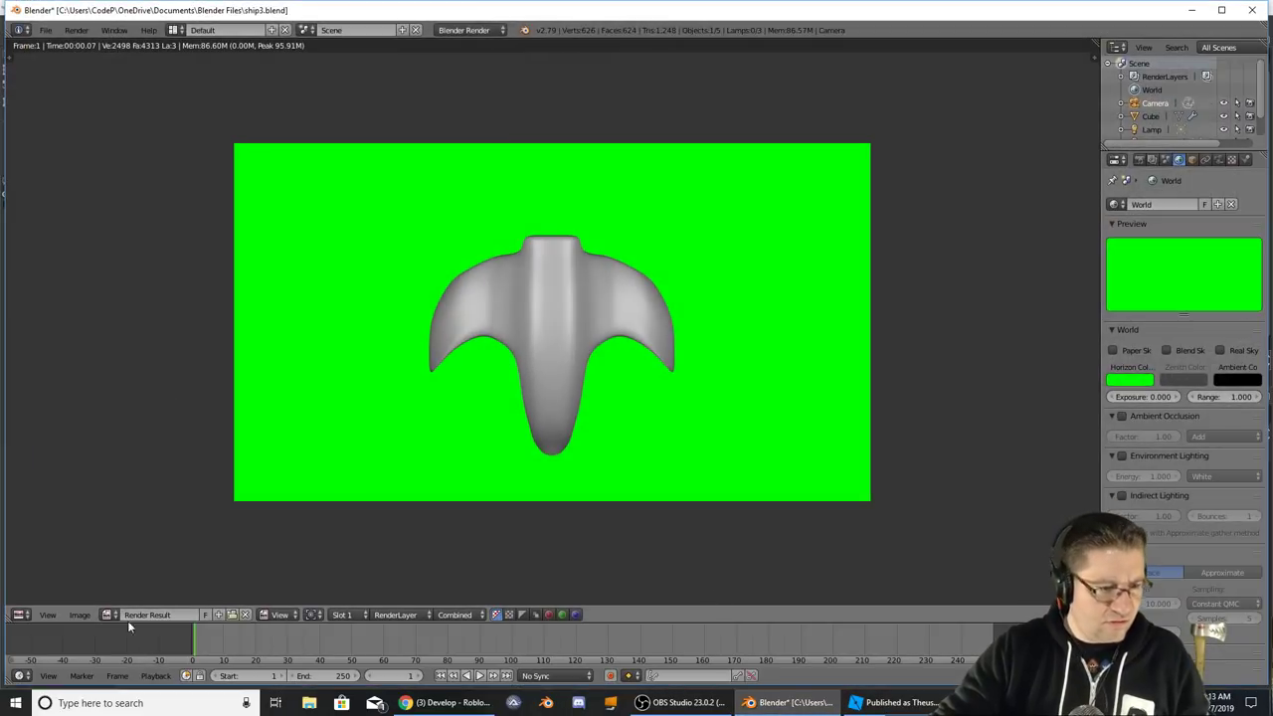
click(80, 614)
click(102, 533)
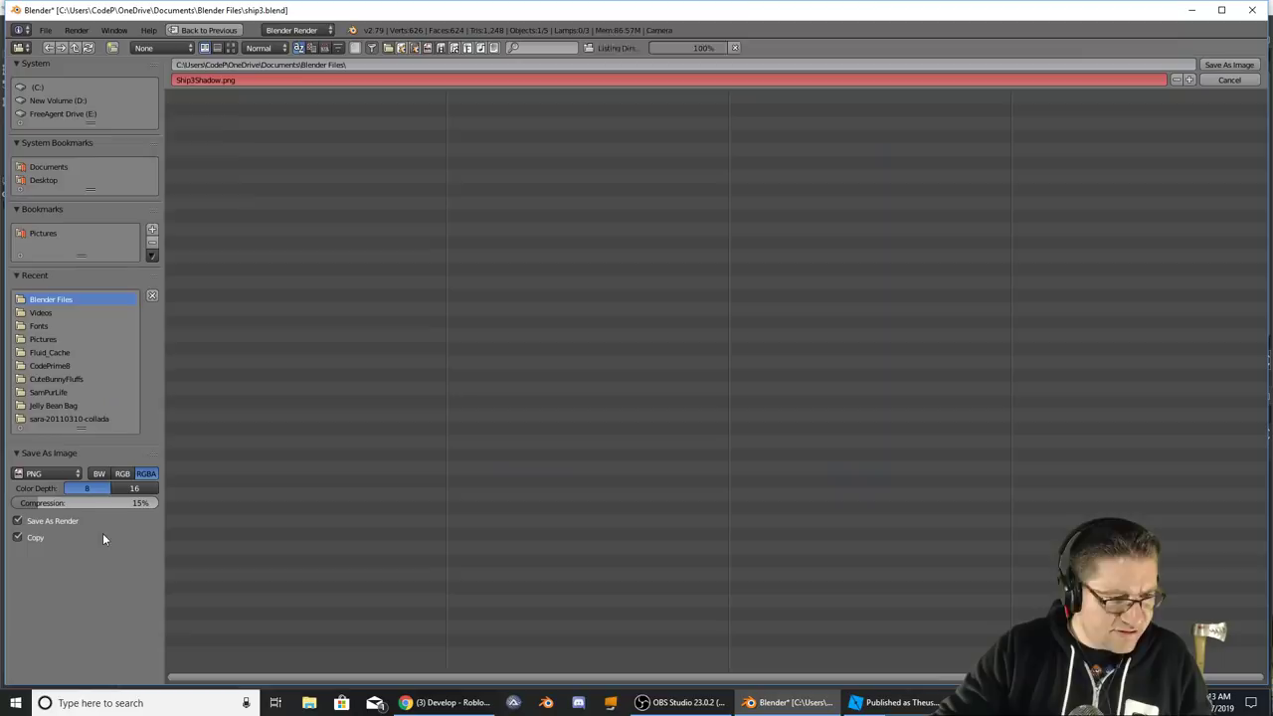
click(294, 66)
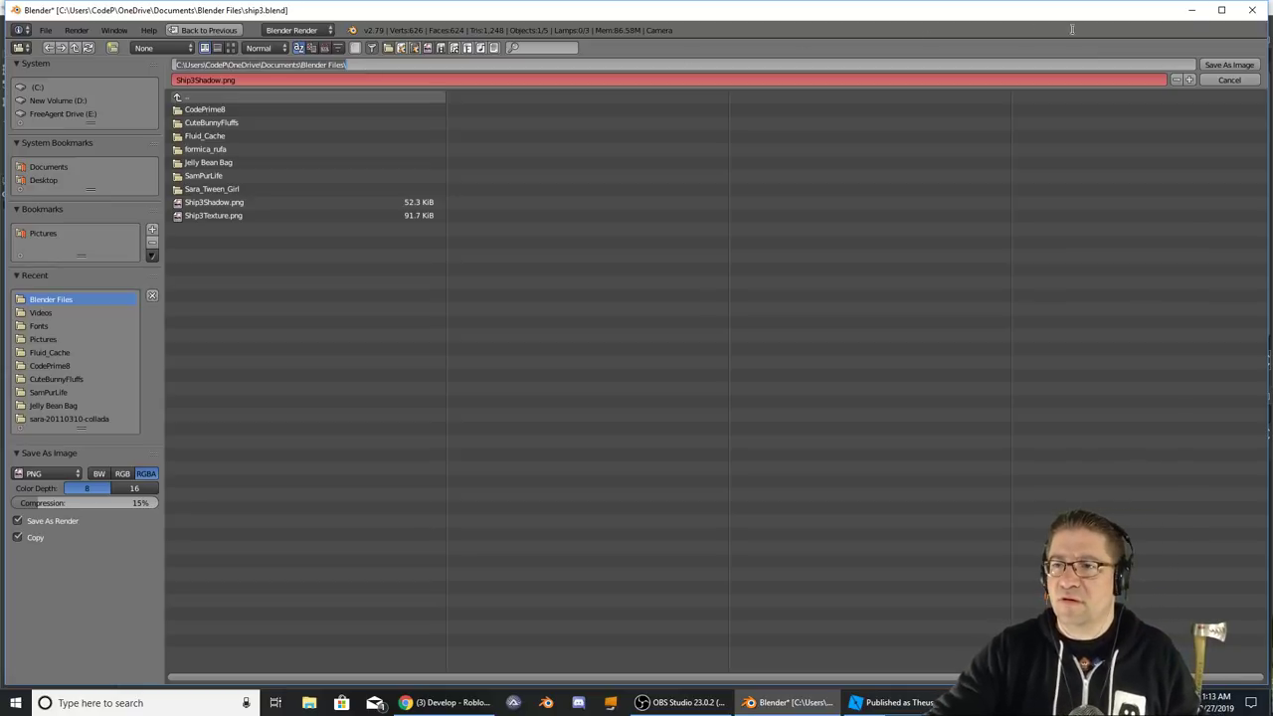
click(1192, 10)
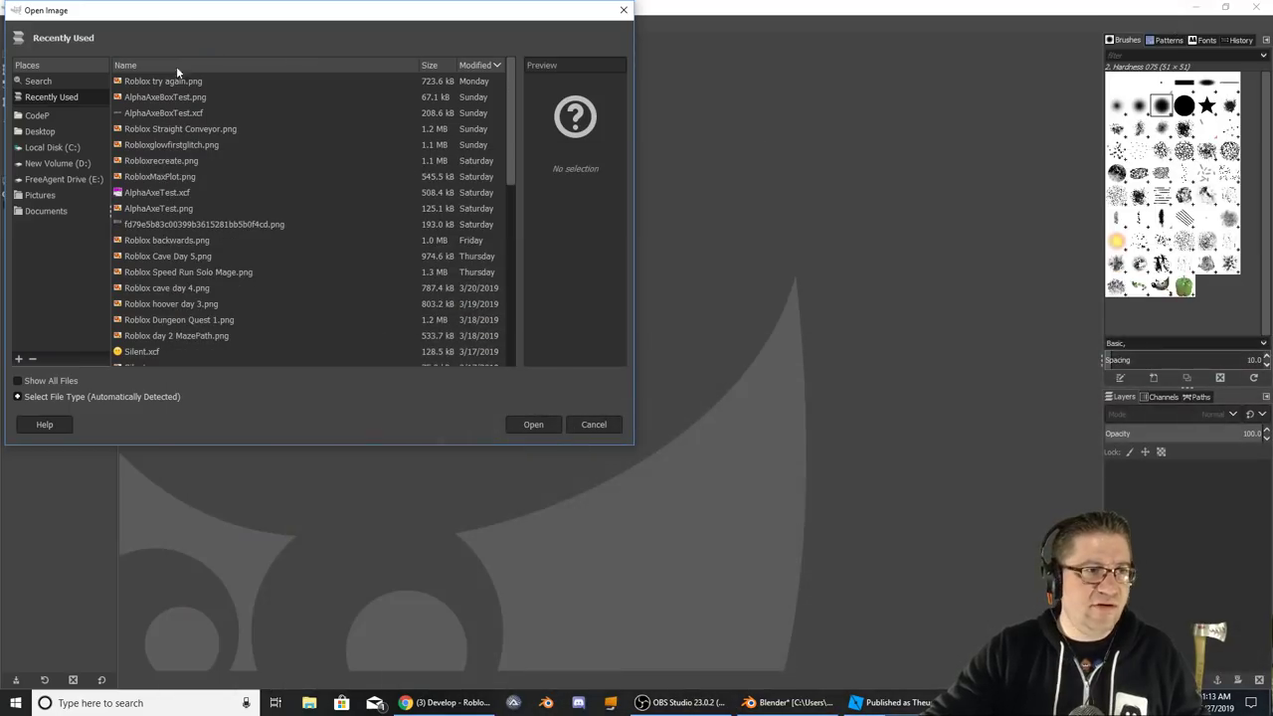
- Look for the Blender Files folder in the home folder's Documents, and recheck the render's folder path in Blender
click(60, 114)
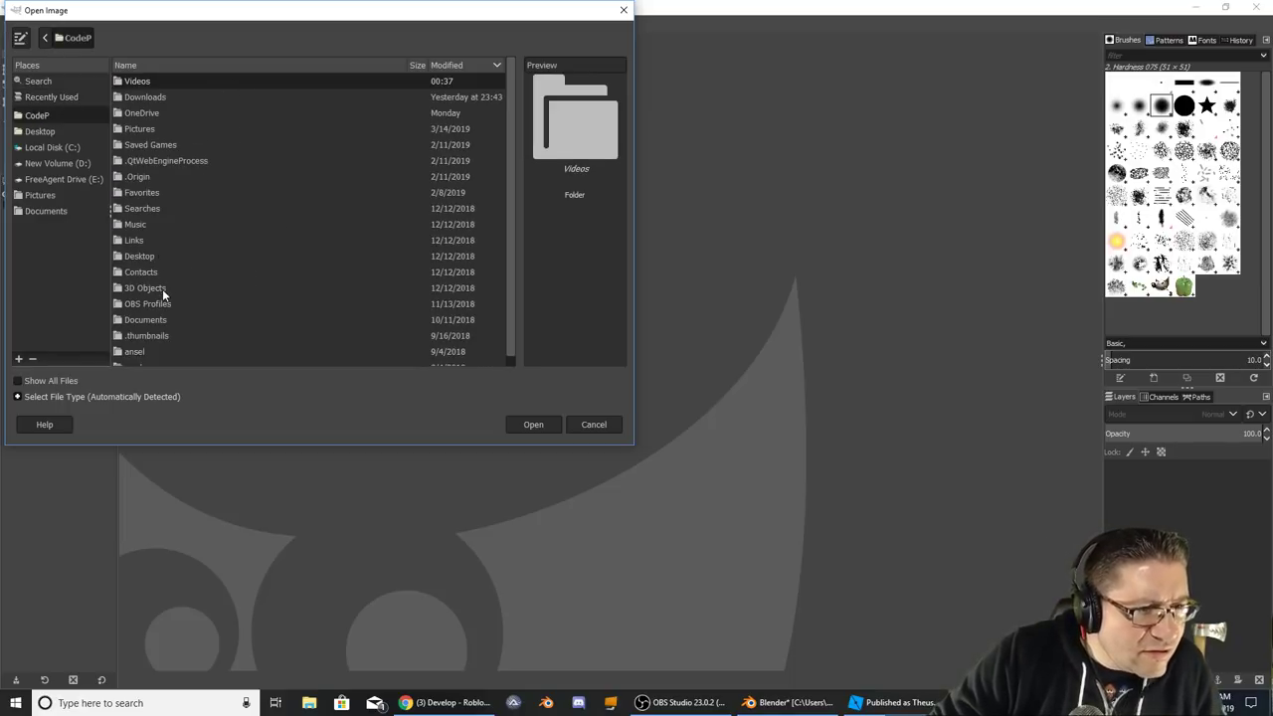
double_click(148, 320)
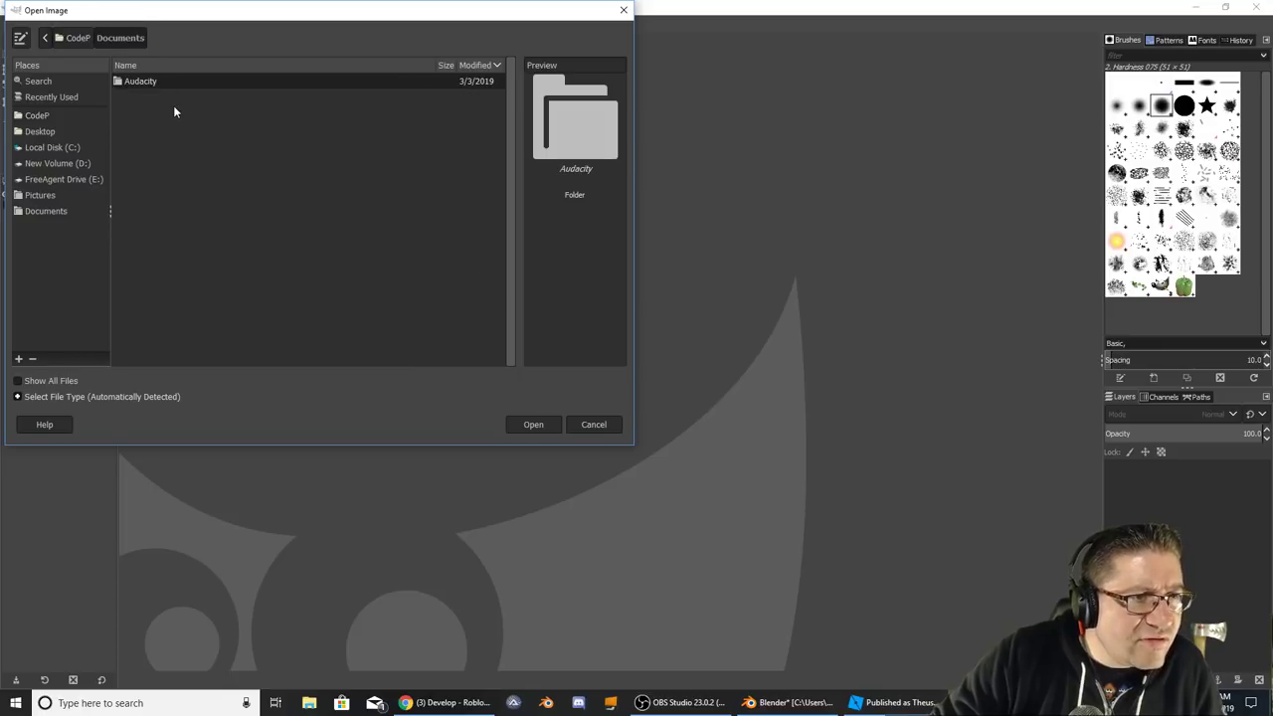
click(71, 38)
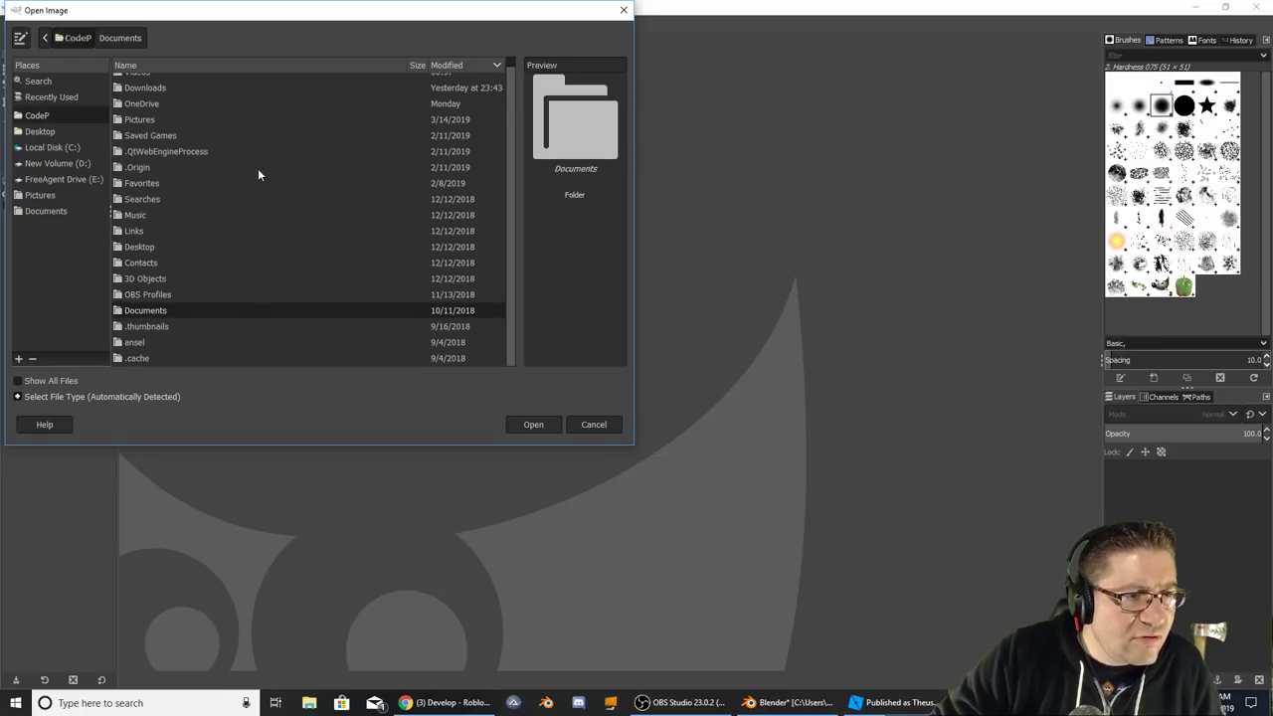
click(767, 704)
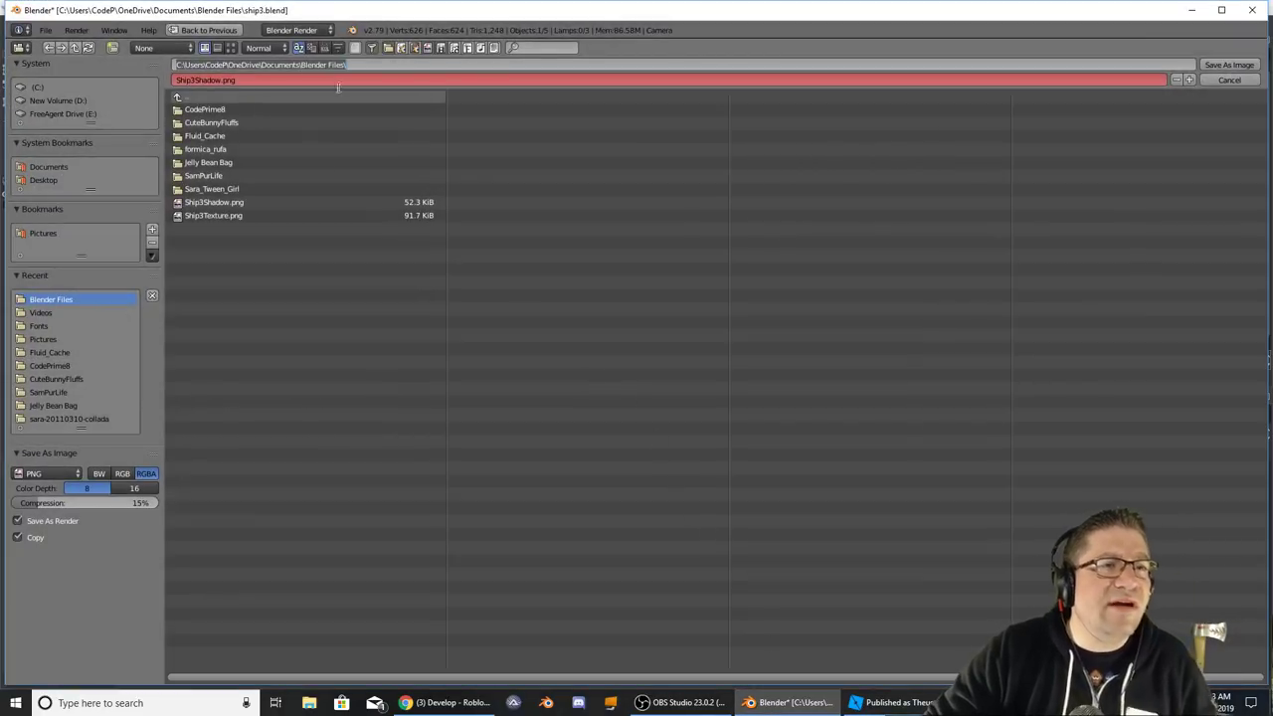
key(alt+Tab)
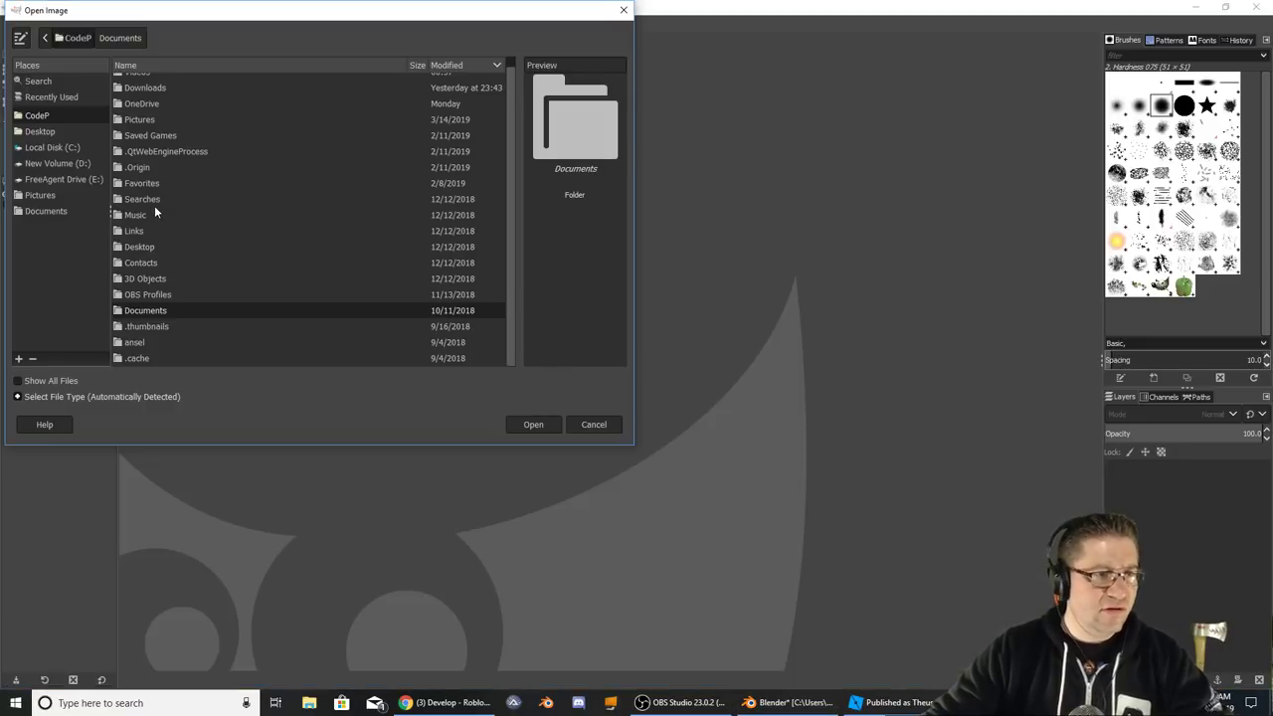
- Open Ship3Shadow.png from the Blender Files folder inside OneDrive's Documents
double_click(139, 104)
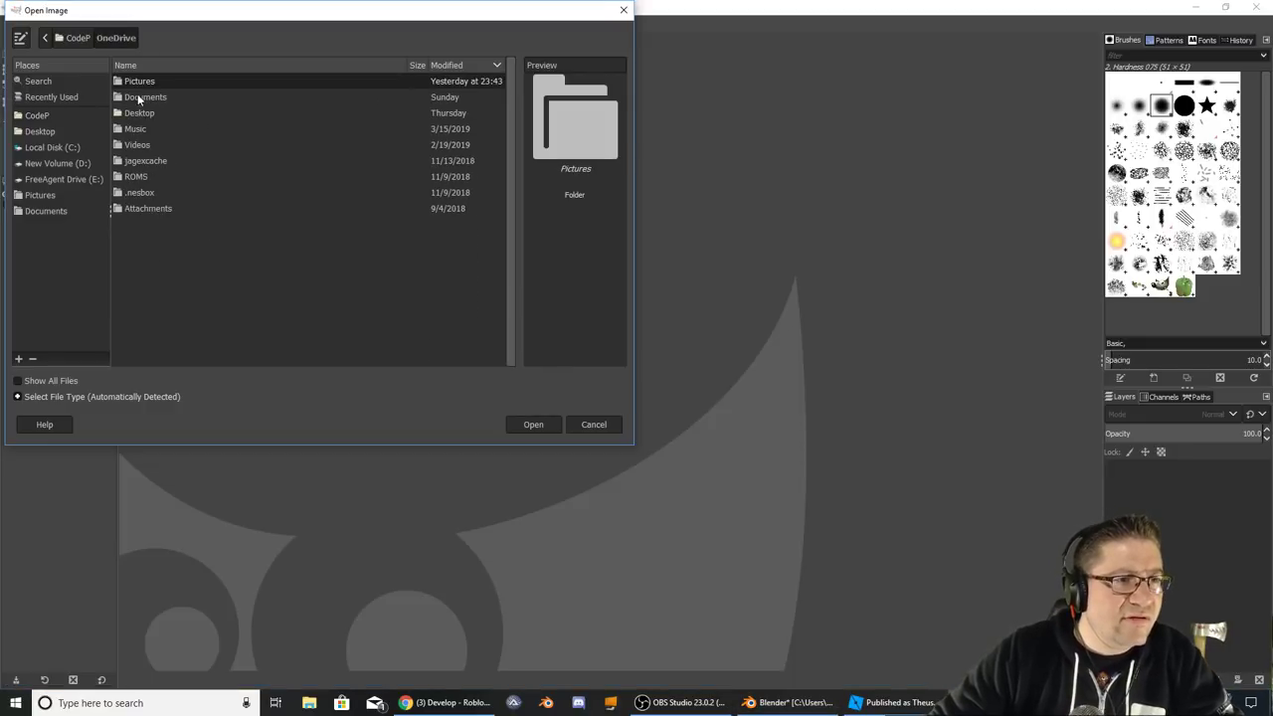
double_click(140, 98)
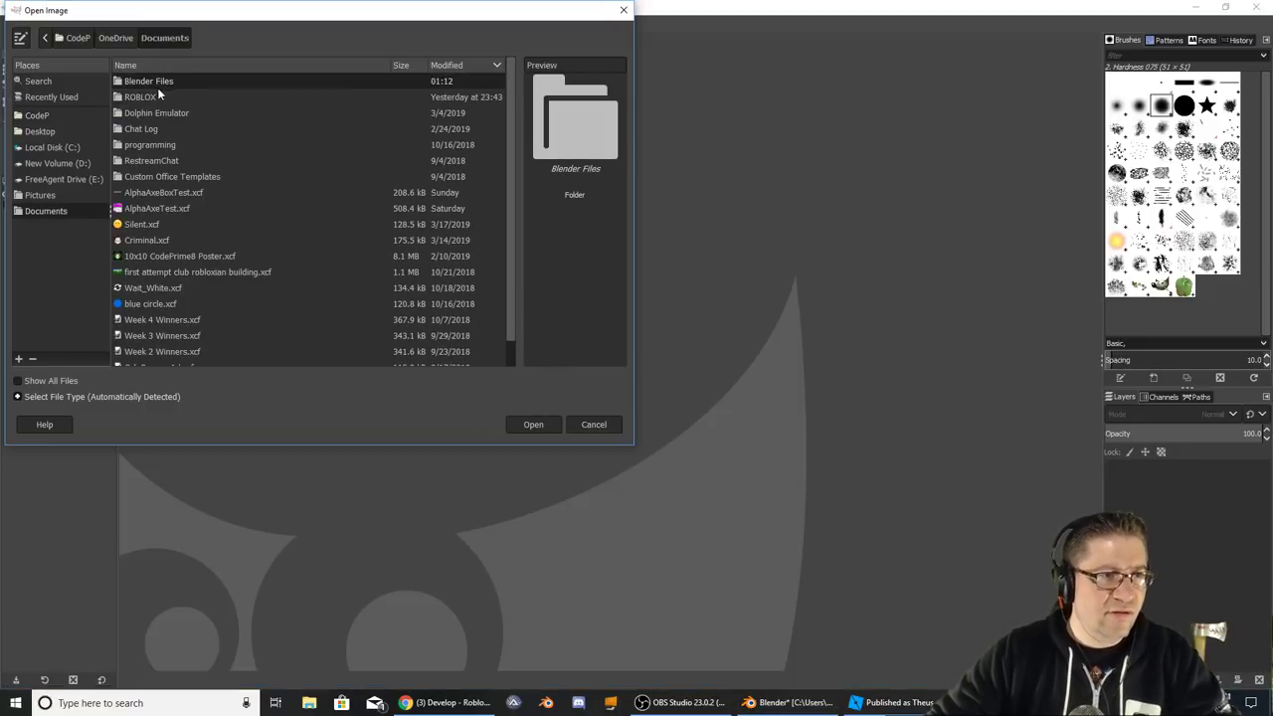
double_click(157, 84)
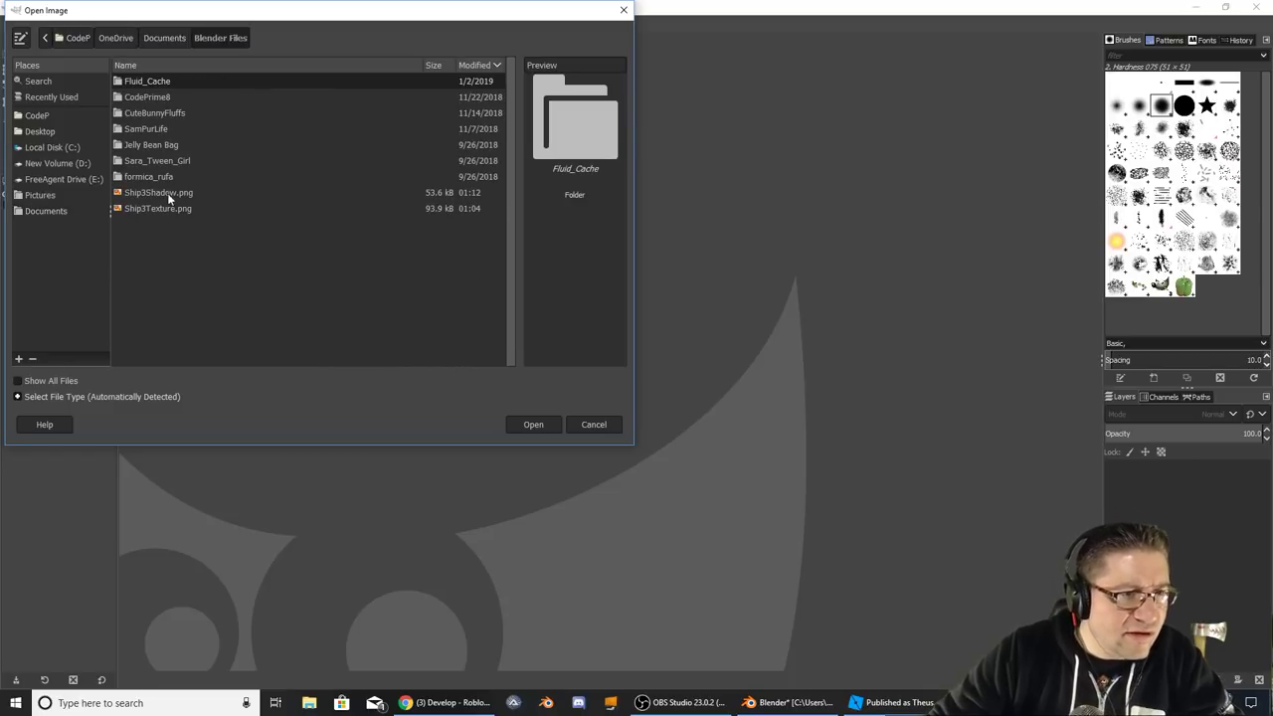
click(168, 195)
click(533, 425)
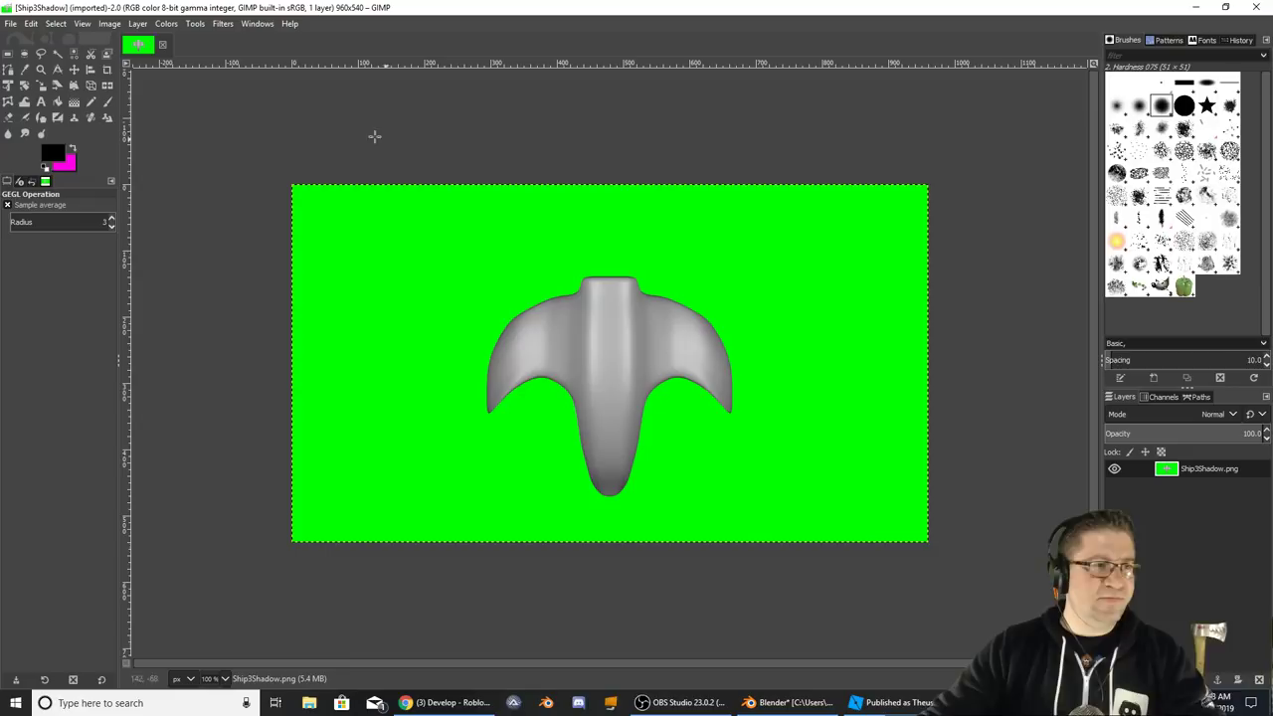
- Select the green background around the ship with Fuzzy Select and delete it
click(56, 53)
click(501, 450)
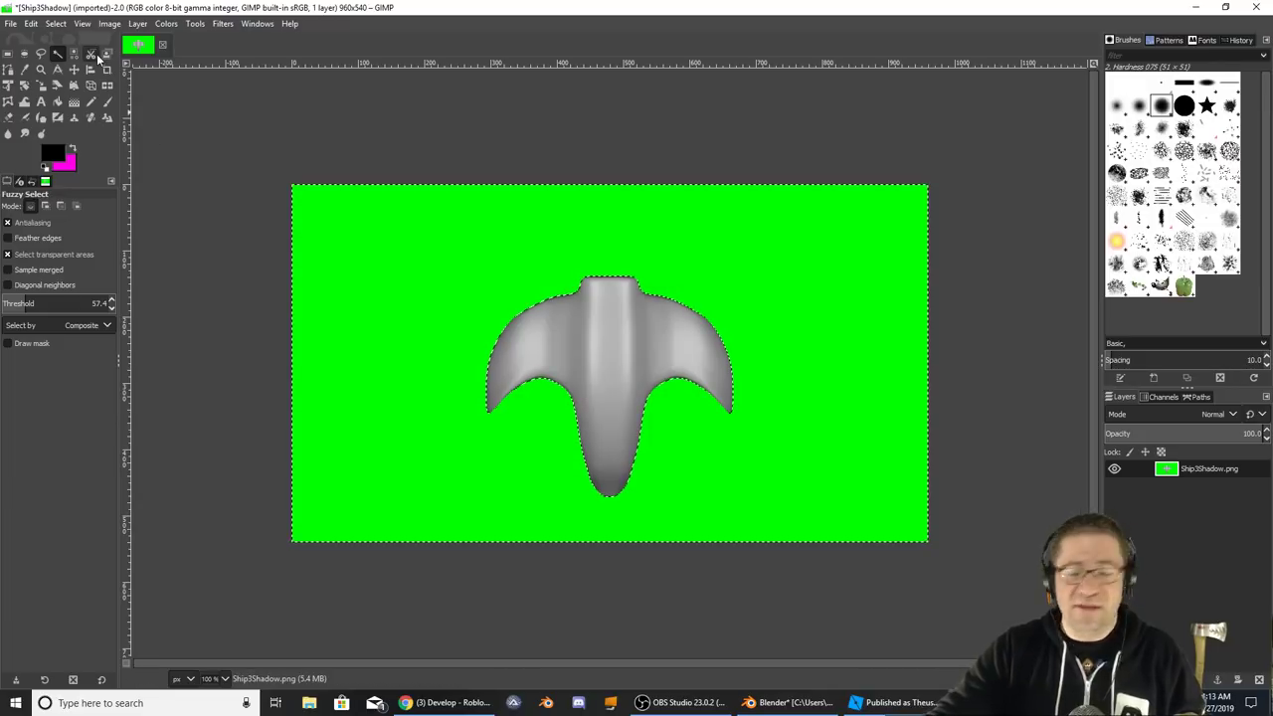
key(Delete)
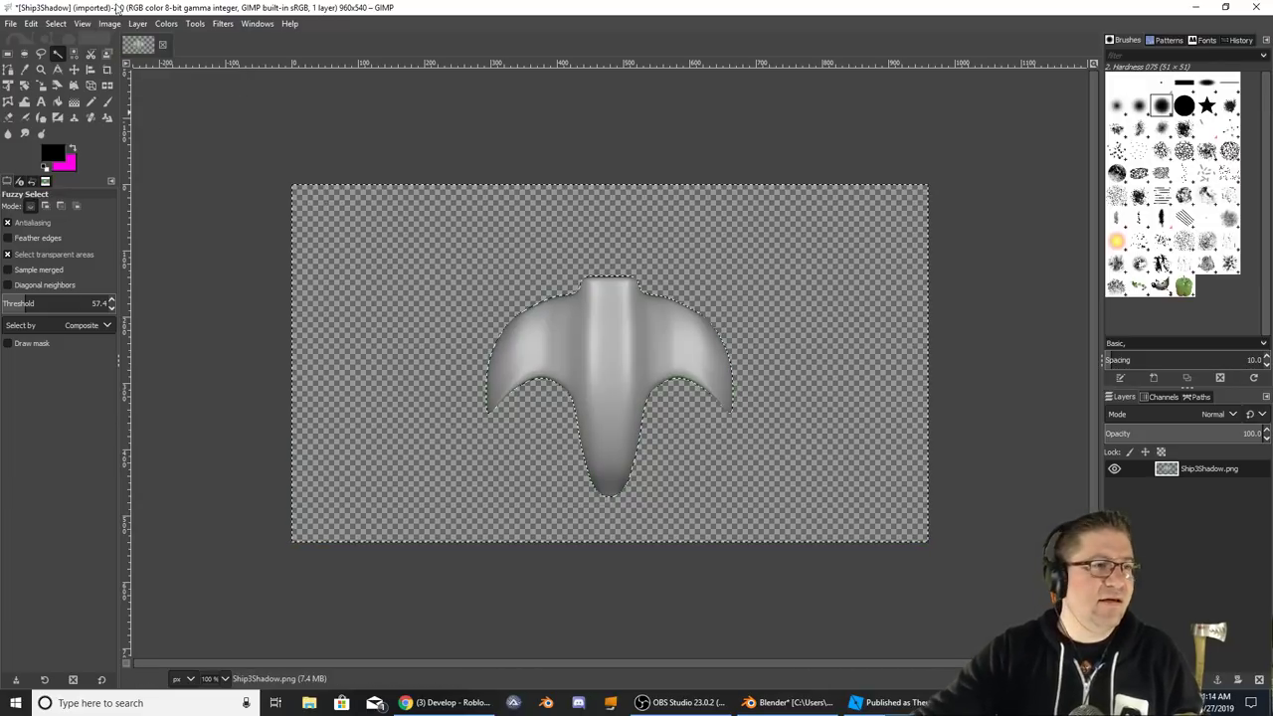
- Invert the selection to cover only the ship, and paint it solid black with the Paintbrush at size 127.80
click(81, 24)
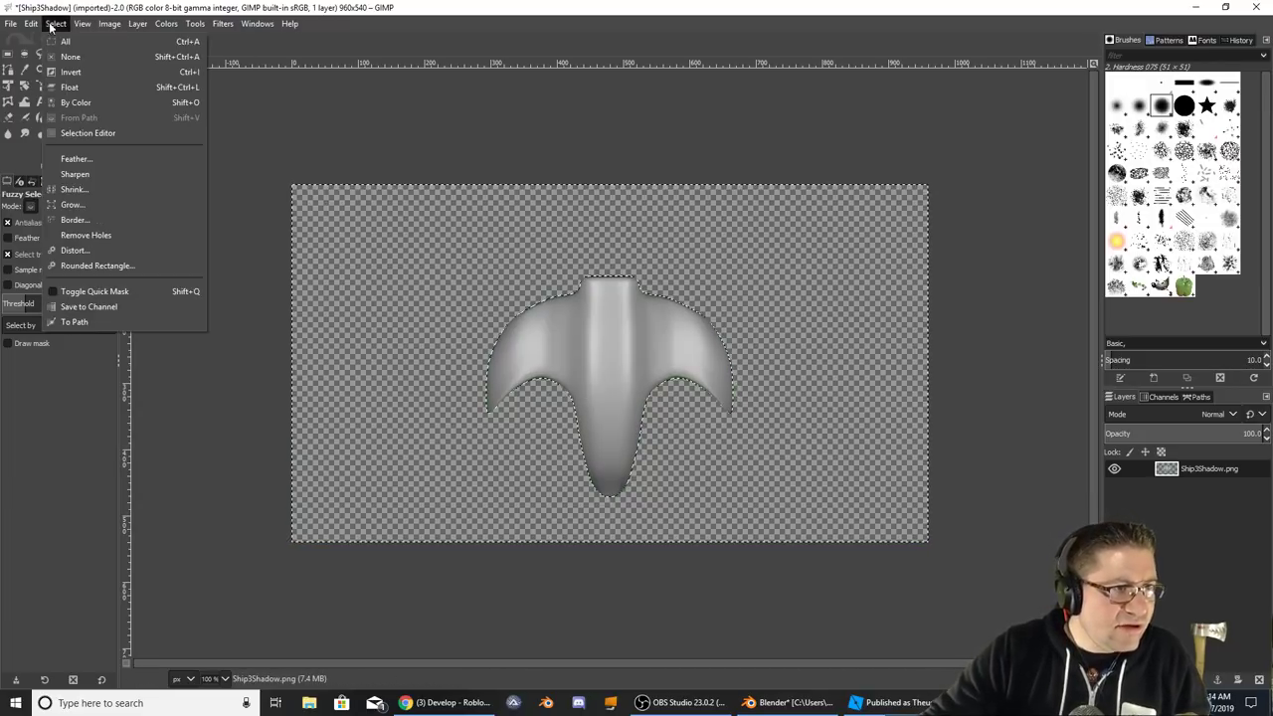
mouse_move(111, 26)
mouse_move(56, 24)
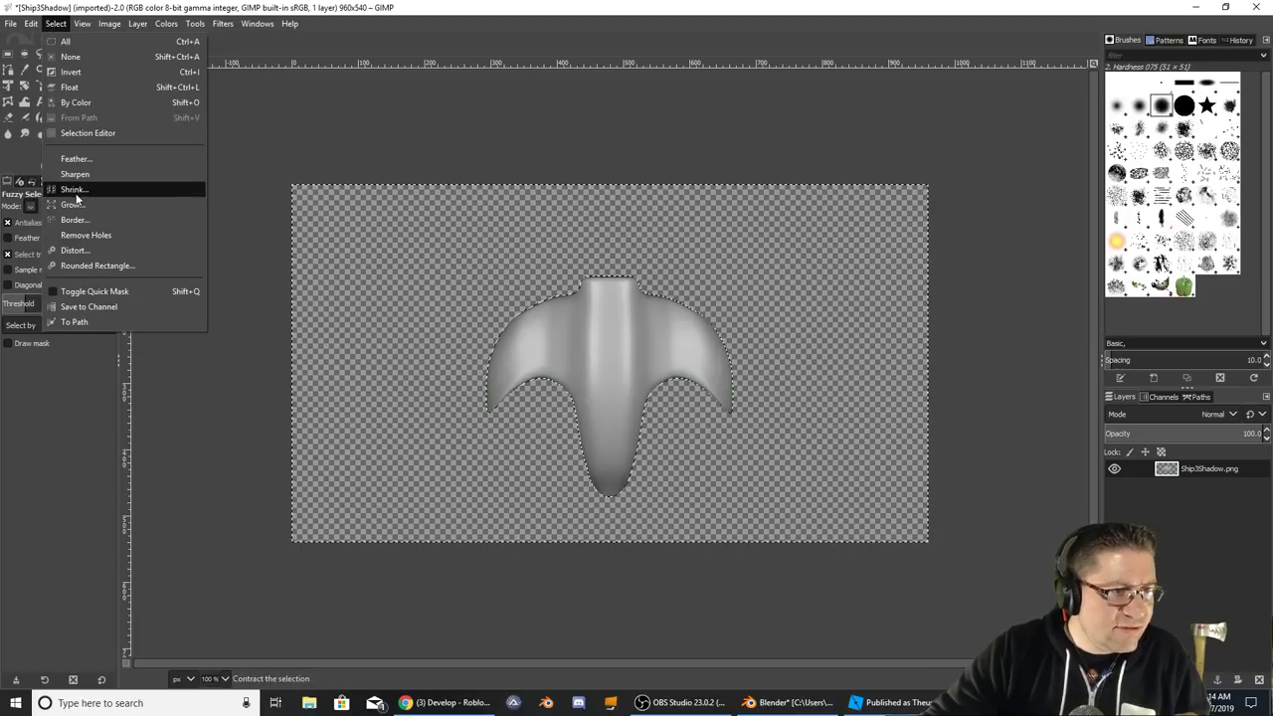
click(72, 73)
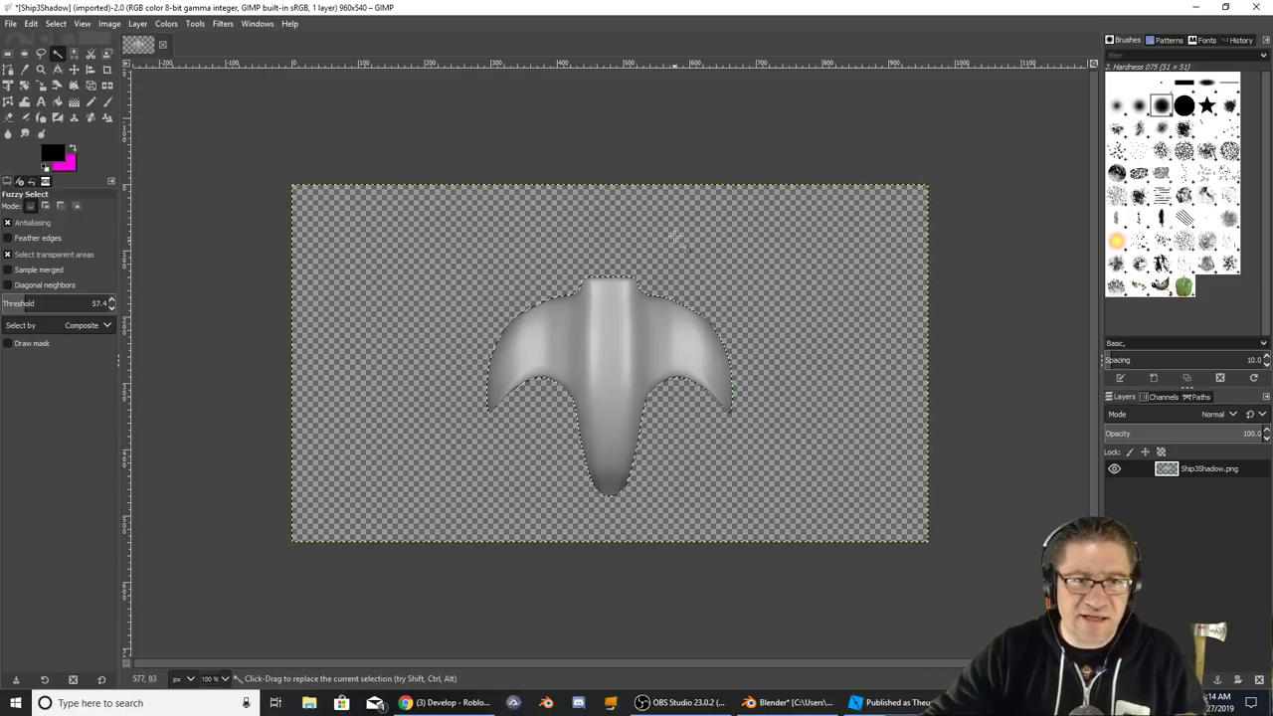
click(107, 101)
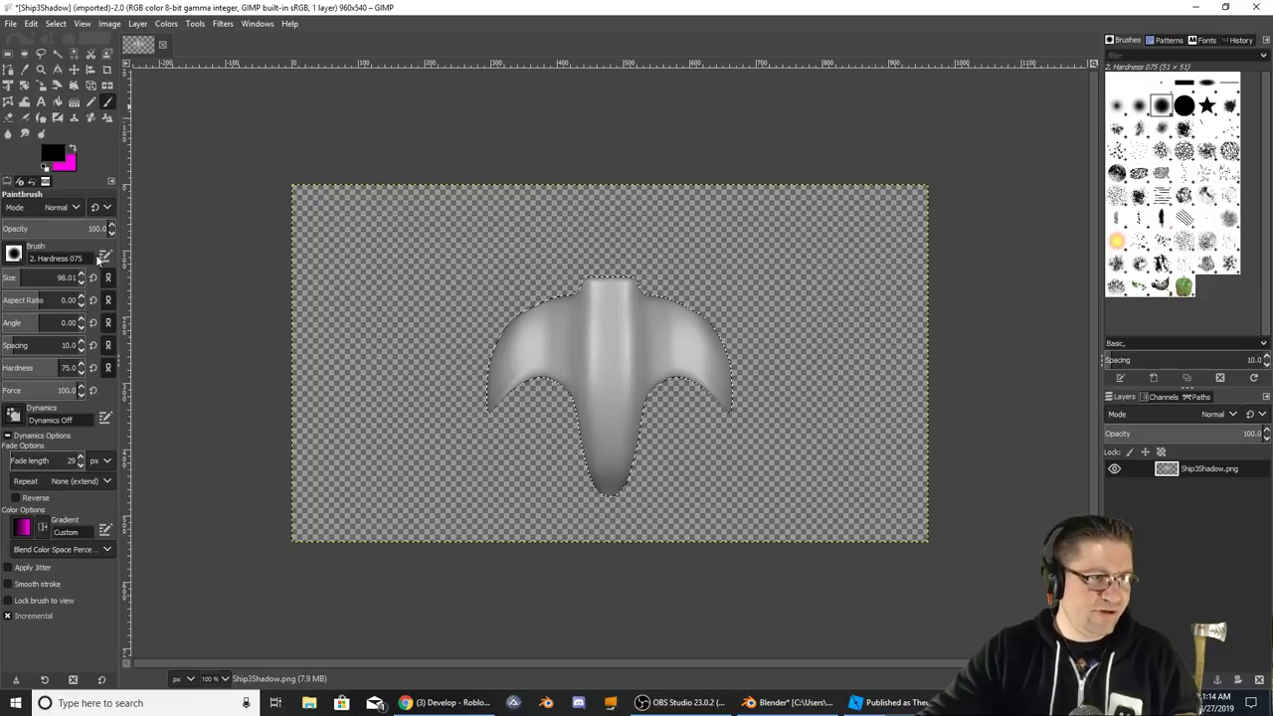
drag(20, 280, 24, 278)
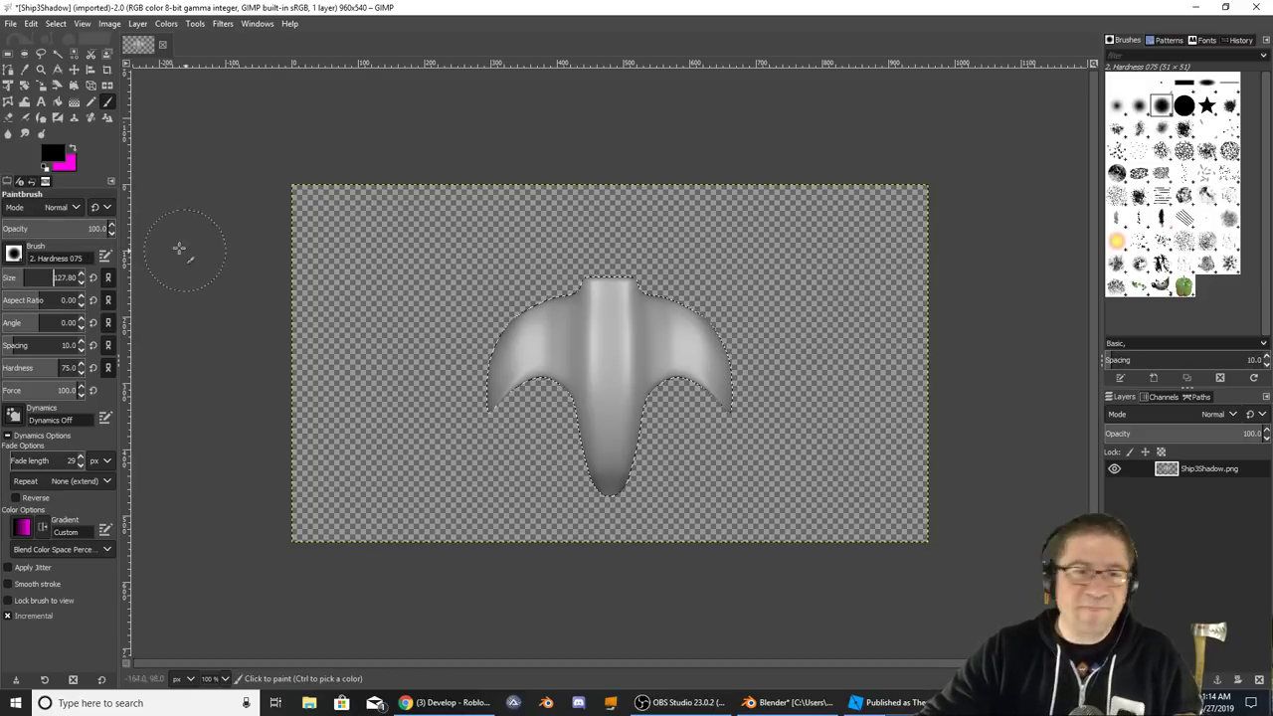
mouse_move(557, 298)
mouse_down()
mouse_move(733, 324)
mouse_move(526, 325)
mouse_up()
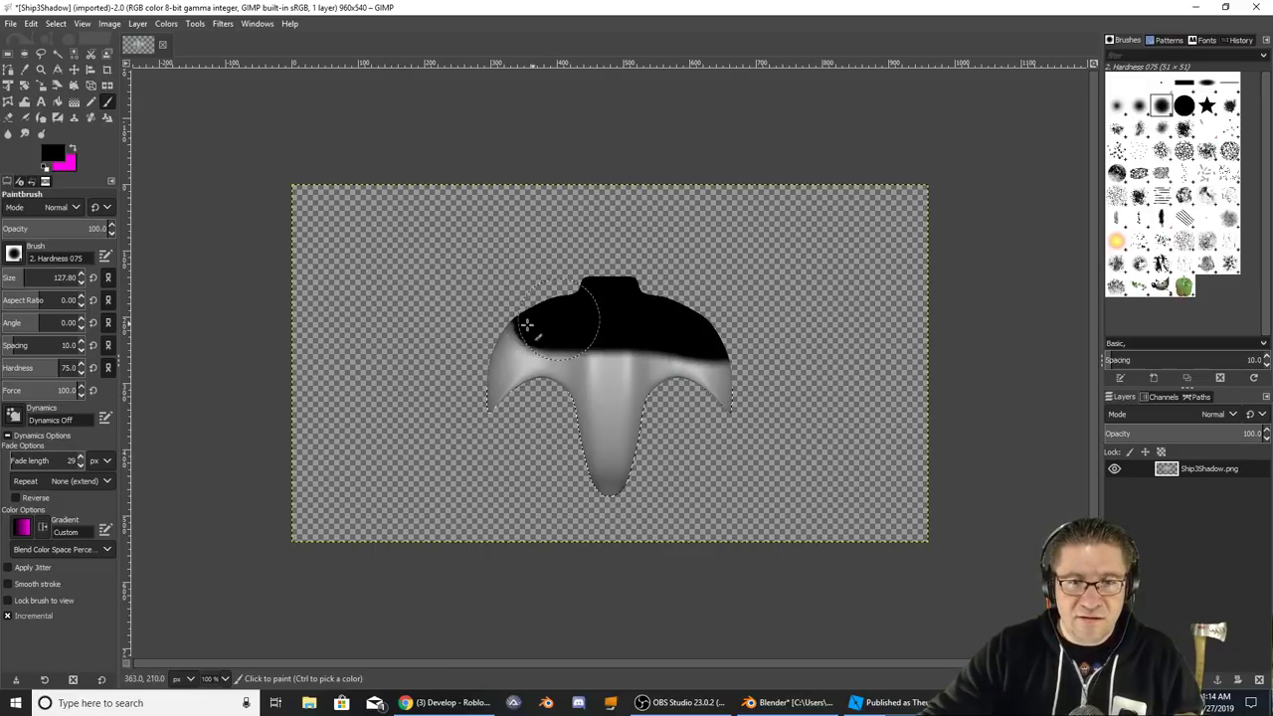
drag(753, 385, 468, 388)
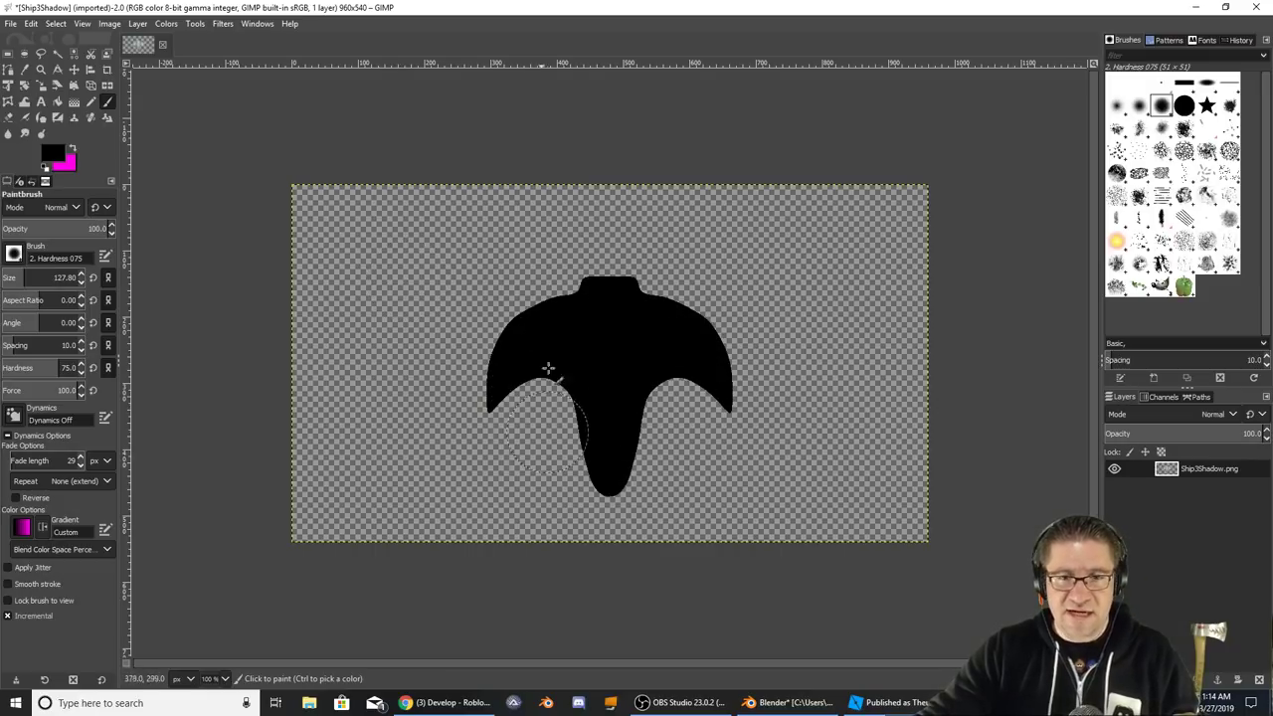
drag(559, 331, 557, 333)
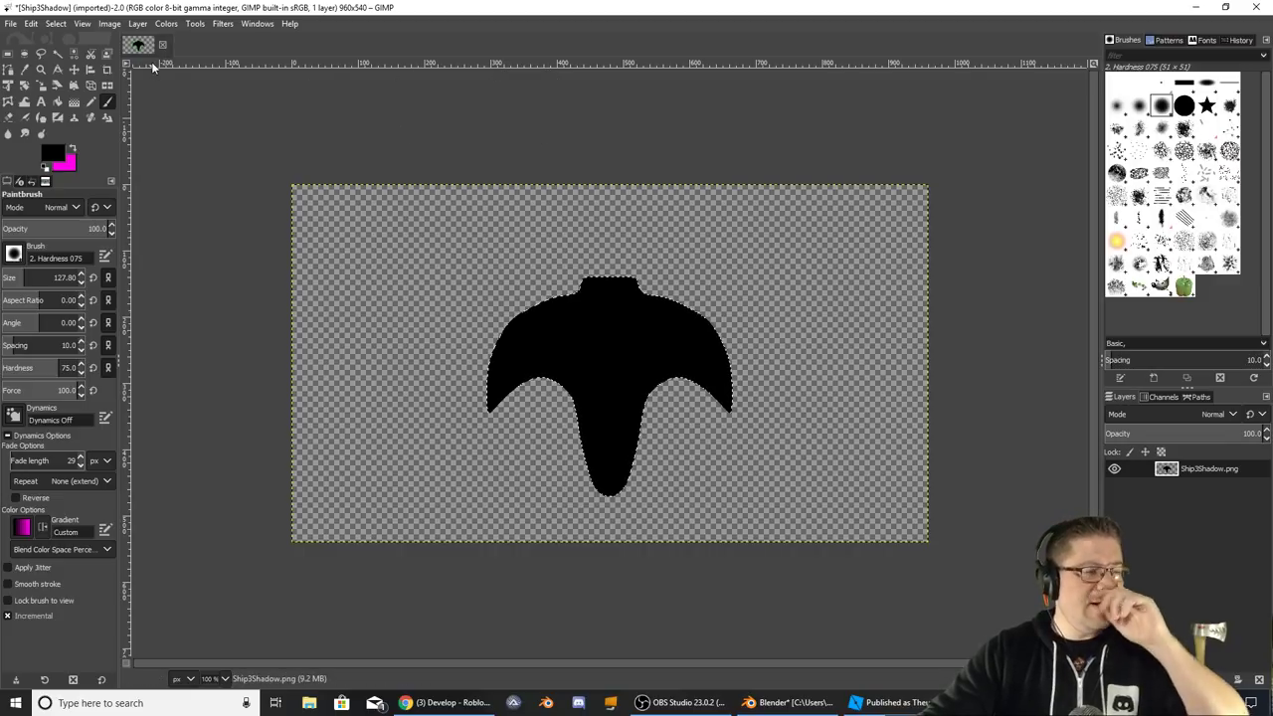
- Check which way the existing ship icons point in Roblox Studio's selection menu, and return to GIMP
key(alt+Tab)
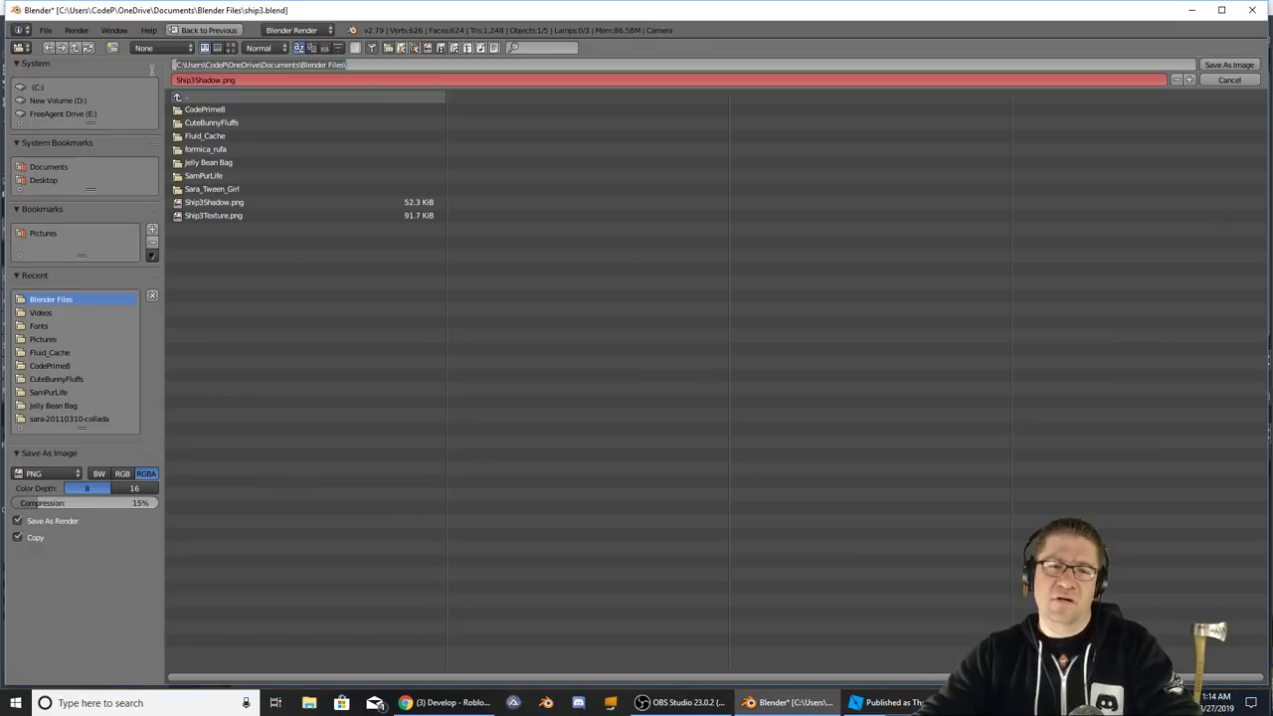
key(alt+Tab)
key(alt+Tab)
key(alt+Tab)
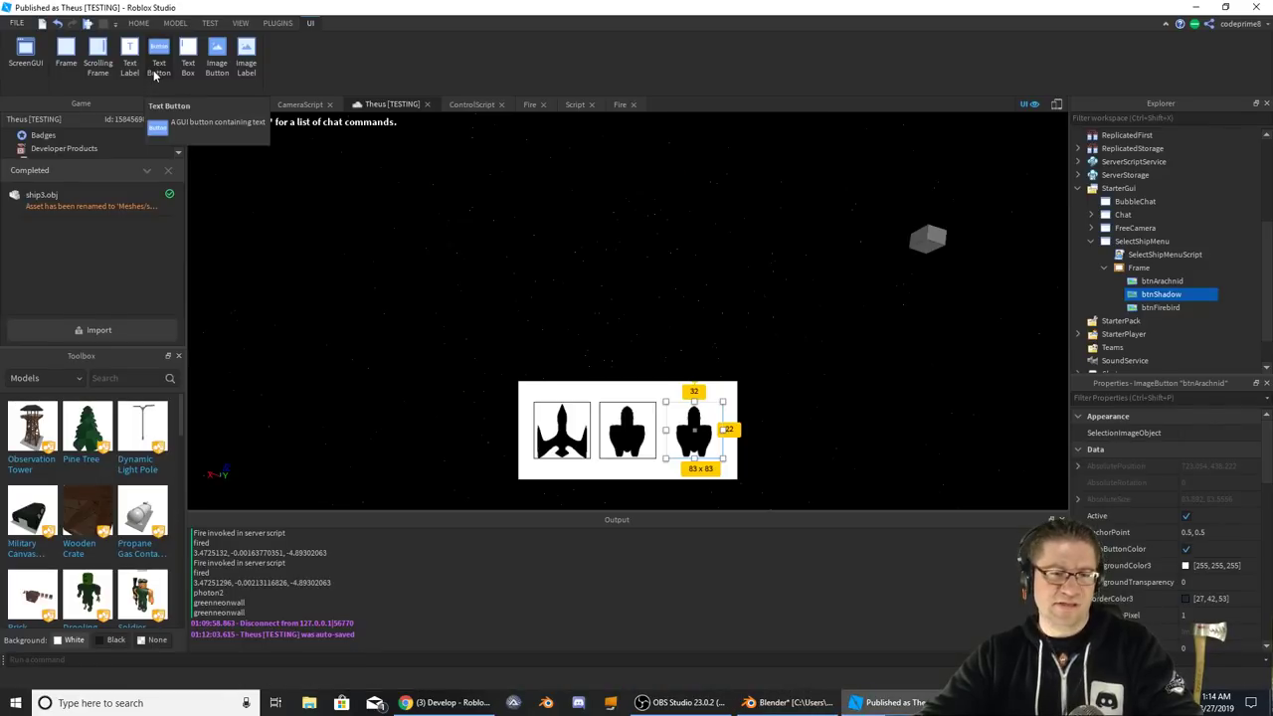
key(alt+Tab)
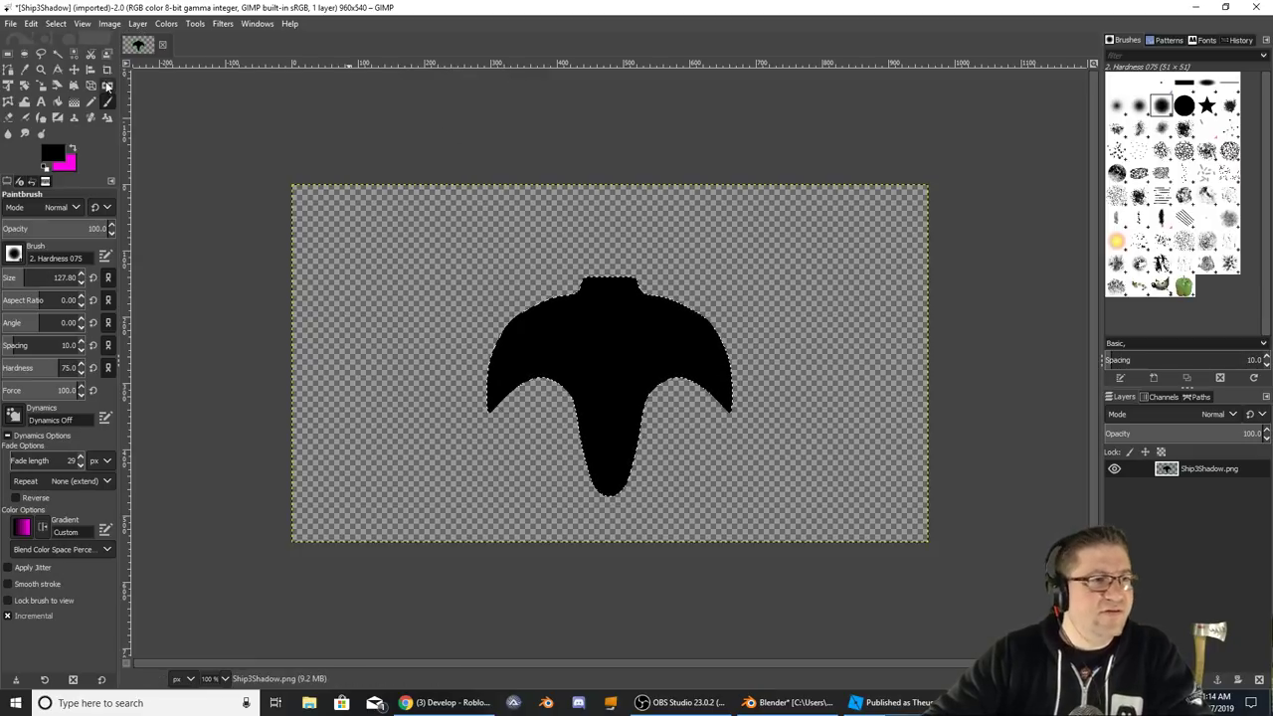
- Float the selected ship silhouette and rotate it by 180 degrees
key(ctrl+shift+l)
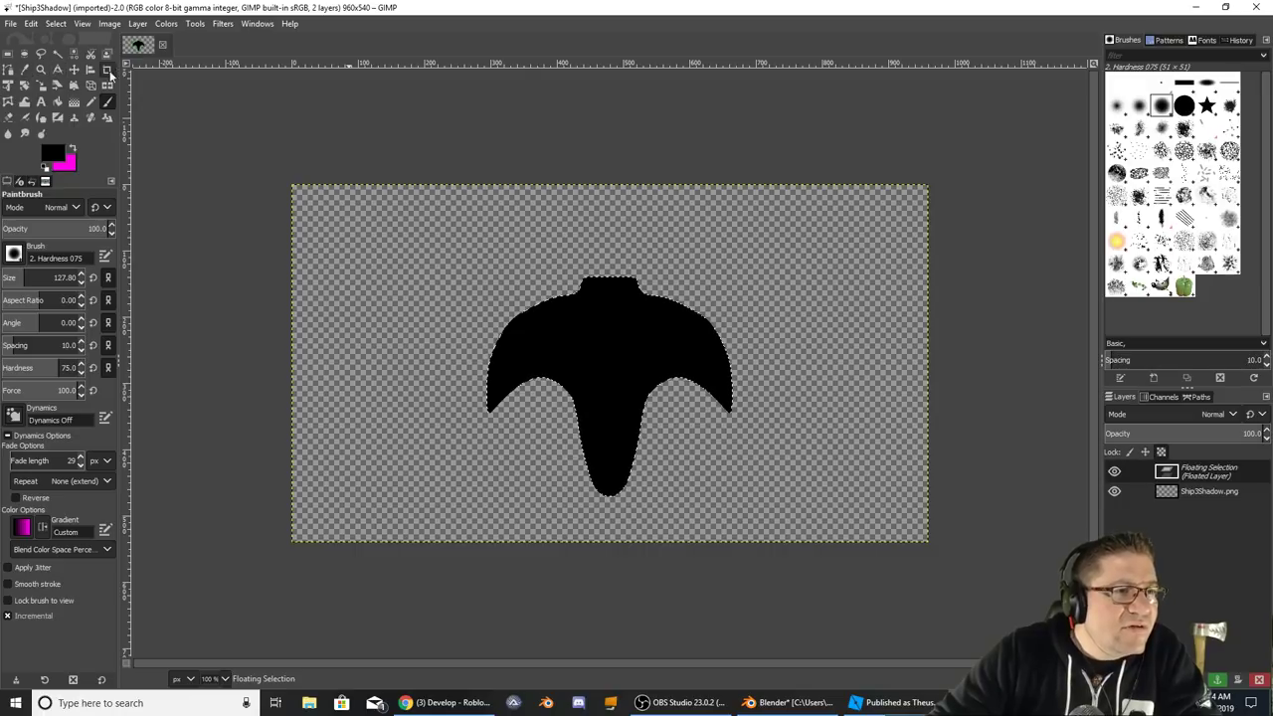
click(24, 86)
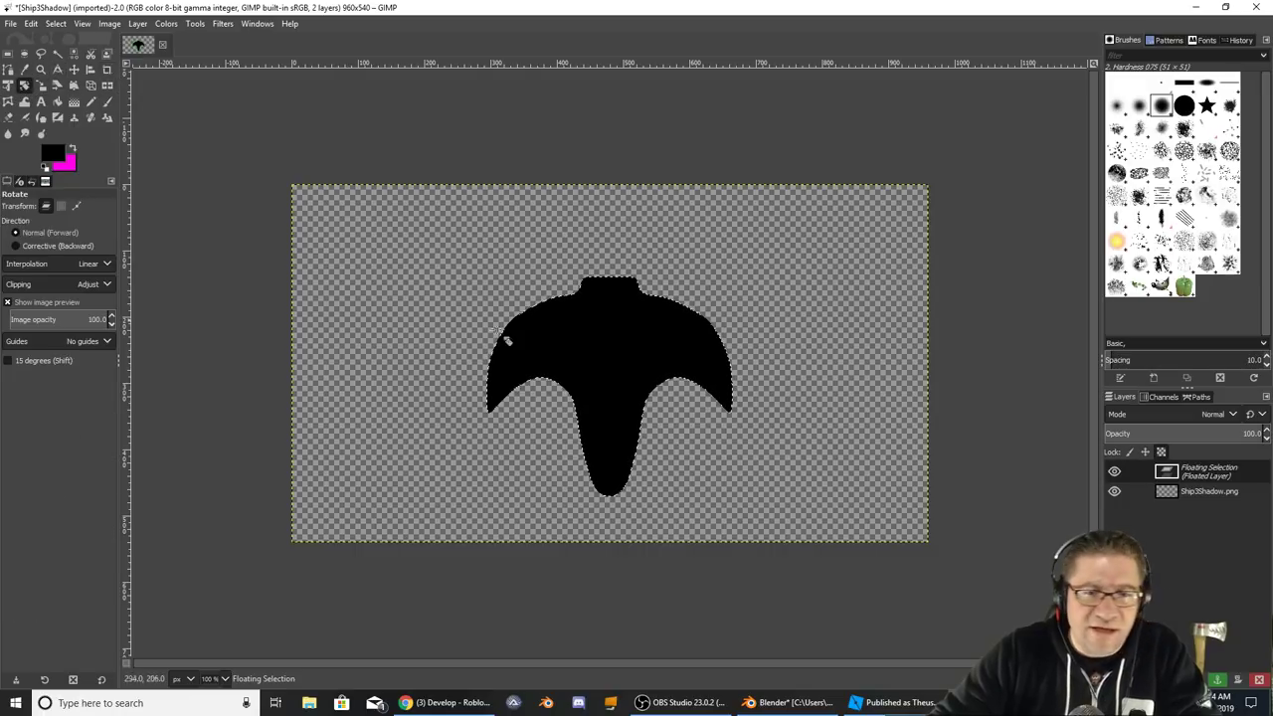
click(586, 350)
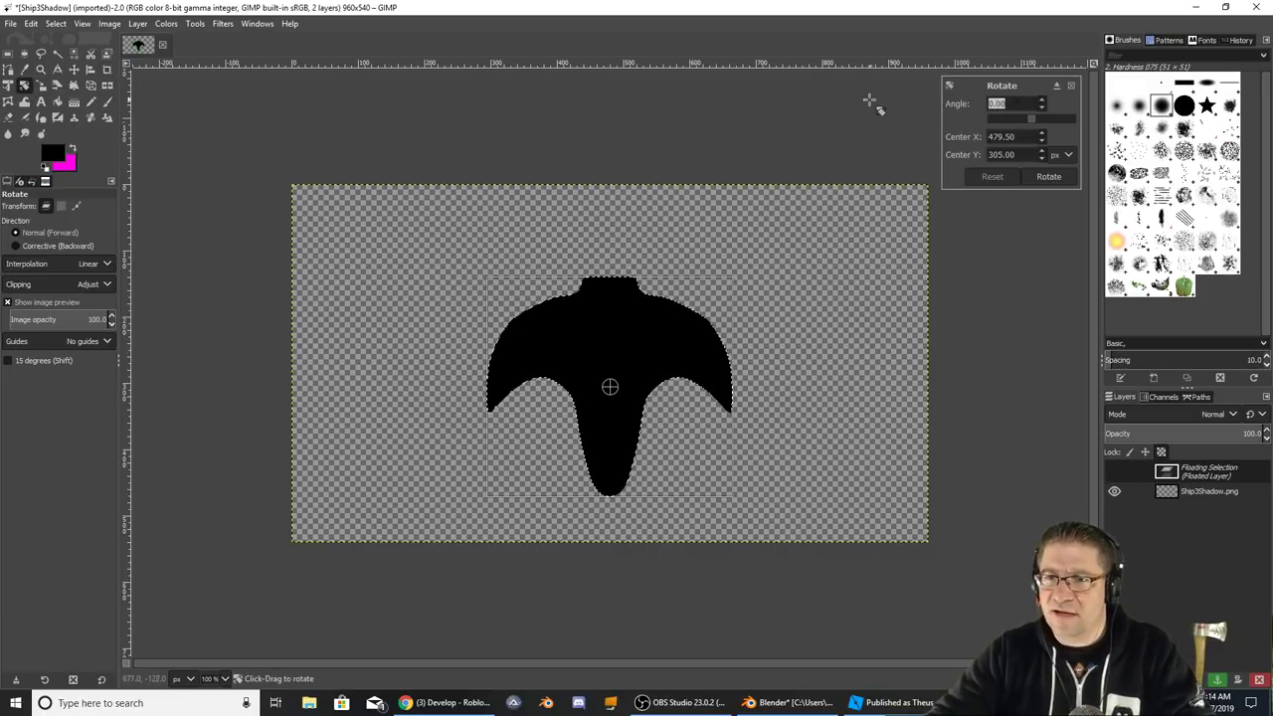
text(180)
key(Return)
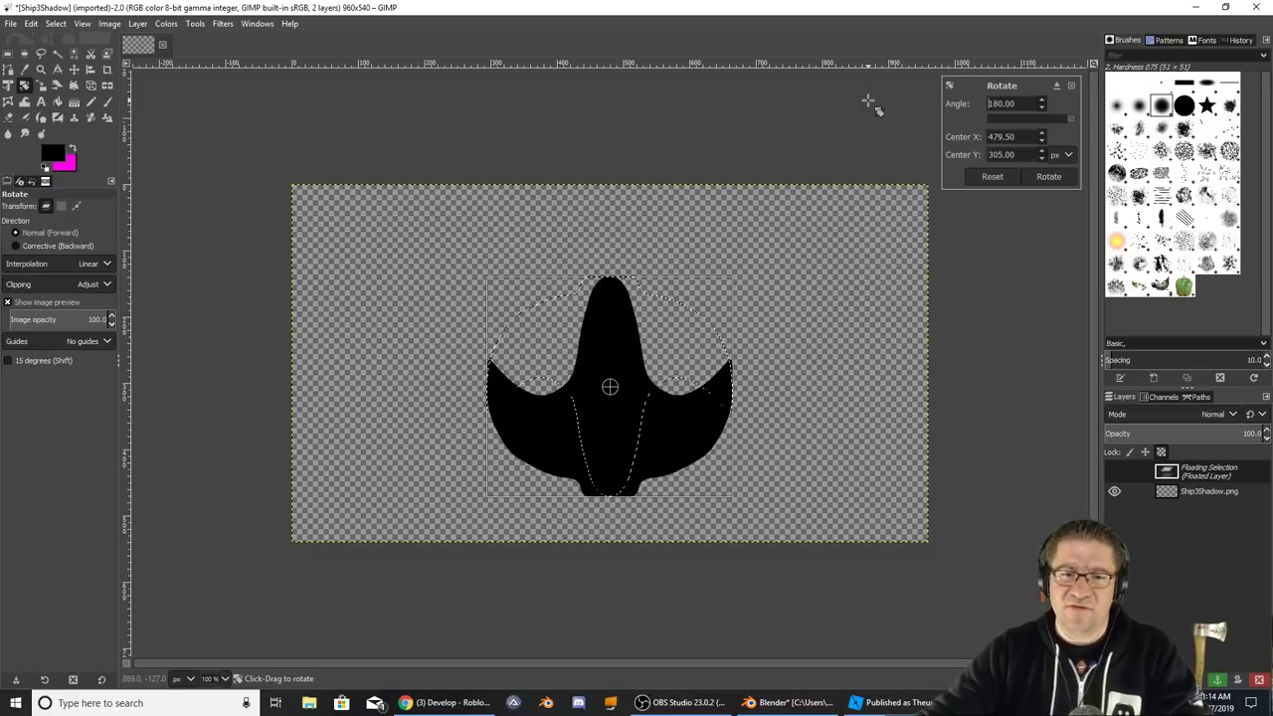
click(1044, 179)
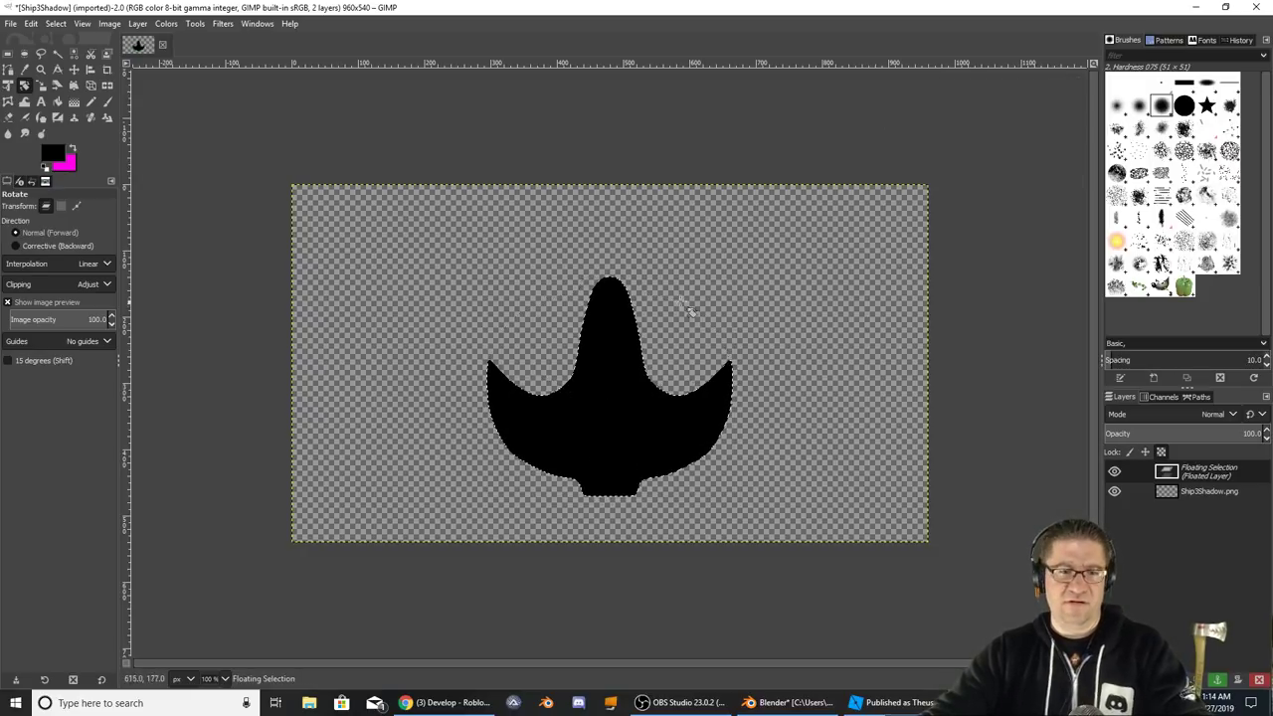
- Try Zealous Crop on the image while the silhouette is floating, and undo it
click(107, 24)
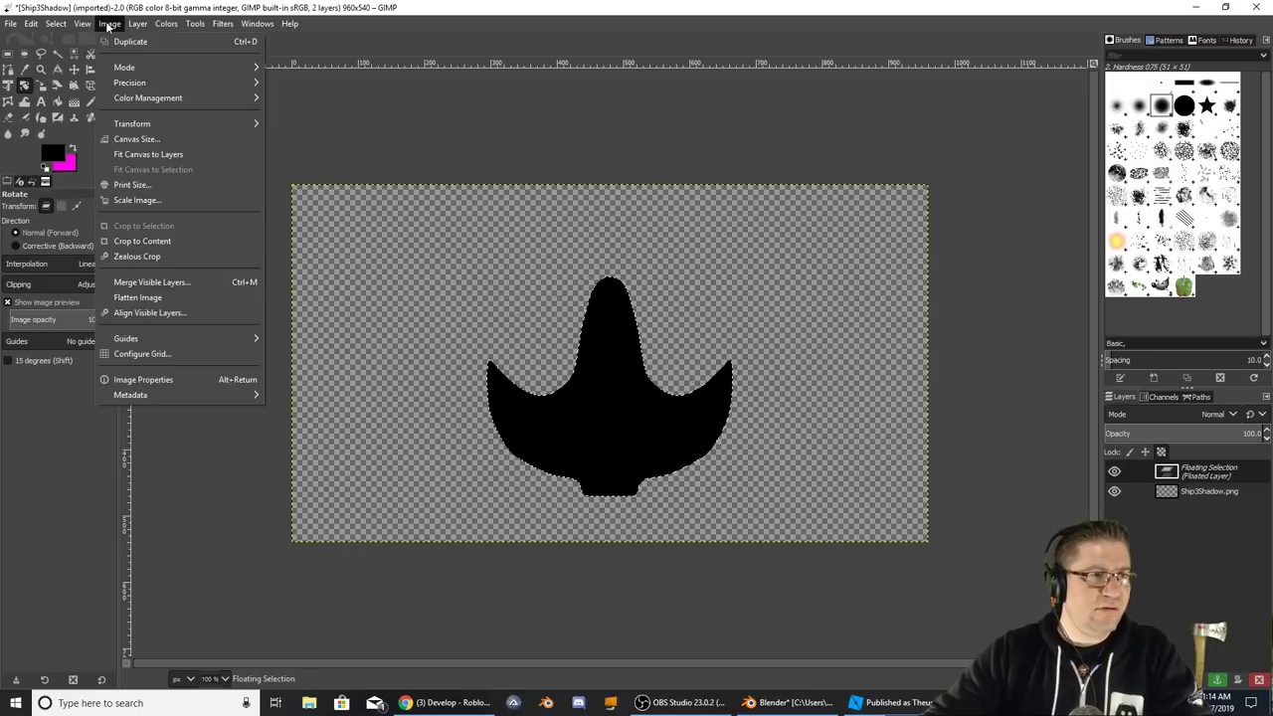
click(165, 257)
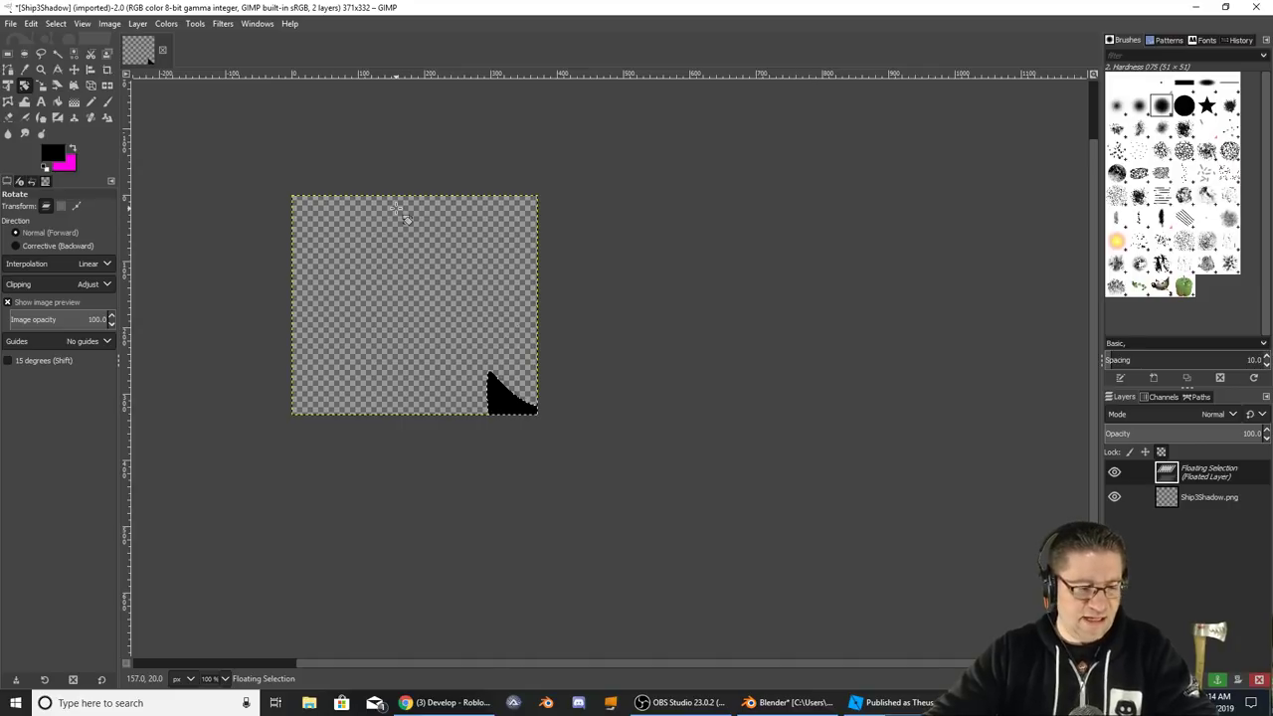
key(ctrl+z)
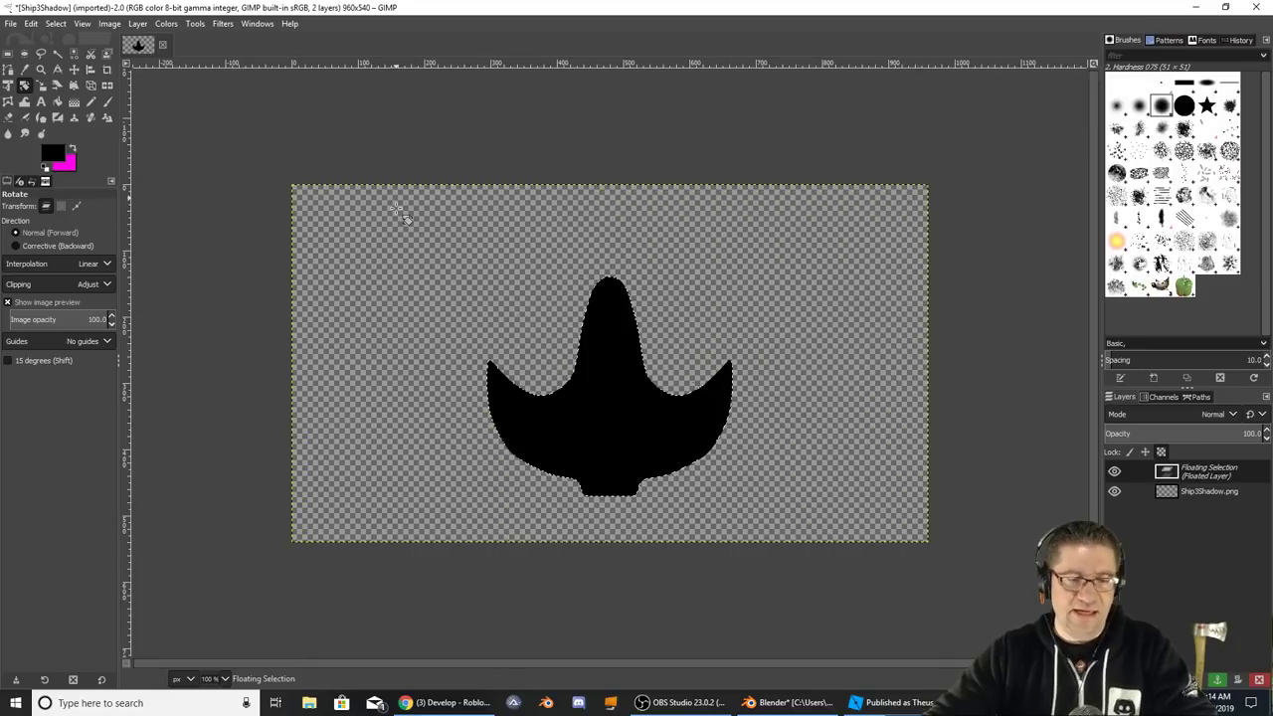
- Anchor the floating ship silhouette to the Ship3Shadow.png layer using the Rectangle Select tool
click(9, 57)
click(492, 398)
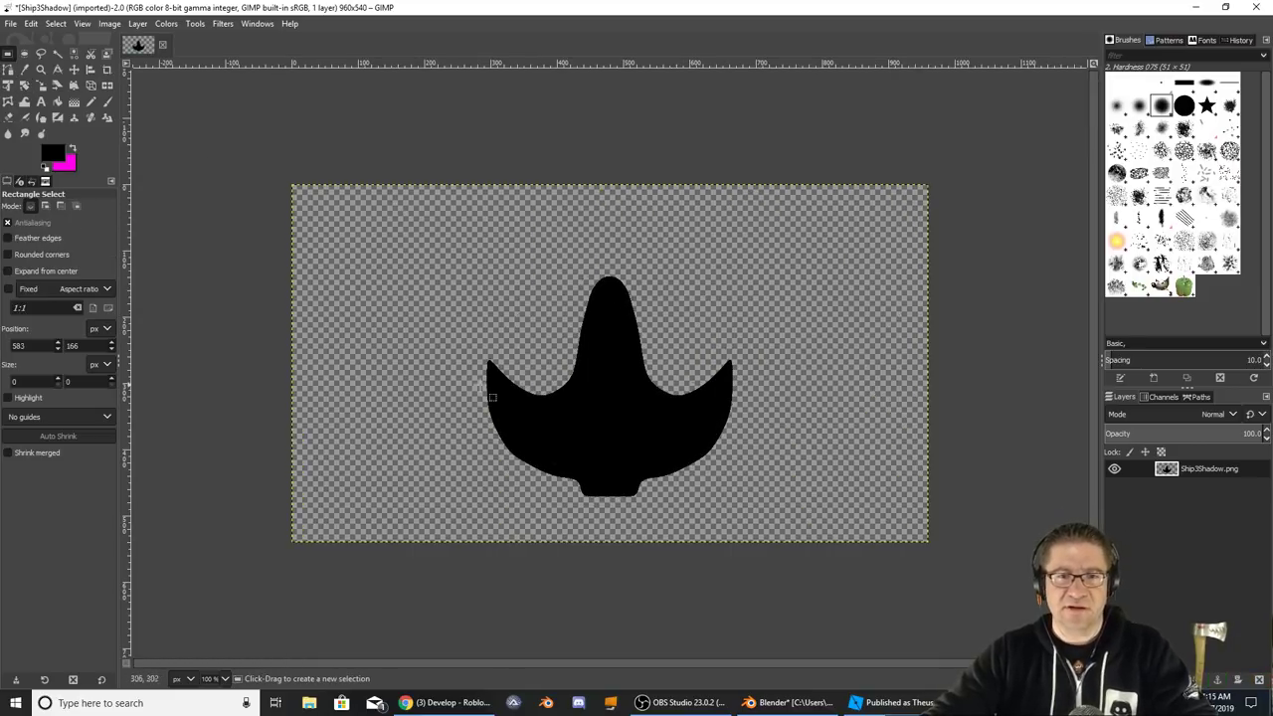
- Try Crop to Content on the anchored silhouette image, and undo the crop
click(110, 23)
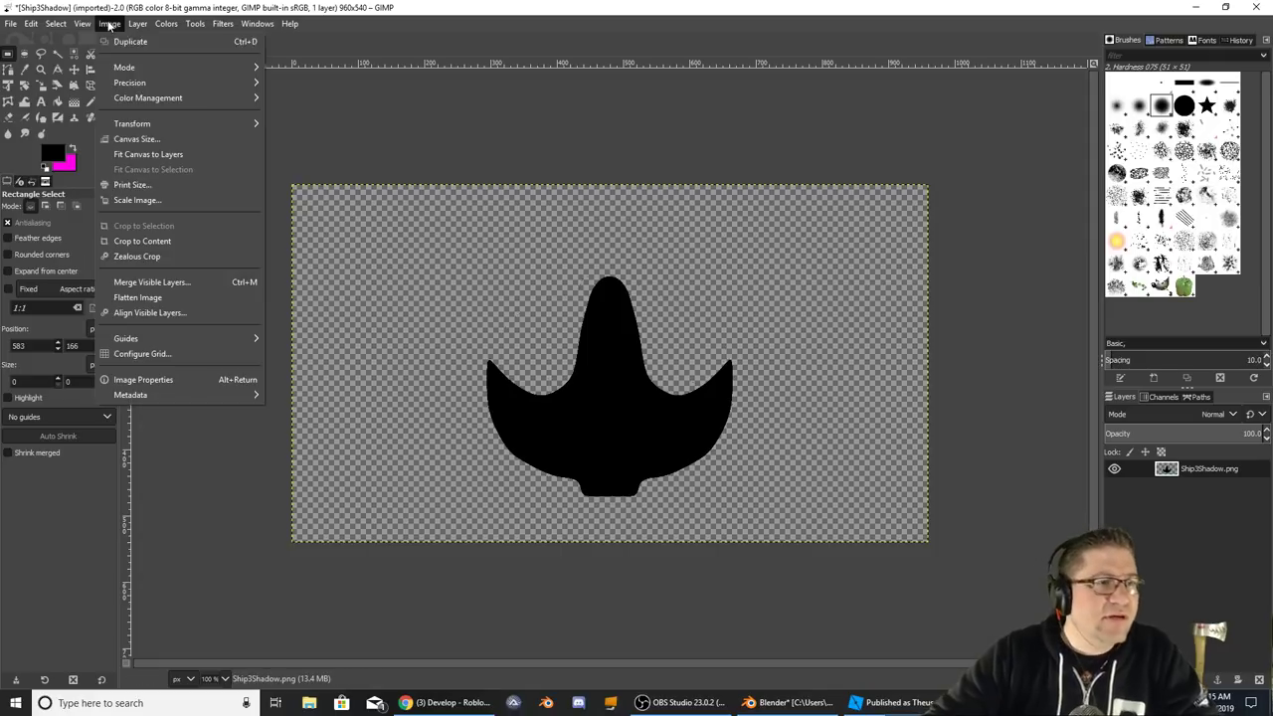
click(159, 242)
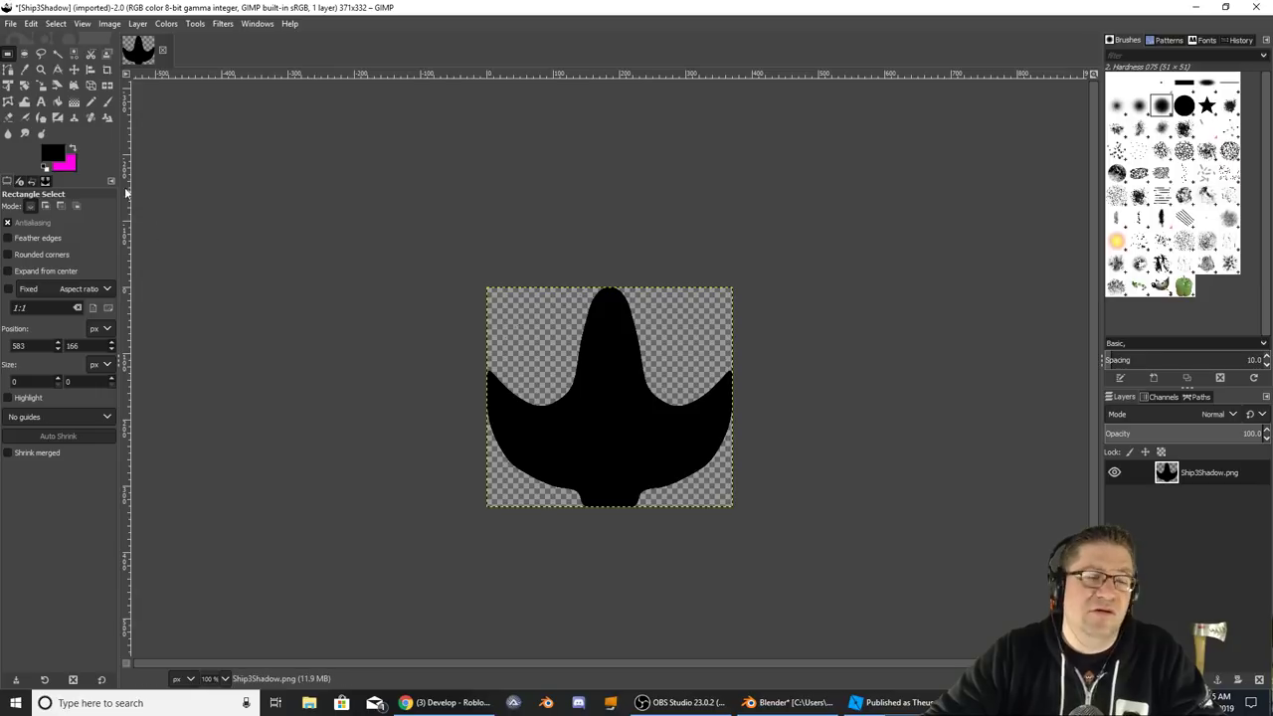
key(ctrl+z)
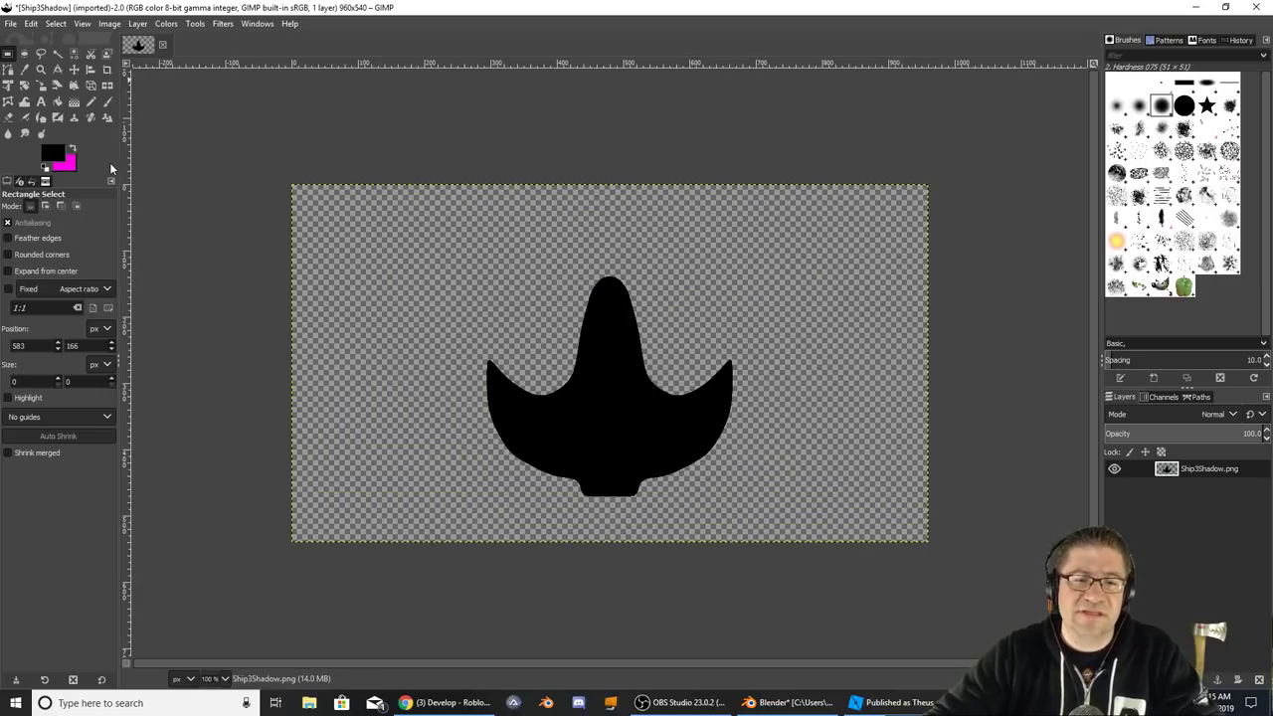
- Try Zealous Crop on the anchored silhouette image, and undo the crop
click(104, 24)
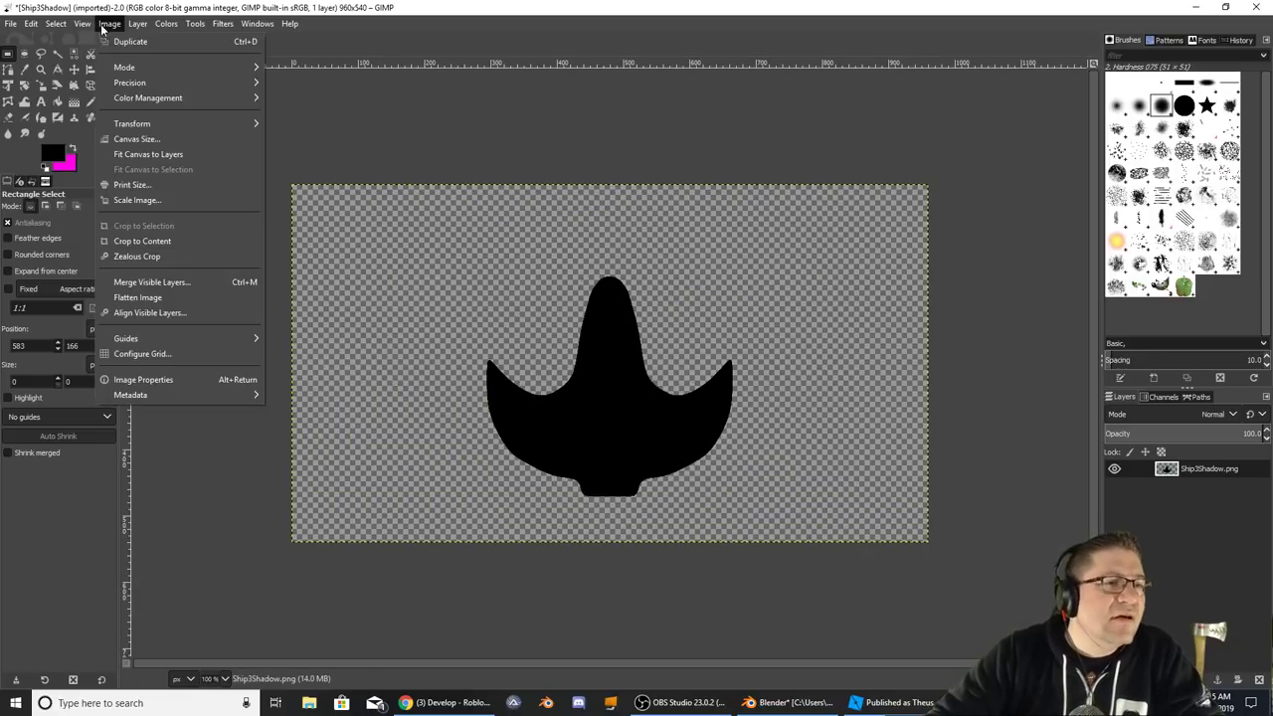
click(139, 257)
key(ctrl+z)
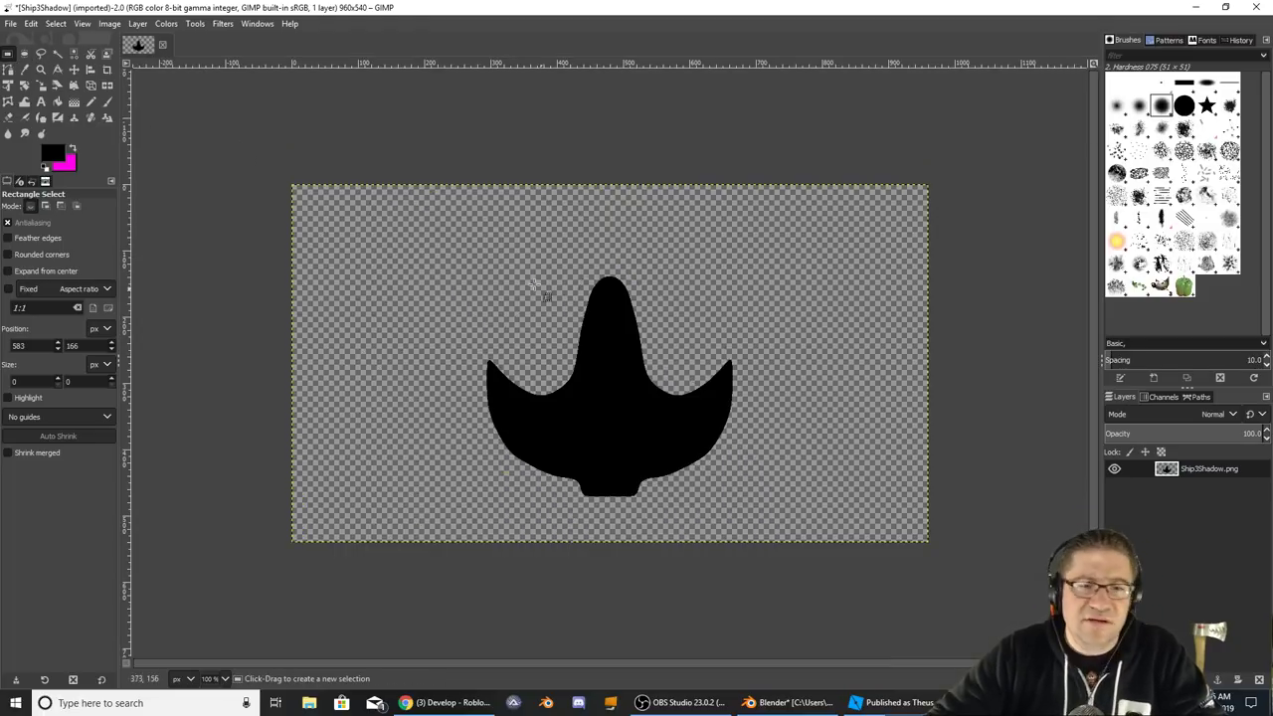
- Select the ship silhouette, move it to the upper-left corner of the canvas, and anchor it there
drag(473, 264, 745, 513)
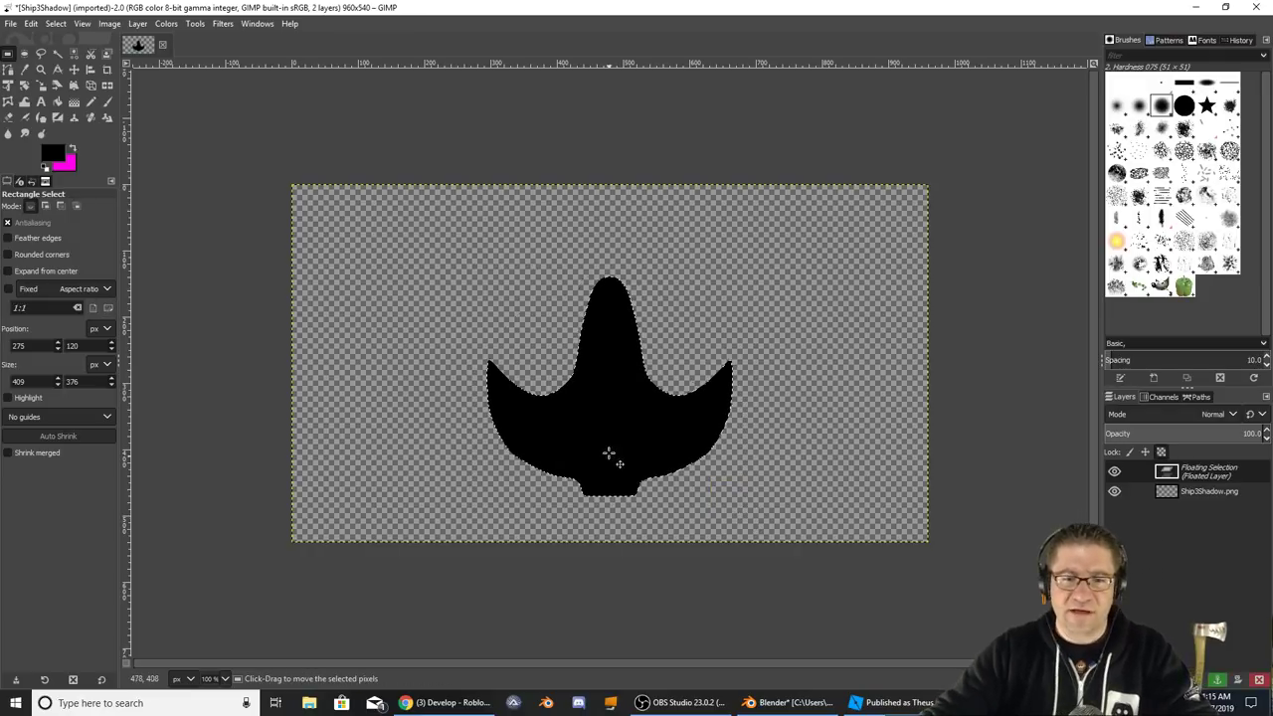
ctrl+alt+drag(614, 419, 432, 336)
click(679, 387)
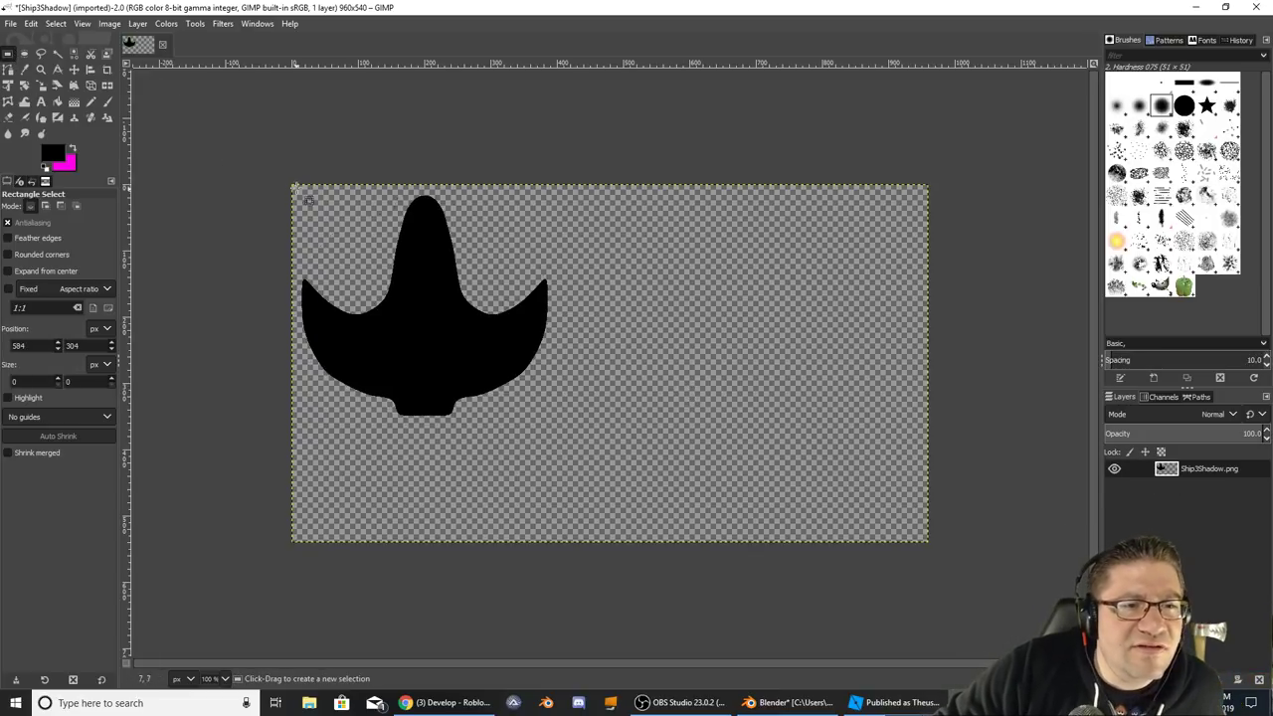
- Select a rectangle of about 405 × 374 px around the silhouette and crop the image to that selection
drag(292, 186, 565, 433)
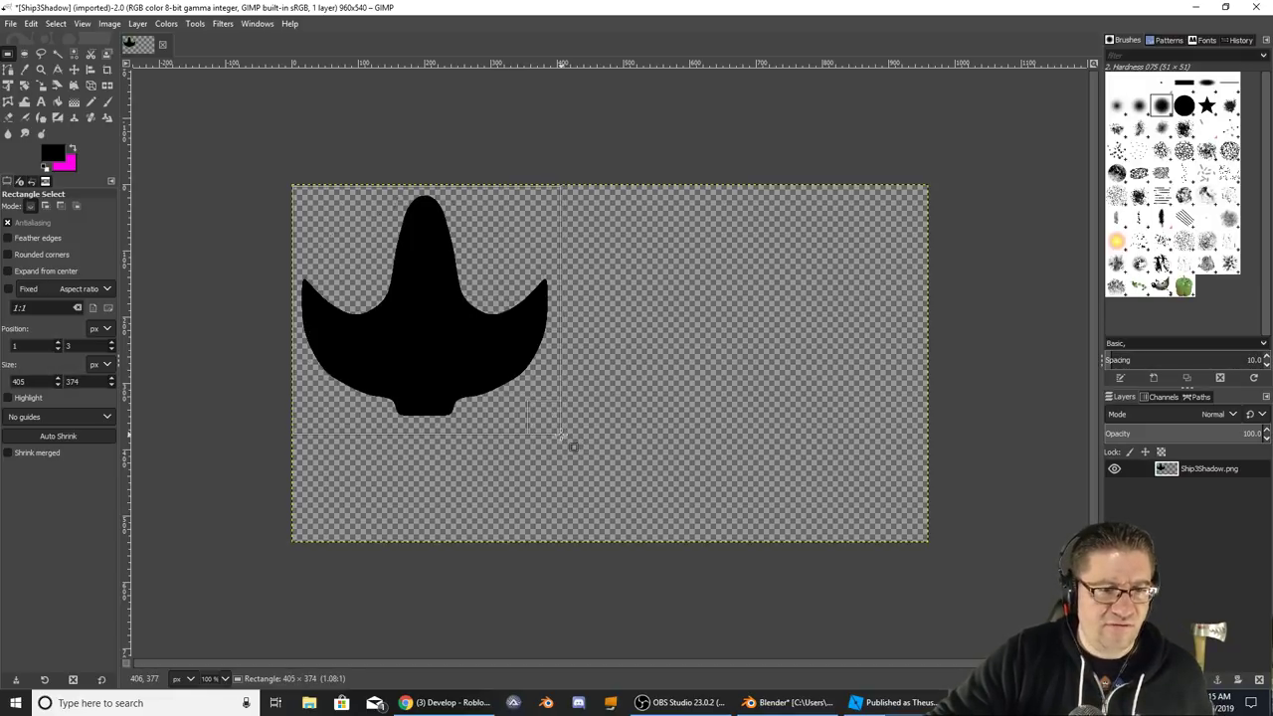
drag(565, 433, 562, 436)
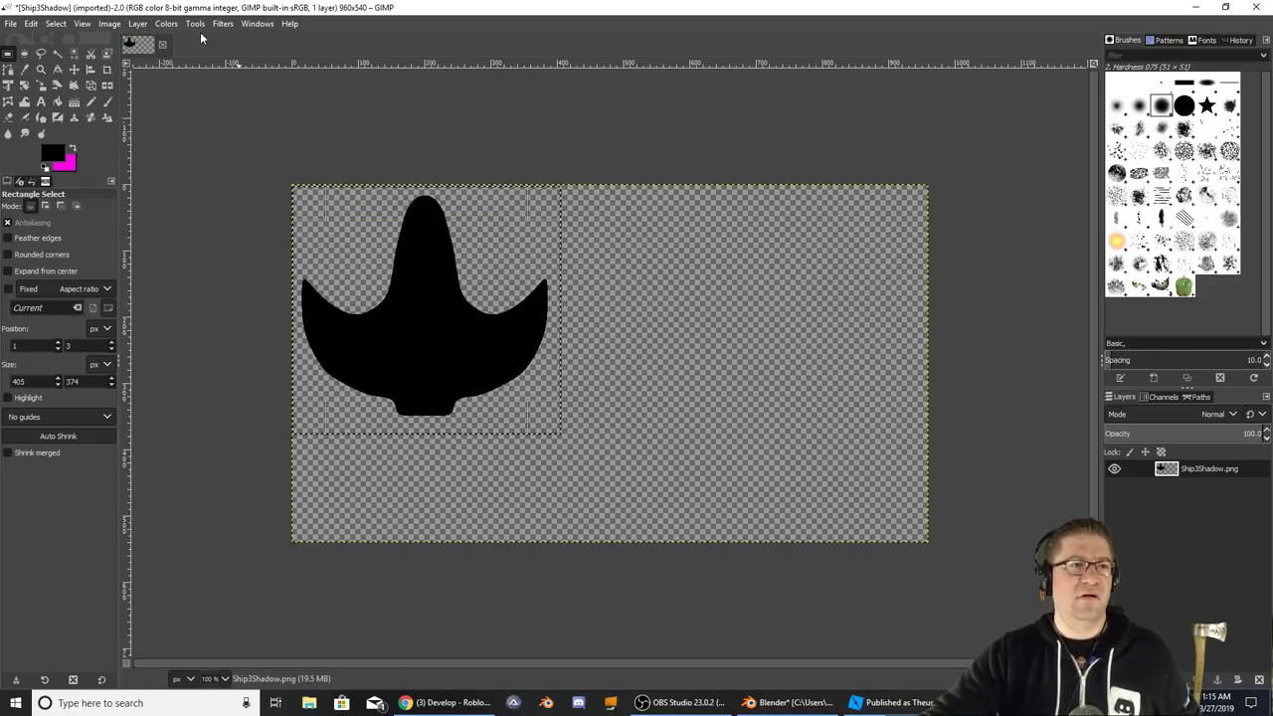
click(109, 22)
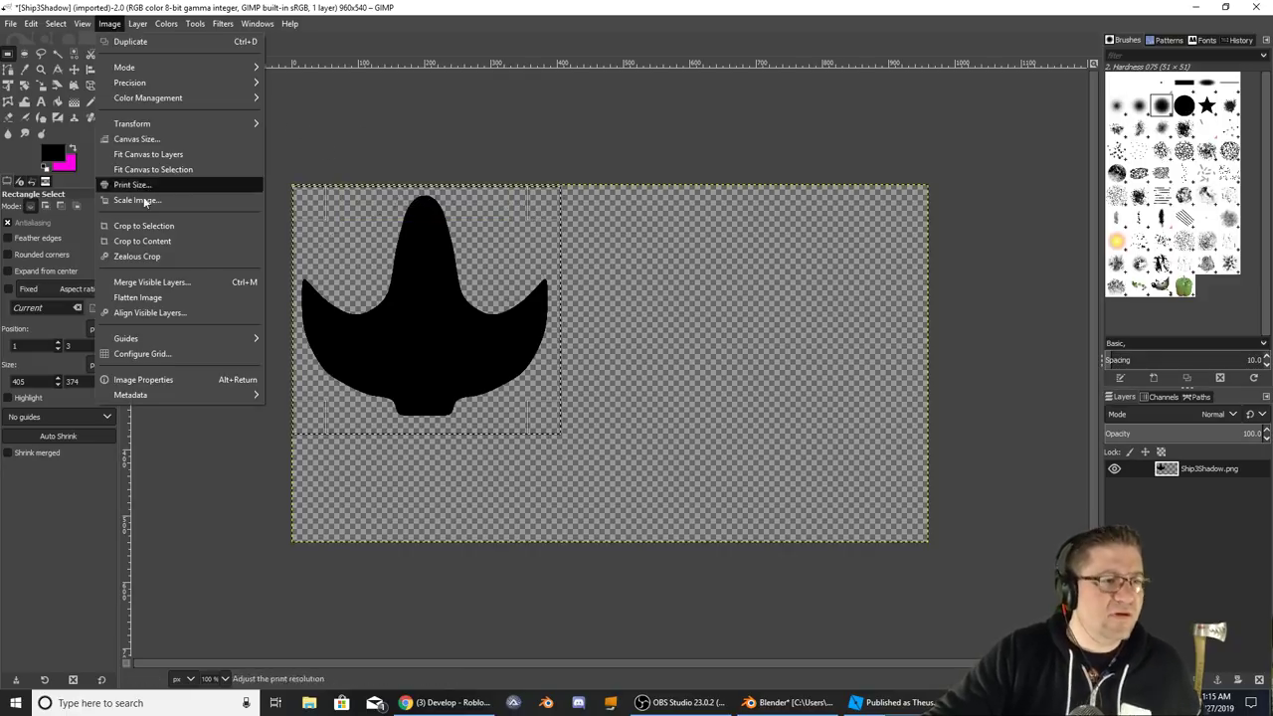
click(152, 228)
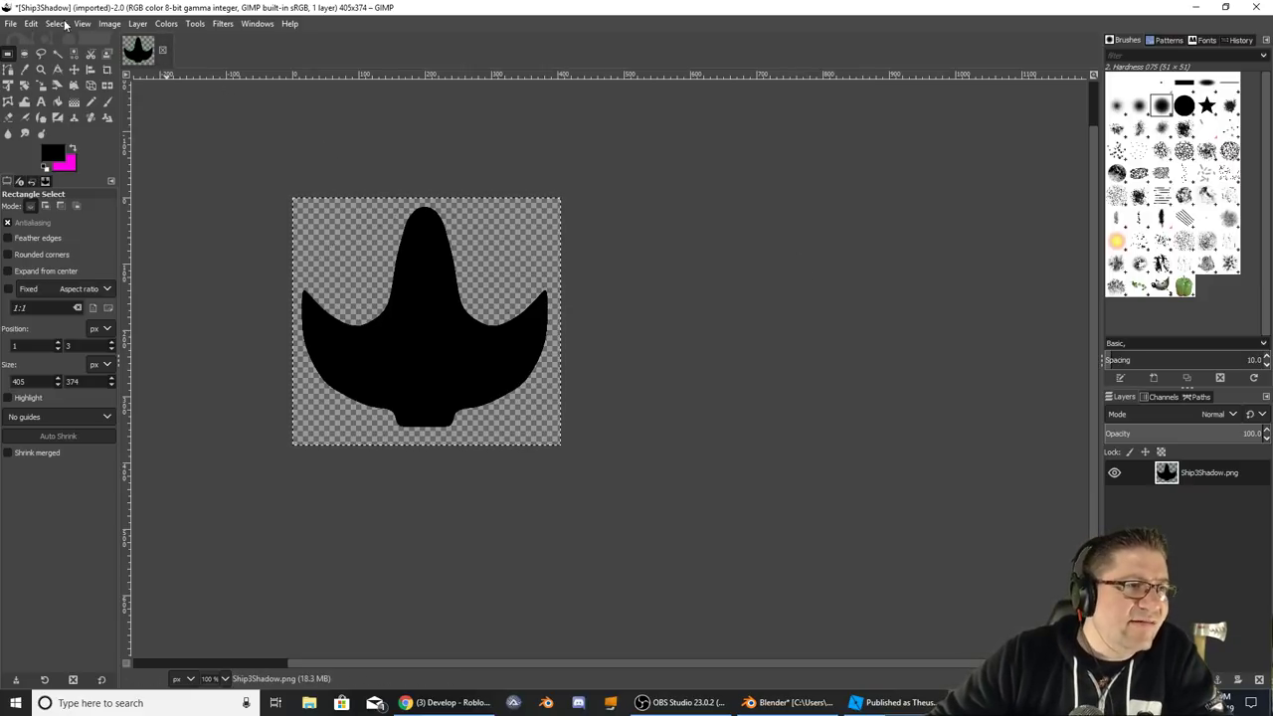
- Save the cropped image as Ship3Shadow.xcf in the Blender Files folder
click(10, 23)
click(45, 146)
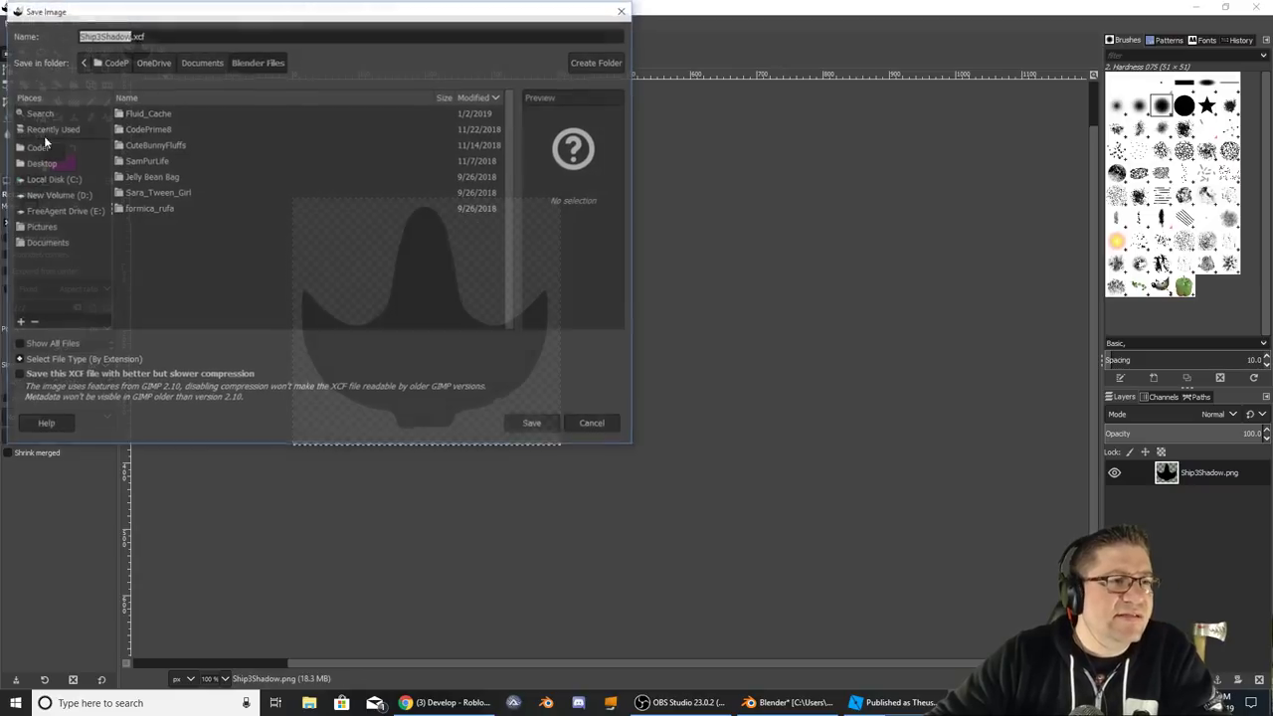
key(Return)
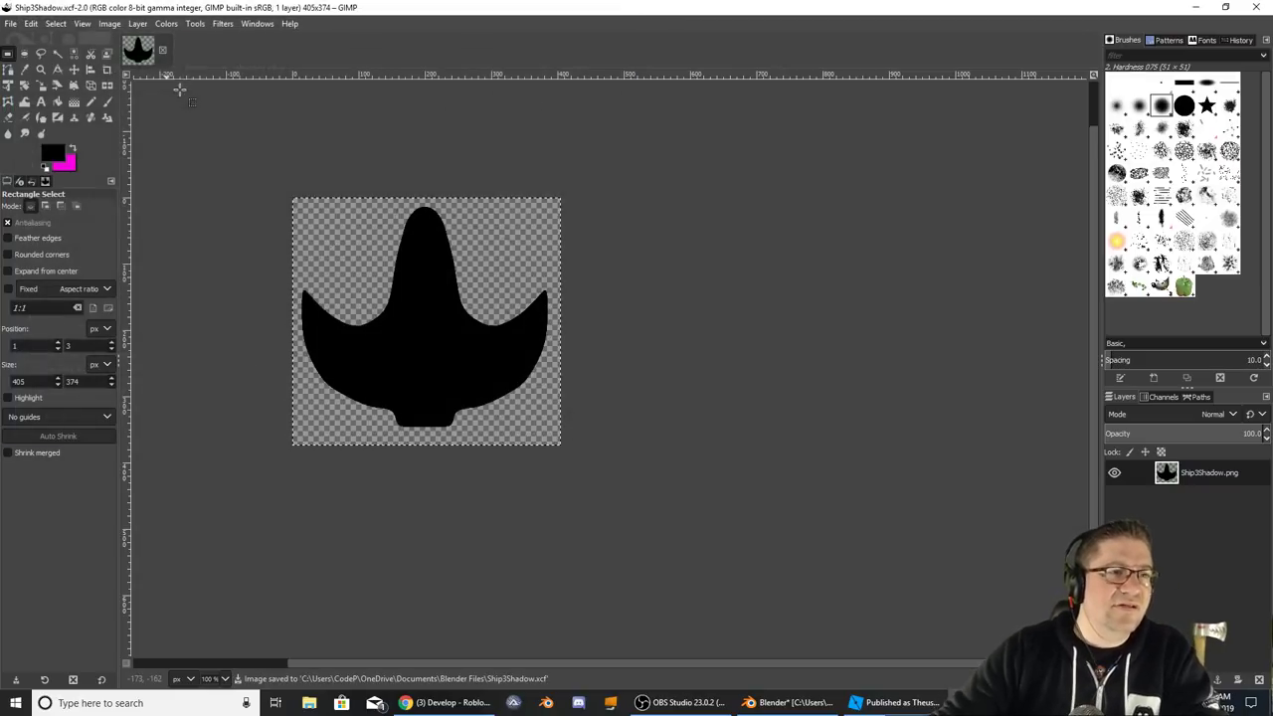
- Export the cropped image as Ship3Shadow.png with the default PNG options, replacing the existing file
click(10, 24)
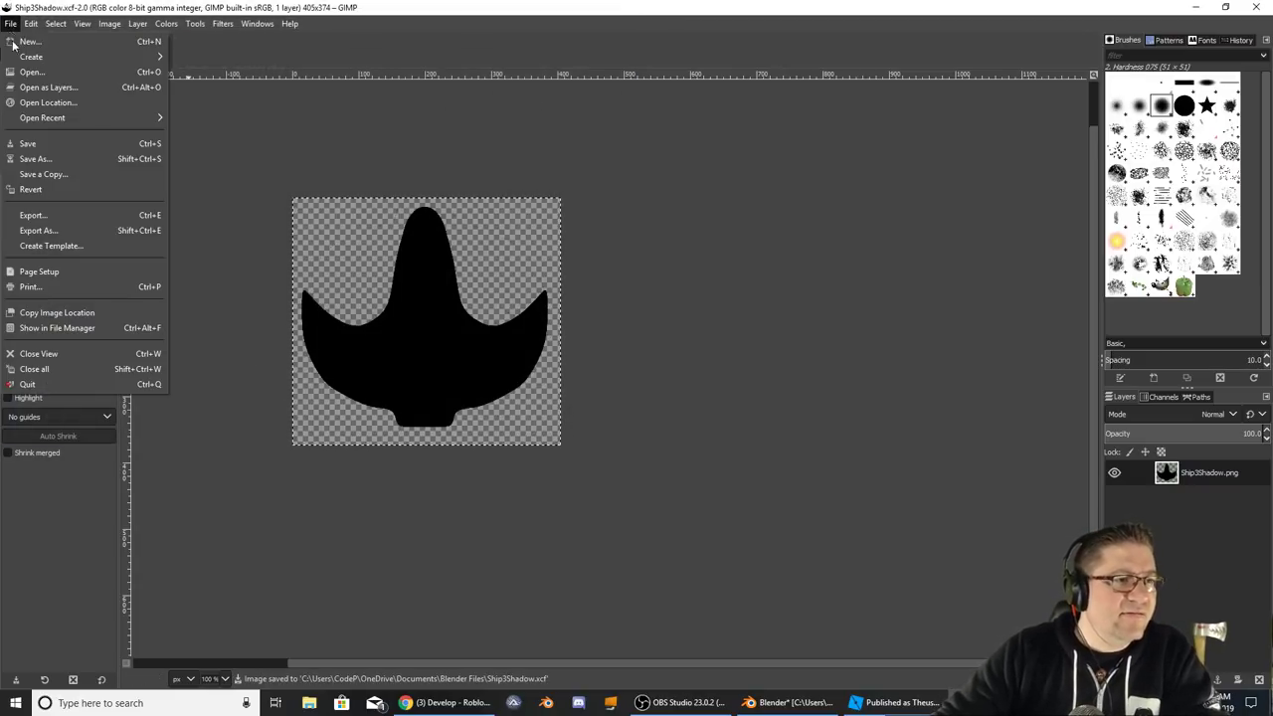
click(67, 217)
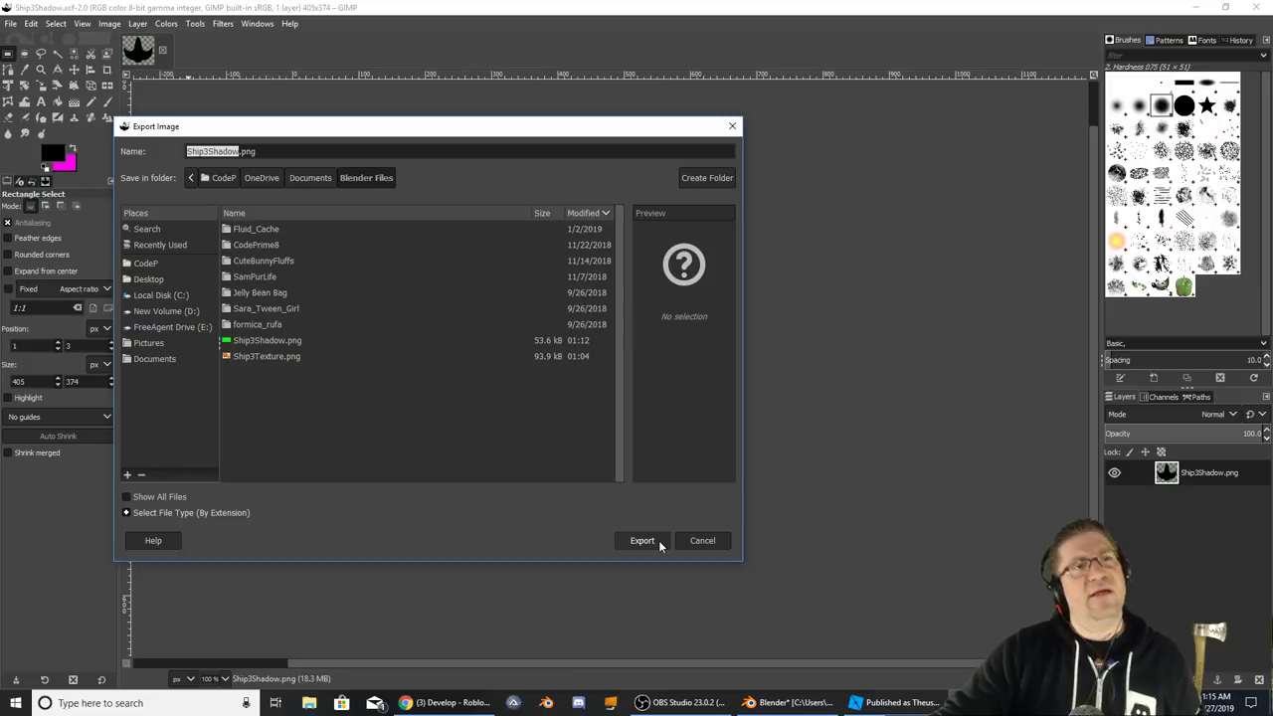
click(659, 540)
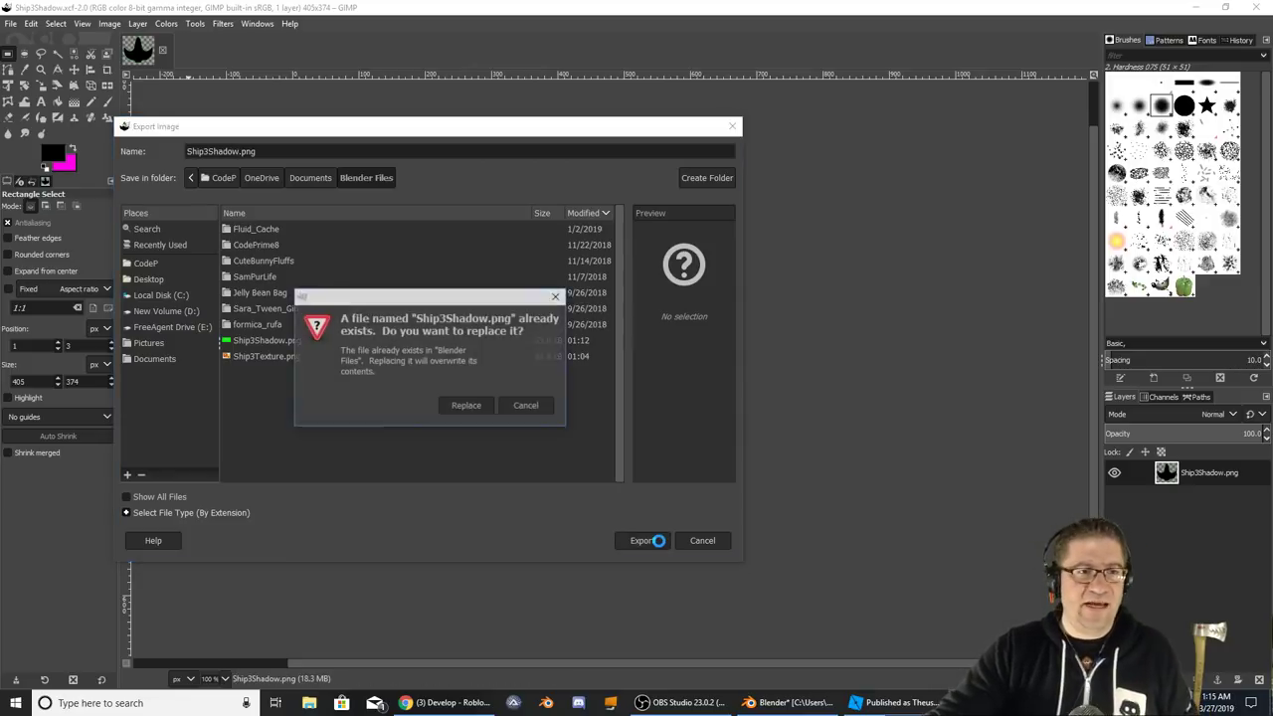
click(466, 408)
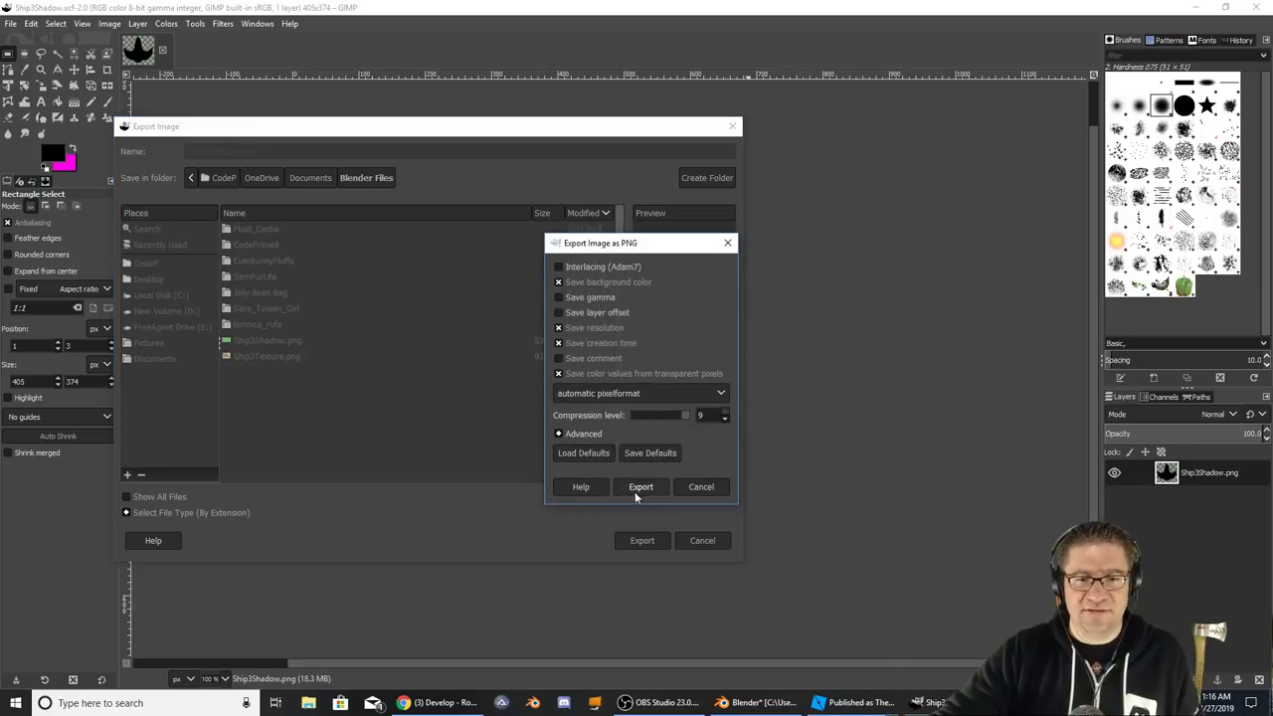
click(638, 489)
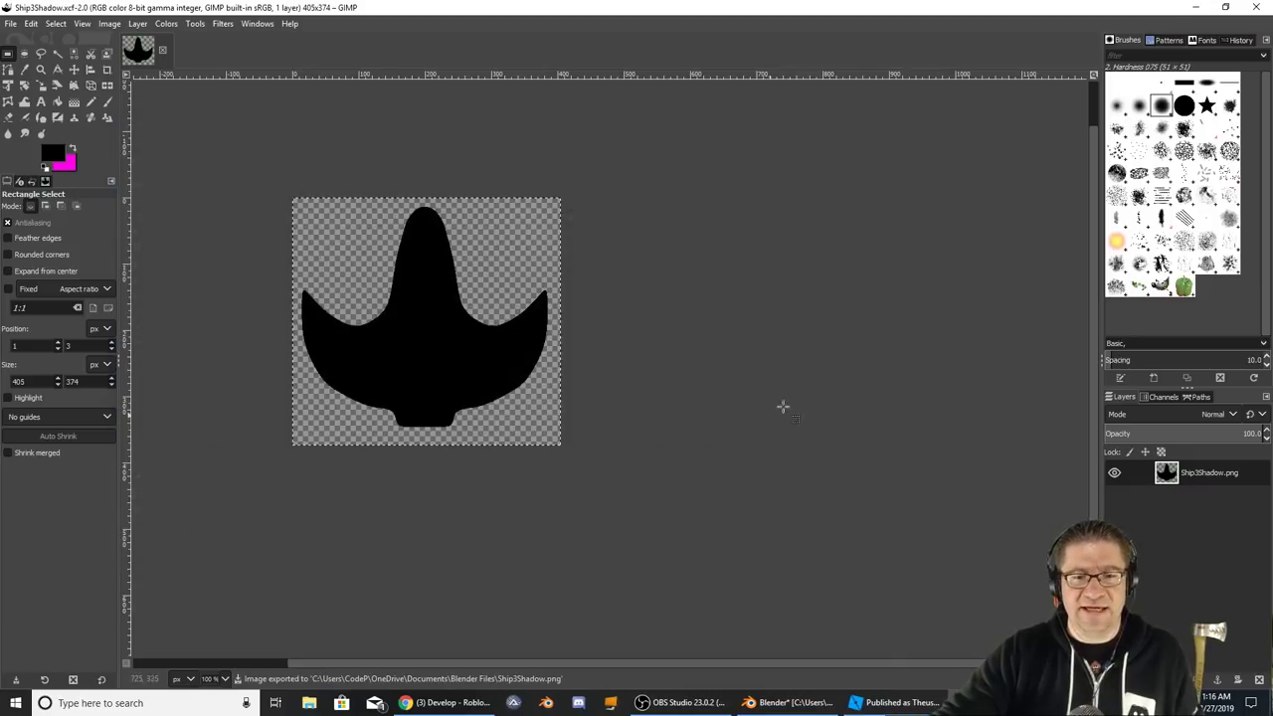
- Close GIMP and import Ship3Shadow.png from the Blender Files folder as a game asset in Roblox Studio
click(1261, 8)
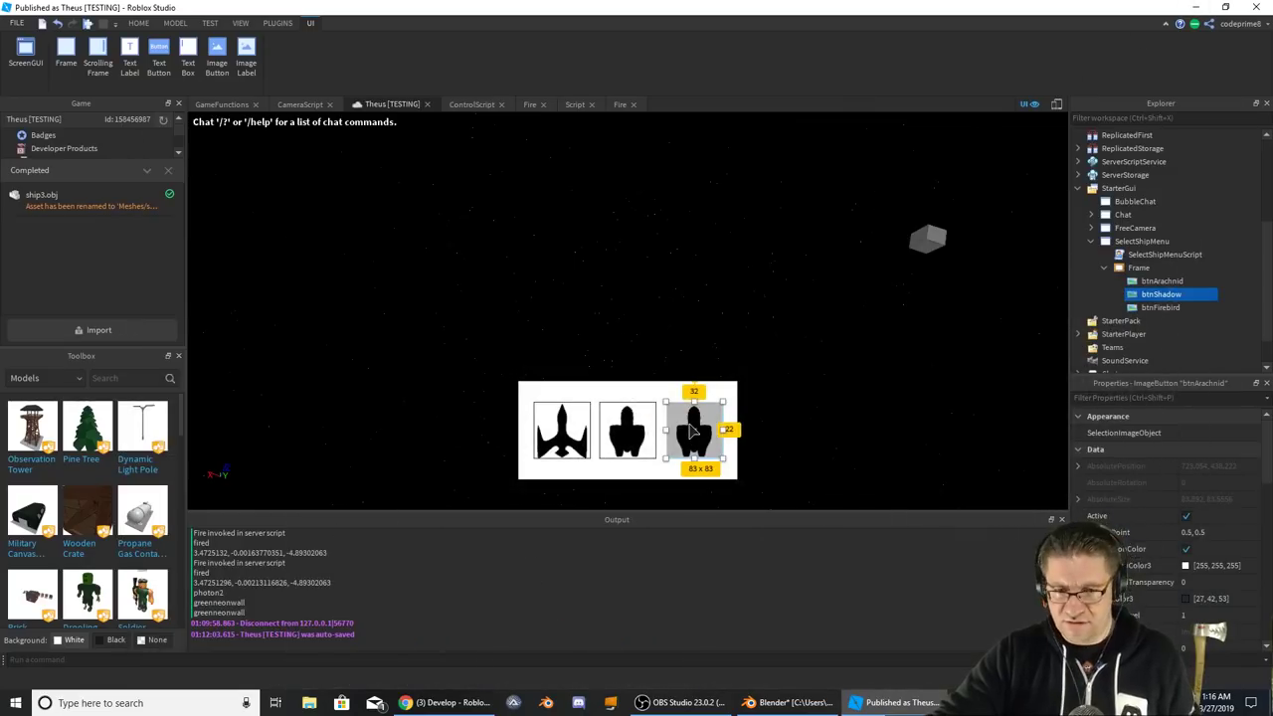
click(96, 329)
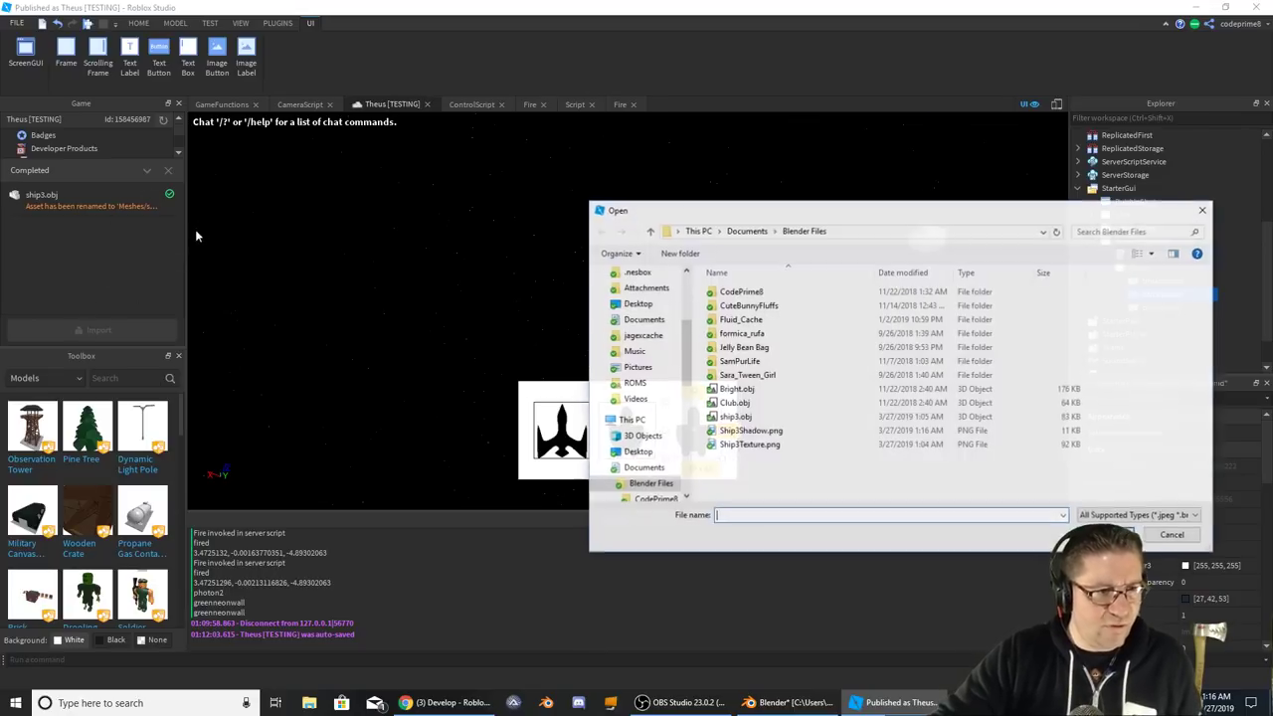
click(765, 434)
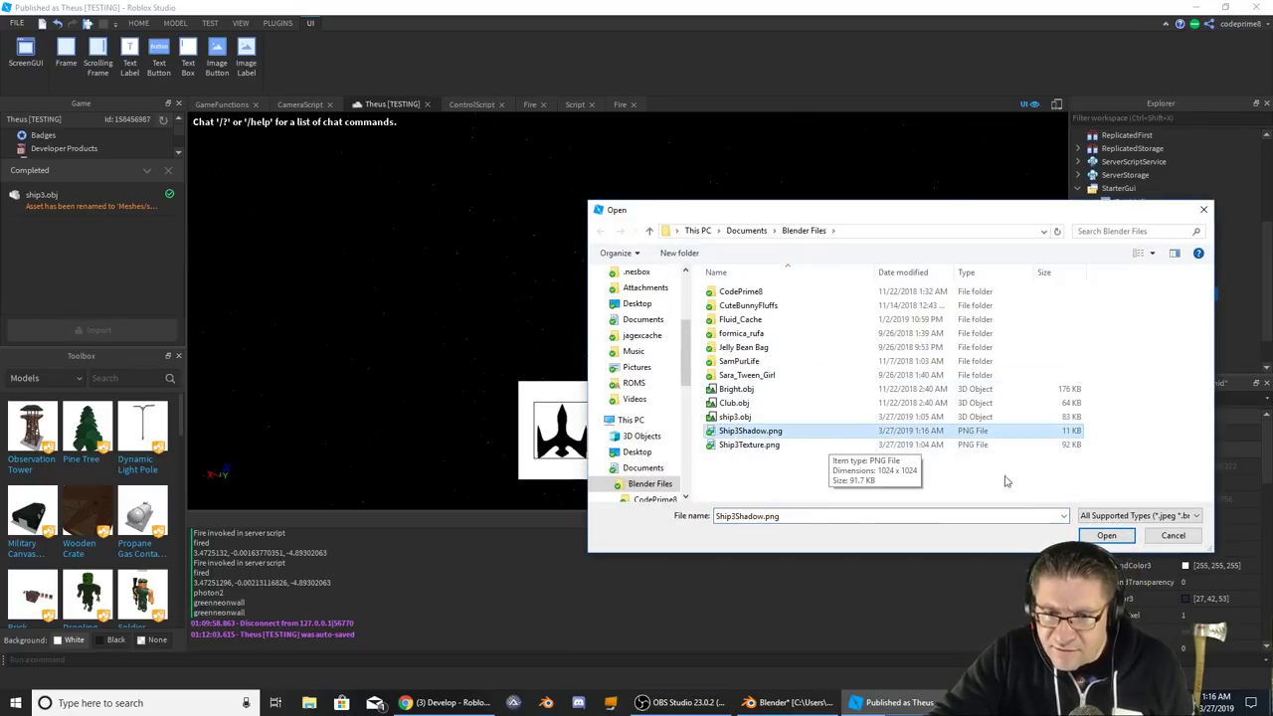
click(1107, 537)
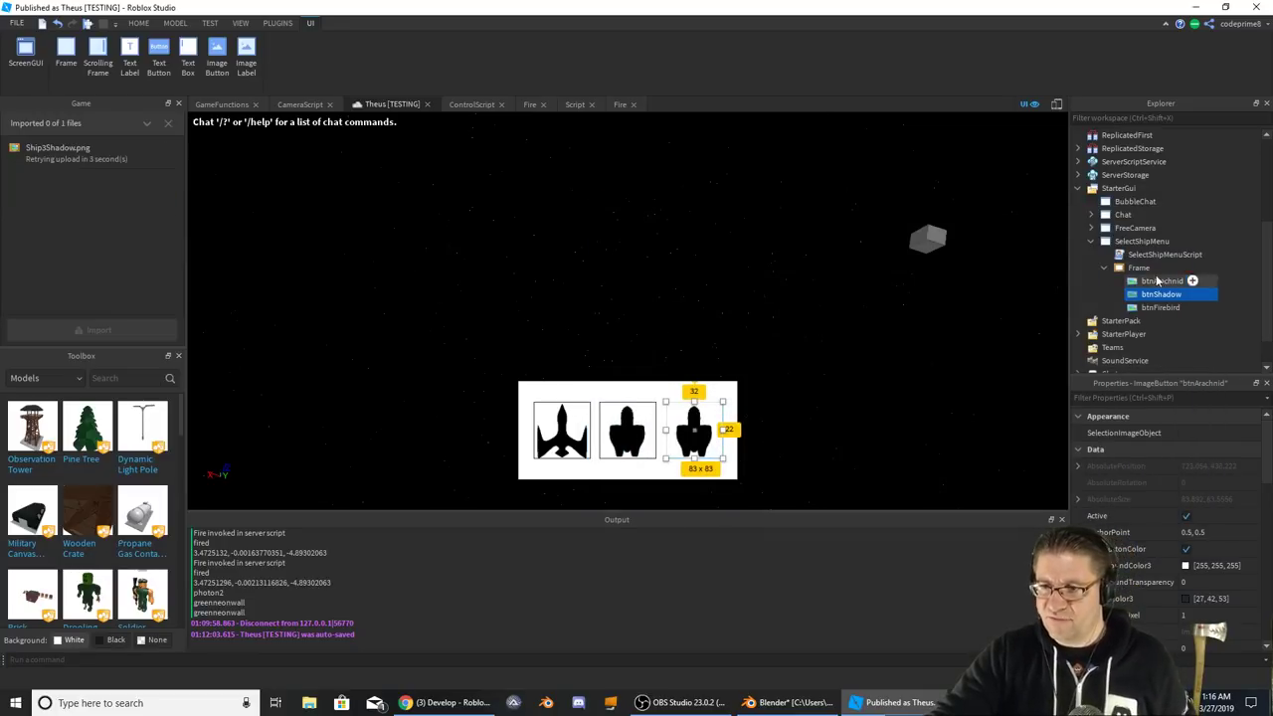
- Set the Image property of btnShadow to the imported Ship3Shadow image and deselect the button
double_click(1163, 295)
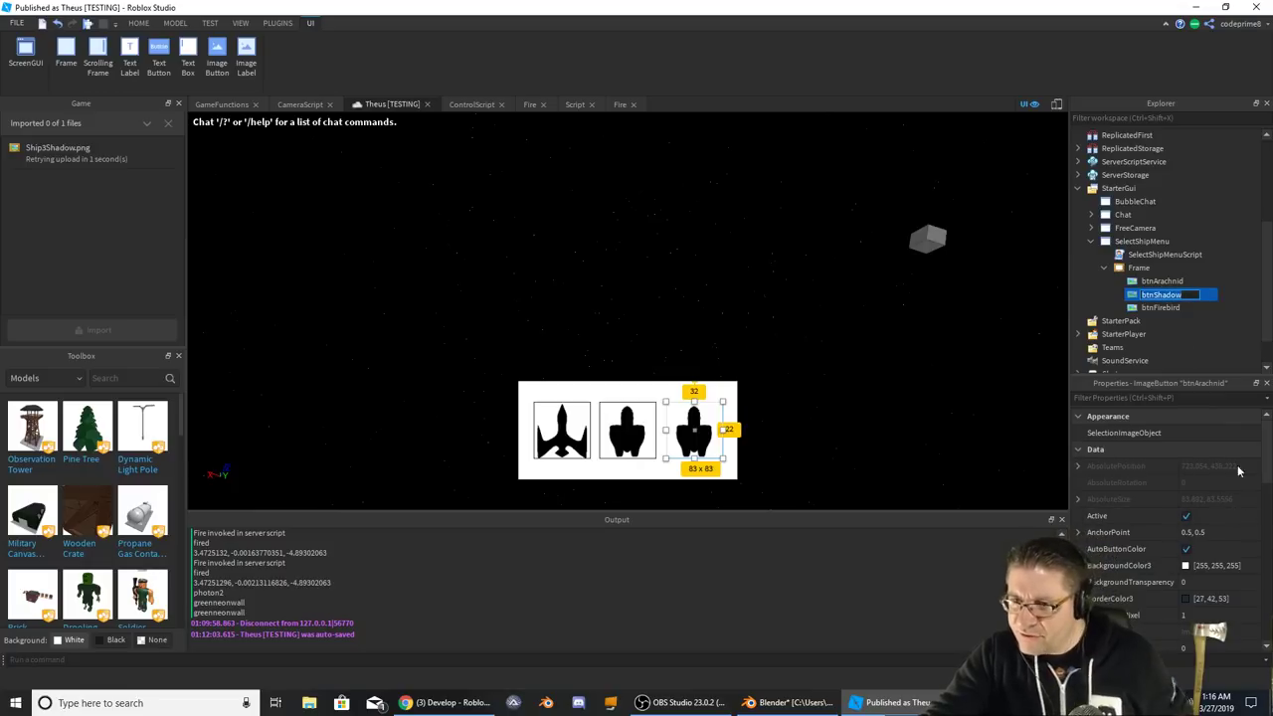
click(1205, 500)
scroll(1205, 499, down, 6)
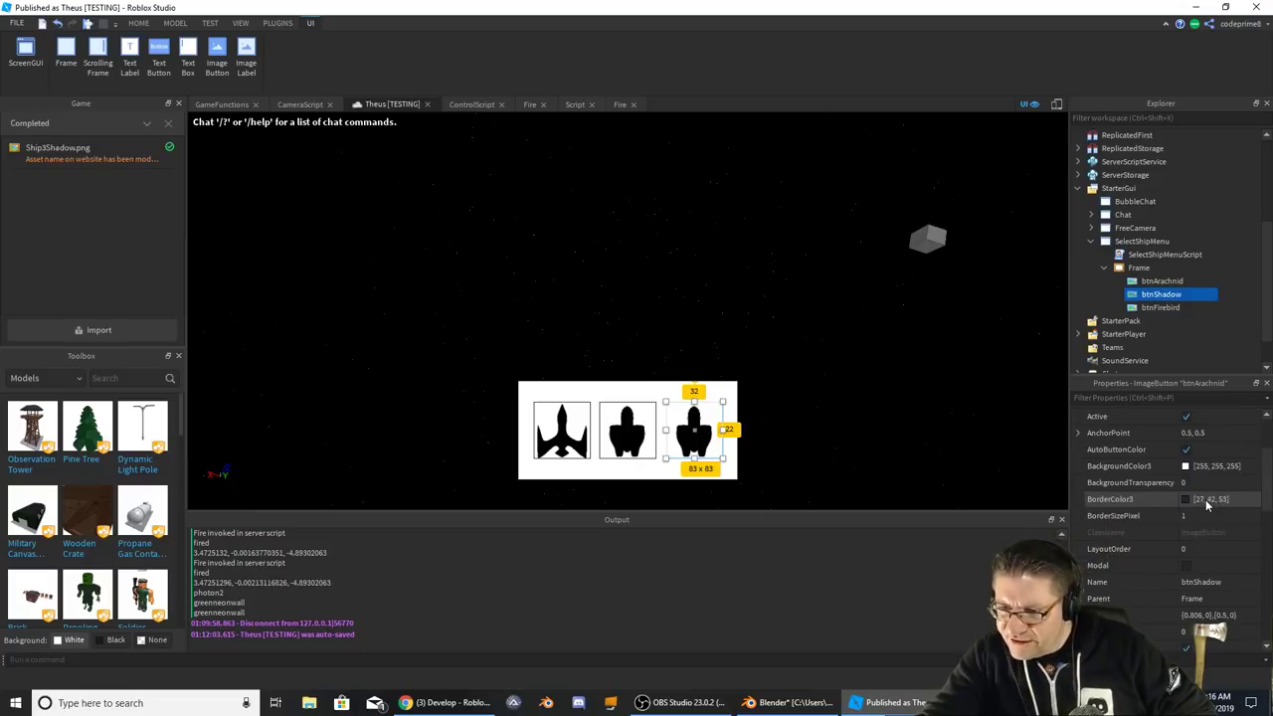
scroll(1208, 503, down, 4)
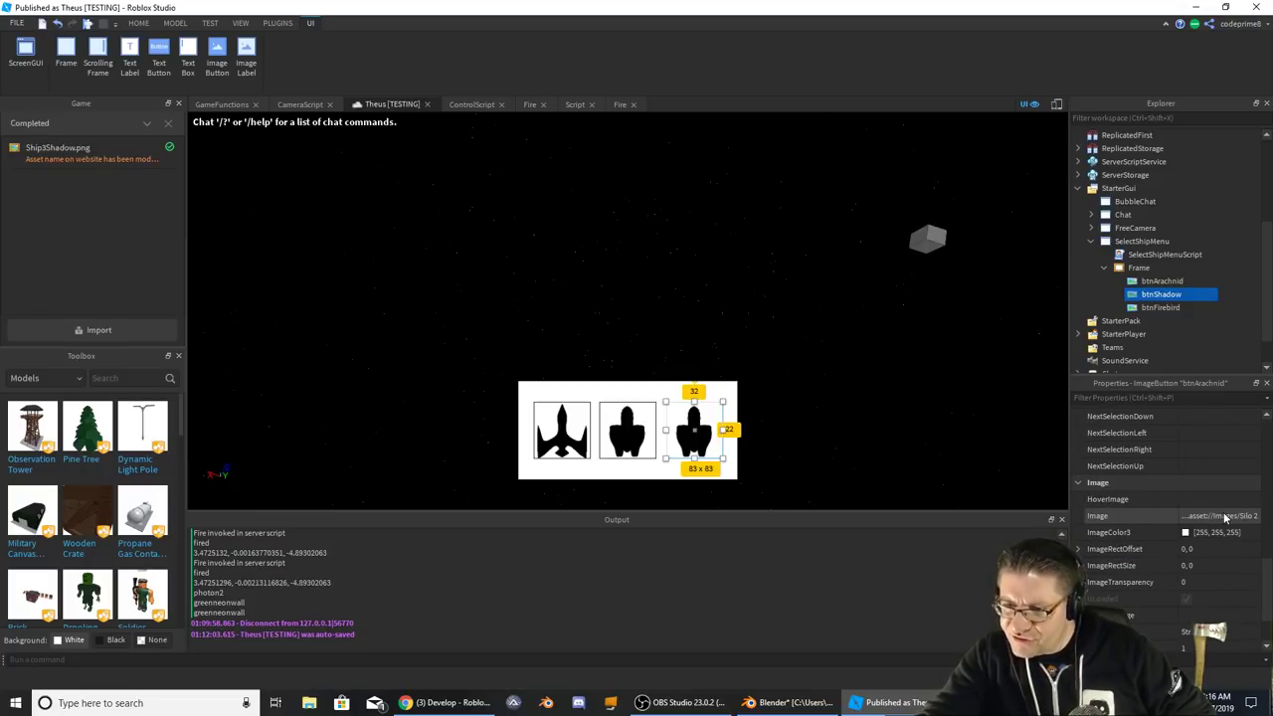
click(1229, 516)
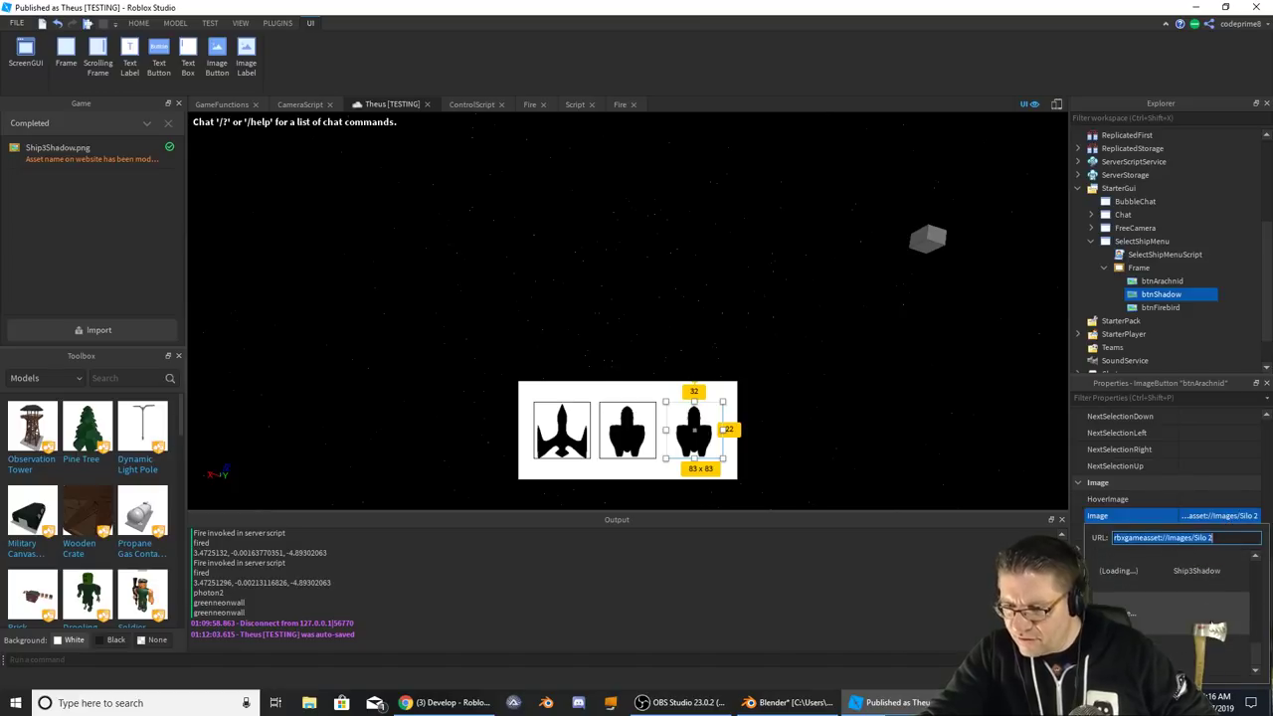
click(1119, 571)
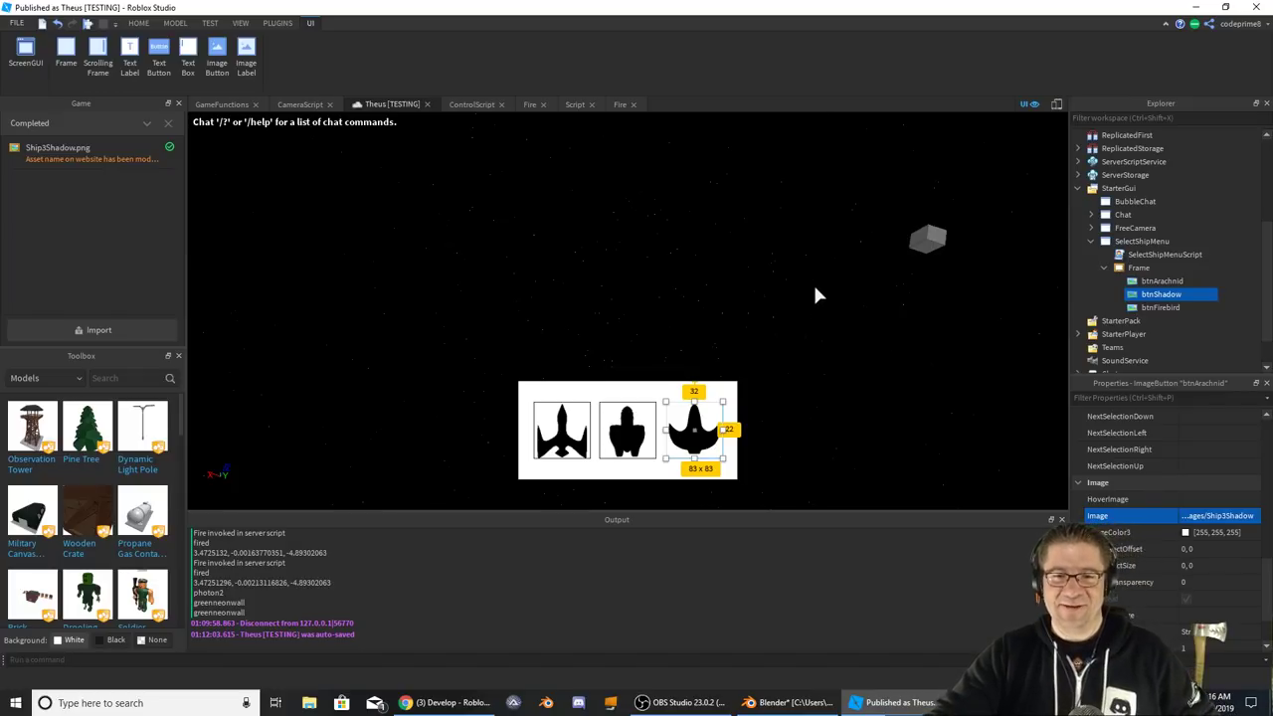
click(785, 291)
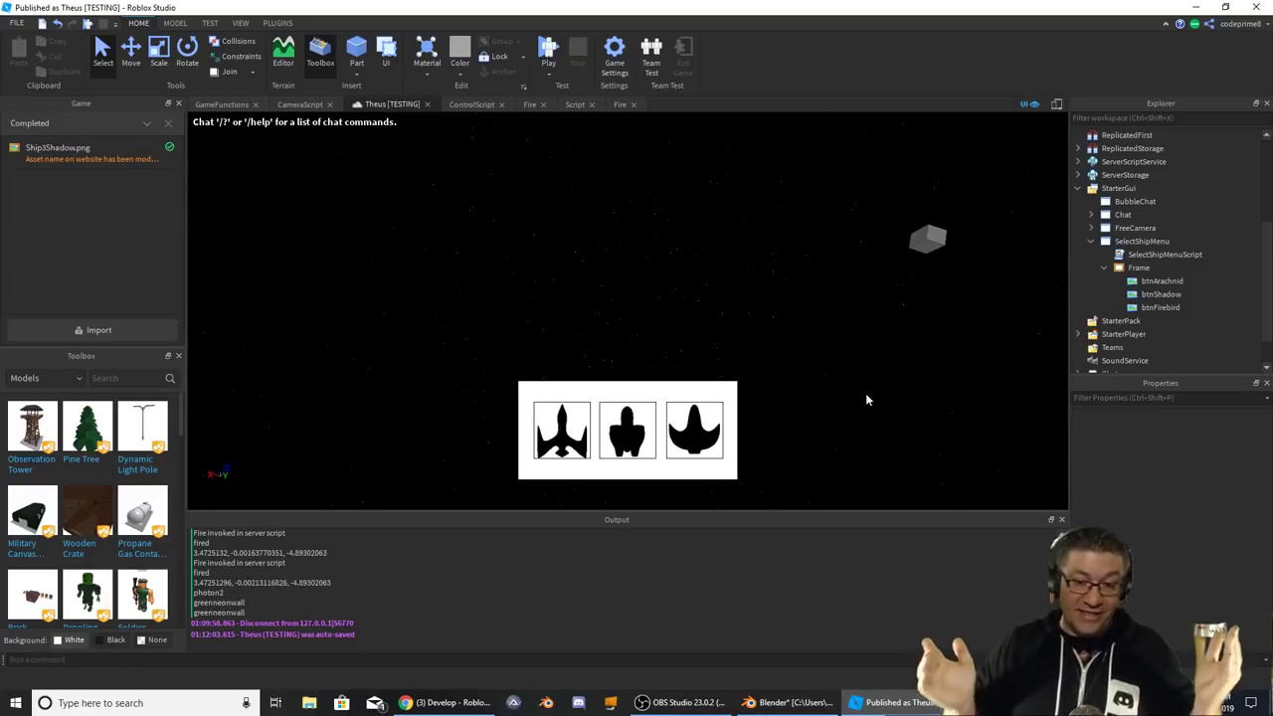
- Open SelectShipMenuScript under SelectShipMenu for editing
click(700, 441)
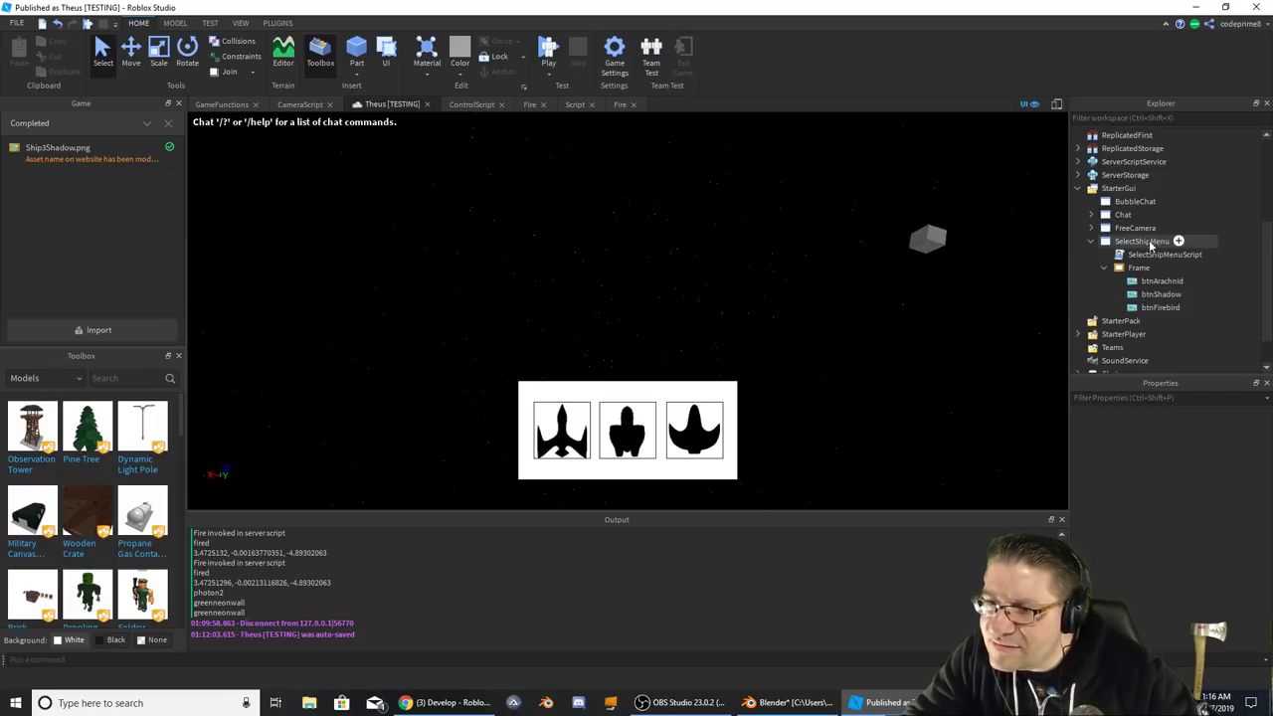
click(1153, 255)
double_click(1154, 255)
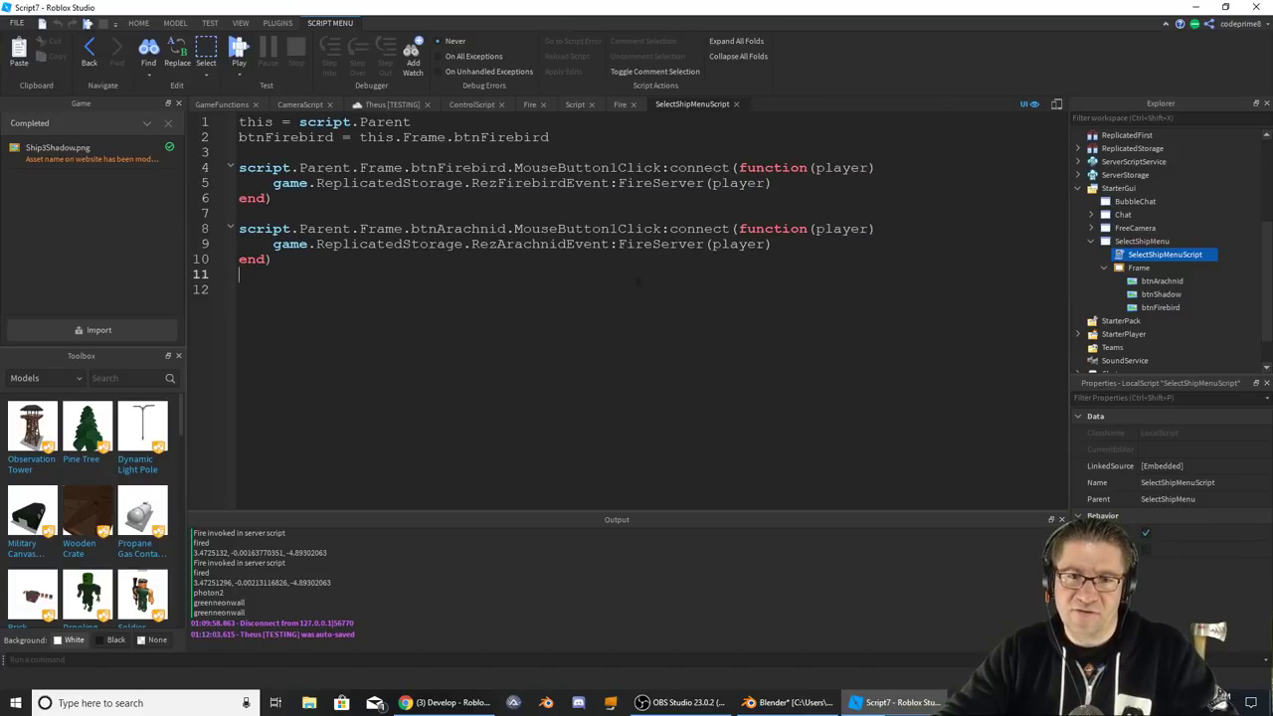
- Check the RezFirebirdEvent and RezArachnidEvent references, and insert a blank line after the btnArachnid click handler
double_click(537, 245)
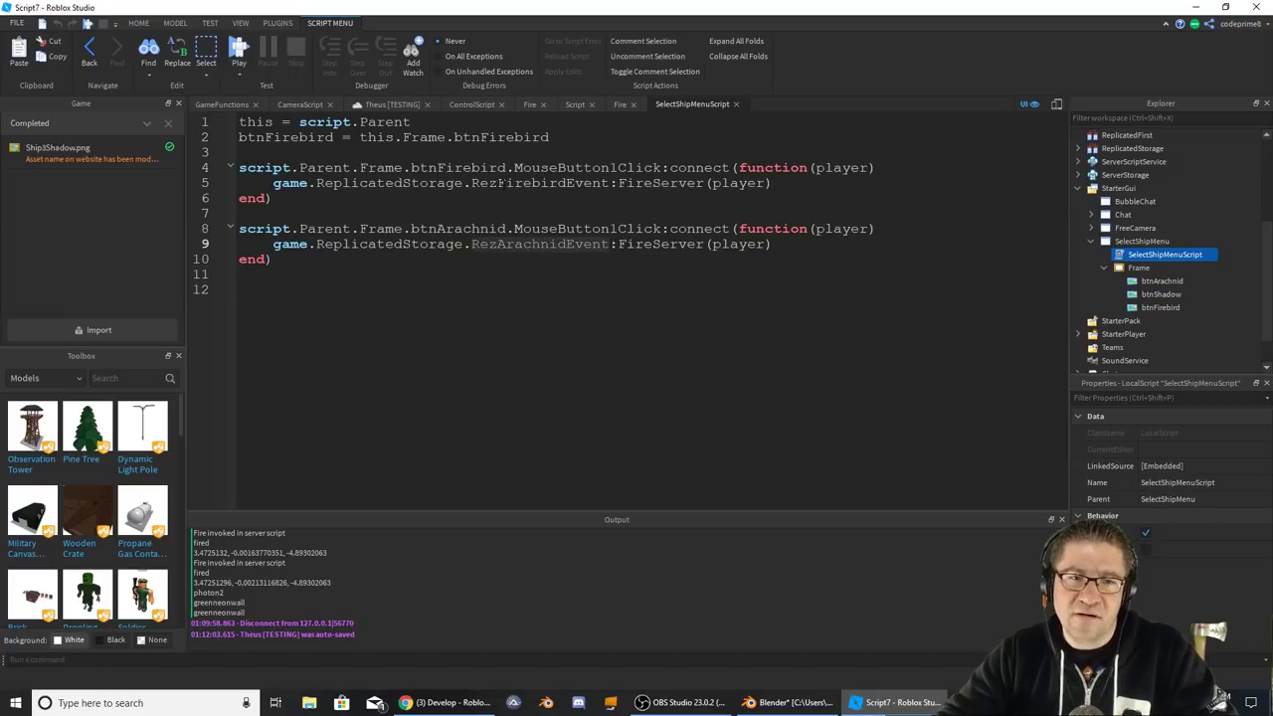
double_click(538, 183)
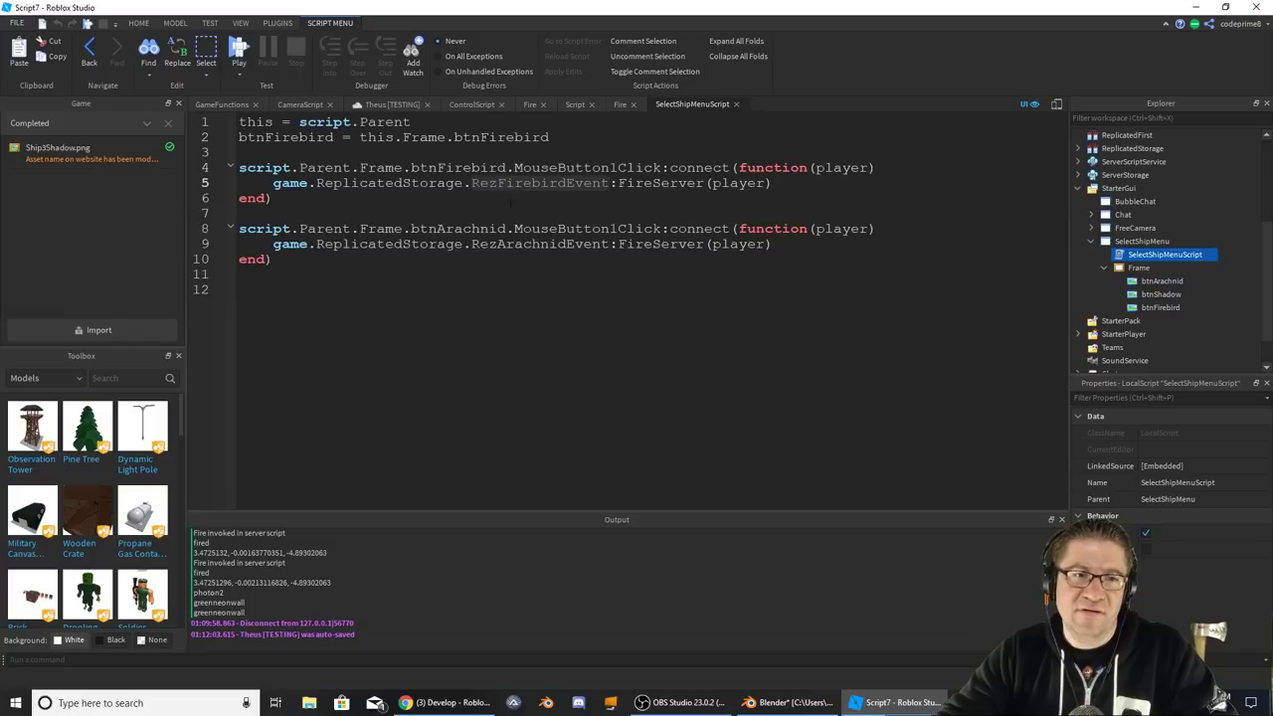
double_click(537, 245)
key(Down)
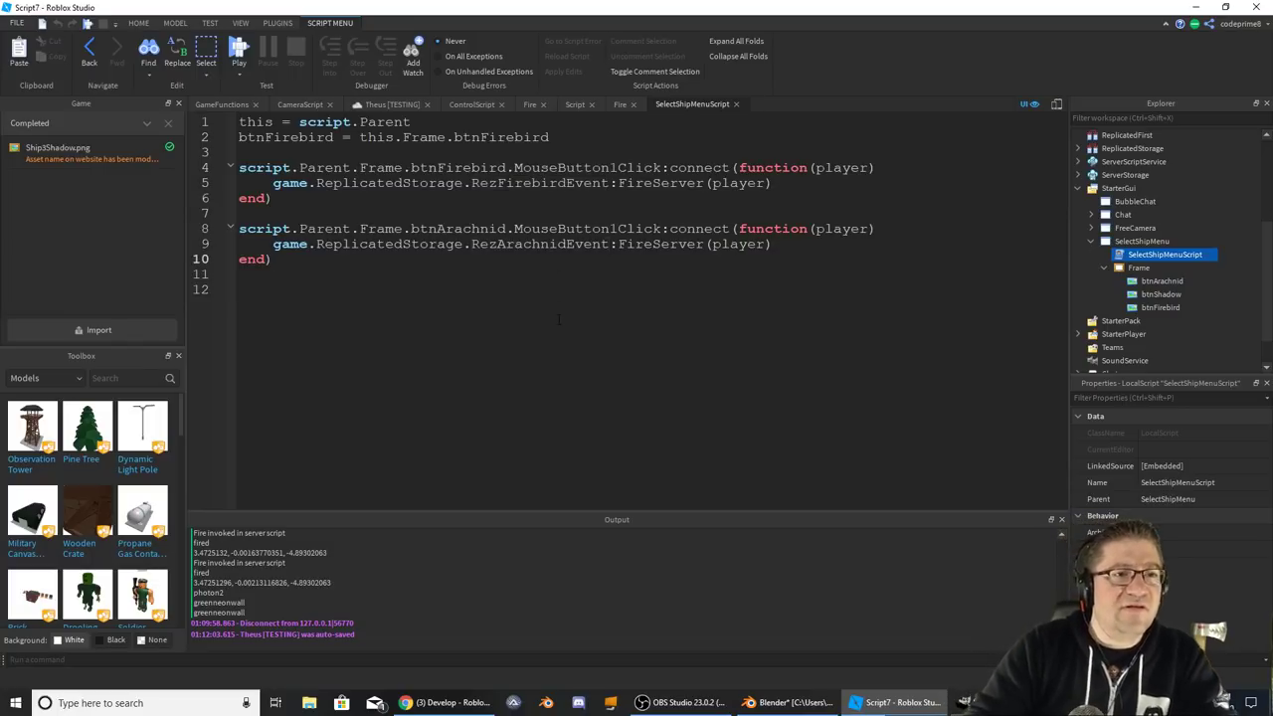
key(Return)
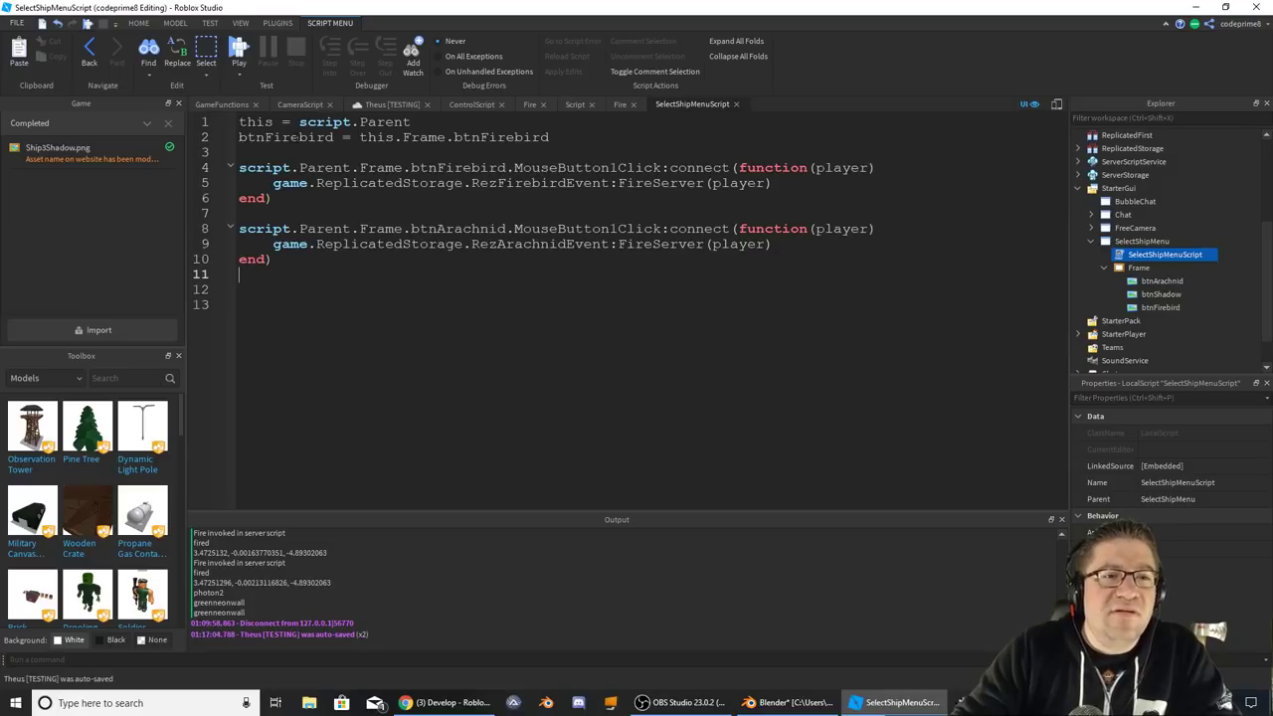
- Examine how the btnFirebird variable and the btnArachnid button are referenced in the script
double_click(510, 137)
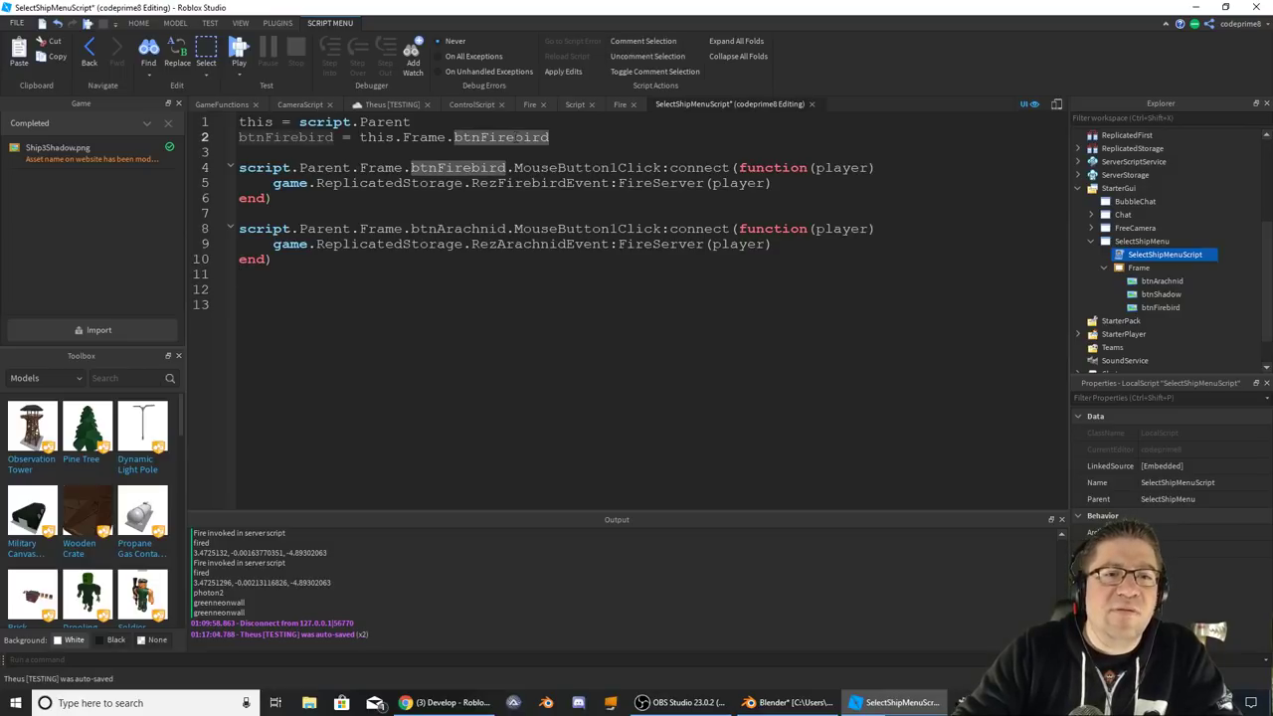
click(335, 137)
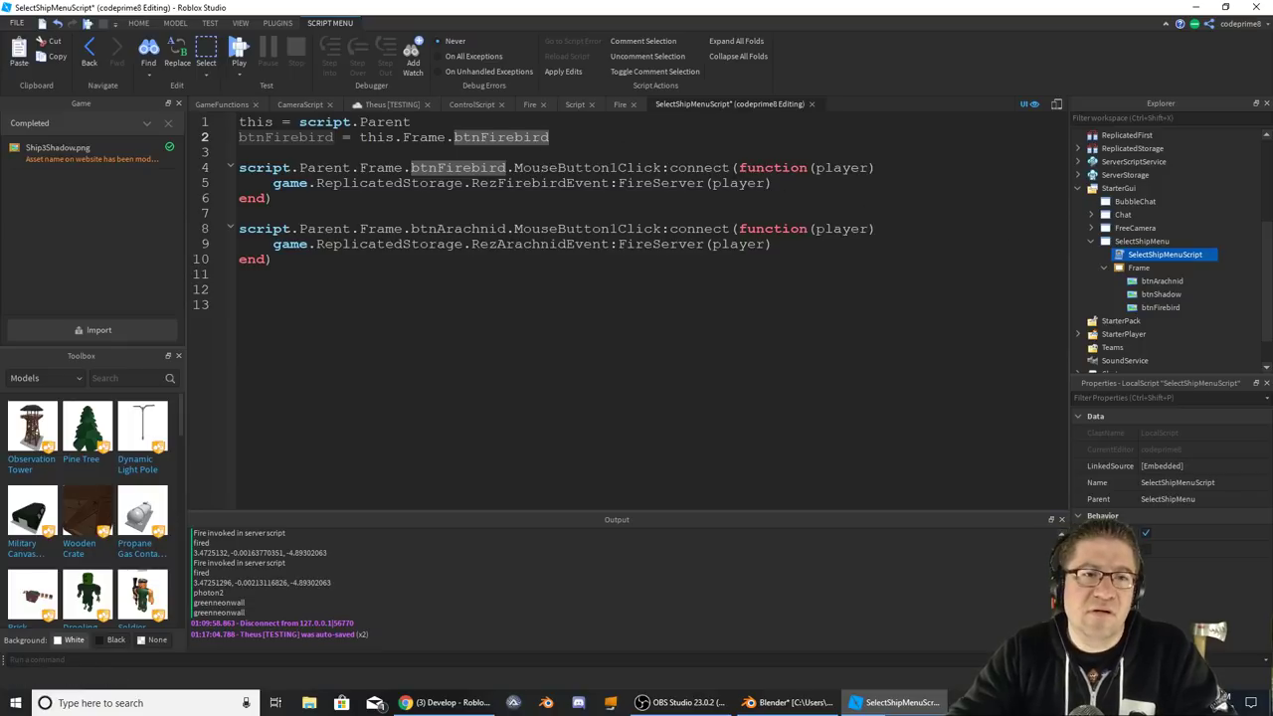
click(545, 138)
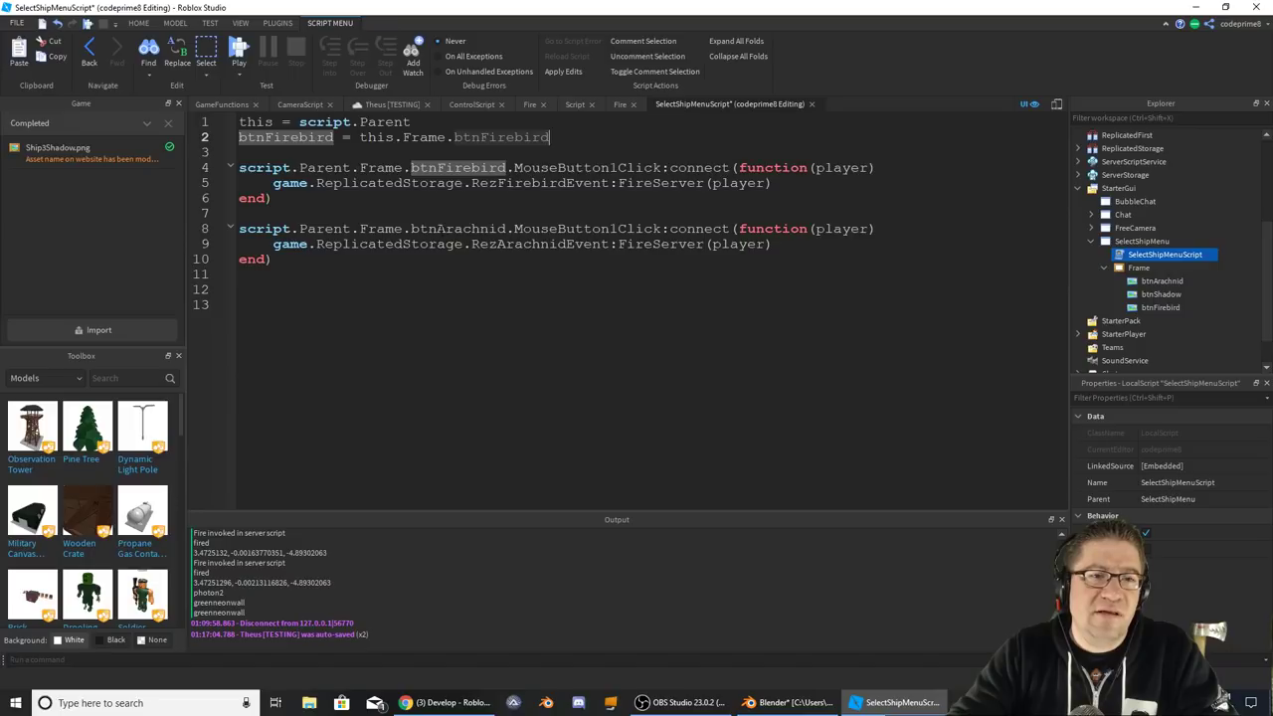
click(458, 229)
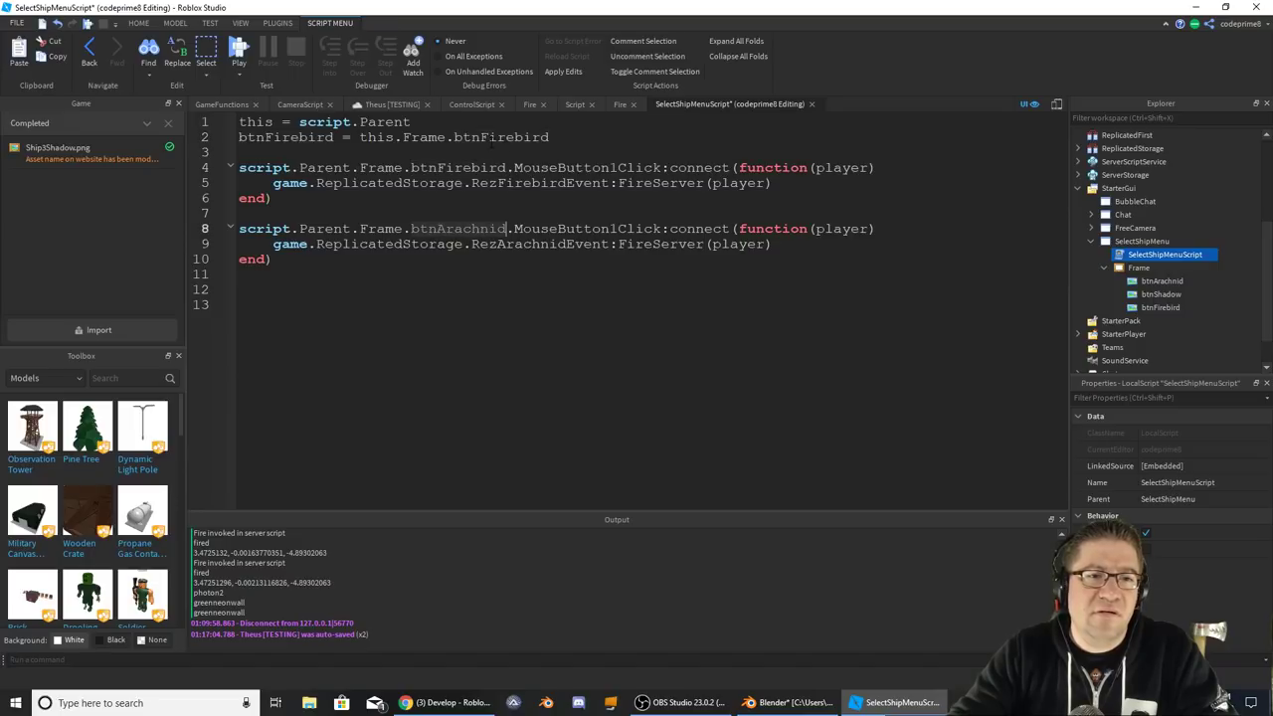
- Delete the this and btnFirebird variable declarations and the blank lines at the start of SelectShipMenuScript
click(492, 139)
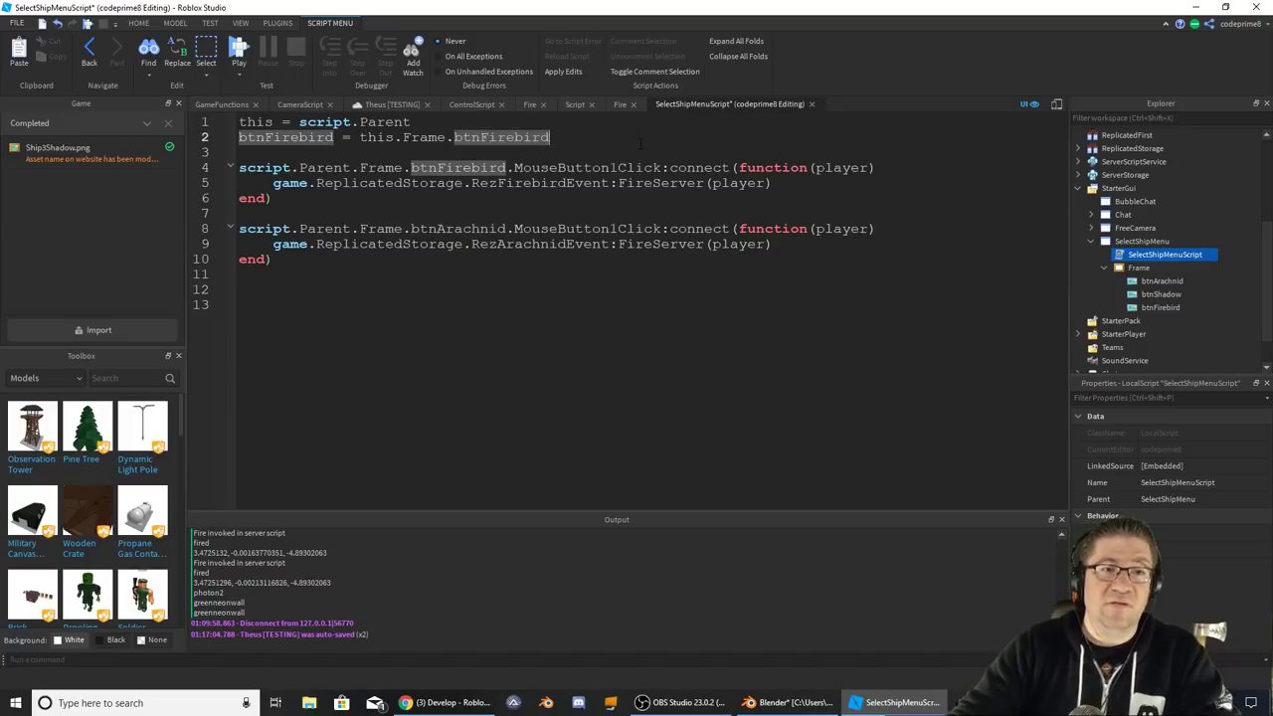
key(Delete)
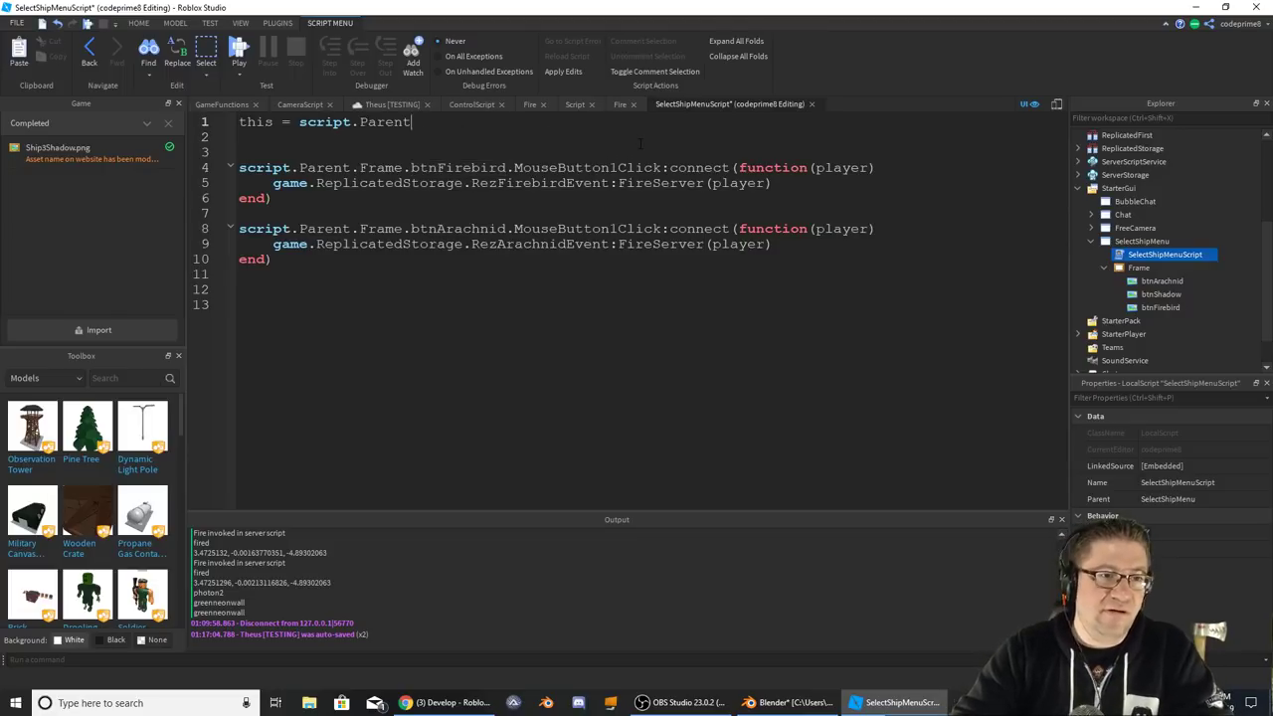
key(Up)
key(shift+End)
key(Delete)
key(Delete)
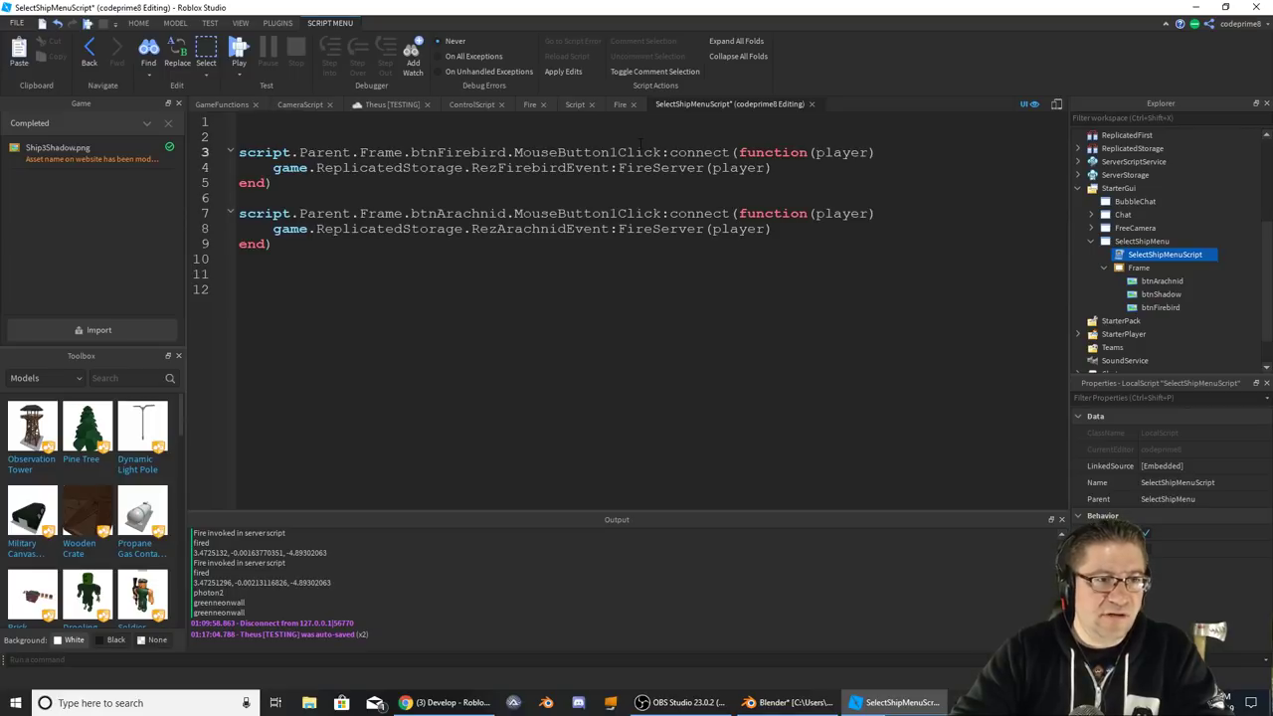
key(Delete)
key(Delete)
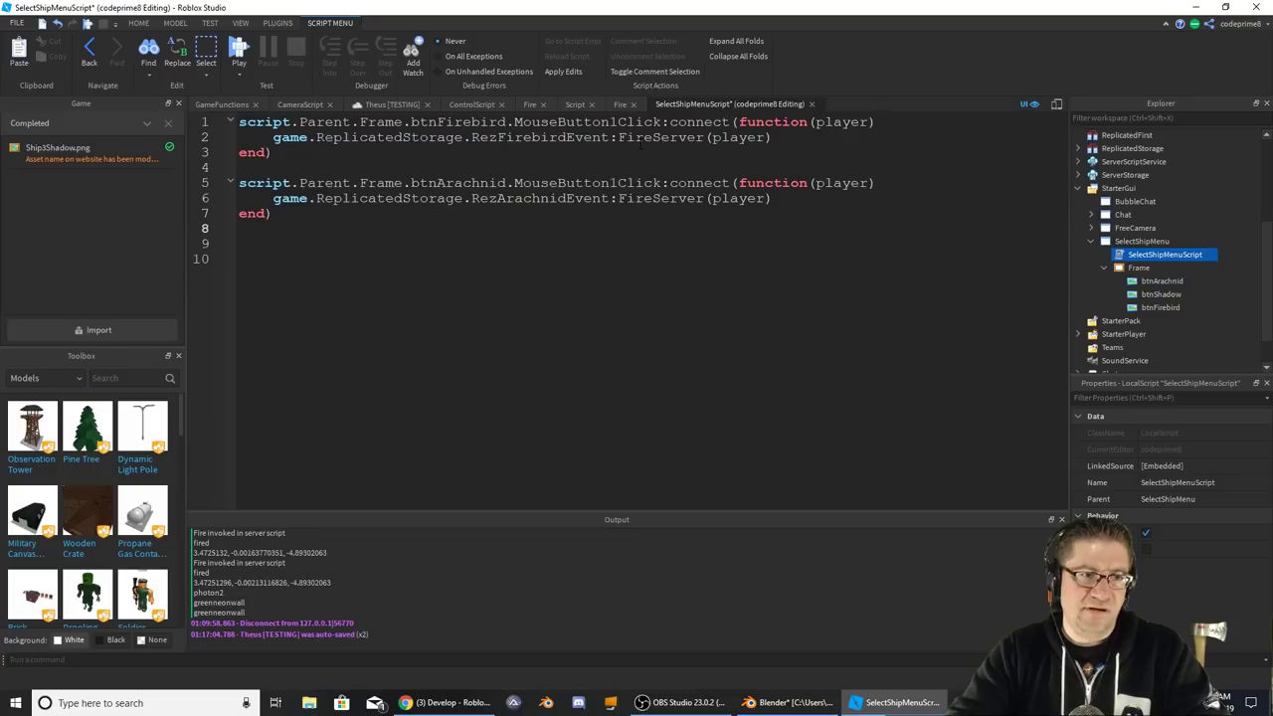
- Duplicate the btnArachnid click handler below the original, separated by a blank line
key(shift+Up)
key(shift+Up)
key(shift+Up)
key(ctrl+c)
click(239, 213)
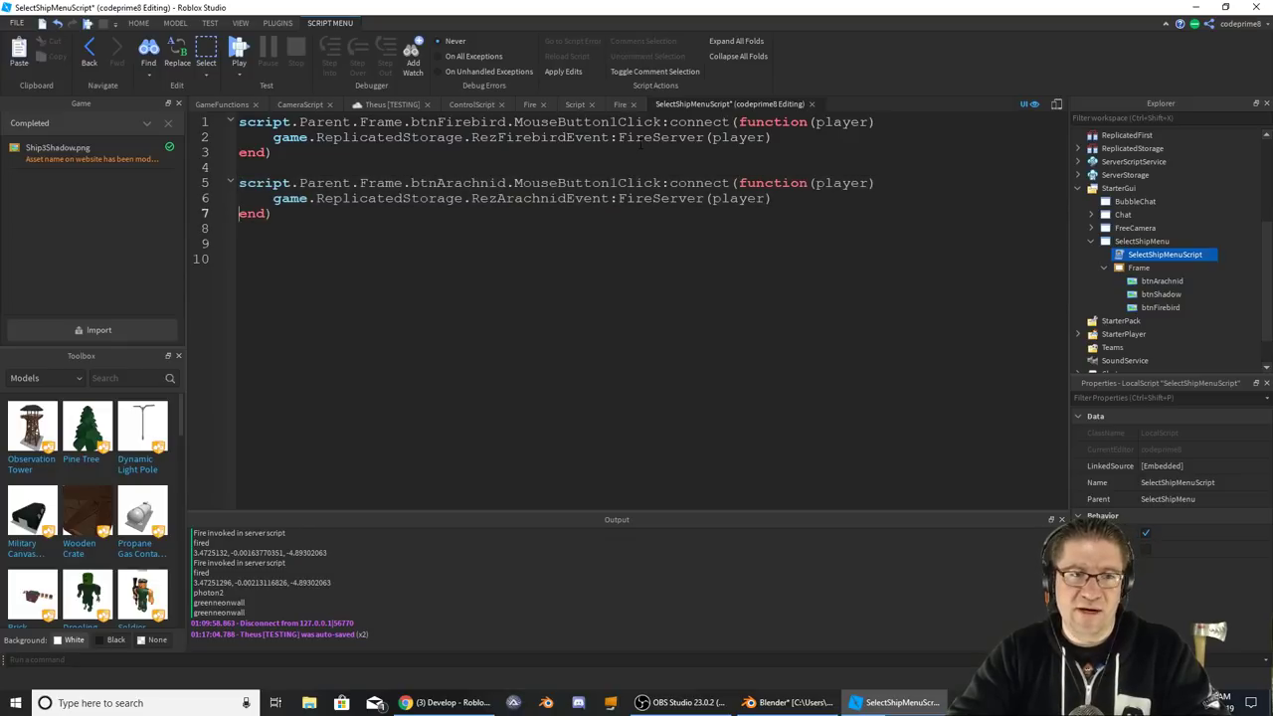
key(Return)
key(ctrl+v)
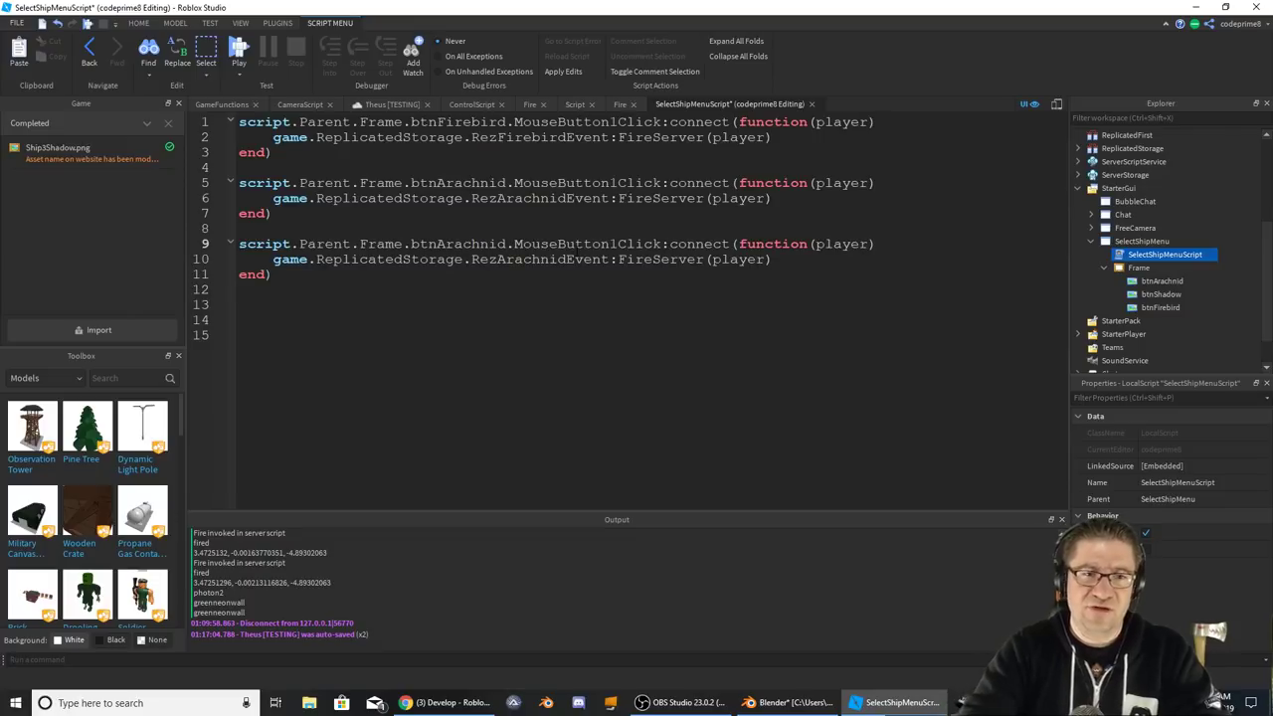
- Change the button reference in the copied click handler to btnShadow
key(BackSpace)
key(BackSpace)
key(BackSpace)
key(BackSpace)
key(BackSpace)
key(BackSpace)
key(BackSpace)
key(BackSpace)
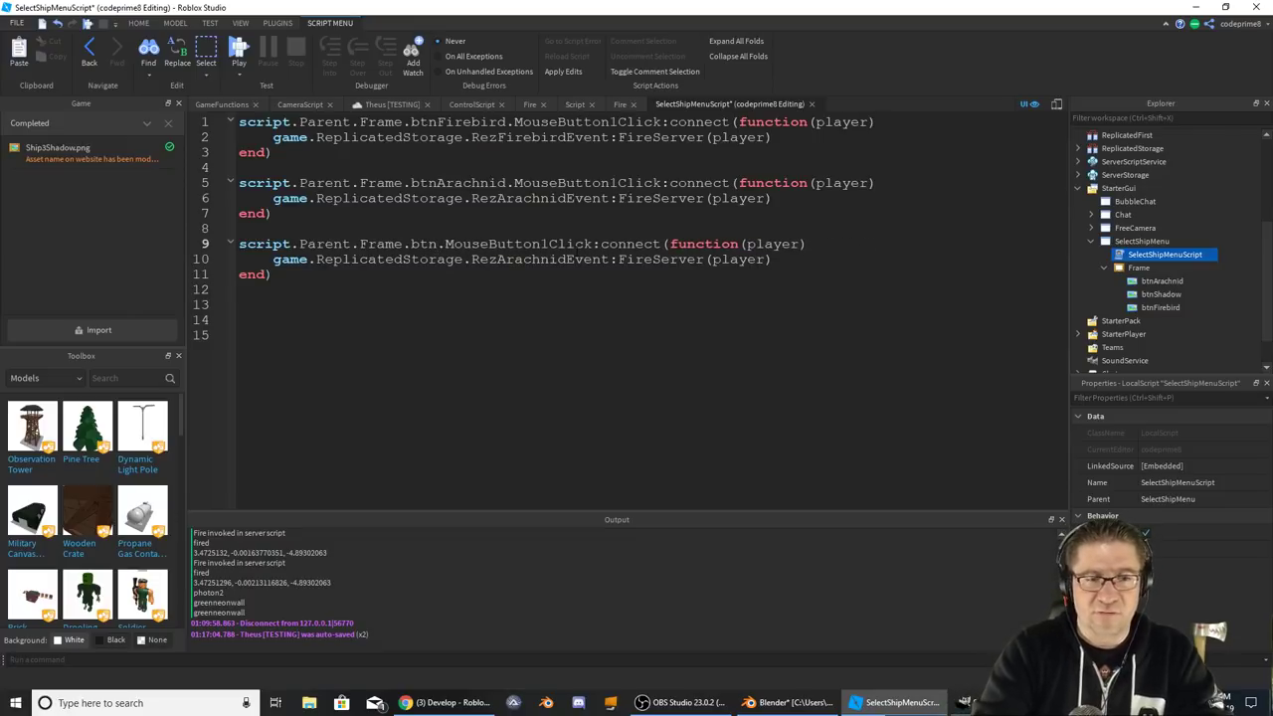
text(Shodow)
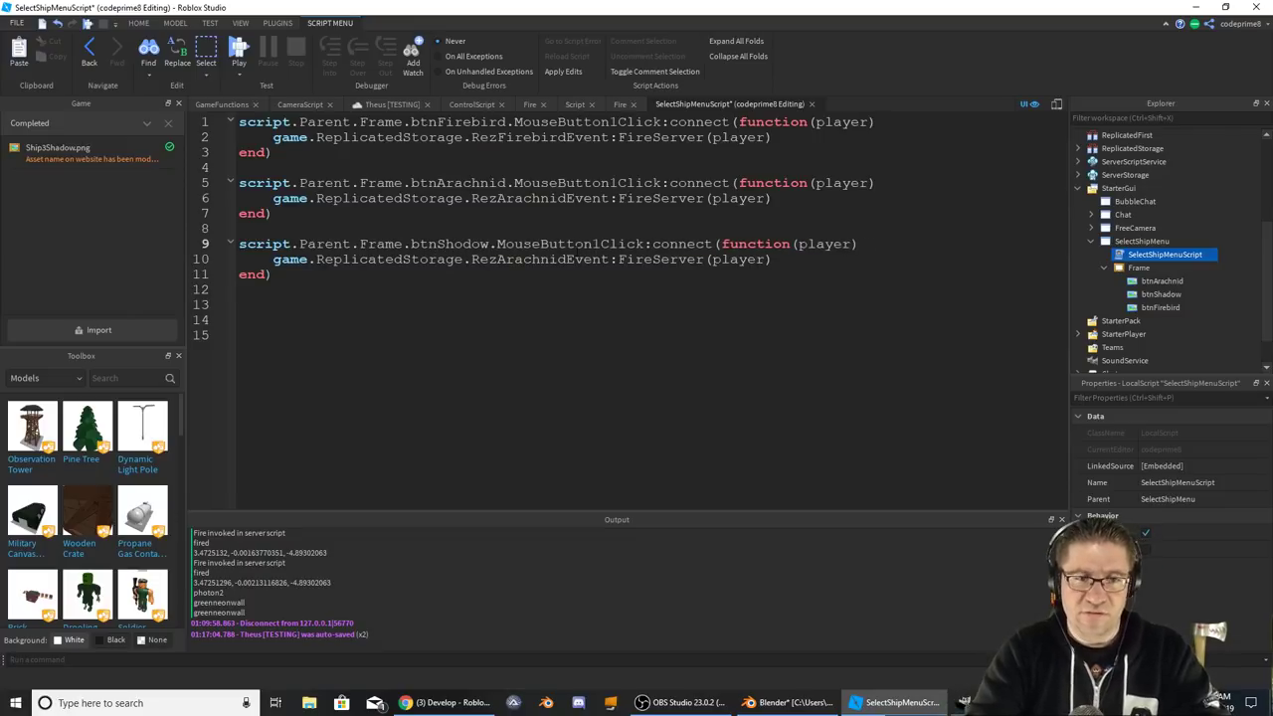
key(BackSpace)
key(BackSpace)
key(BackSpace)
key(BackSpace)
text(ado)
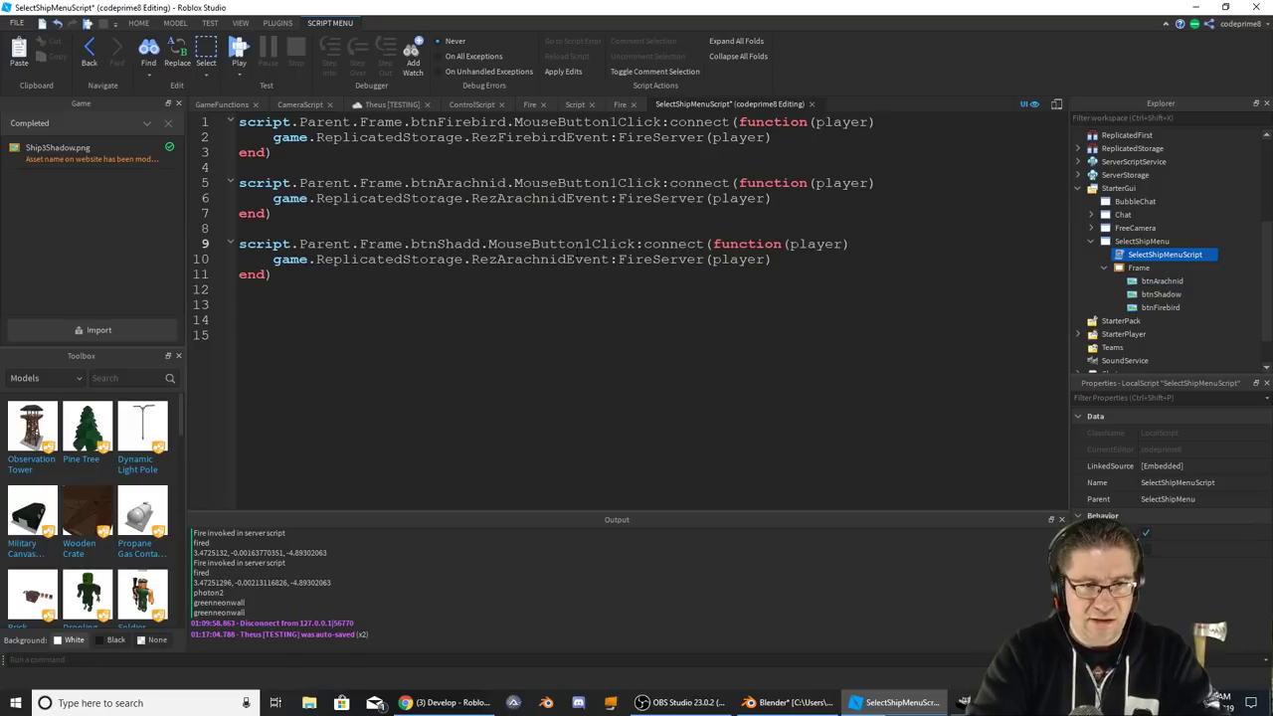
text(w)
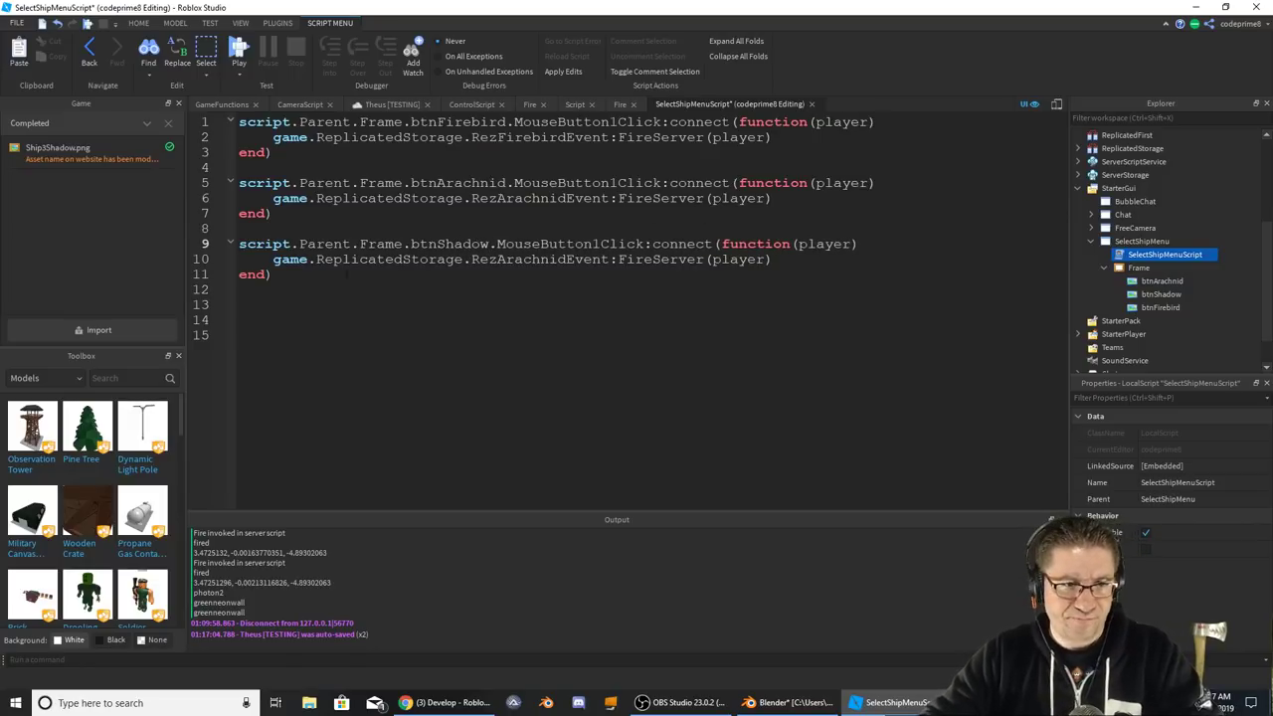
- Change the event fired by the btnShadow click handler to RezShadowEvent
click(566, 259)
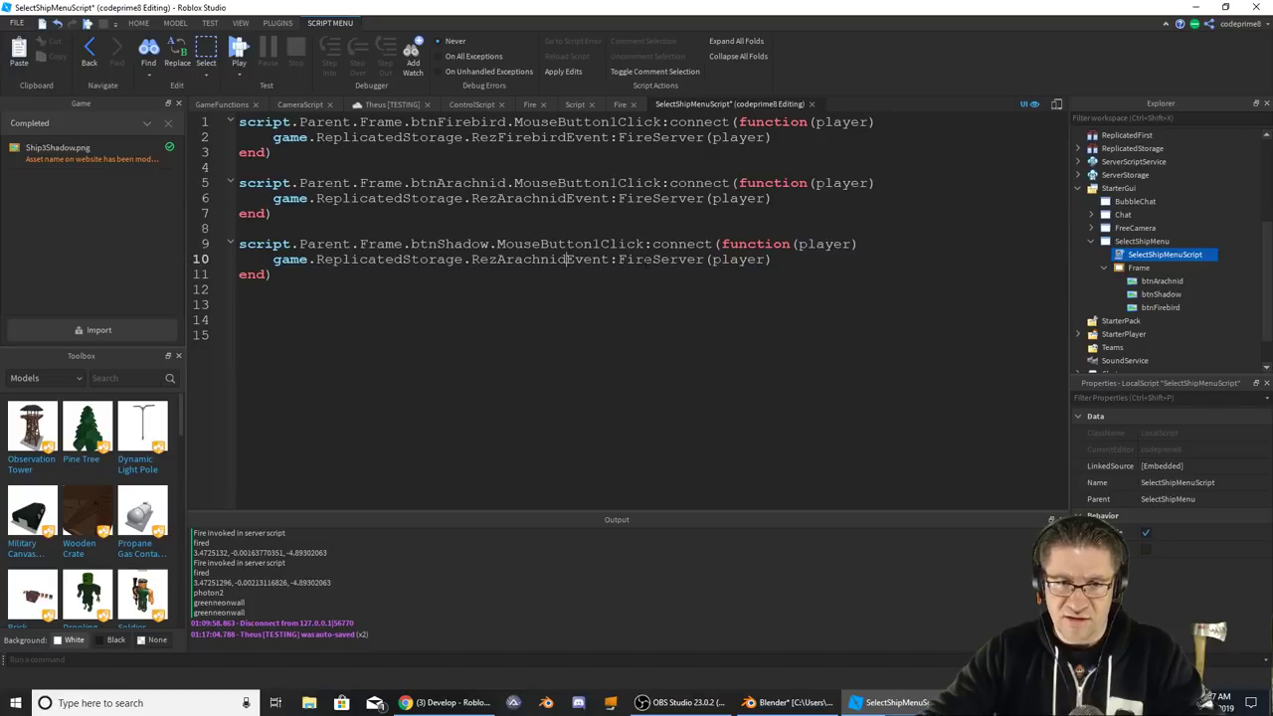
key(BackSpace)
key(BackSpace)
key(BackSpace)
key(BackSpace)
key(BackSpace)
key(BackSpace)
key(BackSpace)
key(BackSpace)
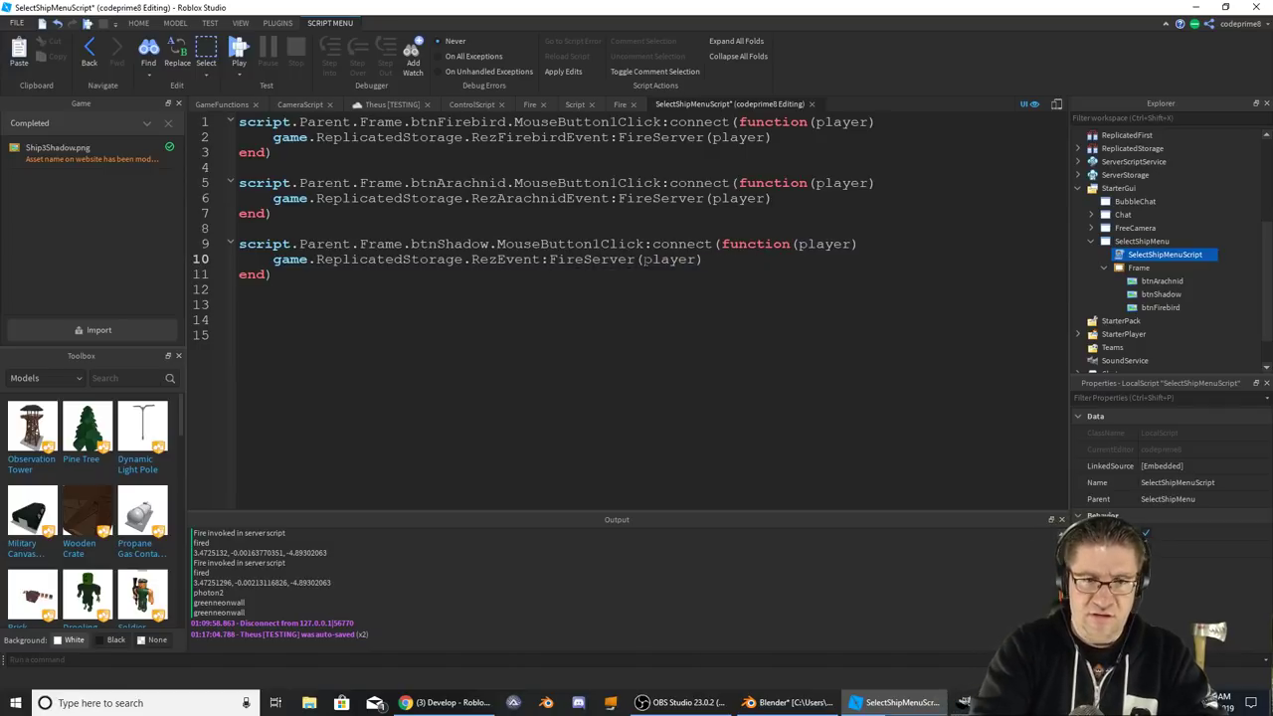
text(Shadow)
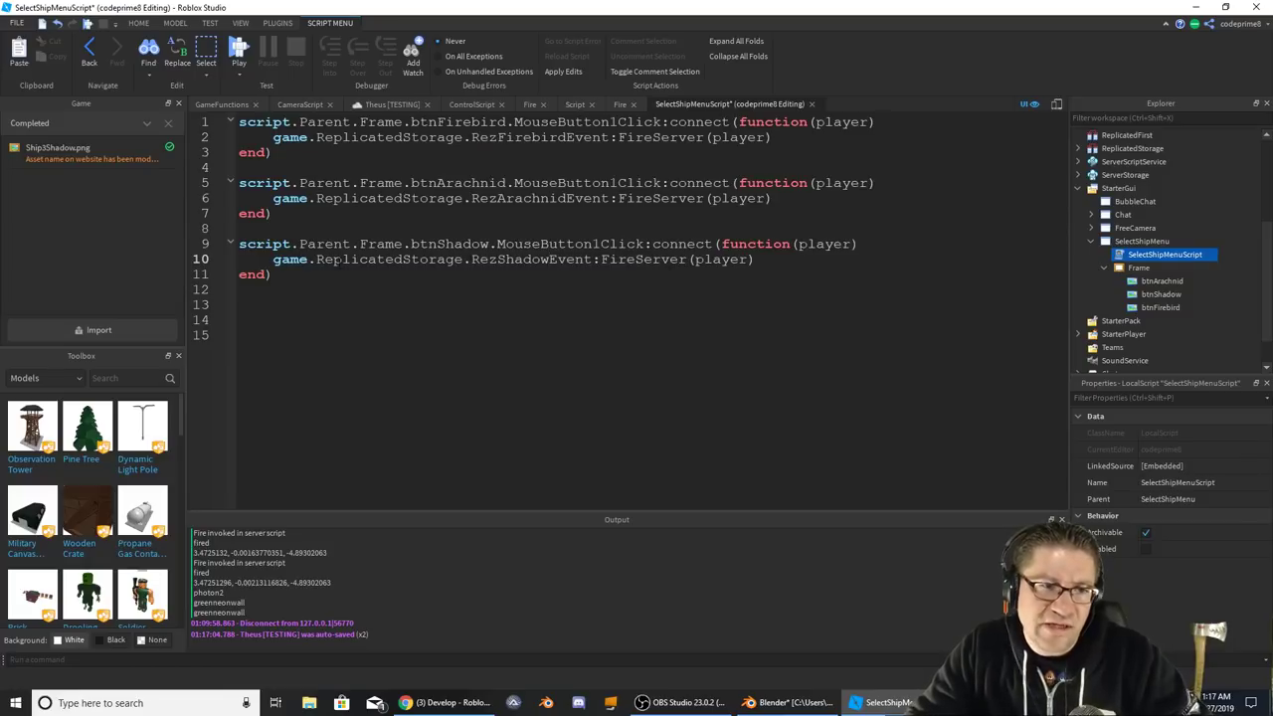
double_click(337, 259)
click(537, 272)
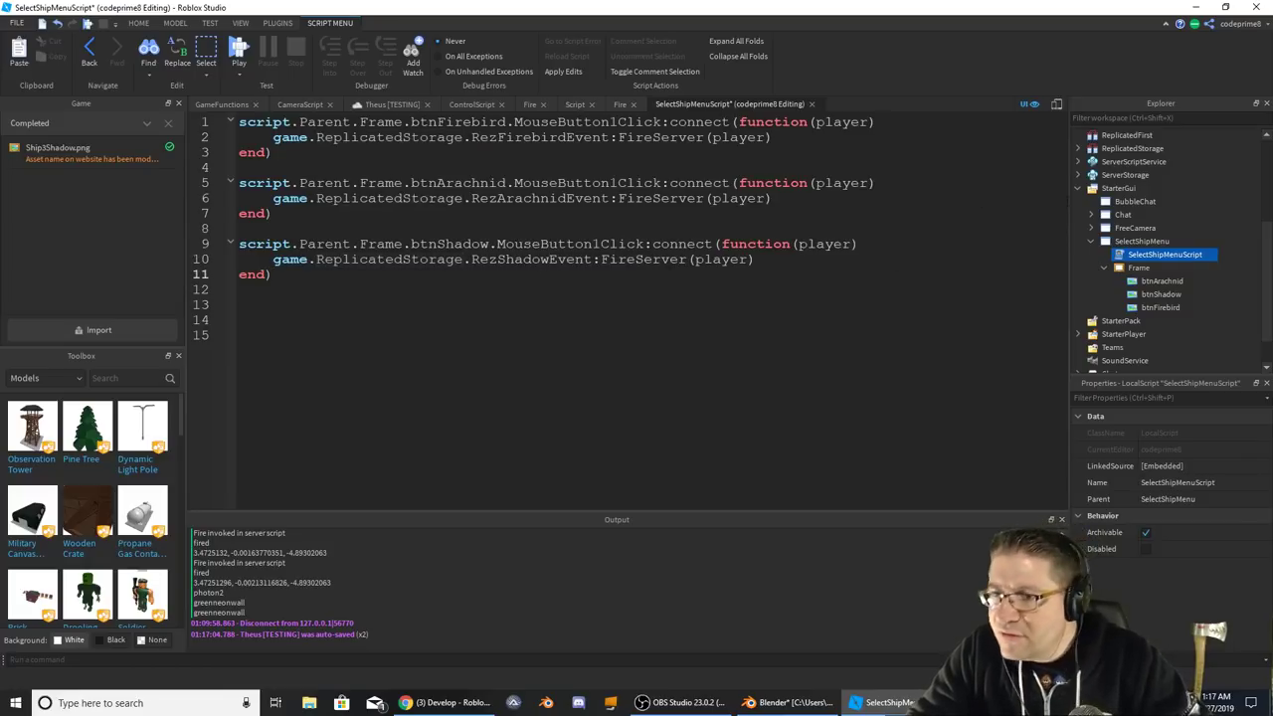
- Duplicate RezFirebirdEvent in ReplicatedStorage and rename the copy RezShadowEvent
click(1121, 150)
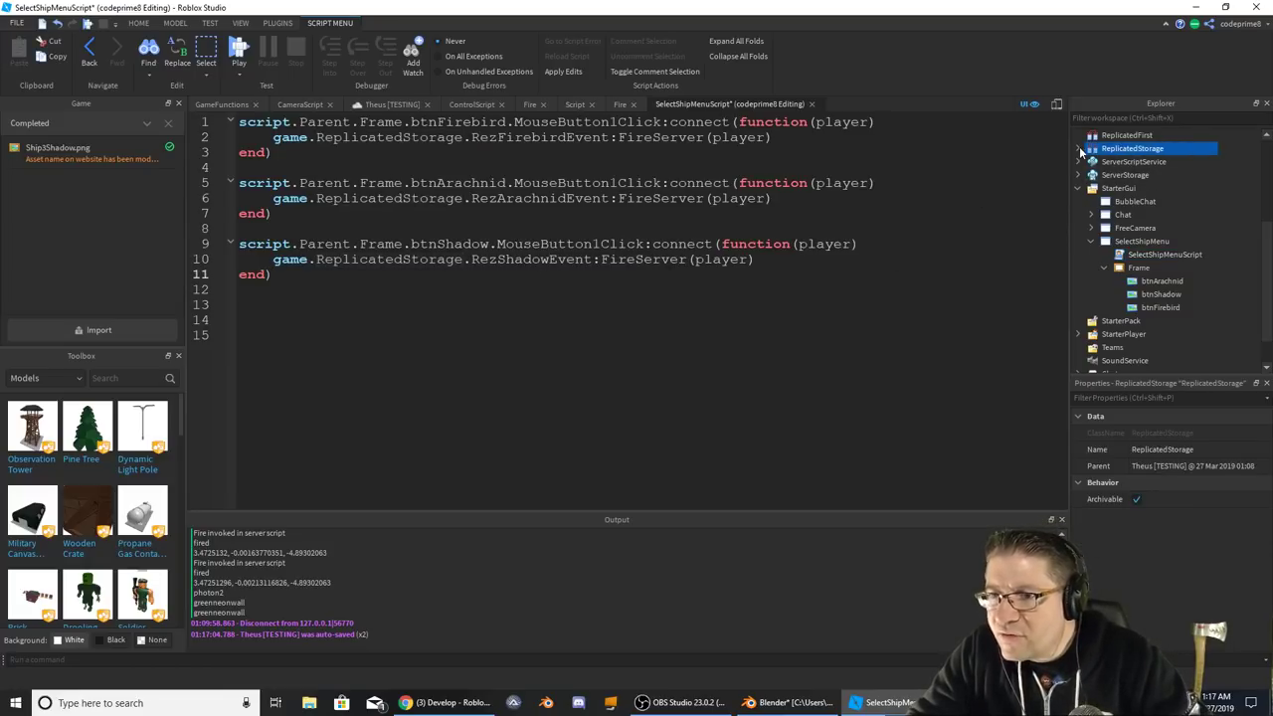
double_click(1121, 149)
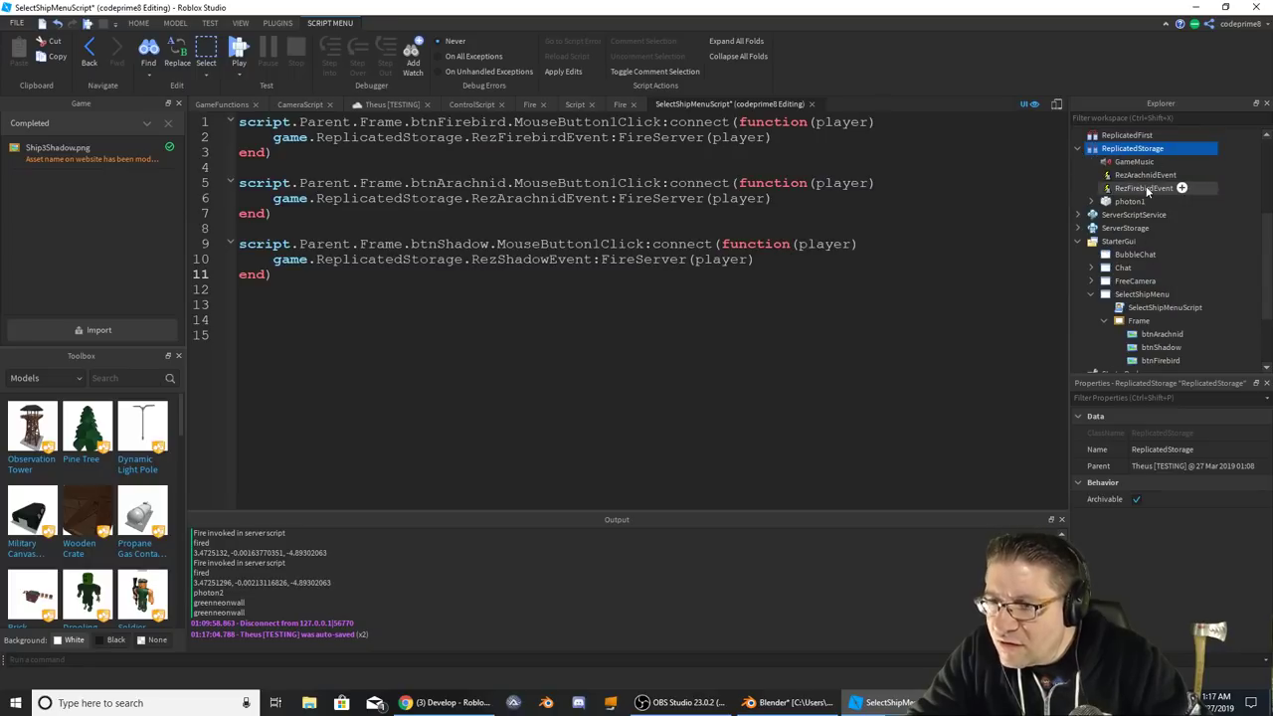
click(1182, 187)
right_click(1184, 189)
click(1157, 243)
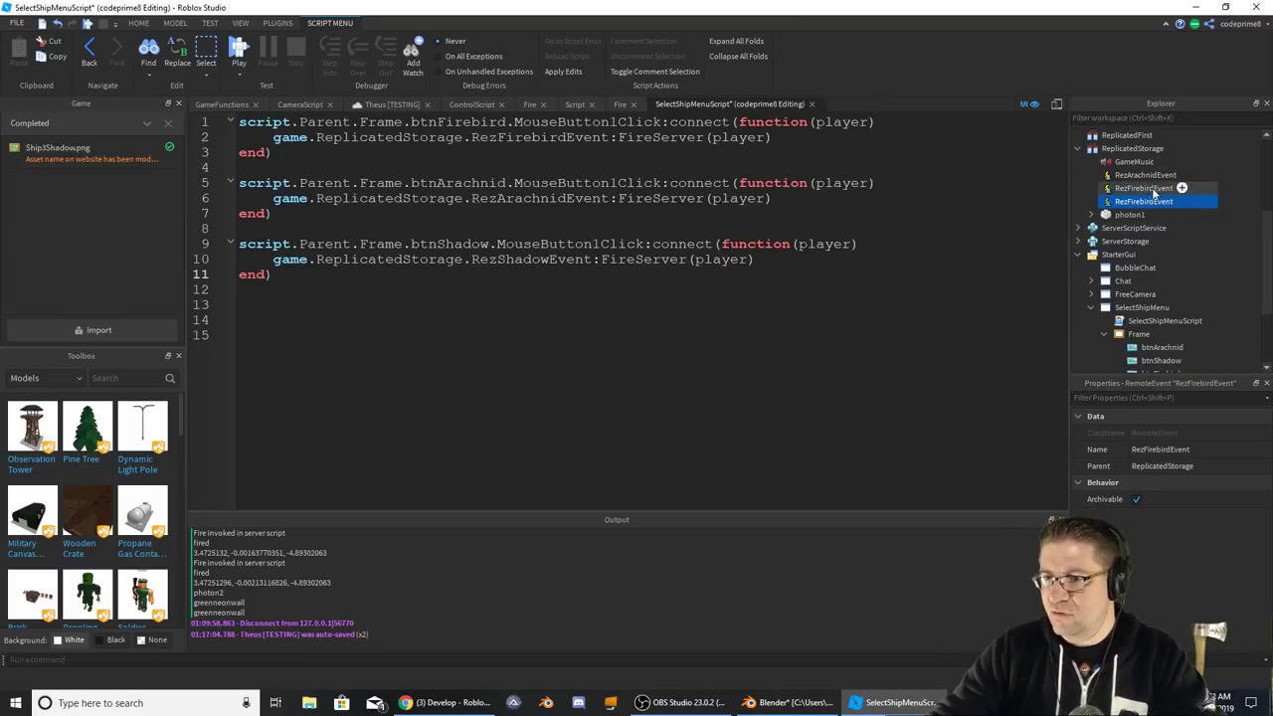
key(F2)
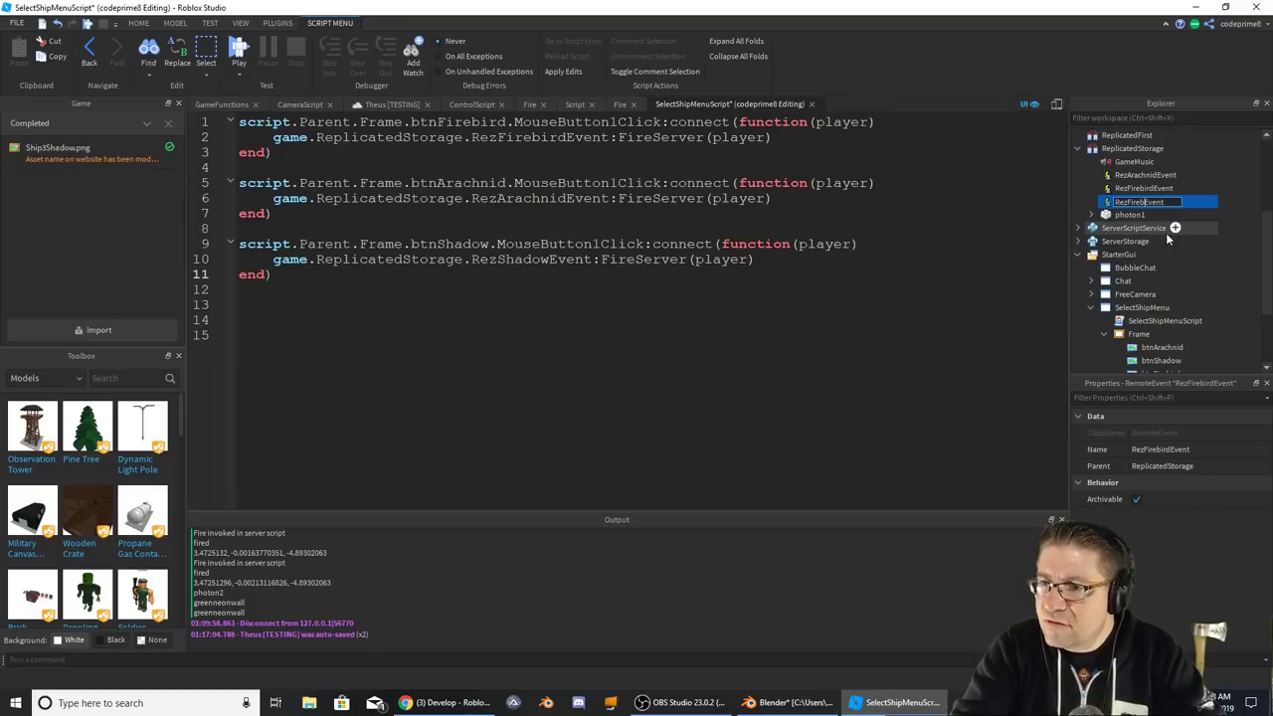
key(BackSpace)
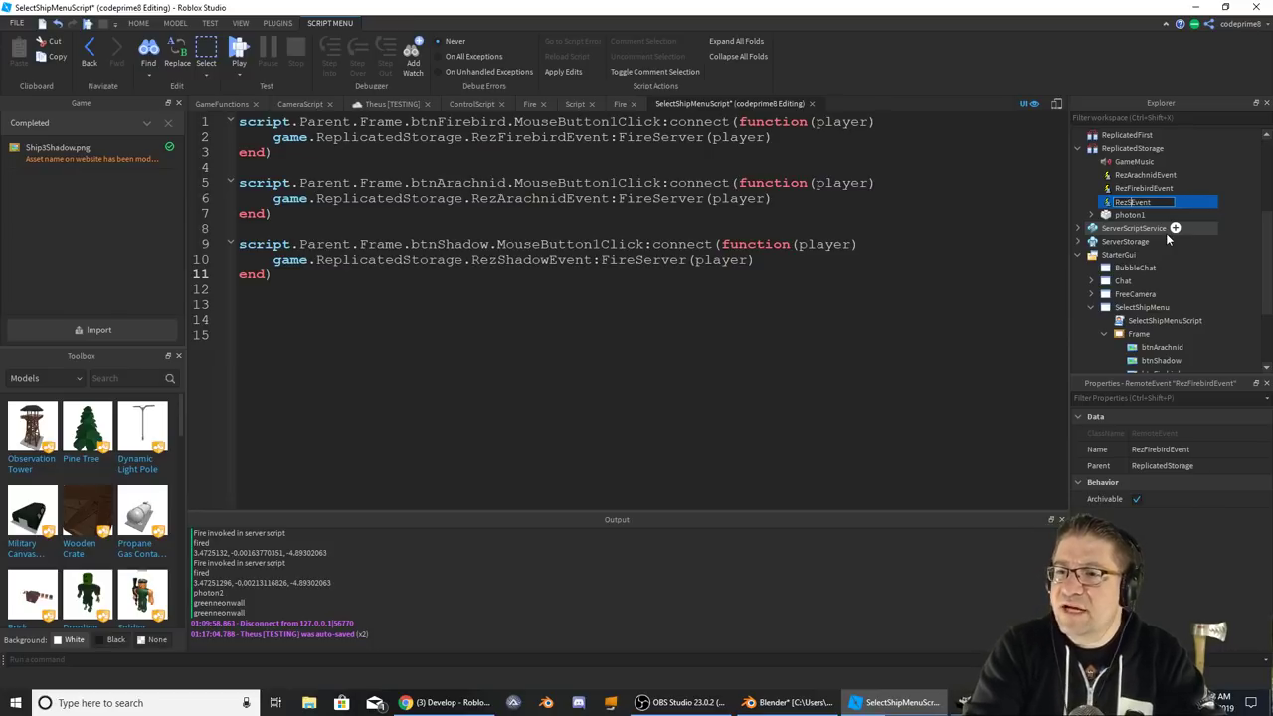
key(Return)
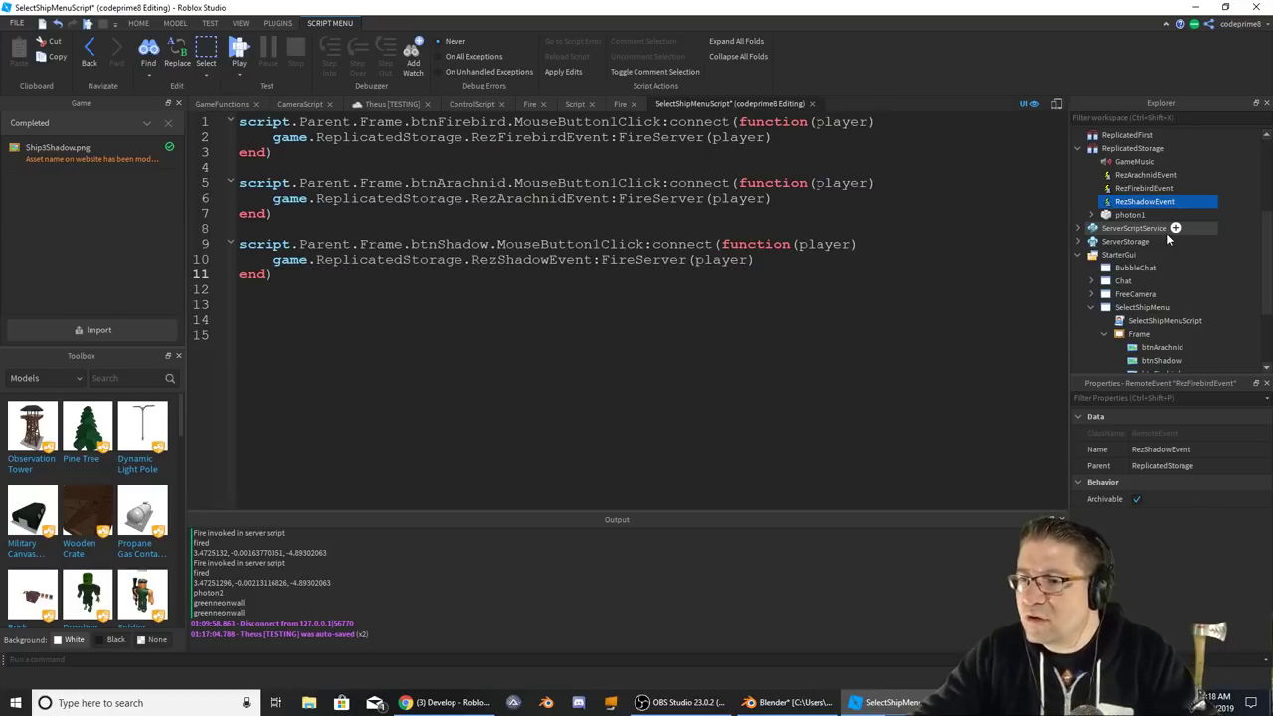
- Open the GameFunctions script in ServerScriptService and duplicate the RezArachnidEvent declaration on the line below it
click(1081, 229)
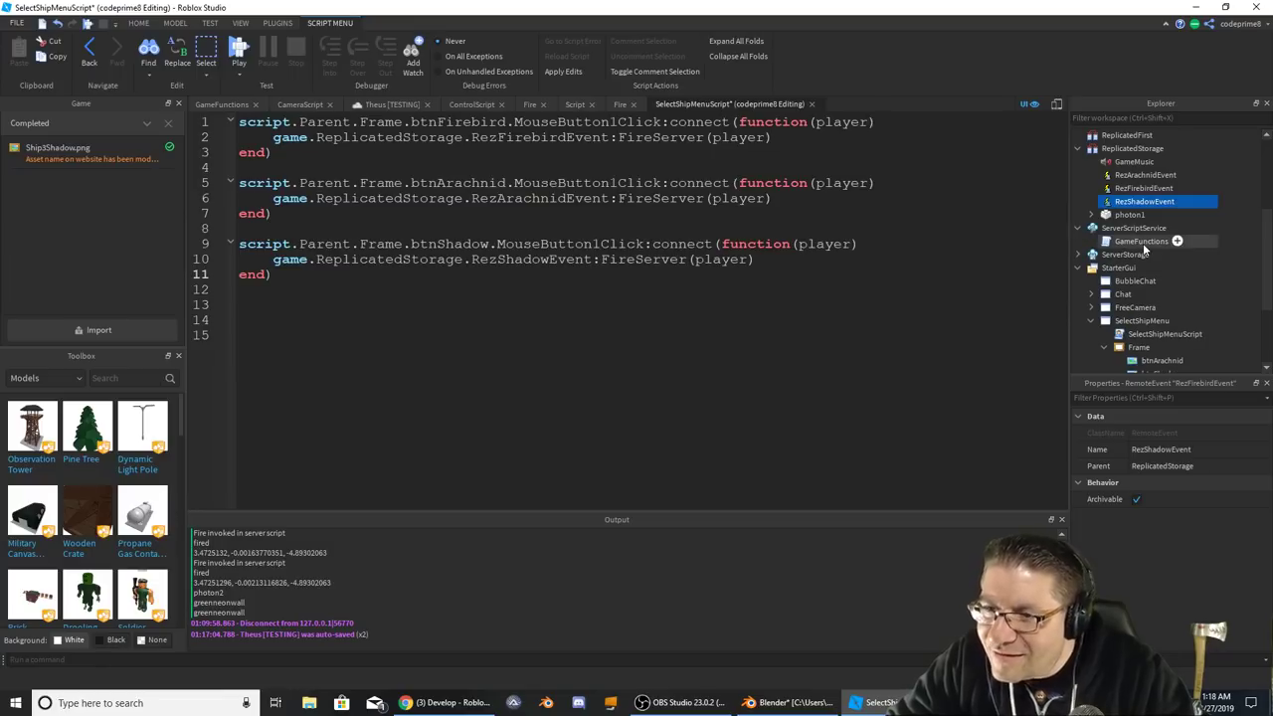
double_click(1138, 242)
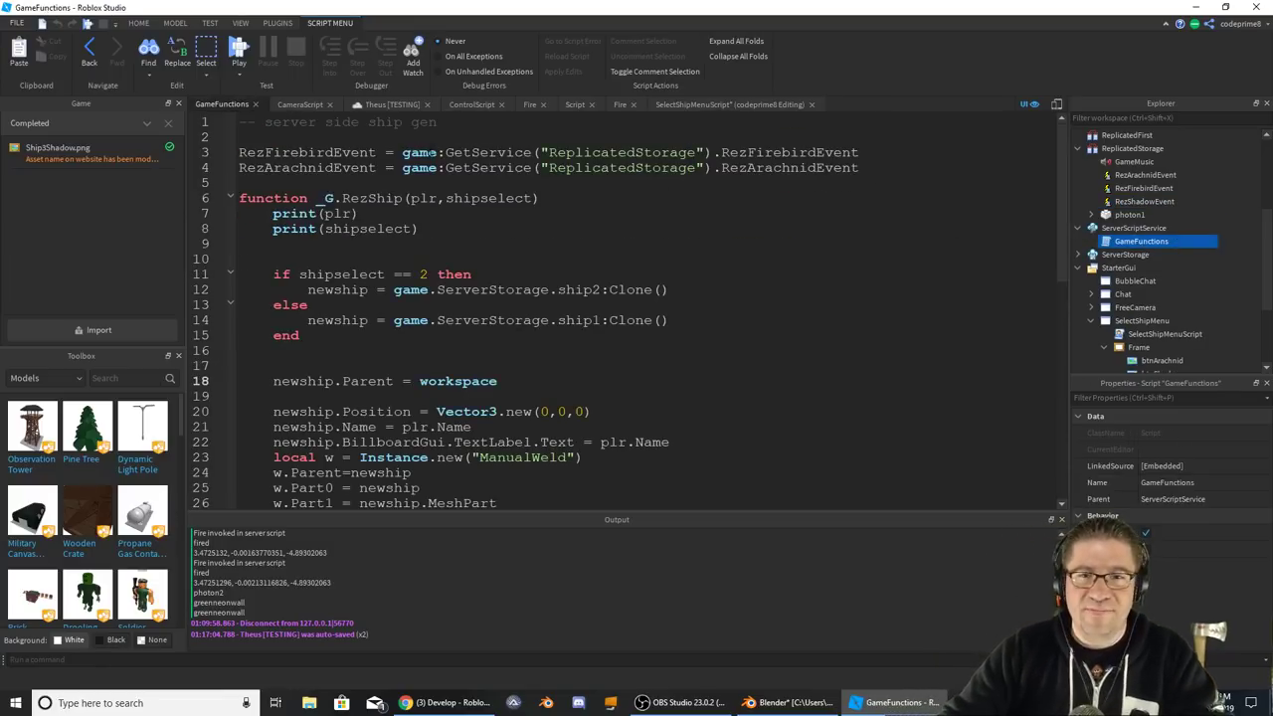
click(860, 167)
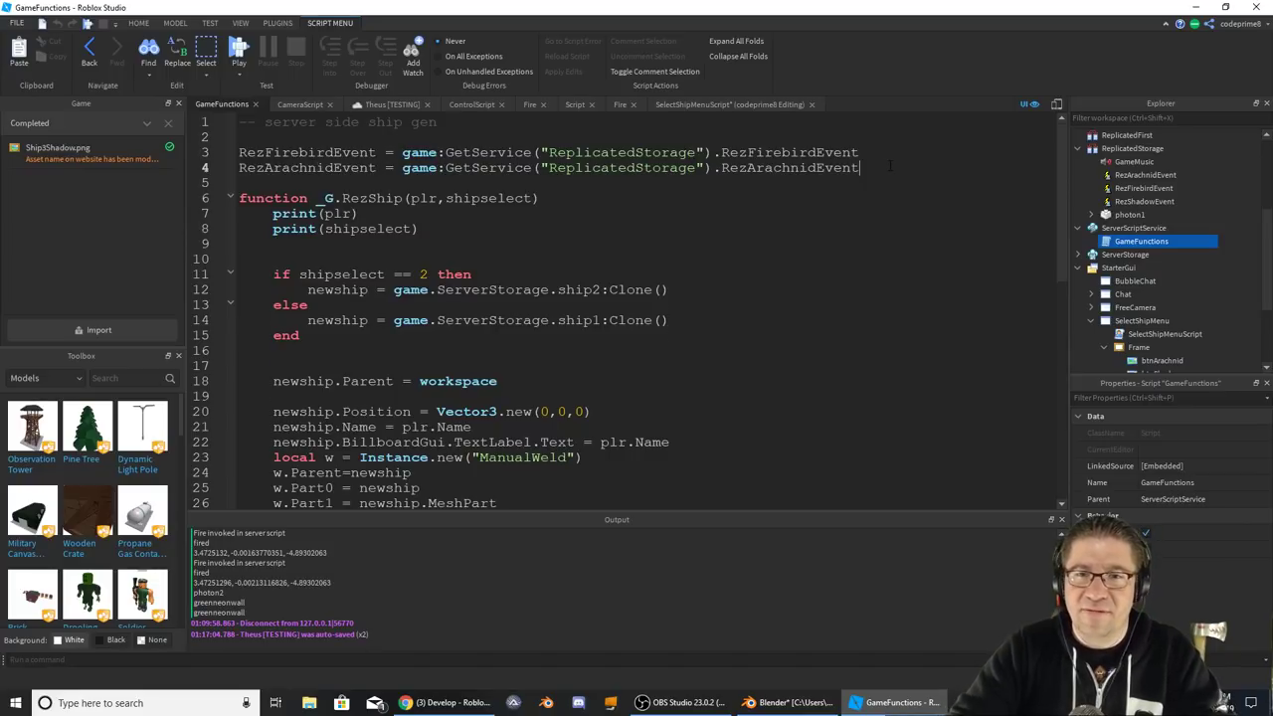
key(Return)
key(ctrl+c)
key(Down)
key(ctrl+v)
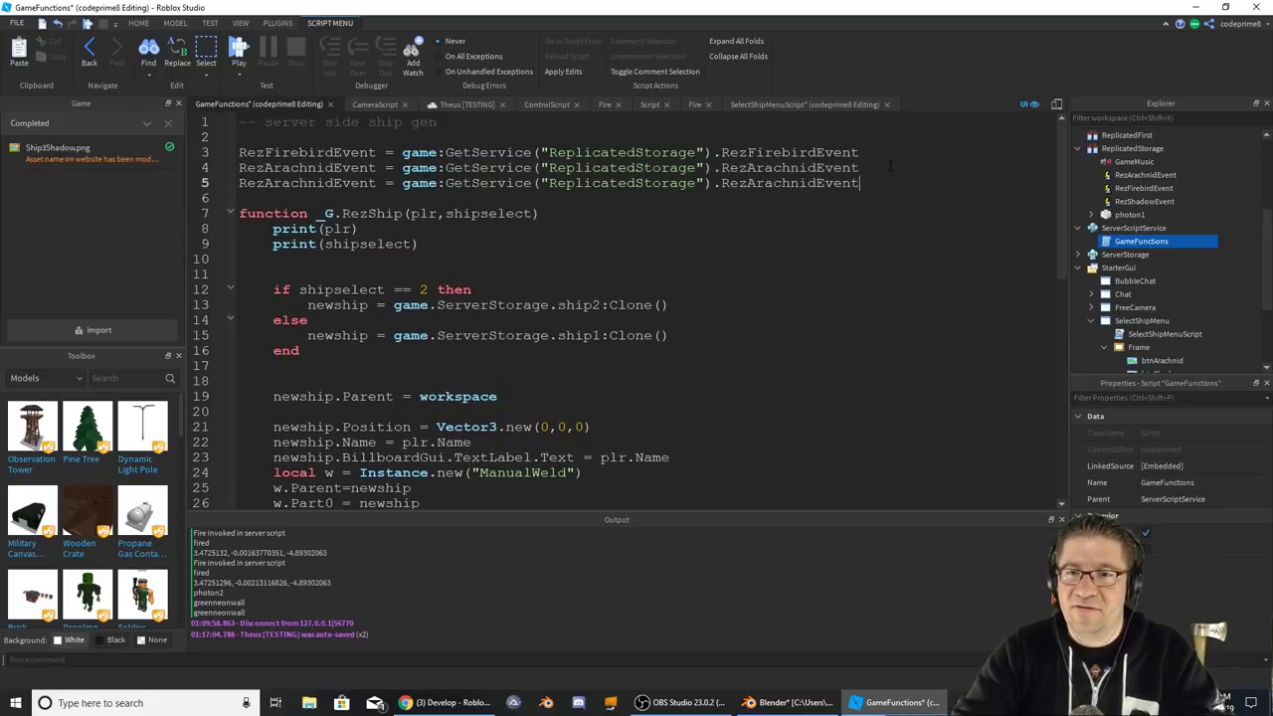
- Make the duplicated declaration in GameFunctions fetch RezShadowEvent from ReplicatedStorage
key(BackSpace)
key(BackSpace)
key(BackSpace)
key(BackSpace)
key(BackSpace)
key(BackSpace)
key(BackSpace)
key(BackSpace)
key(BackSpace)
key(BackSpace)
key(BackSpace)
key(BackSpace)
key(BackSpace)
key(BackSpace)
key(BackSpace)
key(BackSpace)
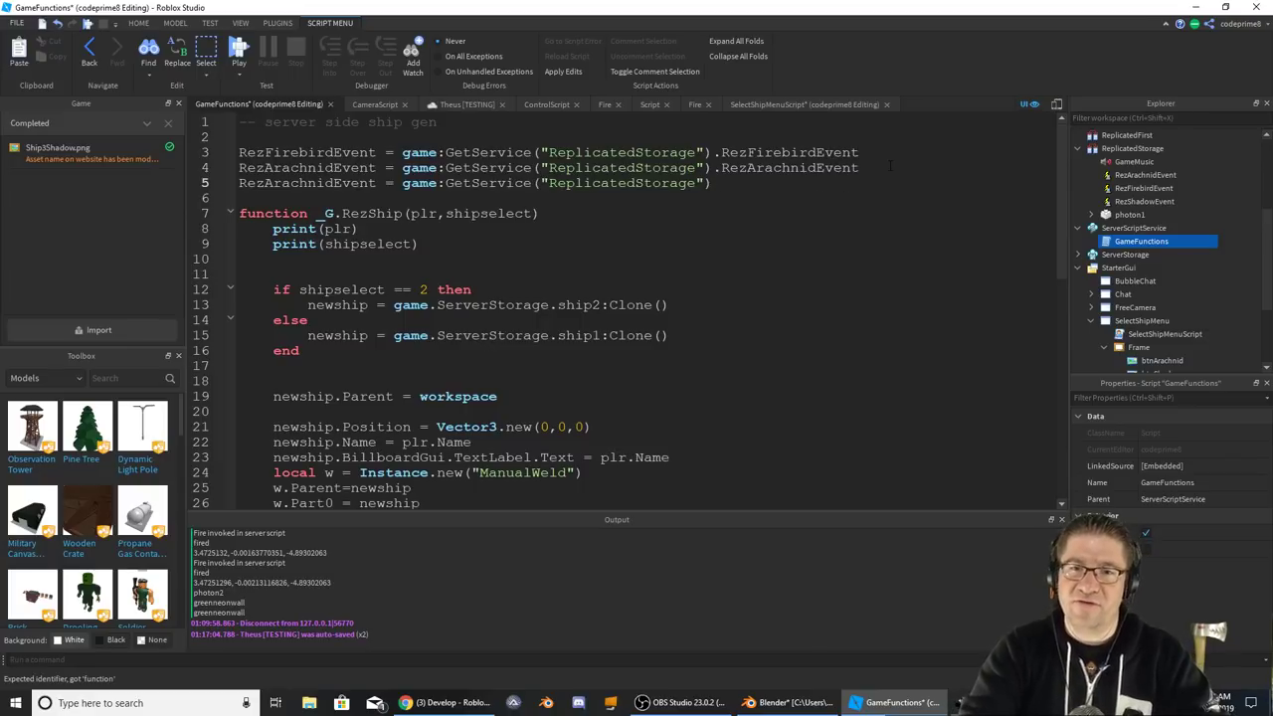
text(.R)
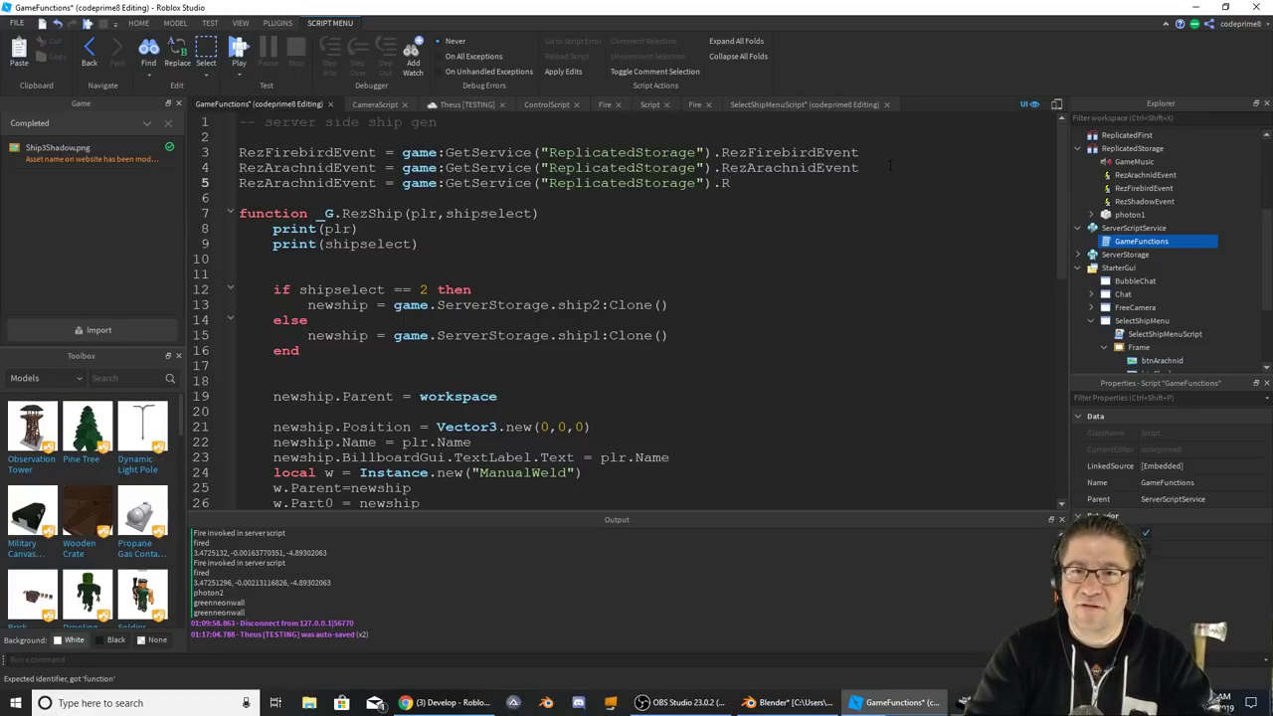
text(ezShadowEvent)
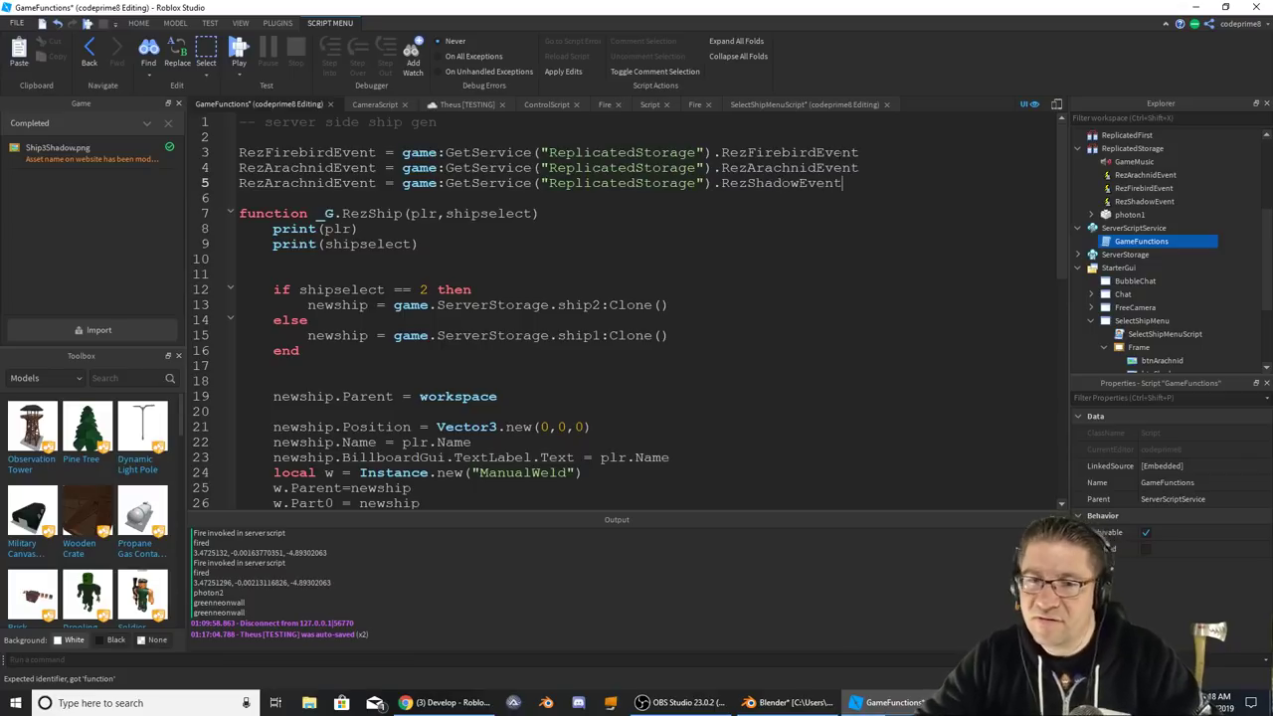
- Set the shipselect comparison in the RezShip function's if statement to 3
click(474, 253)
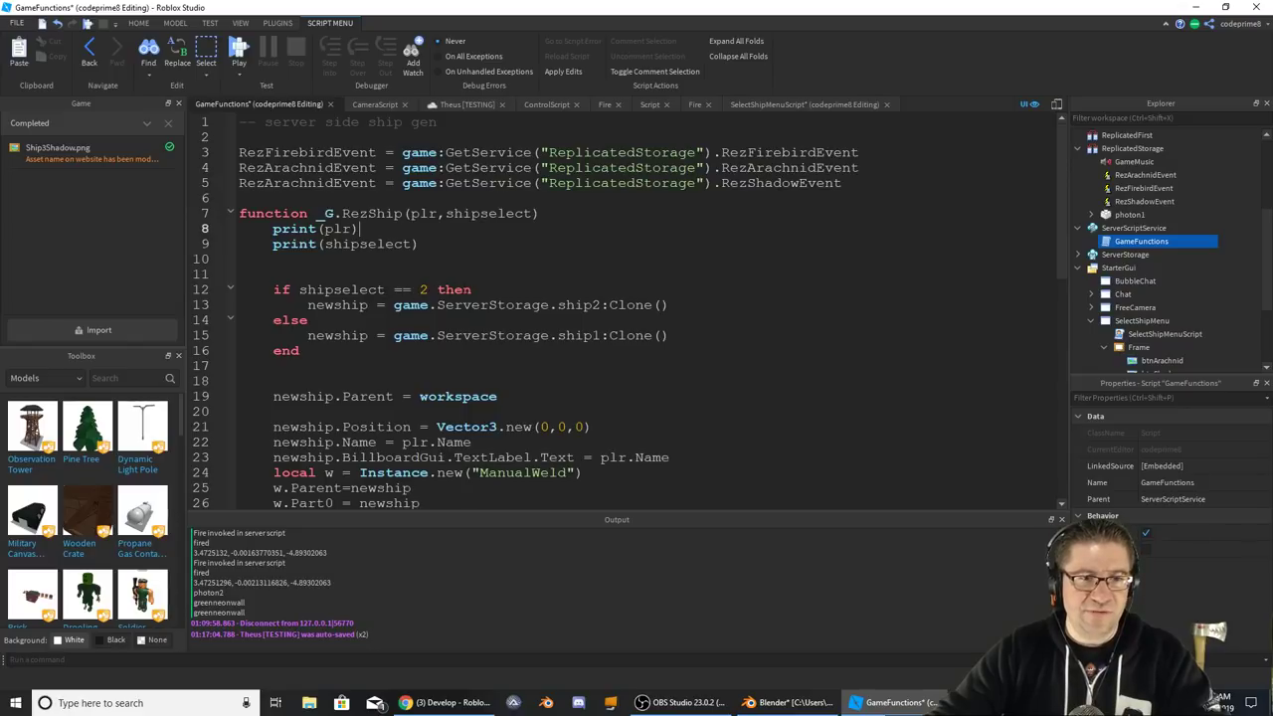
click(308, 320)
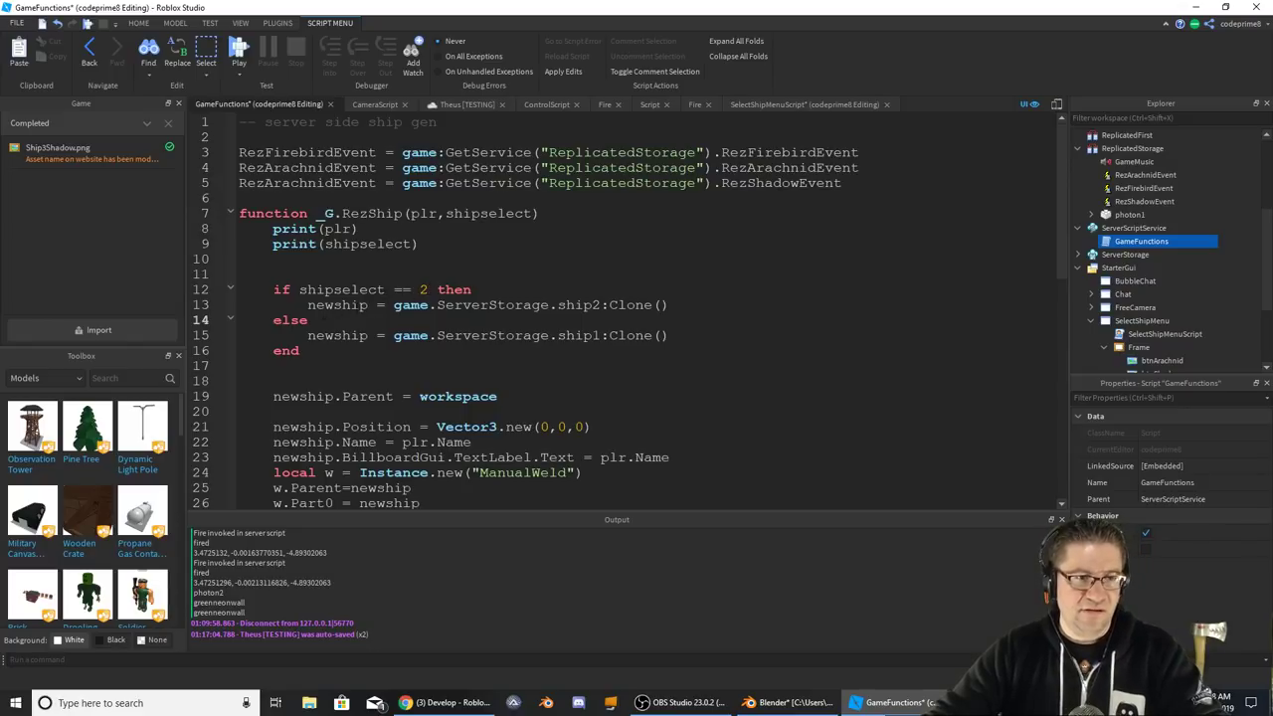
double_click(579, 304)
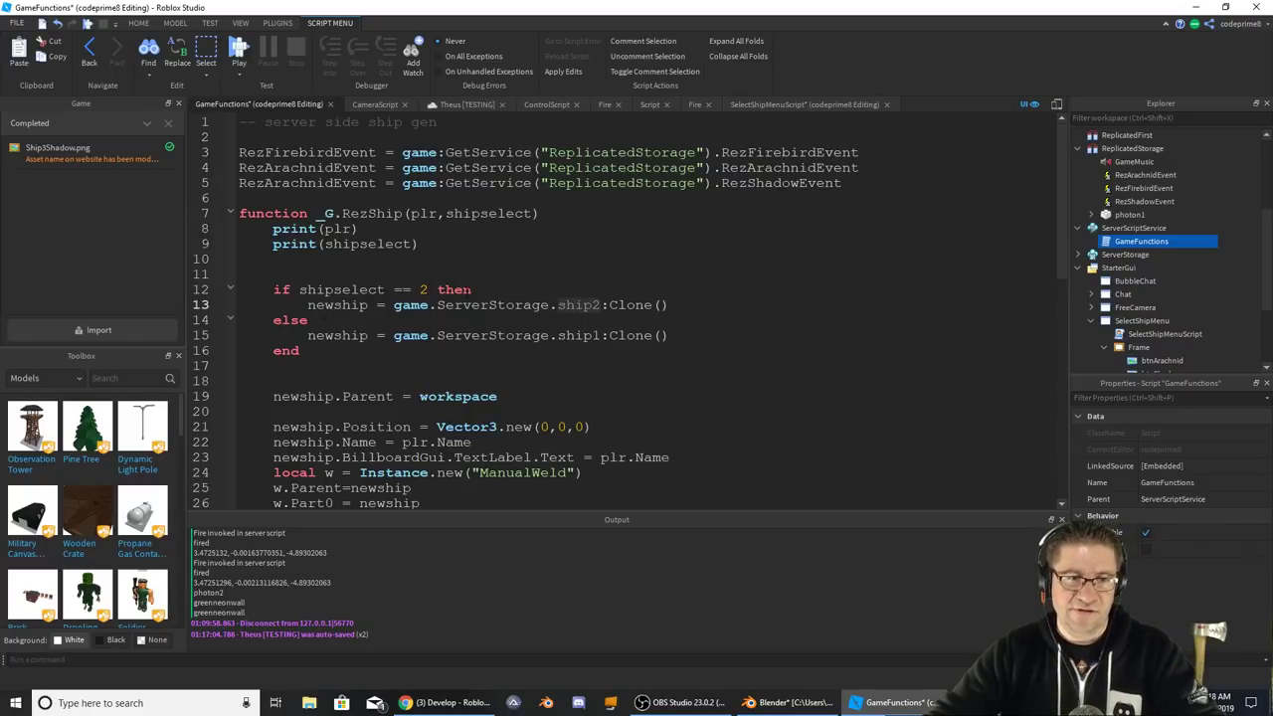
click(426, 290)
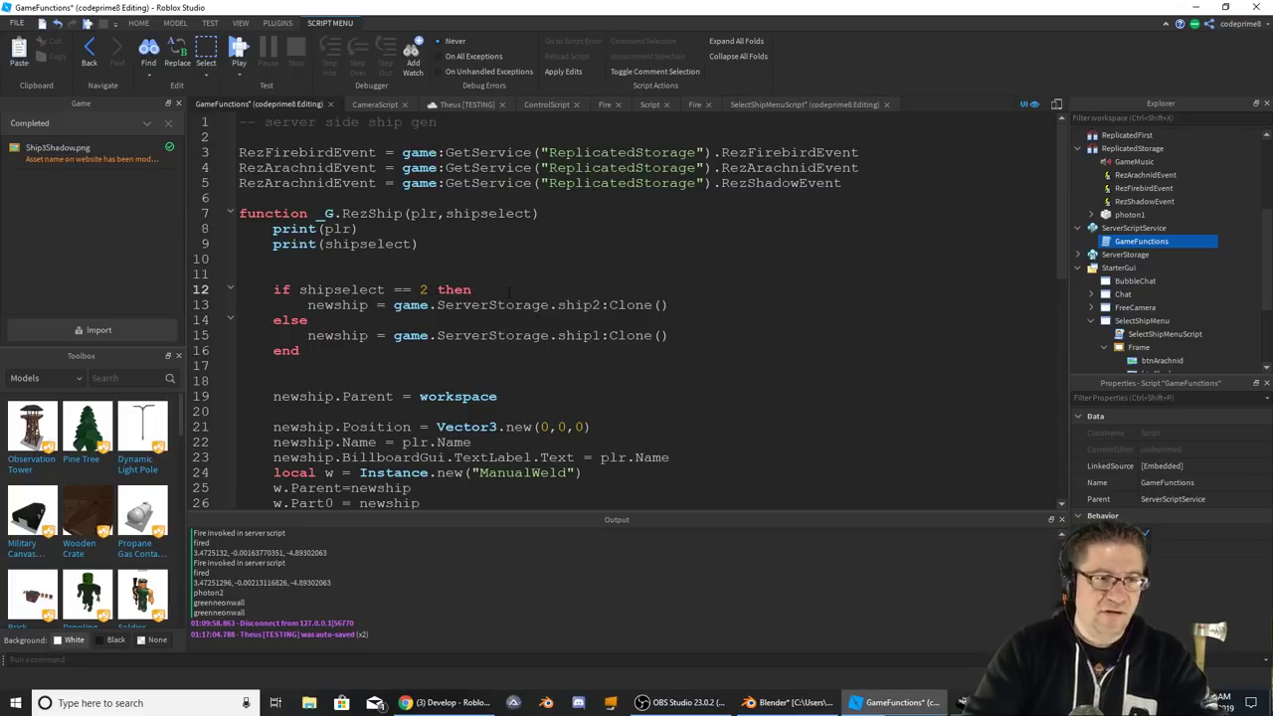
key(BackSpace)
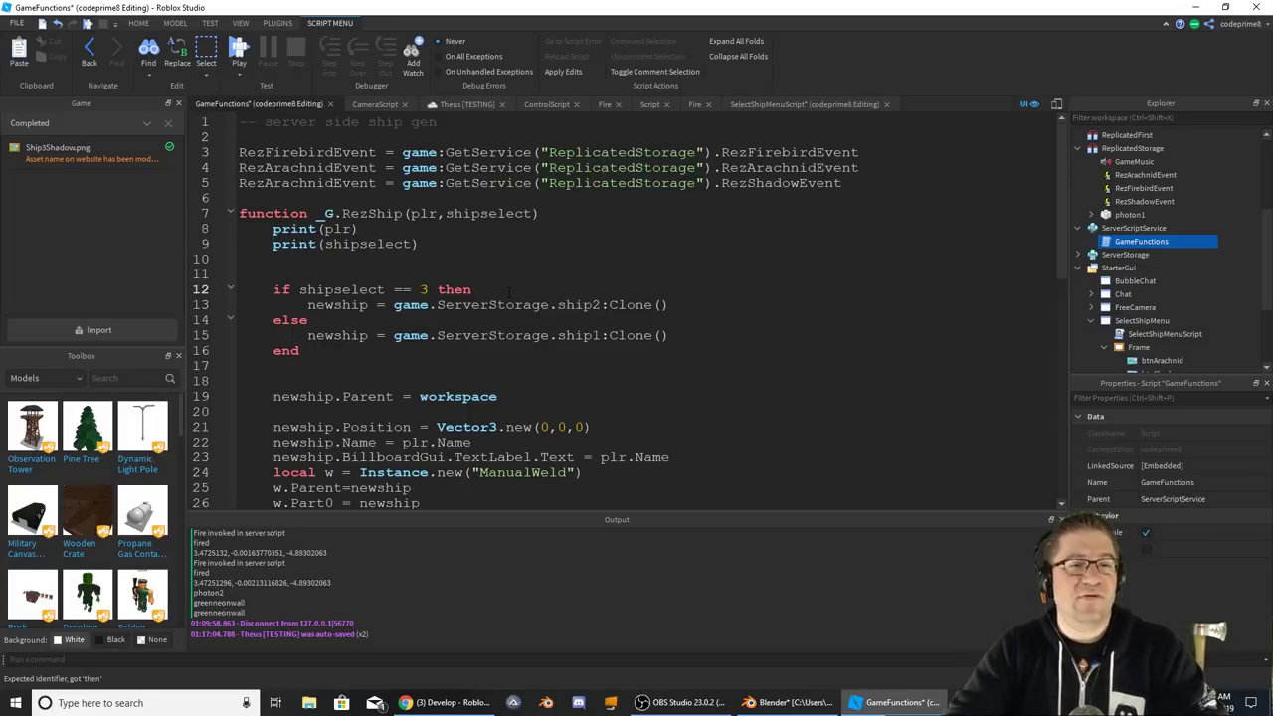
text(3)
- Duplicate the ship2 clone line inside the shipselect == 3 branch of RezShip, indented to match
key(Return)
key(Down)
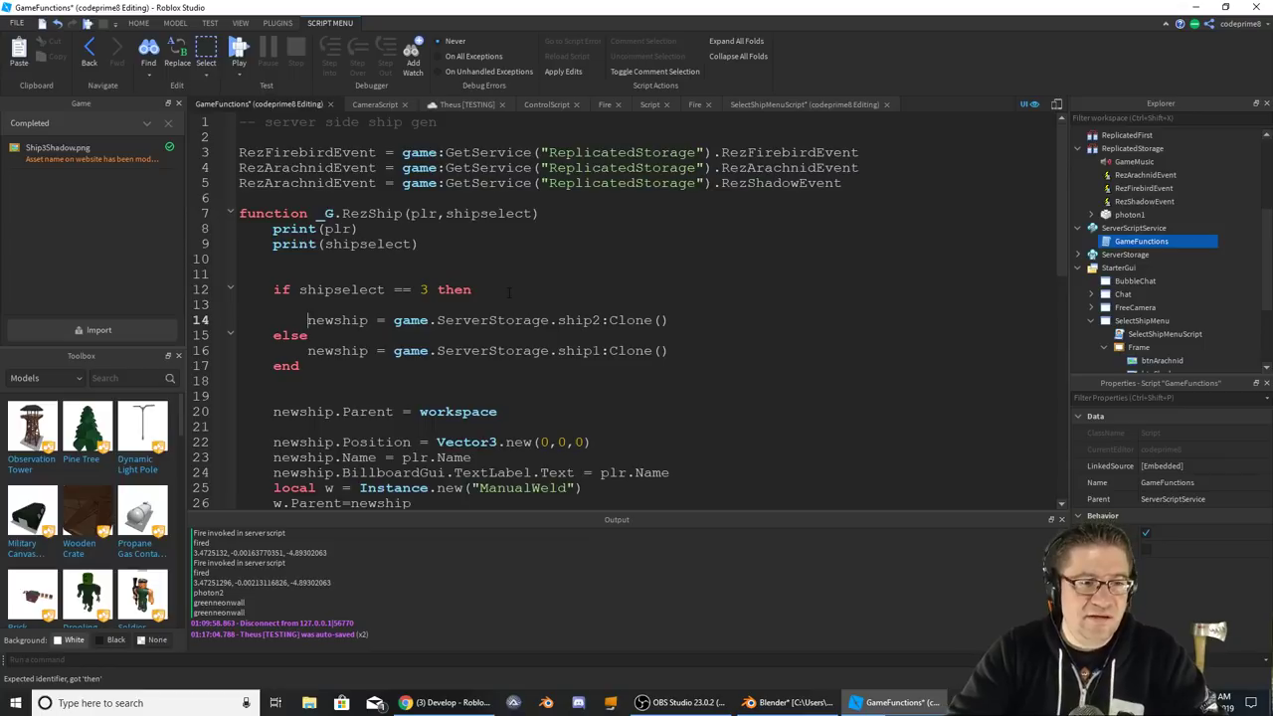
key(shift+Home)
key(Up)
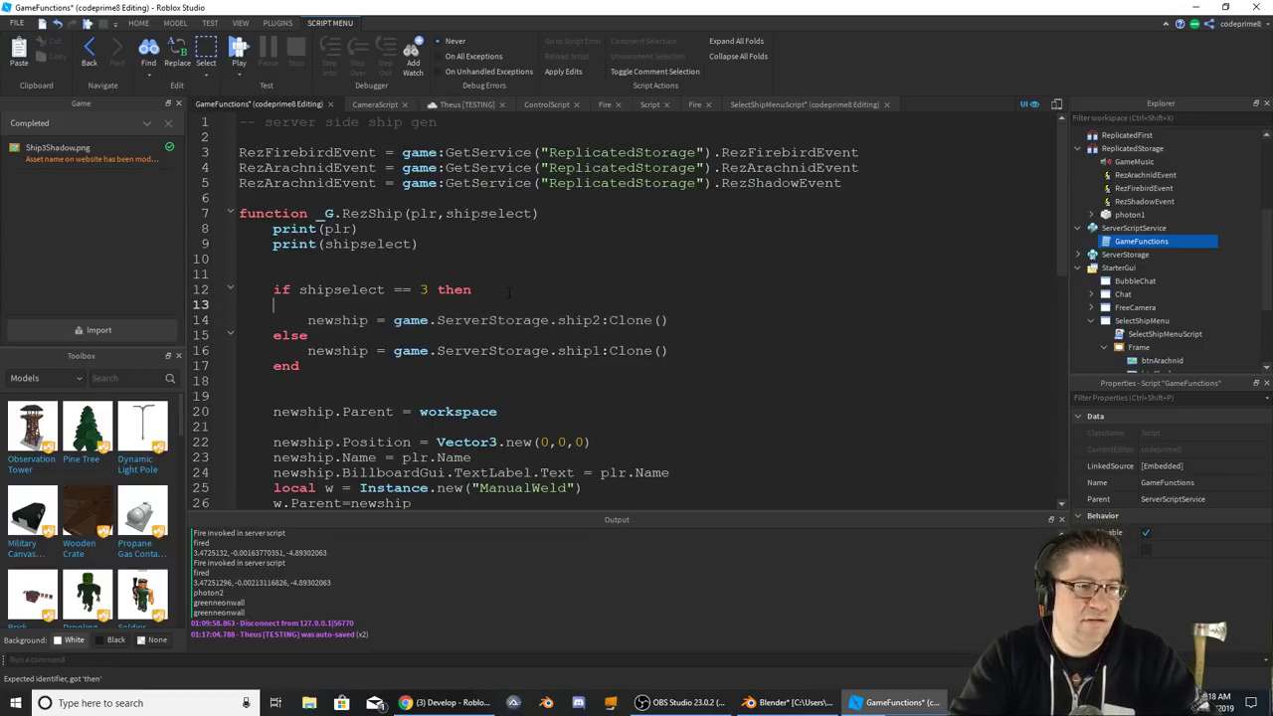
key(ctrl+v)
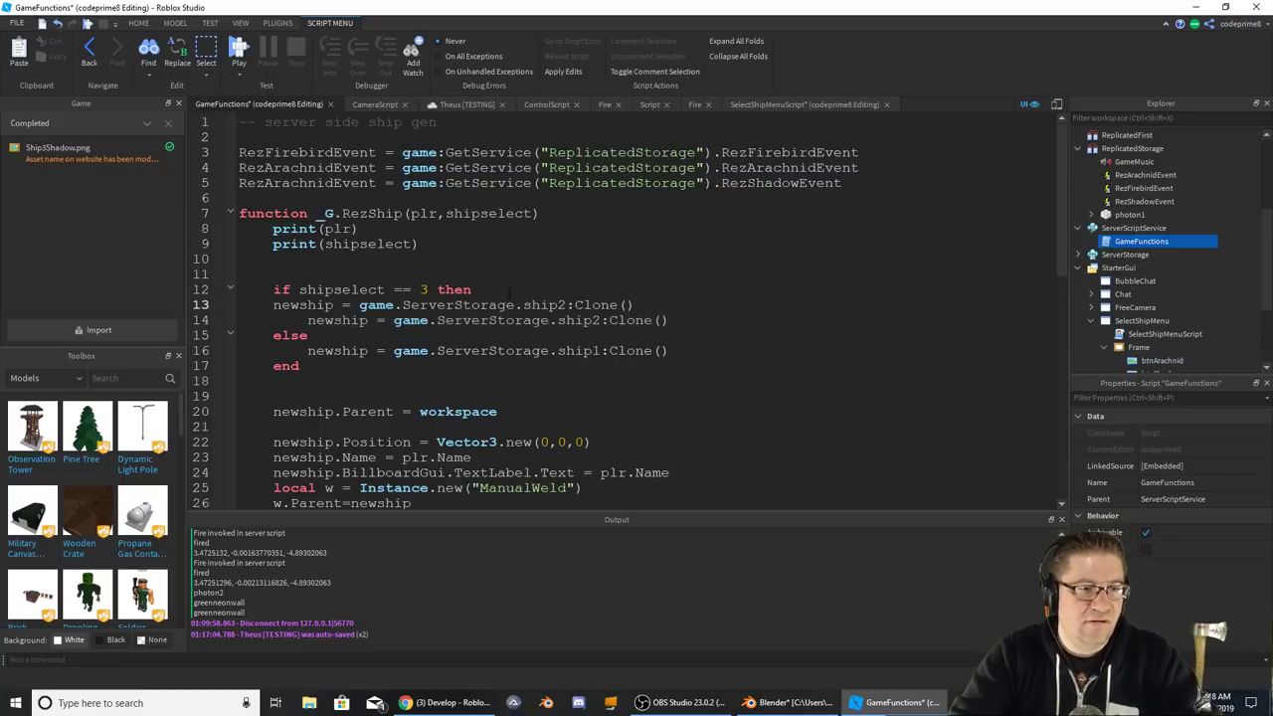
key(Tab)
key(End)
- Add an elseif condition comparing shipselect with 2 between the two ship2 clone lines
key(Return)
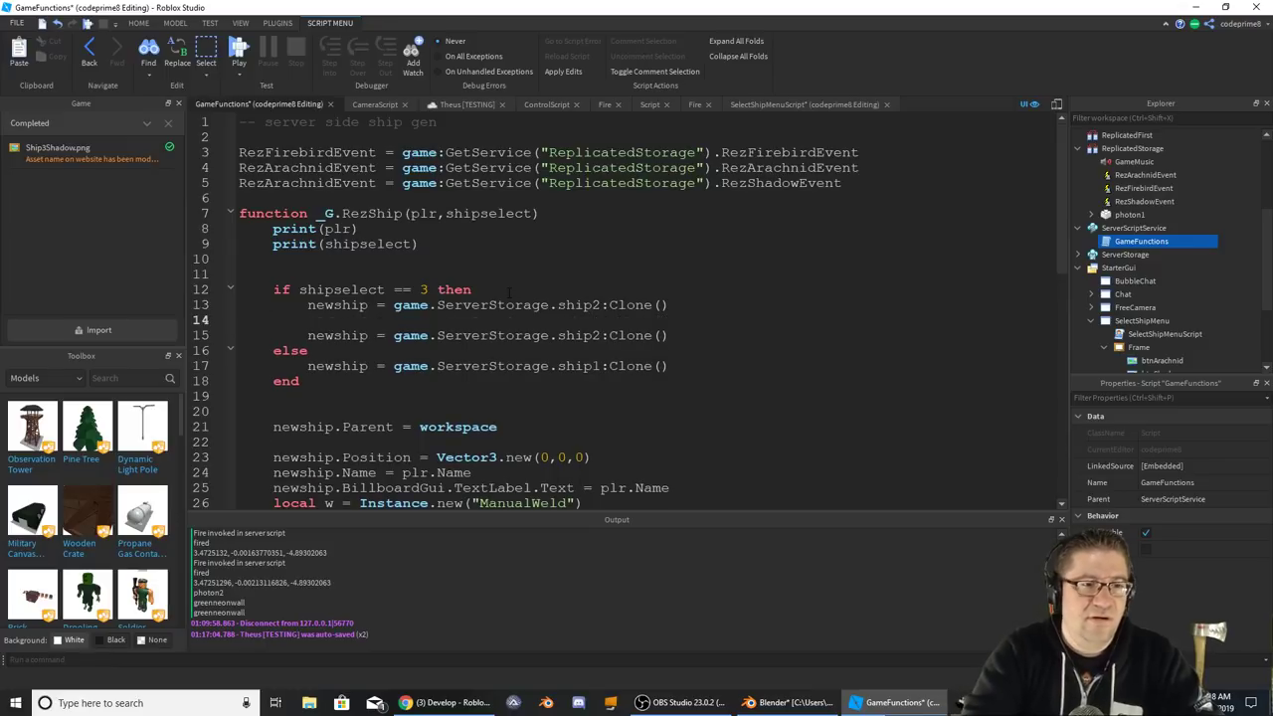
text(else if)
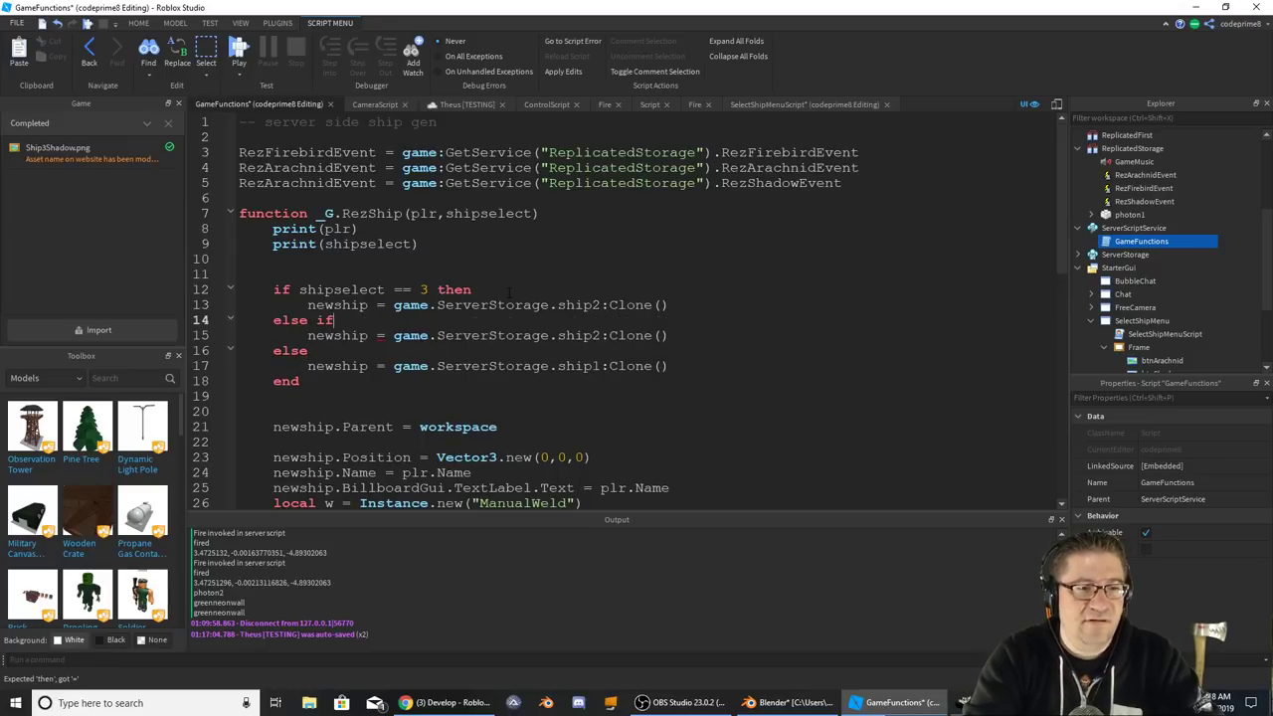
key(BackSpace)
key(BackSpace)
key(BackSpace)
text(if)
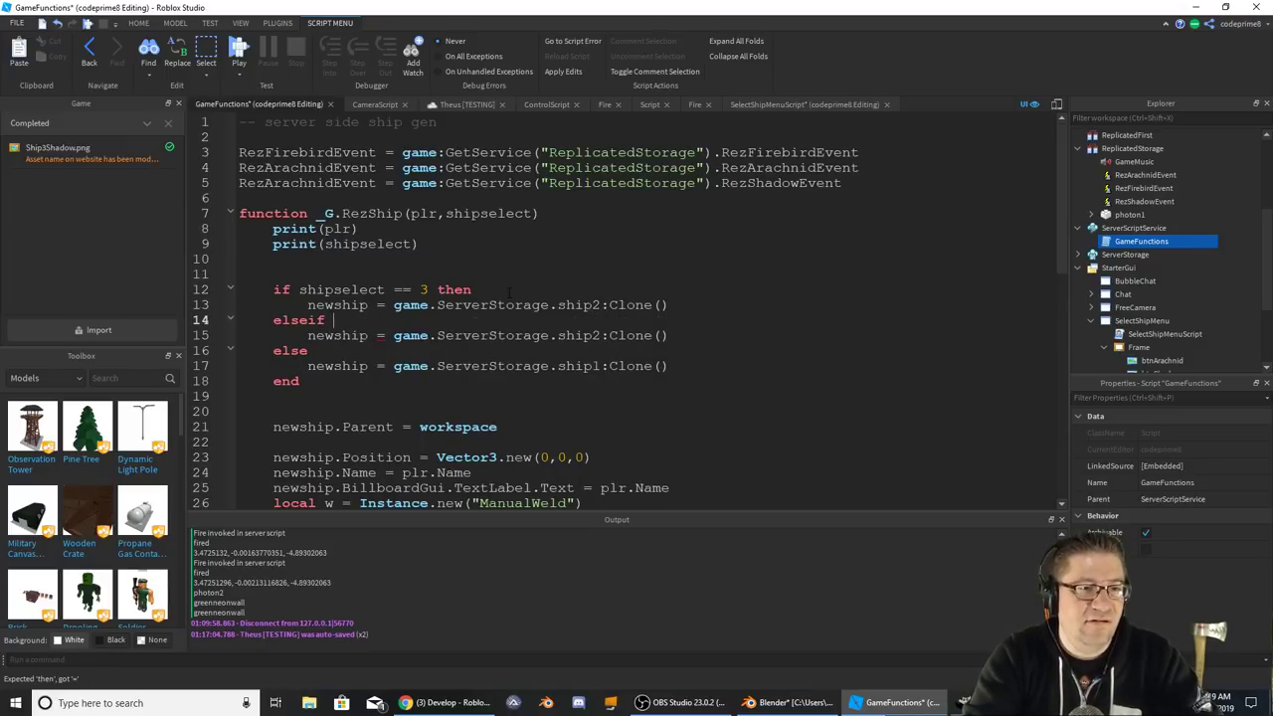
text( ship)
key(Tab)
text(== 2)
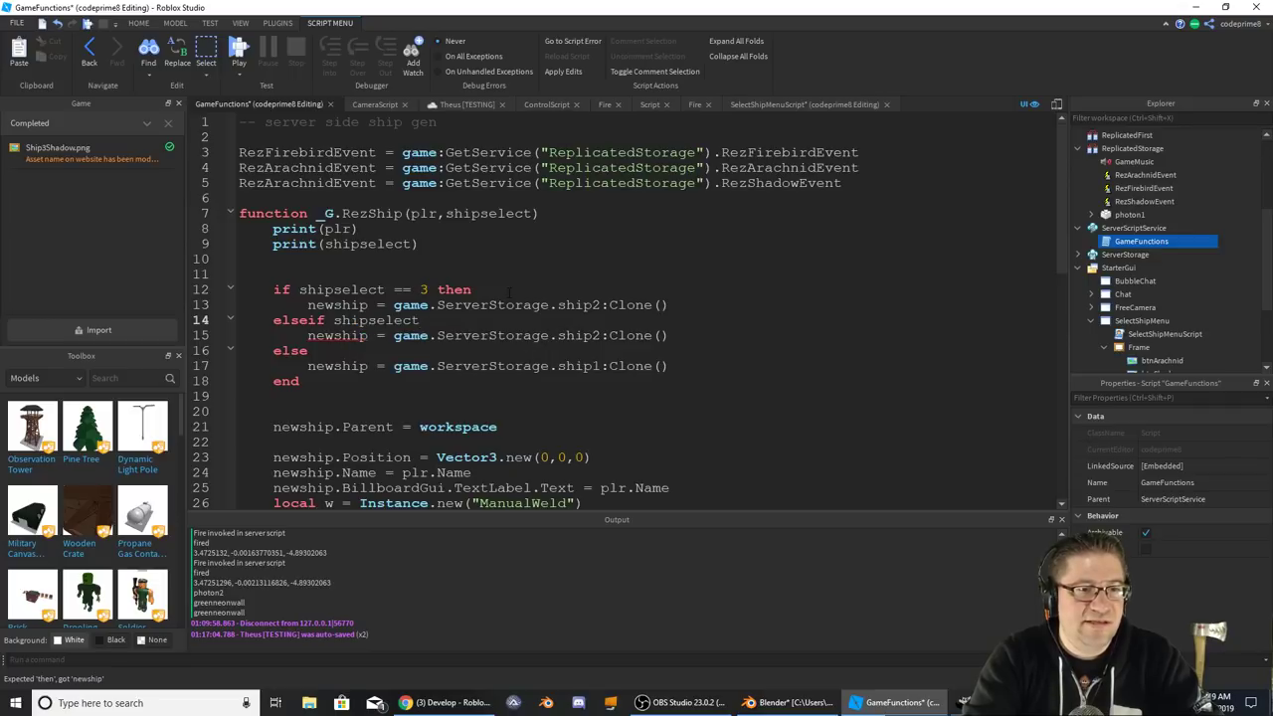
- Make the shipselect == 3 branch clone ship3 from ServerStorage
key(Up)
key(End)
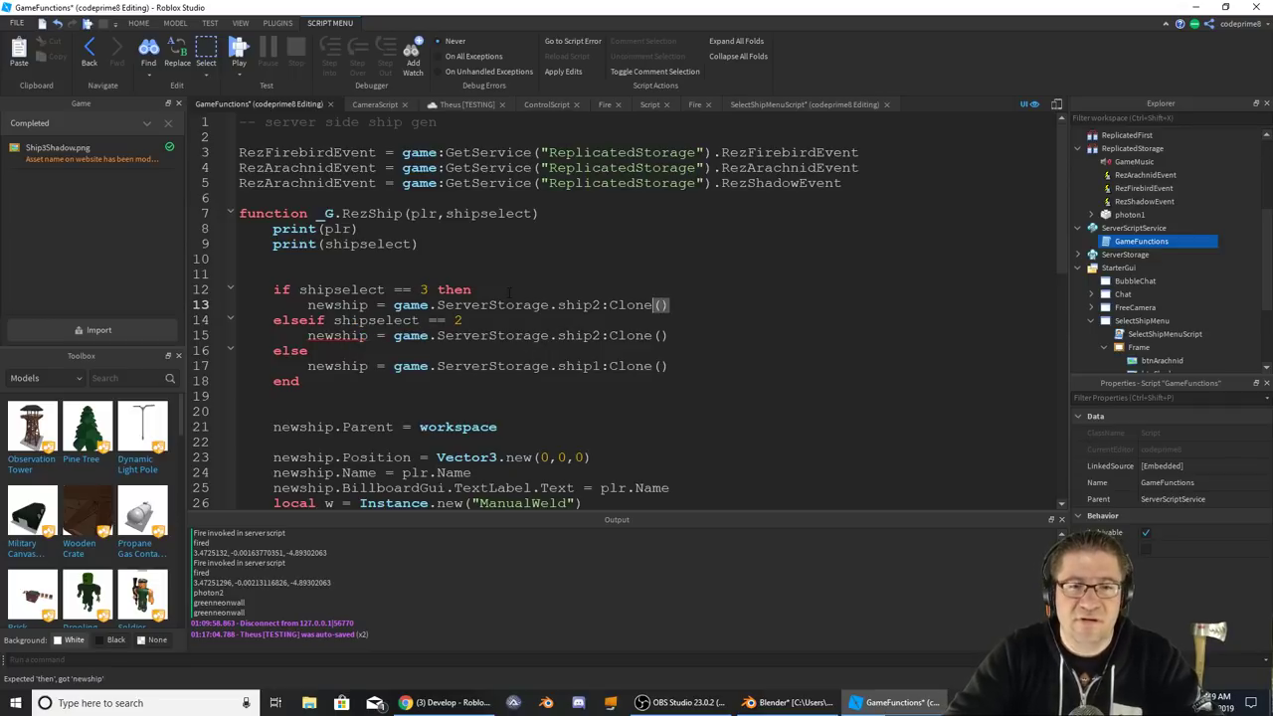
key(Left)
key(Left)
key(Left)
key(Left)
key(Left)
key(Left)
key(Left)
key(Left)
key(BackSpace)
text(3)
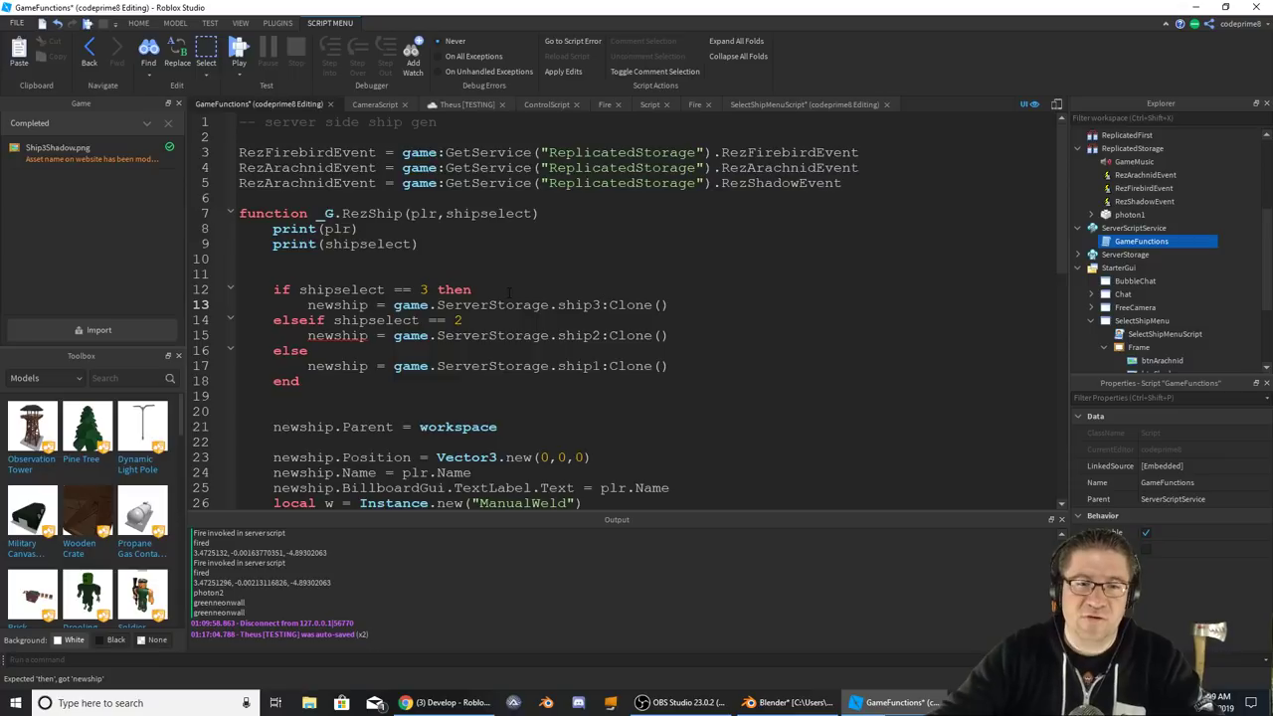
- Complete the elseif shipselect == 2 condition with the missing then keyword
key(Down)
key(Down)
key(Down)
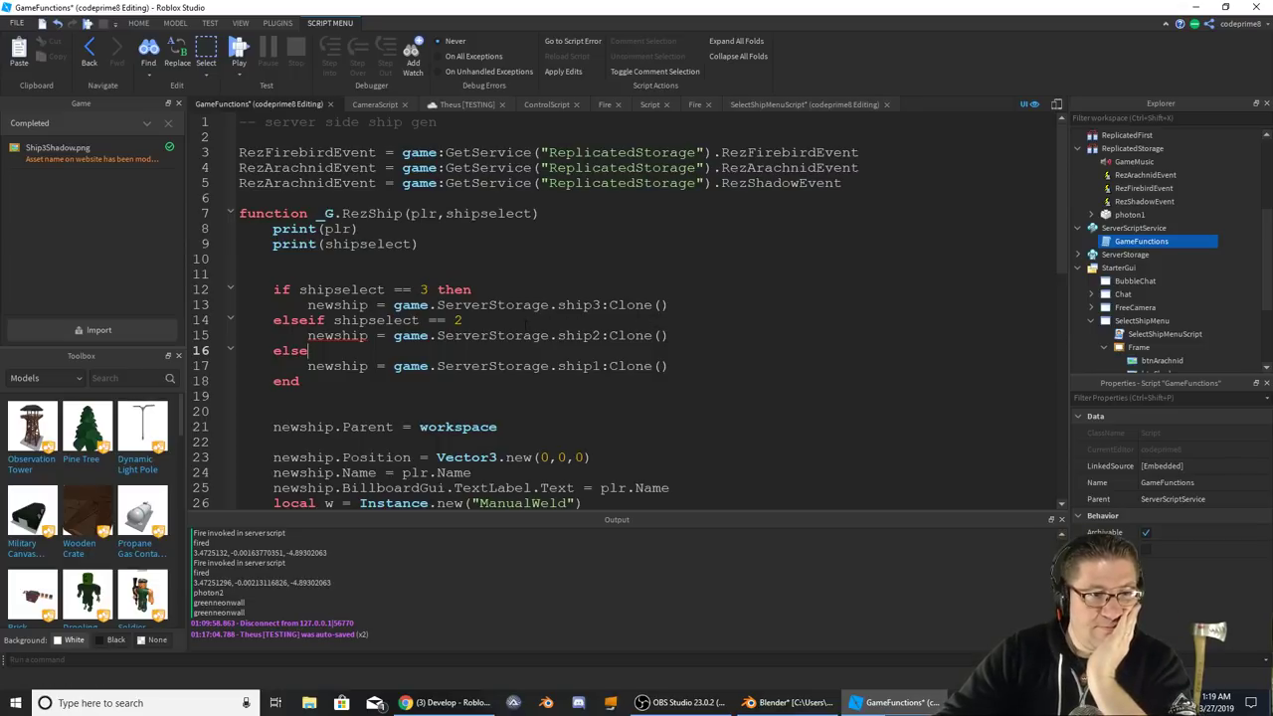
click(463, 321)
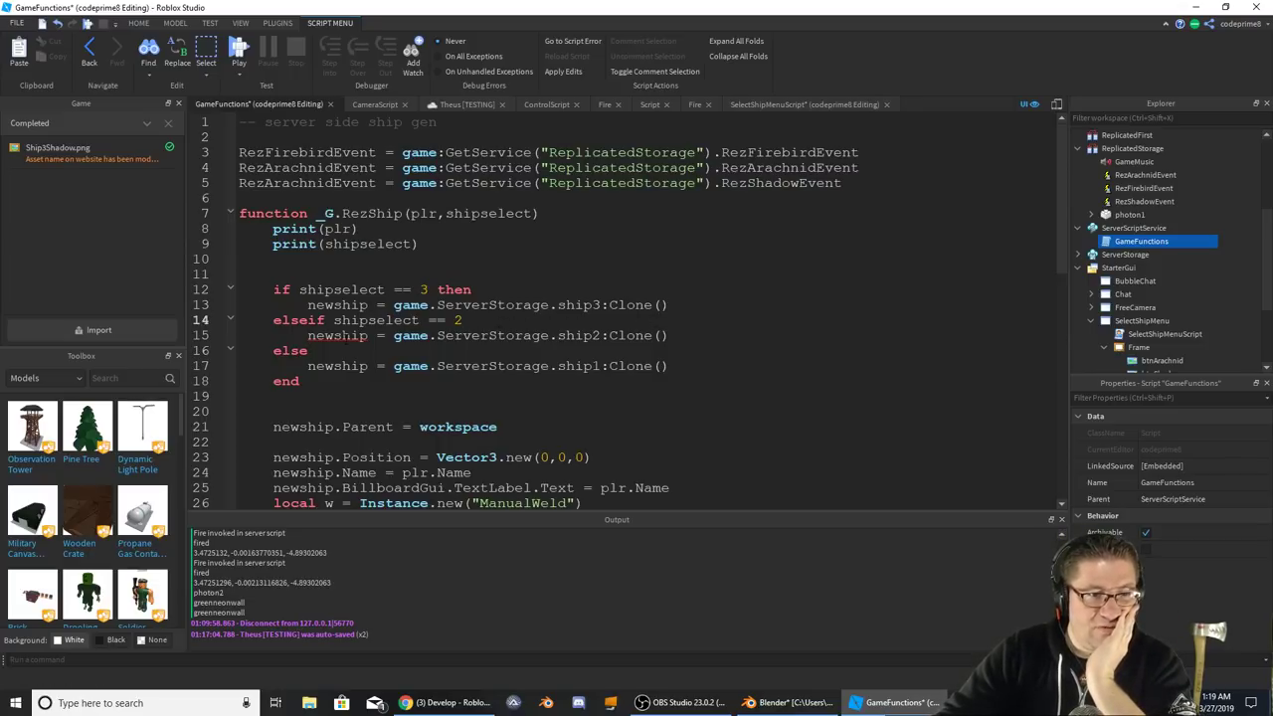
mouse_move(349, 339)
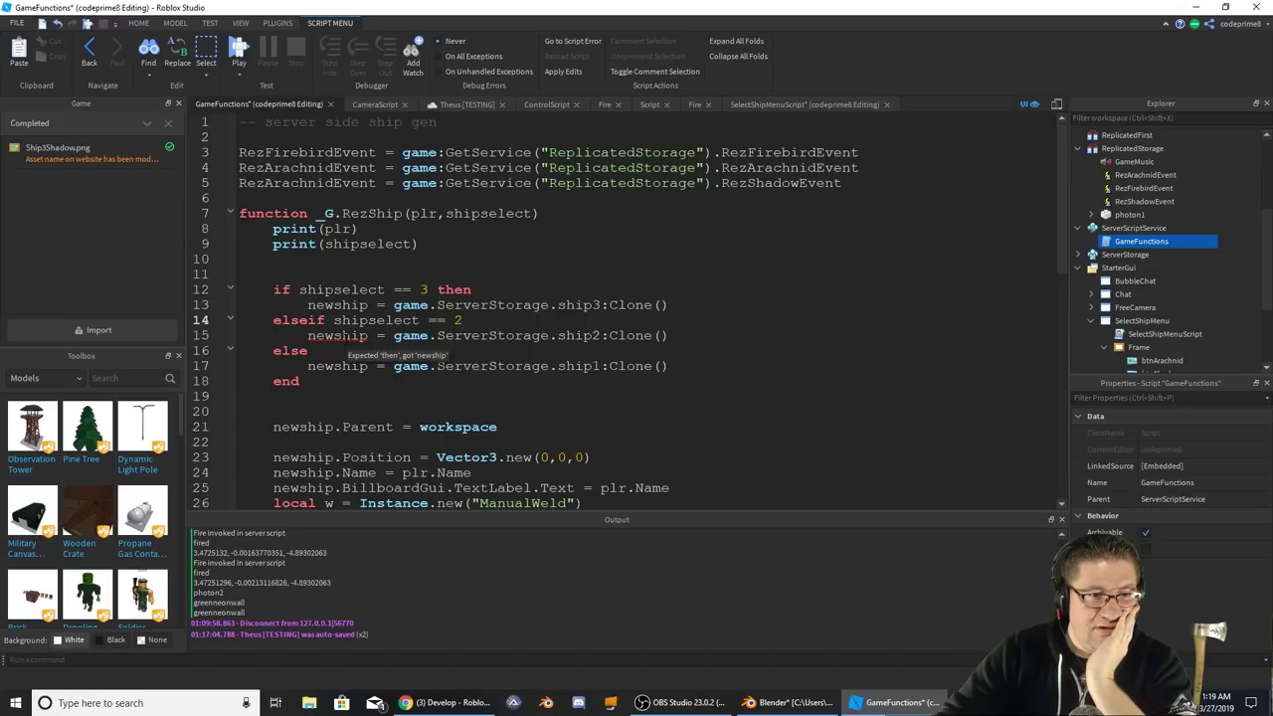
text(then)
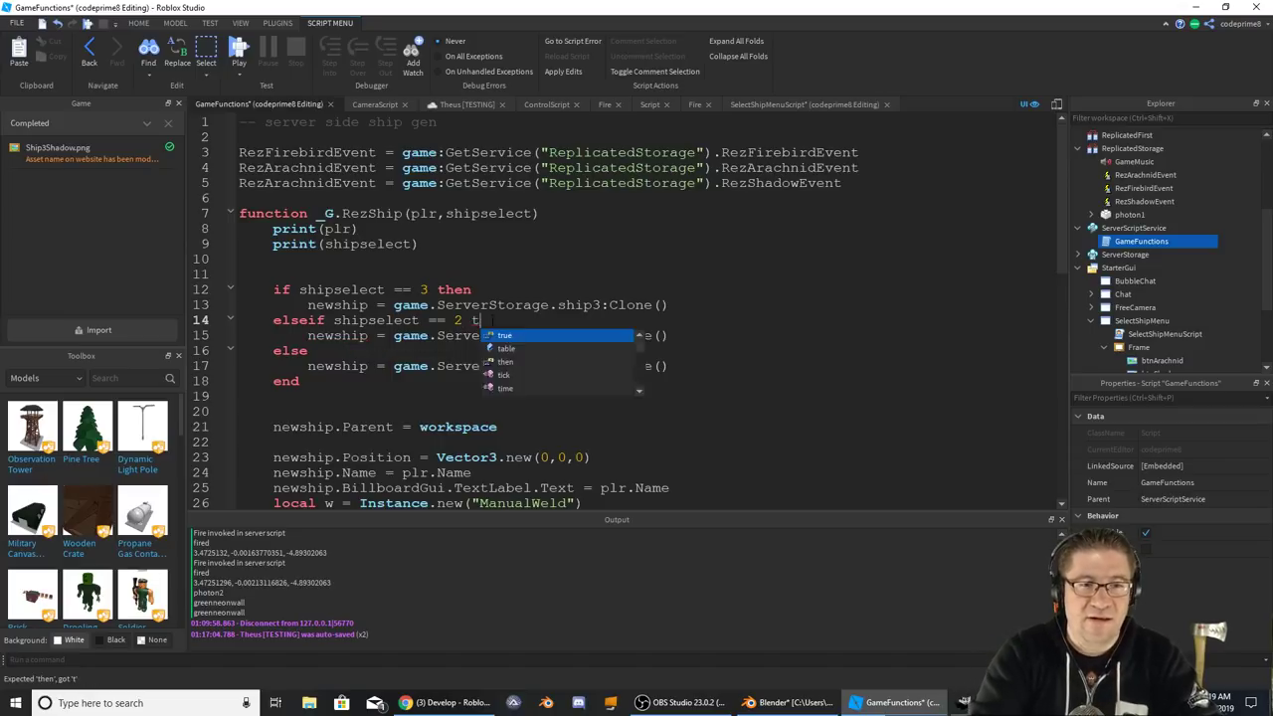
click(484, 352)
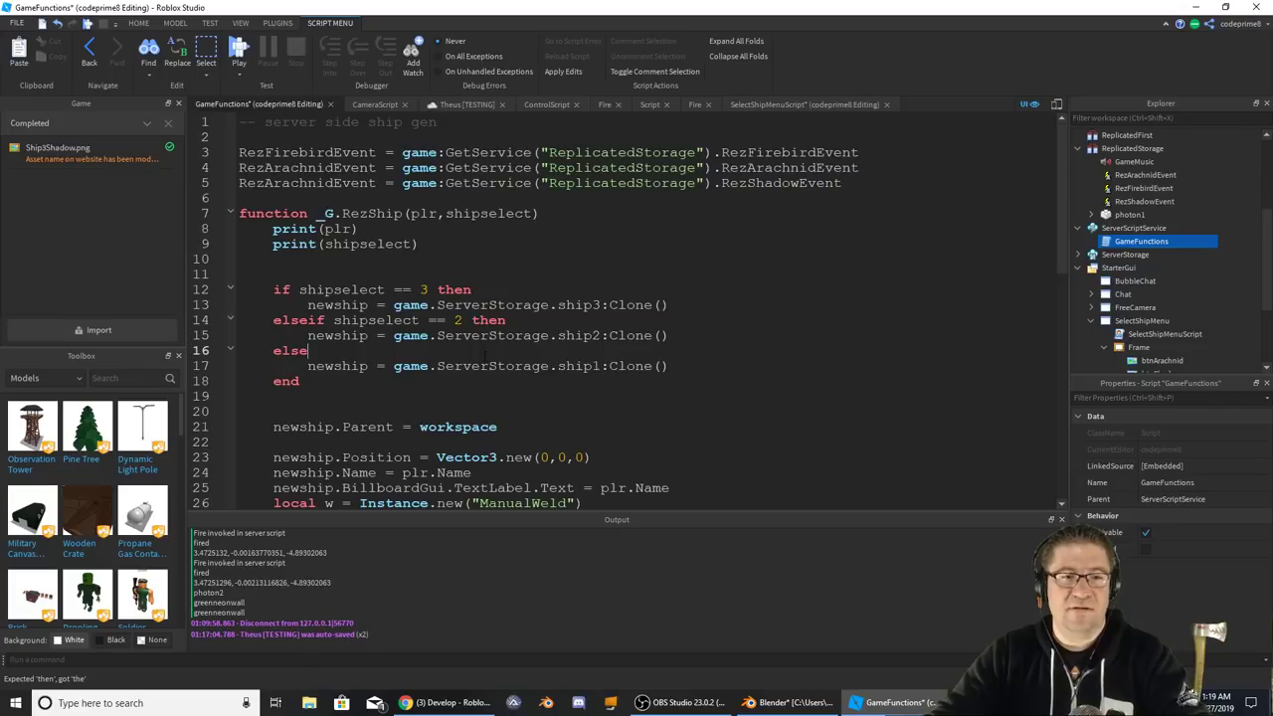
- Playtest the game by choosing the third ship in the selection menu, and stop the test
key(F5)
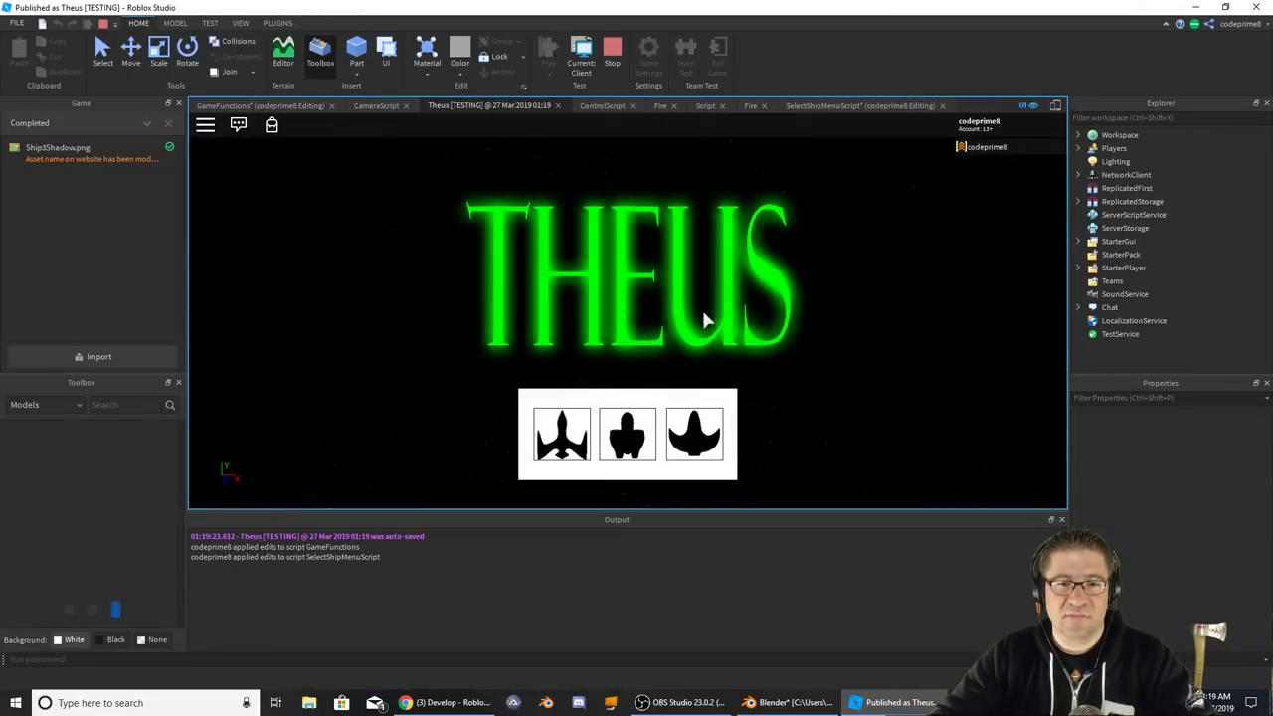
click(696, 437)
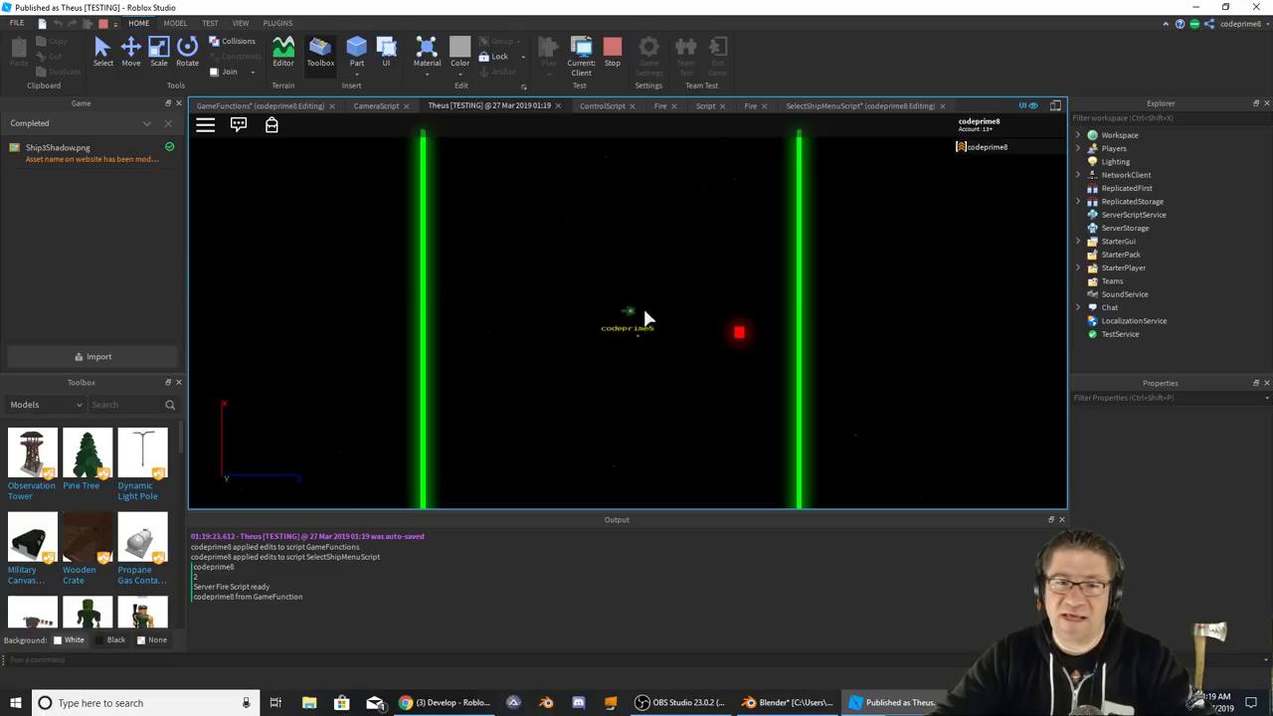
key(shift+F5)
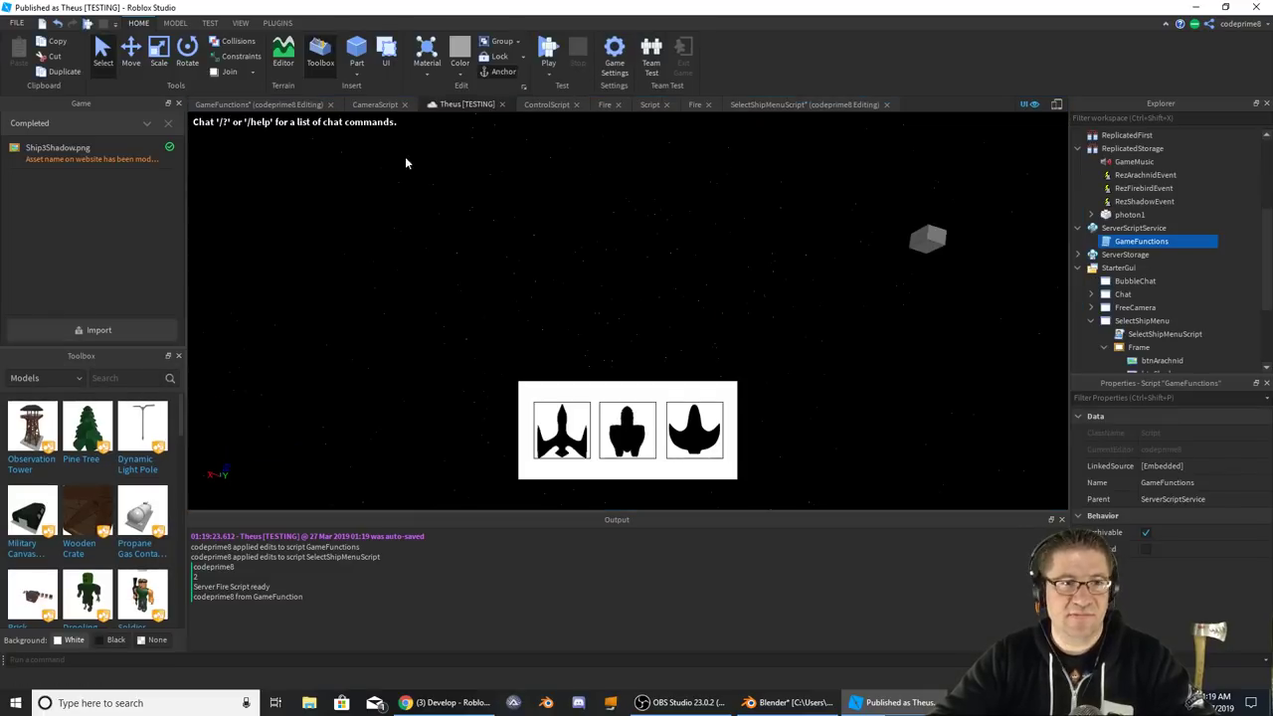
- Examine the button handlers in SelectShipMenuScript and how GameFunctions passes shipselect and connects the rez events
click(796, 104)
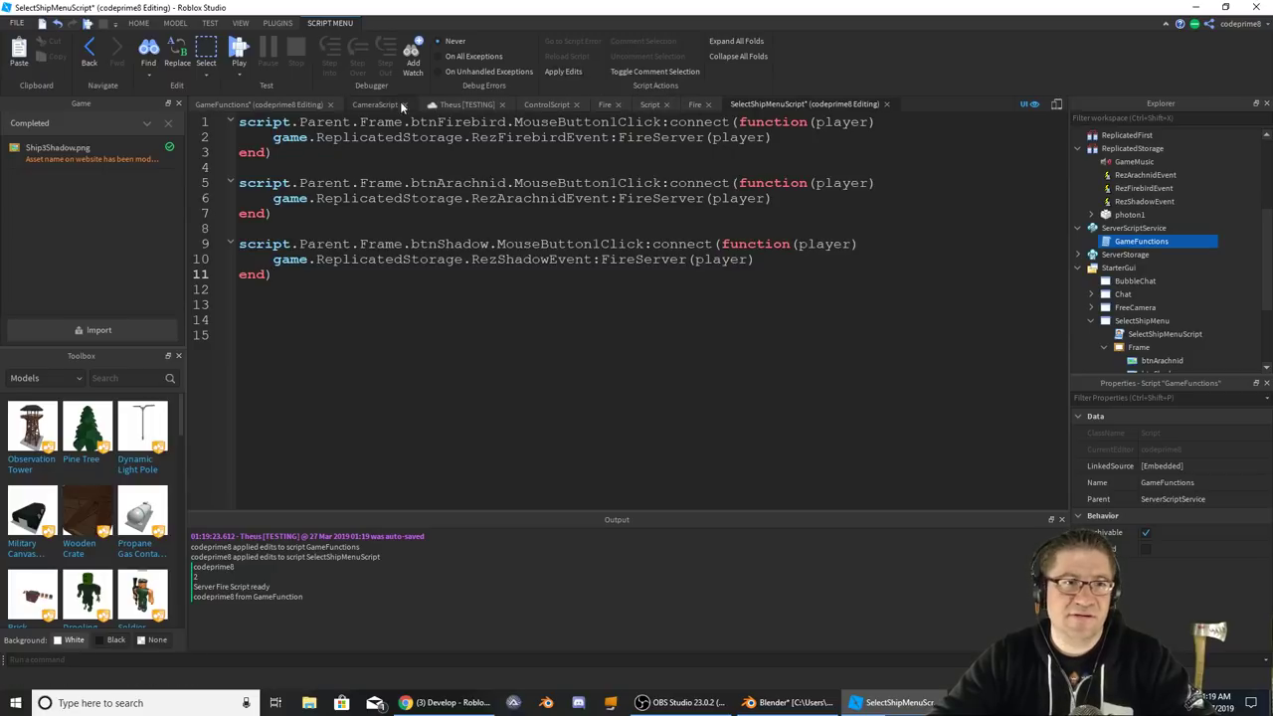
click(274, 104)
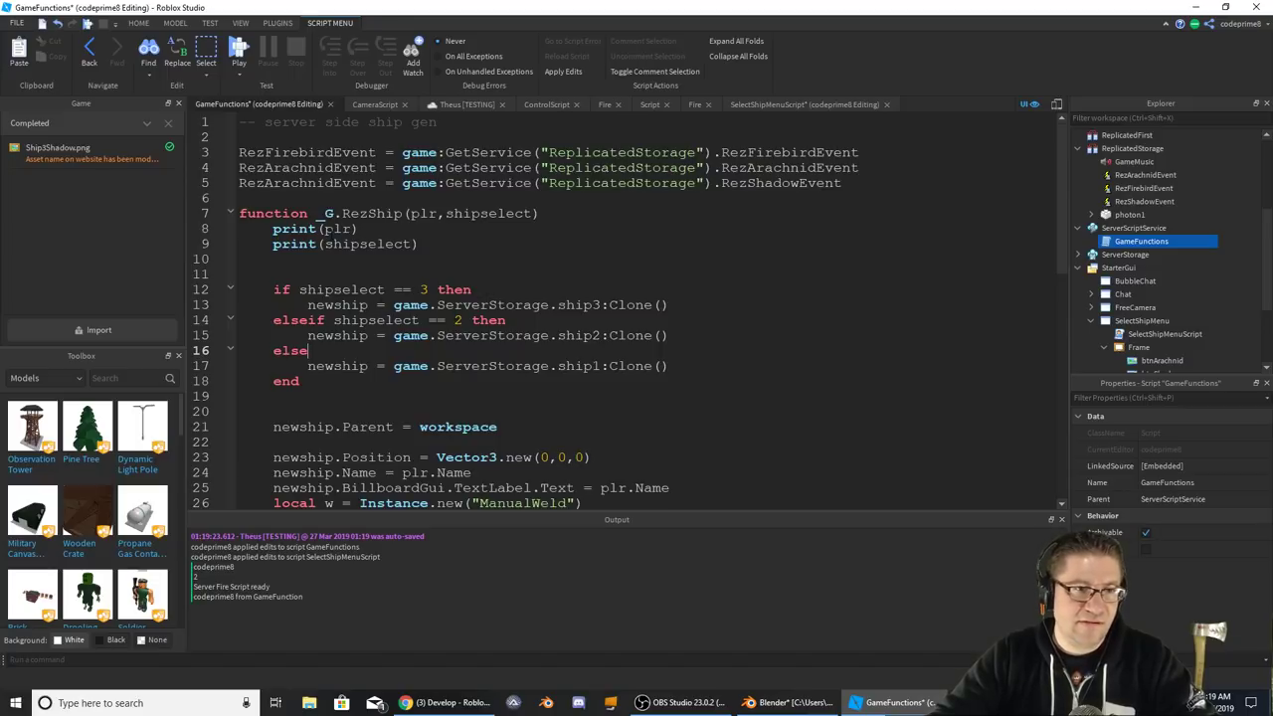
double_click(368, 244)
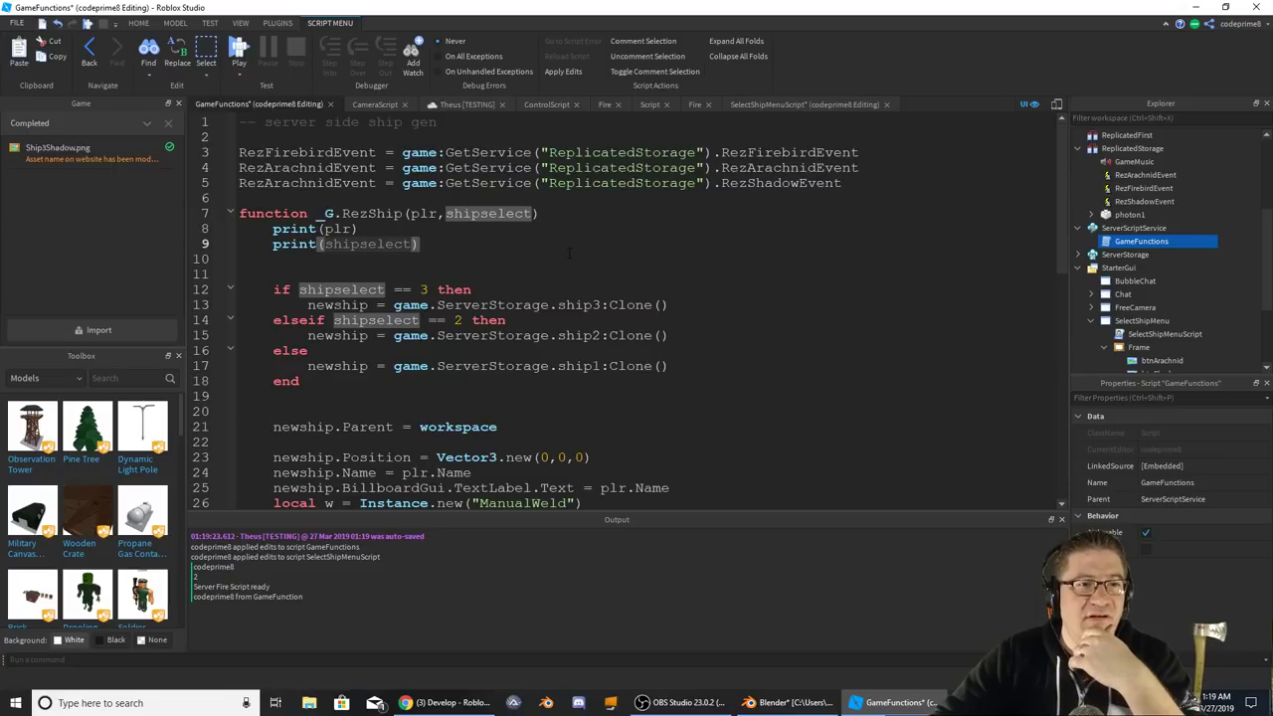
scroll(570, 252, down, 10)
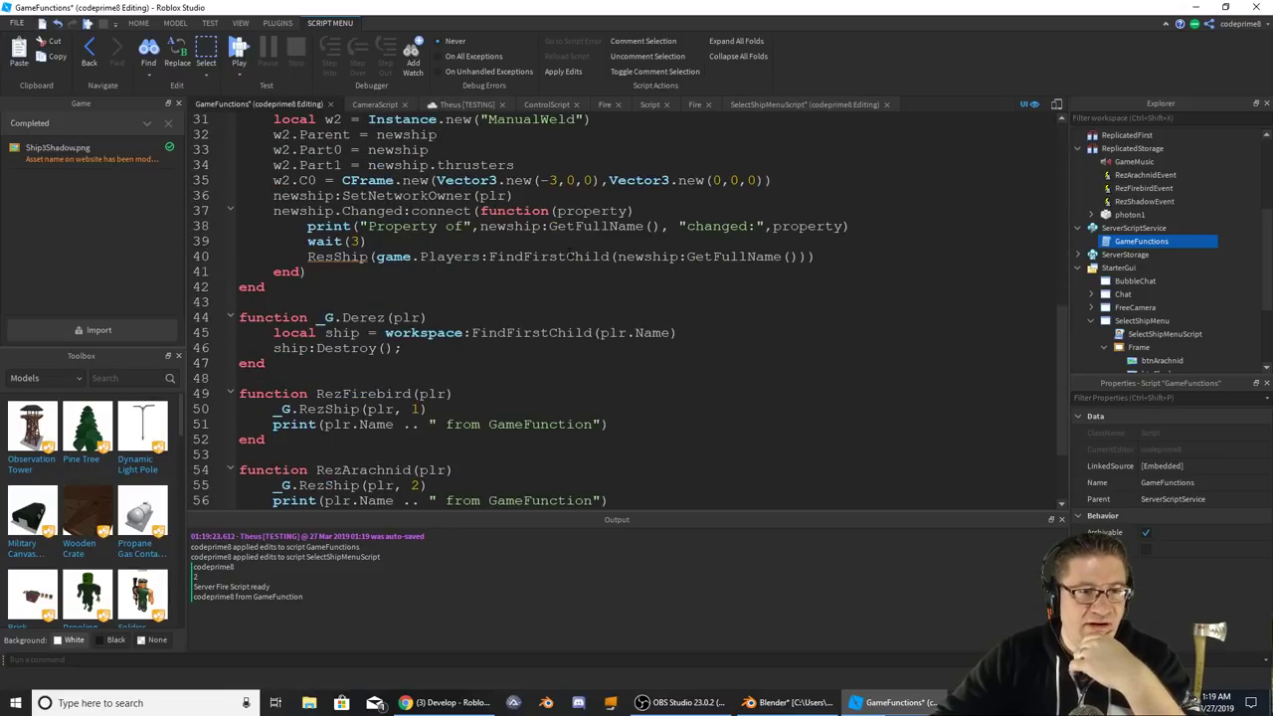
scroll(610, 249, down, 2)
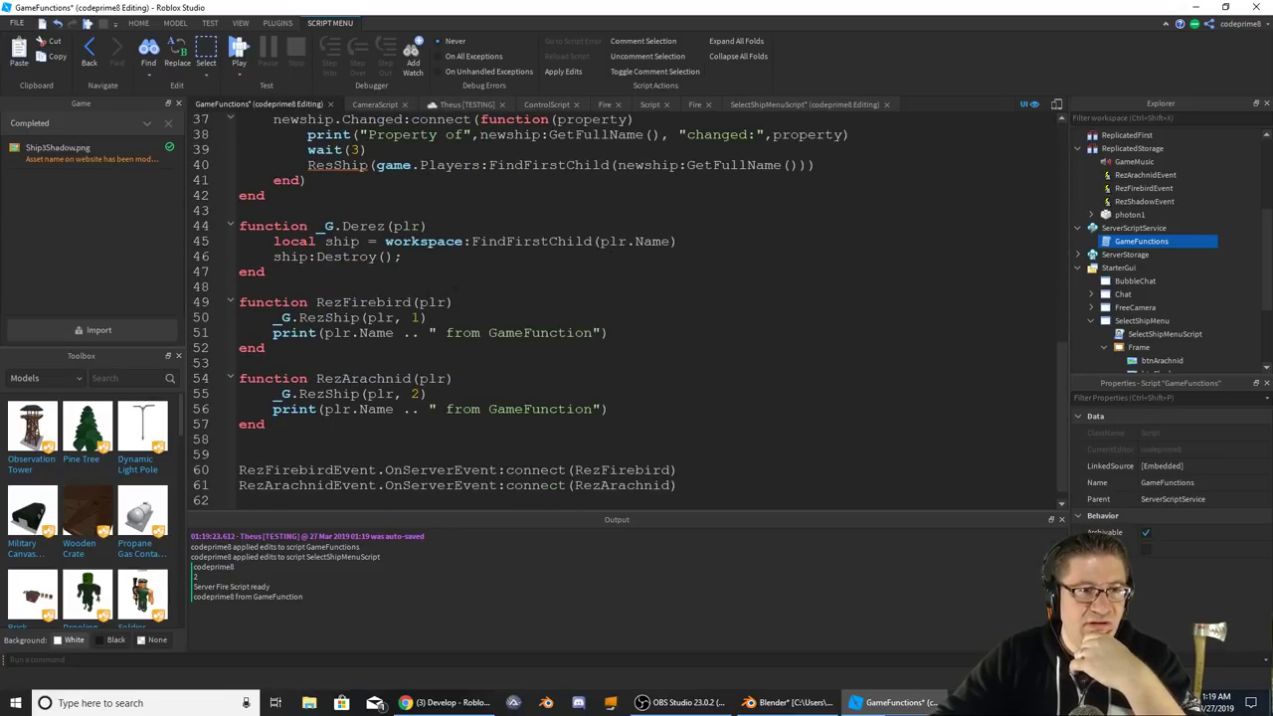
click(414, 302)
click(413, 379)
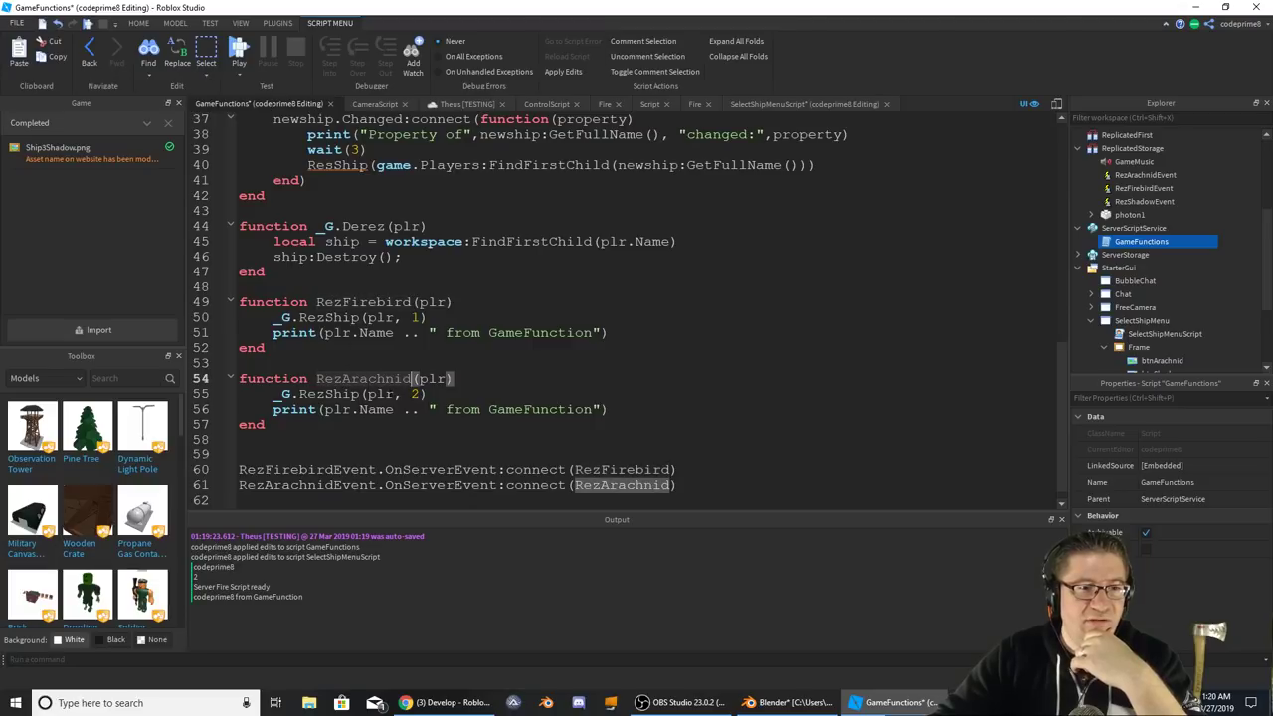
scroll(386, 426, down, 1)
- Duplicate the RezArachnid function below itself in GameFunctions, separated by a blank line
click(470, 395)
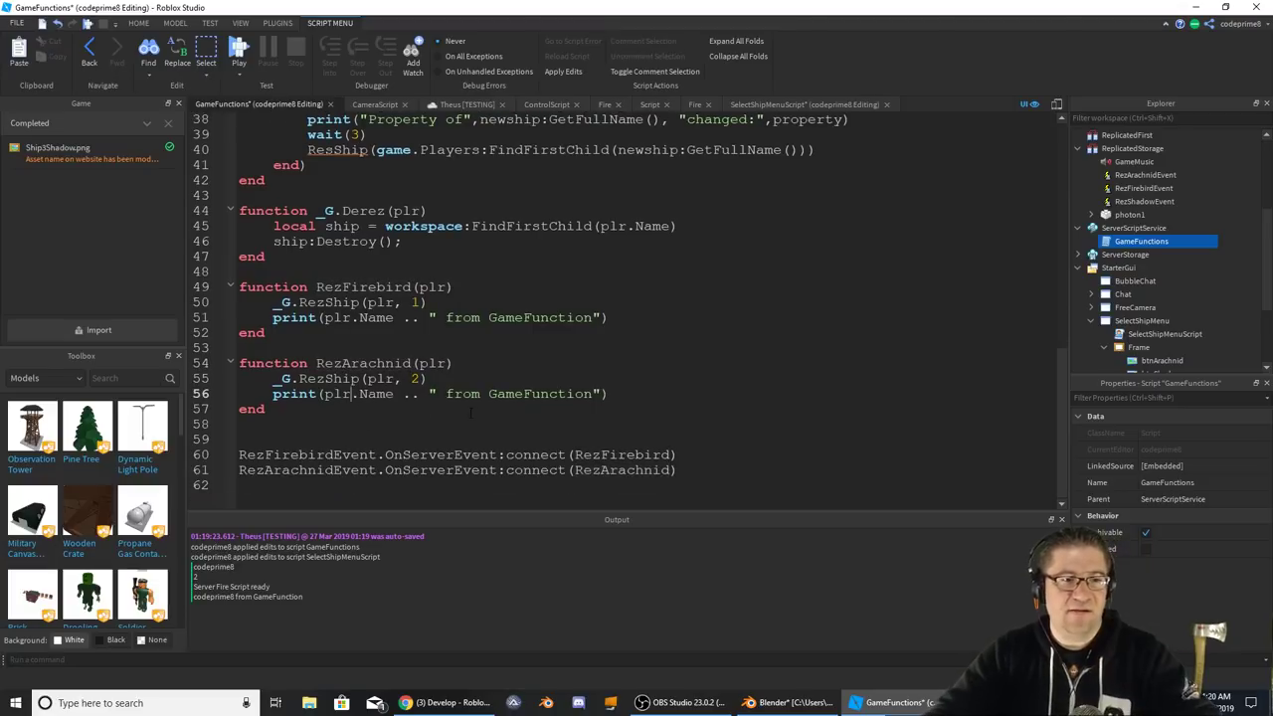
key(shift+Up)
key(shift+Up)
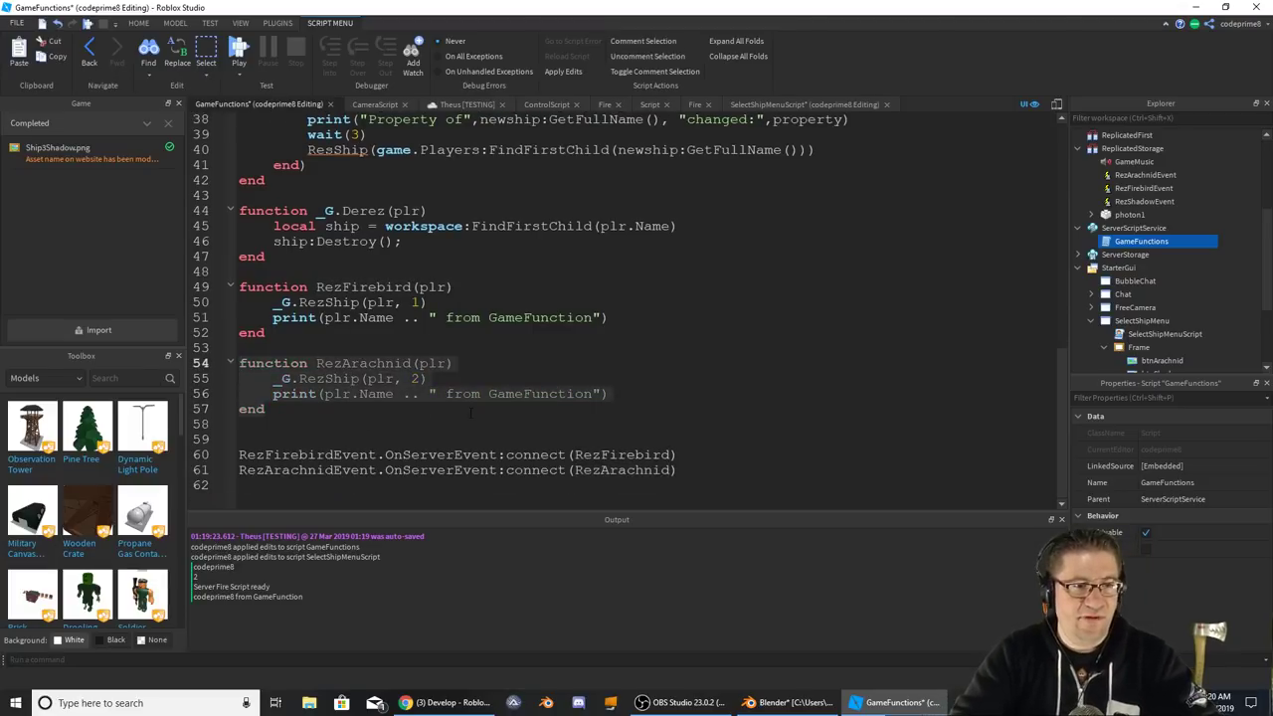
key(shift+Down)
key(shift+Down)
key(Down)
key(Return)
key(Return)
text(function RezArachnid(plr) 	_G.RezShip(plr, 2) 	print(plr.Name .. " from GameFunction") end)
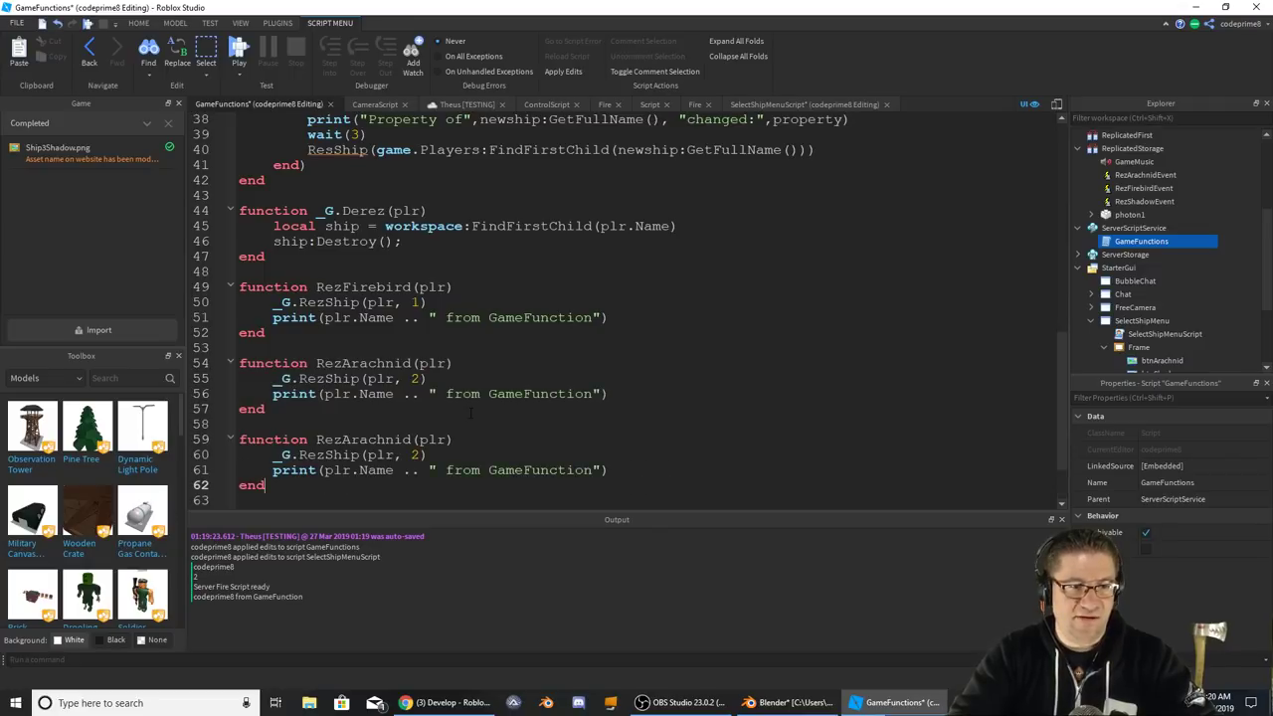
- Set the ship number passed to _G.RezShip in the duplicated function to 3
key(Up)
key(Up)
key(End)
key(Left)
key(BackSpace)
text(3)
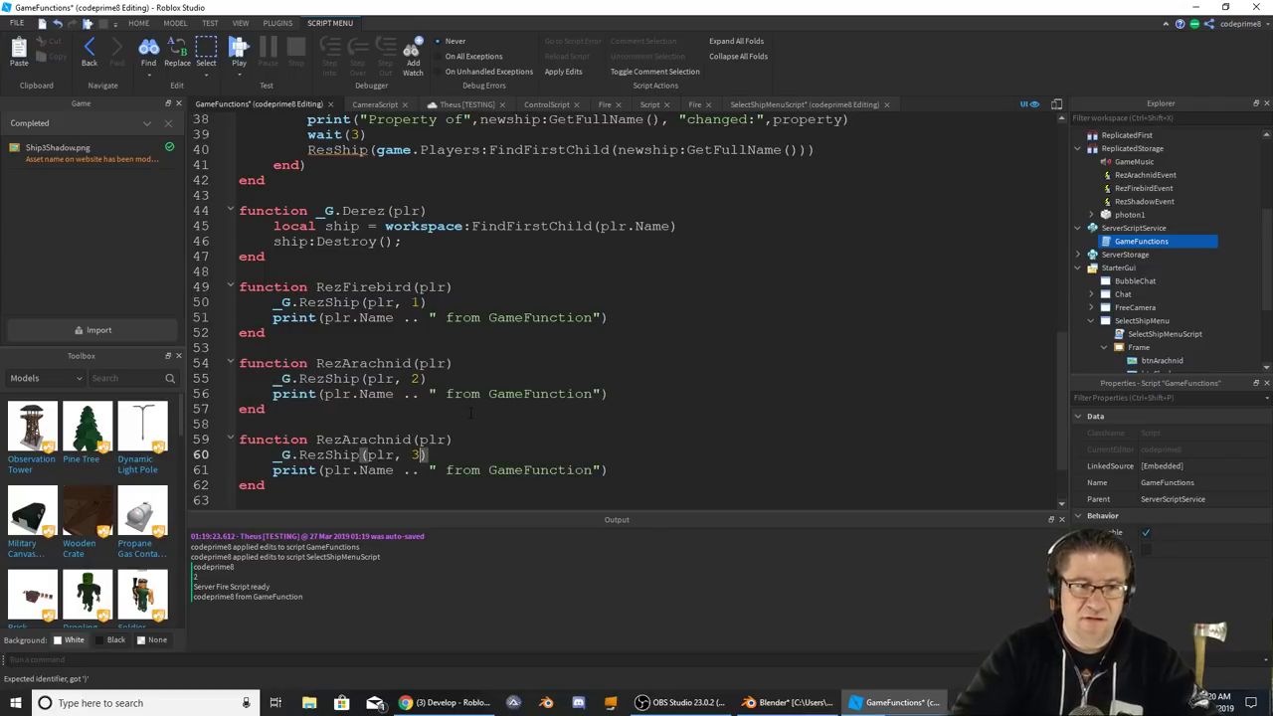
- Duplicate the RezArachnidEvent.OnServerEvent connection on the line below it at the end of GameFunctions
click(612, 395)
scroll(614, 405, down, 2)
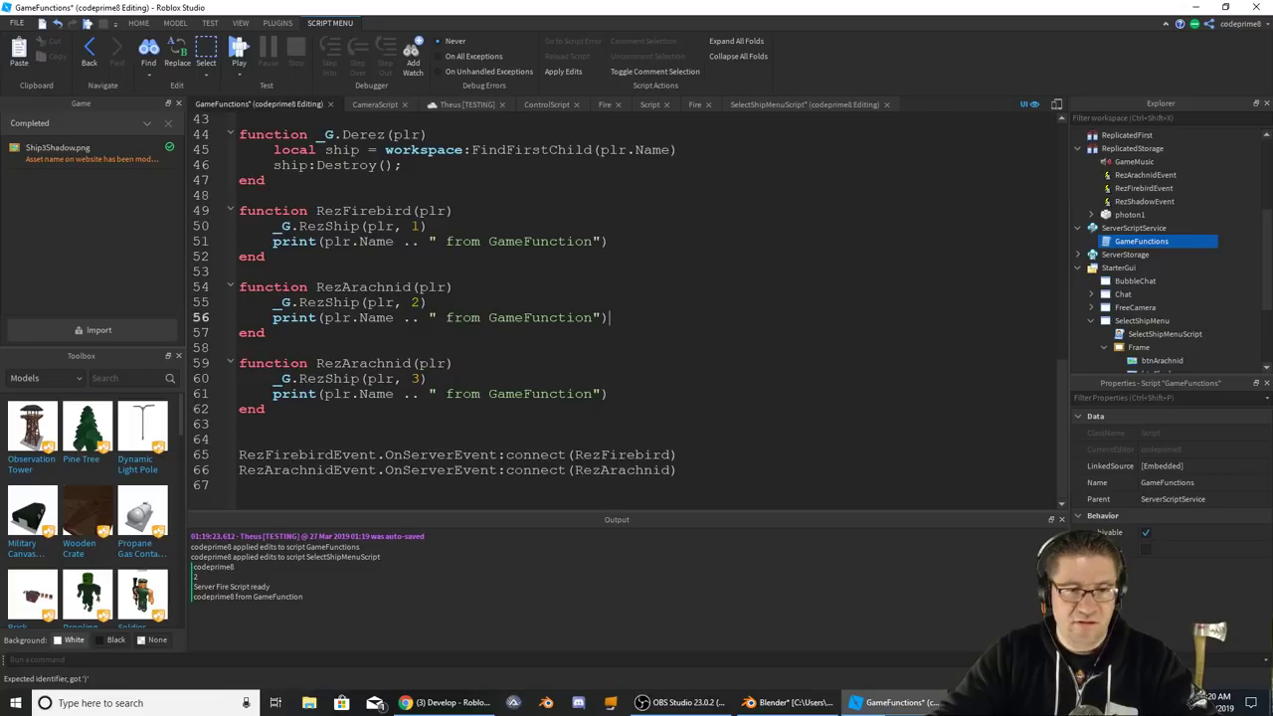
click(713, 468)
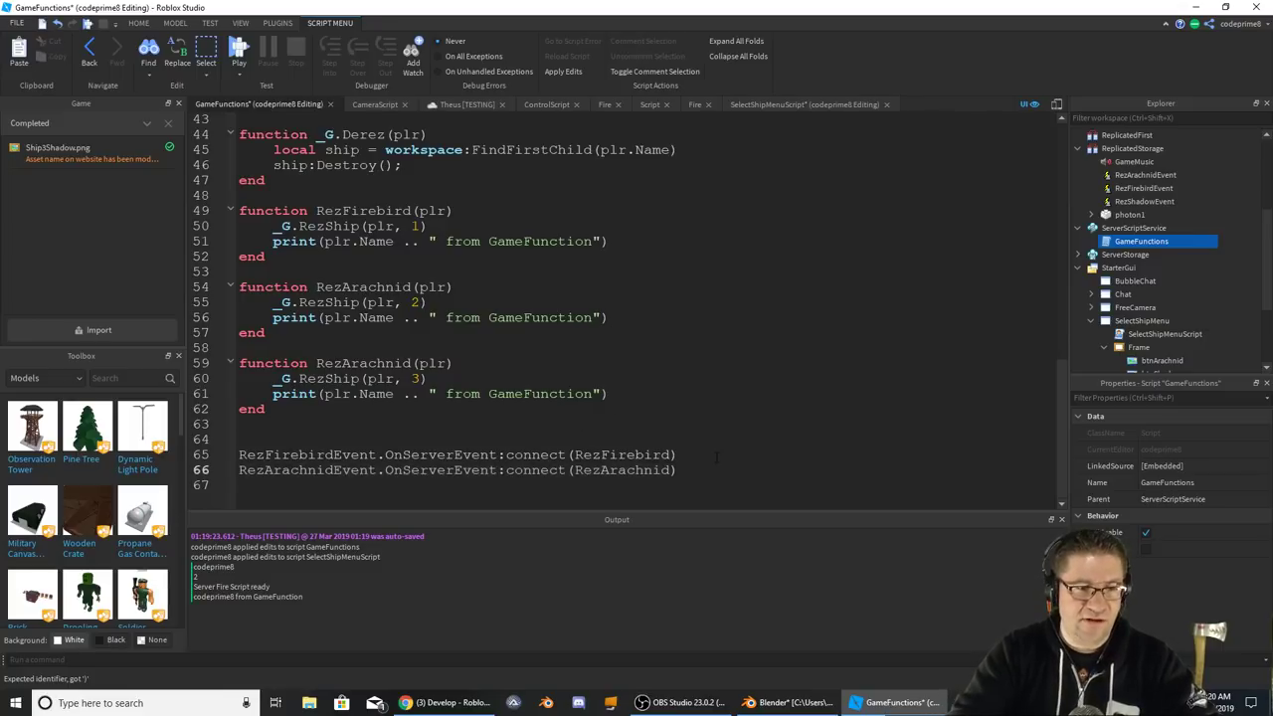
key(Return)
text(RezArachnidEvent.OnServerEvent:connect(RezArachnid))
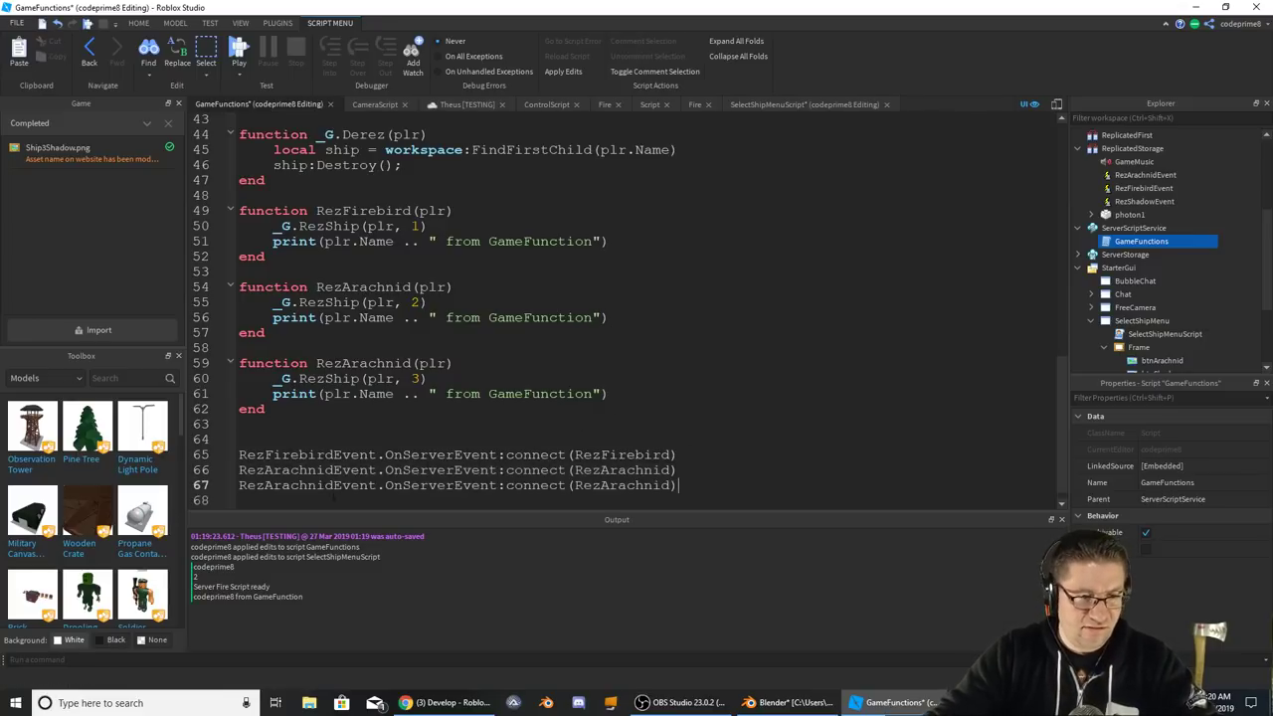
- Change the event name in the duplicated connection line to RezShadowEvent
key(BackSpace)
key(BackSpace)
key(BackSpace)
key(BackSpace)
key(BackSpace)
key(BackSpace)
key(BackSpace)
key(BackSpace)
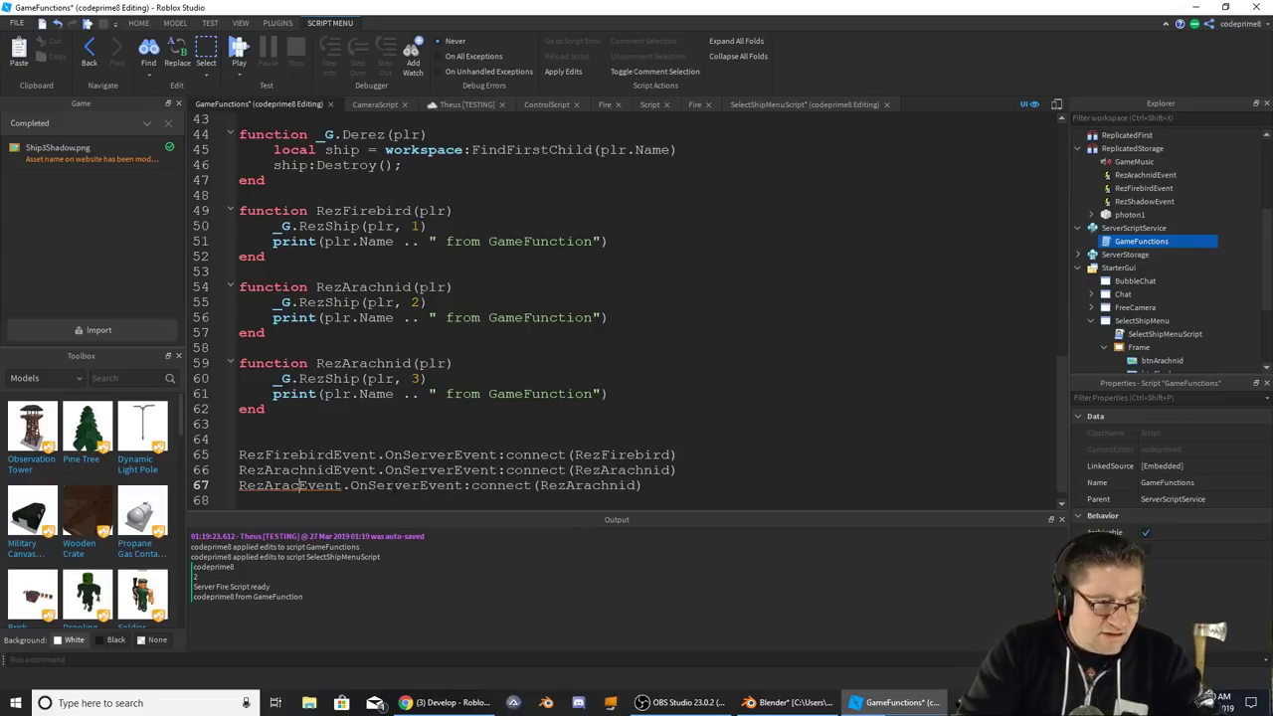
text(Shadow)
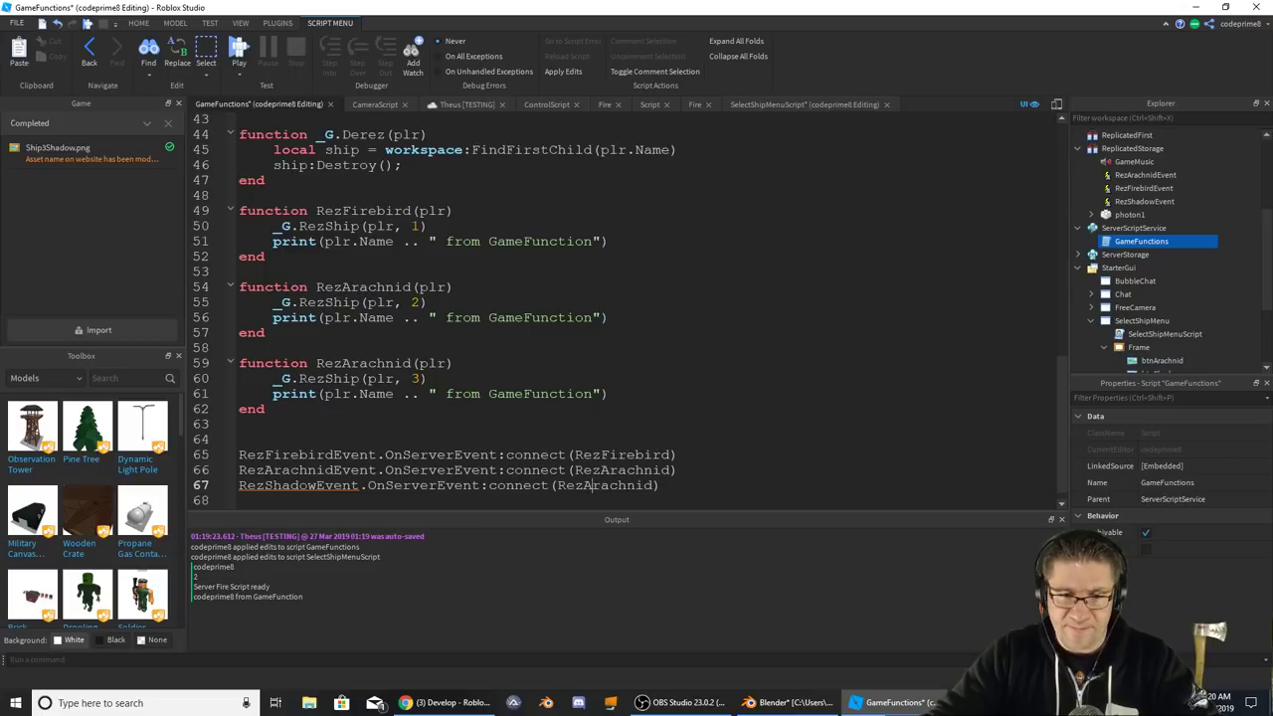
- Make the RezShadowEvent connection call the RezShadow function
key(shift+Left)
key(shift+Left)
key(shift+Left)
key(shift+Left)
key(shift+Left)
key(shift+Left)
key(shift+Left)
key(shift+Left)
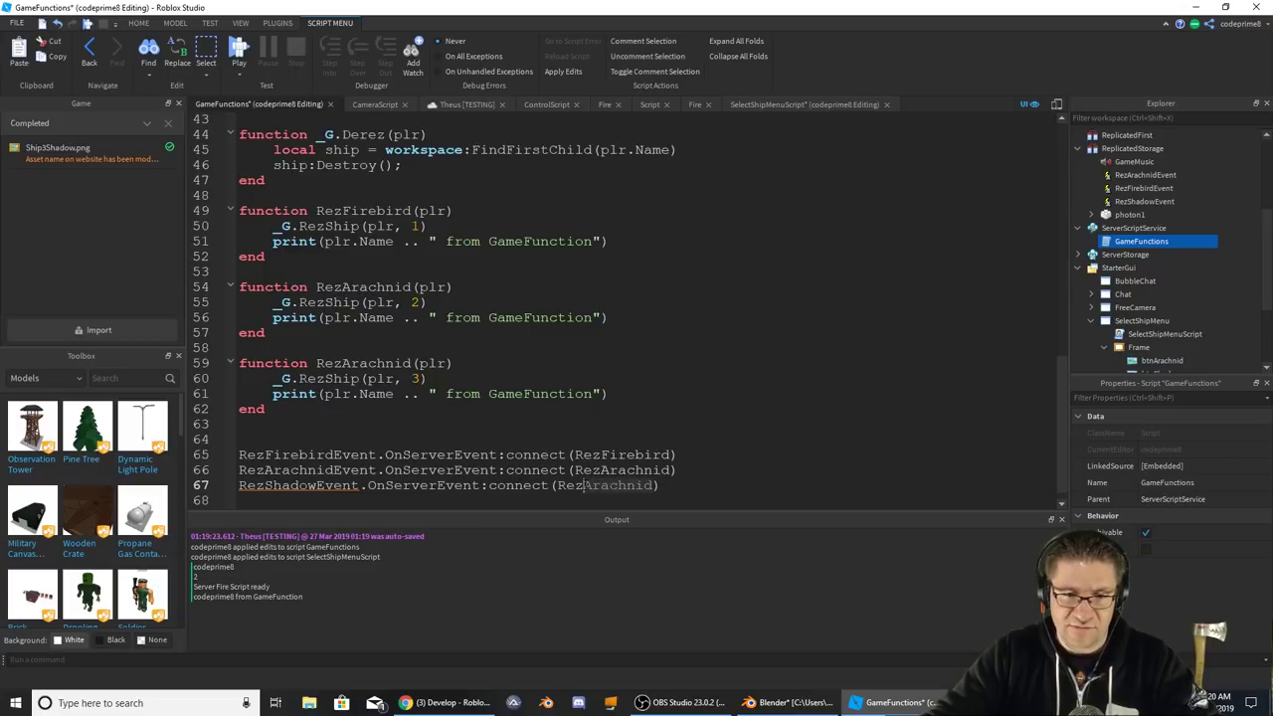
text(Shadow)
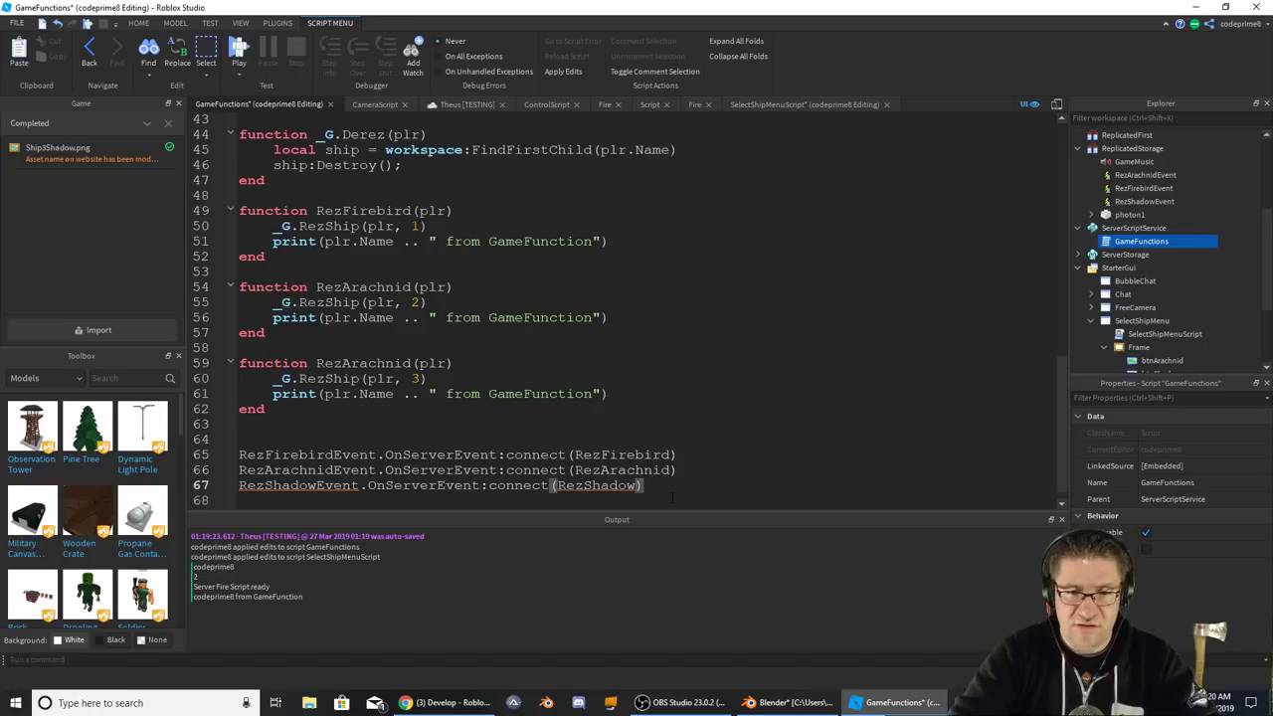
- Playtest the game, launch the third ship from the selection menu and fly it around, and try the second ship
key(F5)
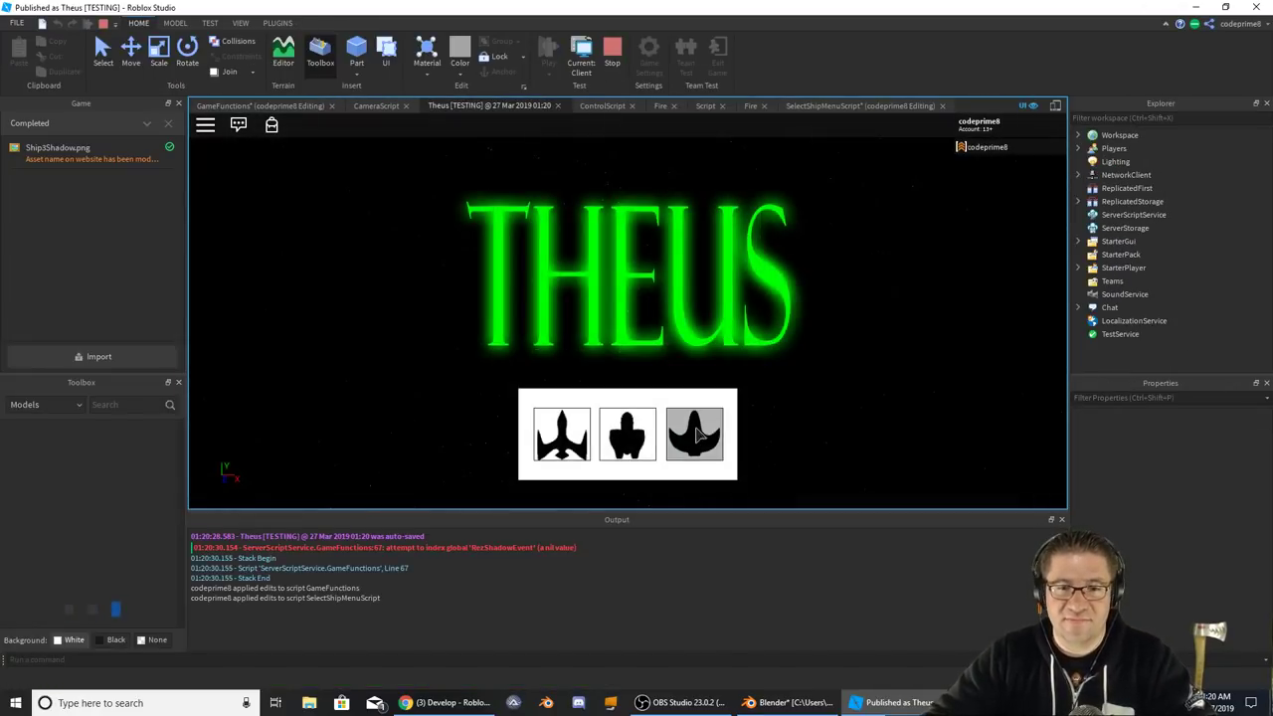
click(699, 435)
key(w)
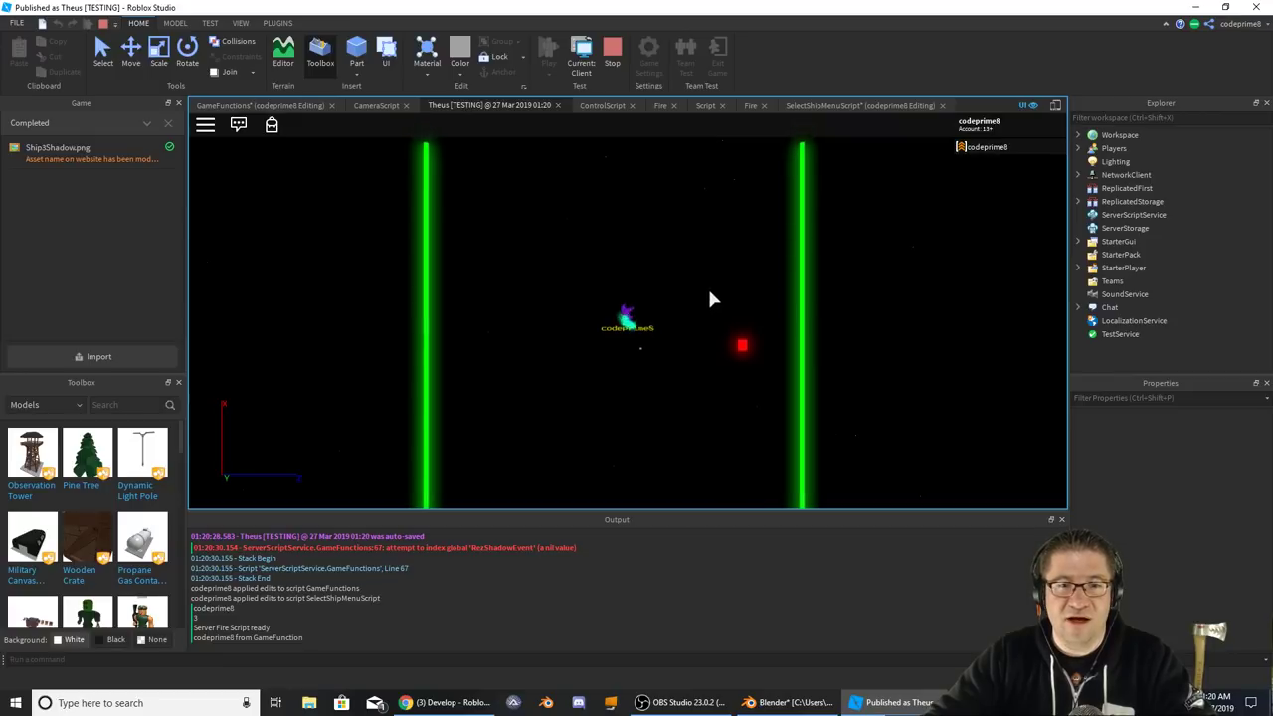
key(a)
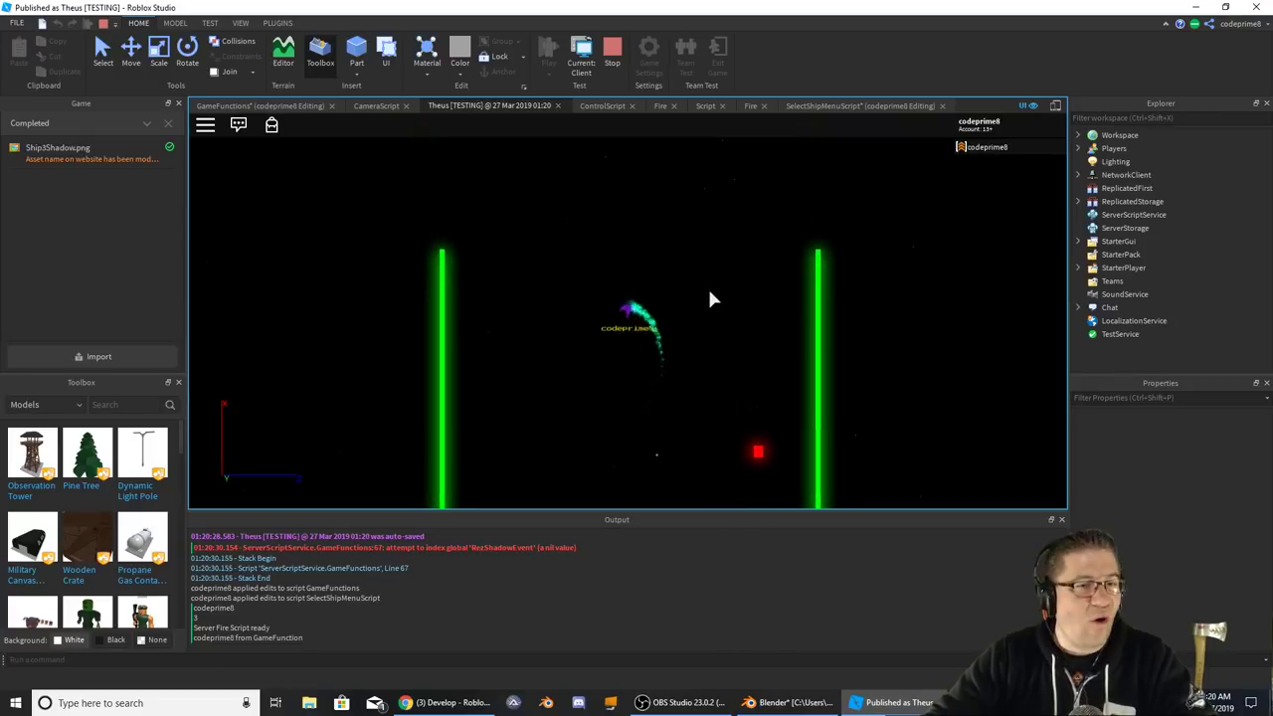
key(s)
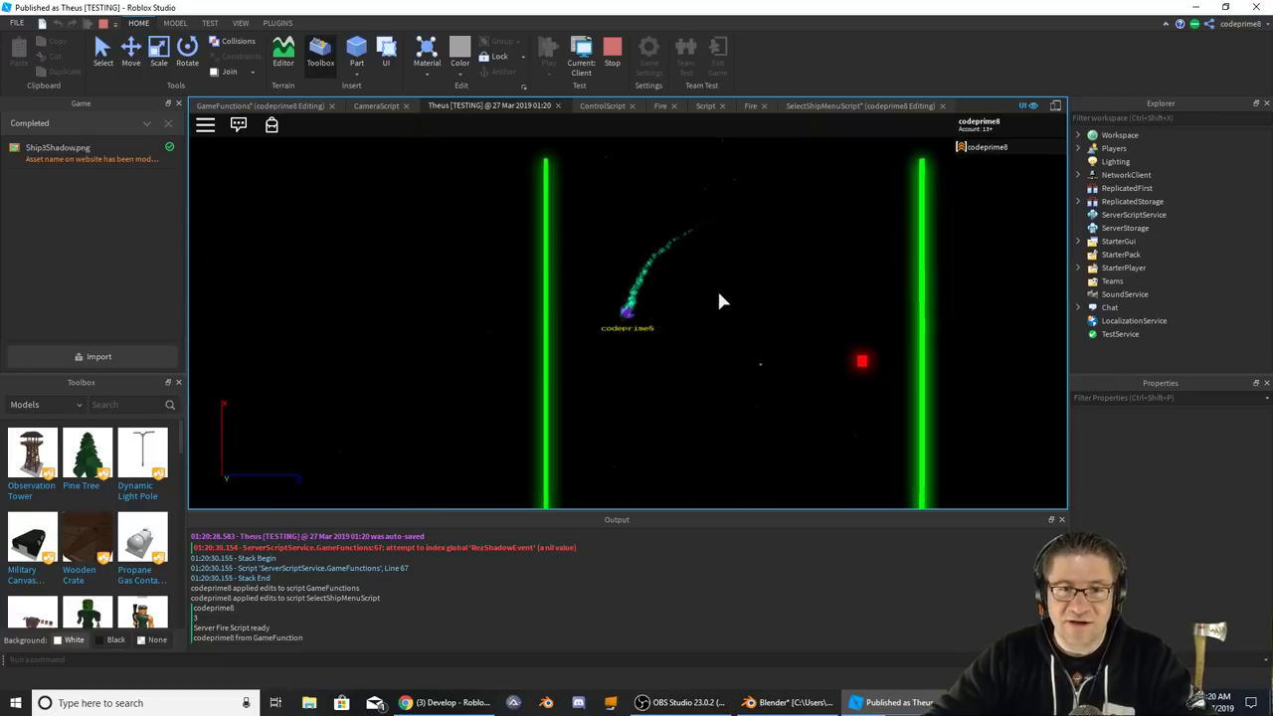
key(d)
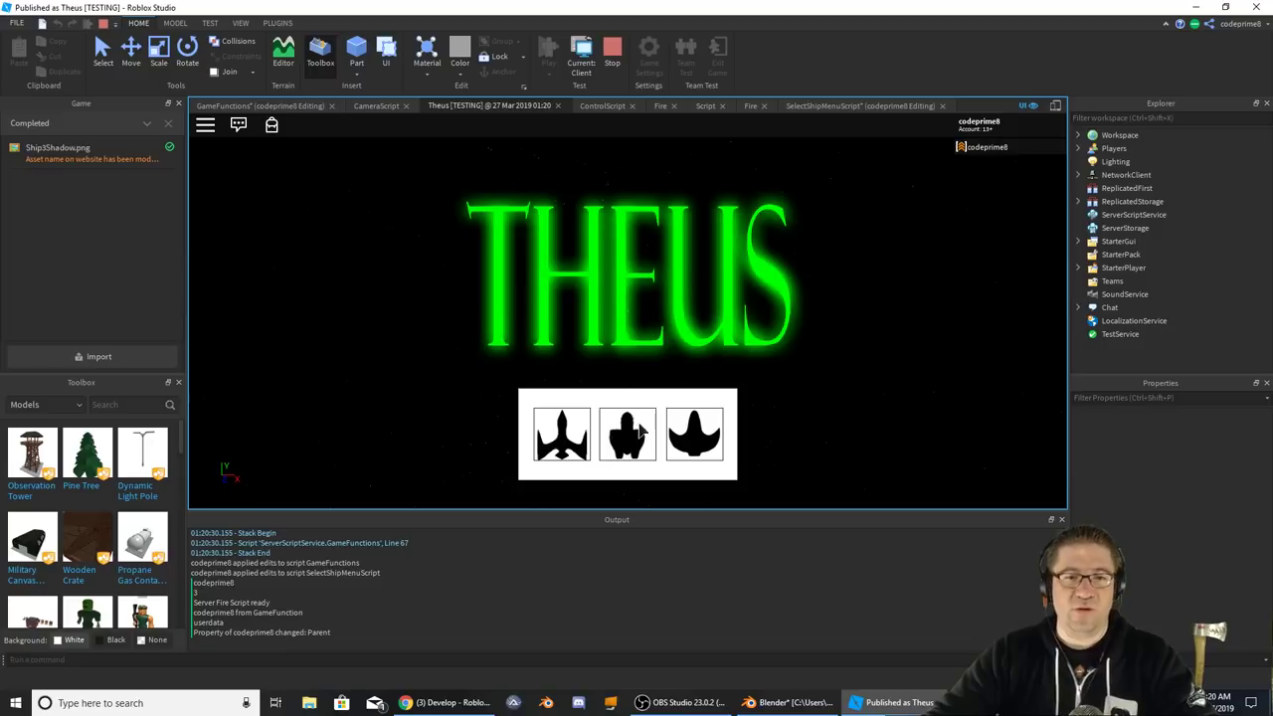
click(630, 438)
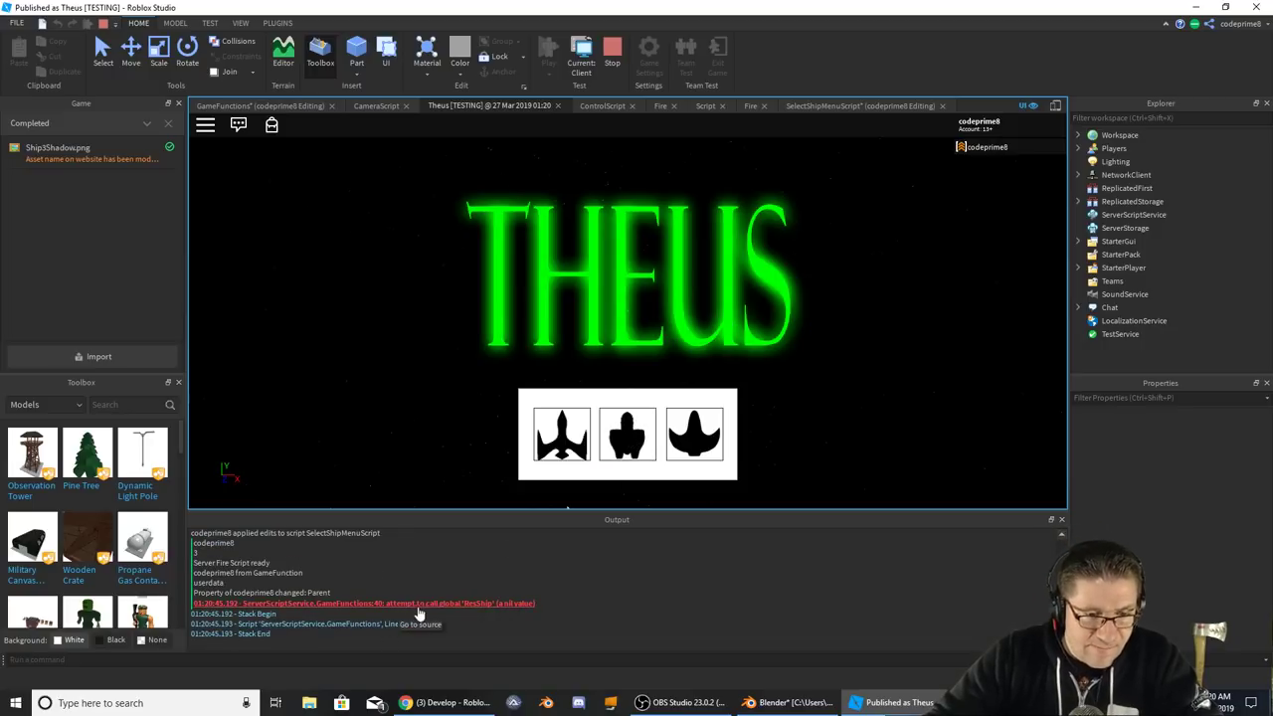
- Open the source of the ResShip error, examine the shipselect branches in GameFunctions, and stop the playtest
click(490, 604)
click(562, 425)
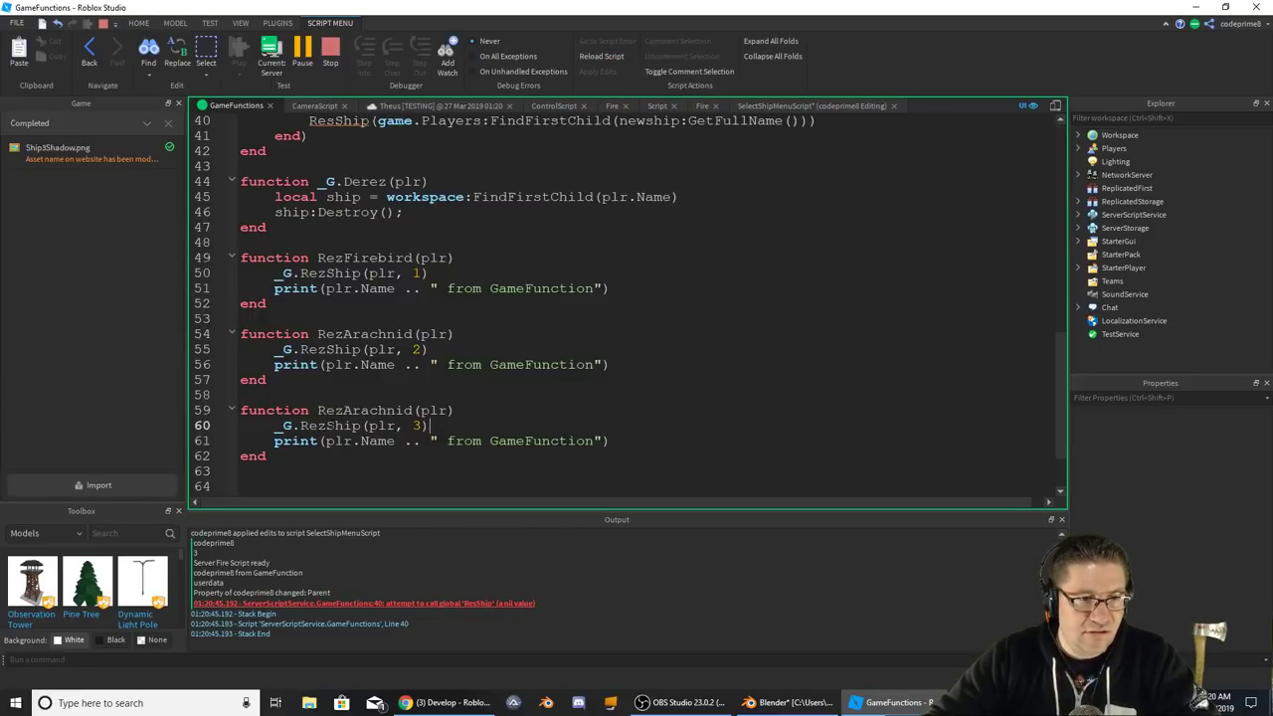
scroll(404, 426, up, 9)
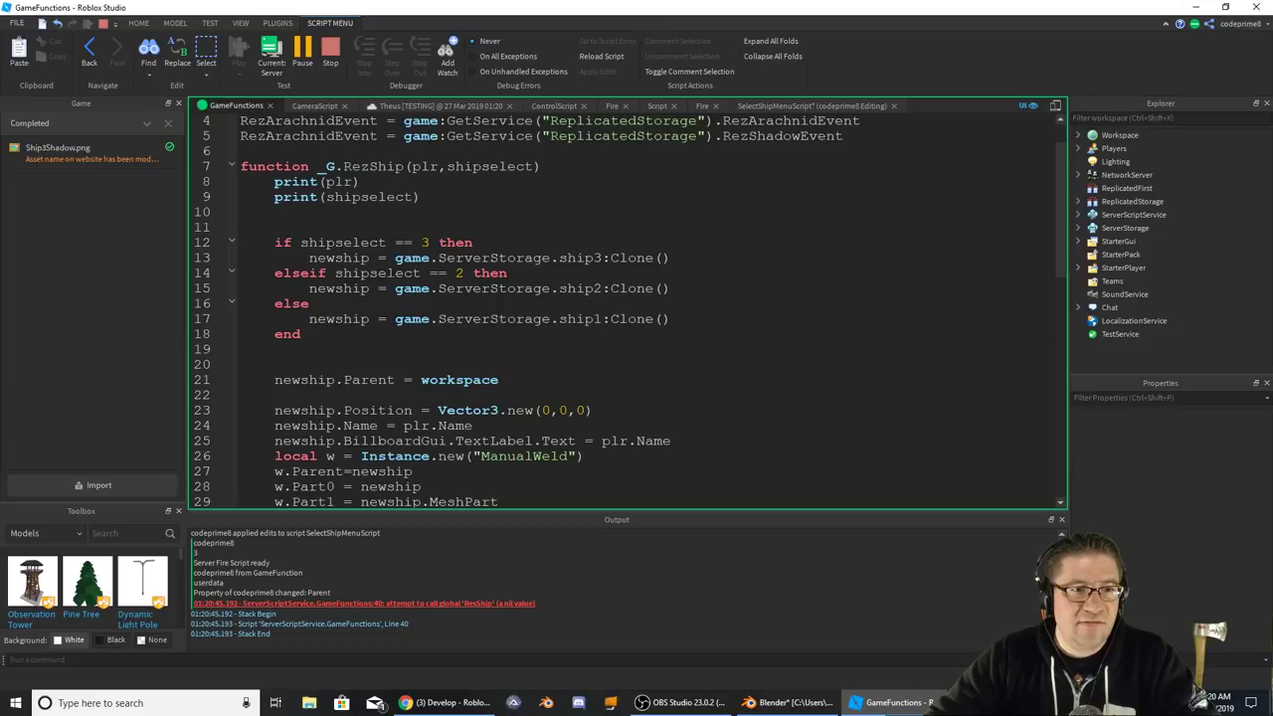
double_click(363, 274)
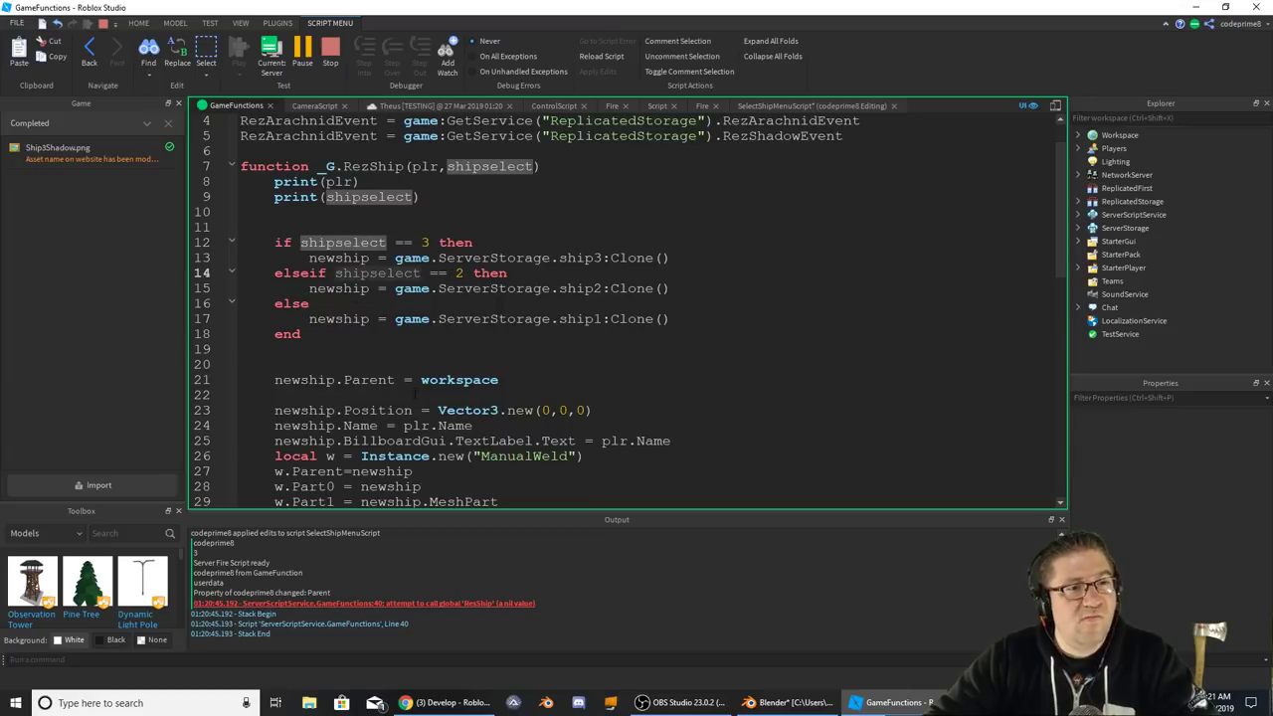
click(332, 55)
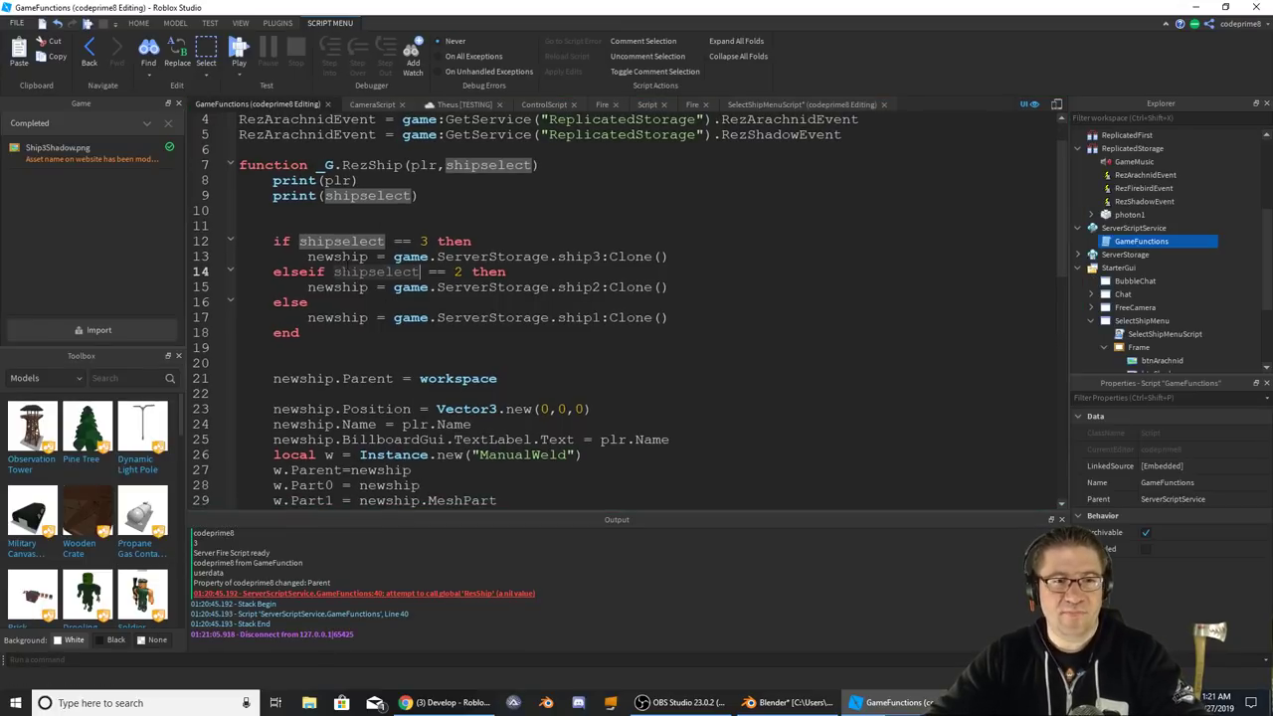
- Run the playtest again and trace the RezShadowEvent error to its line in GameFunctions
key(F5)
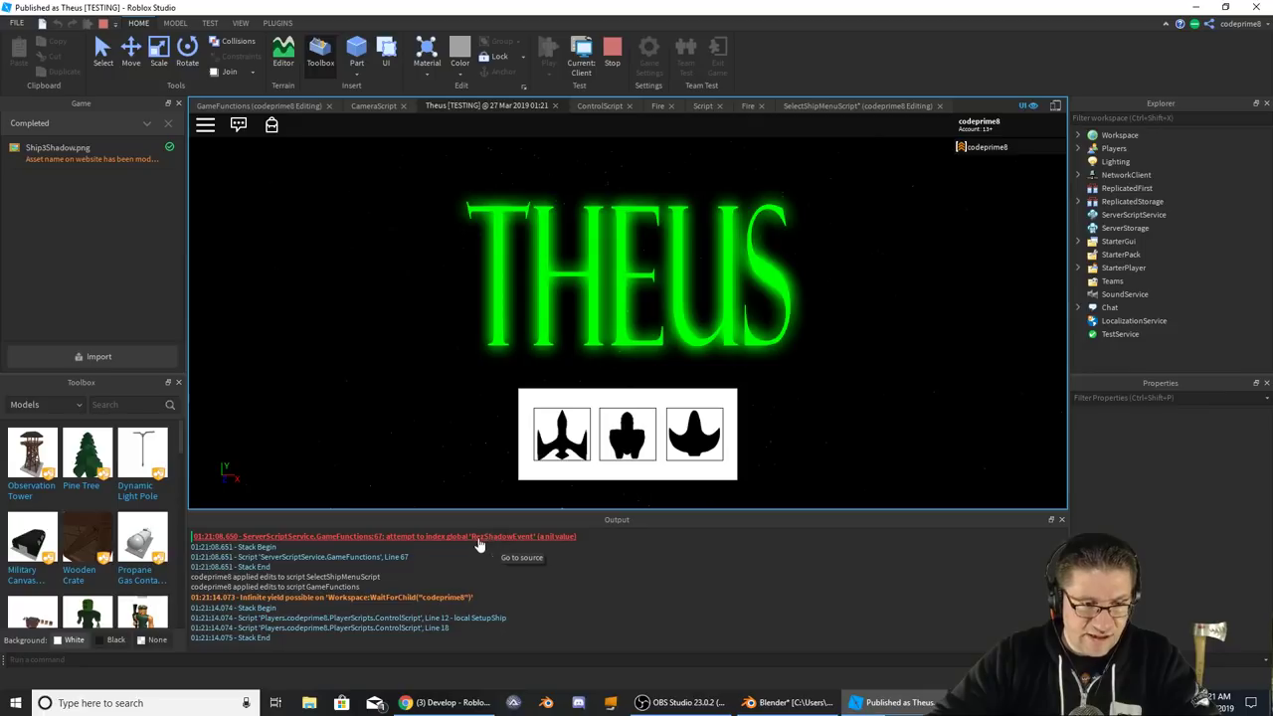
click(307, 537)
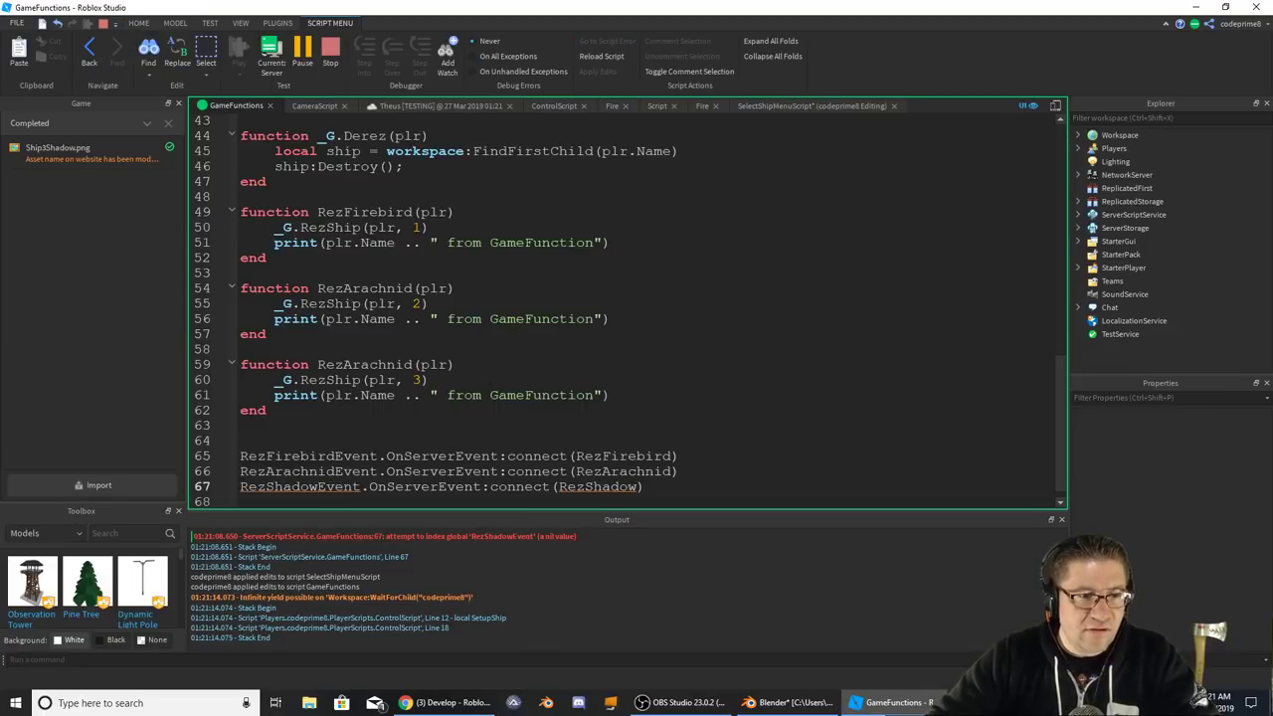
double_click(287, 487)
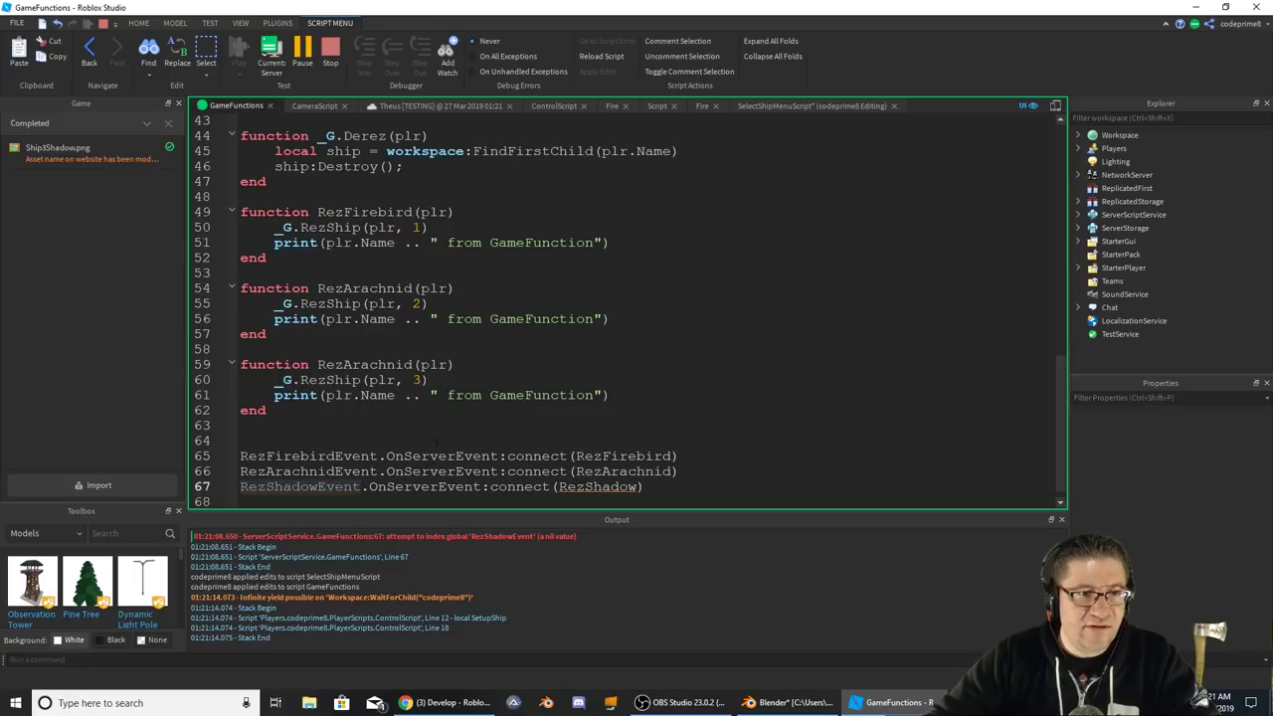
- Try renaming the second RezArachnid function to RezShadow in the running playtest's copy of GameFunctions
click(412, 365)
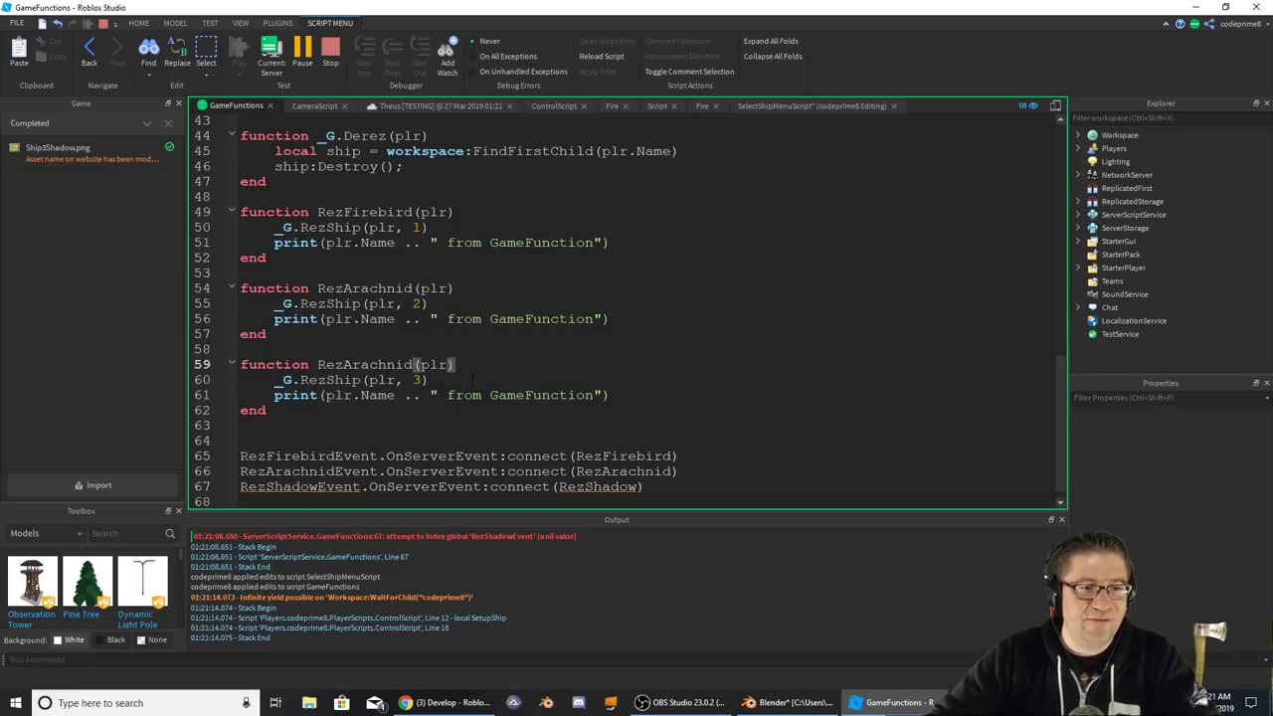
key(BackSpace)
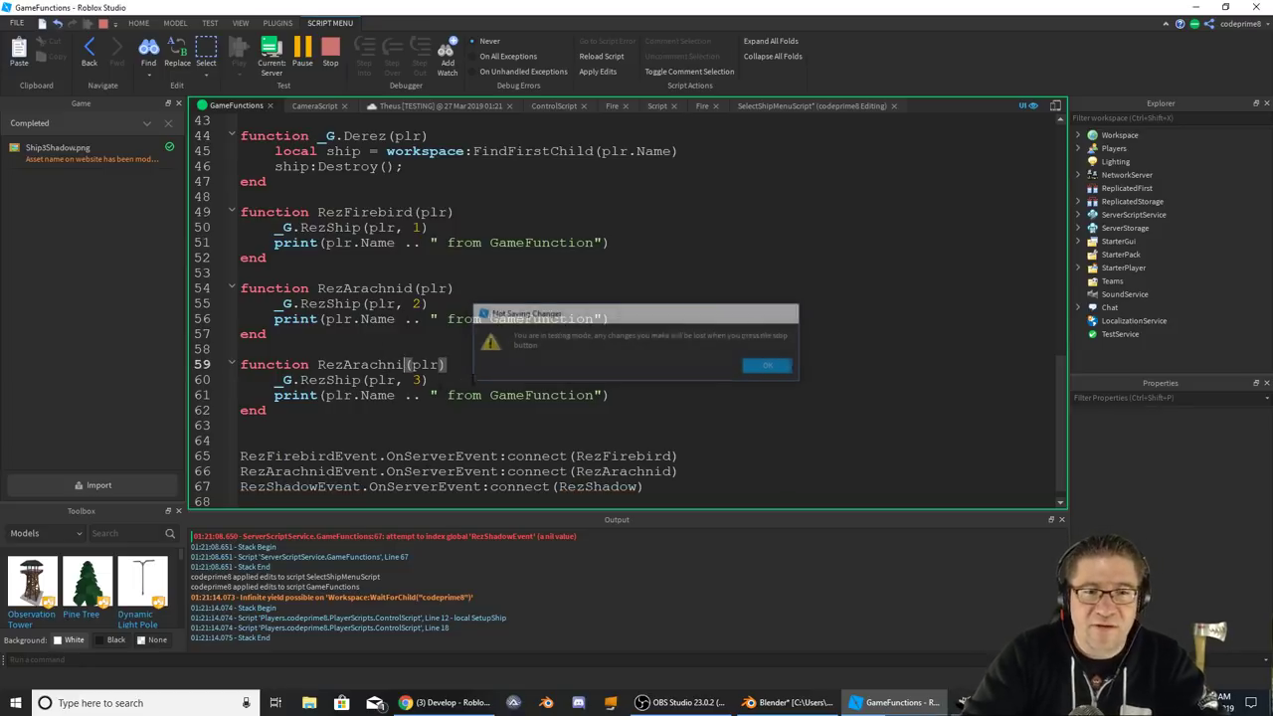
key(BackSpace)
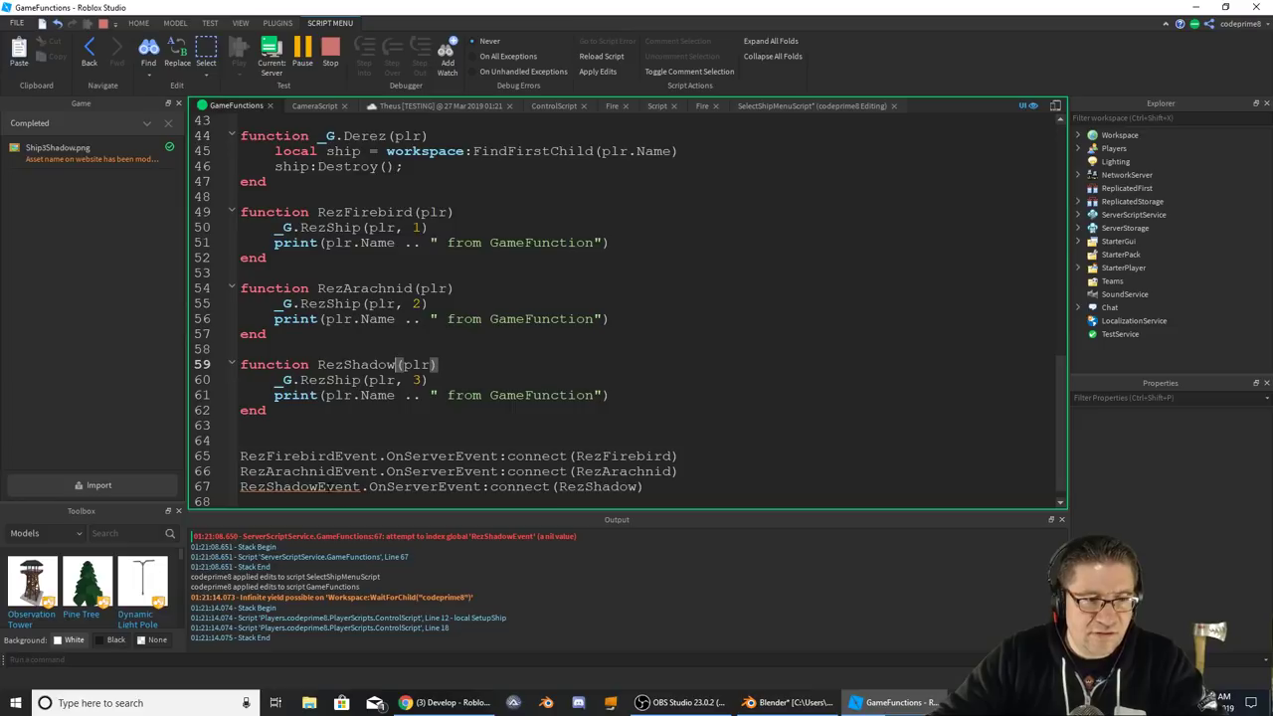
- Try renaming the line 5 event variable to RezShadowEvent in the playtest's script copy, and stop the playtest
double_click(294, 487)
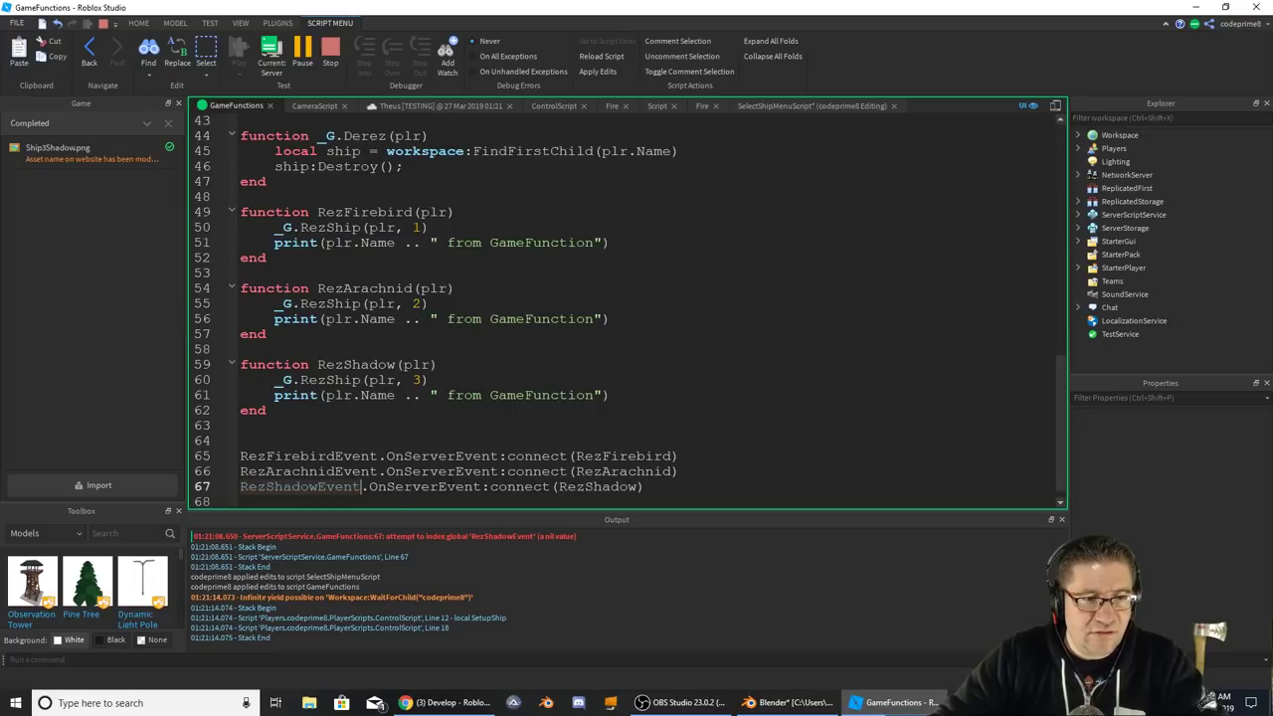
scroll(626, 308, up, 14)
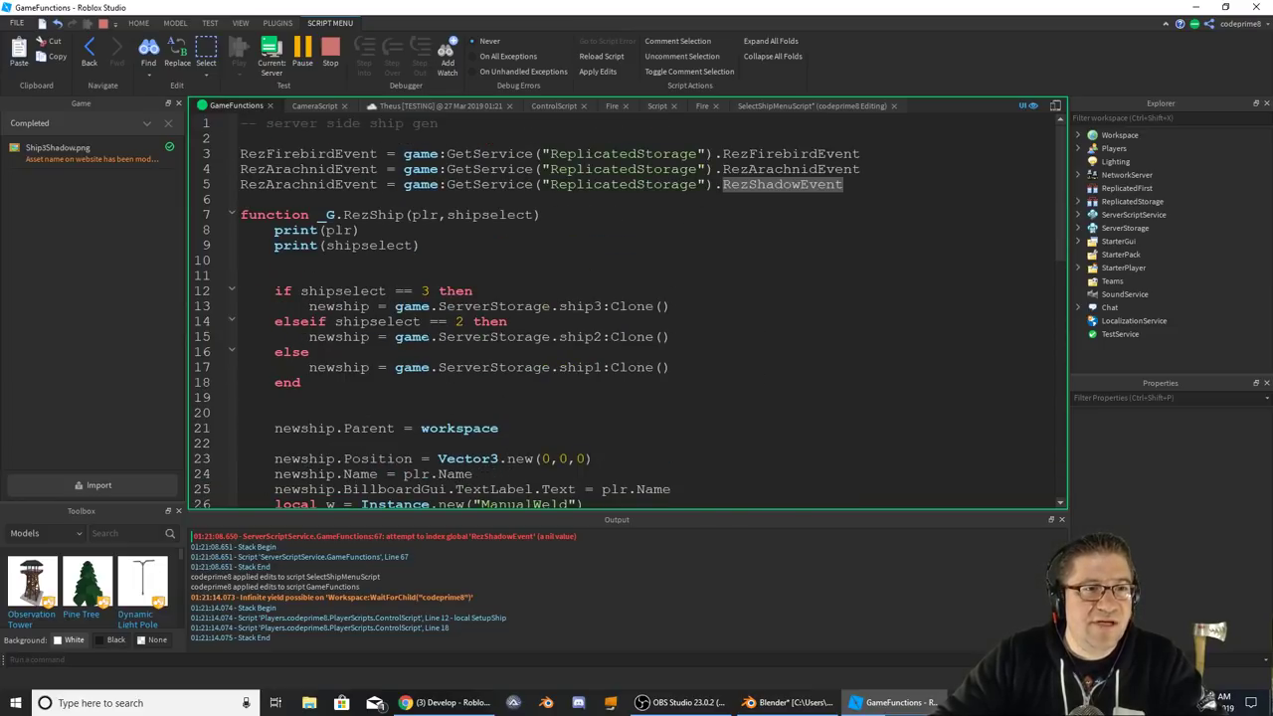
click(335, 185)
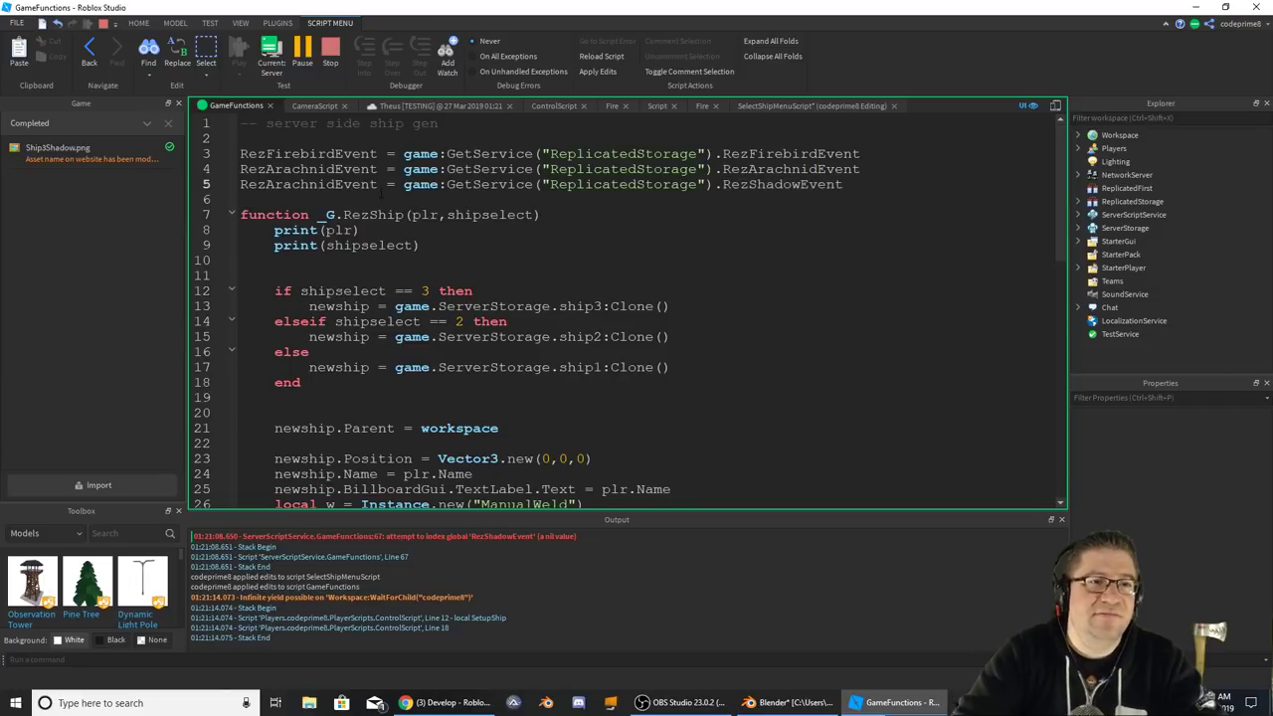
key(BackSpace)
key(BackSpace)
key(BackSpace)
key(BackSpace)
key(BackSpace)
key(BackSpace)
key(BackSpace)
key(BackSpace)
text(S)
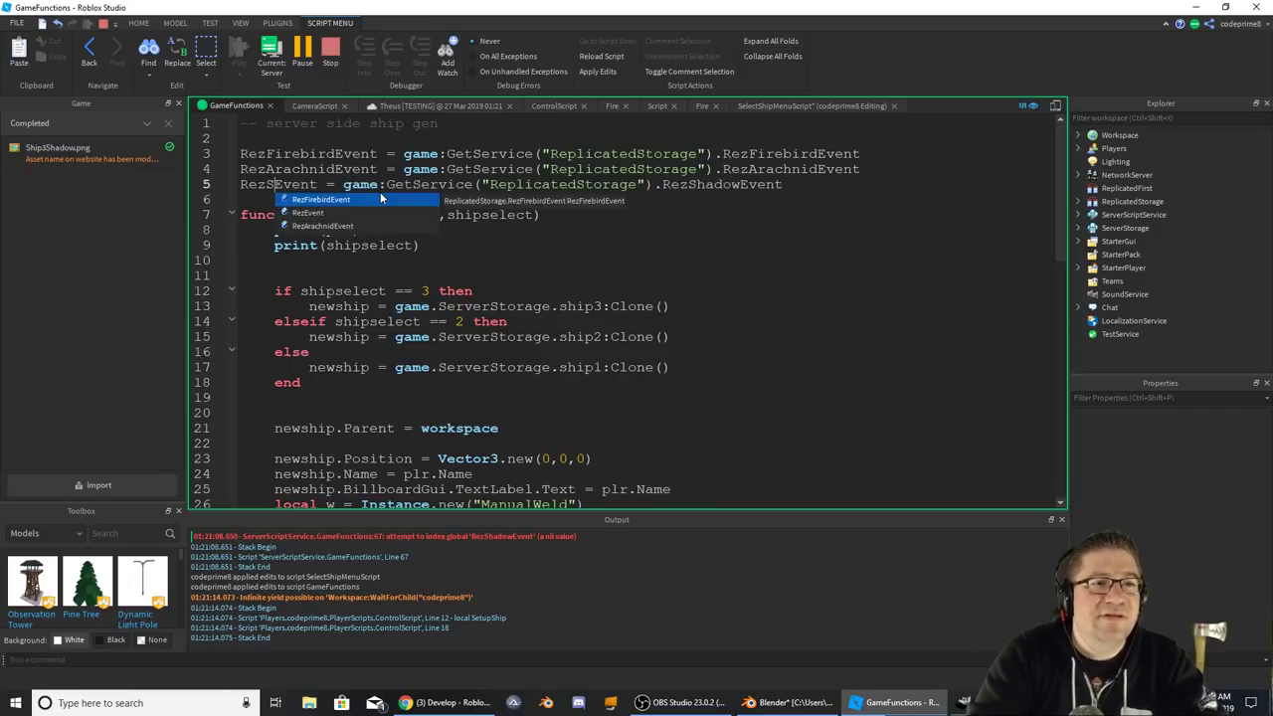
text(hadow)
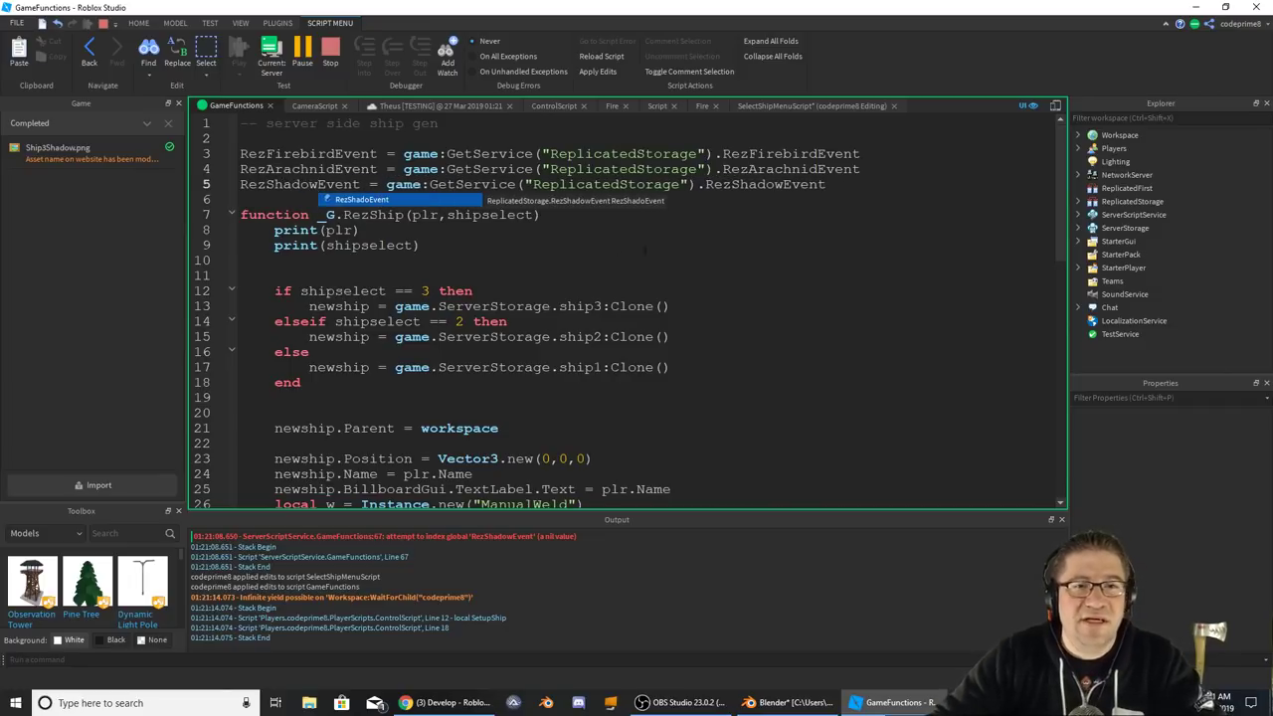
click(644, 249)
scroll(629, 267, down, 14)
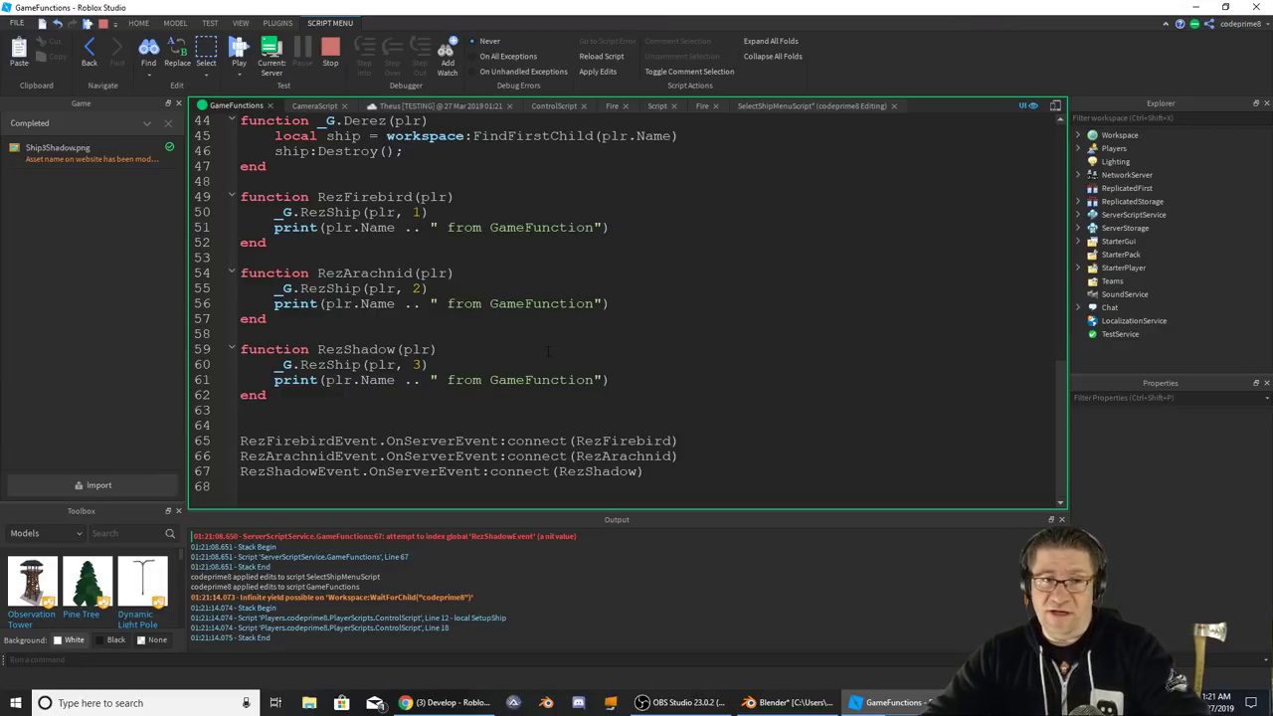
click(332, 60)
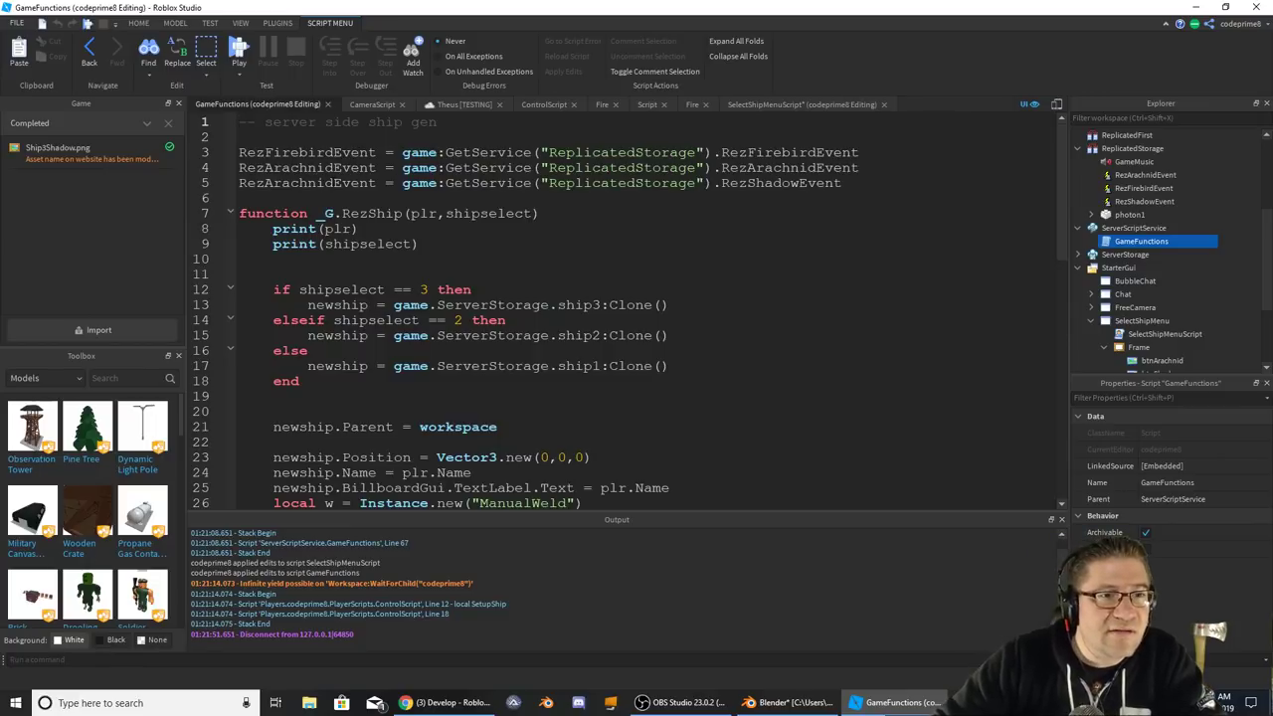
- Rename the event variable on line 5 of the editable GameFunctions script to RezShadowEvent
key(BackSpace)
key(BackSpace)
key(BackSpace)
key(BackSpace)
key(BackSpace)
key(BackSpace)
key(BackSpace)
key(BackSpace)
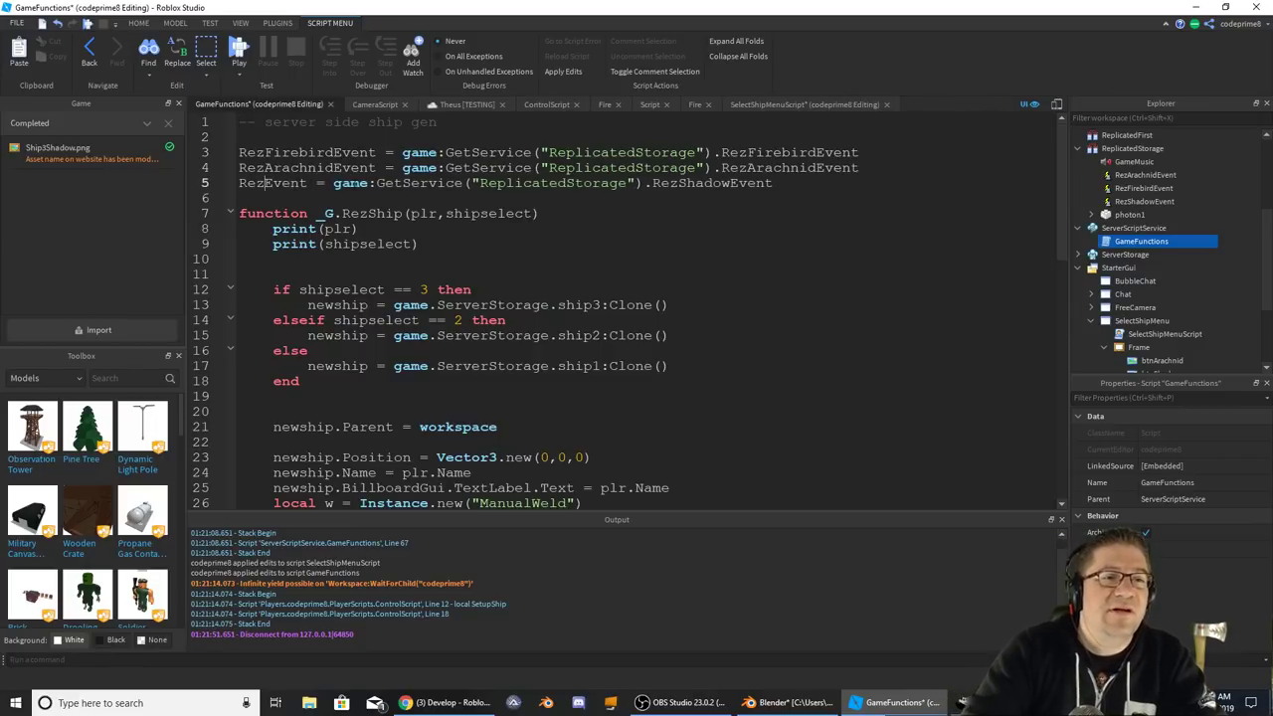
text(Shadow)
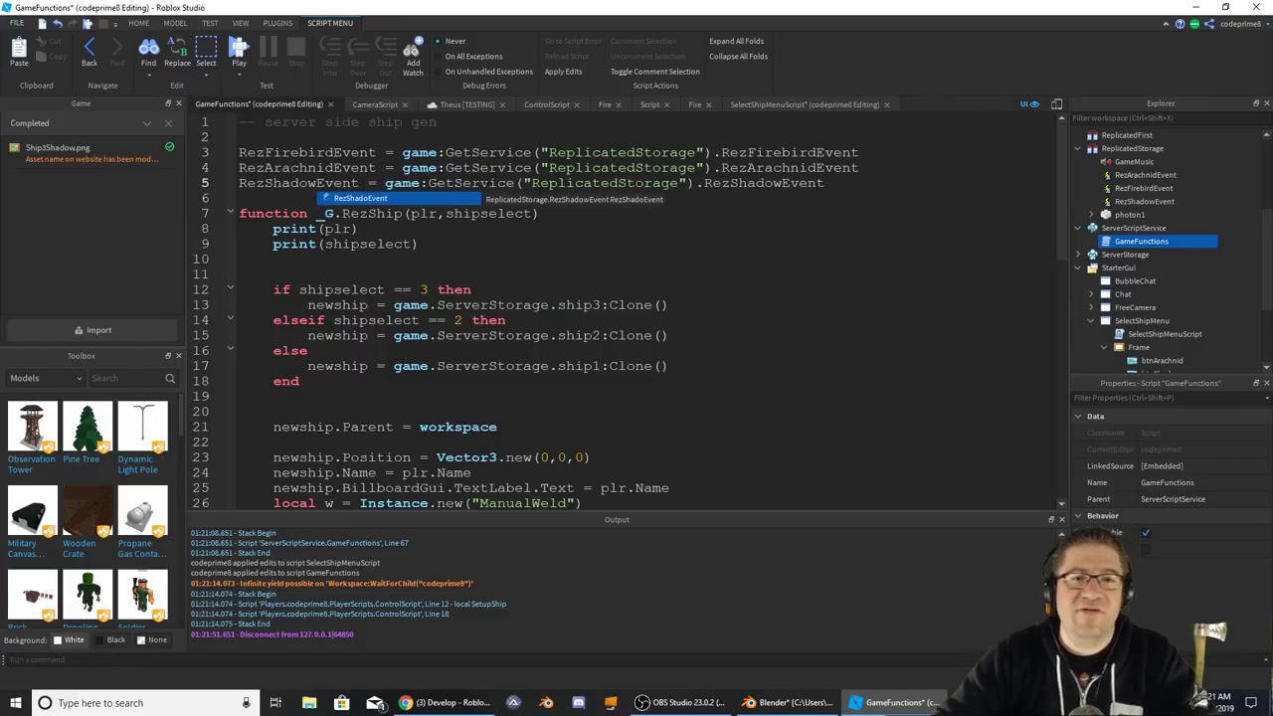
click(540, 213)
- Rename the duplicated function that spawns ship 3 to RezShadow, and check the event name in its connection line
scroll(624, 249, down, 14)
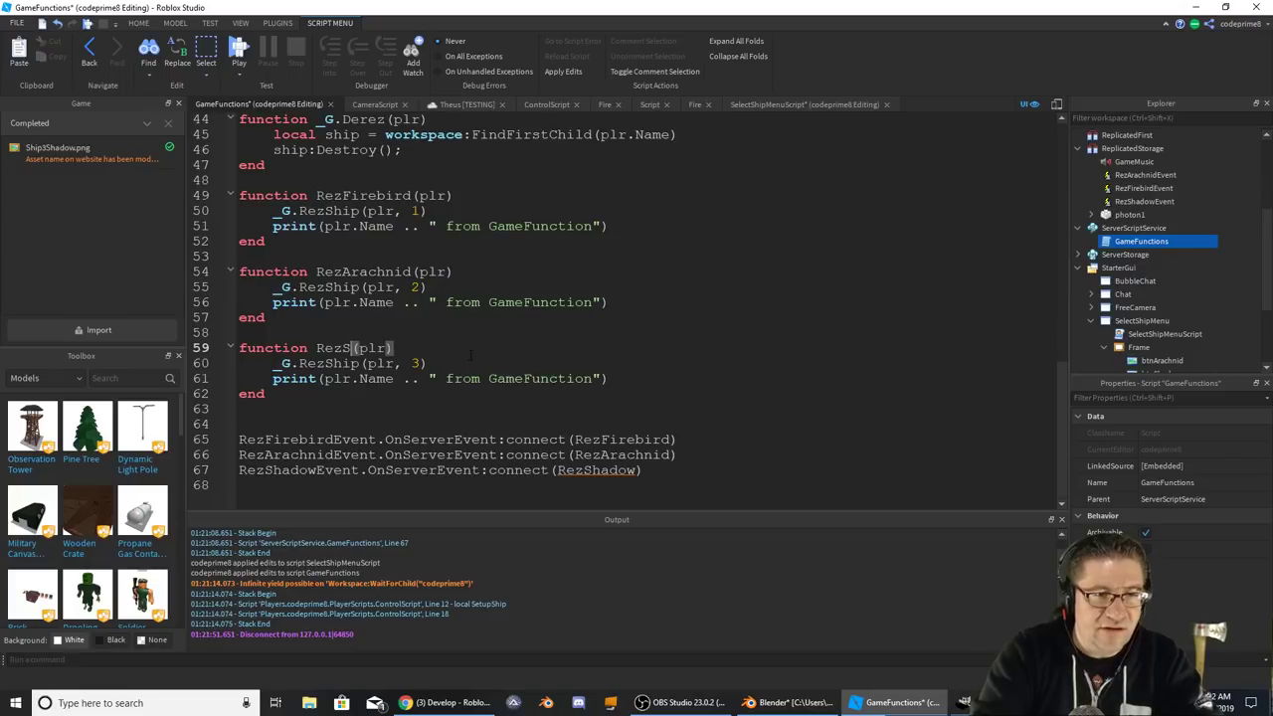
text(hadow)
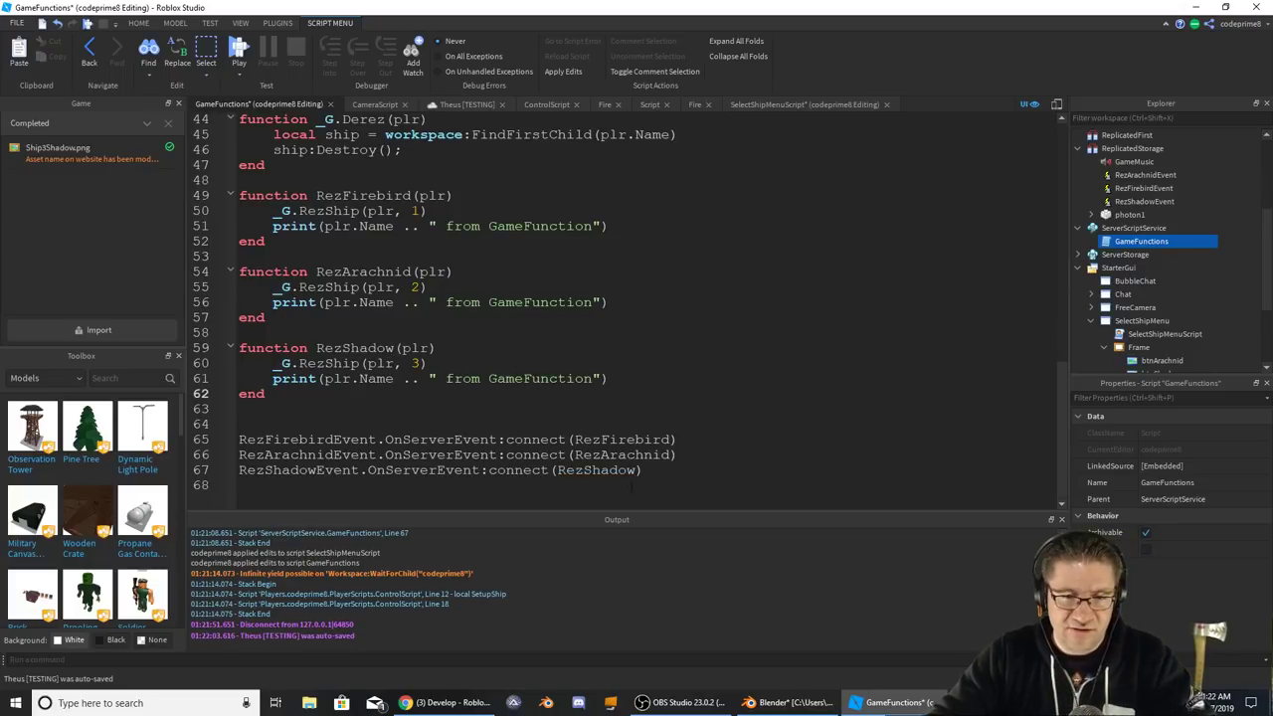
double_click(298, 469)
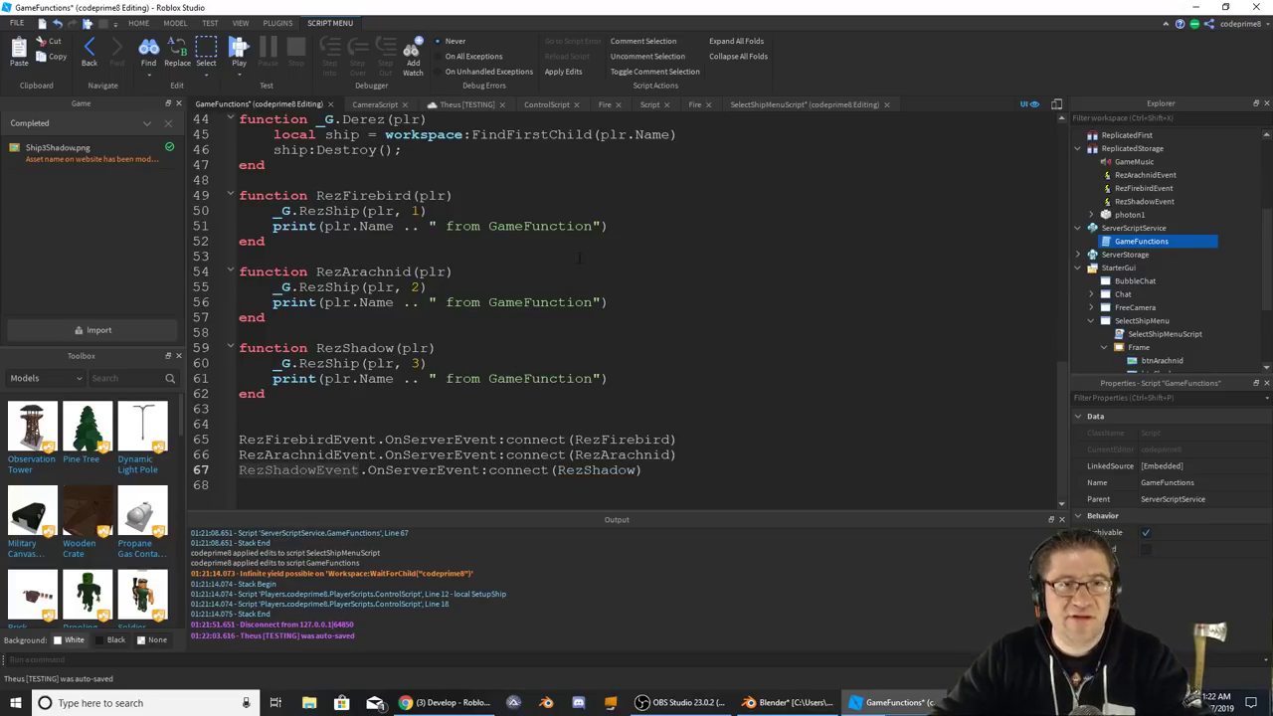
- Start a playtest, launch the second ship from the selection menu and fly it around
key(F5)
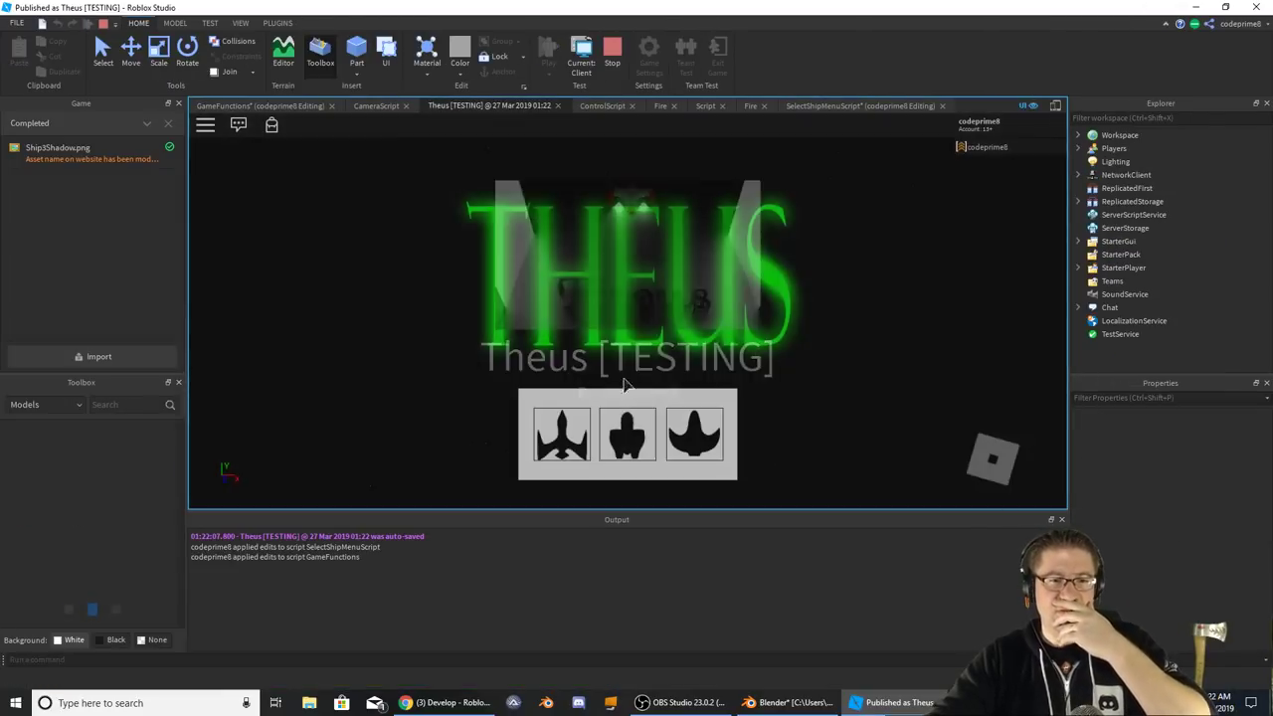
click(627, 436)
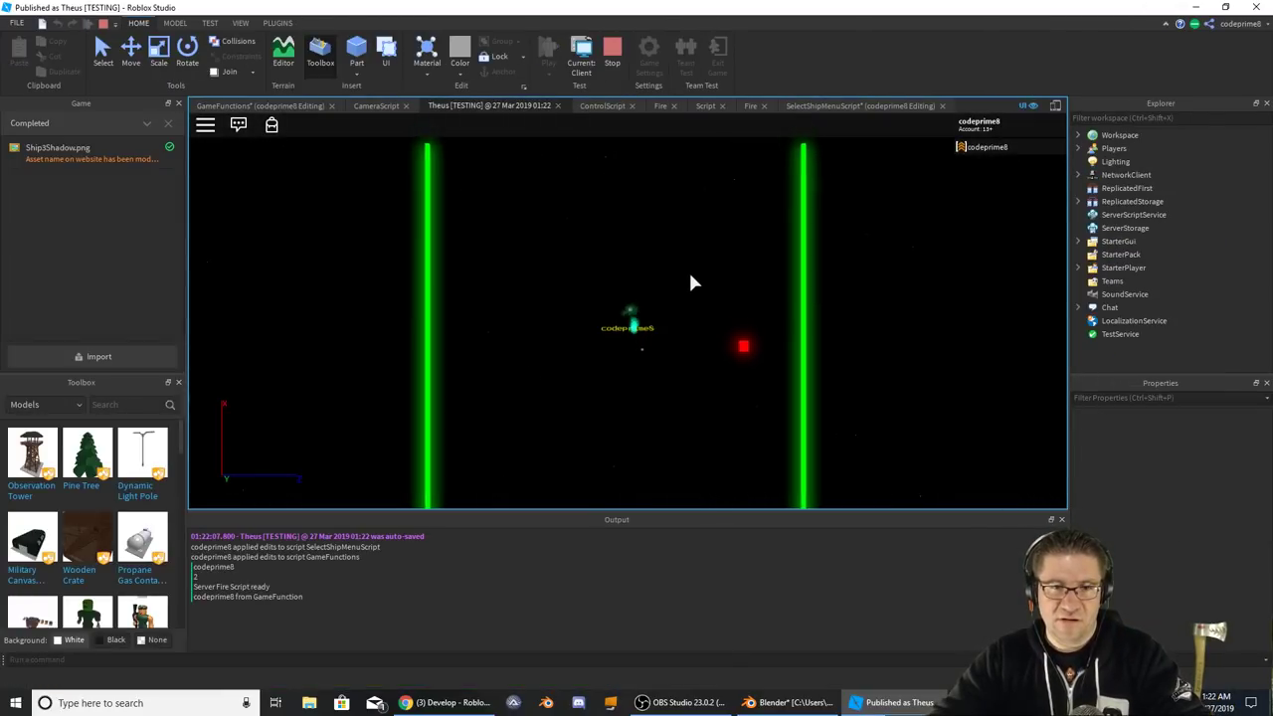
key(w)
key(d)
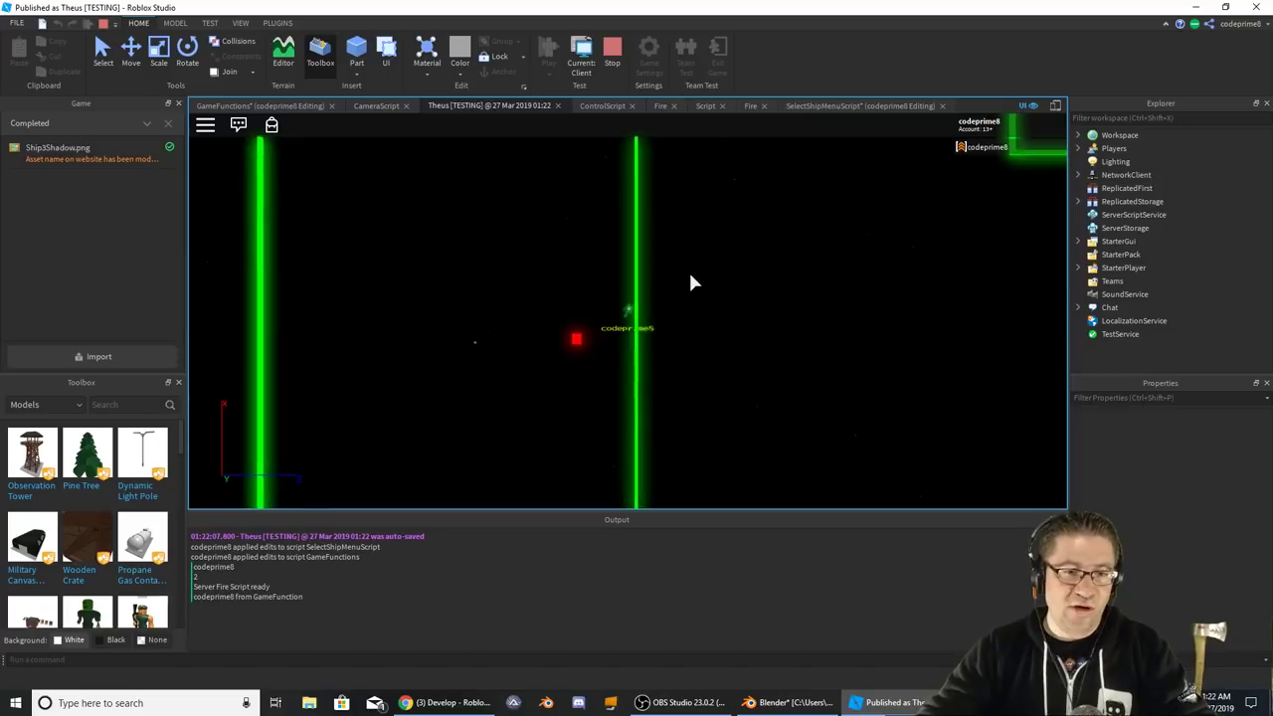
key(w)
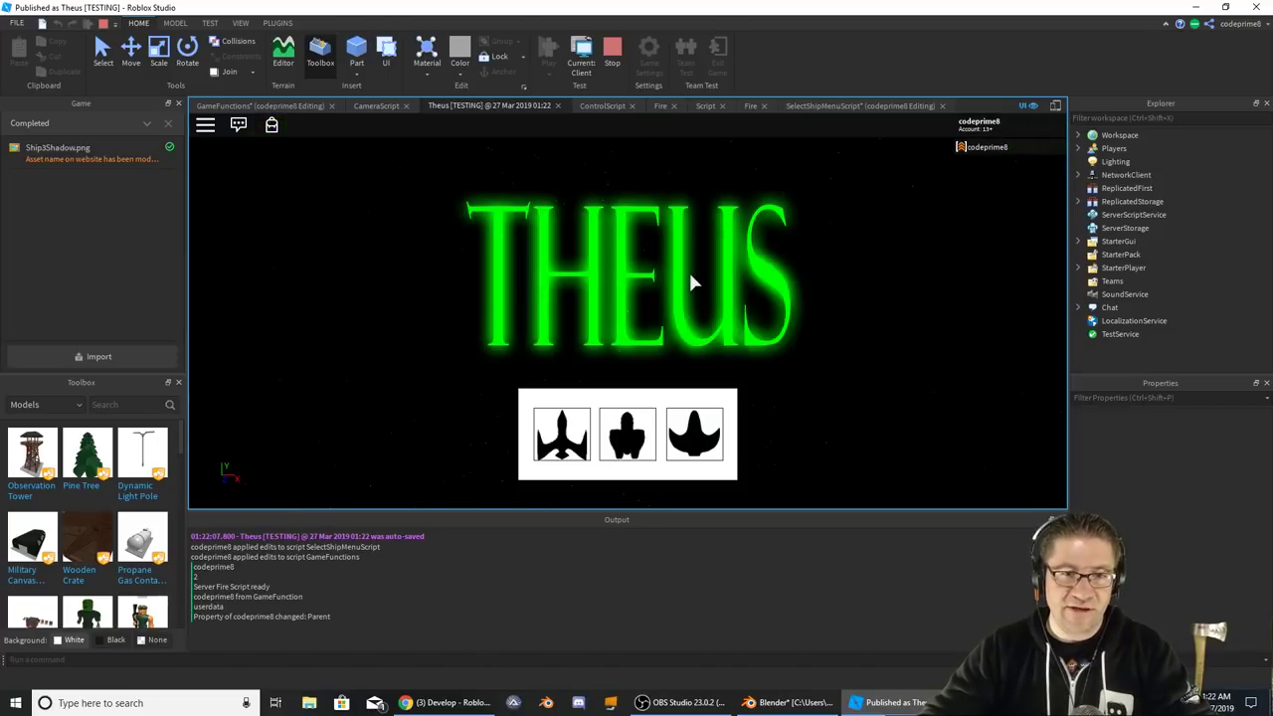
- Launch the third ship and the first ship from the selection menu to test flying and firing each
click(696, 438)
key(w)
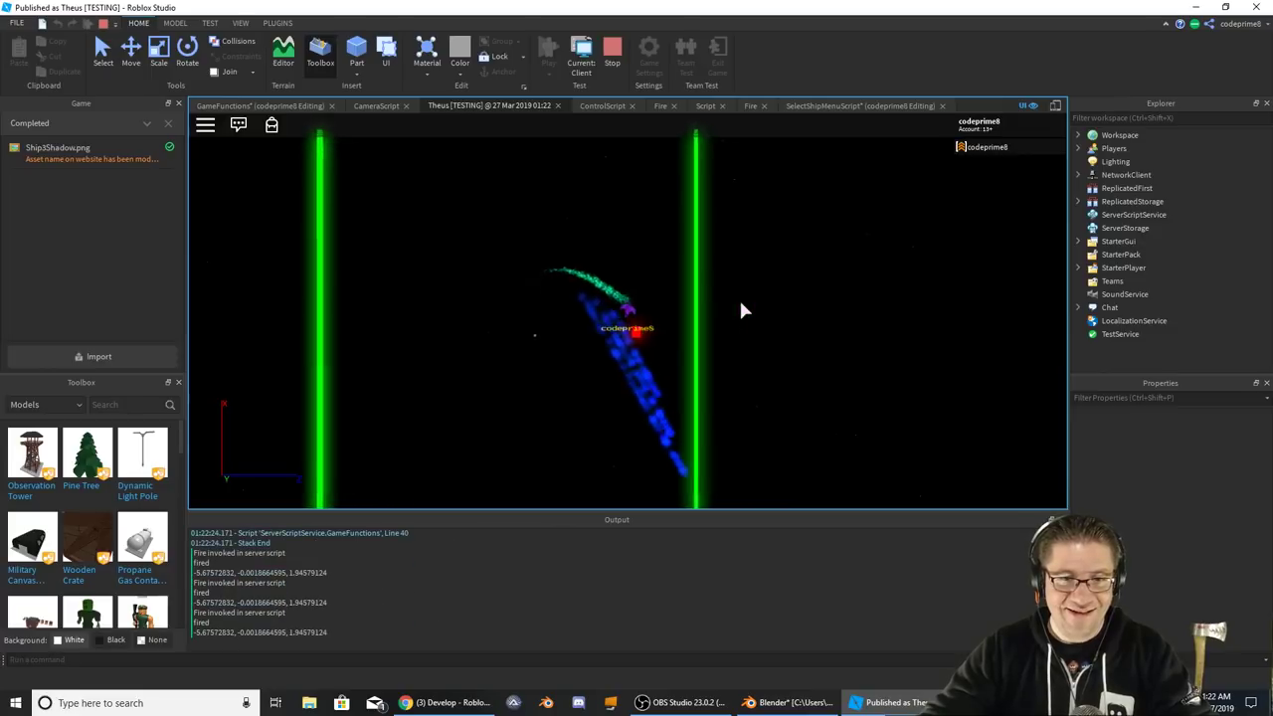
click(561, 433)
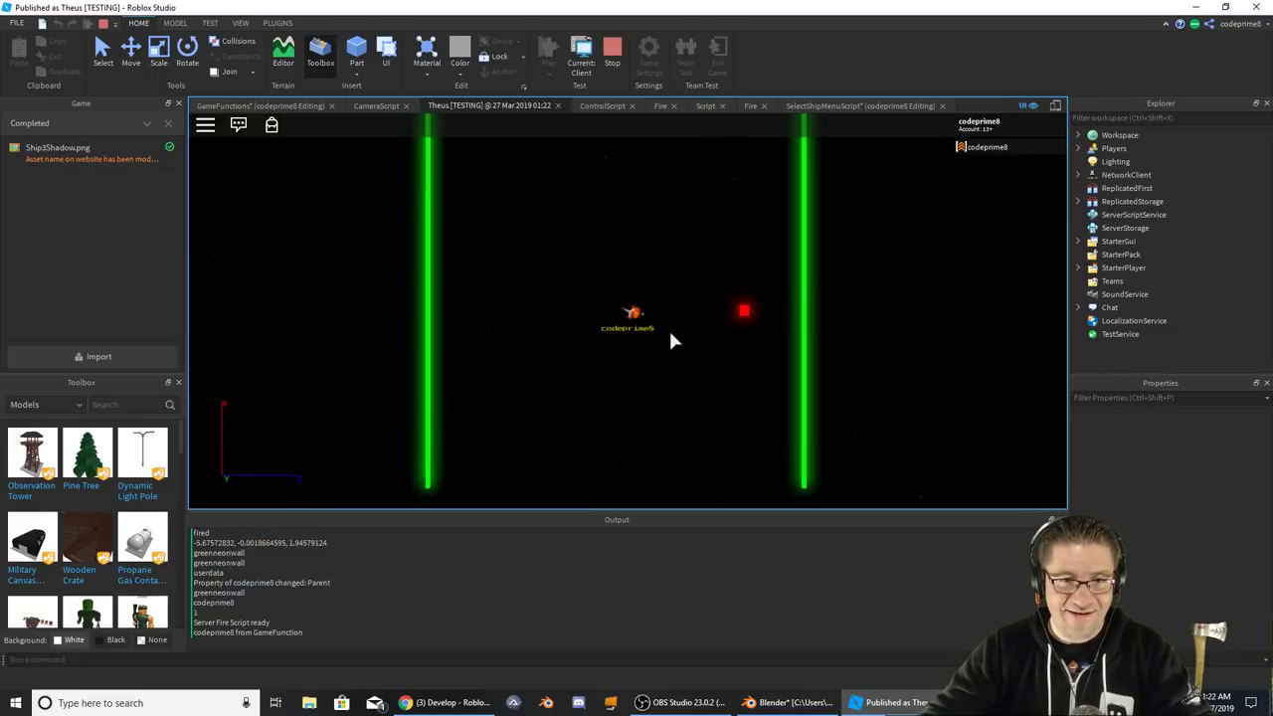
click(696, 331)
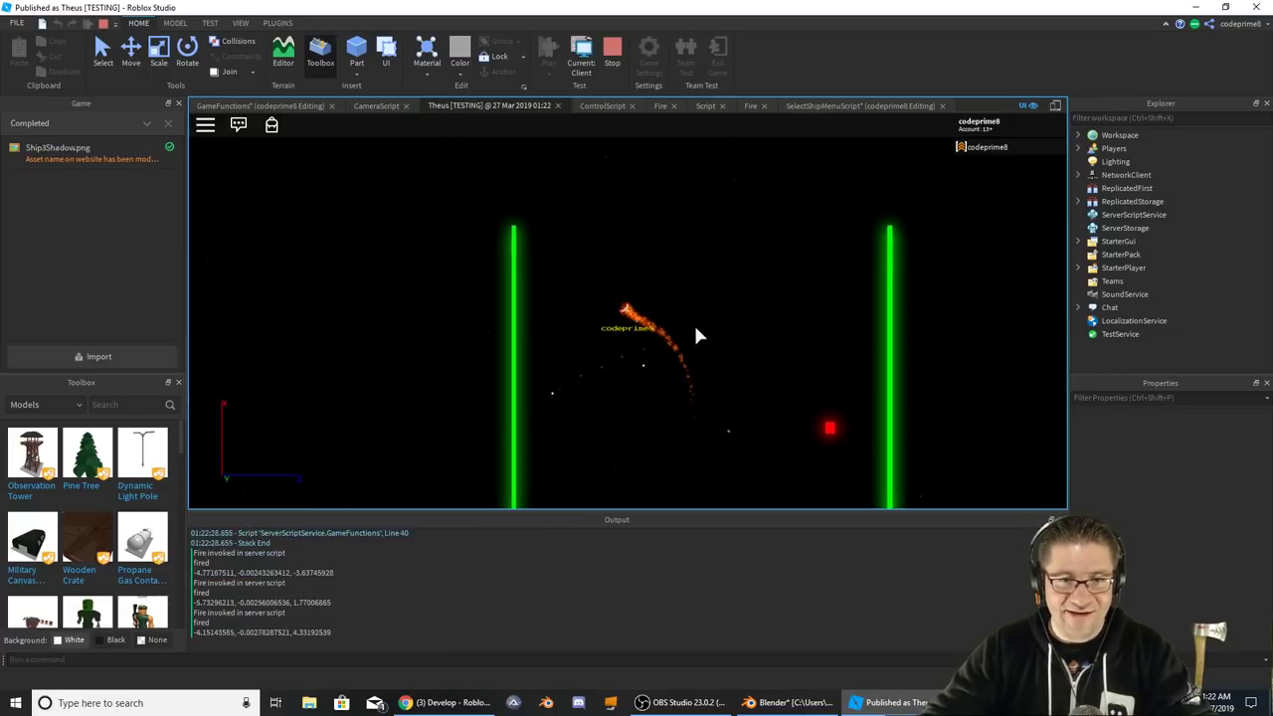
- Fire the launched ship's weapon while flying it around, and stop the playtest
click(696, 332)
click(696, 332)
key(w)
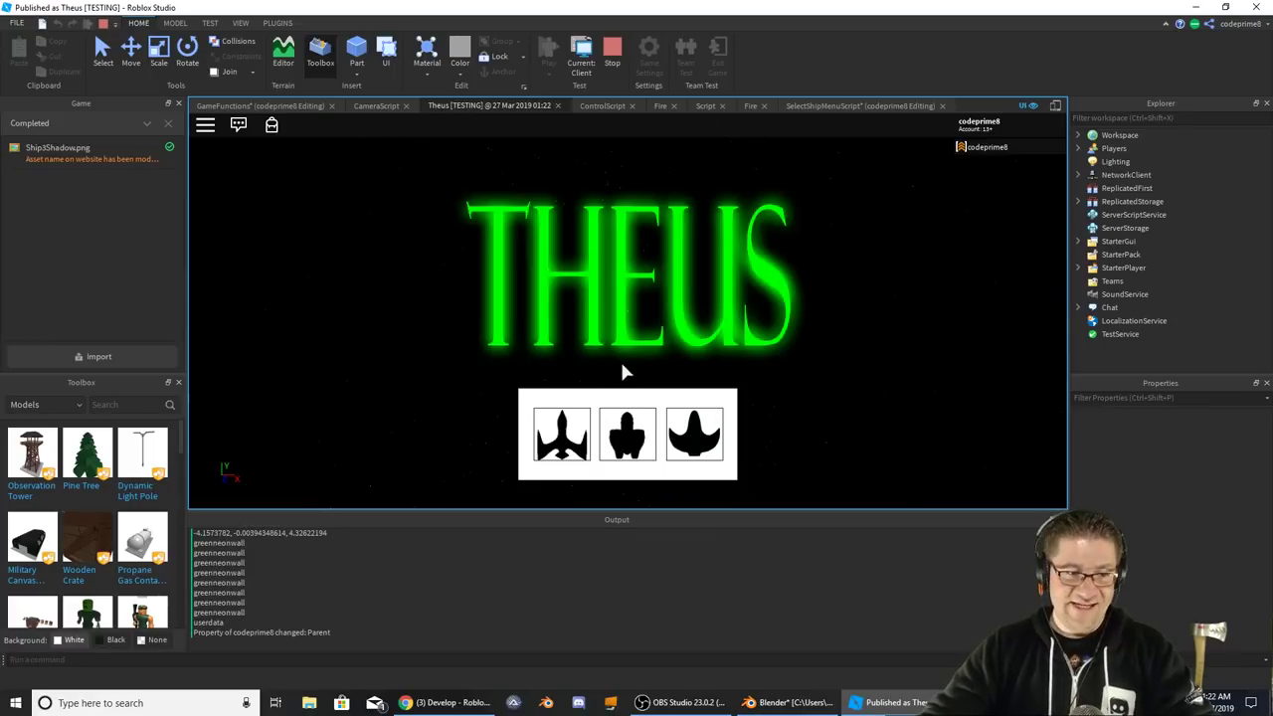
click(614, 54)
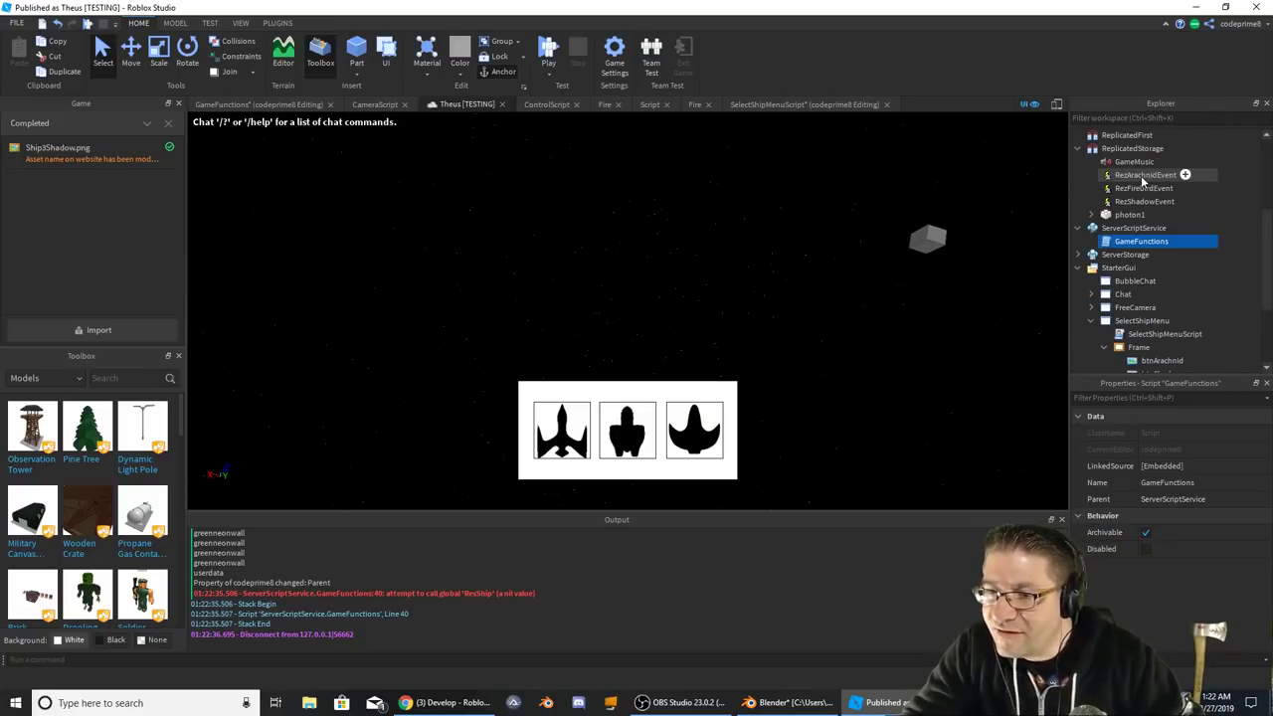
- Copy photon2 from ServerStorage and paste it into the Workspace
scroll(1142, 182, down, 2)
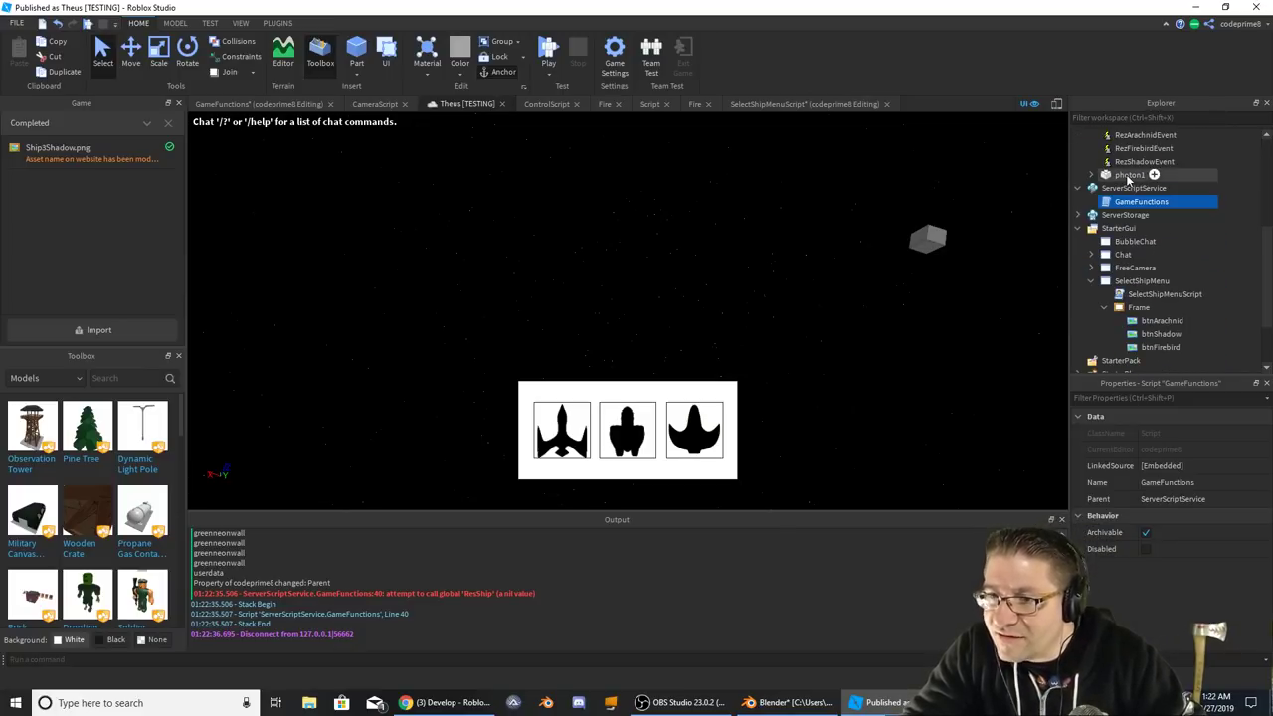
scroll(1122, 177, down, 3)
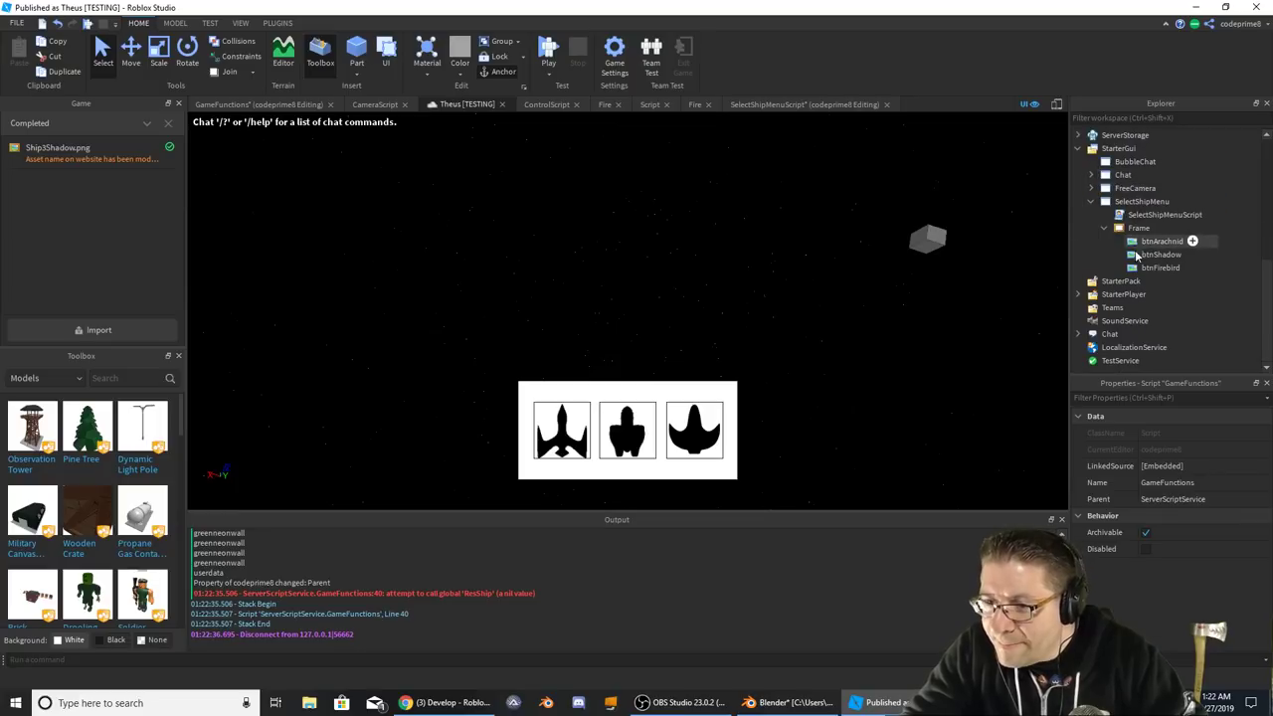
scroll(1134, 249, up, 5)
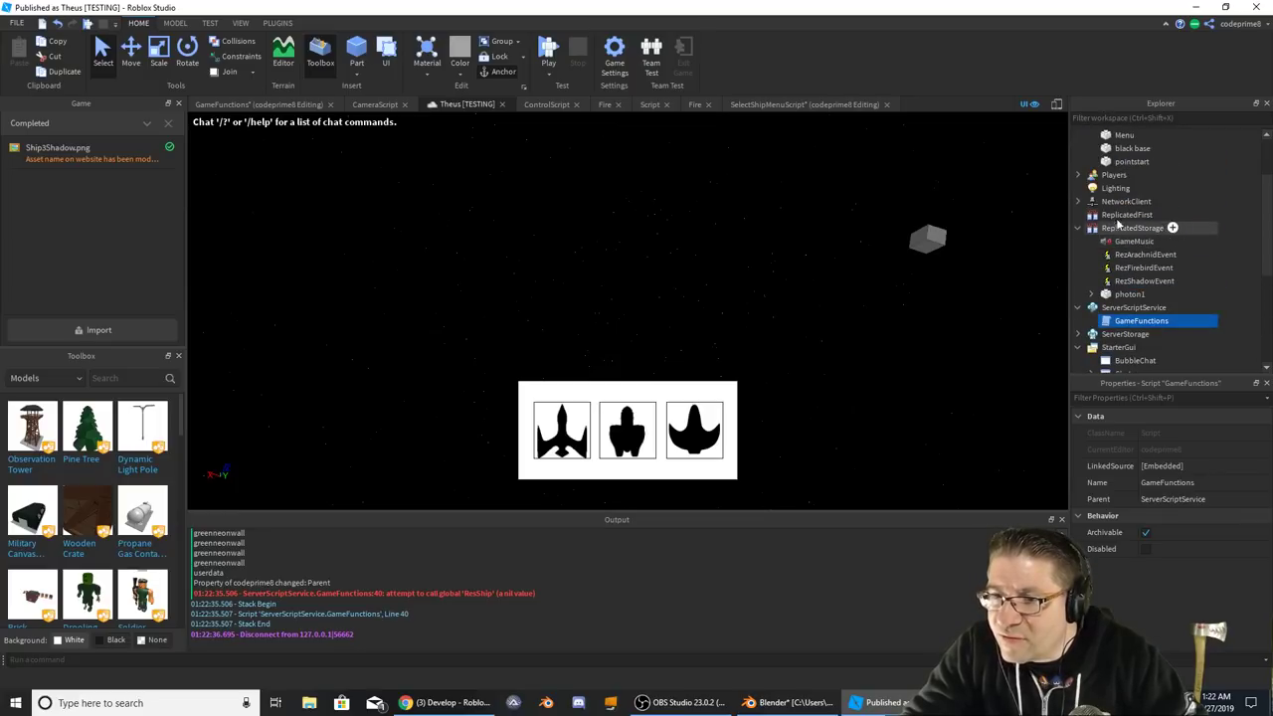
scroll(1134, 259, down, 1)
click(1078, 295)
scroll(1104, 279, down, 2)
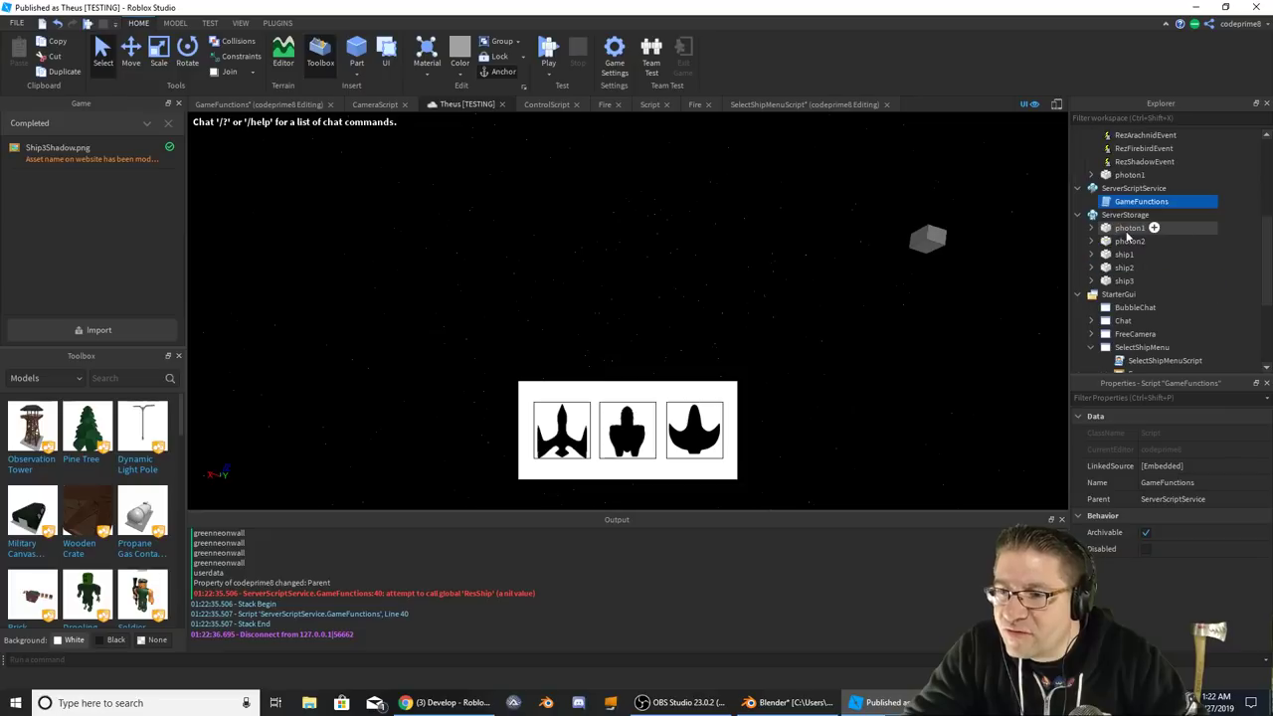
click(1149, 242)
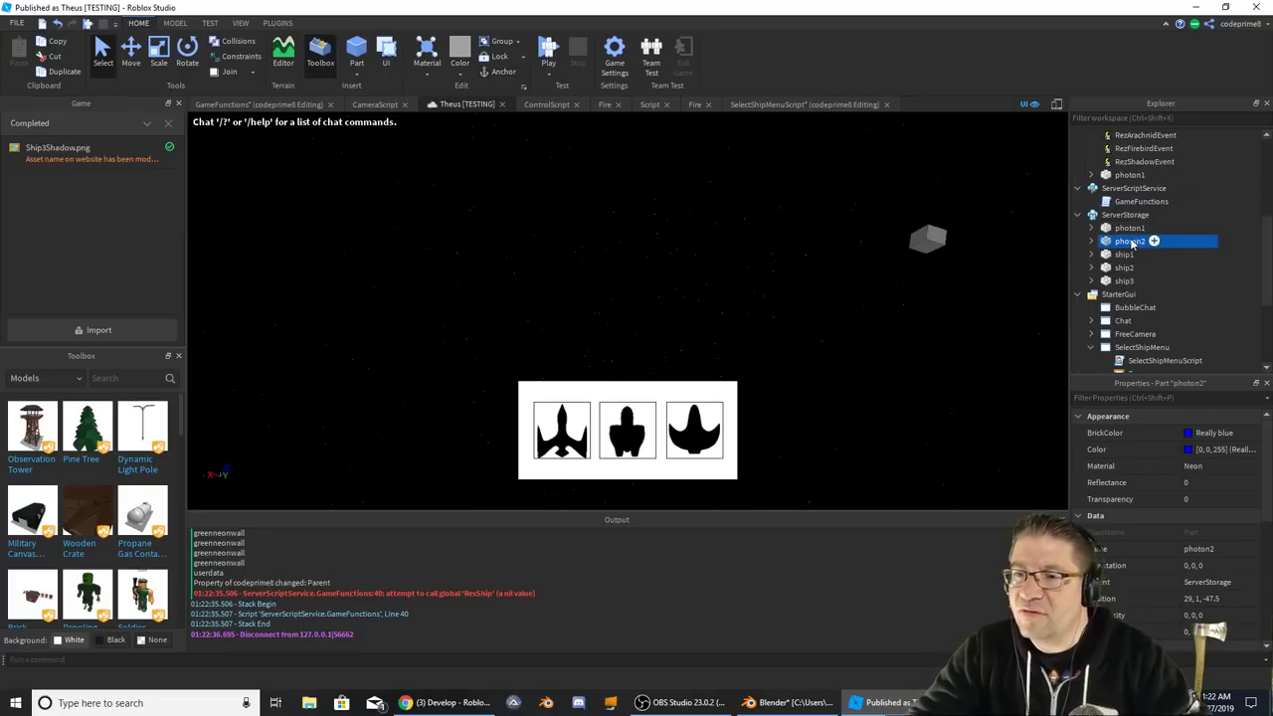
right_click(1132, 241)
click(1149, 259)
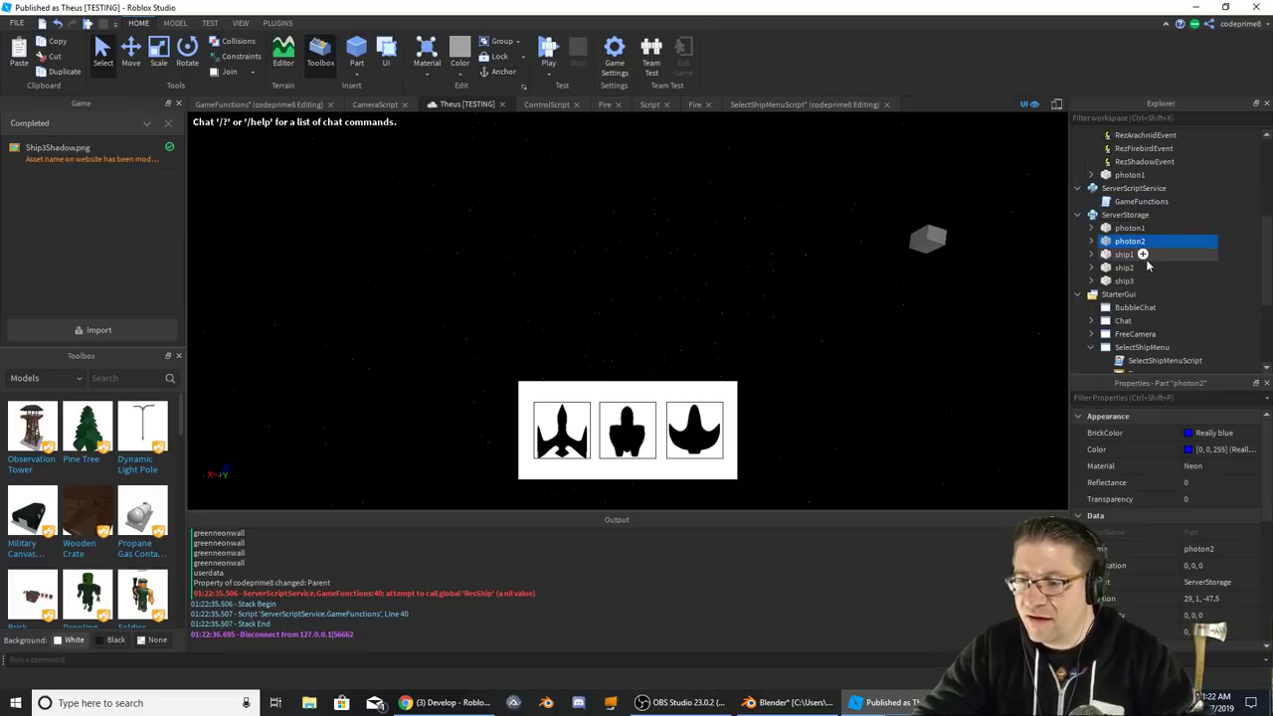
scroll(1134, 249, up, 5)
click(1121, 135)
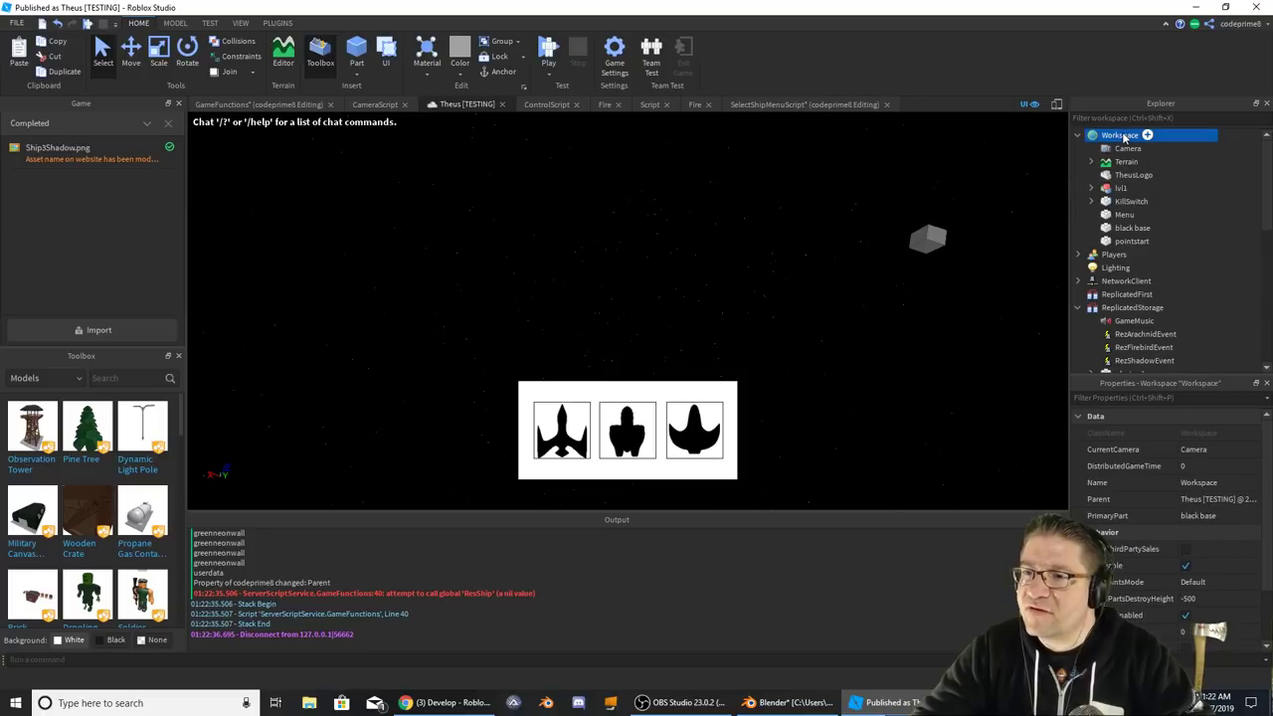
right_click(1129, 134)
click(1150, 170)
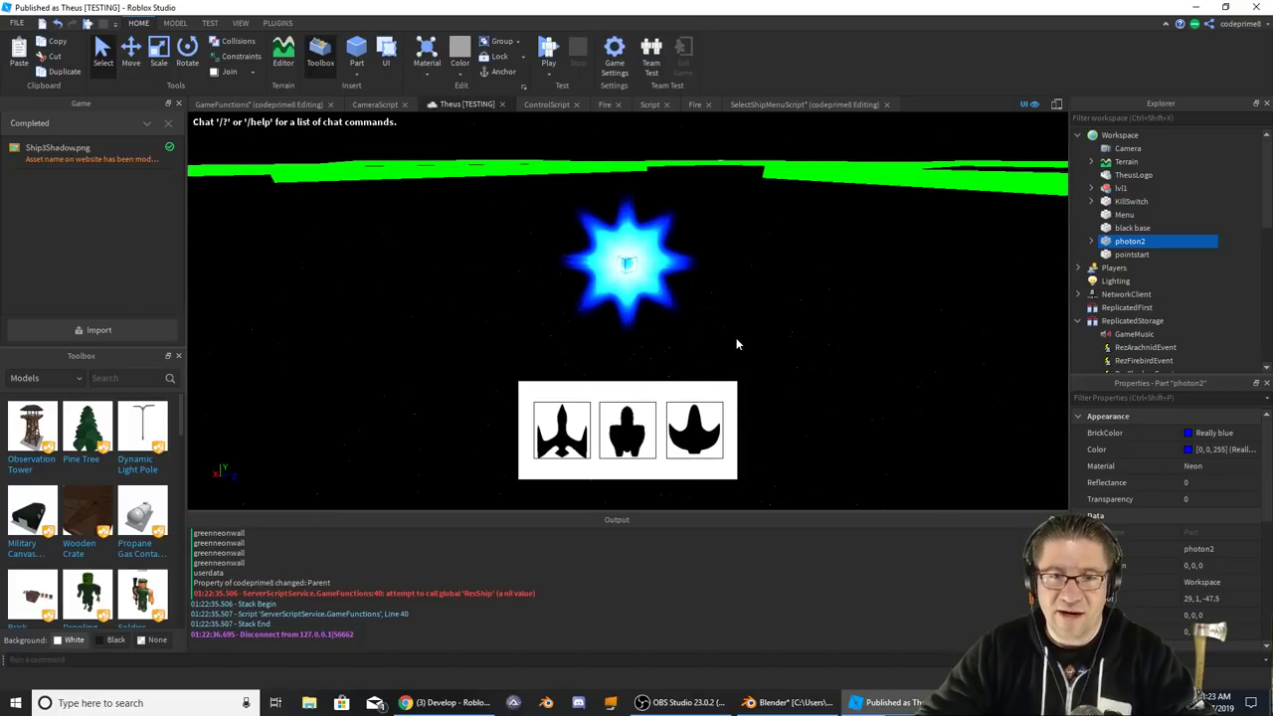
- Rename the photon2 copy in the Workspace to photon3
mouse_move(1121, 247)
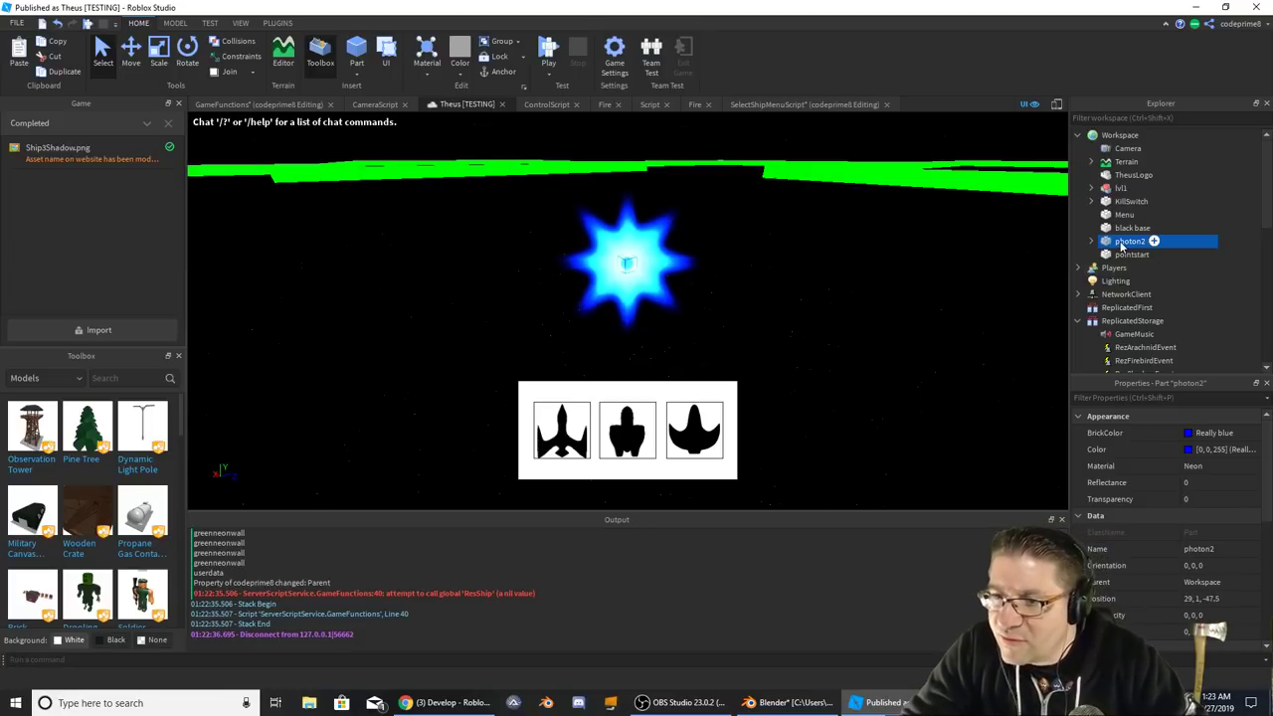
key(F2)
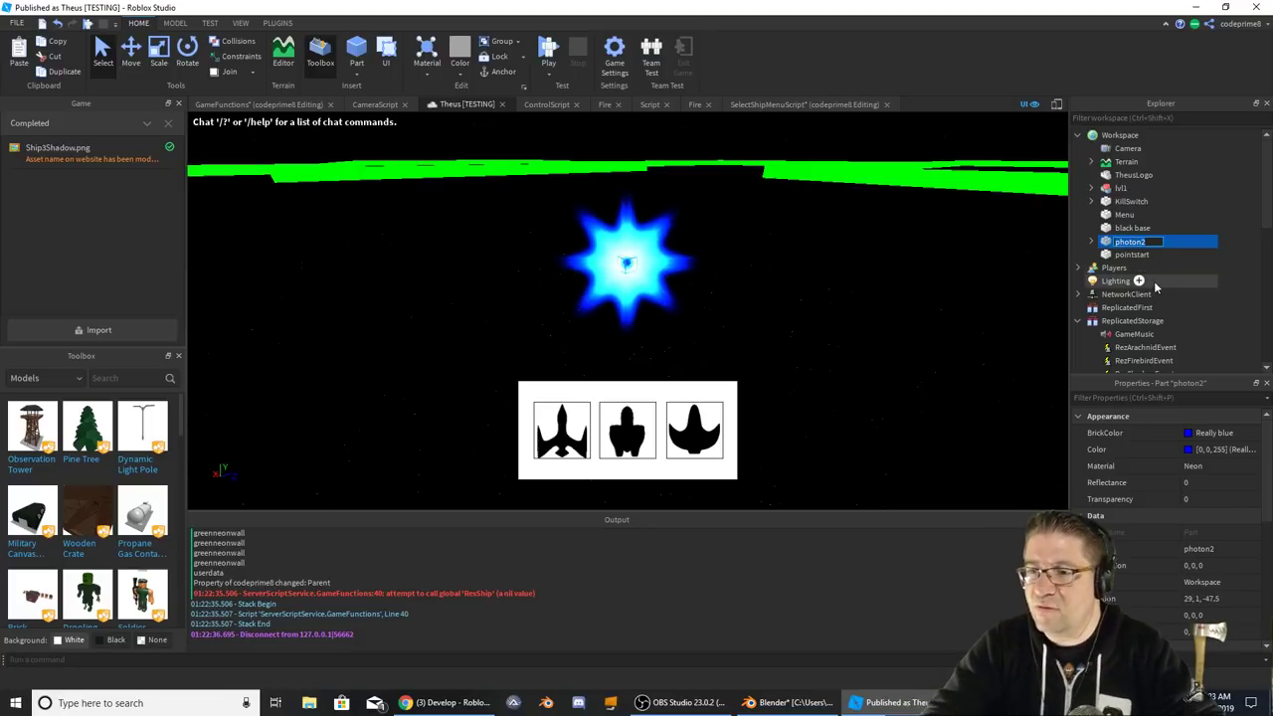
key(BackSpace)
text(3)
key(Return)
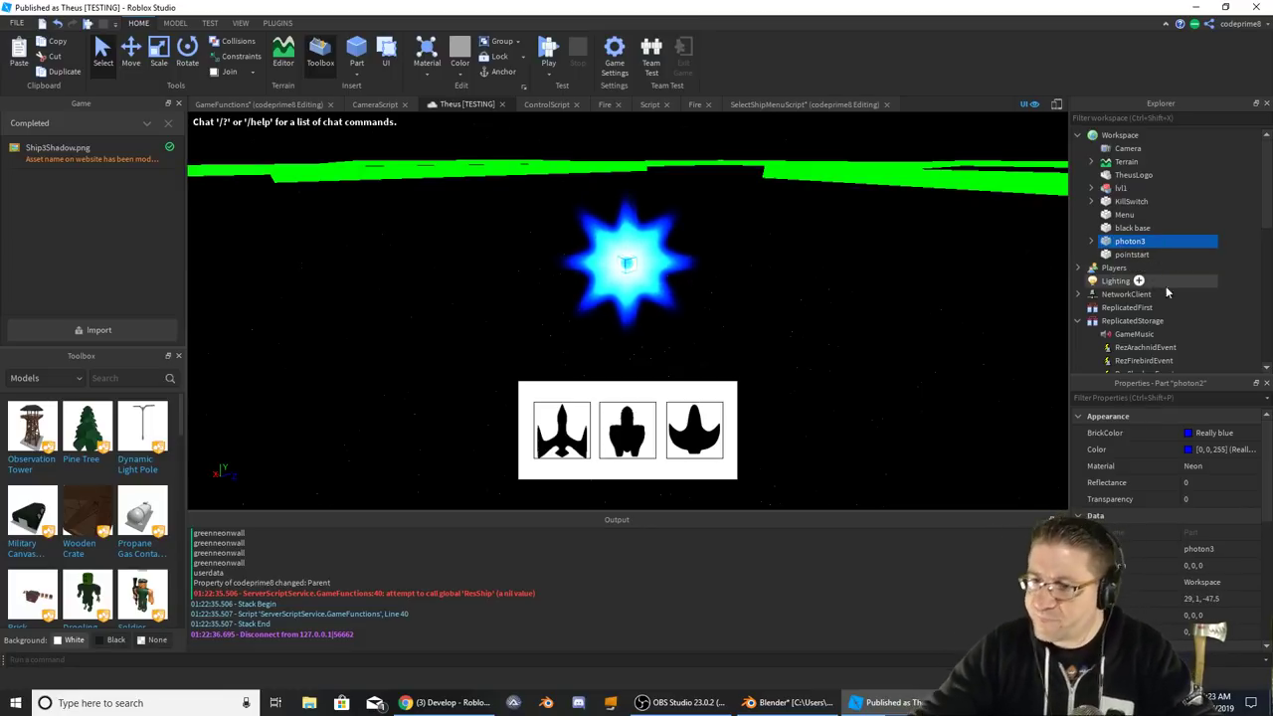
- Set the color of photon3's ParticleEmitter to dark purple, RGB 100, 0, 83
click(1092, 241)
click(1152, 255)
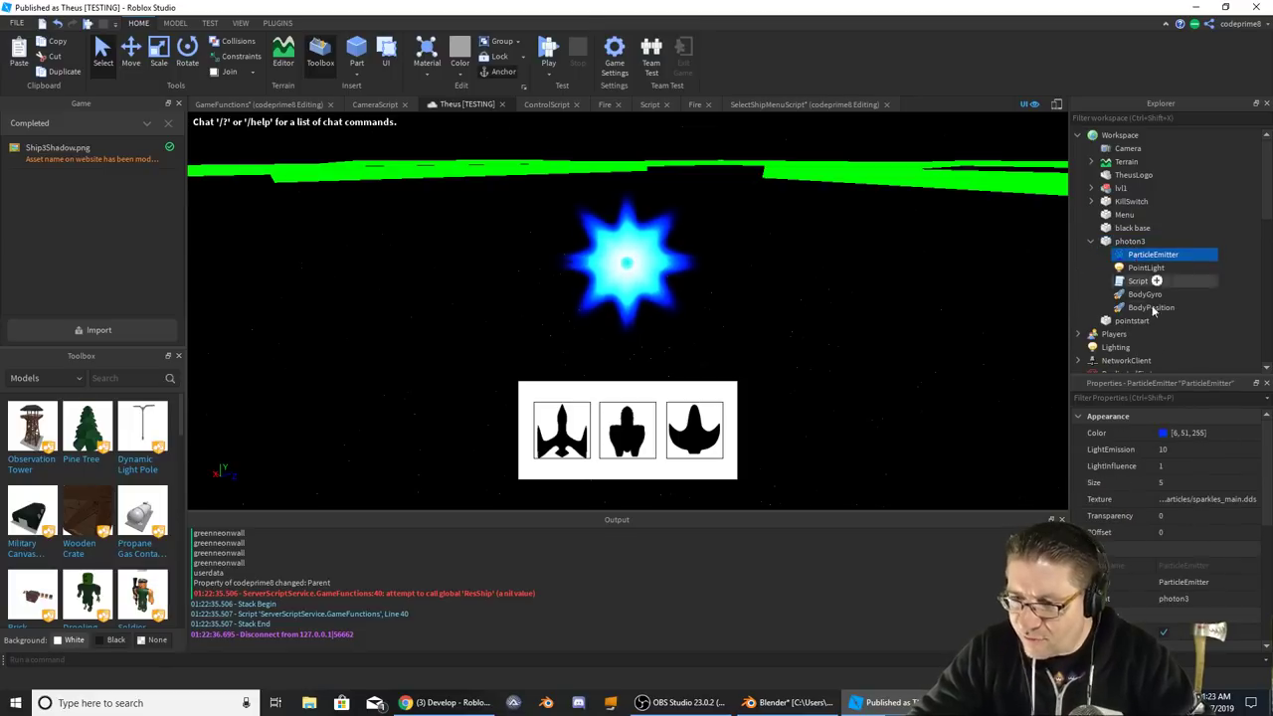
click(1170, 434)
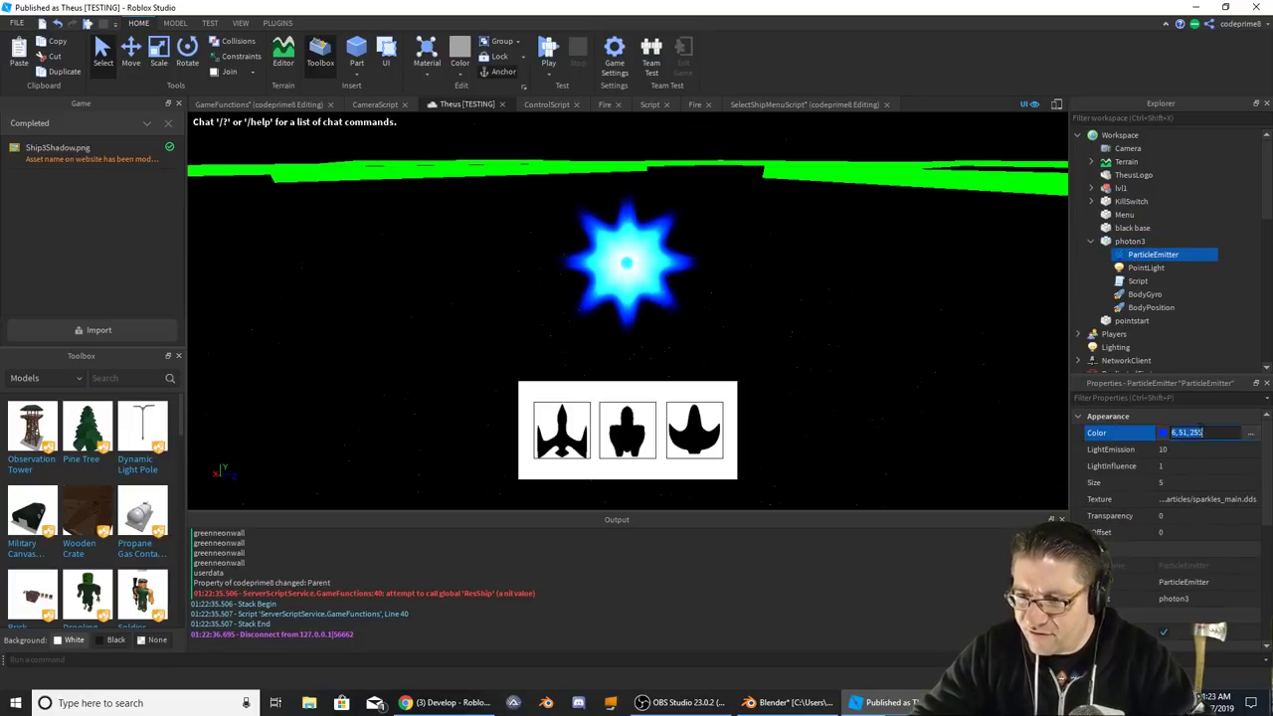
click(1162, 432)
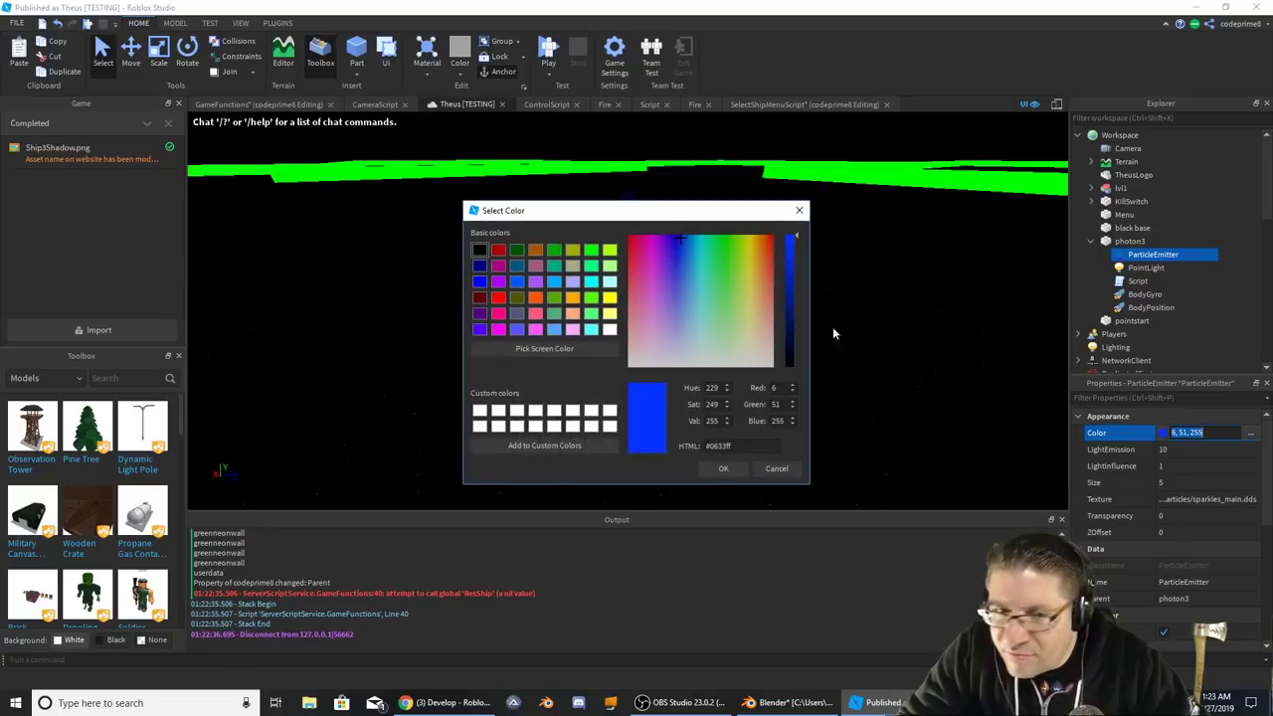
click(649, 231)
mouse_move(651, 225)
mouse_down()
mouse_move(628, 210)
mouse_move(647, 217)
mouse_up()
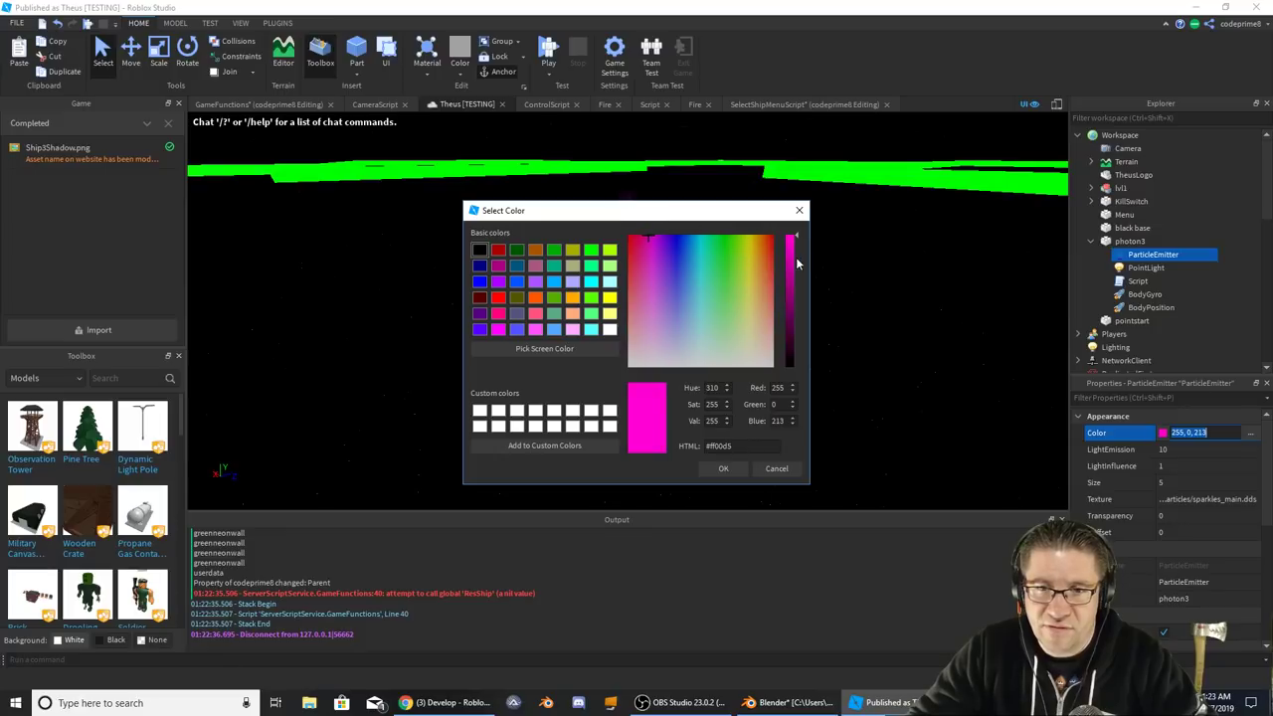
drag(797, 264, 790, 315)
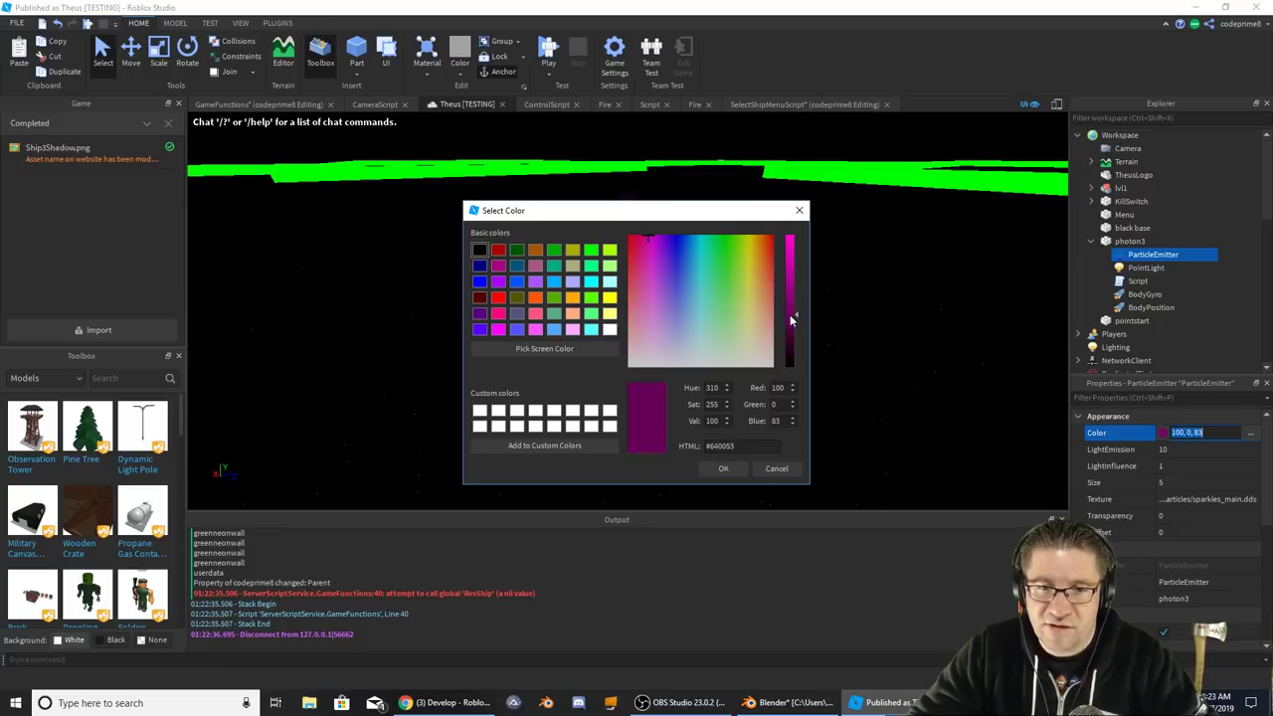
click(723, 470)
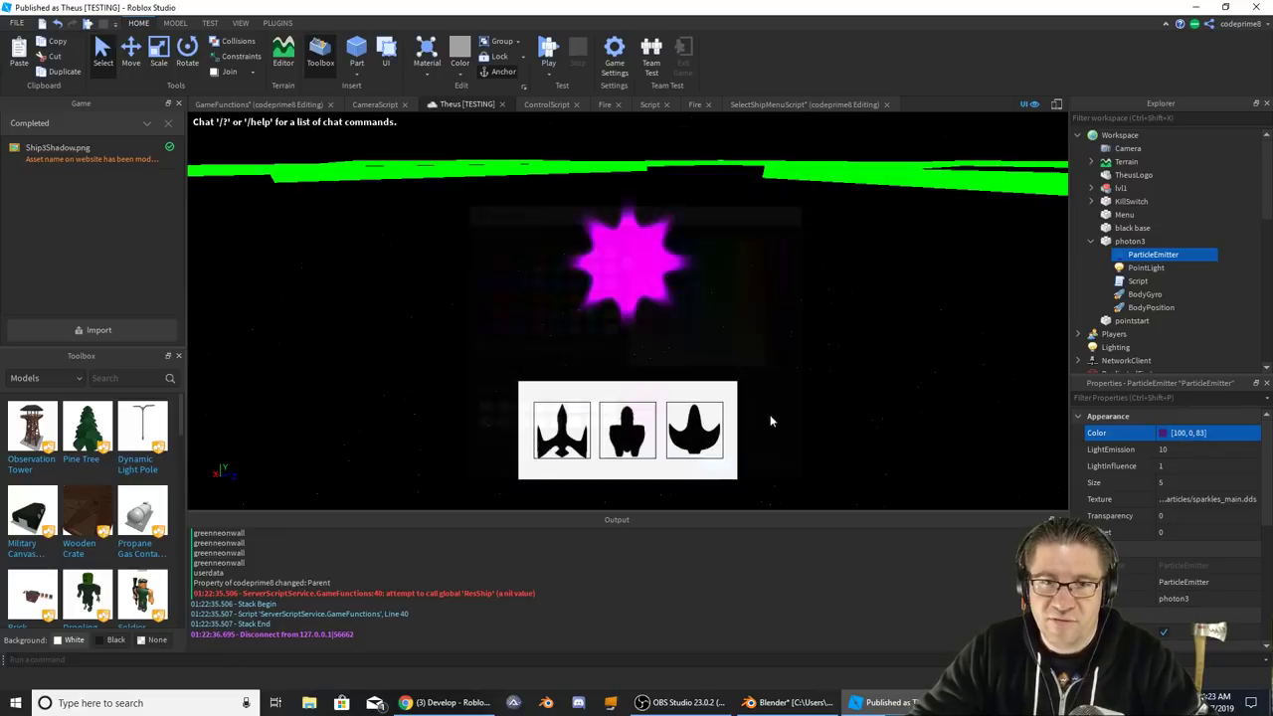
- Browse the available texture images for photon3's ParticleEmitter
scroll(1194, 450, down, 1)
click(1208, 449)
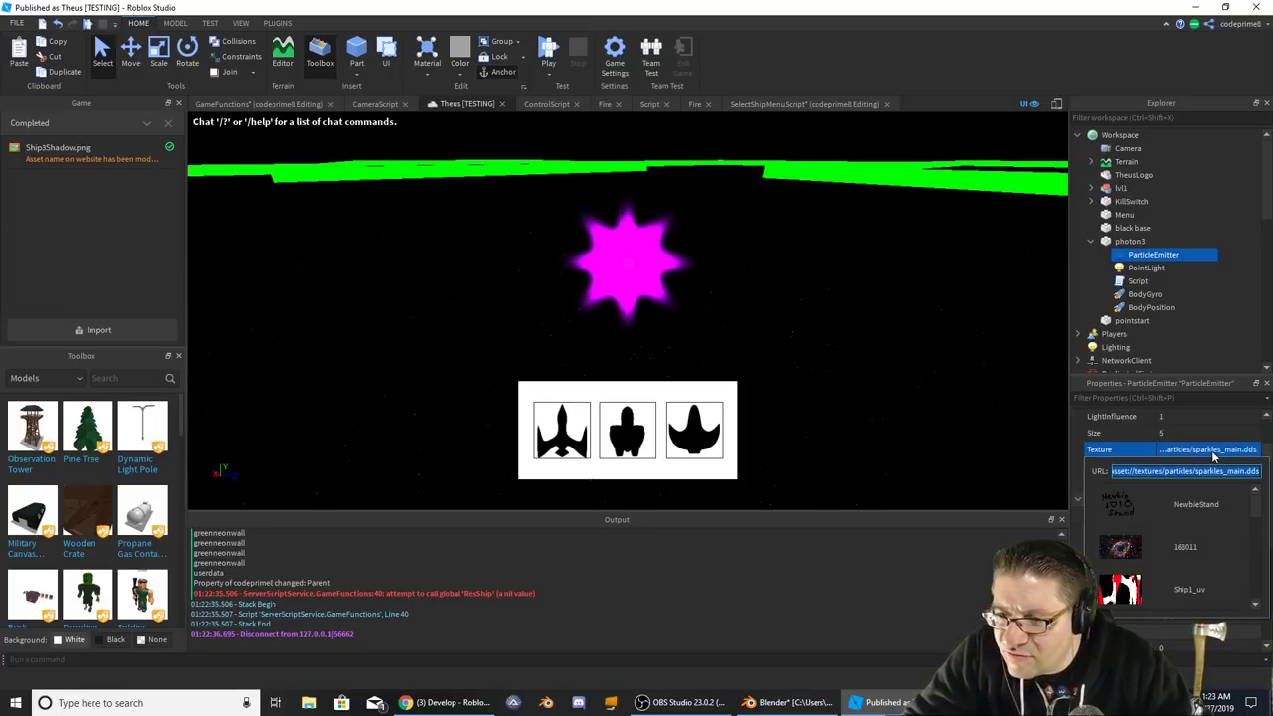
scroll(1198, 502, down, 5)
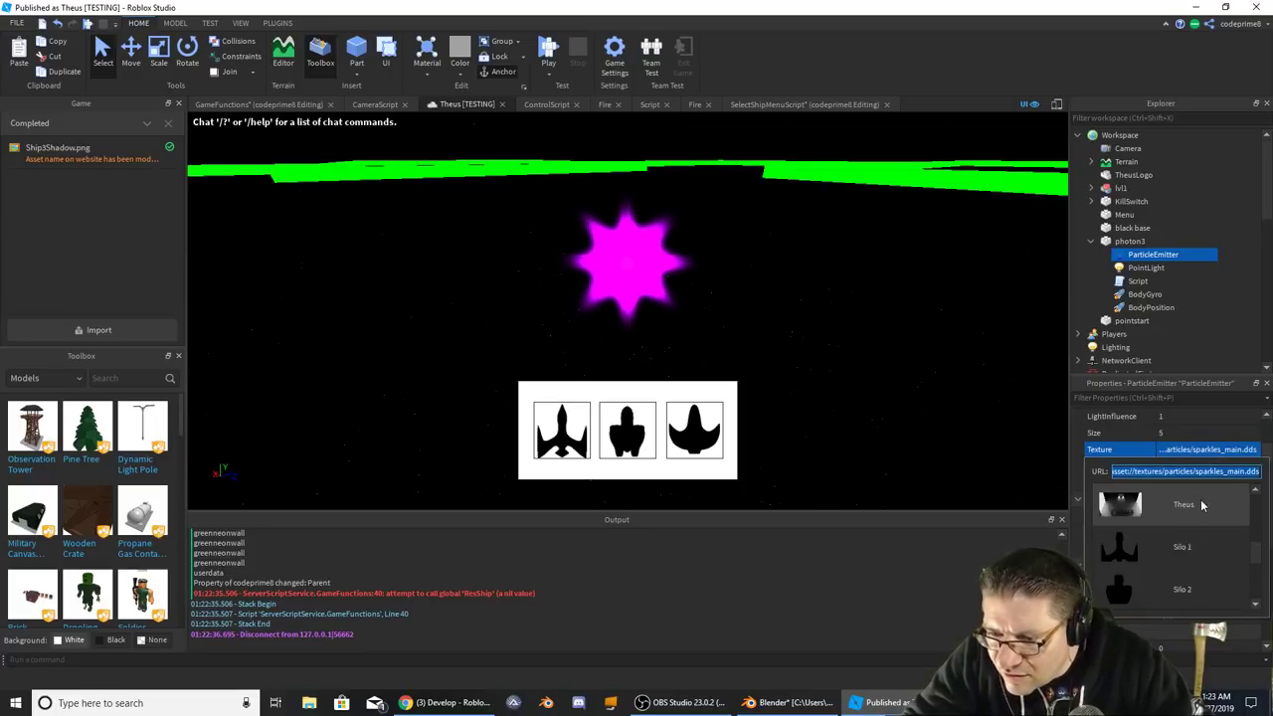
scroll(1202, 506, up, 5)
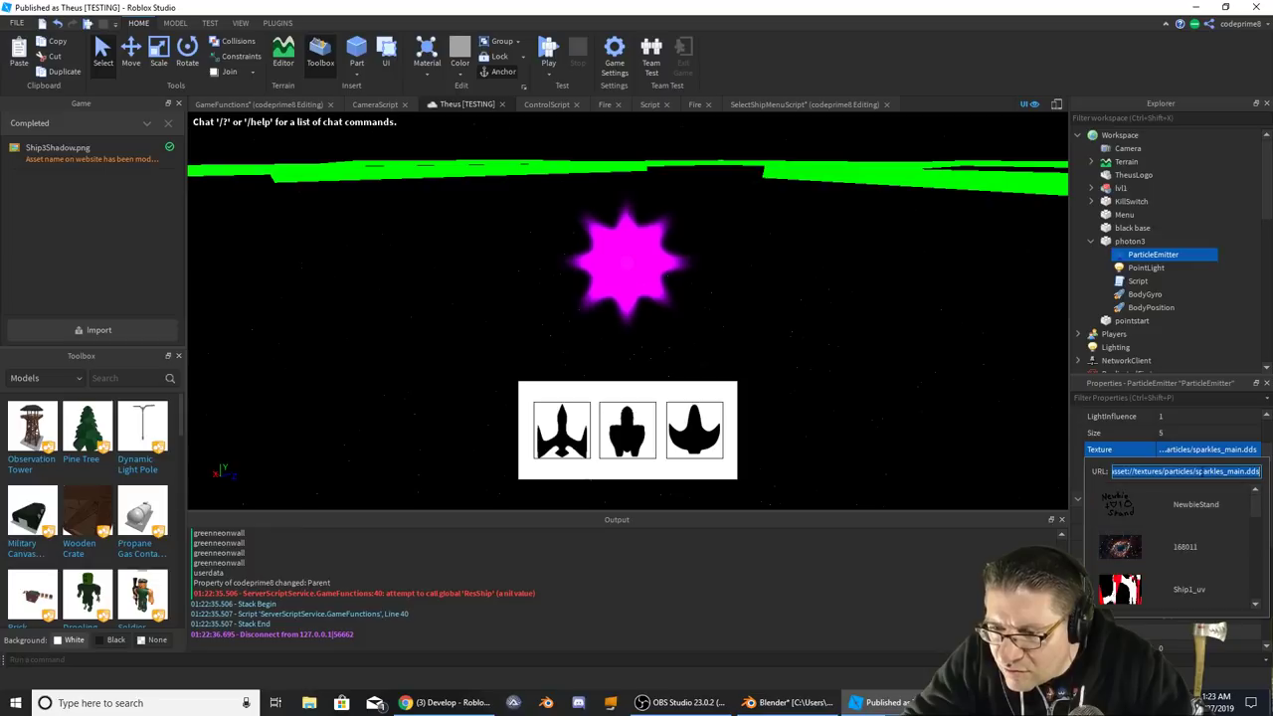
click(1203, 450)
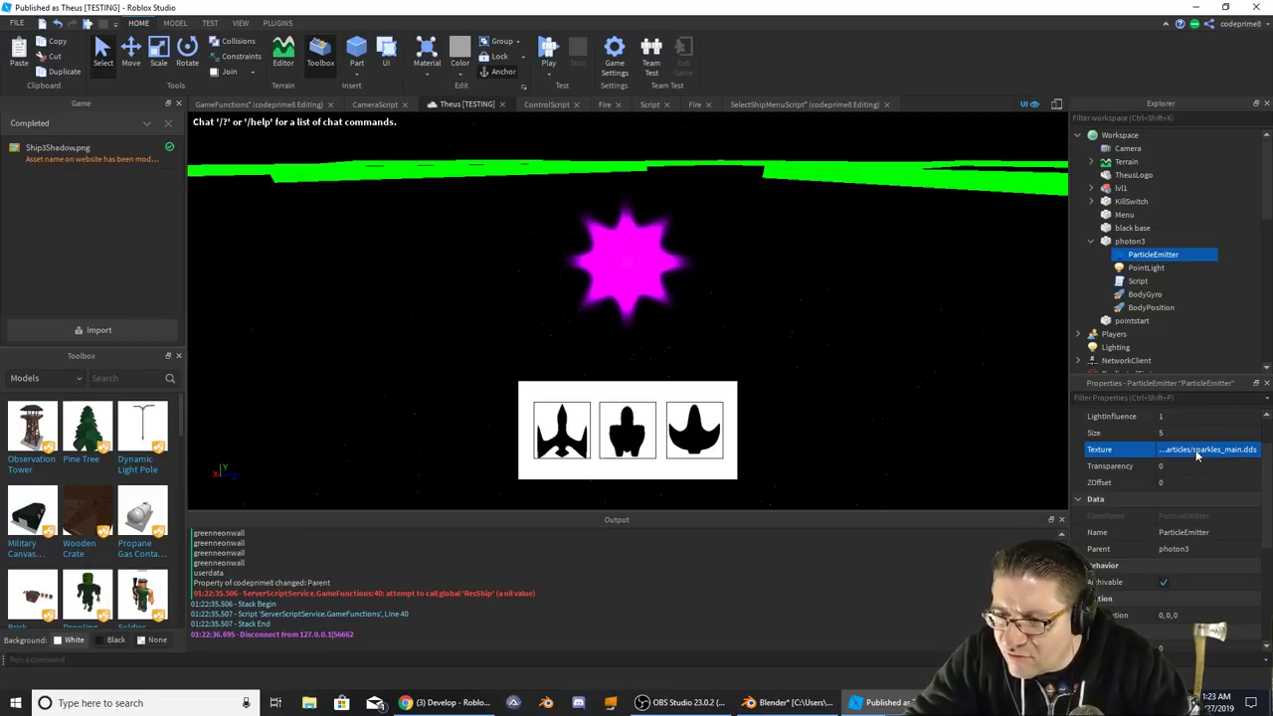
click(1207, 451)
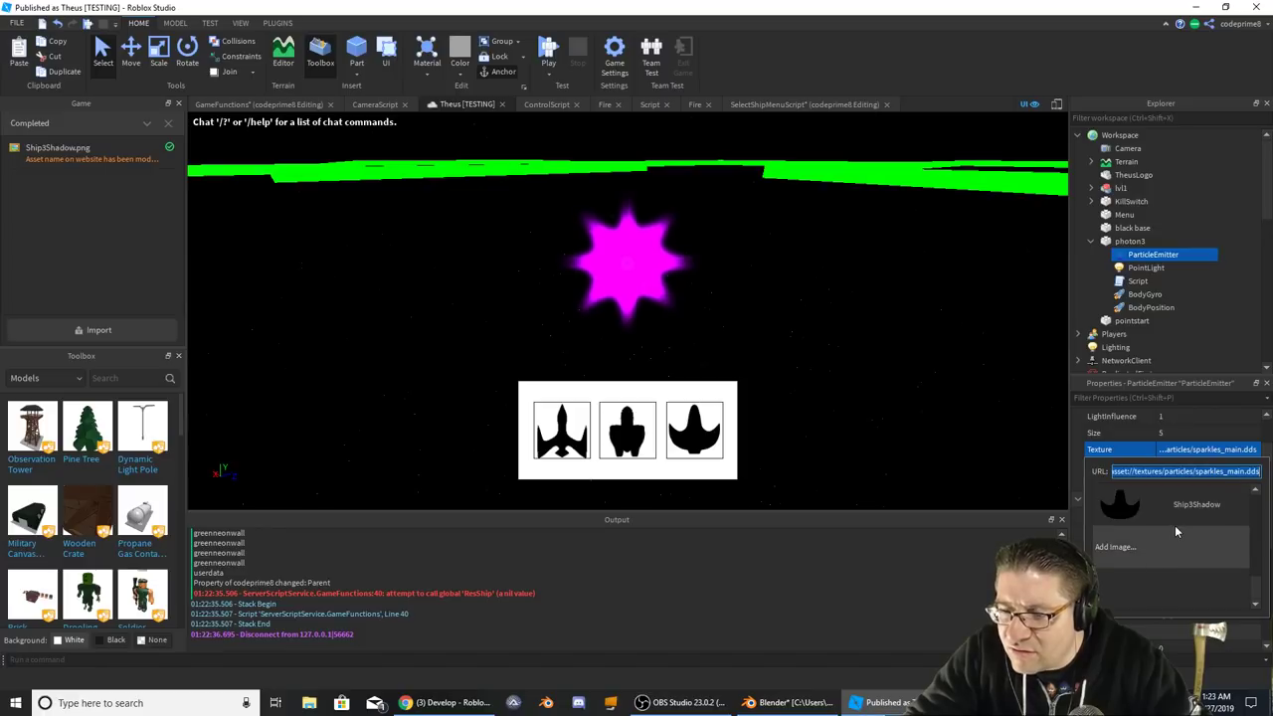
click(1202, 452)
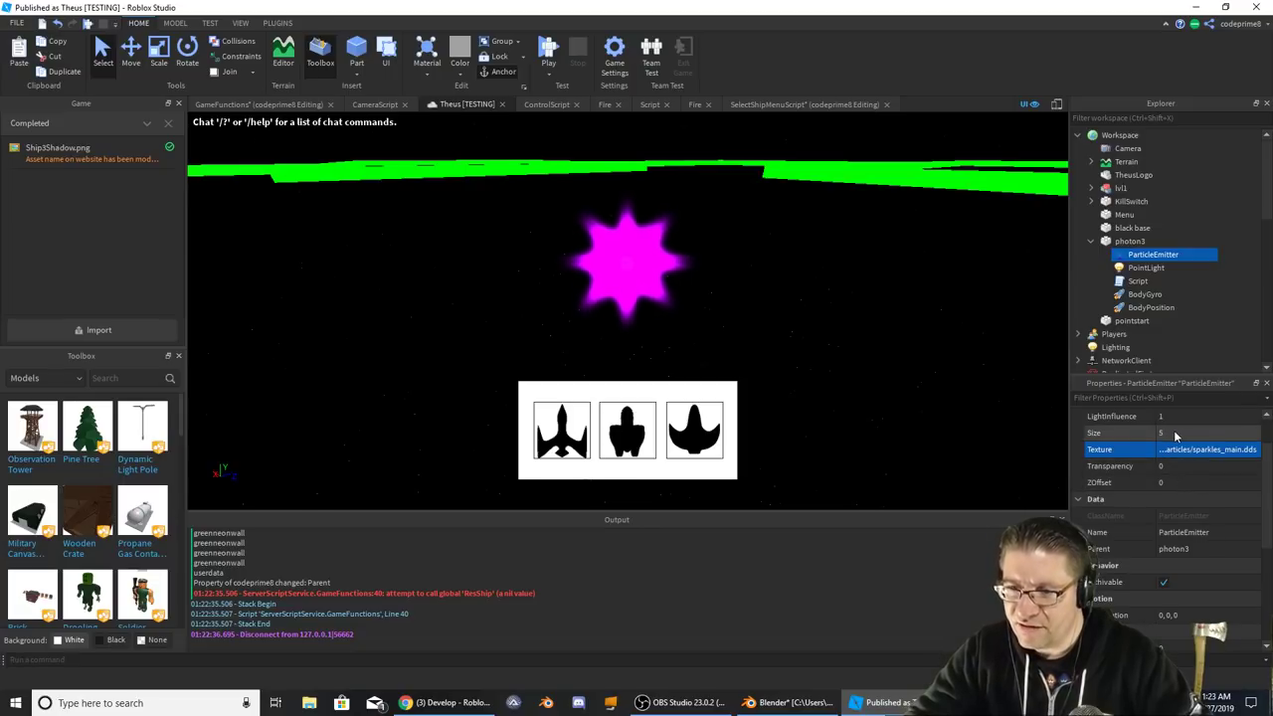
- Set the particle size of photon3's ParticleEmitter to 2
click(1179, 431)
text(2)
key(Return)
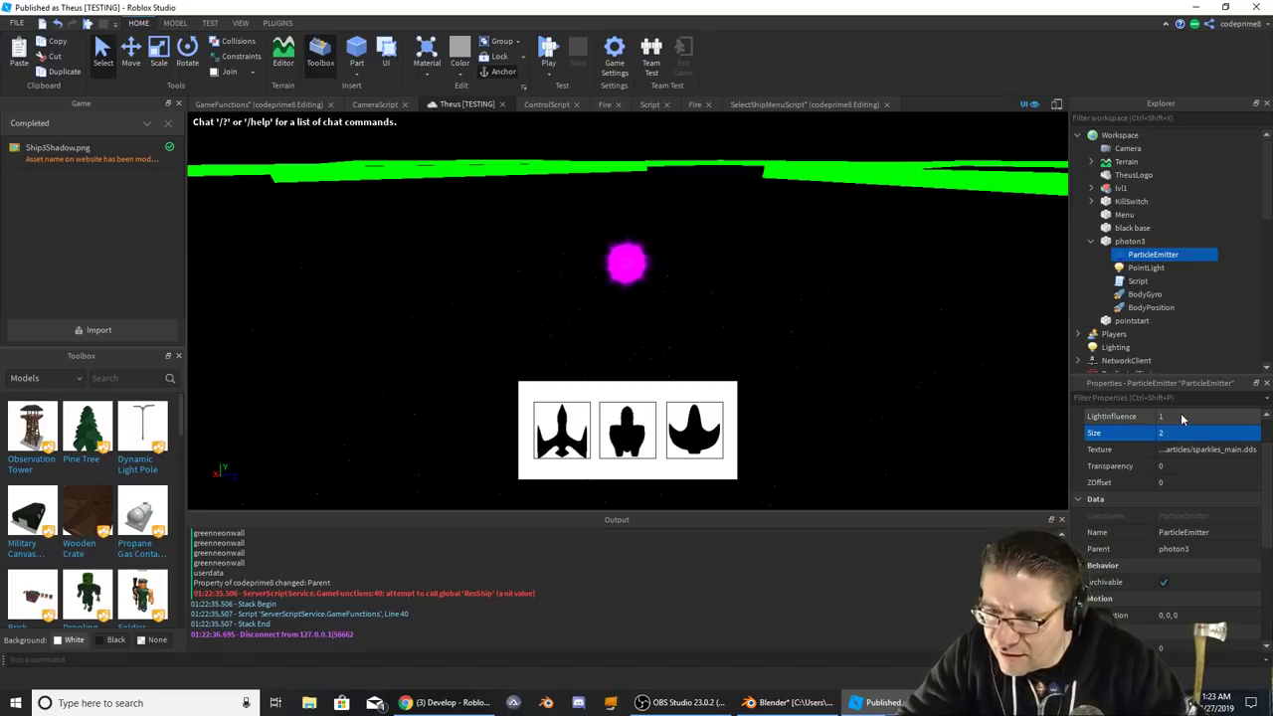
- Try a LightInfluence of 10 on photon3's ParticleEmitter and set it back to 1
click(1182, 418)
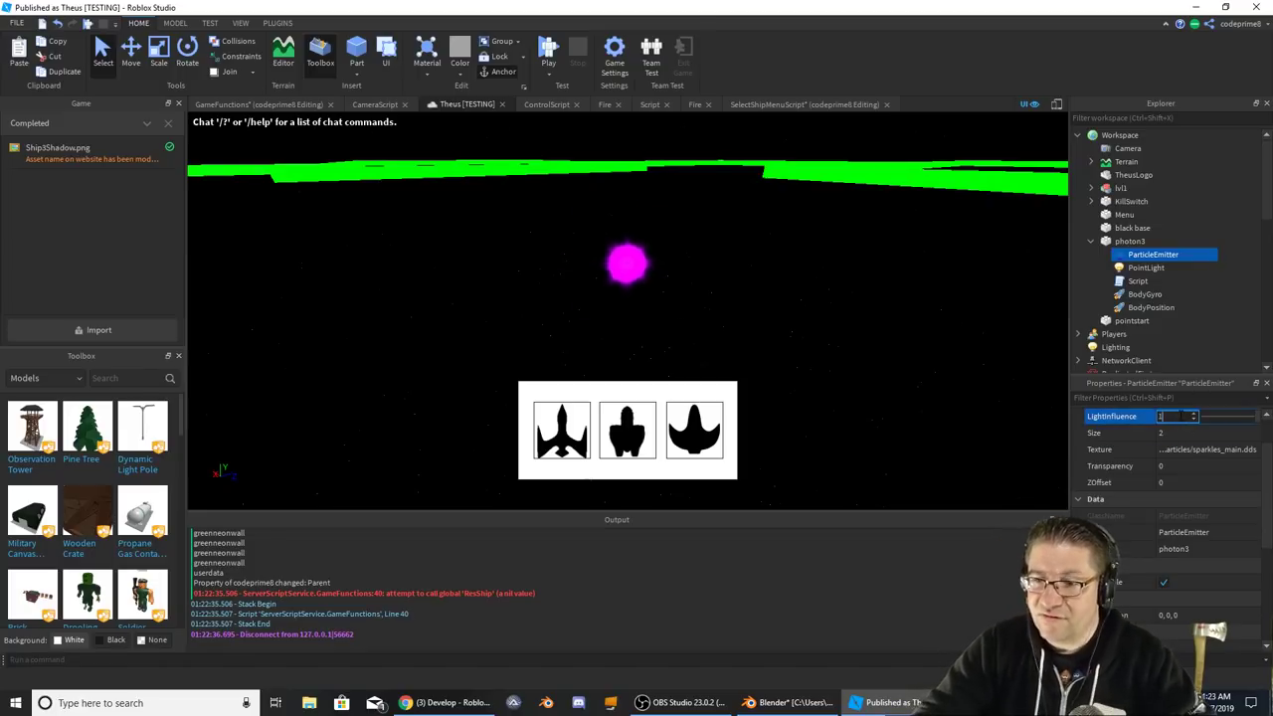
text(10)
key(Return)
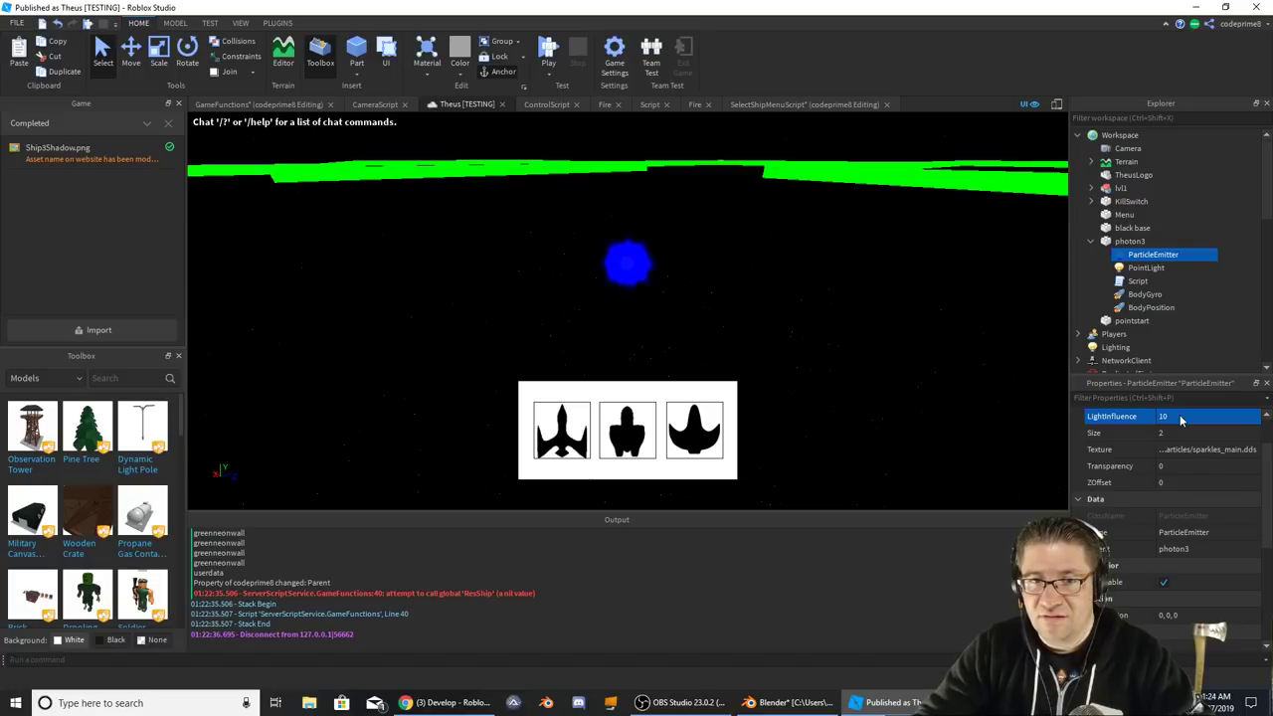
click(1182, 419)
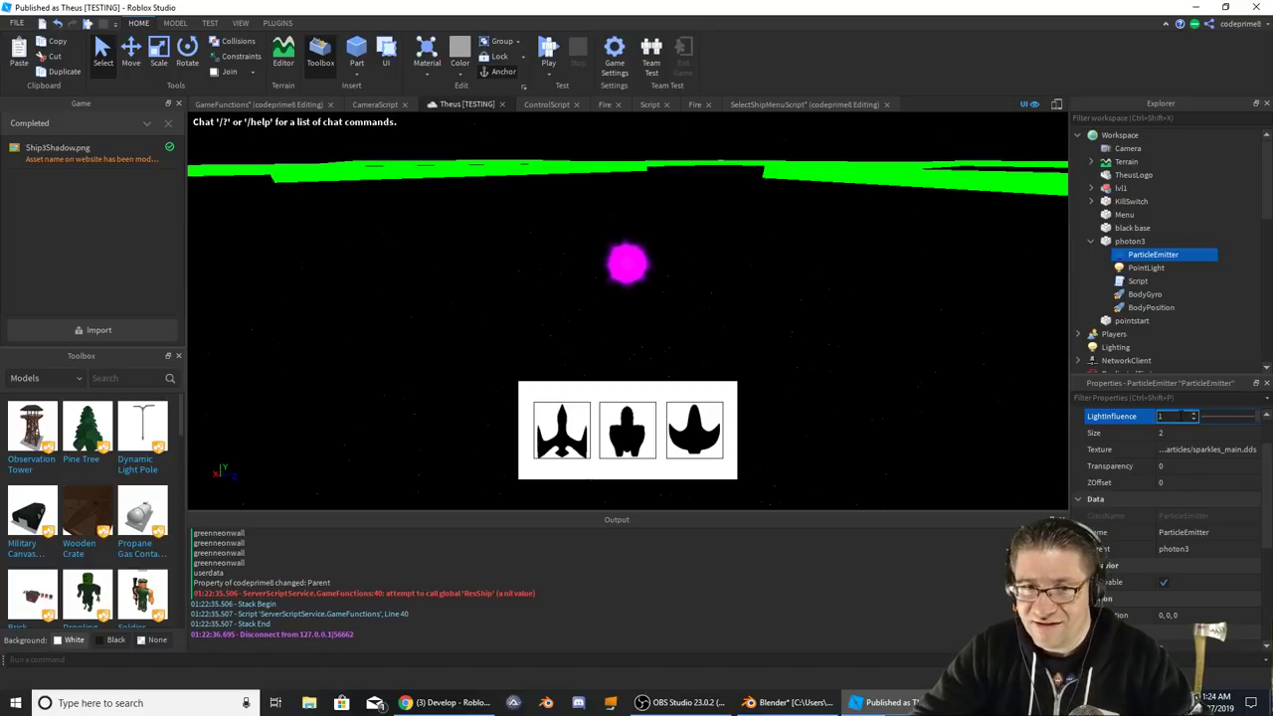
text(1)
key(Return)
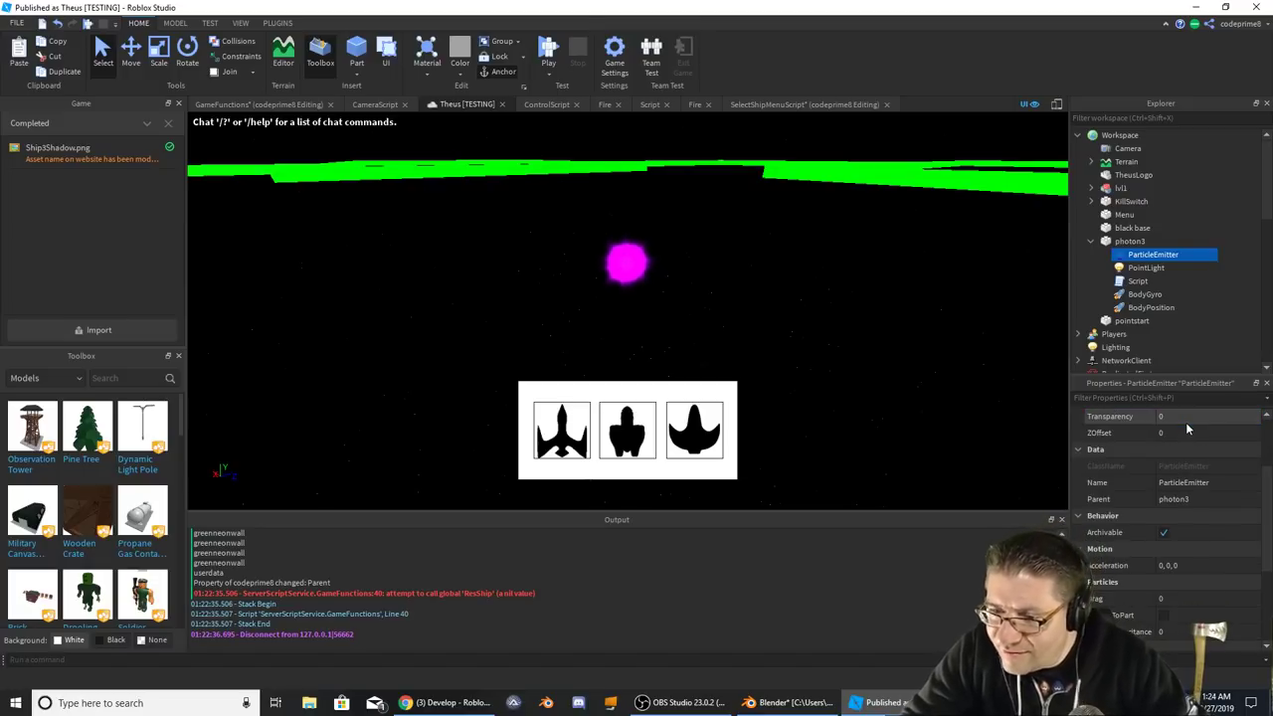
- Set the LightEmission of photon3's ParticleEmitter to 5 and open its Transparency value for editing
scroll(1186, 421, down, 4)
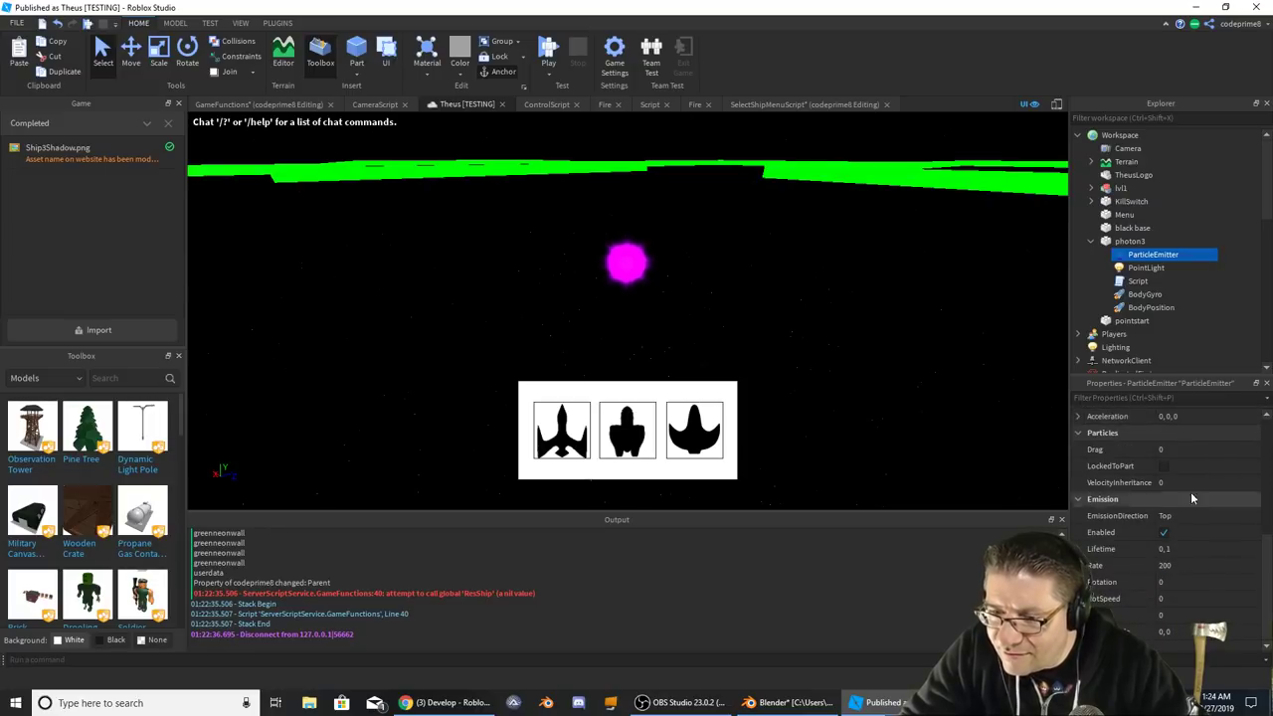
scroll(1181, 485, up, 3)
scroll(1182, 485, up, 2)
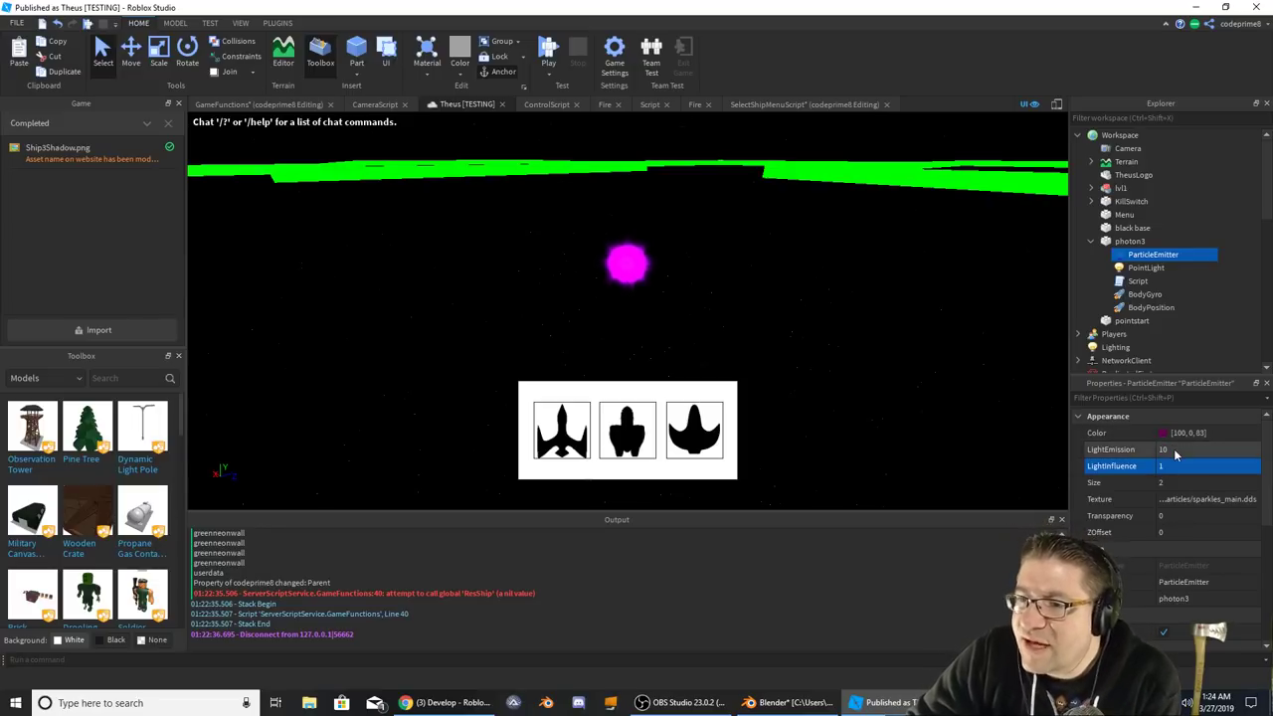
click(1175, 452)
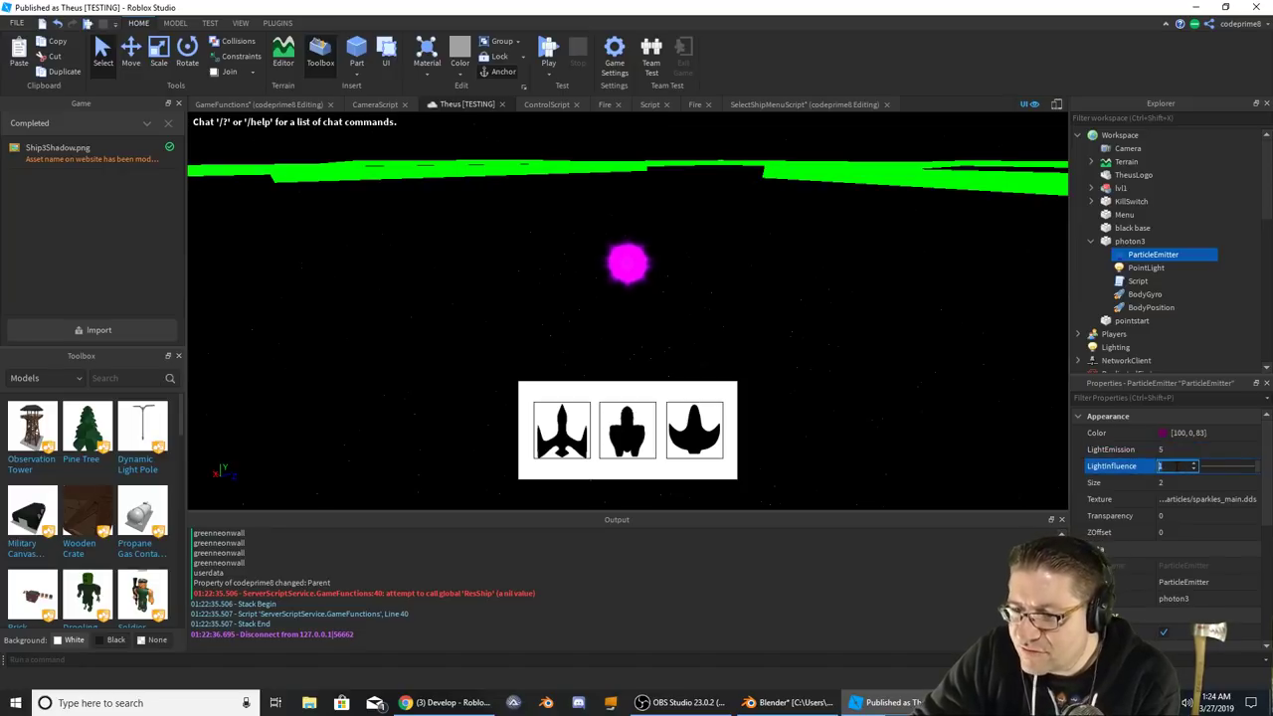
click(1191, 516)
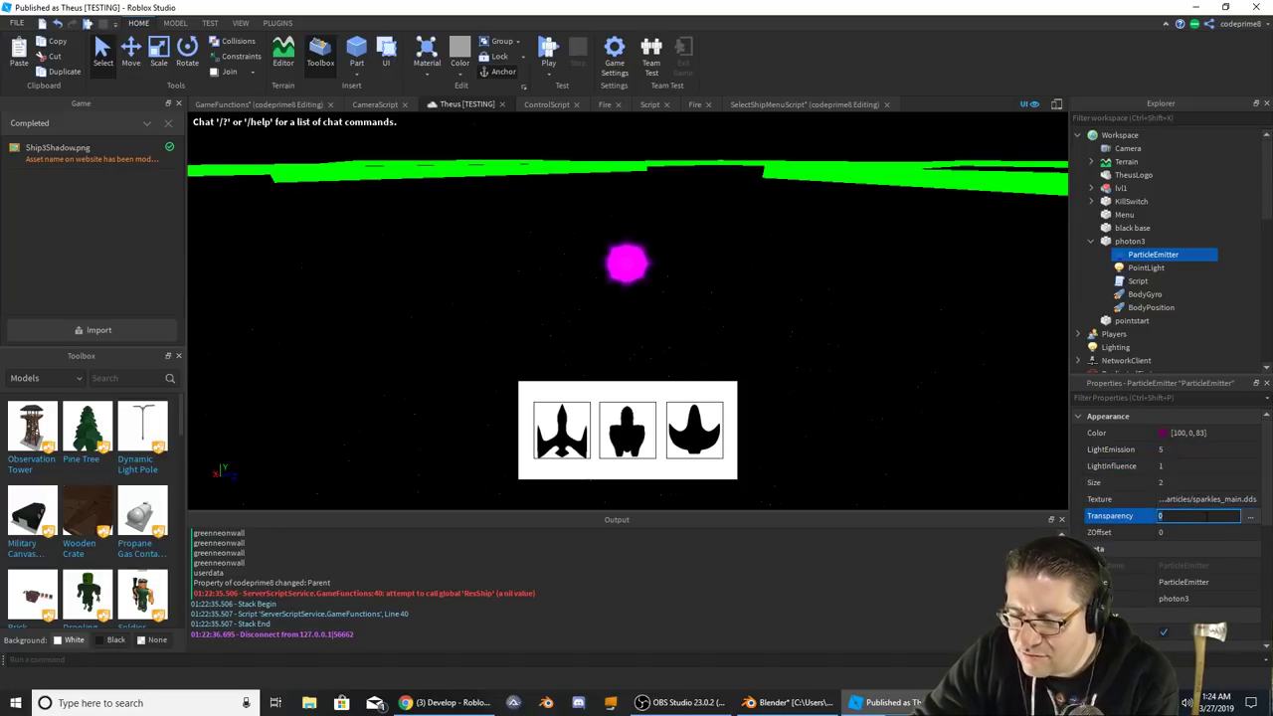
scroll(1207, 516, down, 3)
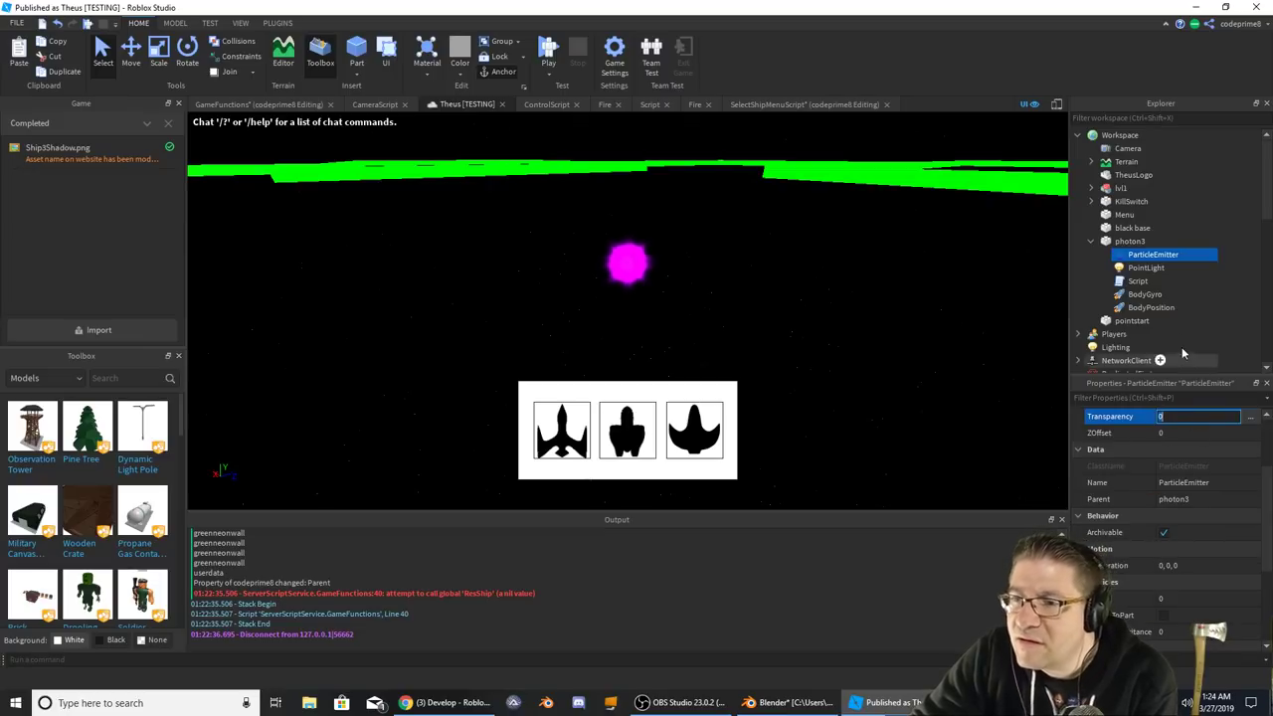
- Set the BrickColor of the photon3 part to Magenta and look through its remaining properties
click(1131, 241)
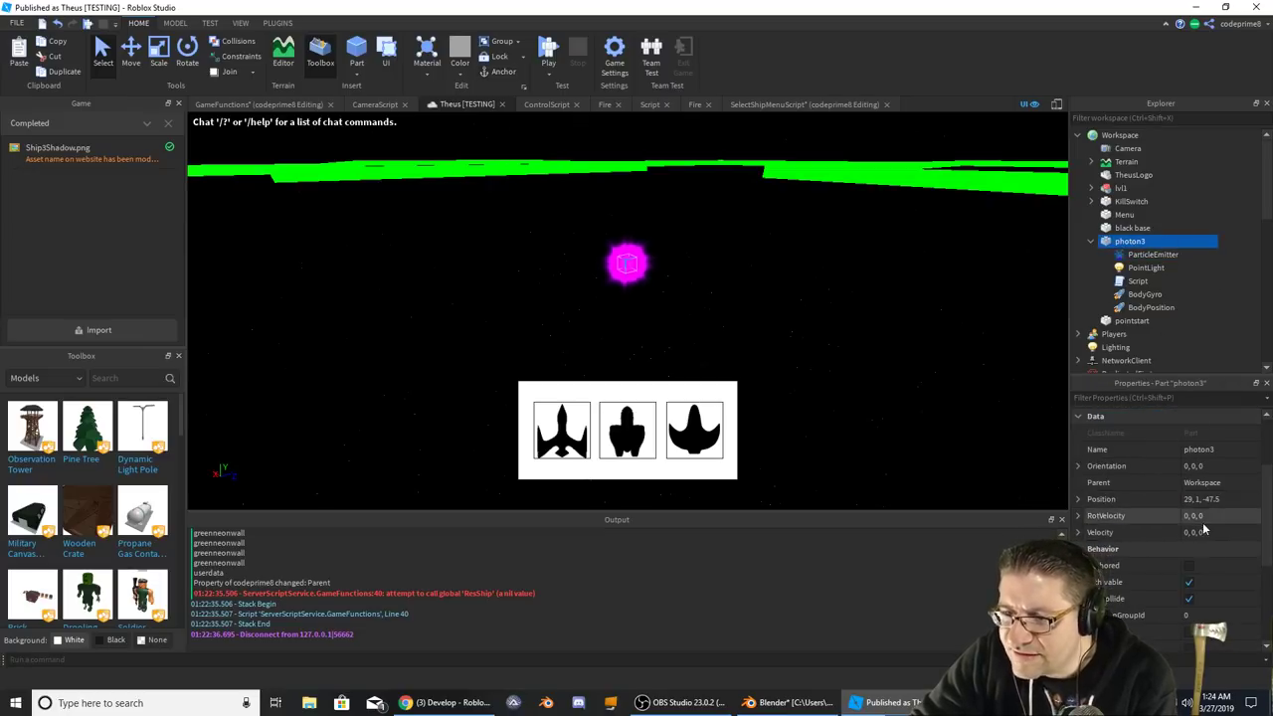
scroll(1203, 531, up, 3)
click(1204, 436)
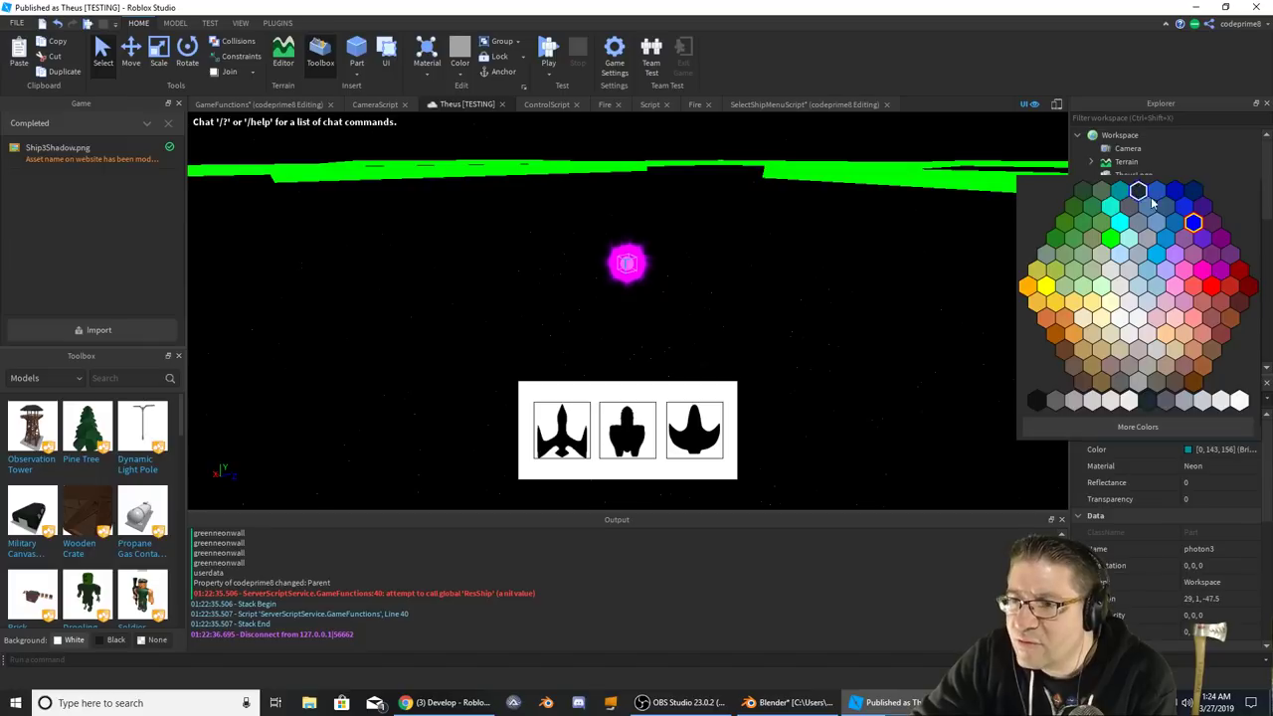
click(1222, 270)
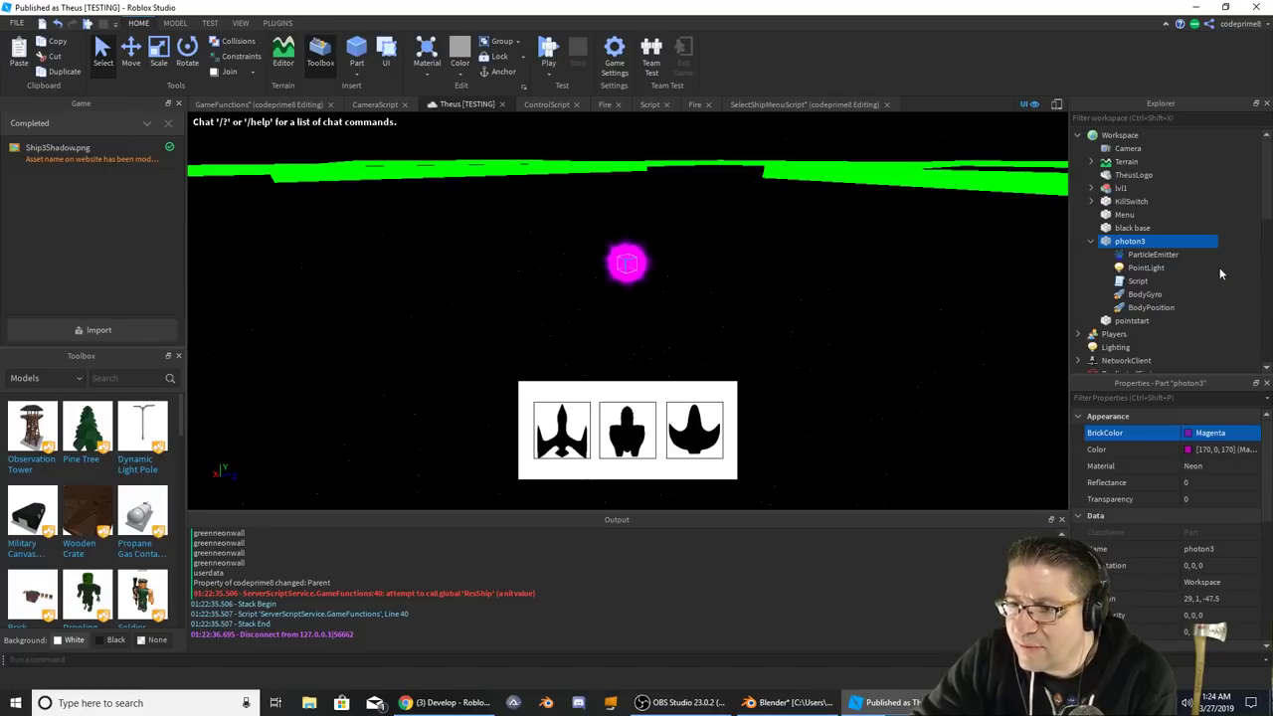
scroll(1198, 473, down, 3)
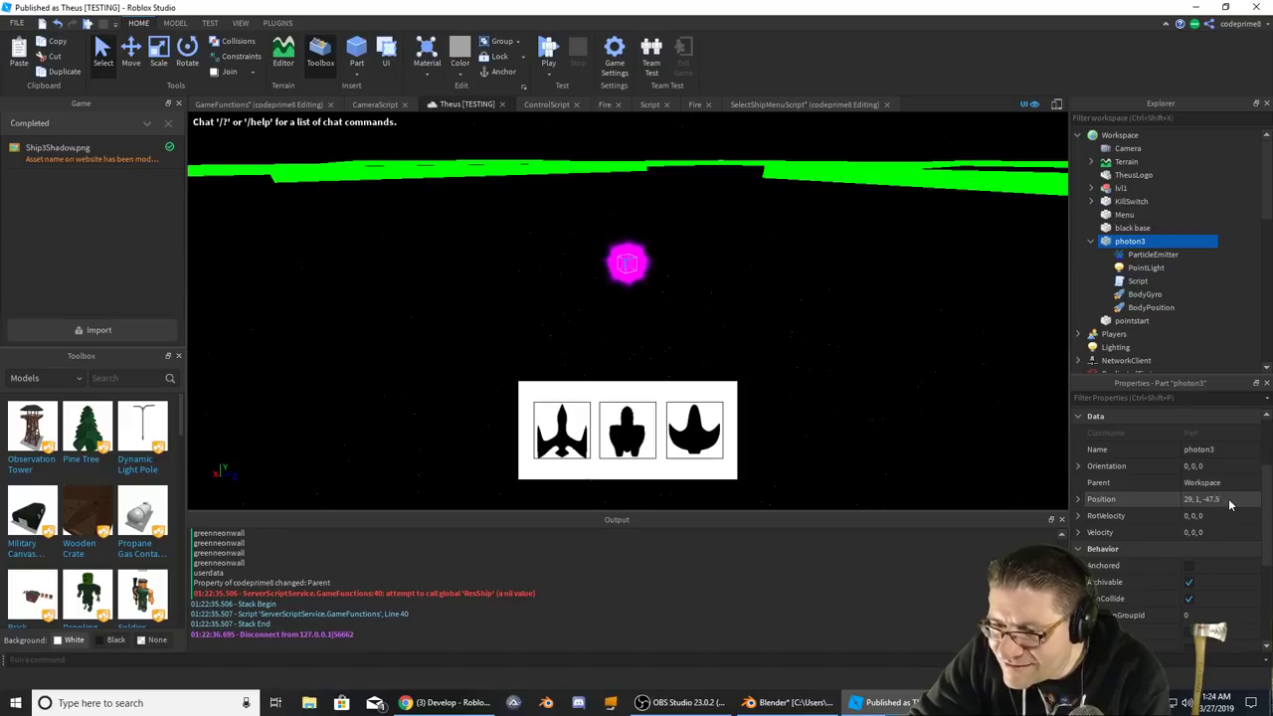
scroll(1211, 535, down, 4)
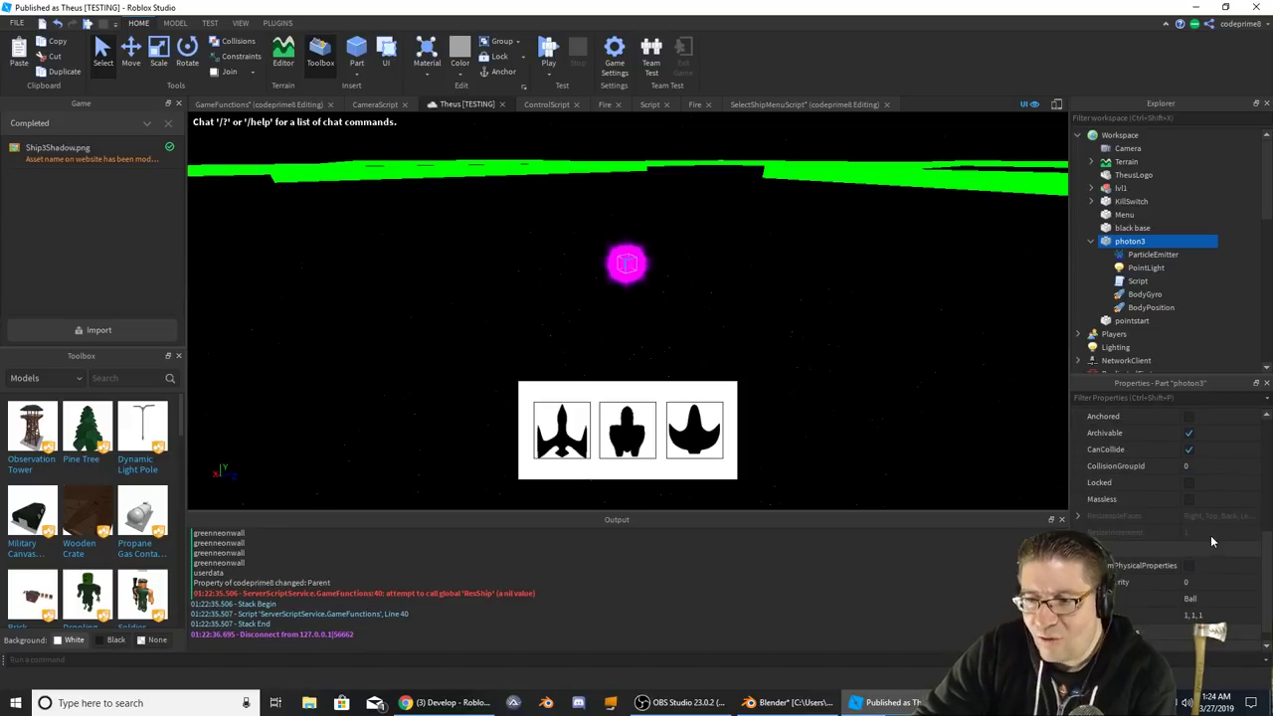
- Review the hit-handling code in photon3's Script and close the script
click(1134, 281)
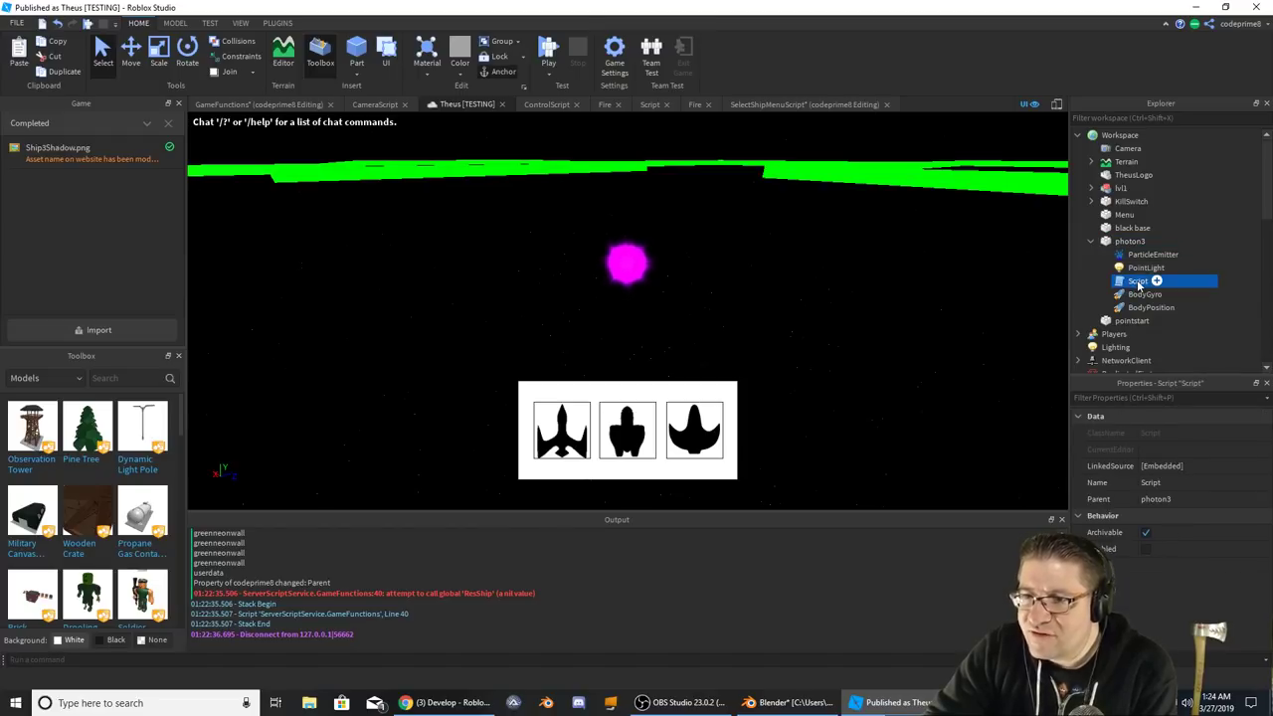
double_click(1139, 282)
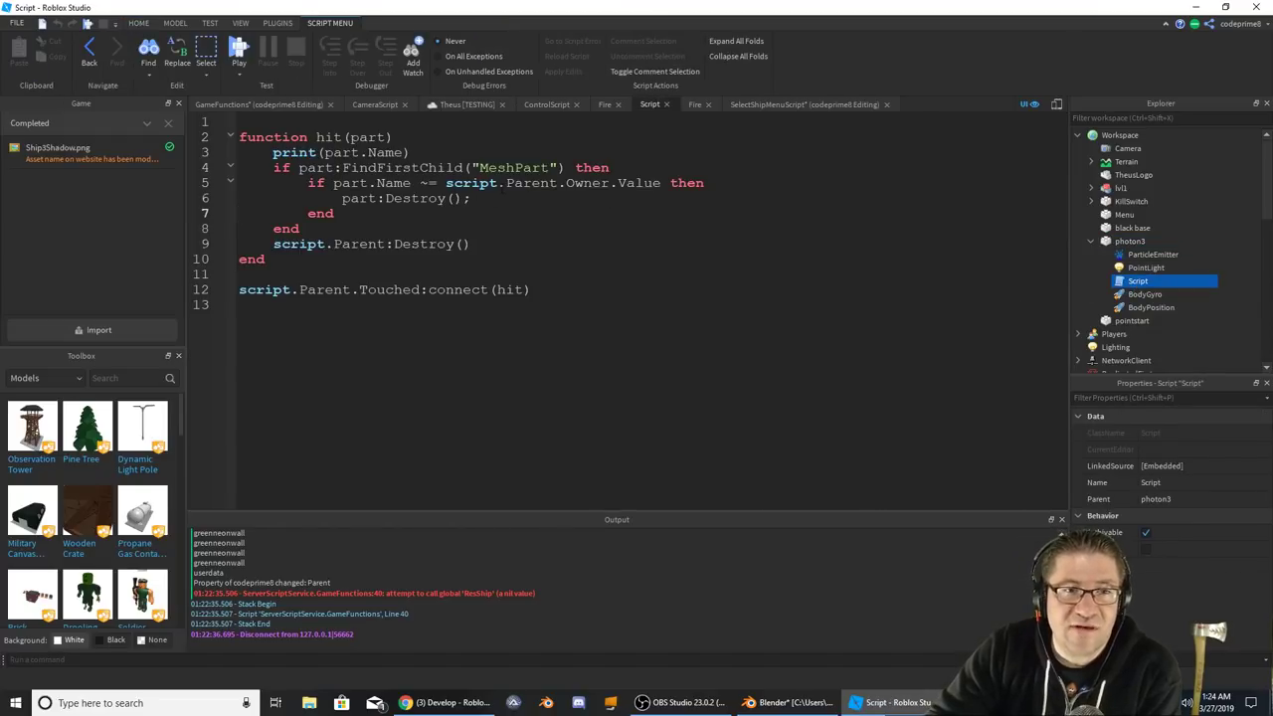
click(667, 105)
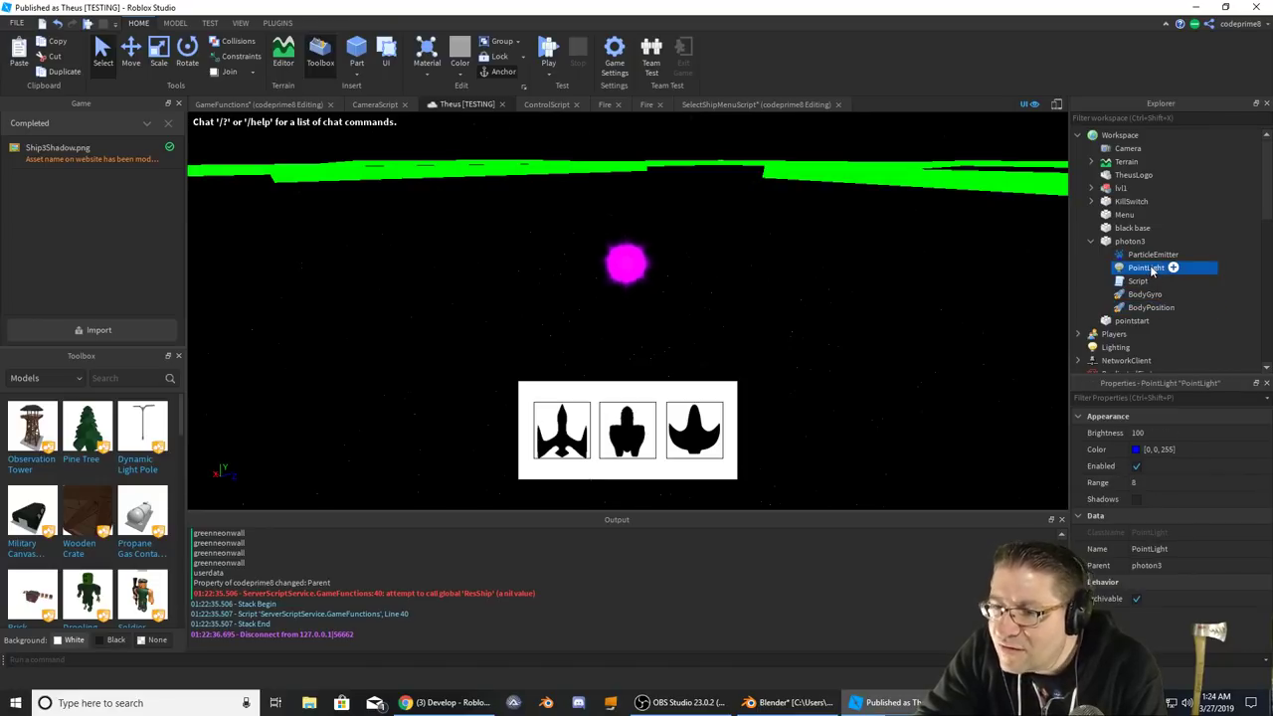
- Set the colour of photon3's PointLight to the light purple 170, 85, 255
click(1134, 450)
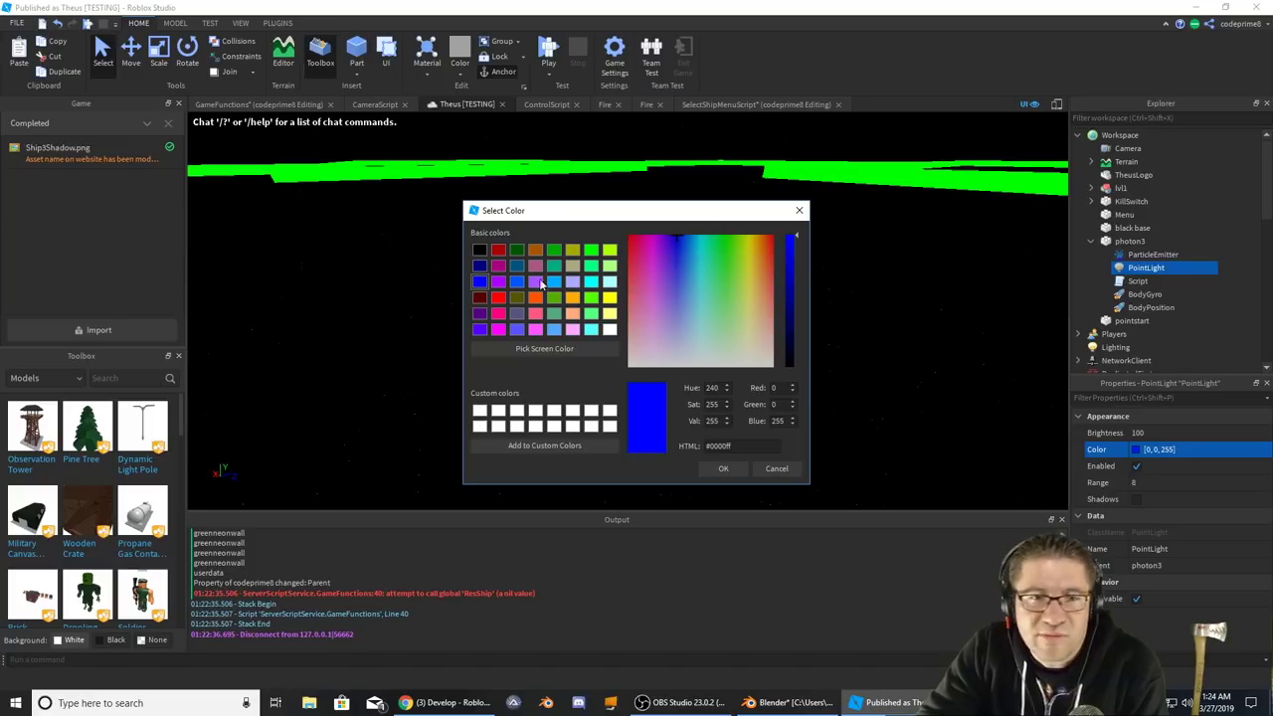
click(535, 283)
click(724, 470)
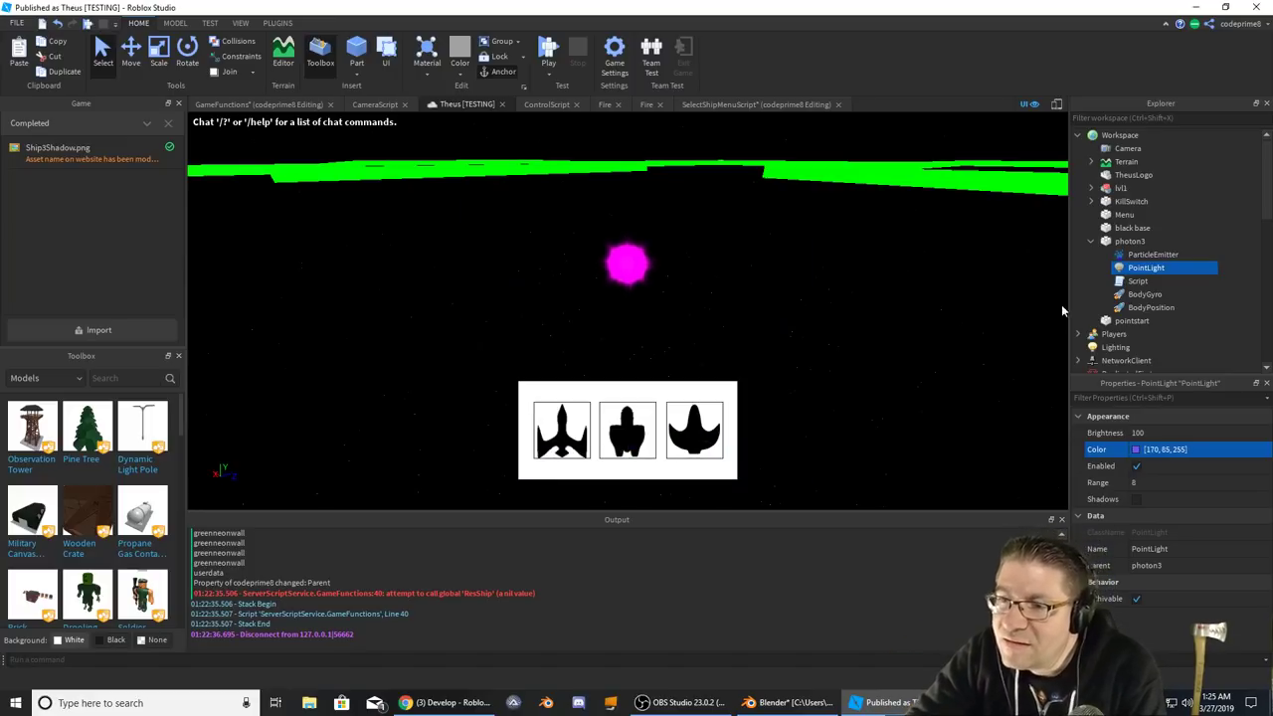
- Move photon3 from Workspace into ServerStorage by cutting and pasting it
click(1092, 243)
click(1104, 242)
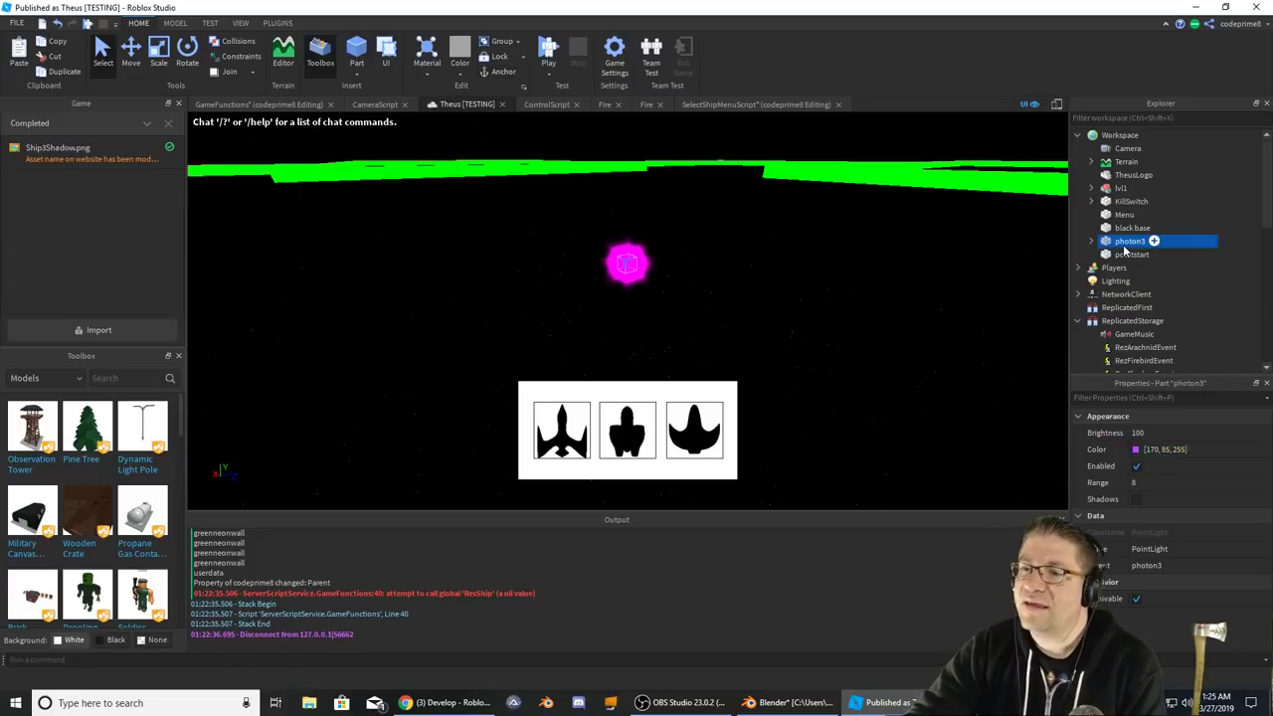
right_click(1102, 245)
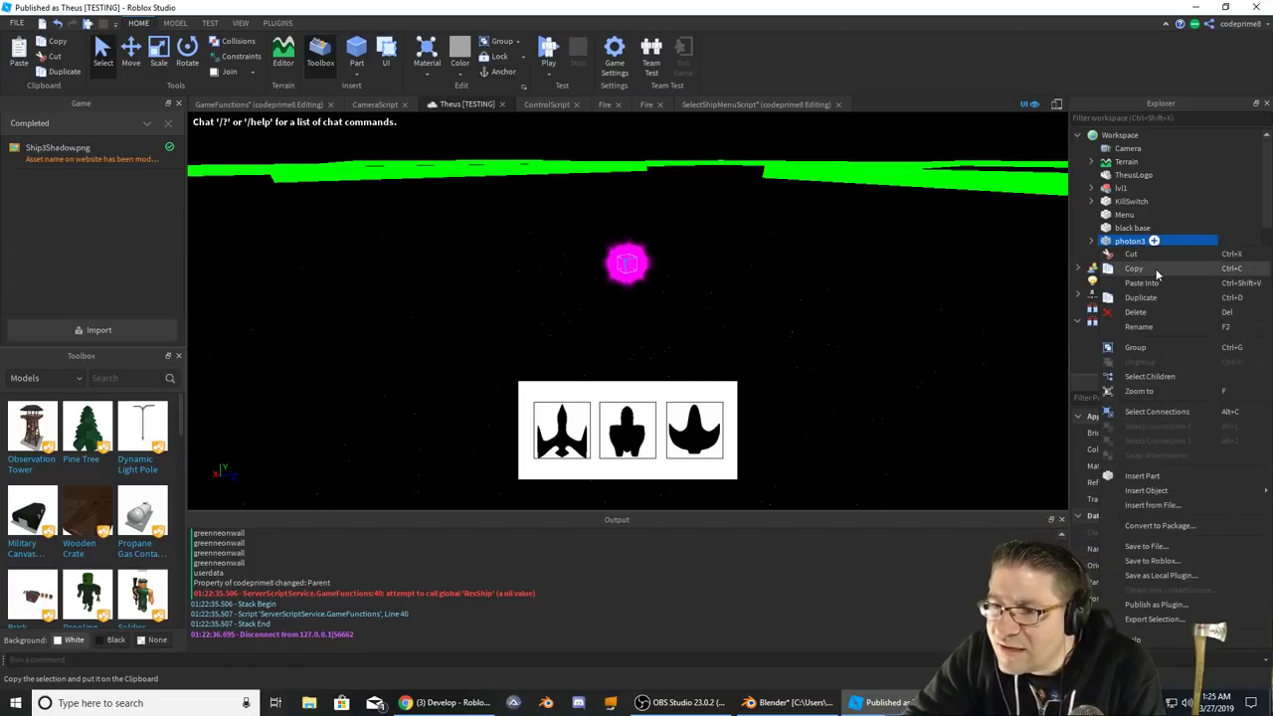
click(1154, 255)
scroll(1144, 258, down, 2)
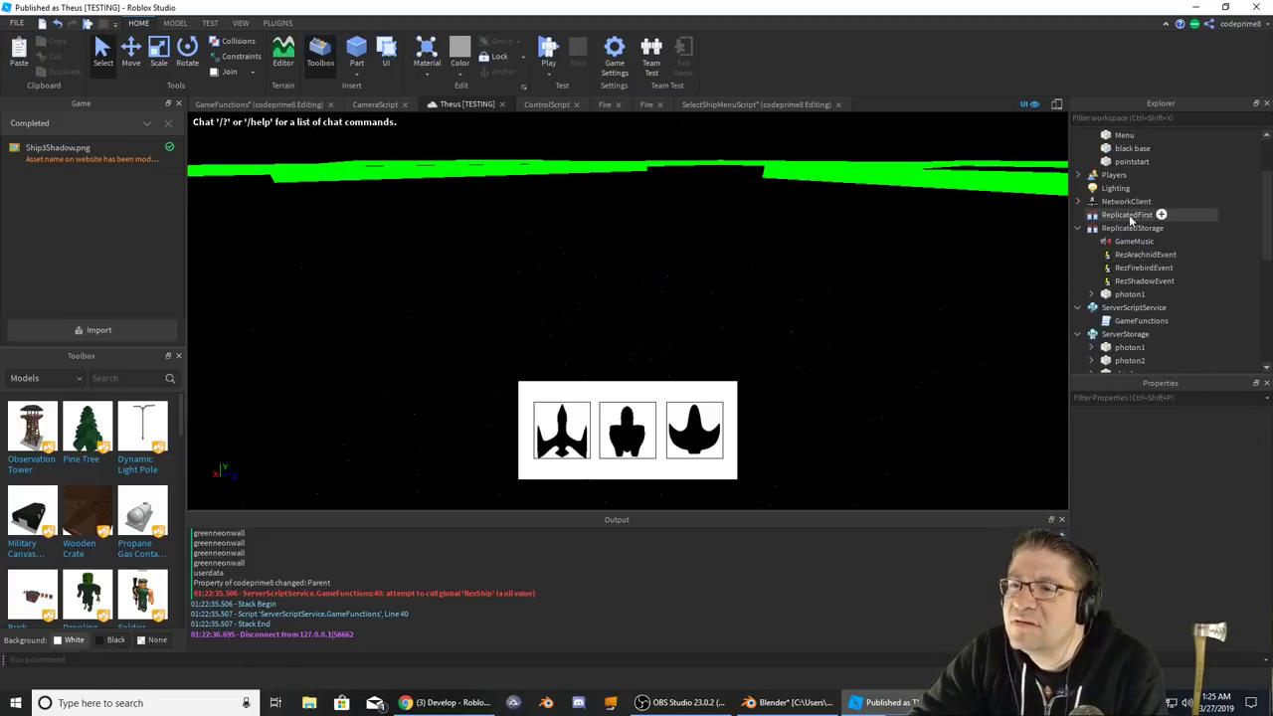
scroll(1137, 253, down, 1)
right_click(1137, 296)
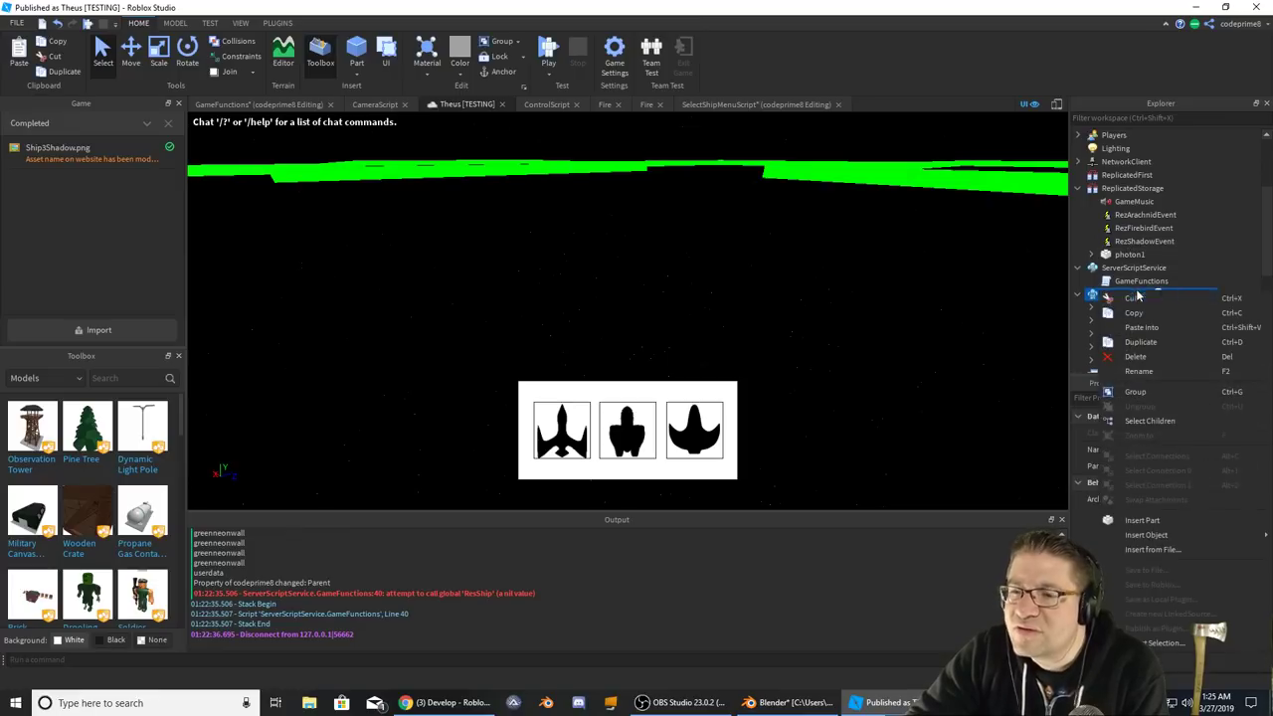
click(1142, 327)
scroll(1164, 249, down, 2)
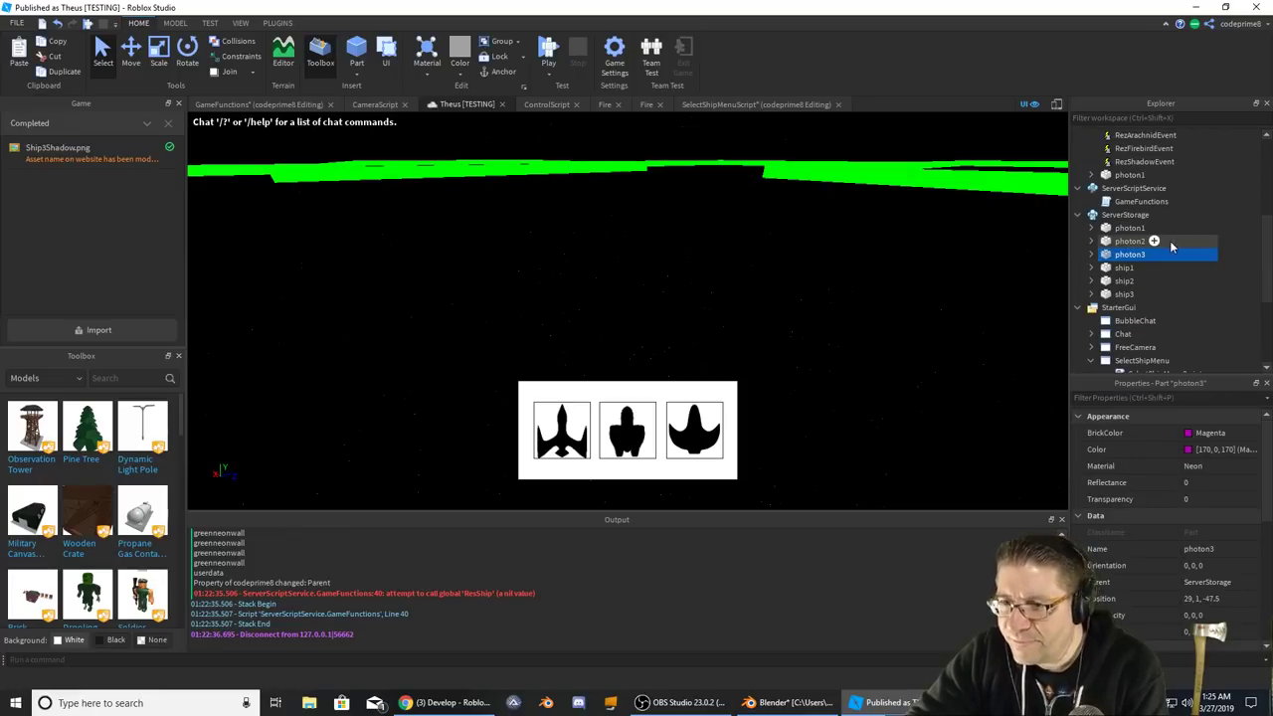
- Set the main colour of the Fire effect in ship3's thrusters to purple 128, 0, 255
click(1131, 295)
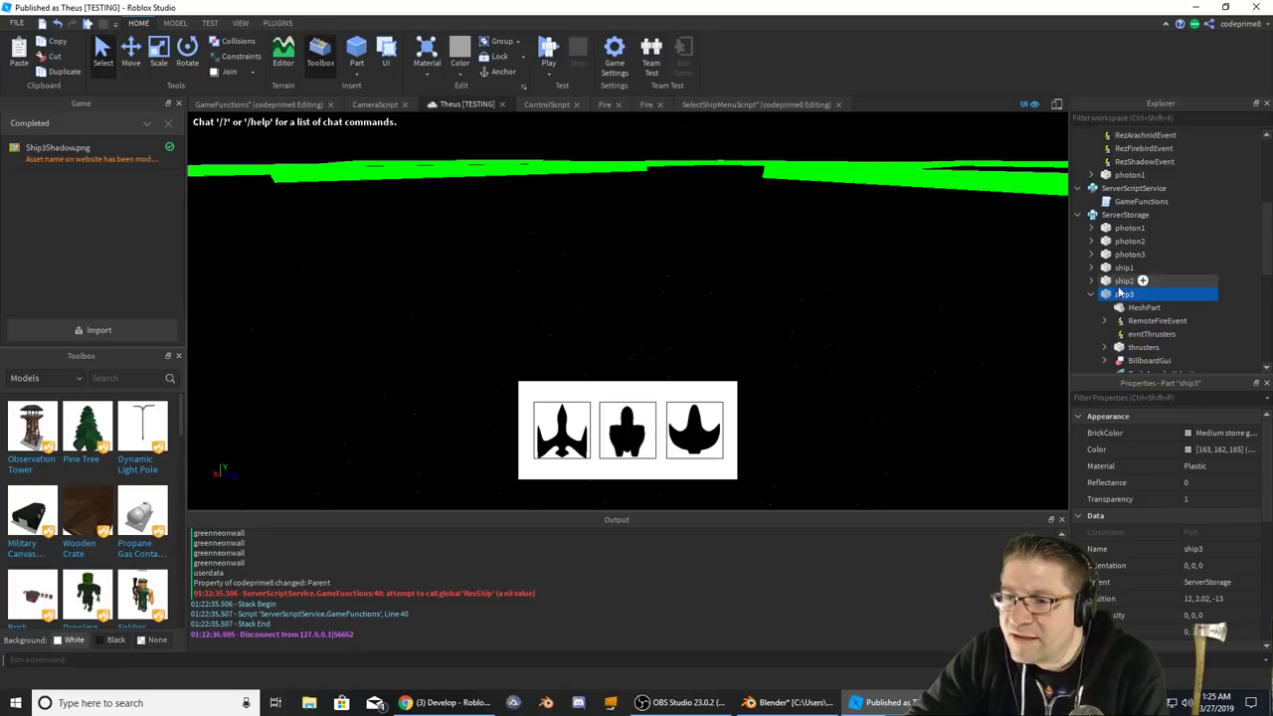
scroll(1165, 329, down, 3)
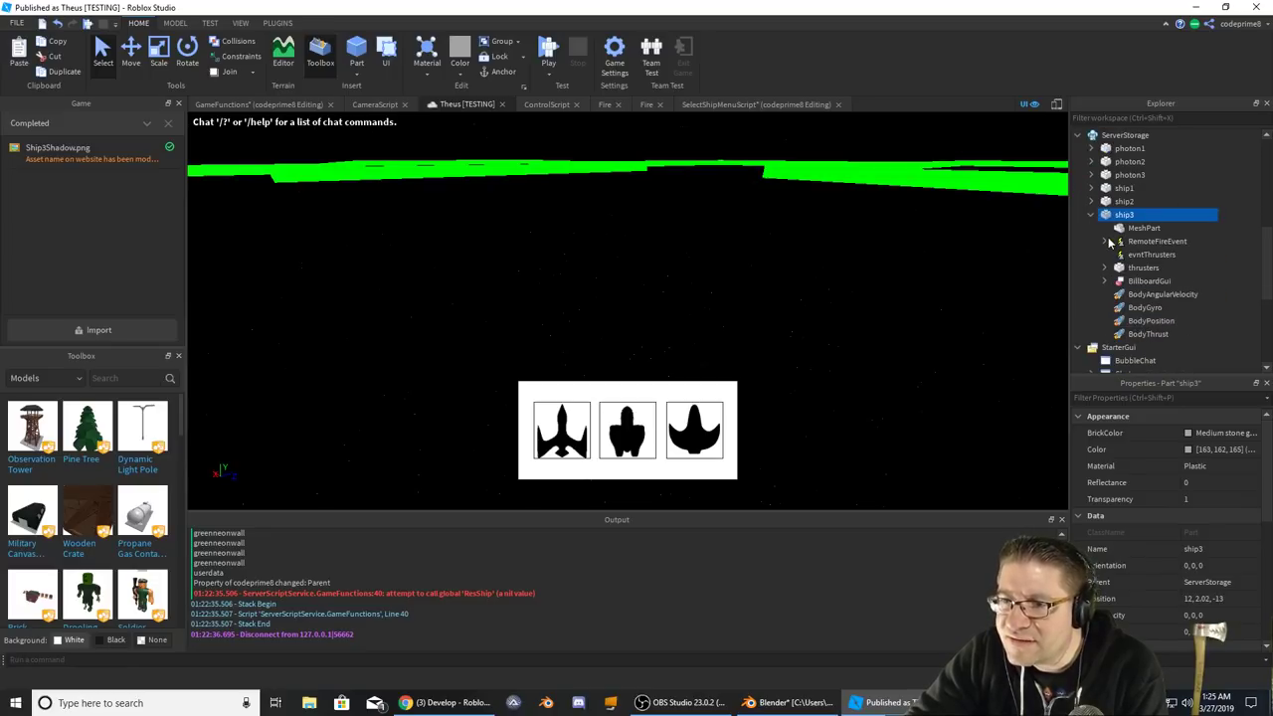
click(1104, 267)
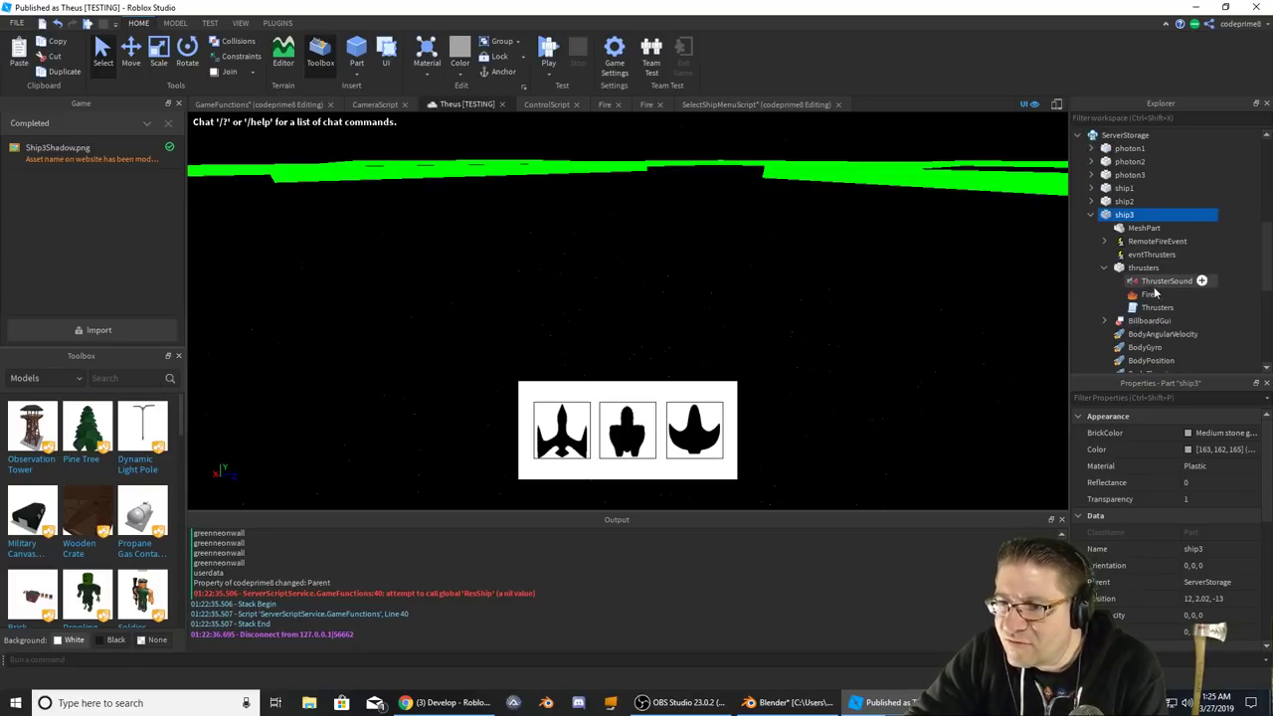
click(1148, 294)
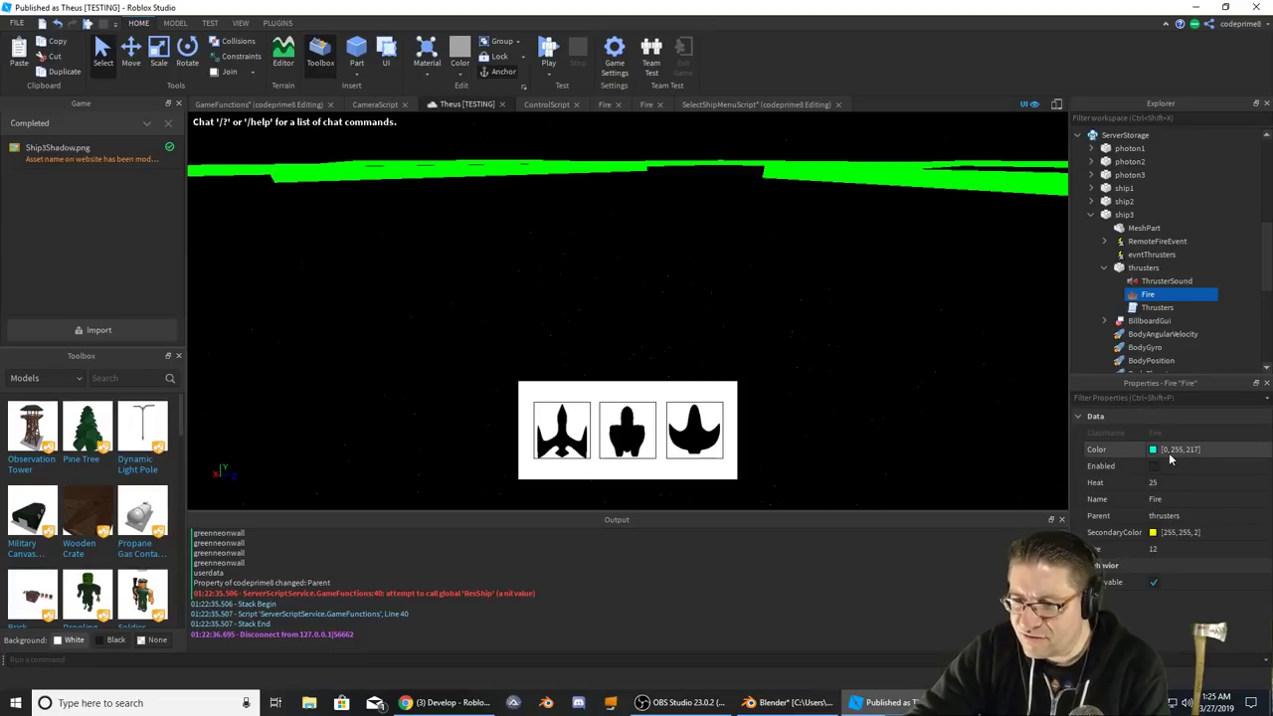
click(1151, 449)
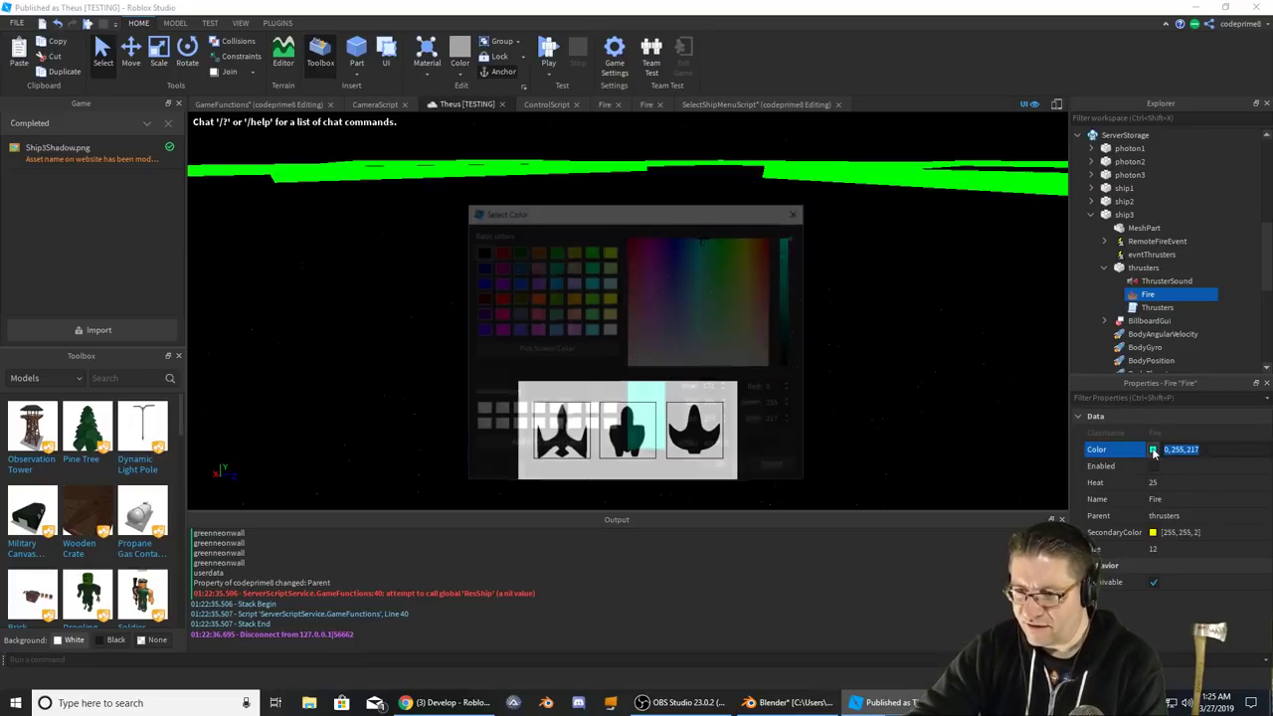
drag(700, 256, 667, 234)
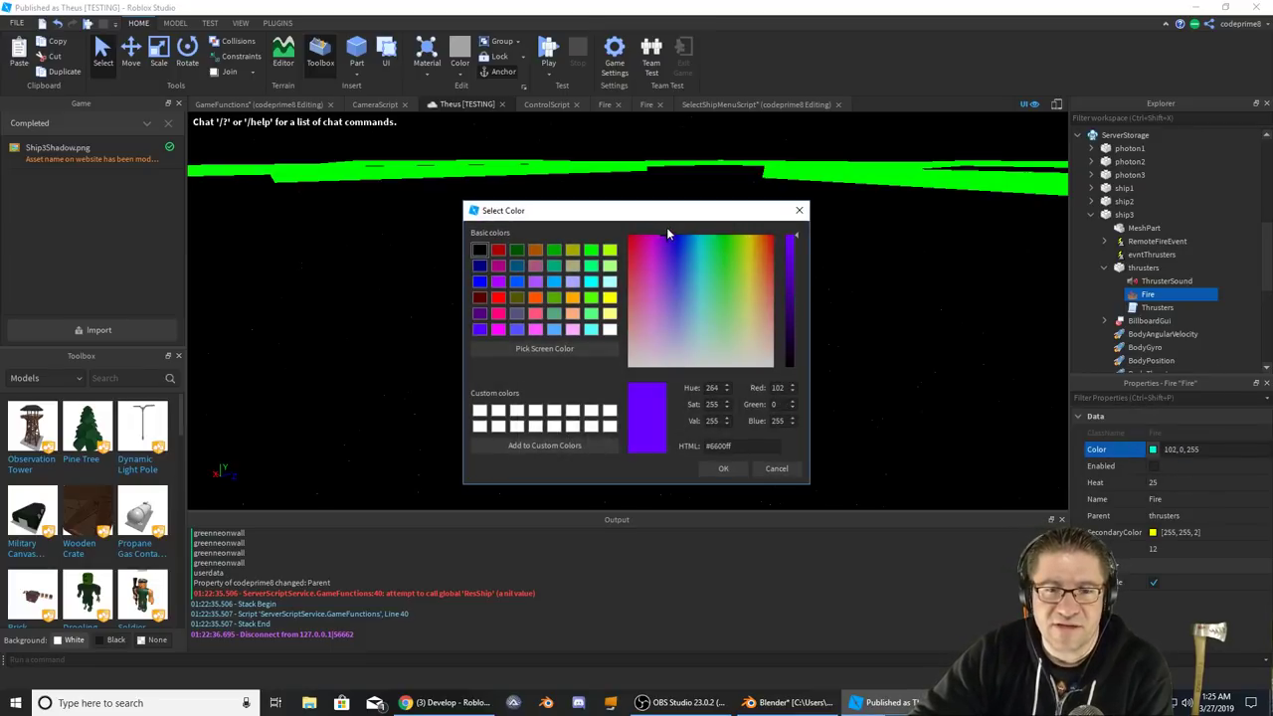
click(724, 468)
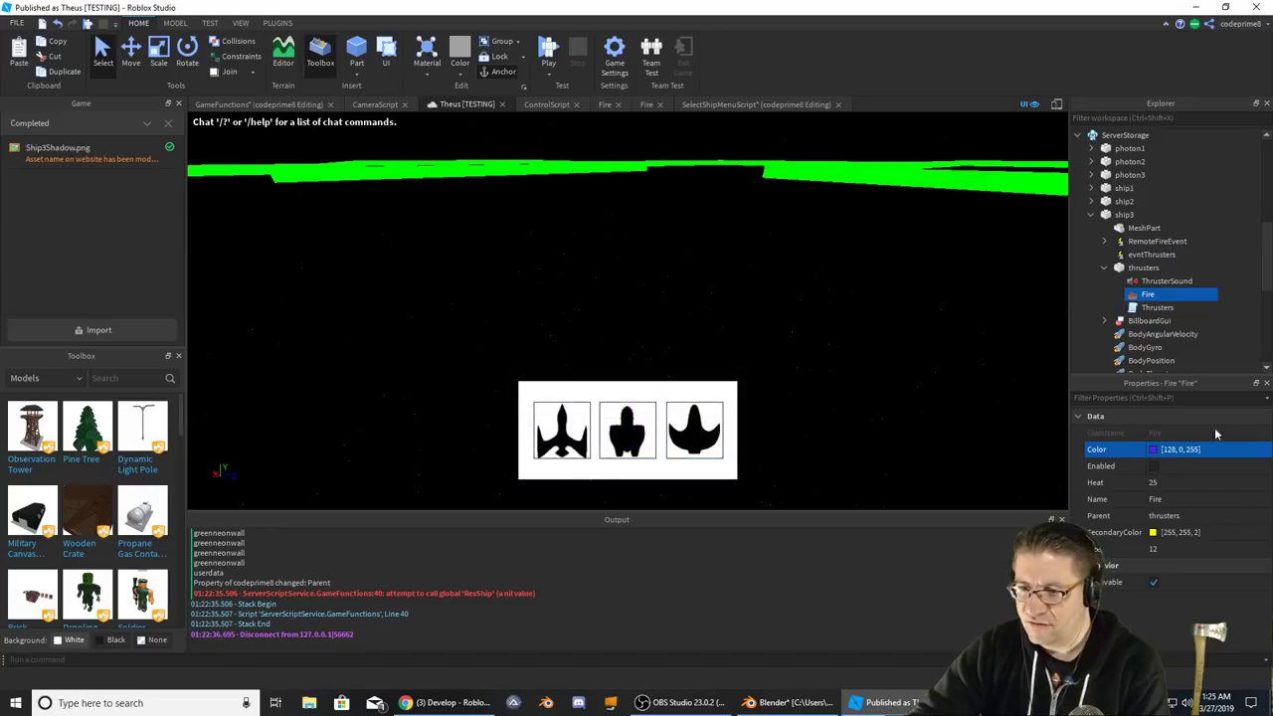
- Set the SecondaryColor of ship3's thruster Fire effect to magenta 255, 0, 243
click(1163, 534)
click(1153, 534)
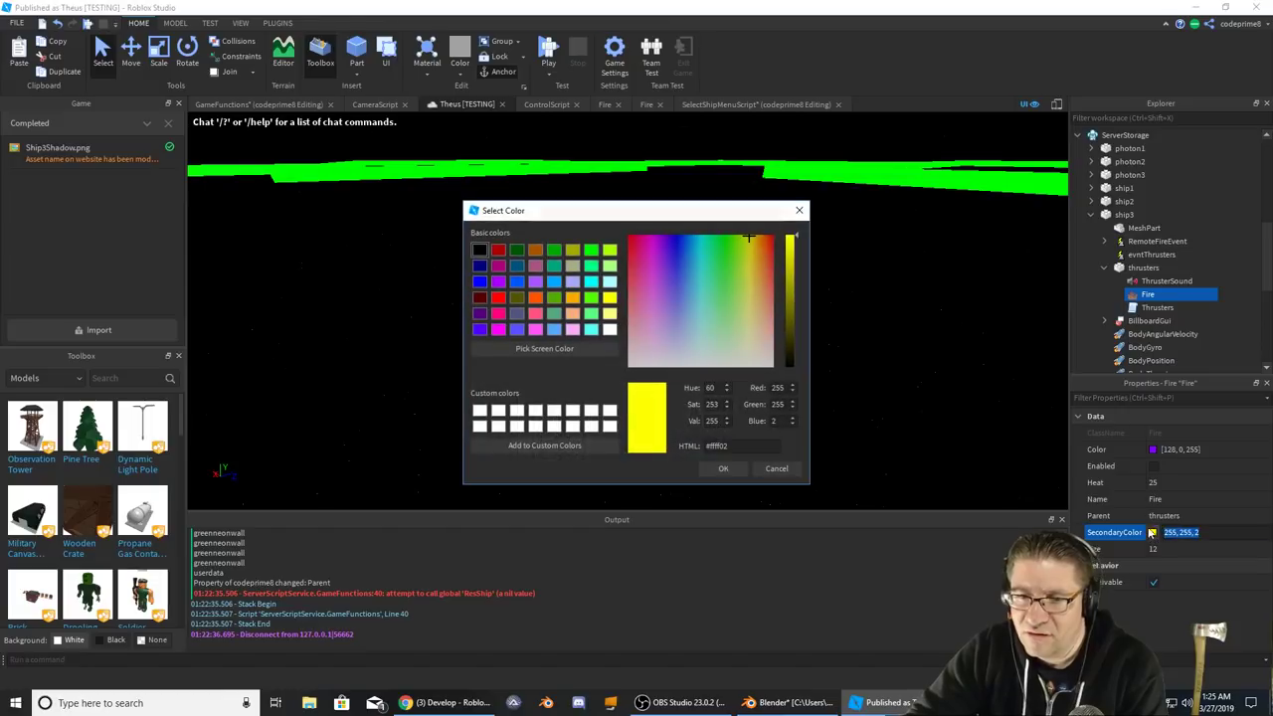
click(649, 244)
drag(654, 231, 650, 221)
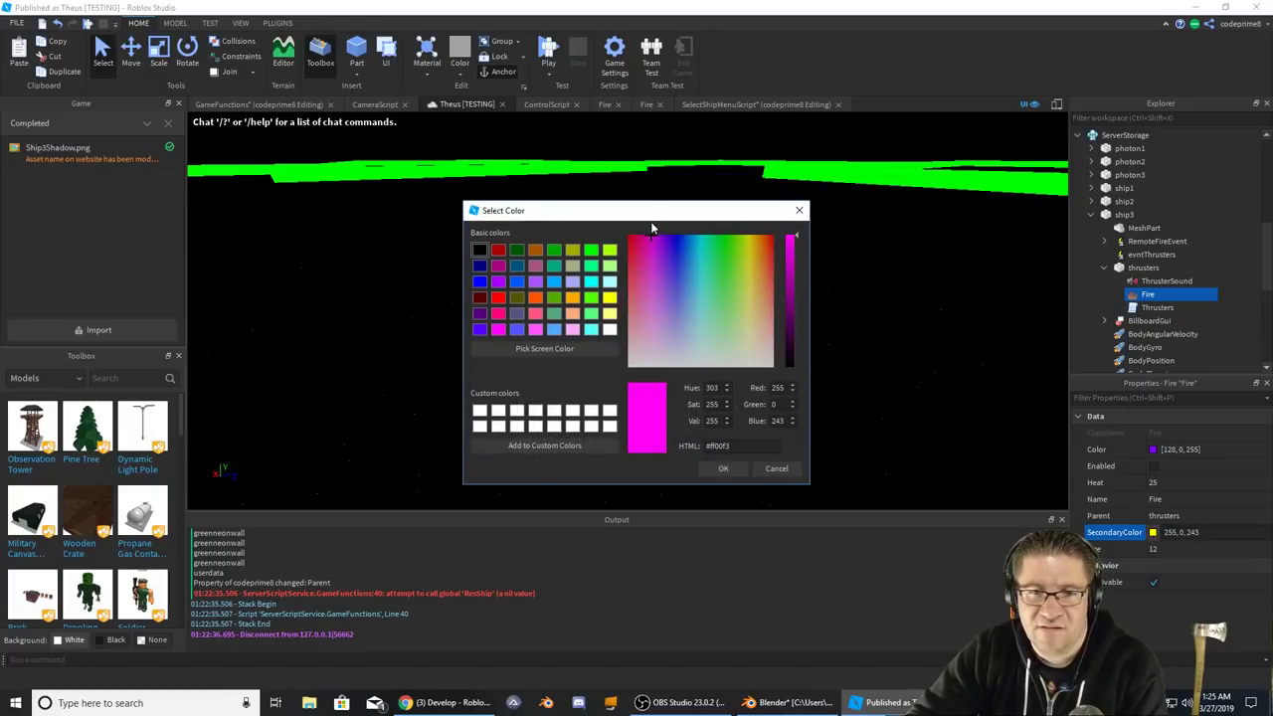
click(724, 472)
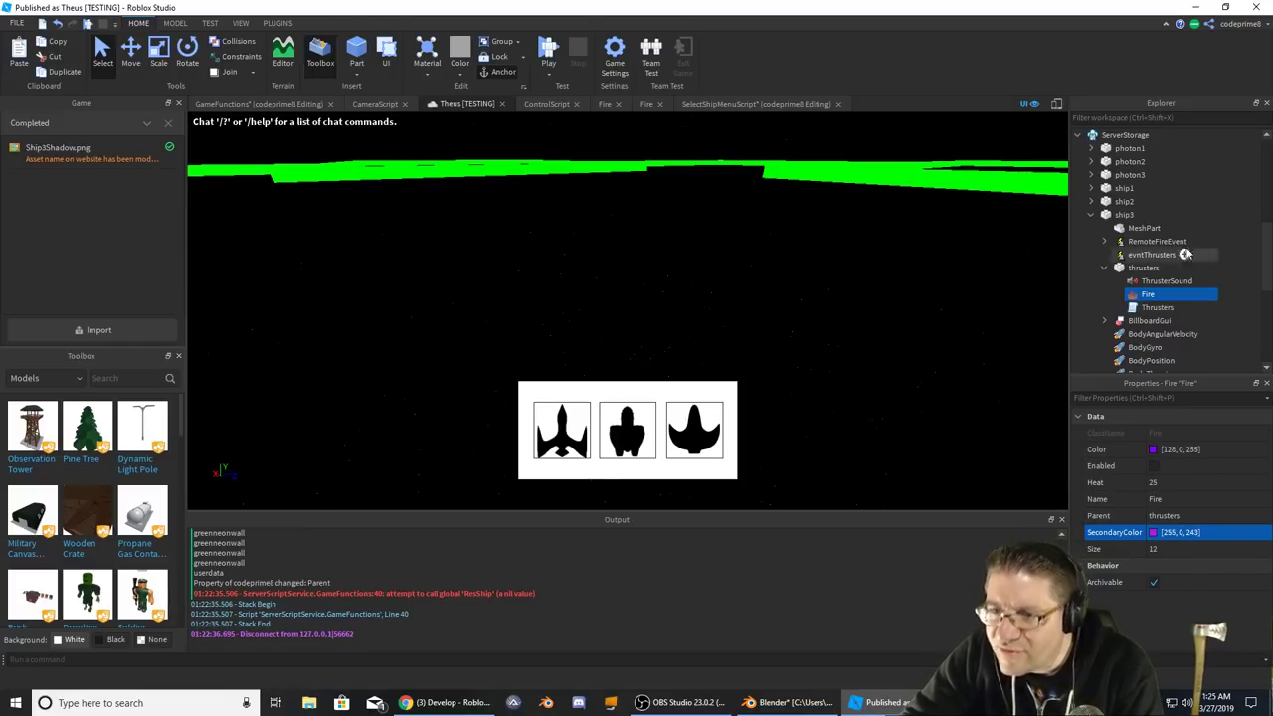
- Change the Photon variable in the Fire script of ship3's RemoteFireEvent to game.ServerStorage.photon3
click(1157, 309)
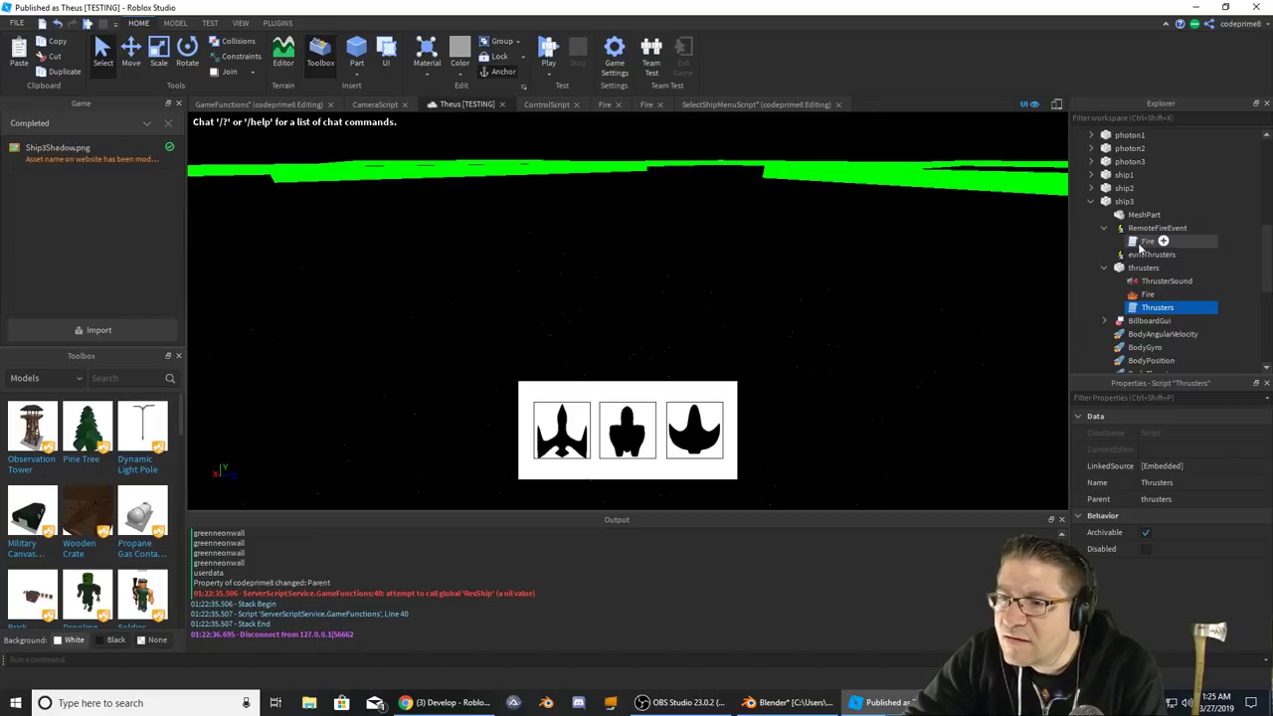
double_click(1146, 242)
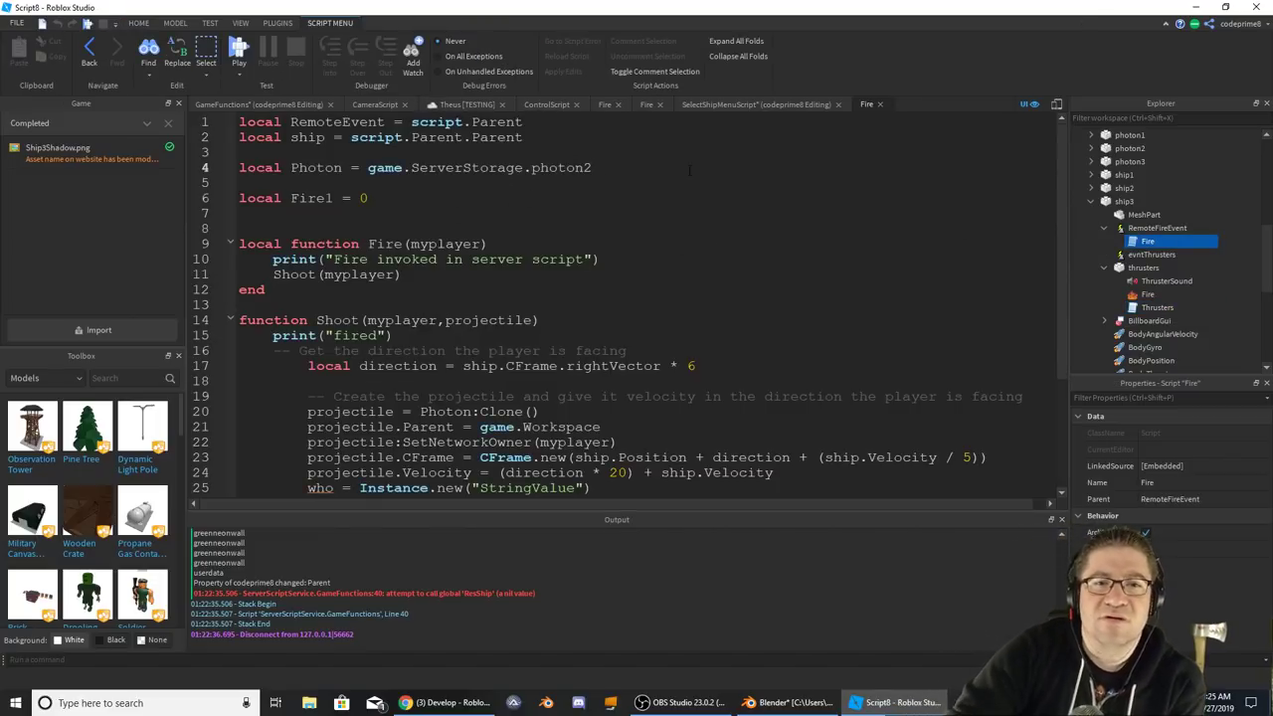
key(BackSpace)
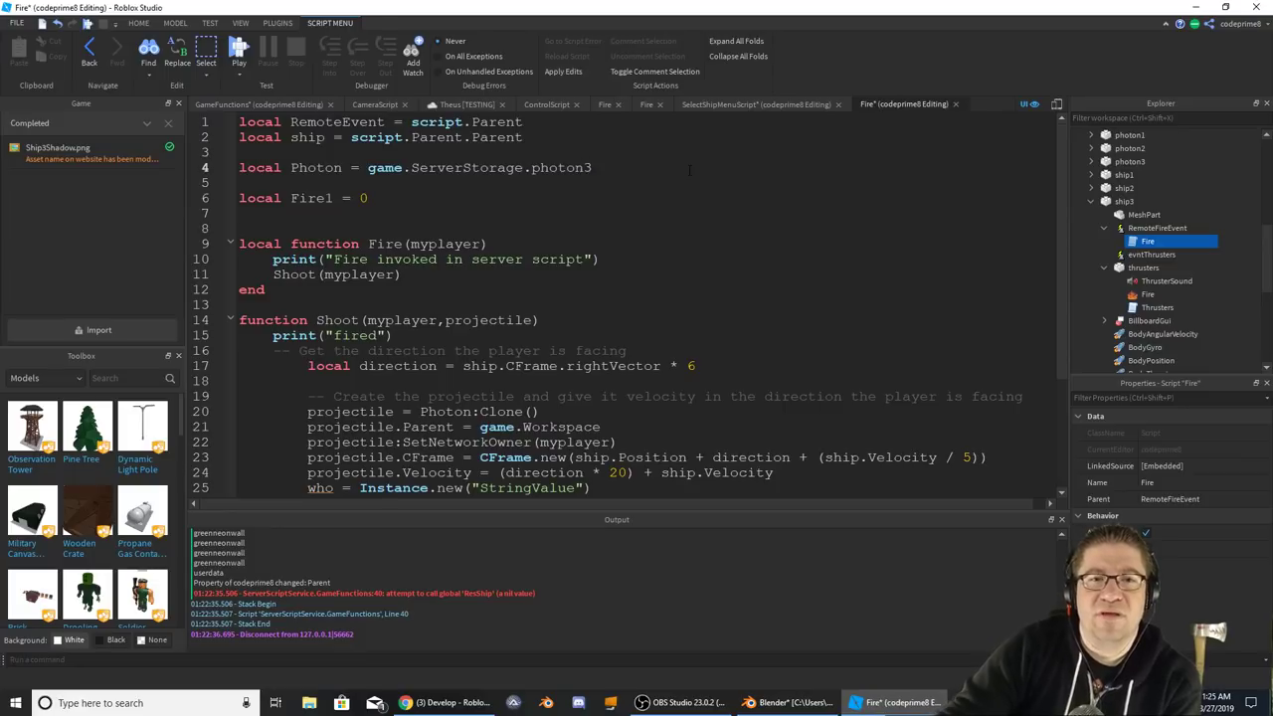
- Playtest the game with the third ship, flying through the maze and firing its photons repeatedly
click(243, 57)
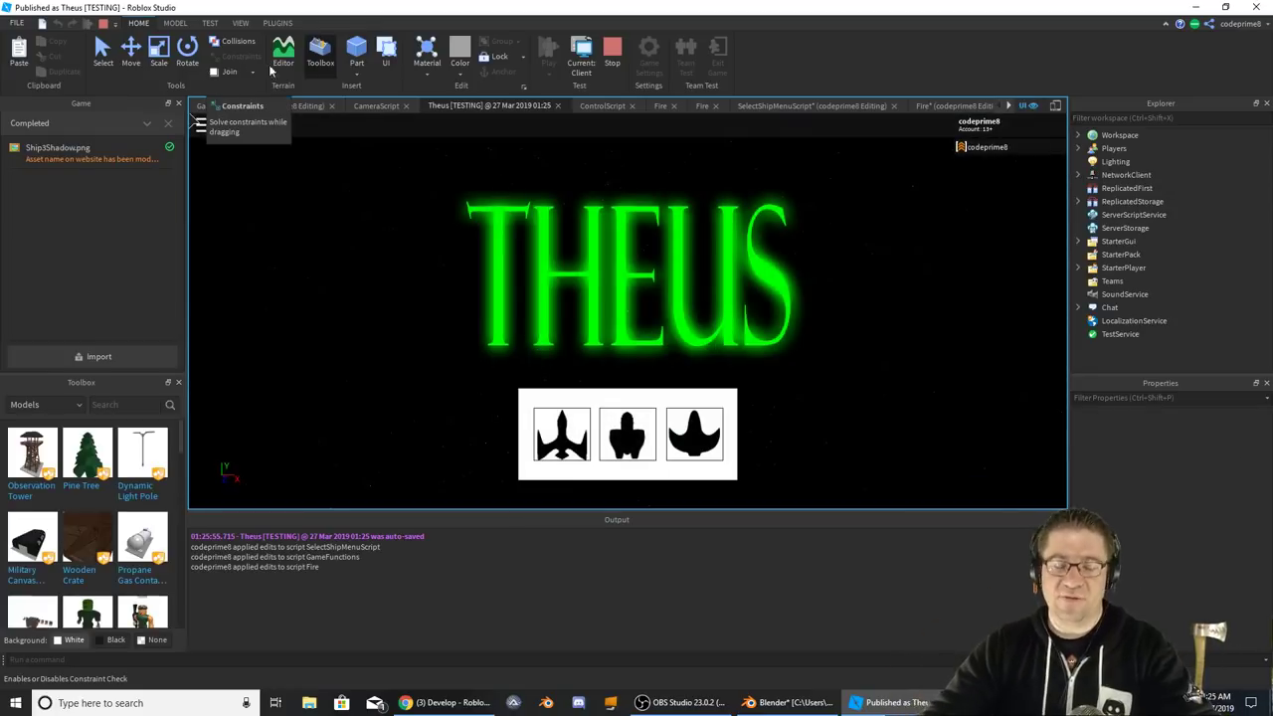
click(712, 439)
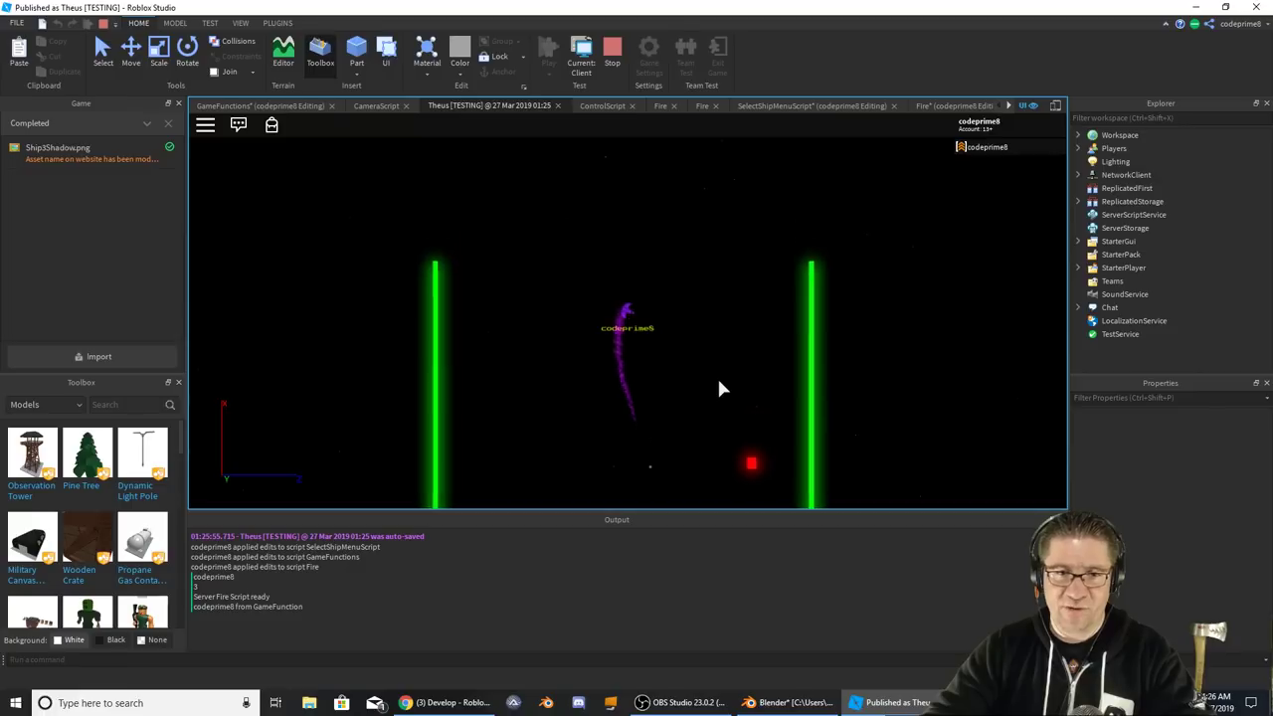
click(722, 389)
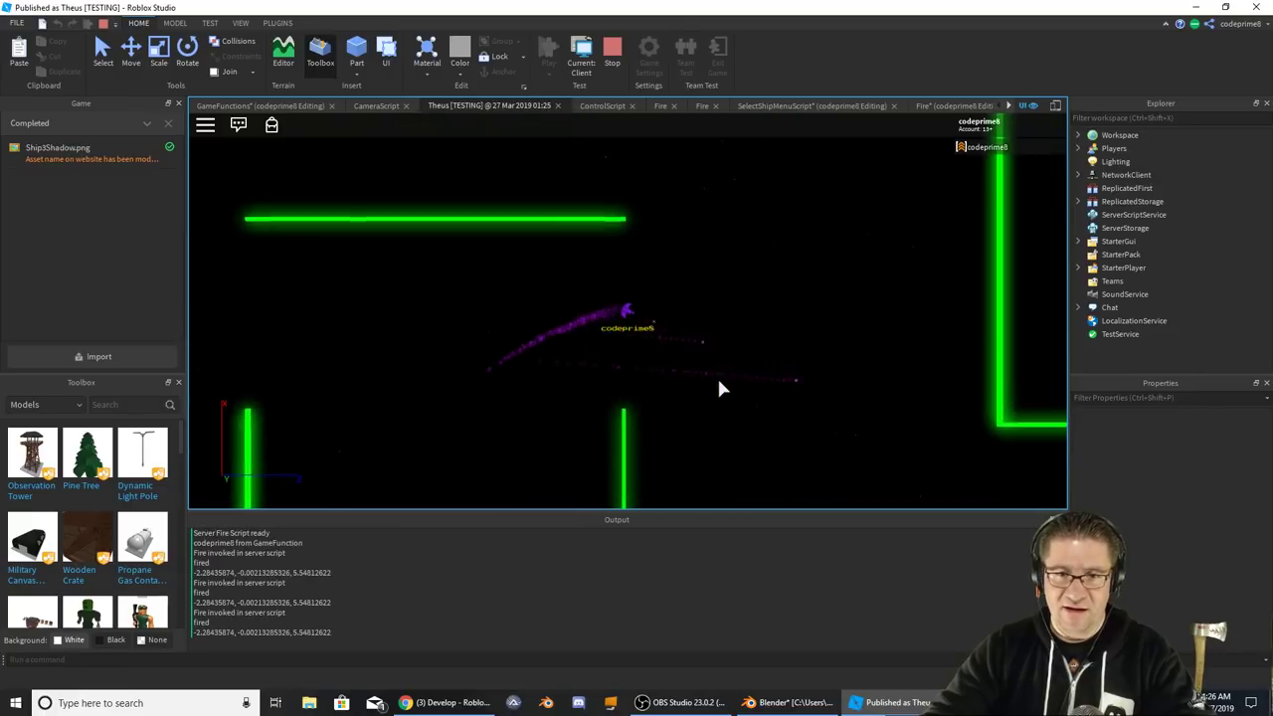
click(723, 389)
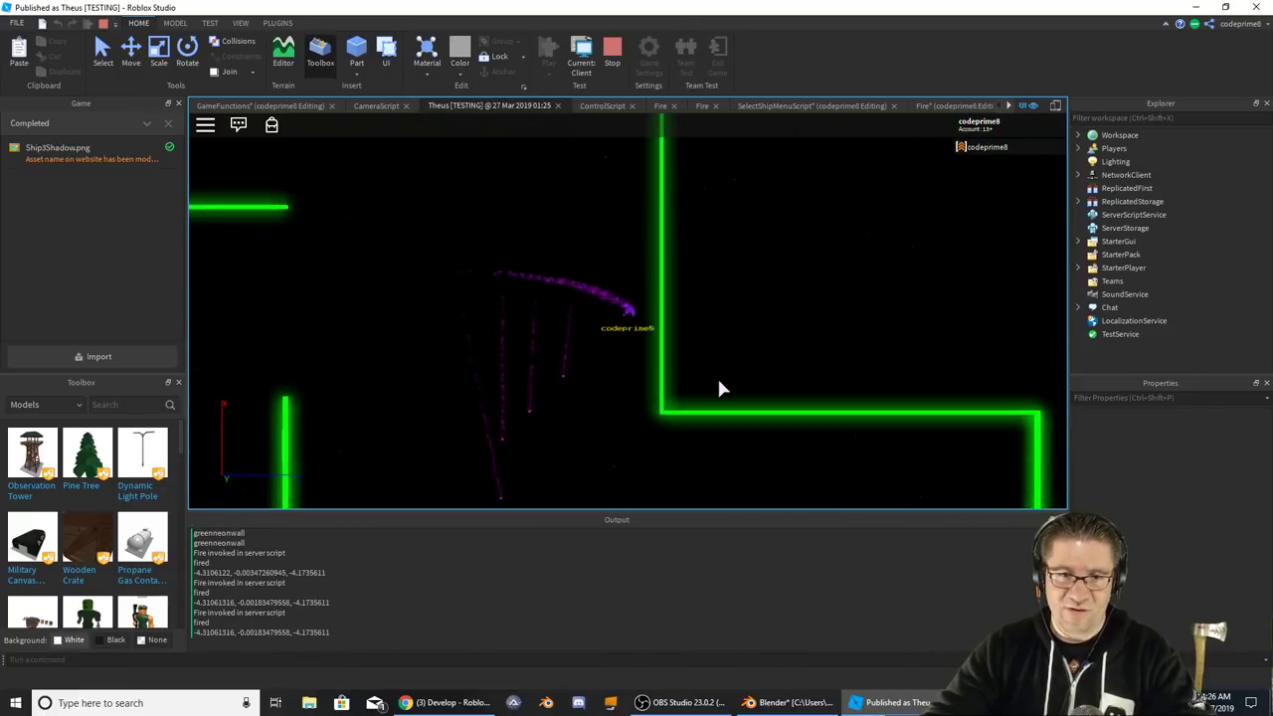
click(722, 389)
click(722, 388)
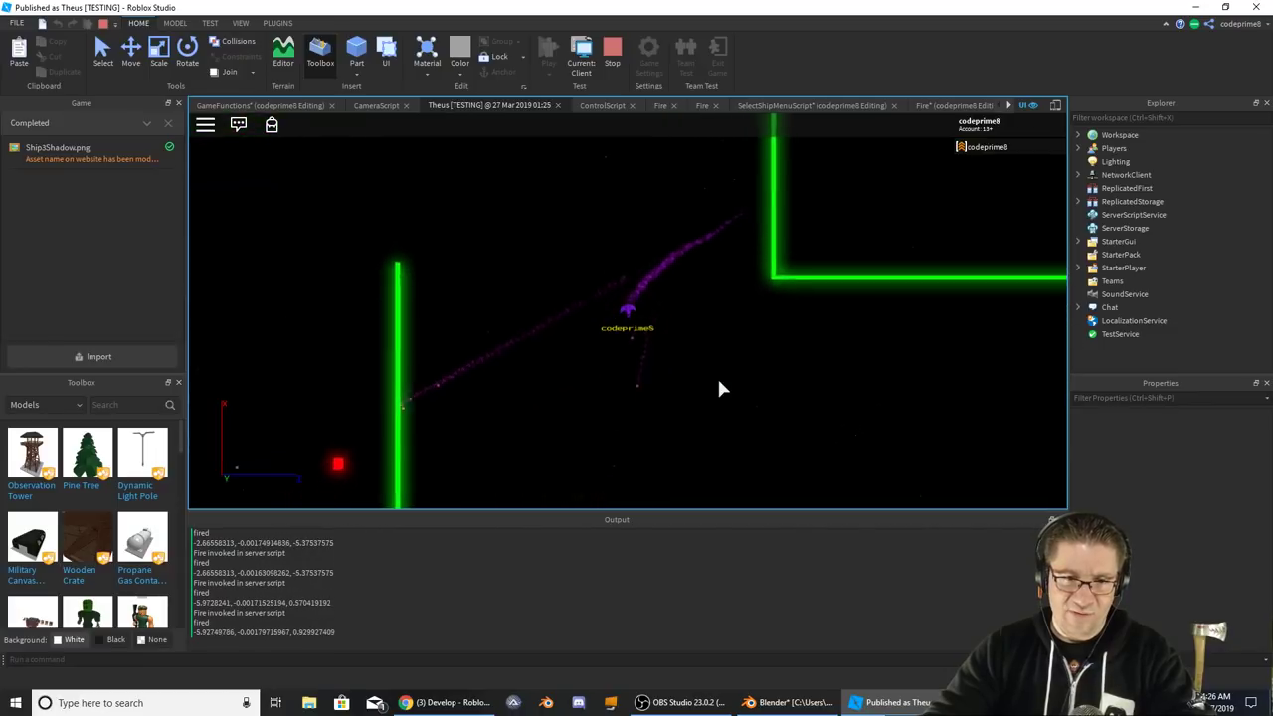
click(723, 388)
click(722, 389)
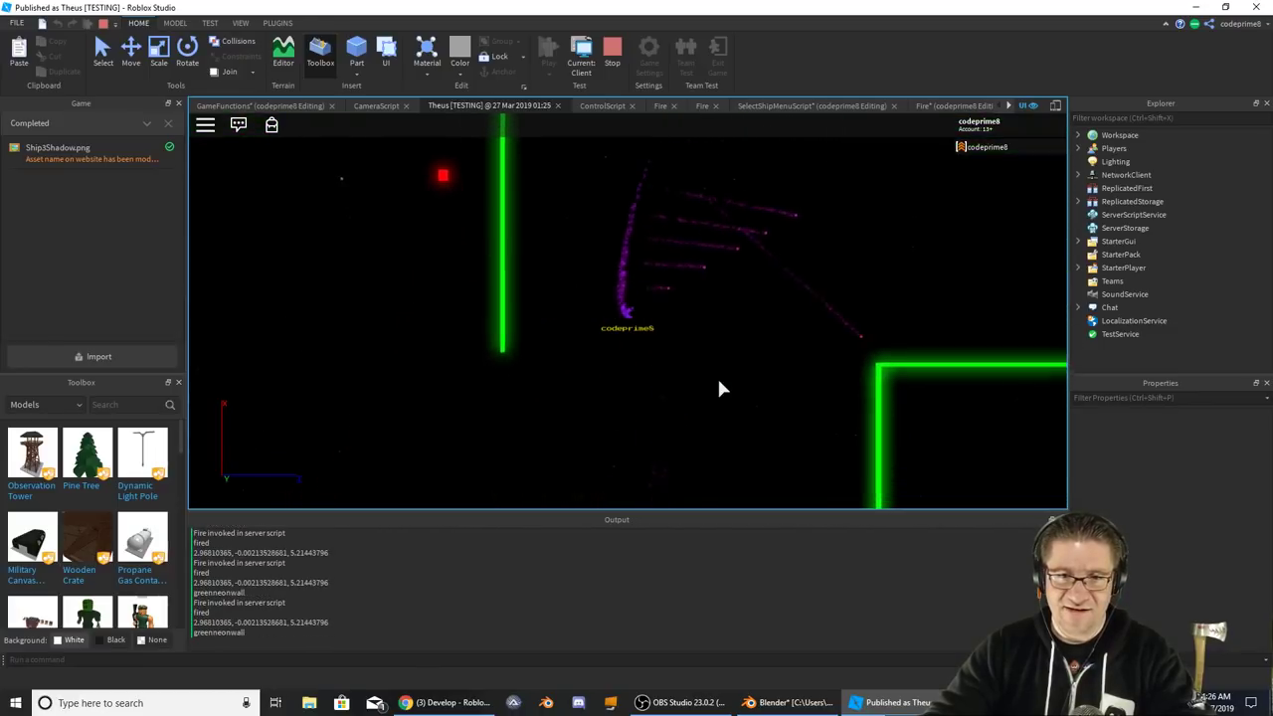
click(722, 389)
click(722, 389)
click(722, 389)
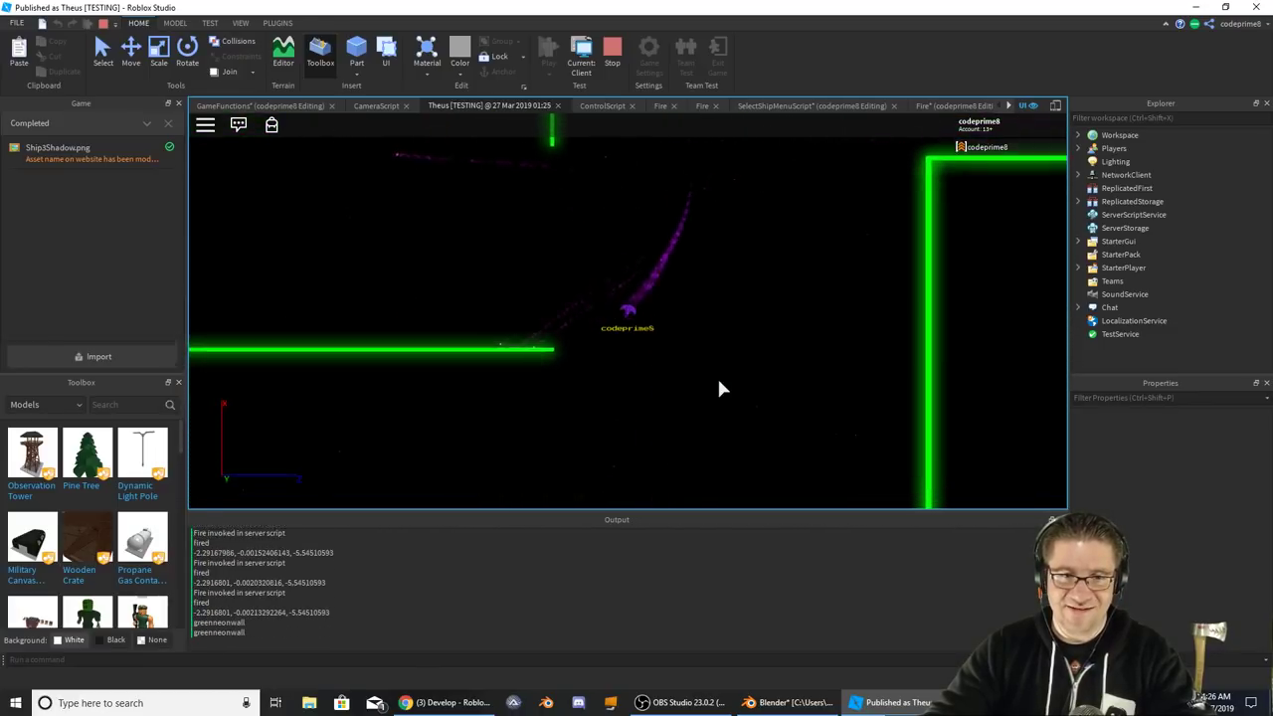
click(722, 389)
click(719, 383)
click(718, 382)
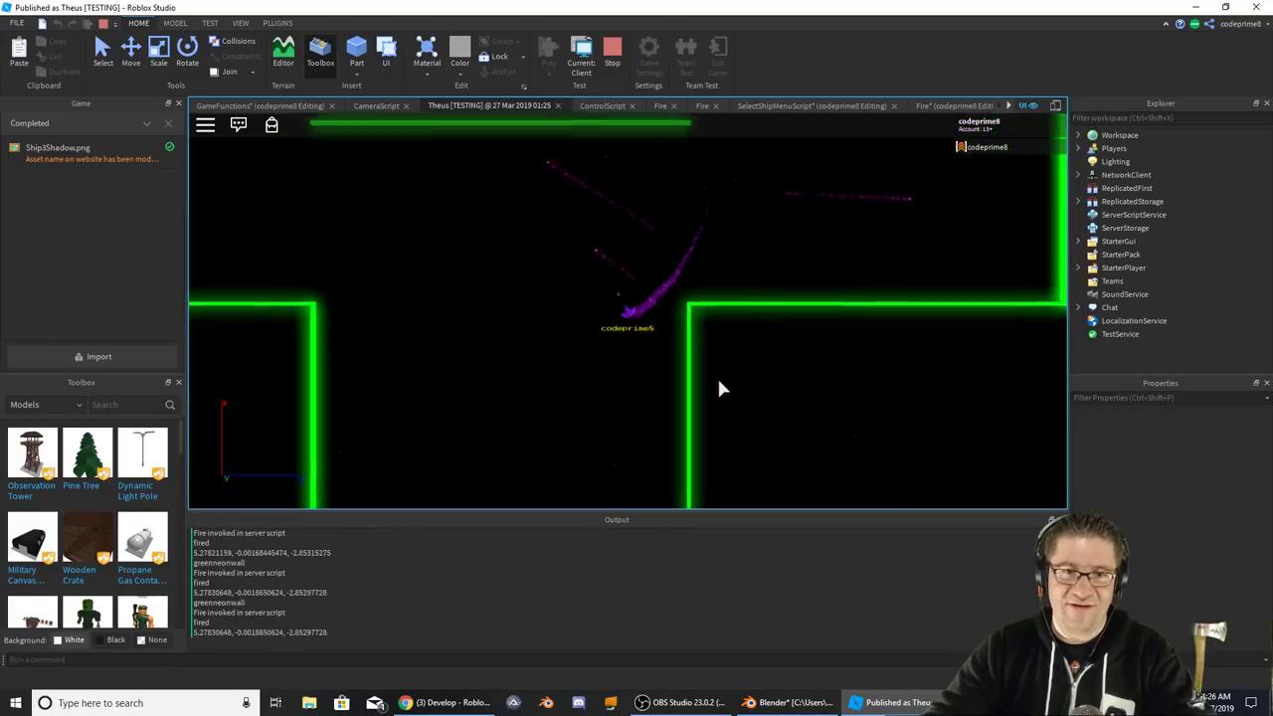
click(717, 382)
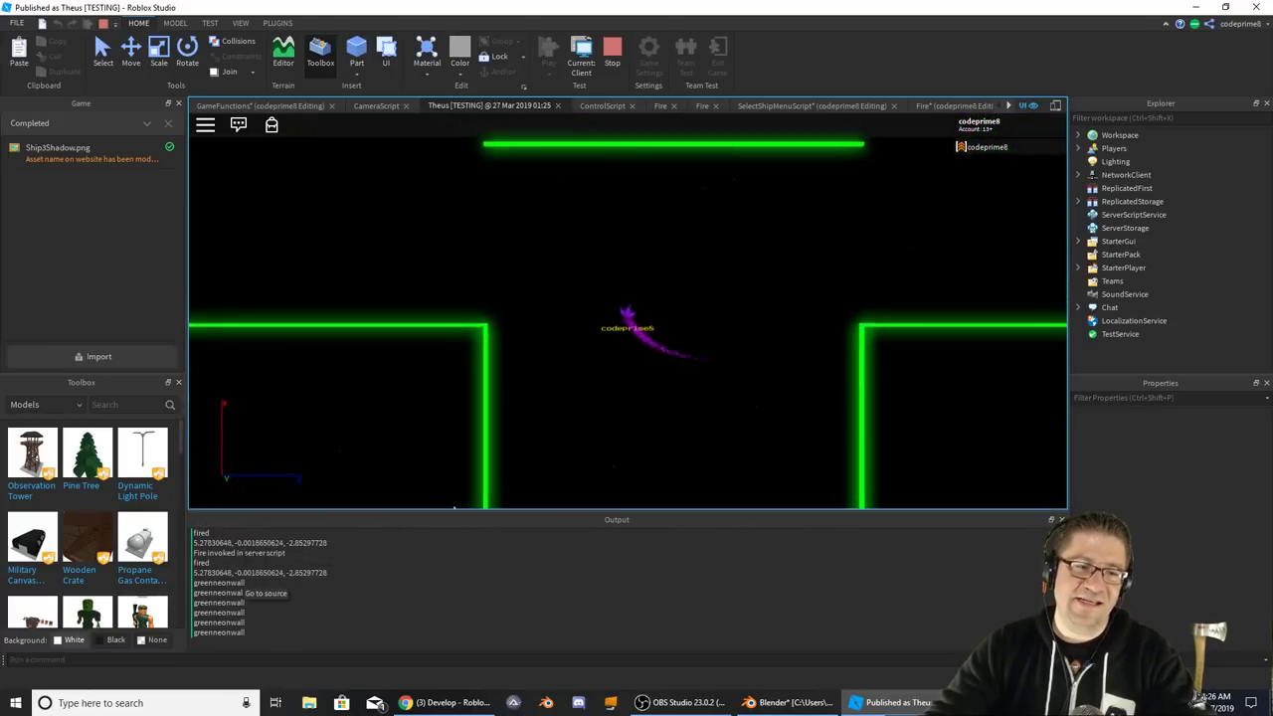